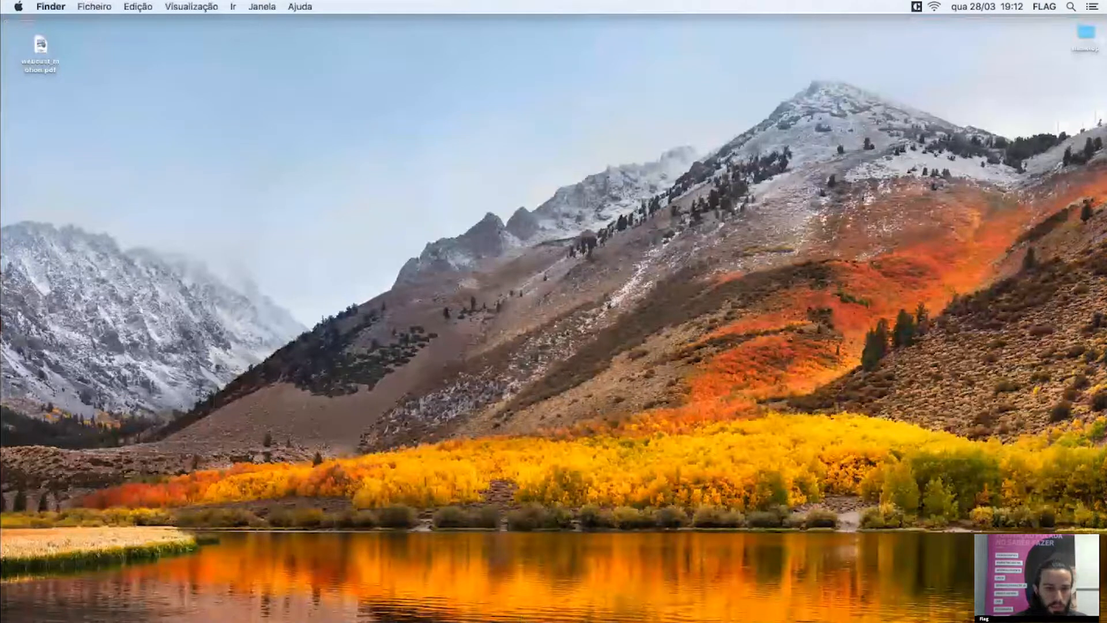
- Open After Effects CC 2018
left_click(487, 616)
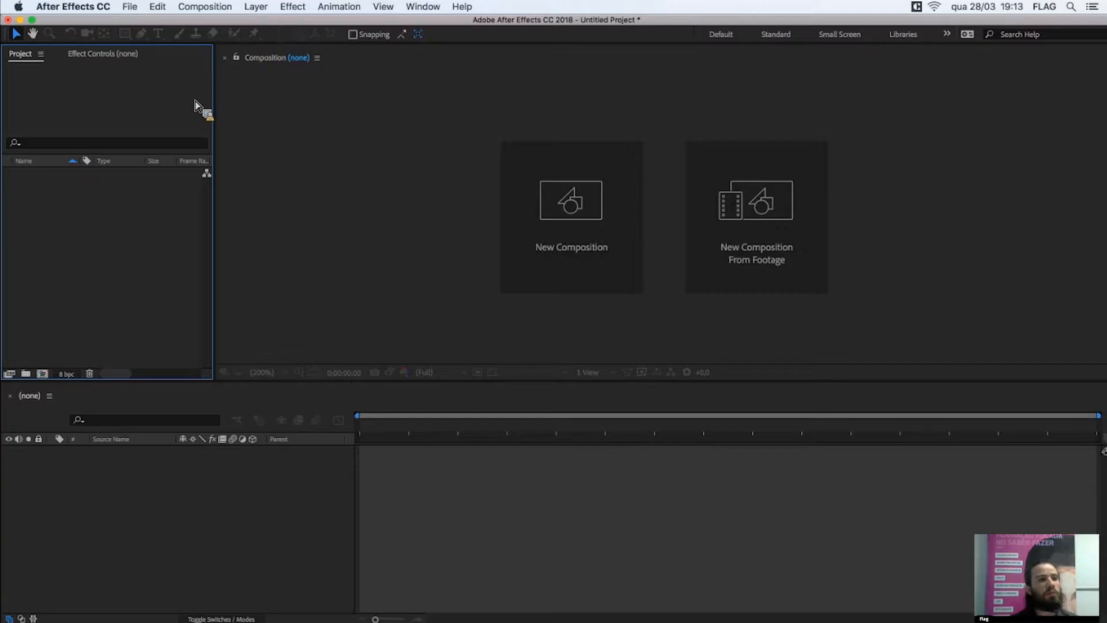
- Examine the Project, Effect Controls, Composition and Timeline areas of the empty project, ending with Project shown in front of Effect Controls
left_click(265, 129)
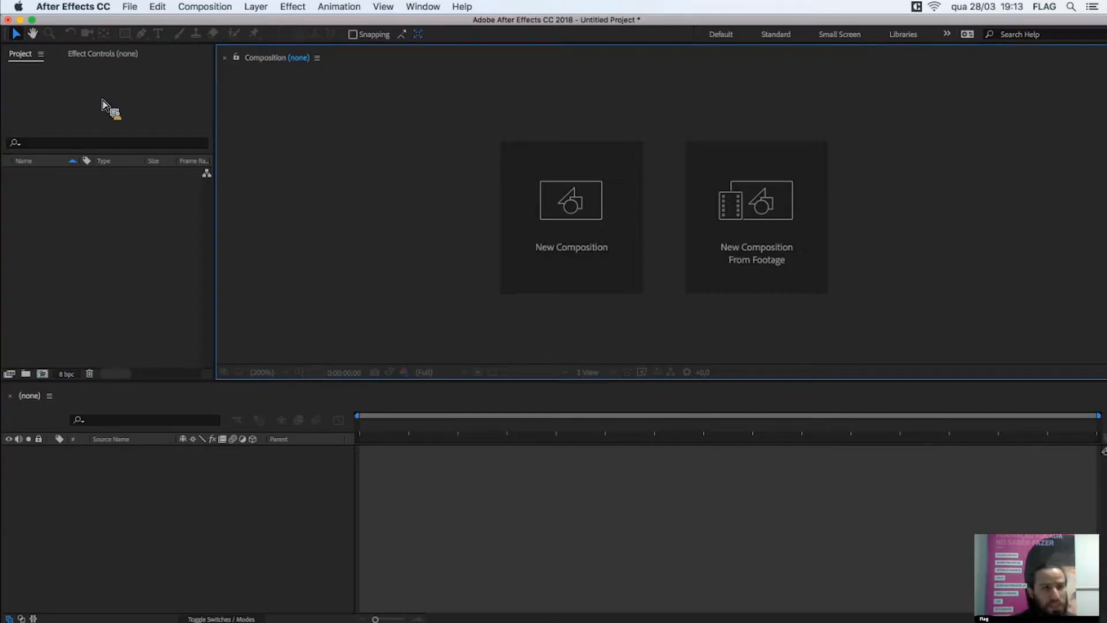
left_click(87, 103)
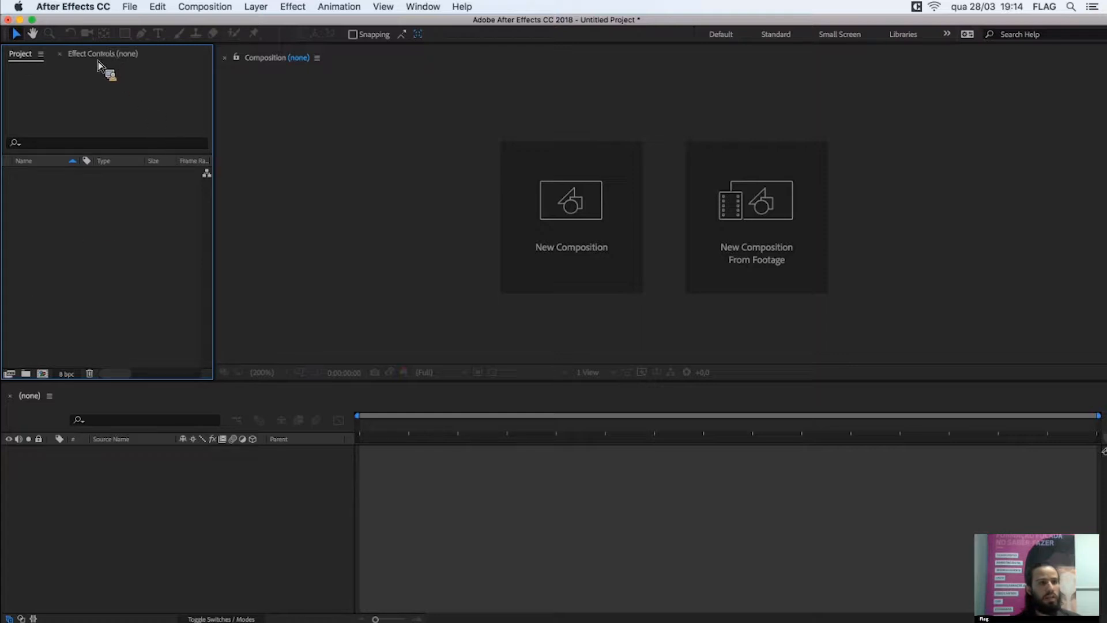
left_click(80, 55)
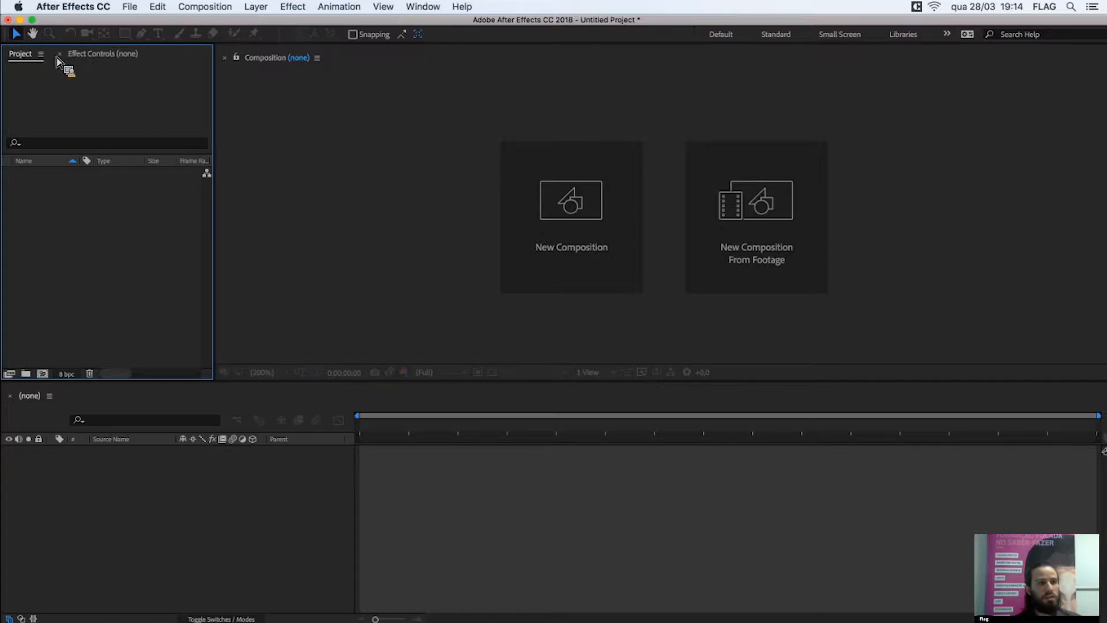
left_click(27, 56)
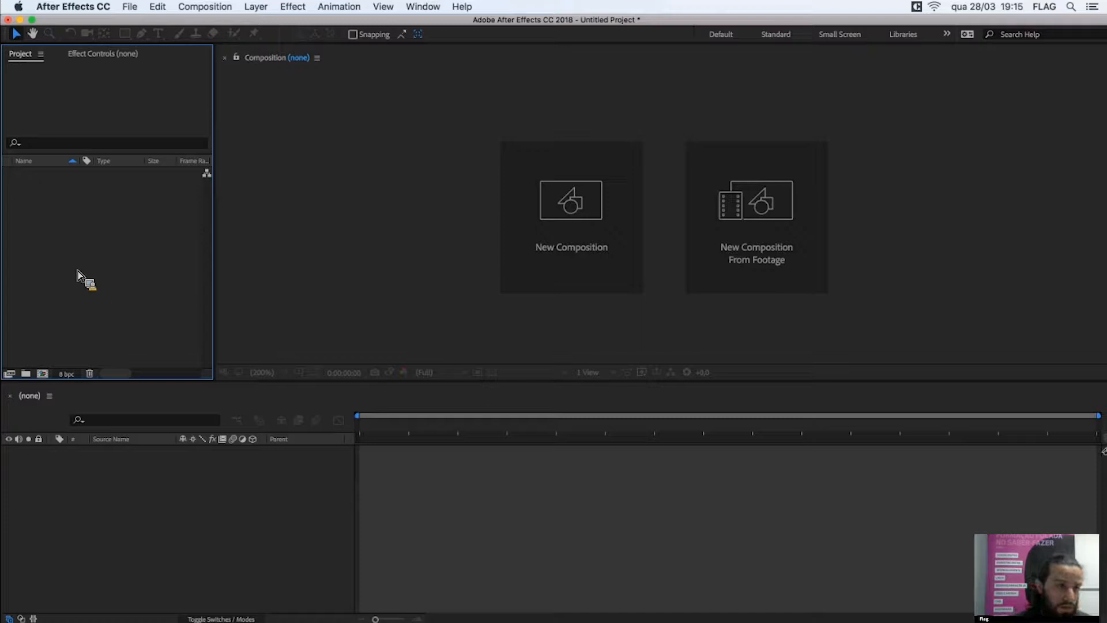
left_click(90, 58)
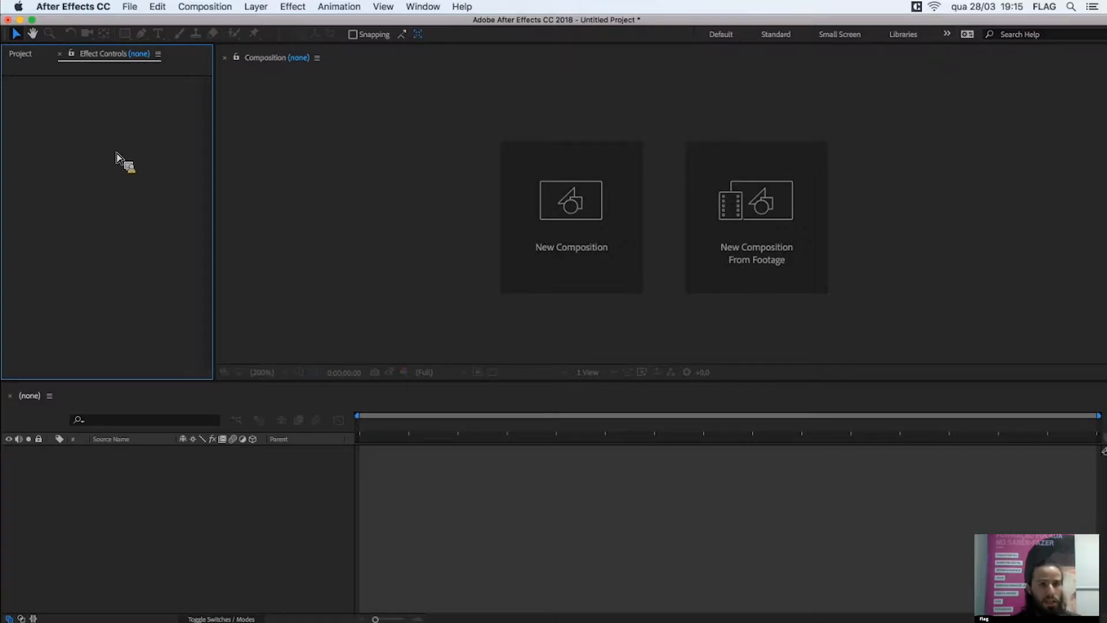
left_click(27, 61)
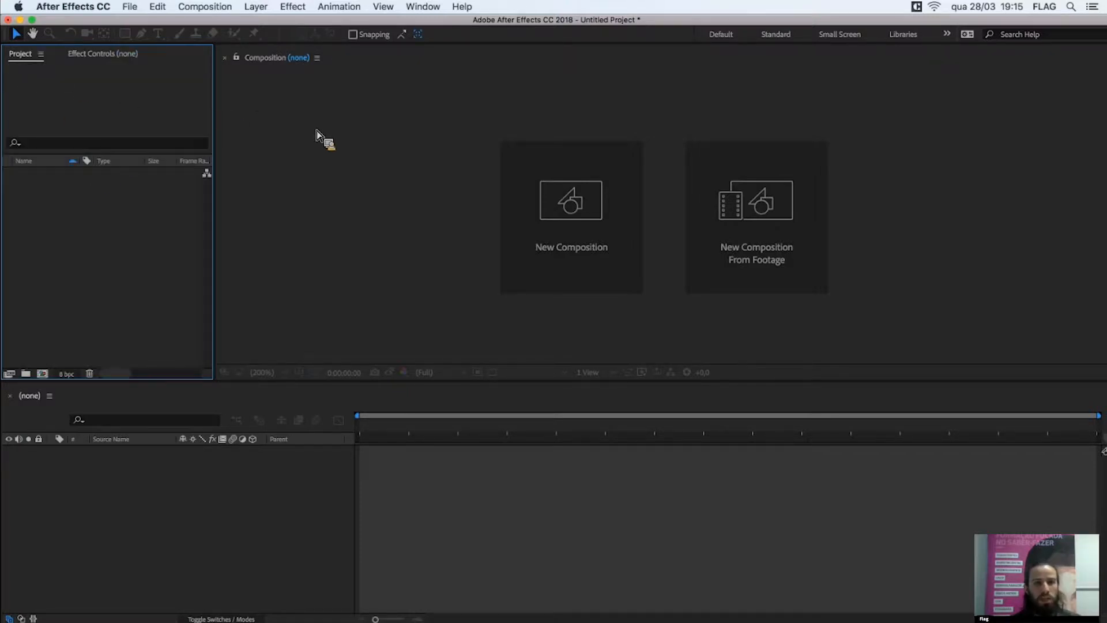
left_click(346, 179)
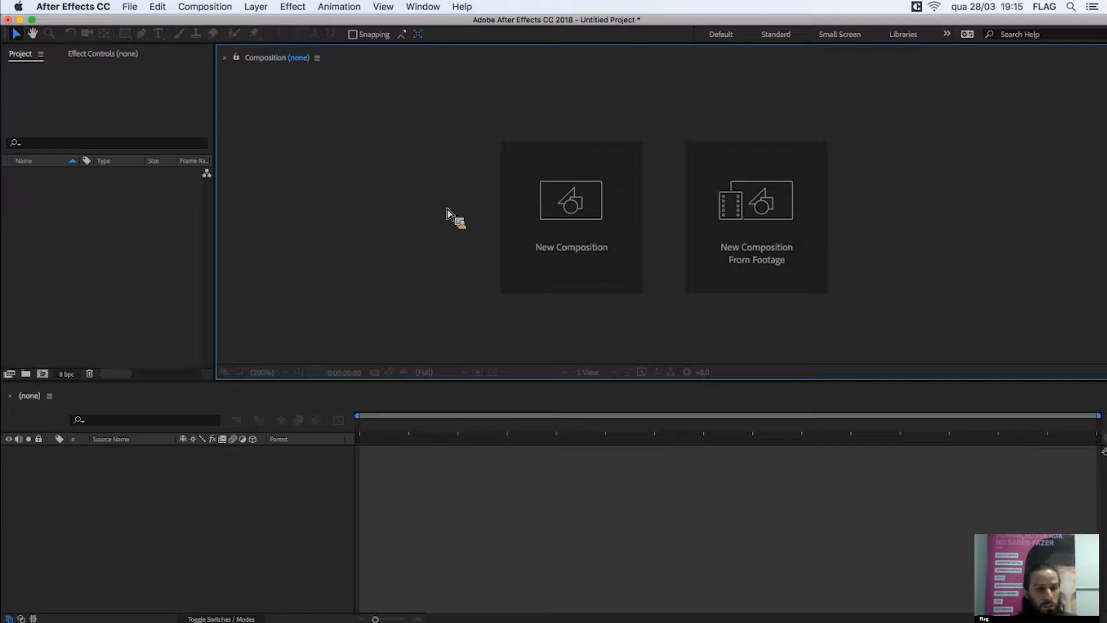
left_click(304, 522)
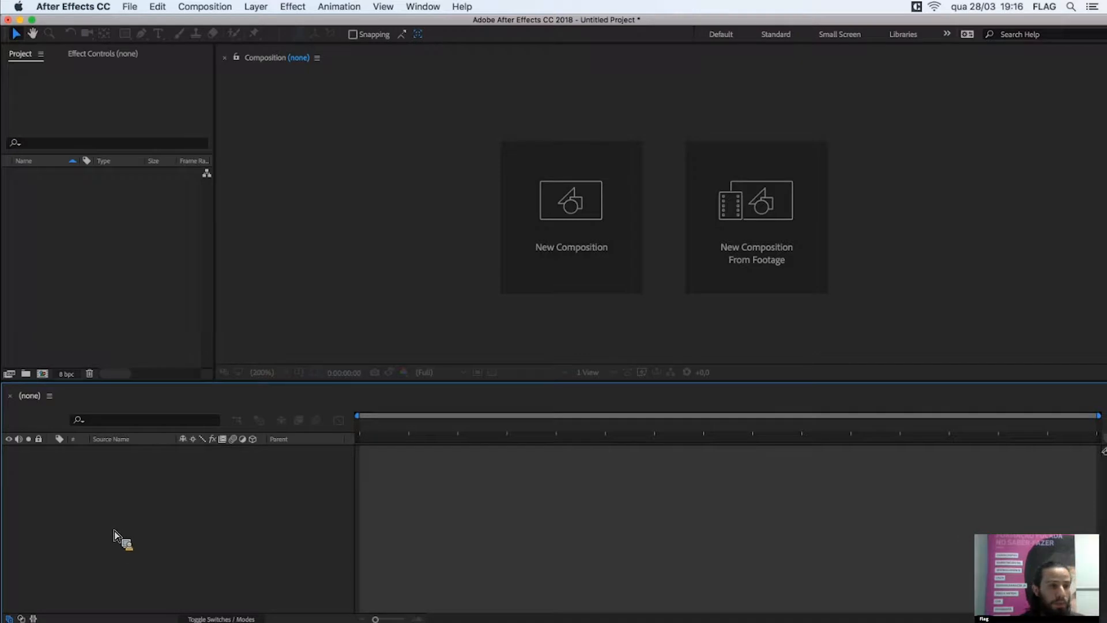
mouse_move(114, 526)
left_mouse_down()
mouse_move(116, 536)
mouse_move(112, 455)
mouse_move(113, 550)
mouse_move(117, 464)
mouse_move(121, 542)
left_mouse_up()
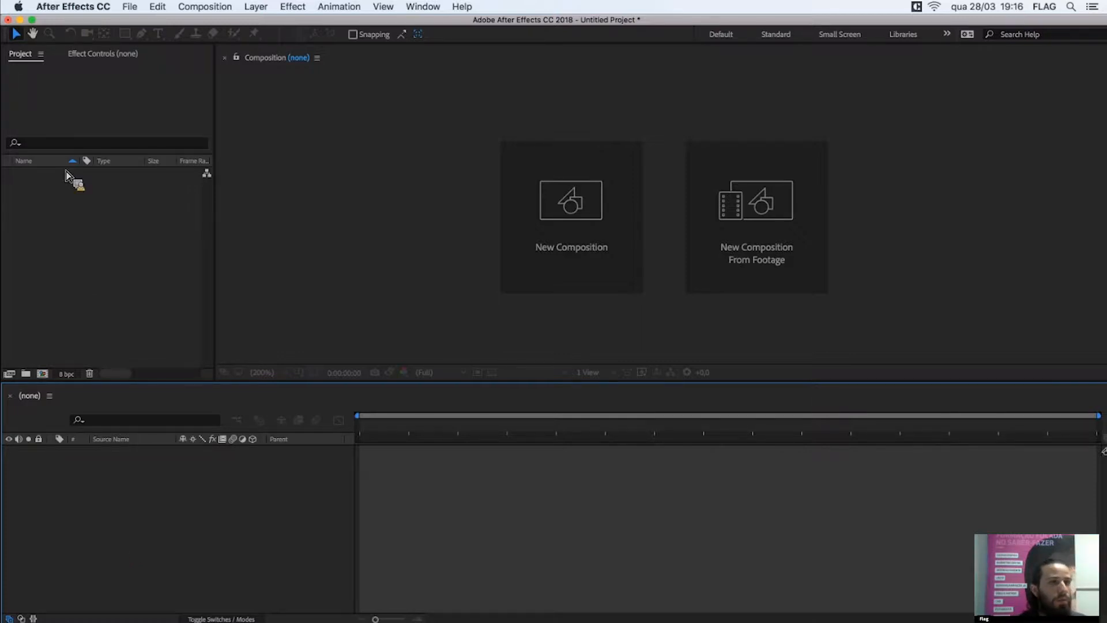
- Maximize the Composition panel group and restore it to its normal size
left_click_drag(22, 81, 395, 68)
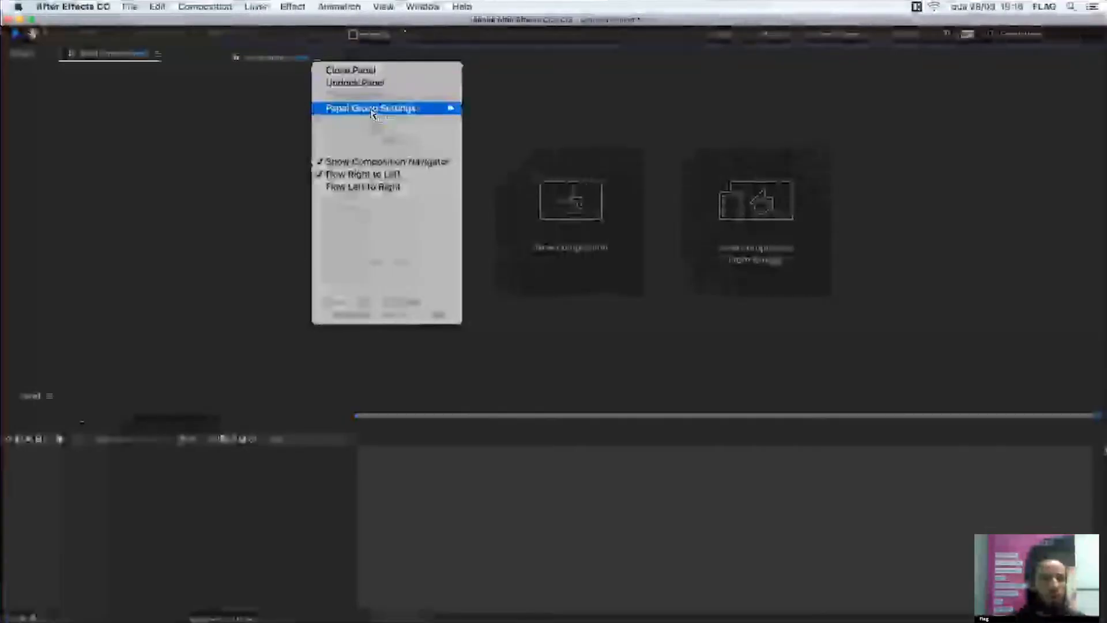
mouse_move(374, 109)
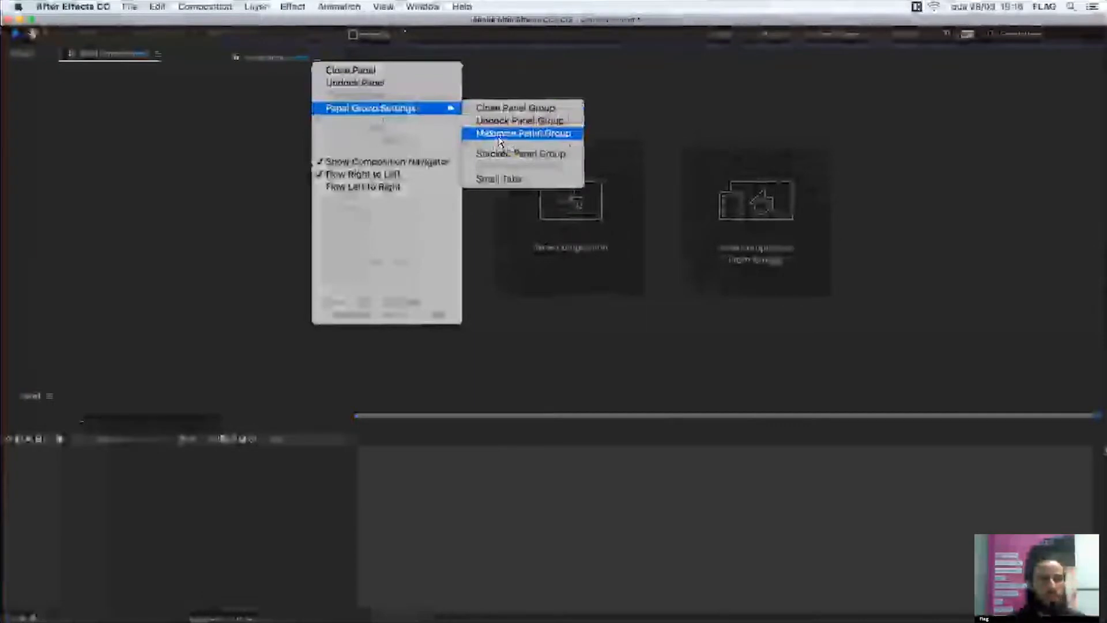
left_click(499, 140)
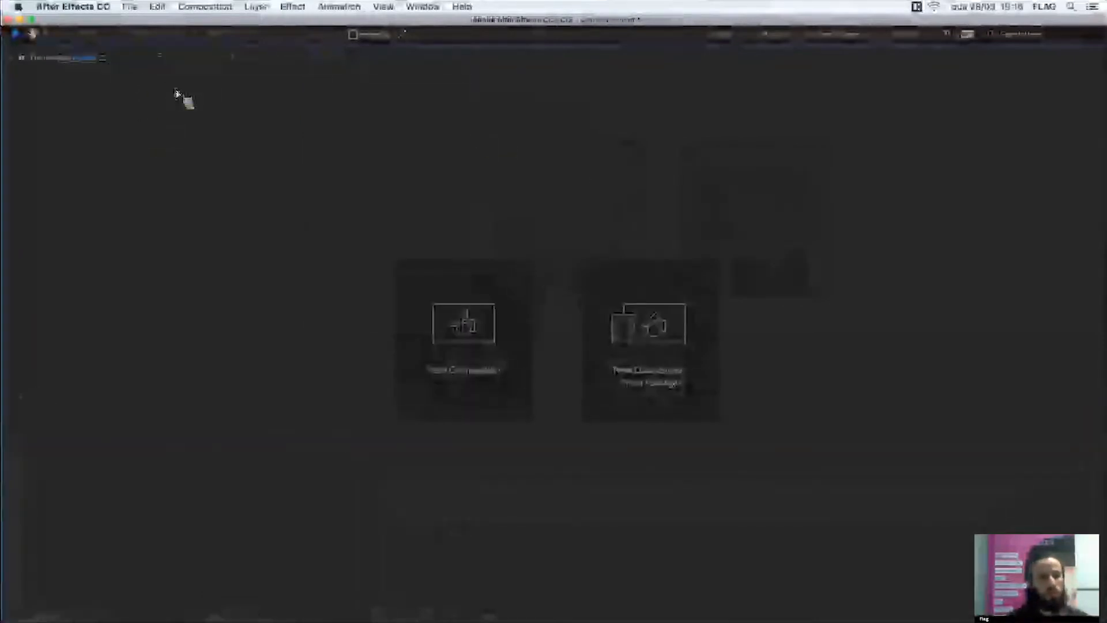
left_click(102, 58)
mouse_move(218, 110)
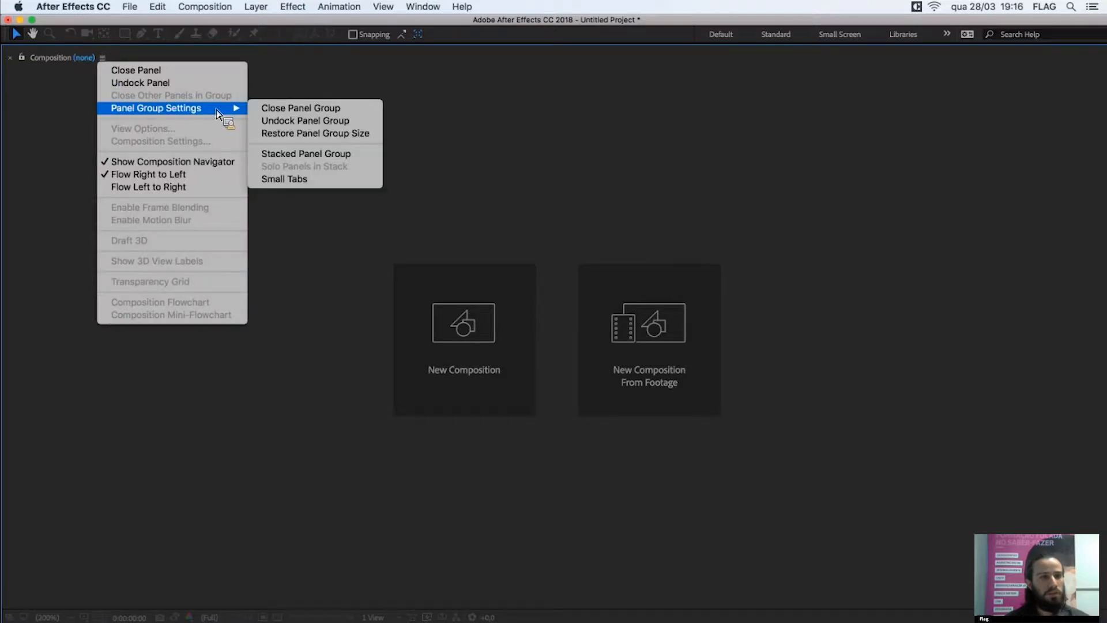
left_click(286, 138)
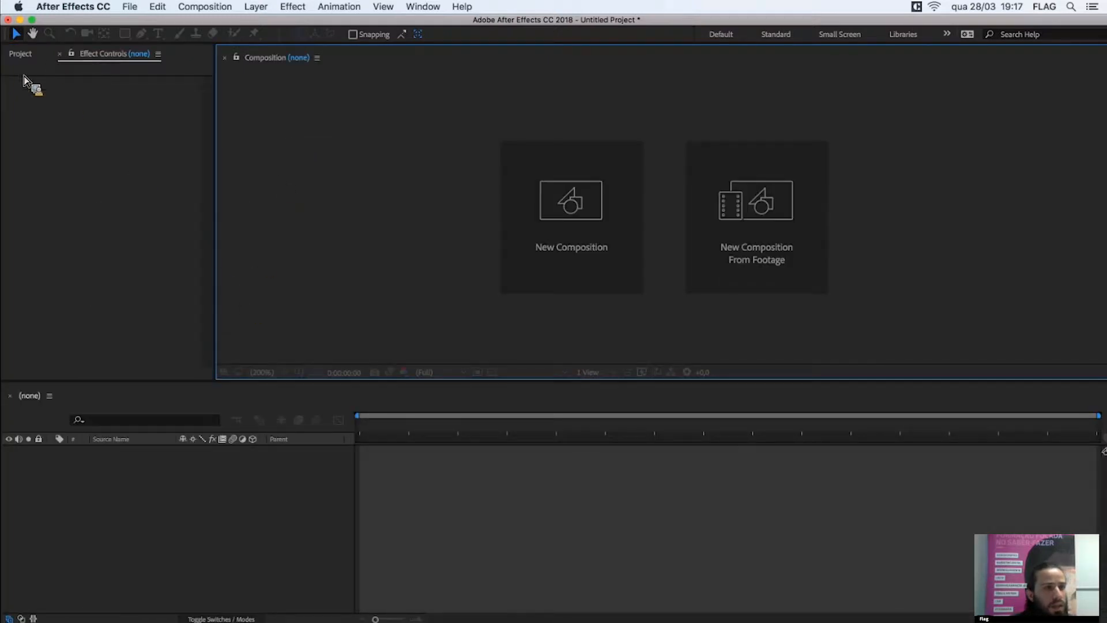
- Move the Project panel out of its group and dock it back in front of Effect Controls
left_click(20, 54)
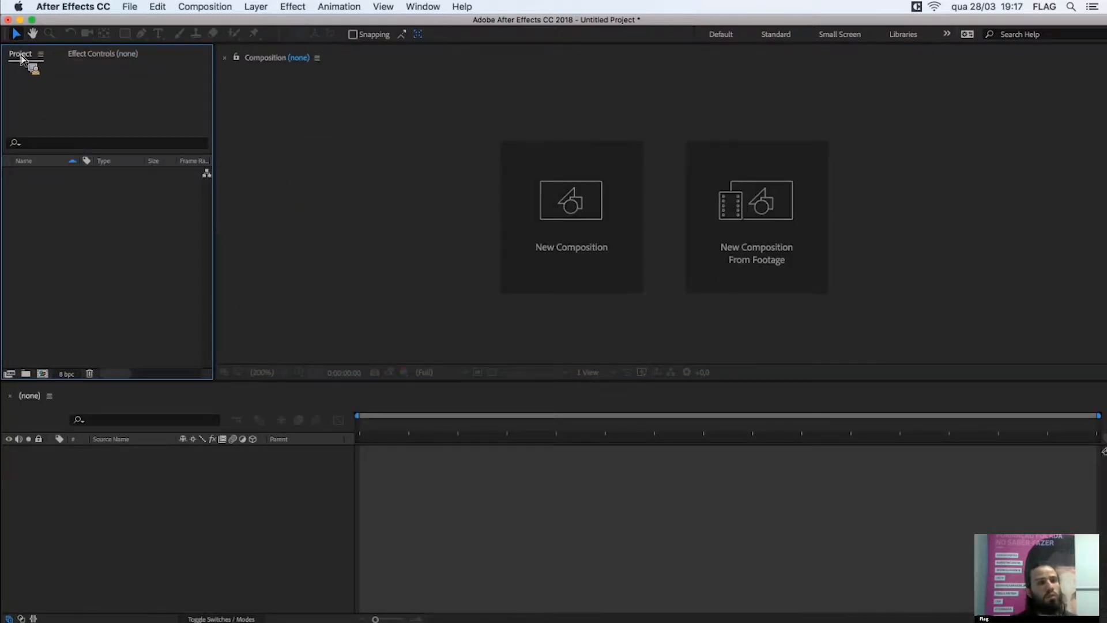
left_click_drag(24, 62, 265, 111)
left_click_drag(95, 196, 25, 165)
left_click_drag(271, 53, 198, 58)
left_click_drag(48, 61, 26, 58)
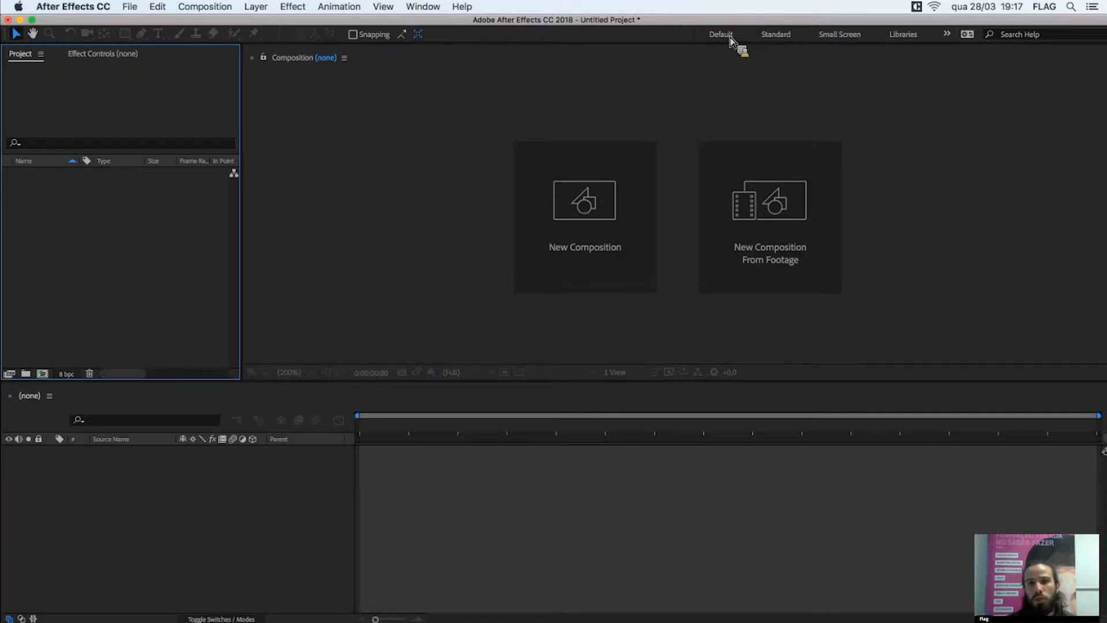
- Try the Text and Effects workspaces and return to the Minimal workspace
left_click(948, 35)
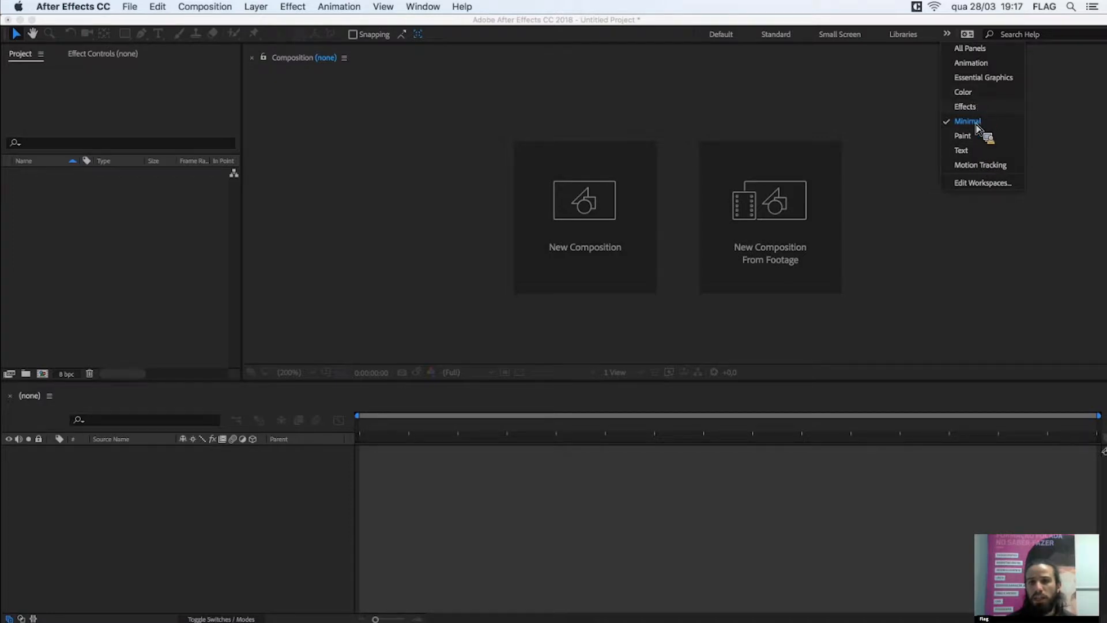
left_click(971, 151)
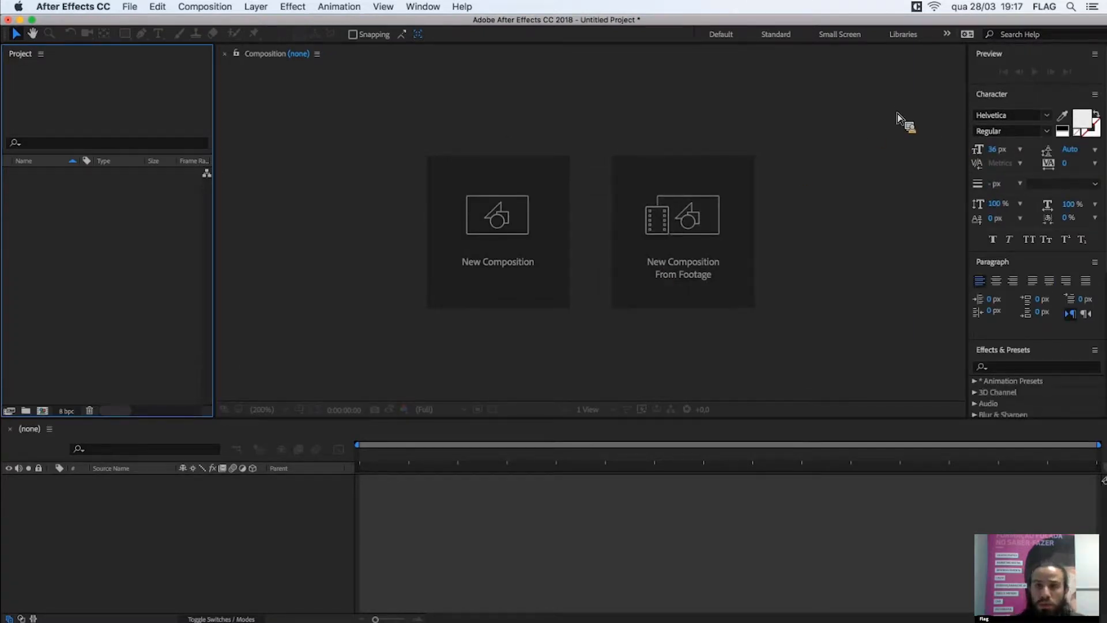
left_click(945, 34)
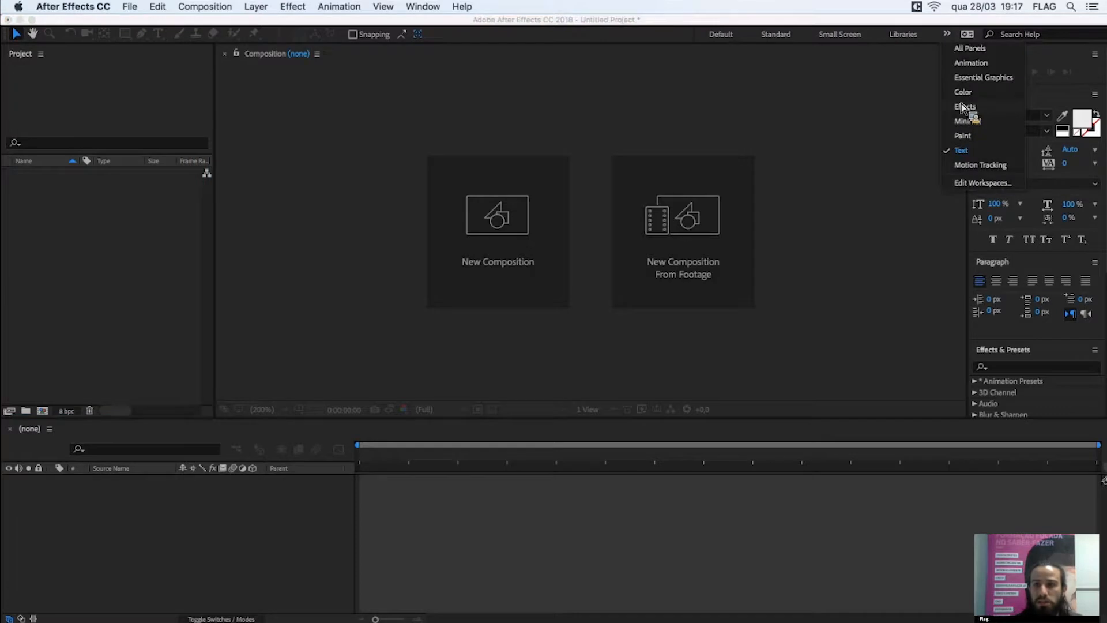
left_click(963, 107)
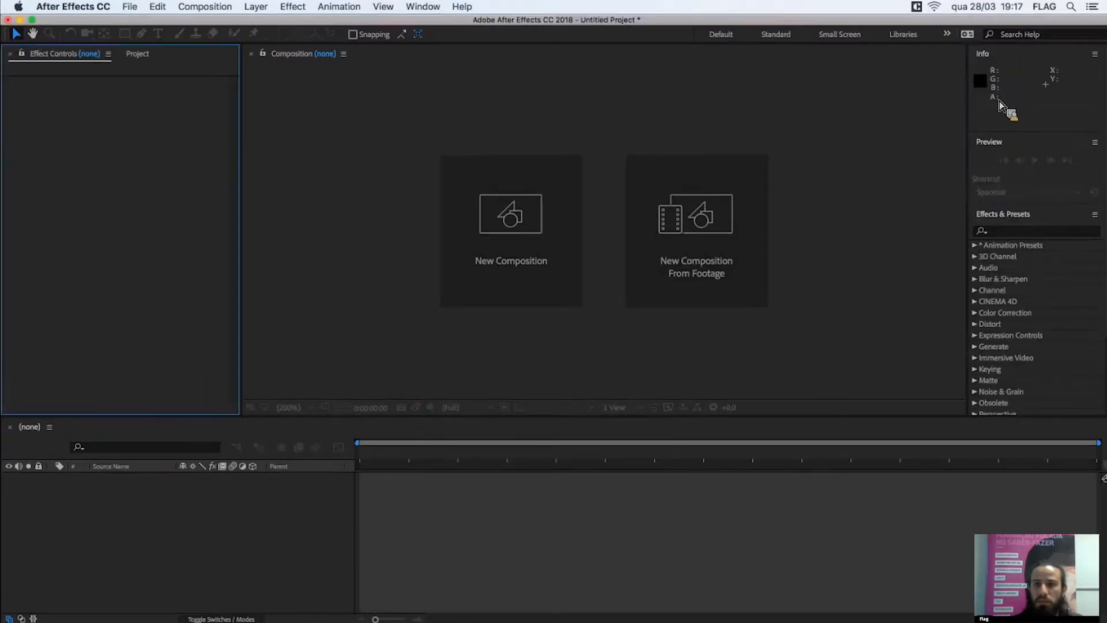
left_click(947, 36)
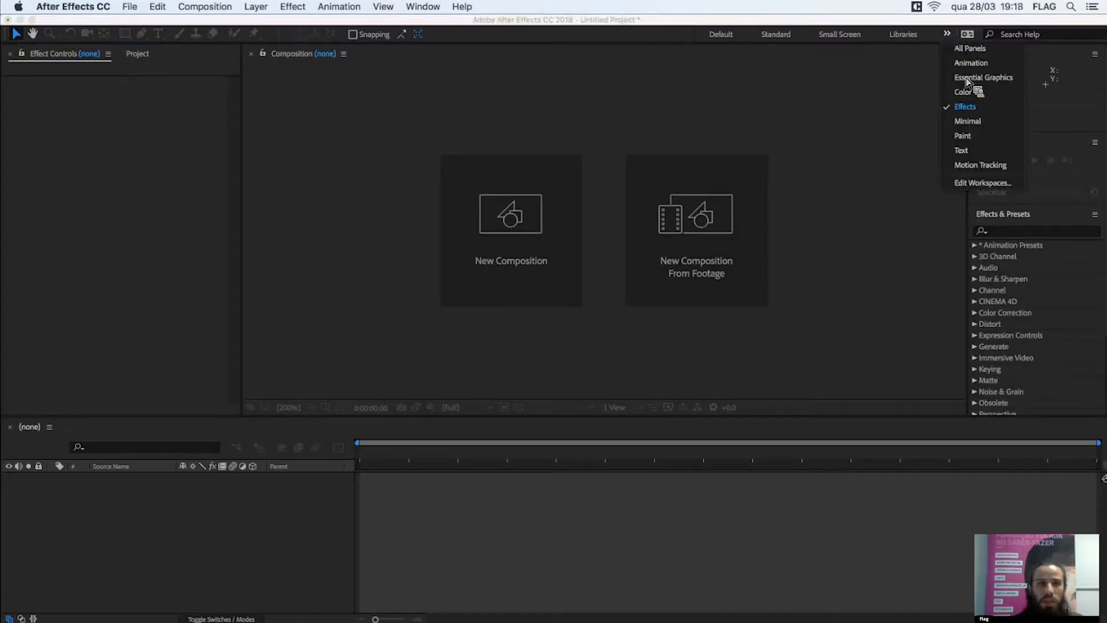
left_click(973, 123)
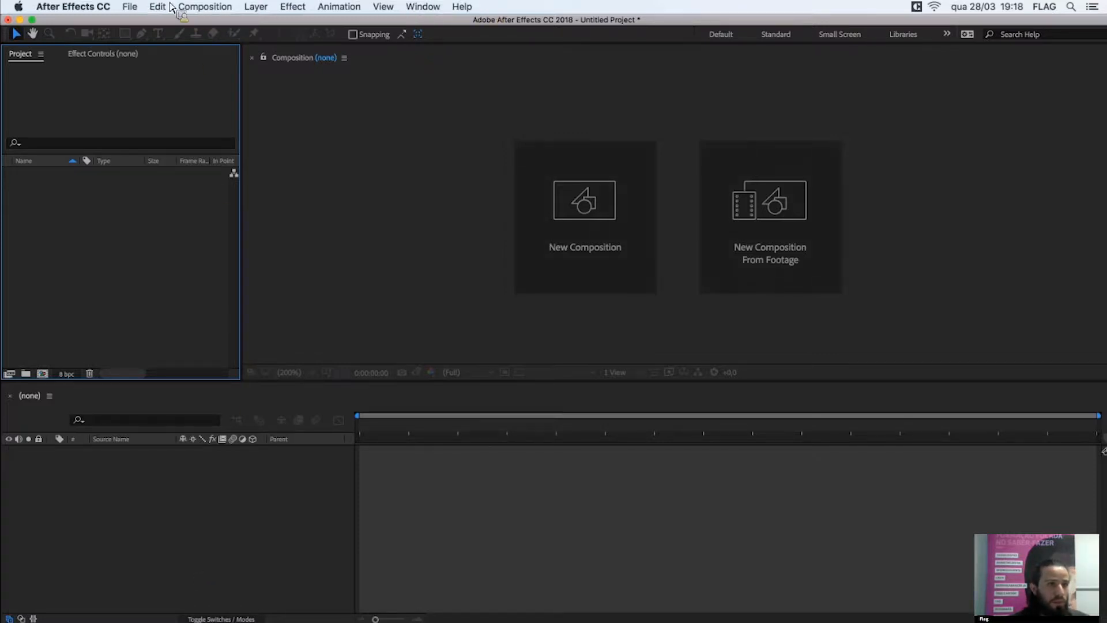
- Examine the available File, Edit, Composition, Layer, Effect, Animation, View and Window commands without running any
left_click(141, 7)
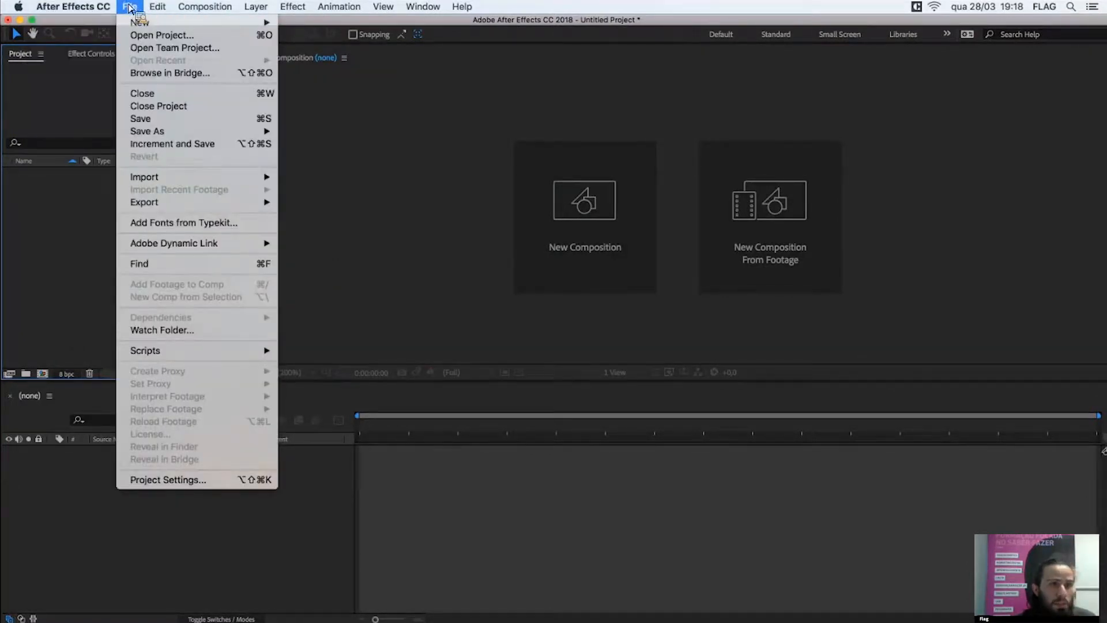
mouse_move(144, 25)
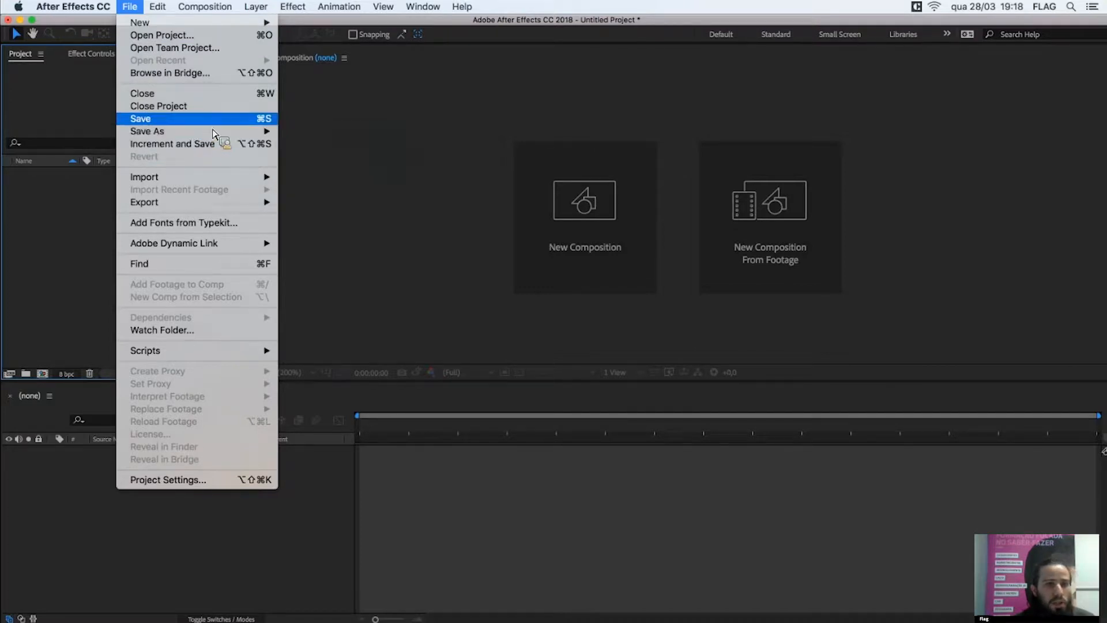
mouse_move(222, 131)
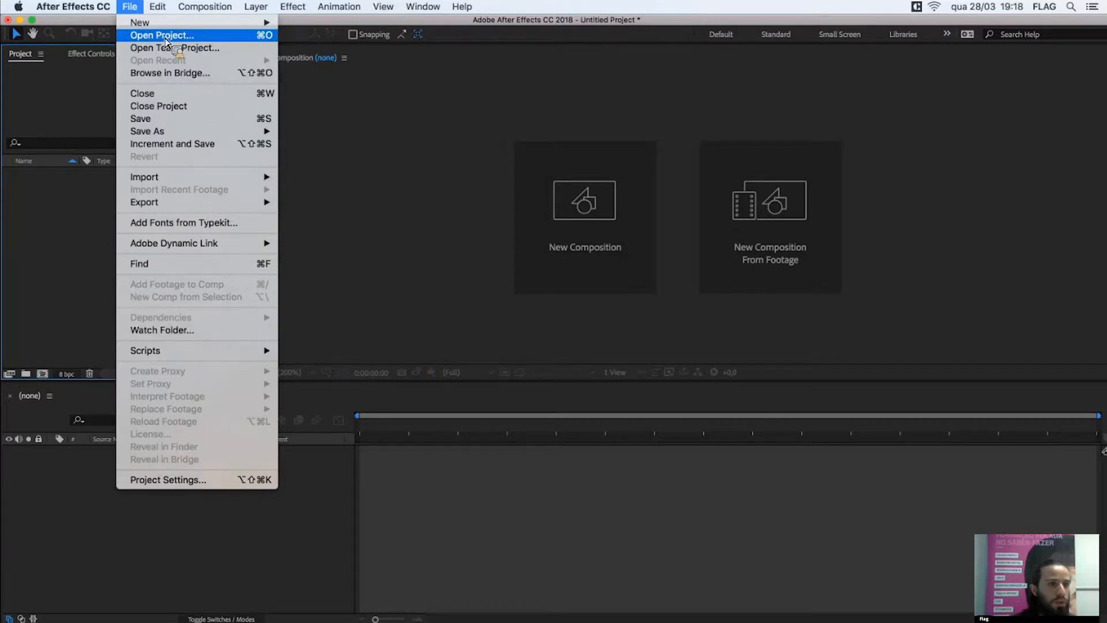
mouse_move(168, 6)
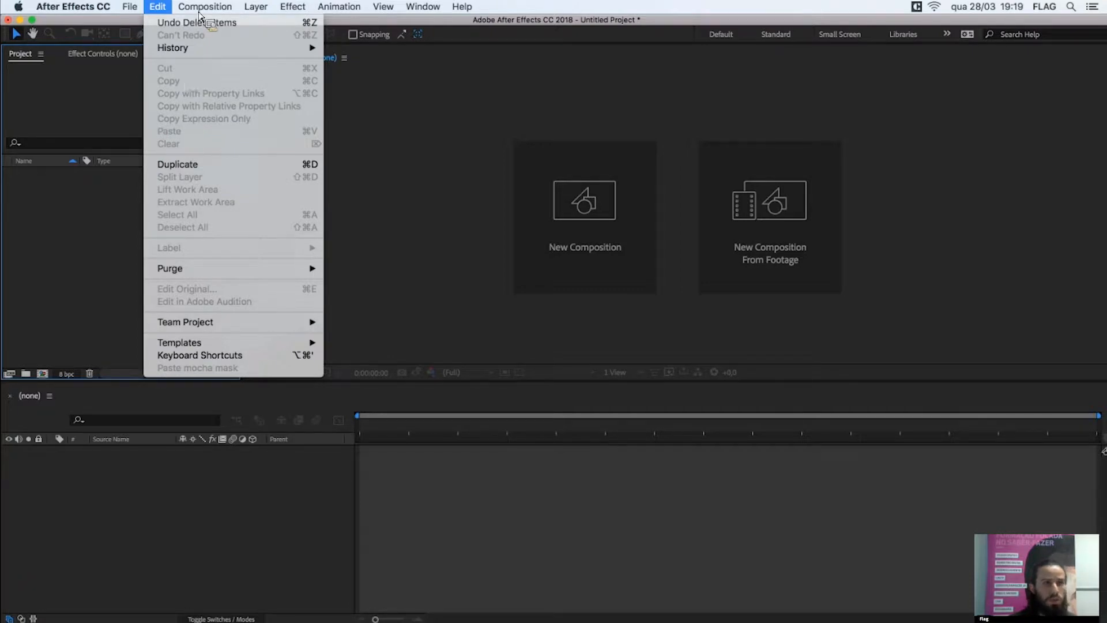
mouse_move(204, 8)
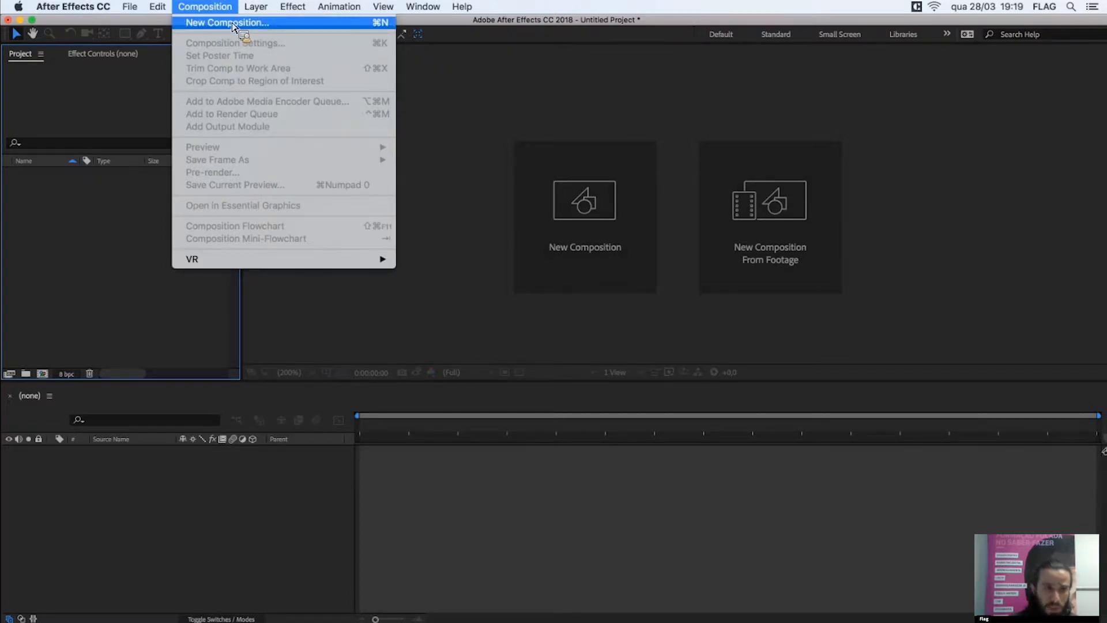
mouse_move(252, 12)
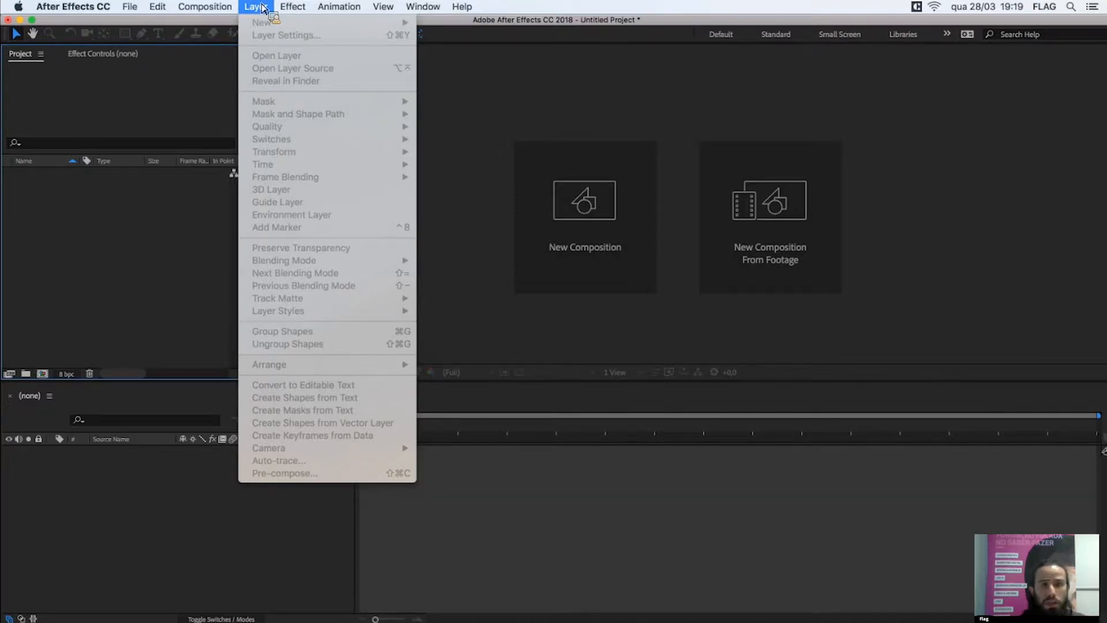
mouse_move(293, 6)
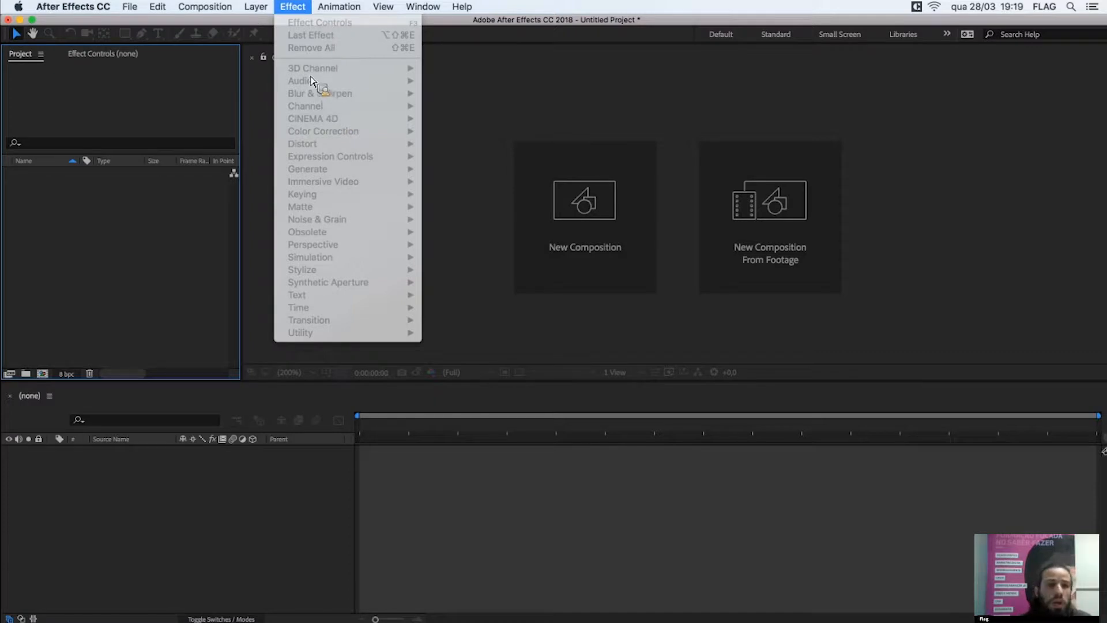
mouse_move(336, 11)
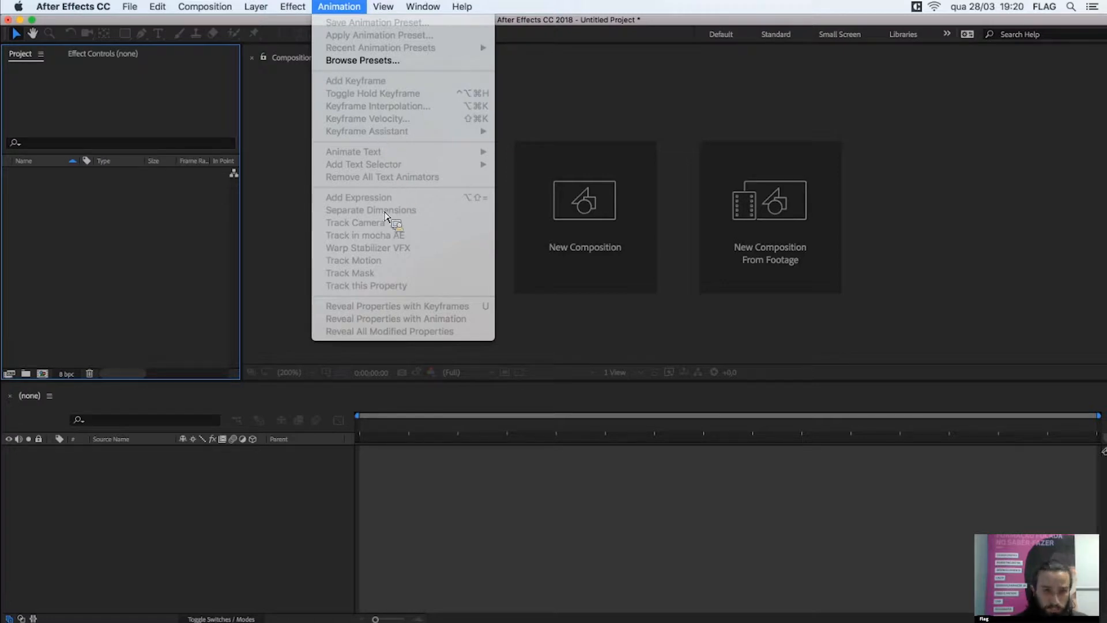
mouse_move(388, 7)
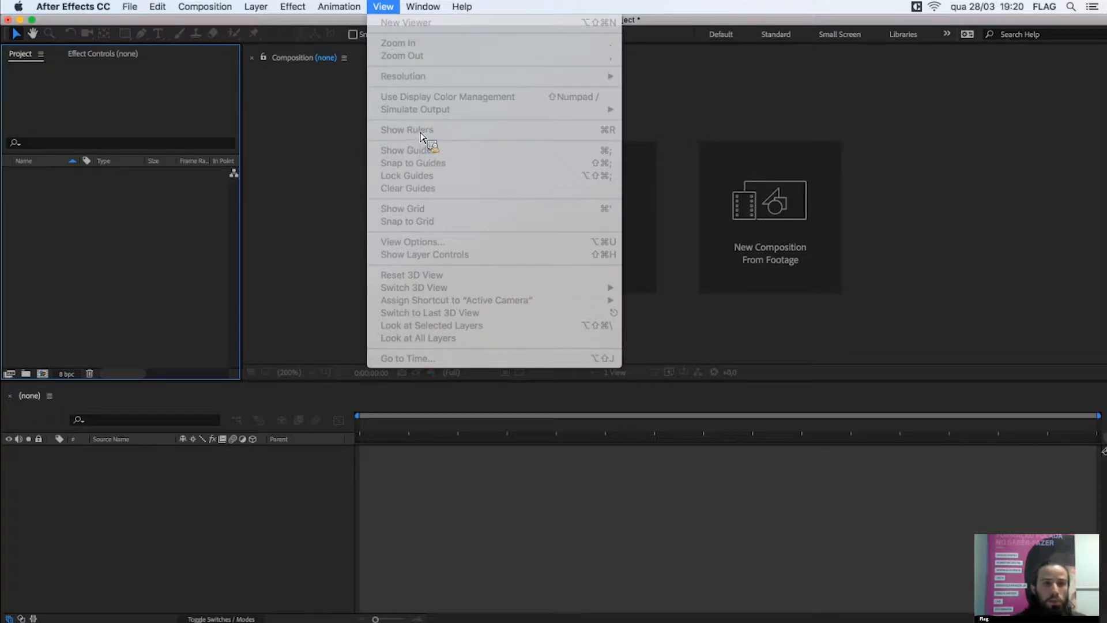
mouse_move(423, 7)
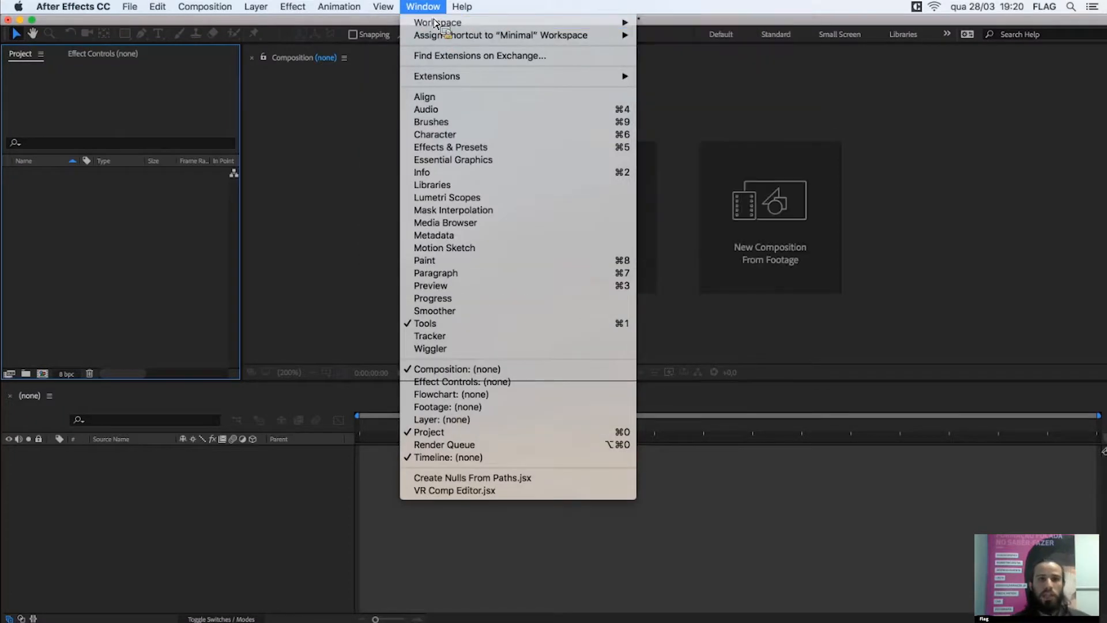
mouse_move(444, 26)
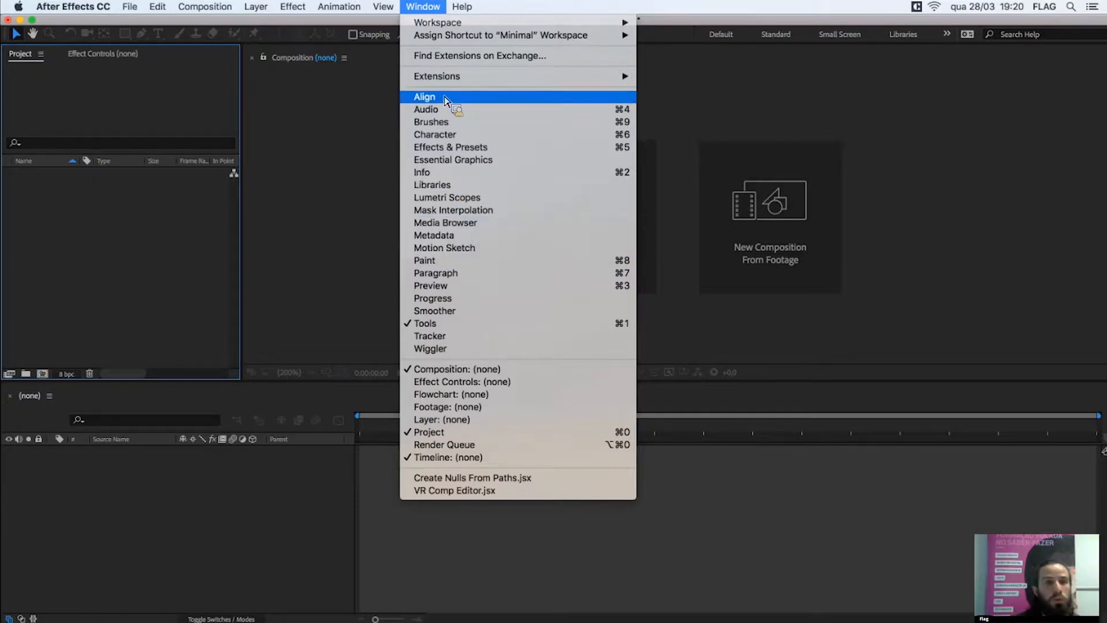
left_click(429, 8)
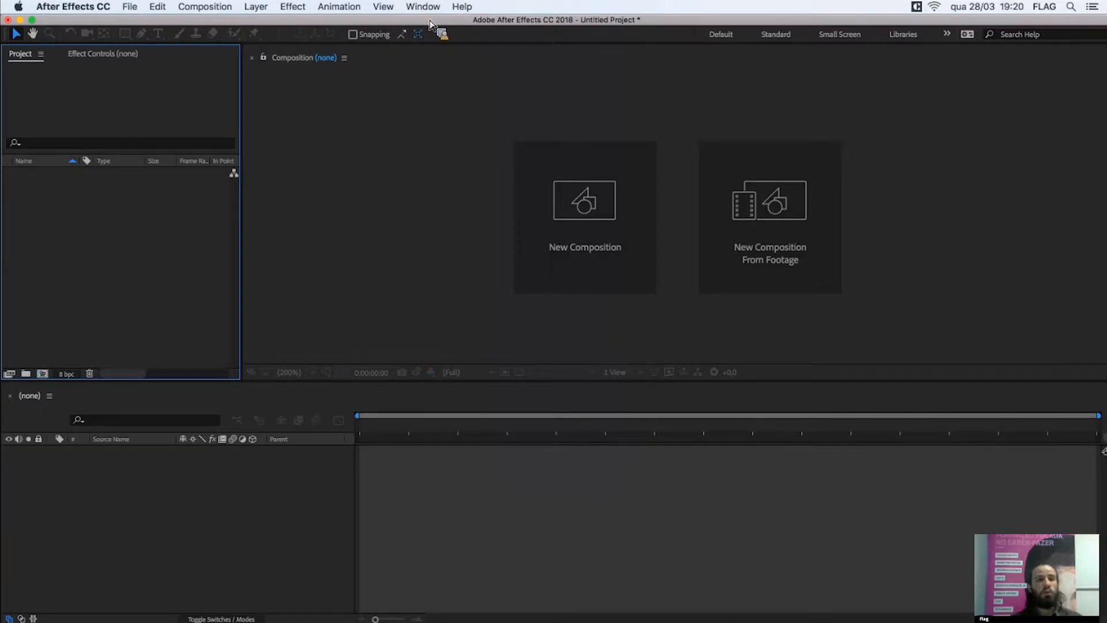
left_click(392, 207)
left_click(280, 482)
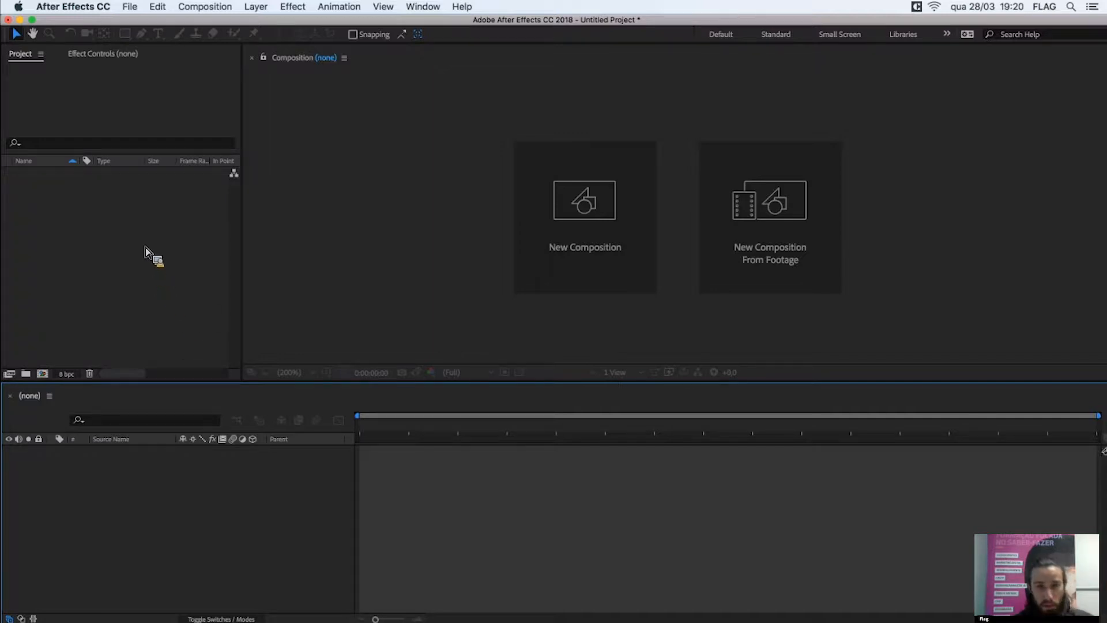
left_click_drag(145, 247, 70, 229)
left_click(71, 227, "ctrl")
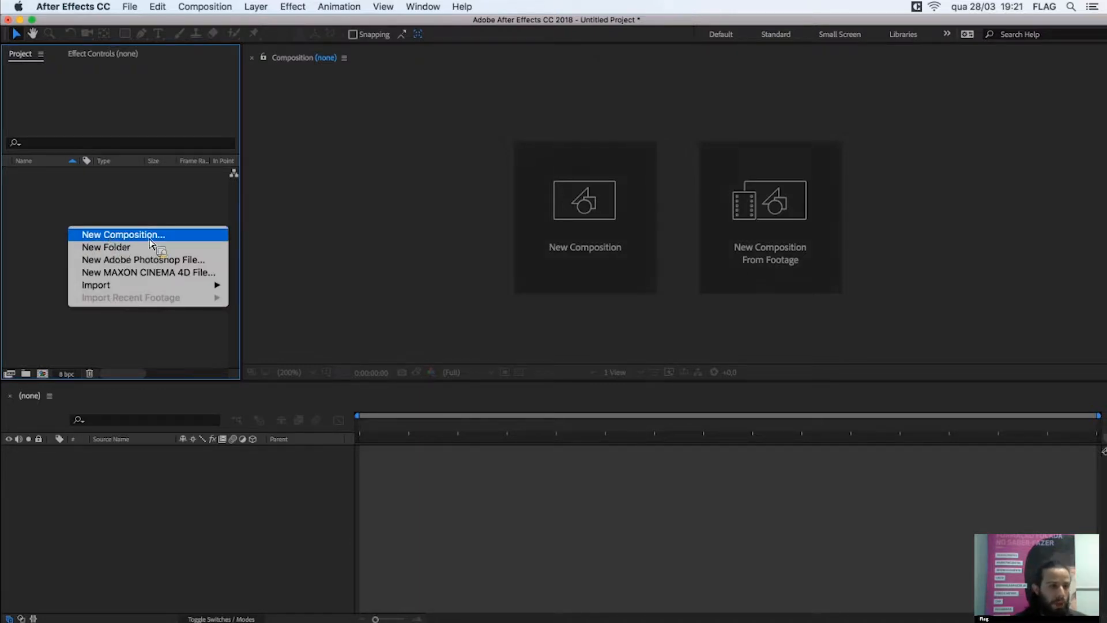
left_click(70, 338)
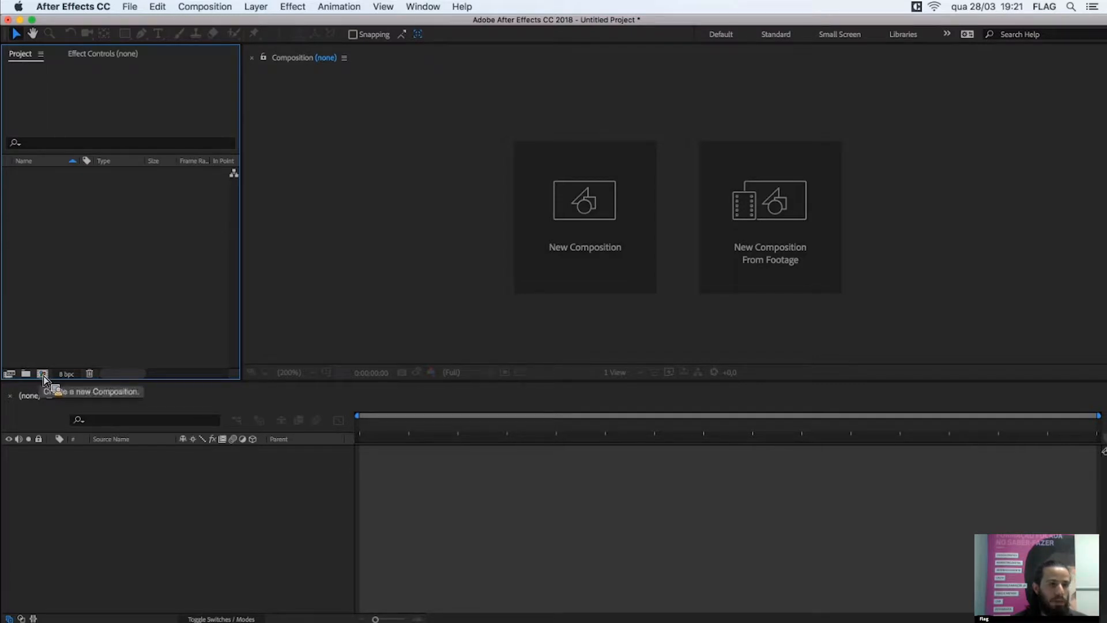
- Start a new composition and choose the HDV/HDTV 720 25 preset in its settings
left_click(43, 374)
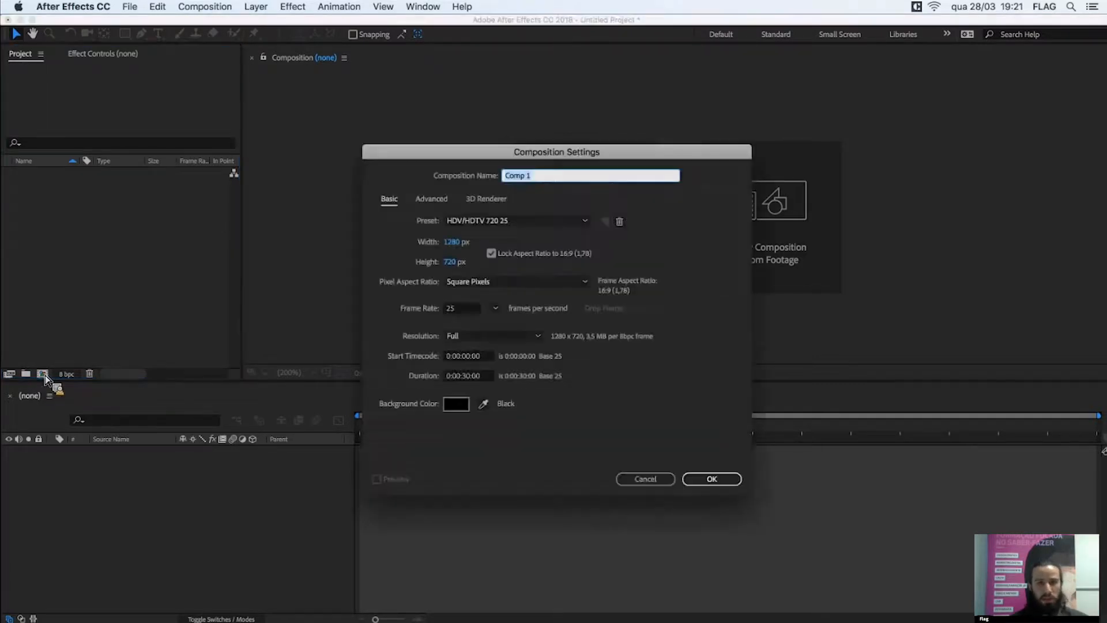
left_click_drag(456, 155, 467, 164)
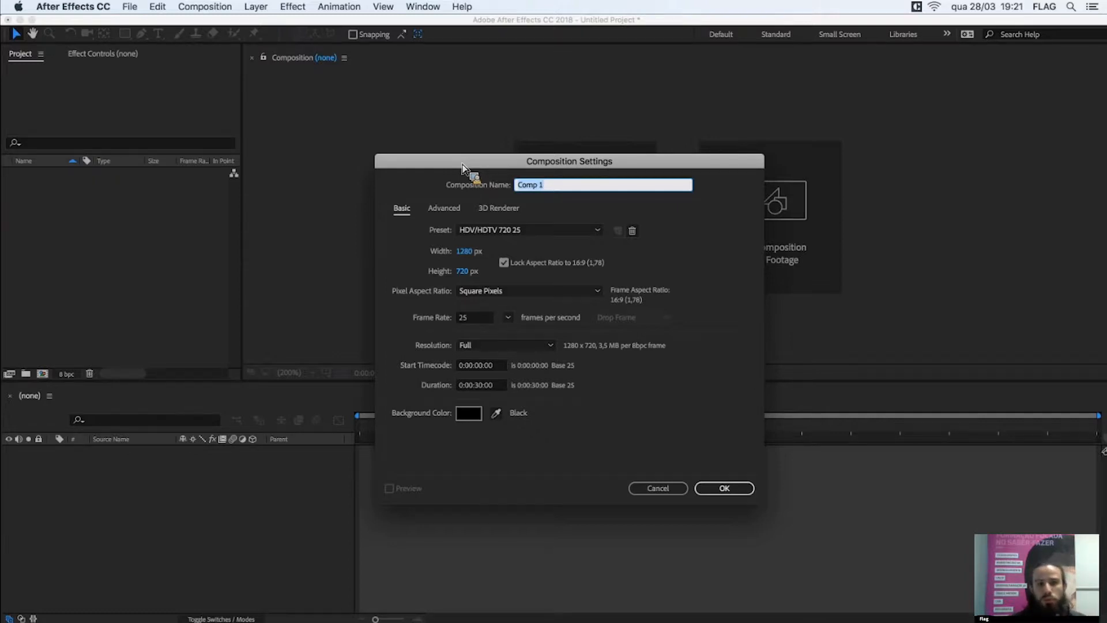
left_click_drag(489, 155, 485, 147)
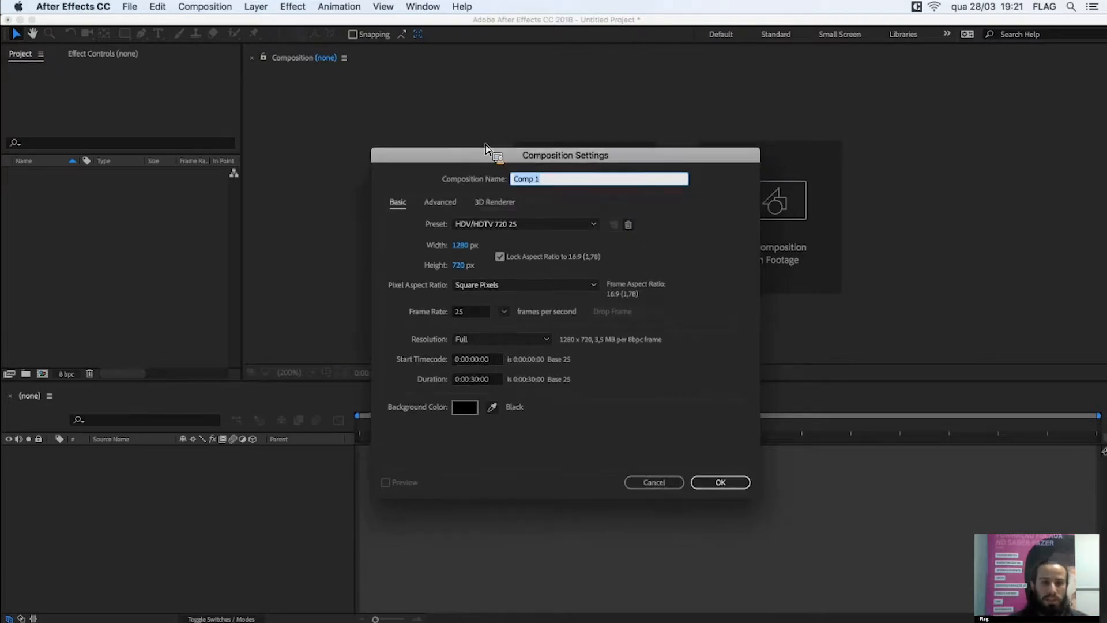
left_click(530, 225)
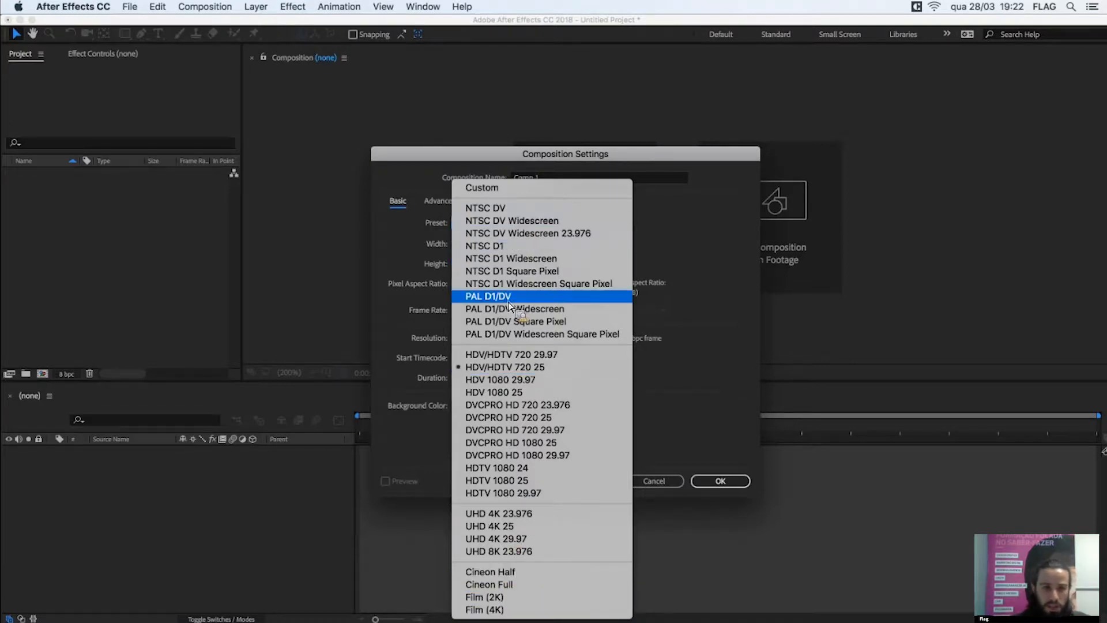
left_click(528, 371)
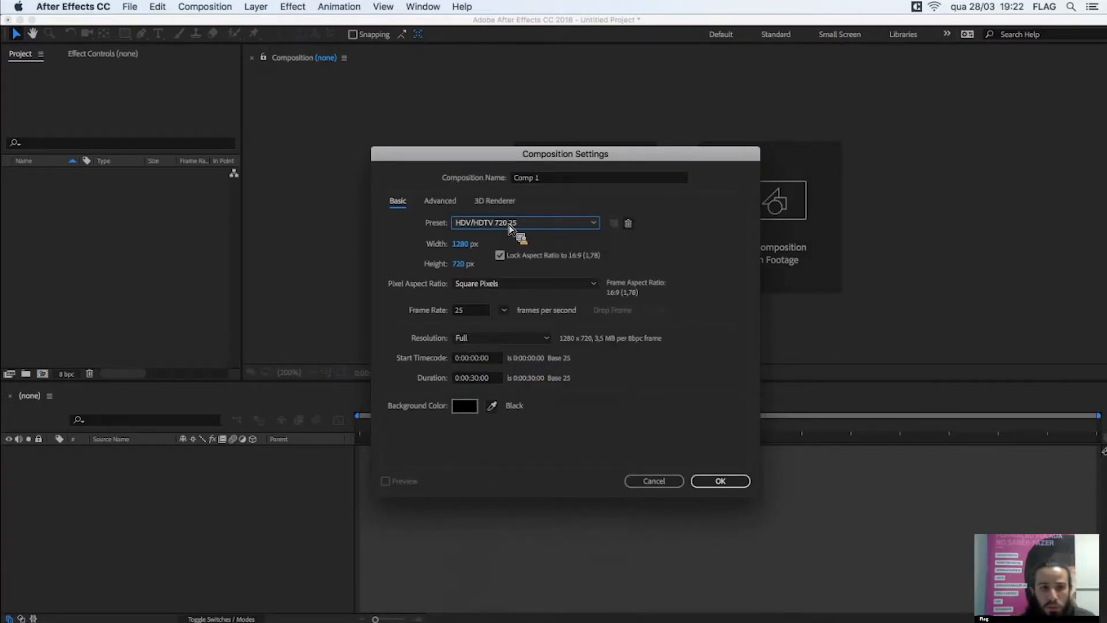
- Try a custom frame size of 500 × 500 px with the aspect ratio lock turned off
left_click(509, 226)
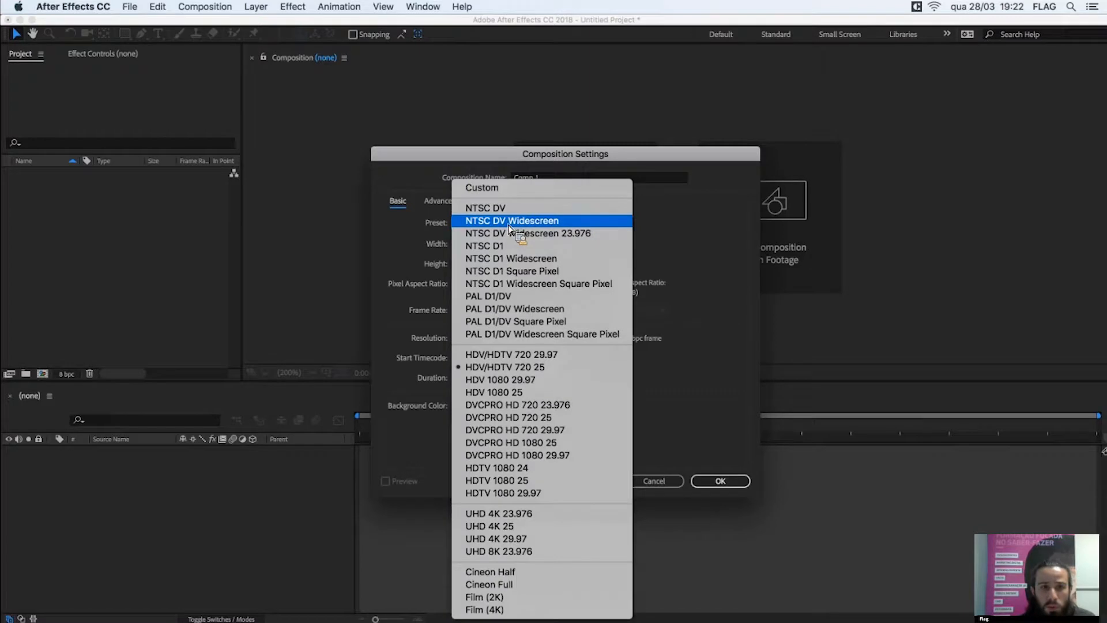
left_click(506, 193)
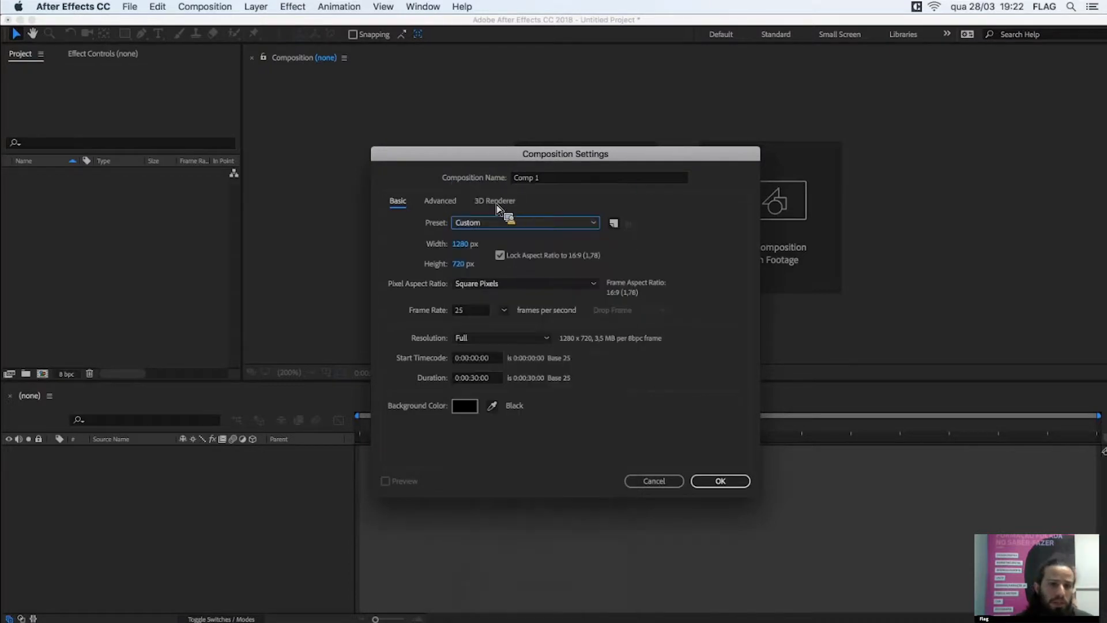
left_click(465, 245)
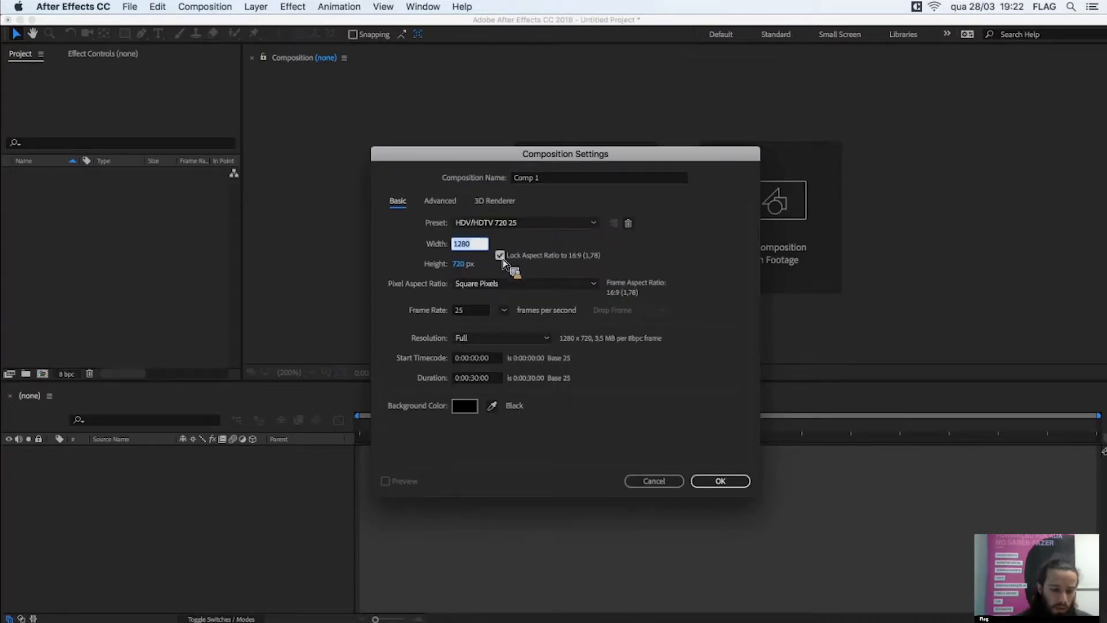
left_click(500, 256)
left_click(469, 246)
type("500")
key("Tab")
type("500")
left_click(404, 245)
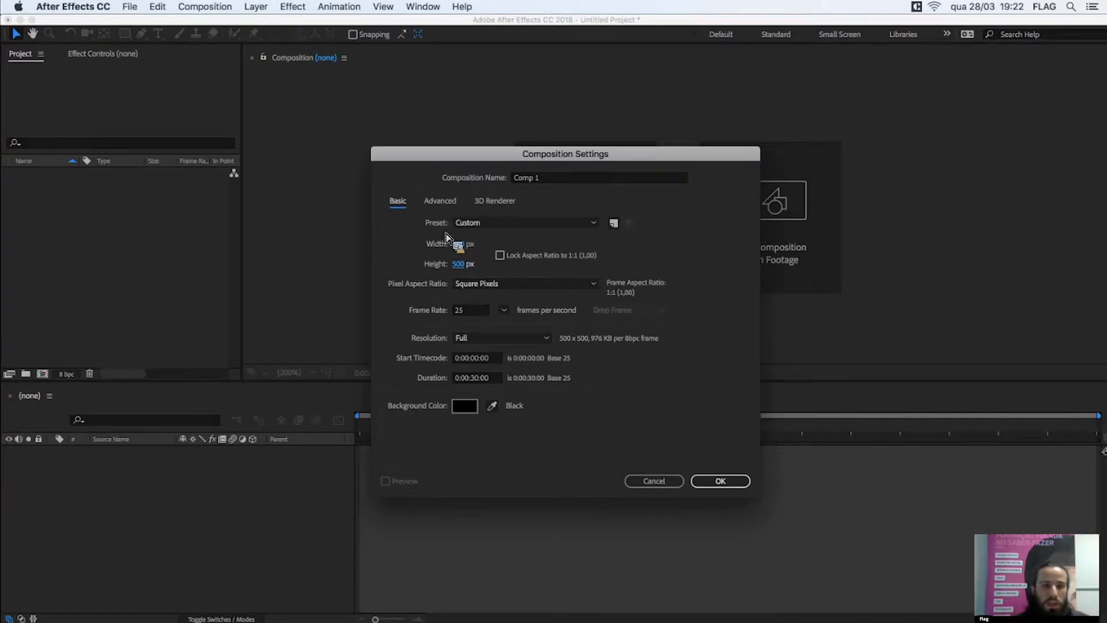
- Choose the HDV/HDTV 720 25 preset for the composition with a frame rate of 25 frames per second
left_click(533, 223)
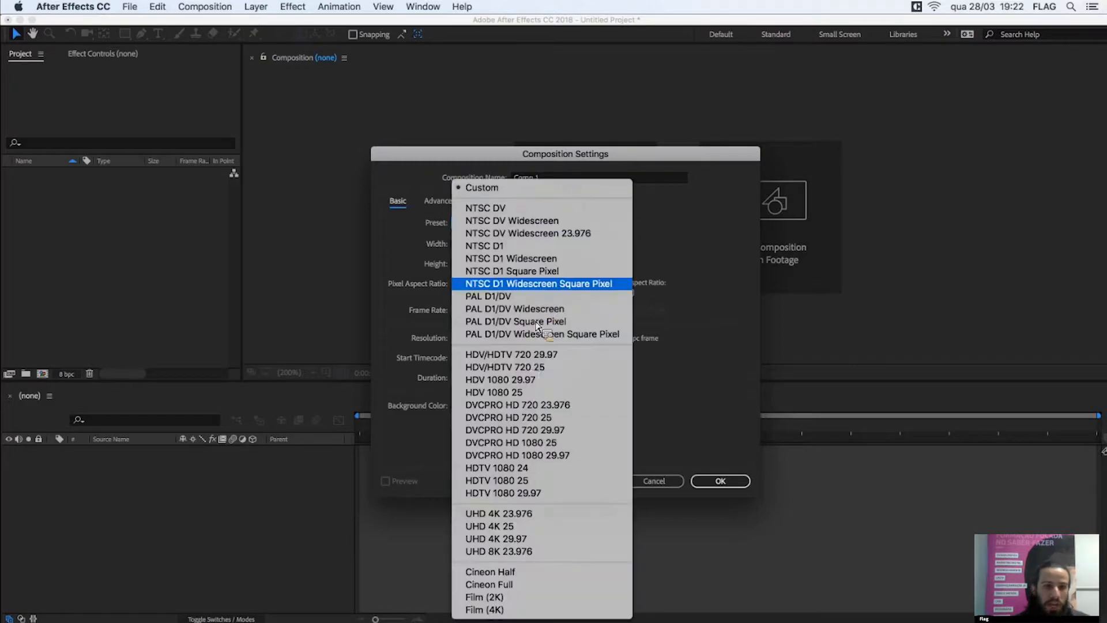
left_click(532, 367)
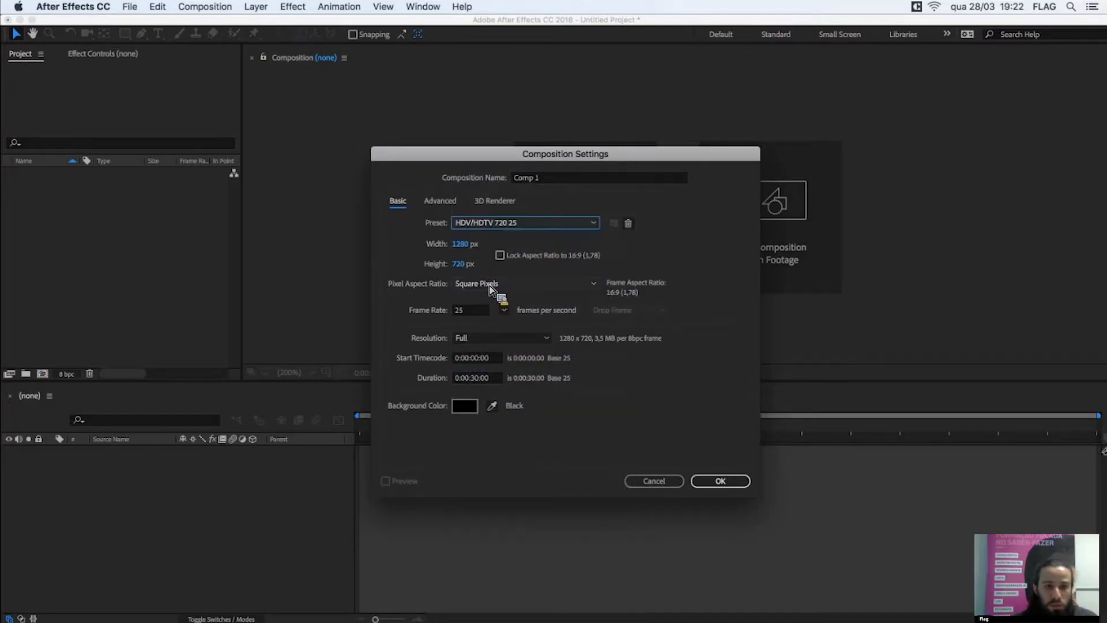
left_click(455, 312)
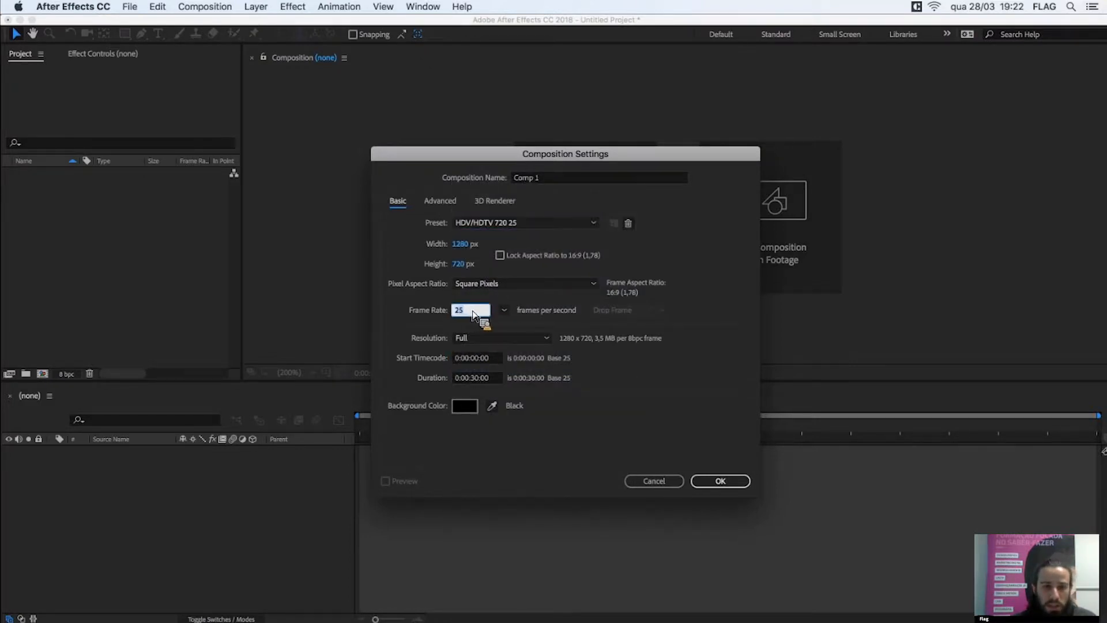
left_click(503, 310)
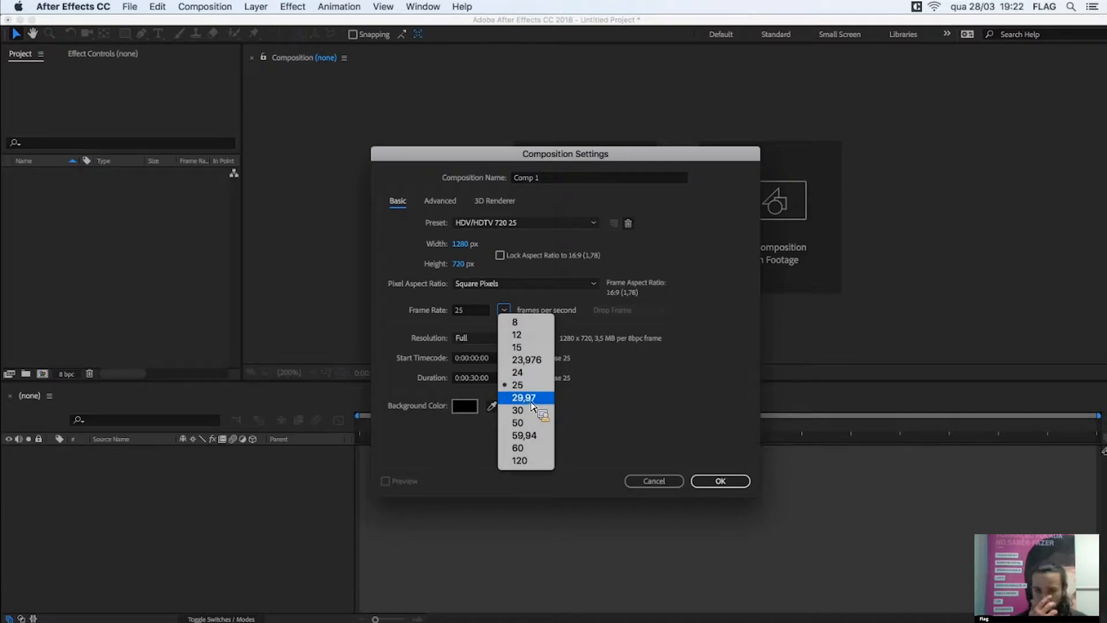
left_click(511, 385)
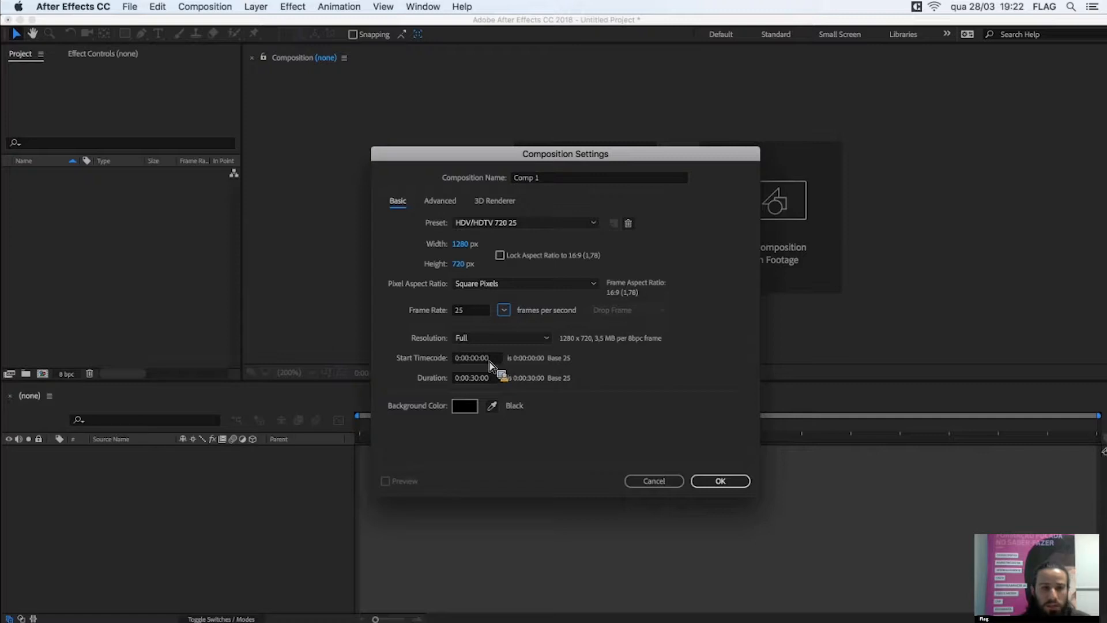
- Set the new composition's duration to 0:00:05:00
left_click(462, 359)
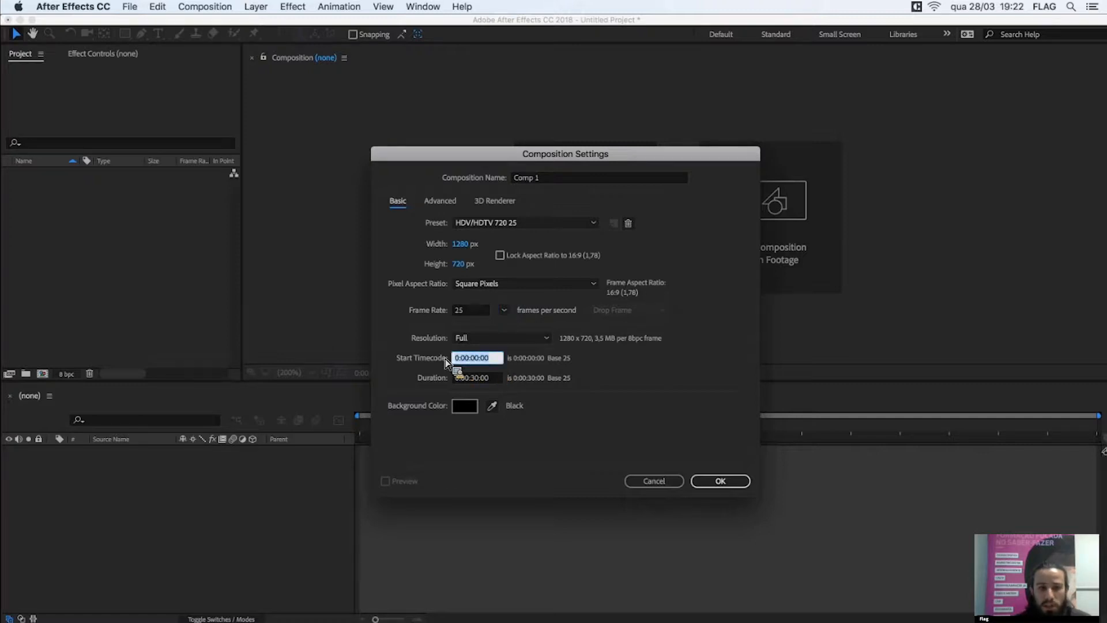
left_click(495, 358)
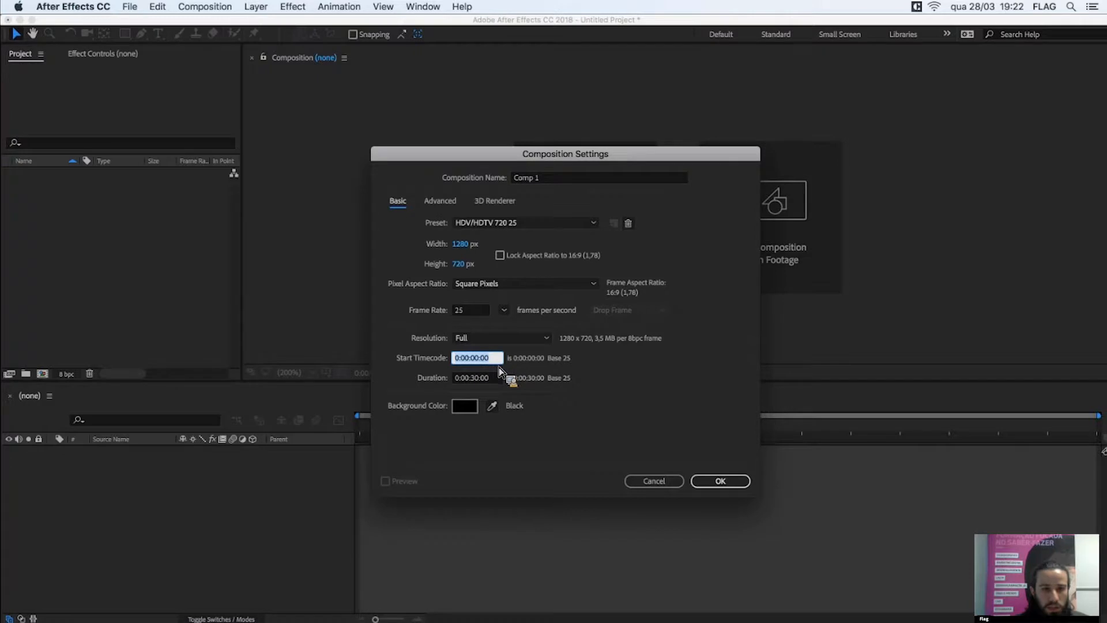
left_click(496, 381)
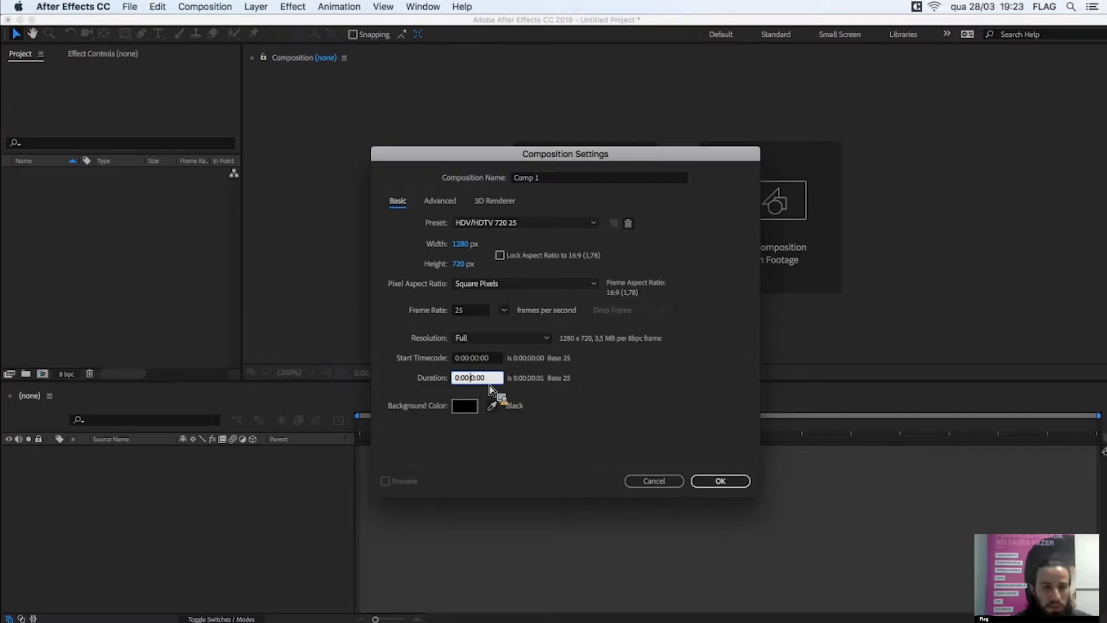
type("5")
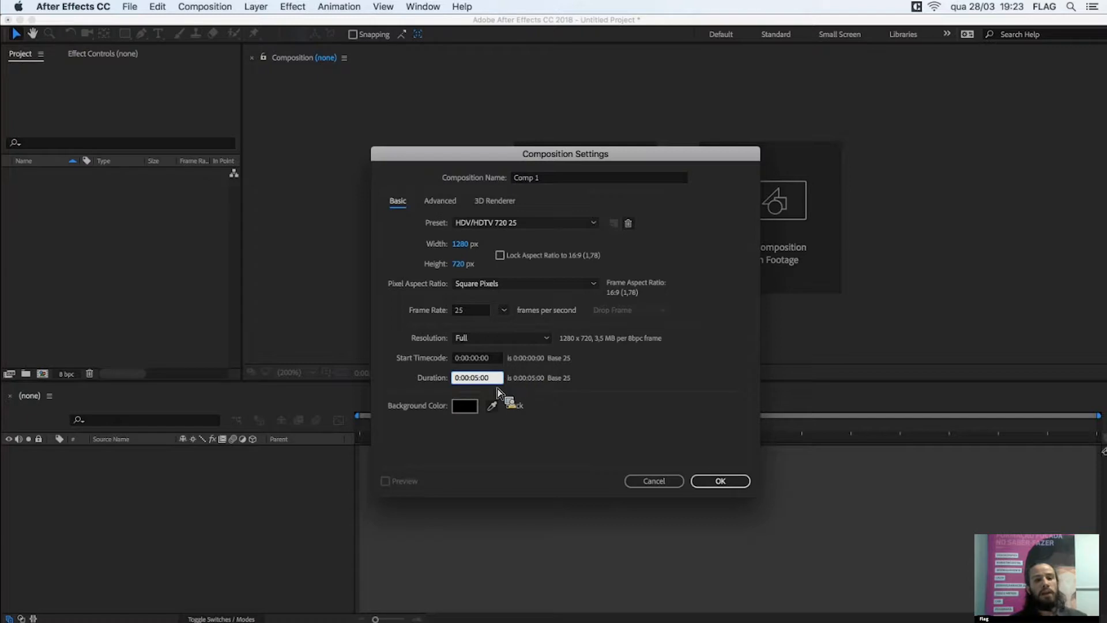
- Set the background color to white (FFFFFF) and create the composition with the name webcast_motion
left_click(467, 407)
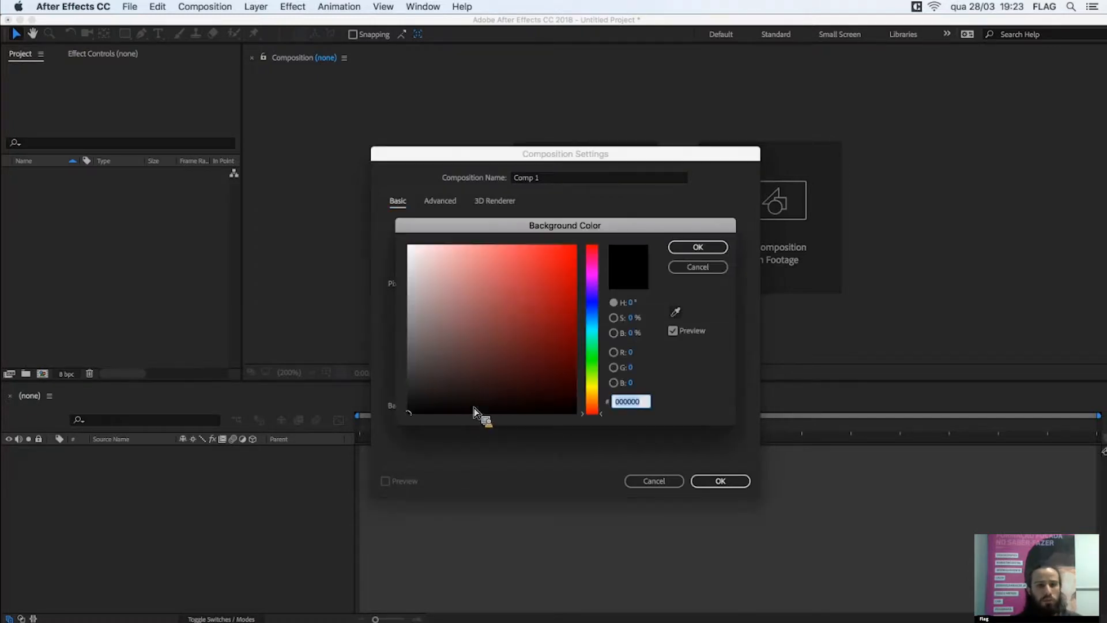
left_click_drag(438, 281, 586, 279)
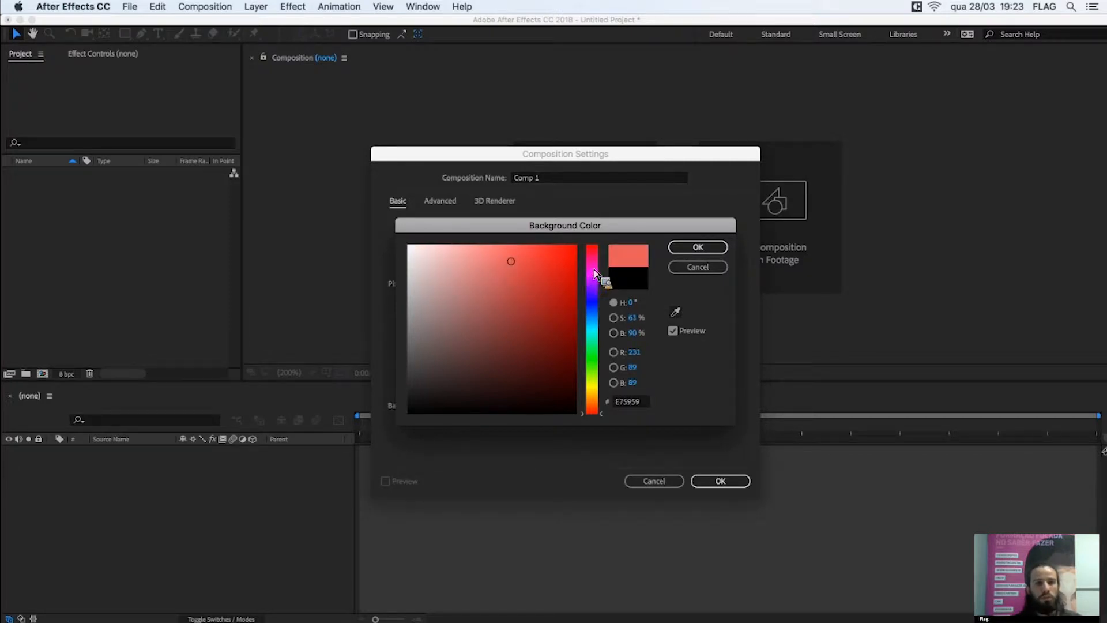
left_click(592, 265)
left_click_drag(434, 288, 435, 238)
left_click(699, 249)
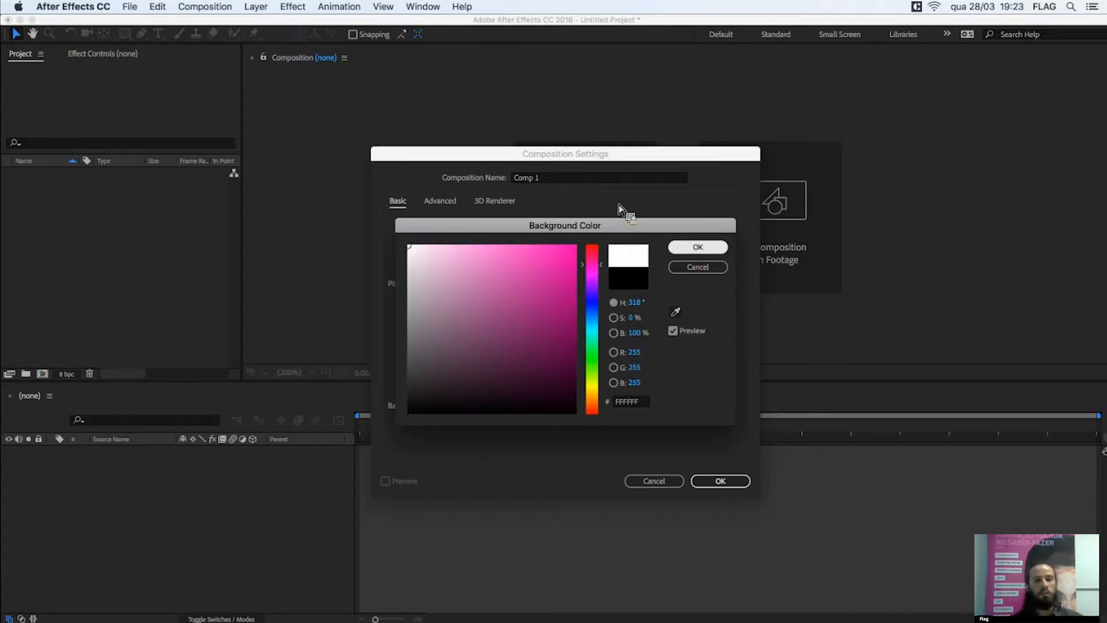
left_click(569, 171)
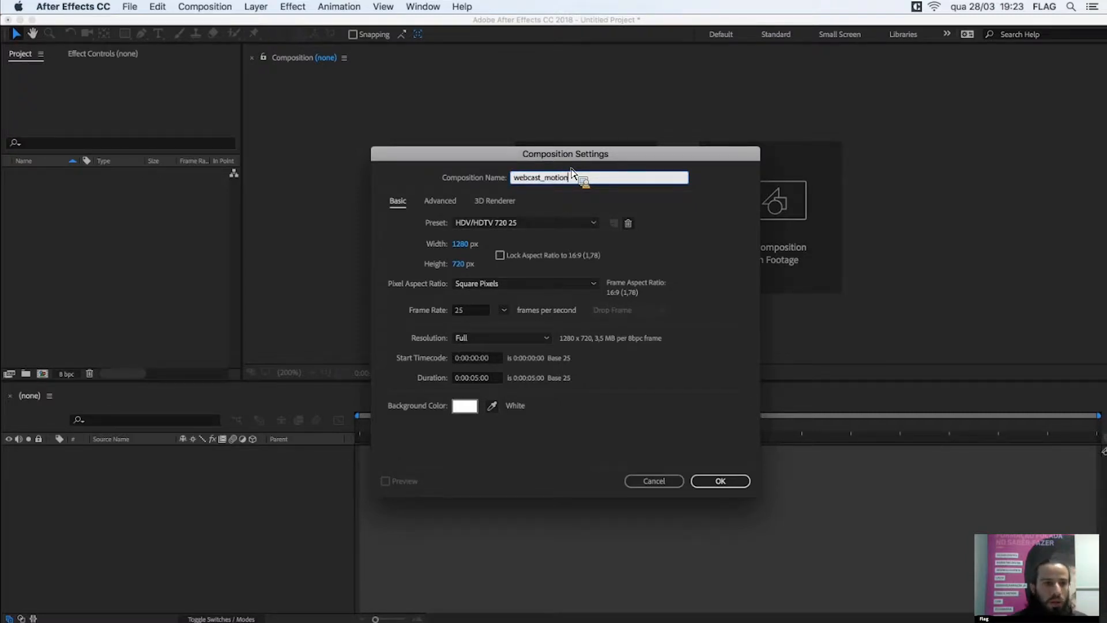
left_click(718, 484)
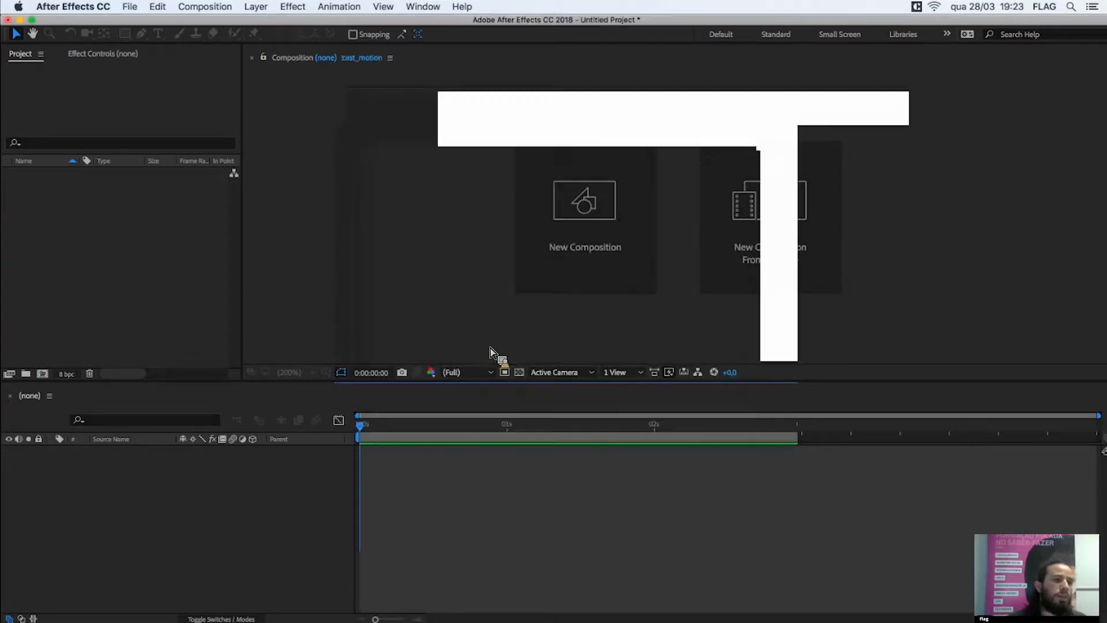
- Widen the Name column in the Project panel and select the webcast_motion composition
left_click(78, 199)
left_click_drag(83, 162, 28, 190)
left_click(86, 173)
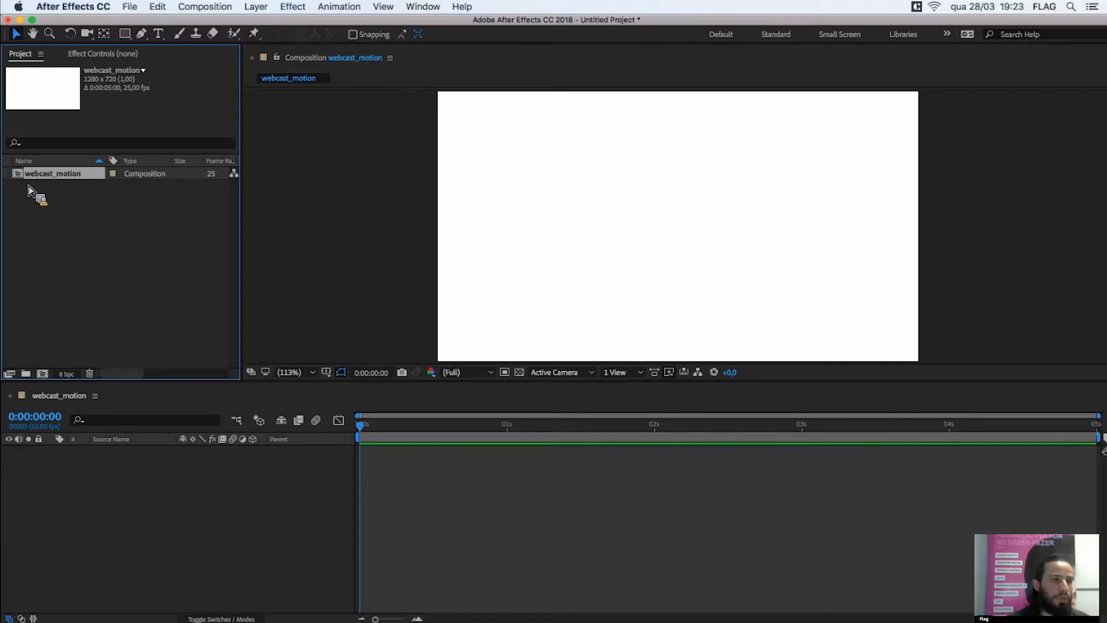
- Preview the playback of the empty webcast_motion composition in the timeline
left_click_drag(130, 179, 463, 305)
left_click_drag(272, 390, 376, 437)
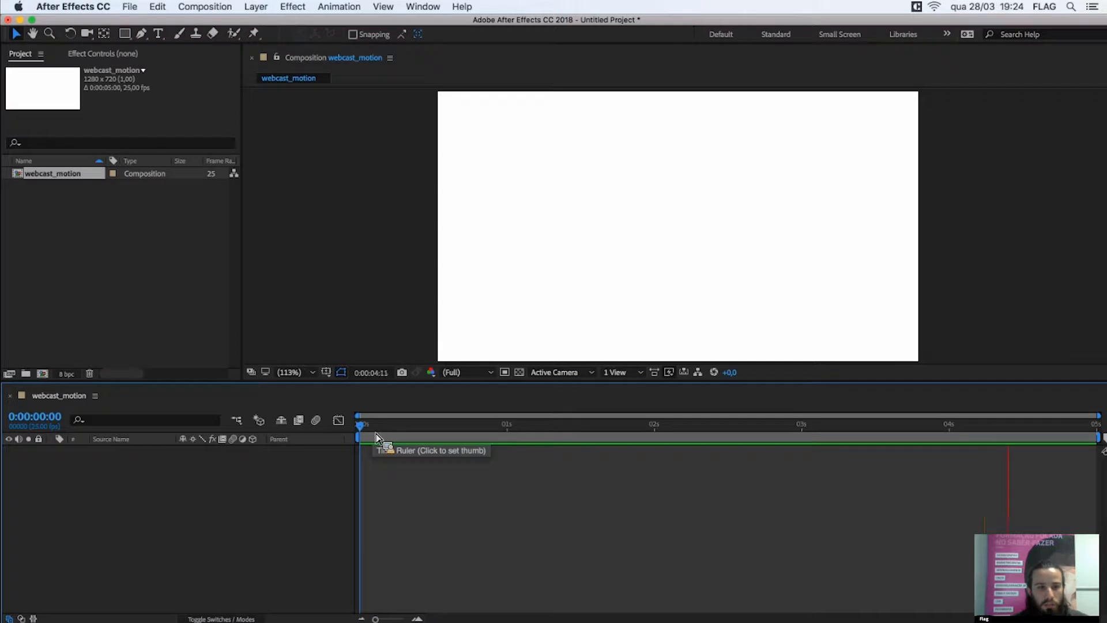
left_click_drag(375, 439, 693, 497)
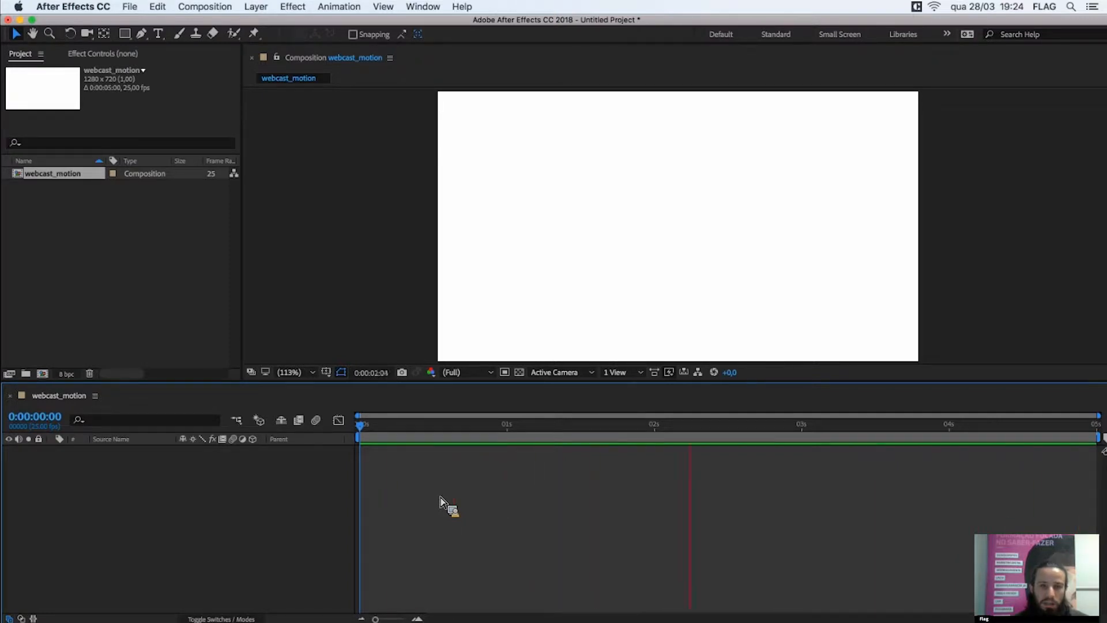
left_click_drag(439, 503, 255, 295)
- Draw a red circle in the upper-left area of the composition frame with the Ellipse Tool and deselect it
left_click_drag(261, 212, 132, 40)
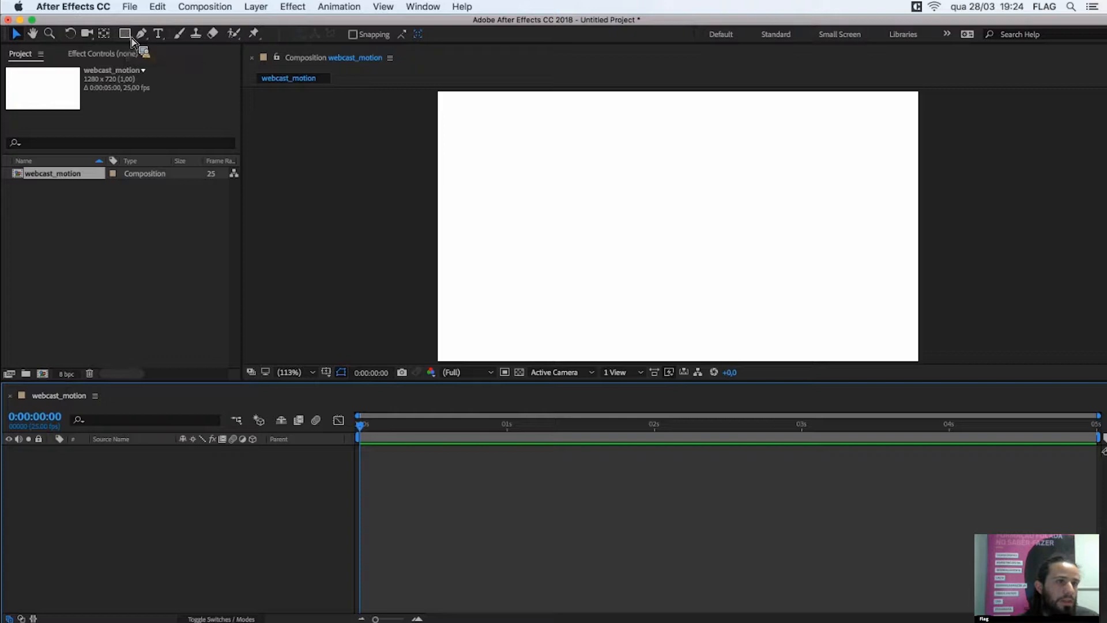
left_click_drag(39, 36, 249, 41)
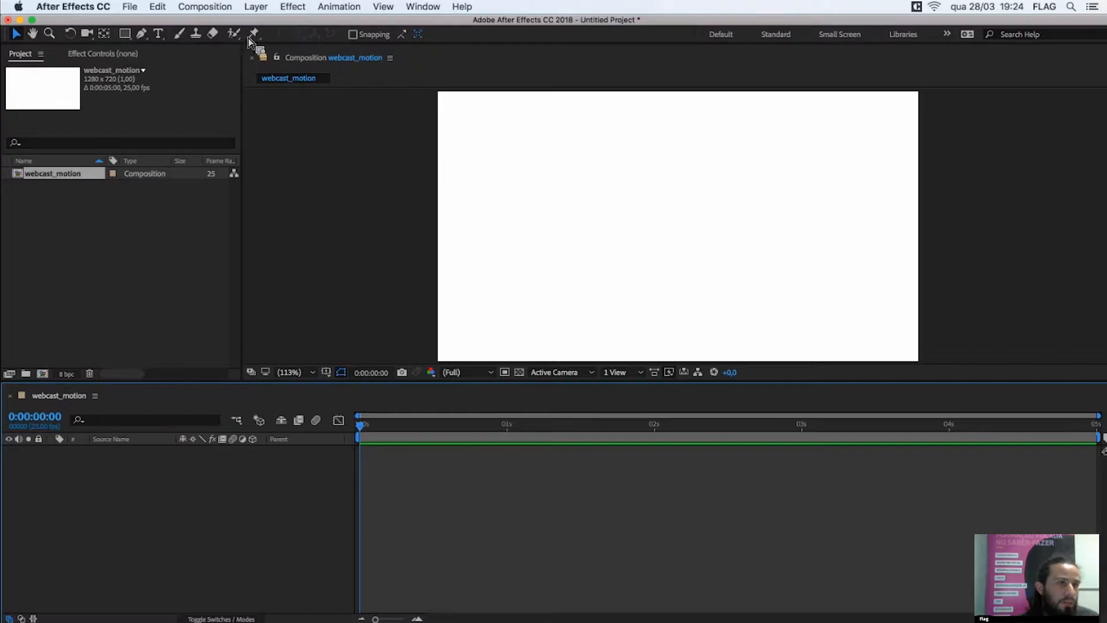
left_click(128, 35)
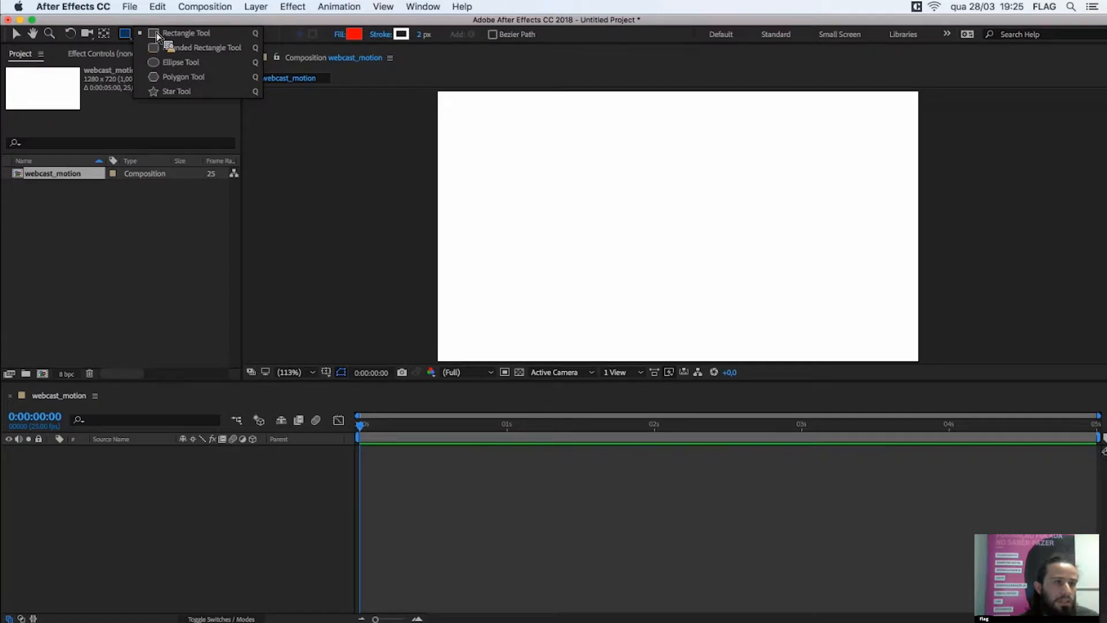
left_click(179, 62)
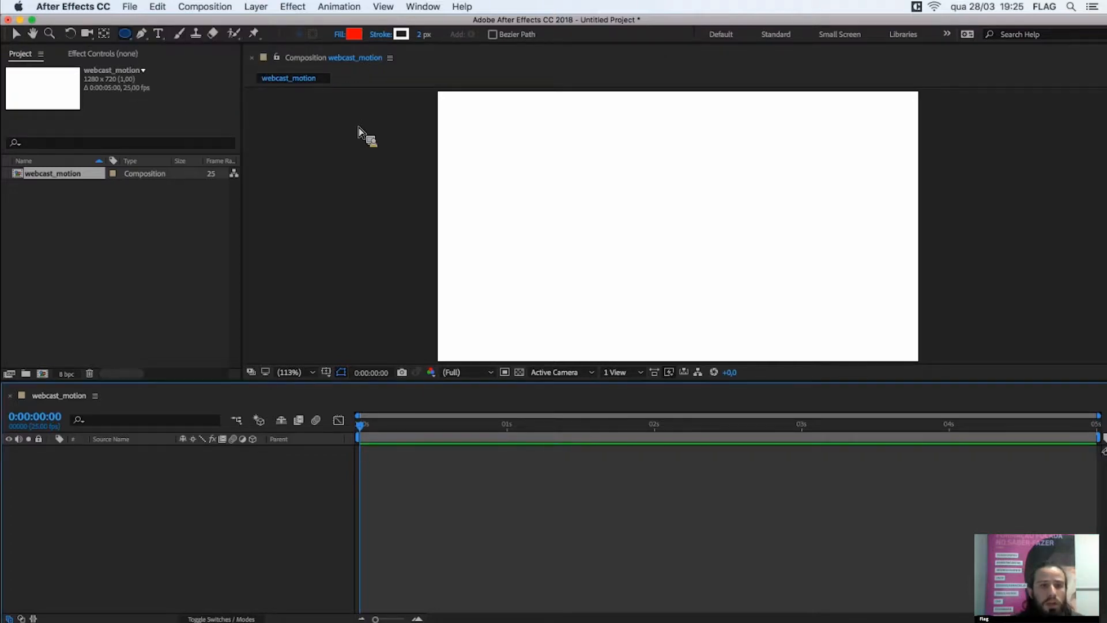
mouse_move(486, 130)
left_mouse_down()
mouse_move(538, 206)
mouse_move(559, 211)
left_mouse_up()
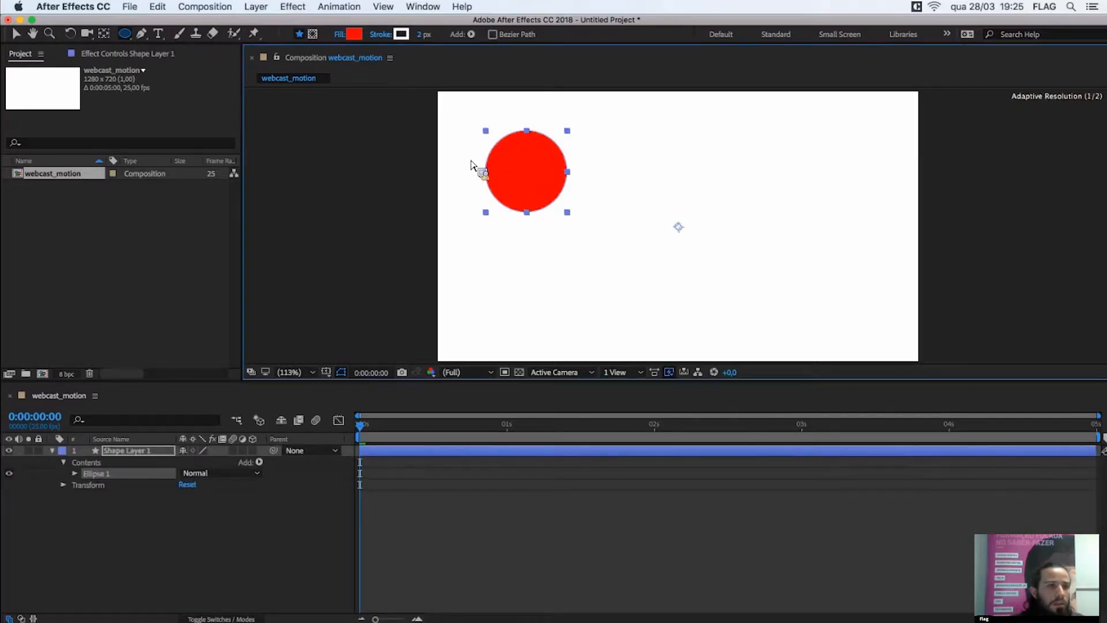
key("v")
left_click(432, 143)
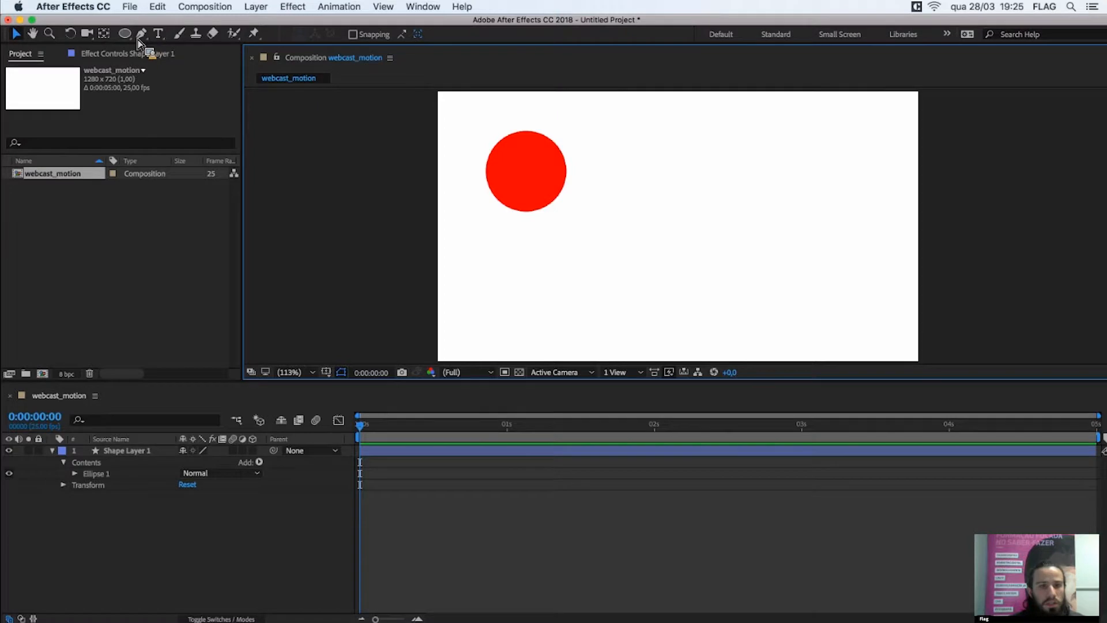
- Draw a red square below the circle with the Rectangle Tool and deselect it
left_click(126, 33)
left_click(173, 33)
left_click_drag(490, 260, 565, 341)
key("v")
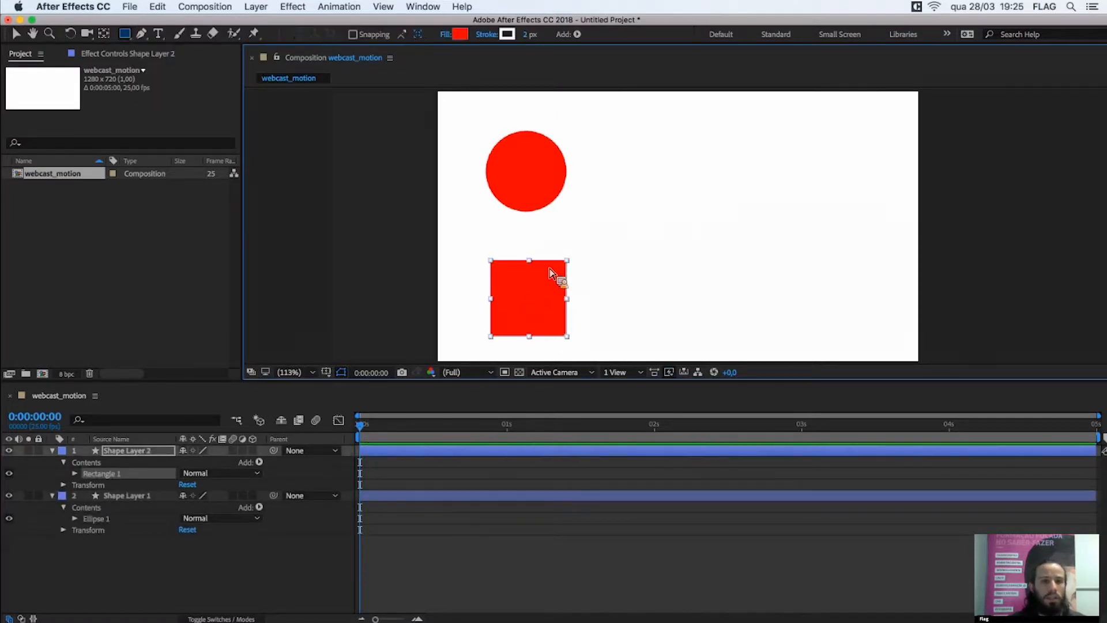
key("super+shift+a")
- Move the square and the circle so they line up one above the other along the frame's left side
left_click_drag(558, 268, 558, 251)
left_click(624, 265)
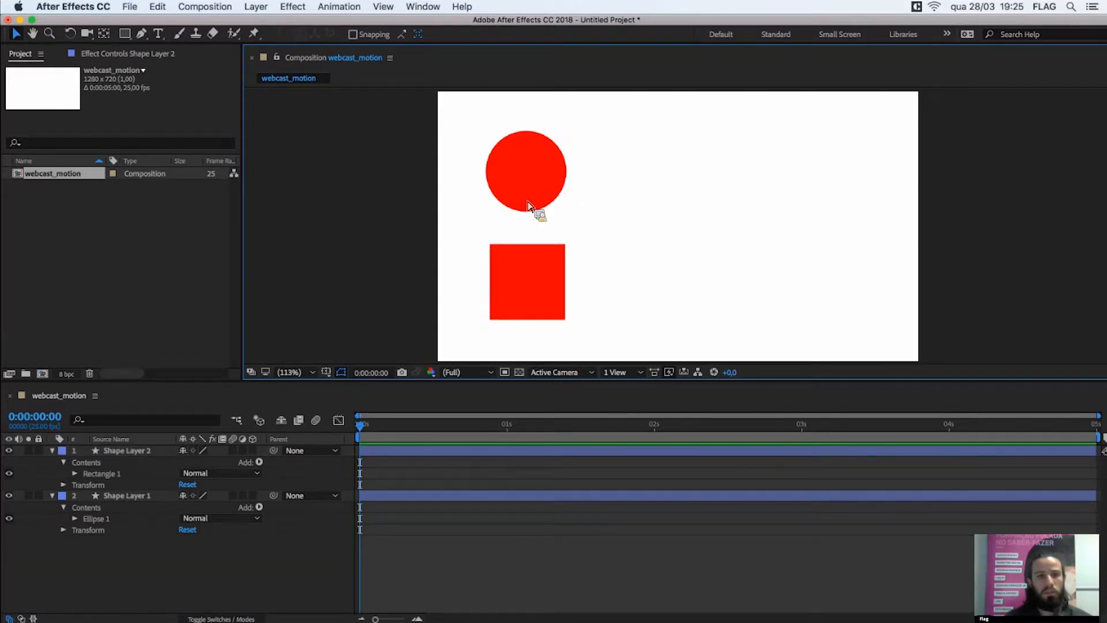
mouse_move(524, 182)
left_mouse_down()
mouse_move(642, 209)
mouse_move(672, 185)
mouse_move(627, 189)
mouse_move(780, 167)
mouse_move(791, 178)
mouse_move(514, 173)
mouse_move(582, 193)
mouse_move(620, 182)
mouse_move(519, 178)
left_mouse_up()
left_click_drag(507, 295, 487, 310)
left_click(548, 197)
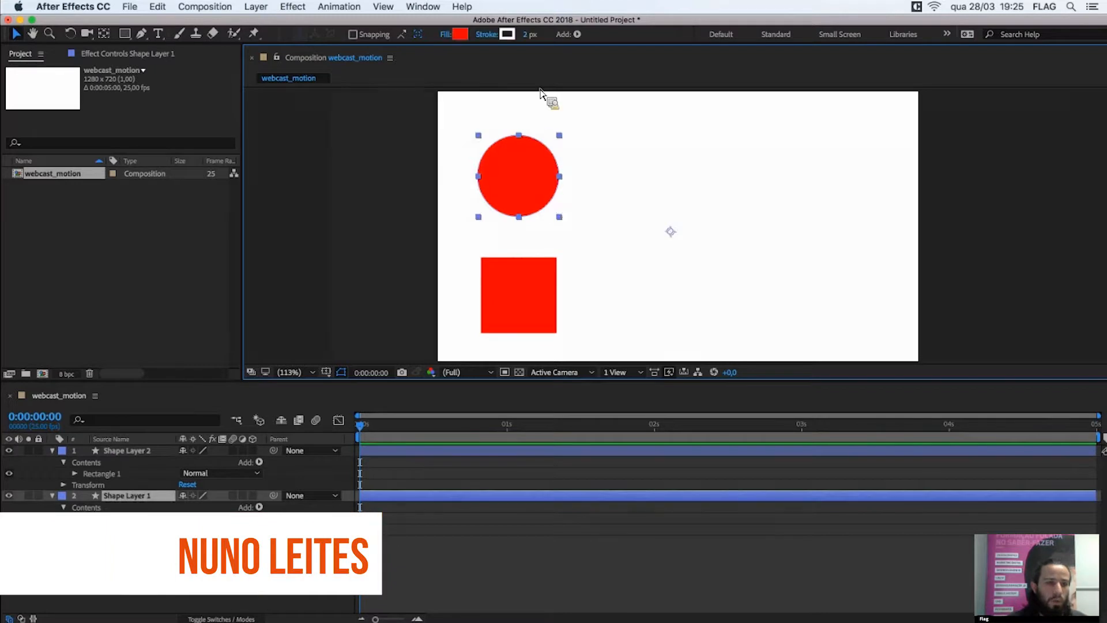
- Collapse the properties of both shape layers and select the layers in turn to see which shape each one holds
left_click(523, 278)
left_click(522, 204)
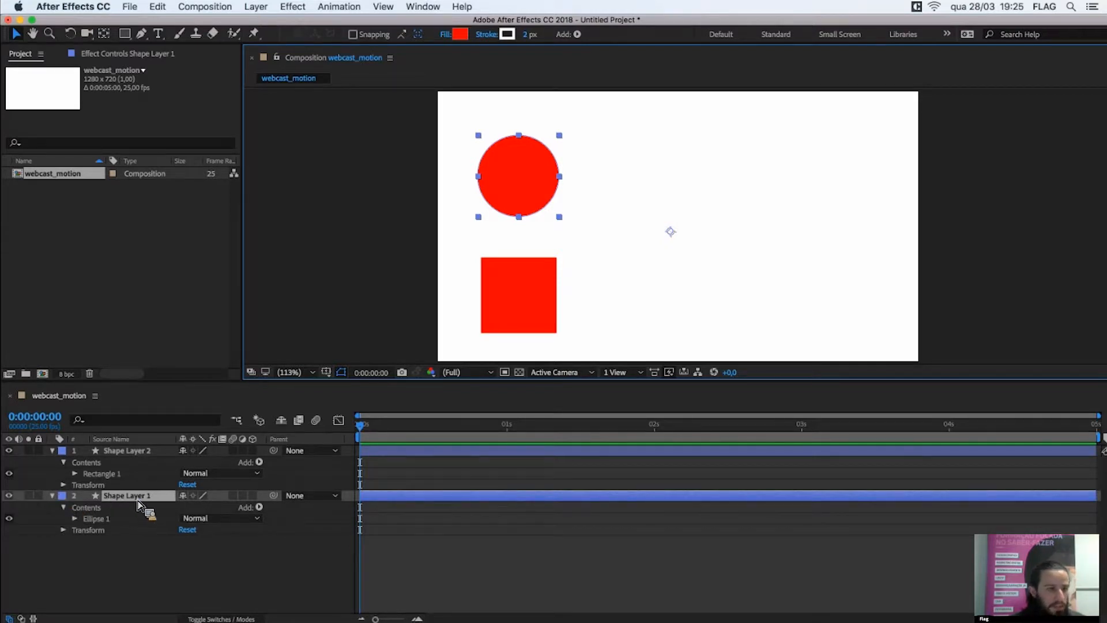
left_click(52, 496)
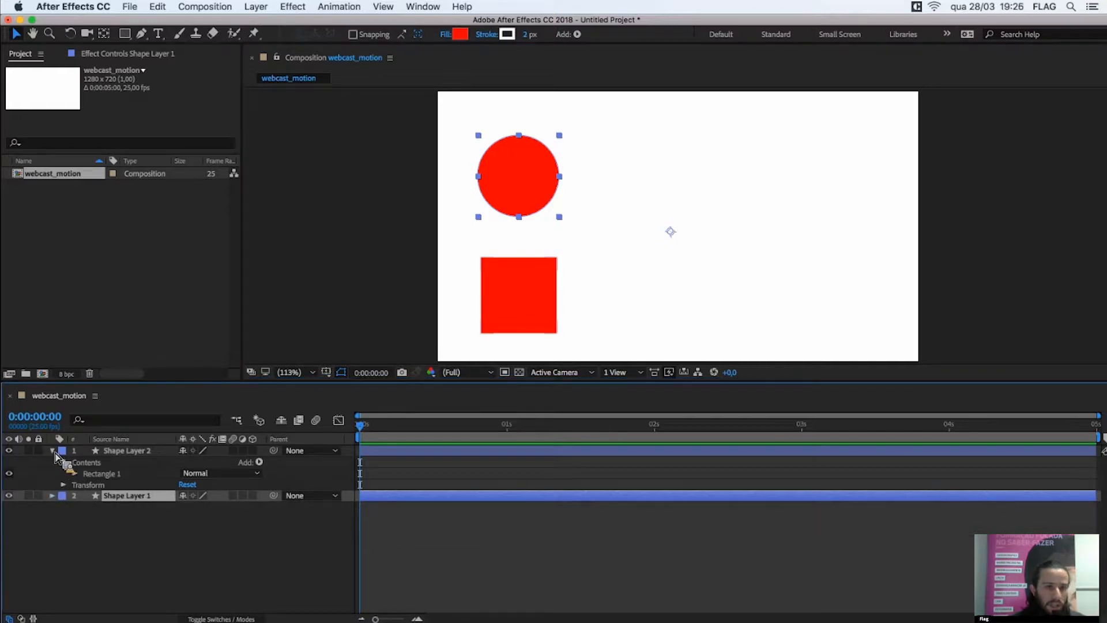
left_click(52, 451)
left_click(119, 453)
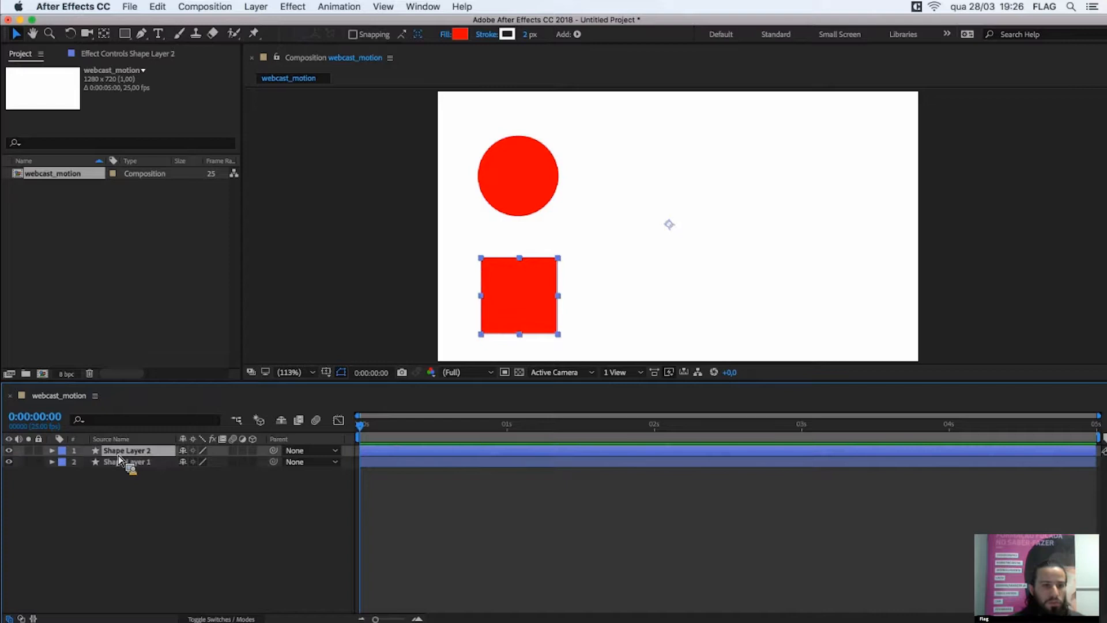
left_click(127, 462)
left_click(142, 454)
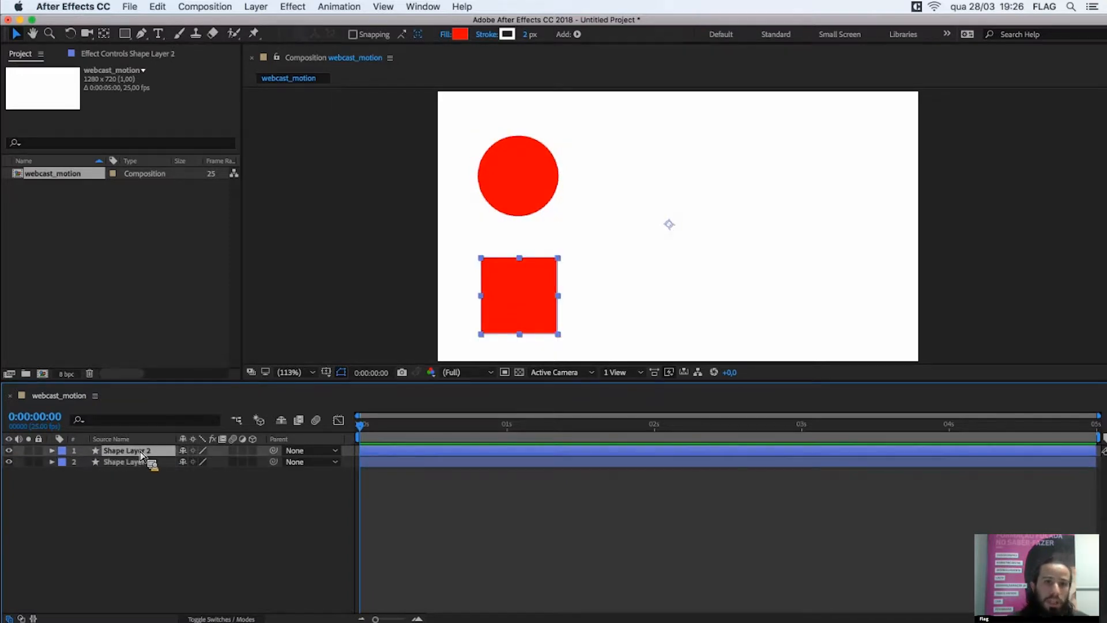
- Select the circle and change its fill color to purple (A461EC)
left_click(517, 211)
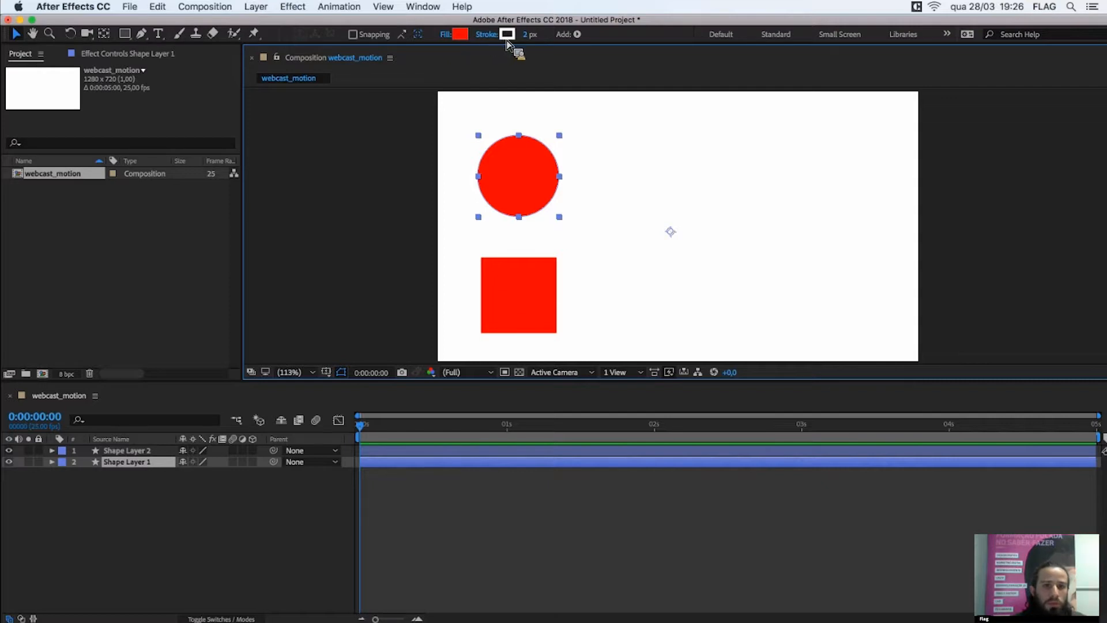
left_click(460, 34)
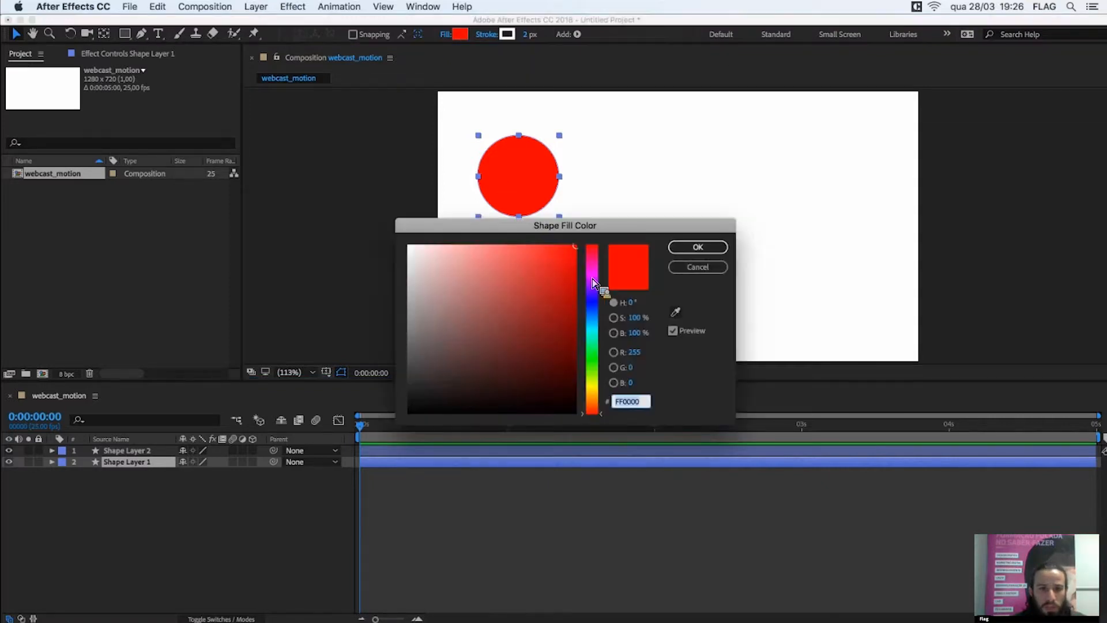
left_click(593, 286)
left_click(546, 272)
left_click(508, 258)
left_click(697, 247)
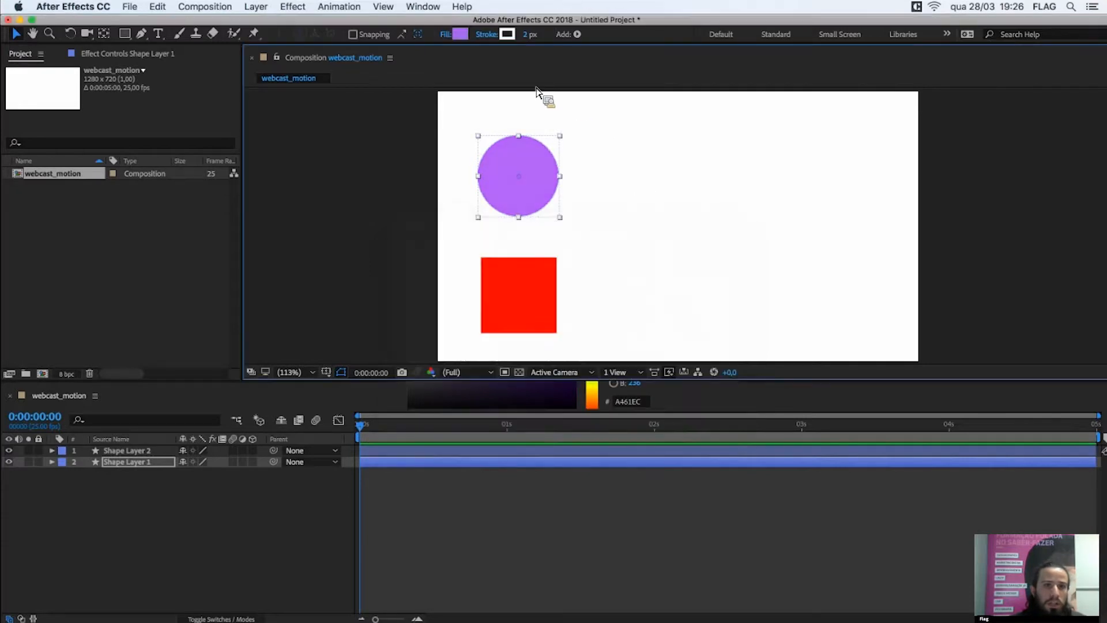
- Try no fill, a linear gradient and a radial gradient on the circle, and restore its solid color fill
left_click(446, 36)
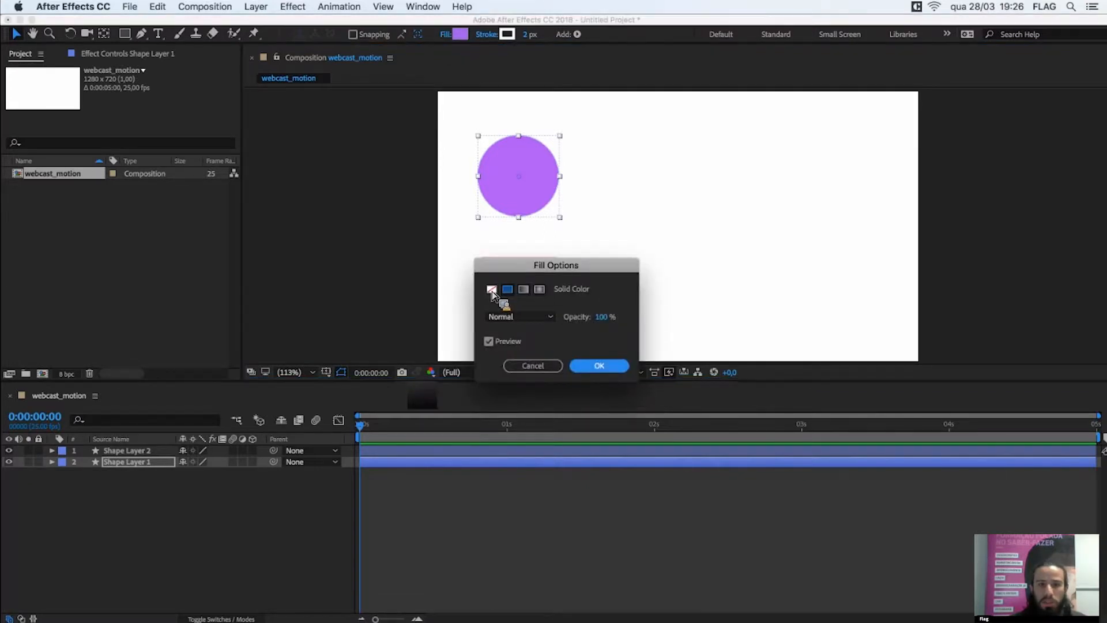
left_click(493, 293)
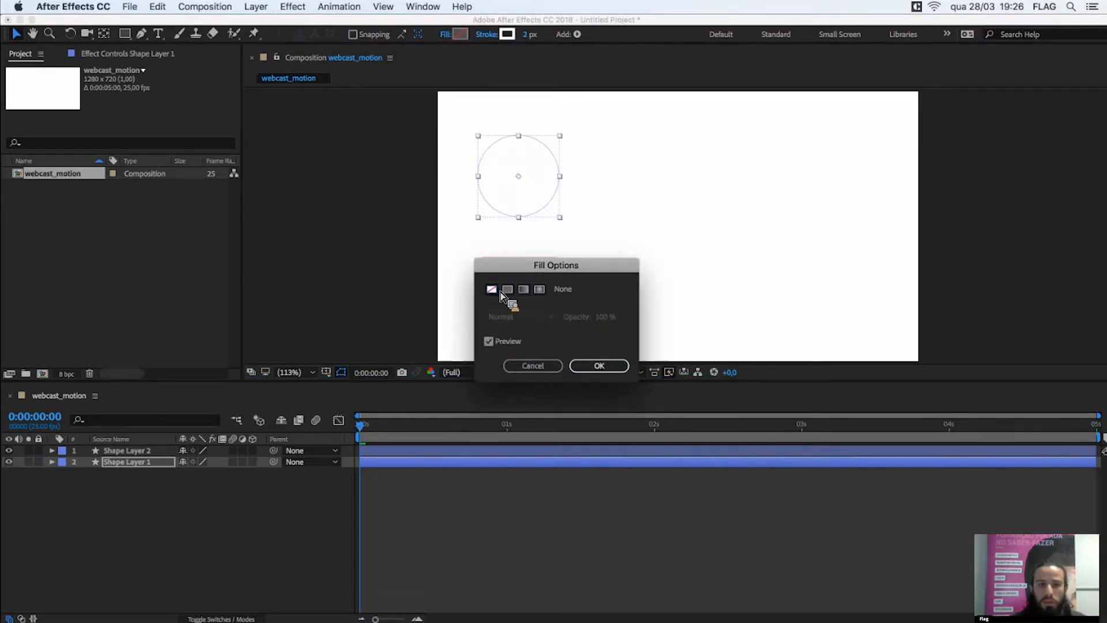
left_click(508, 291)
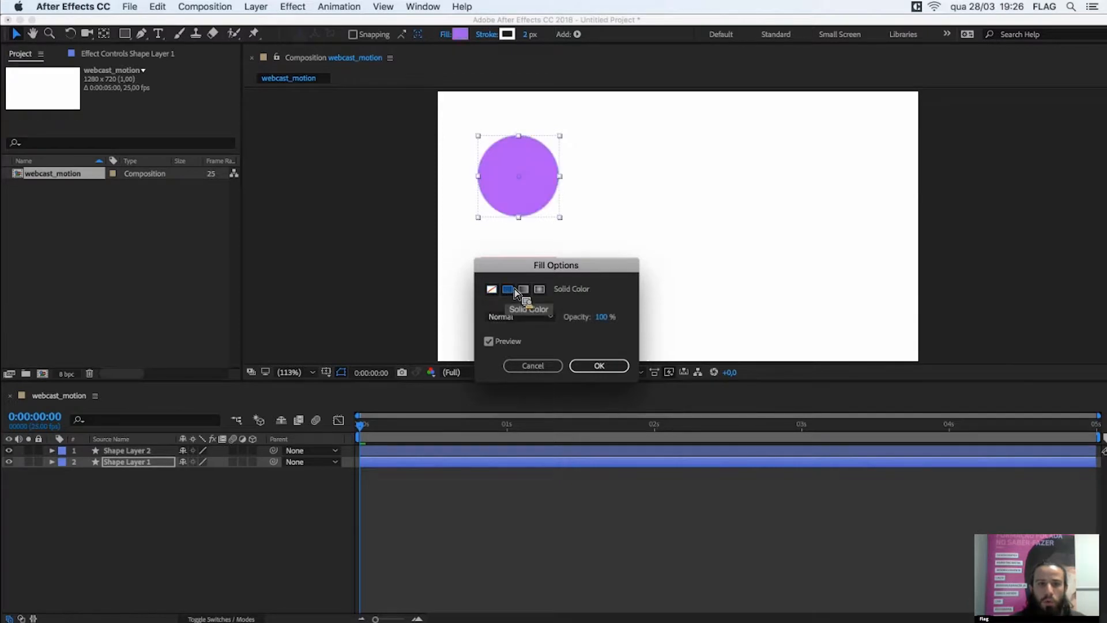
left_click(526, 291)
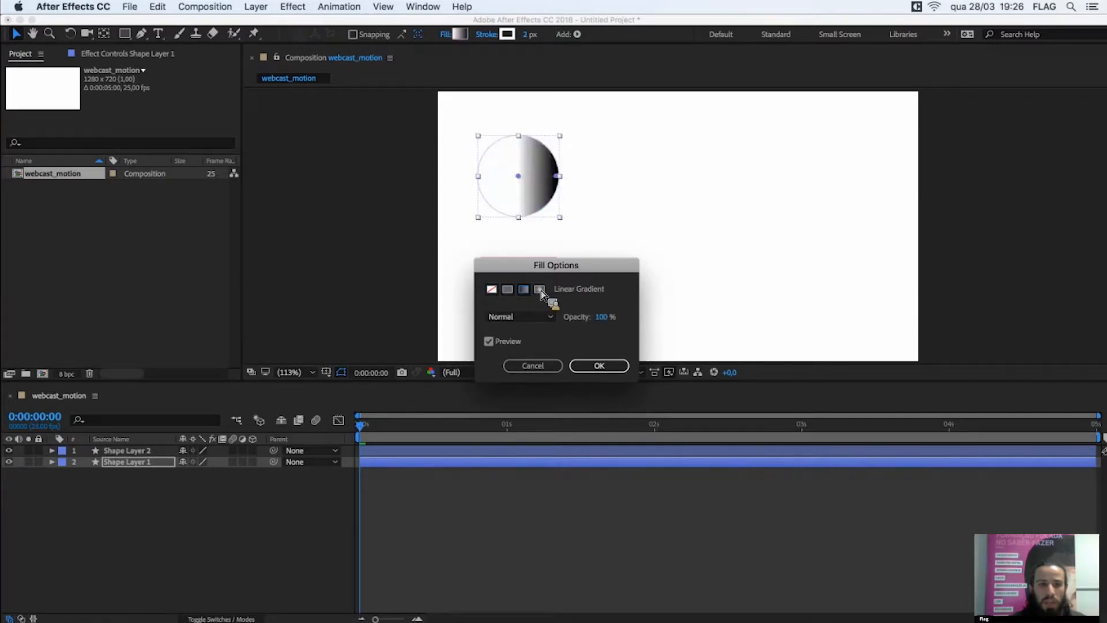
left_click(539, 291)
left_click(523, 290)
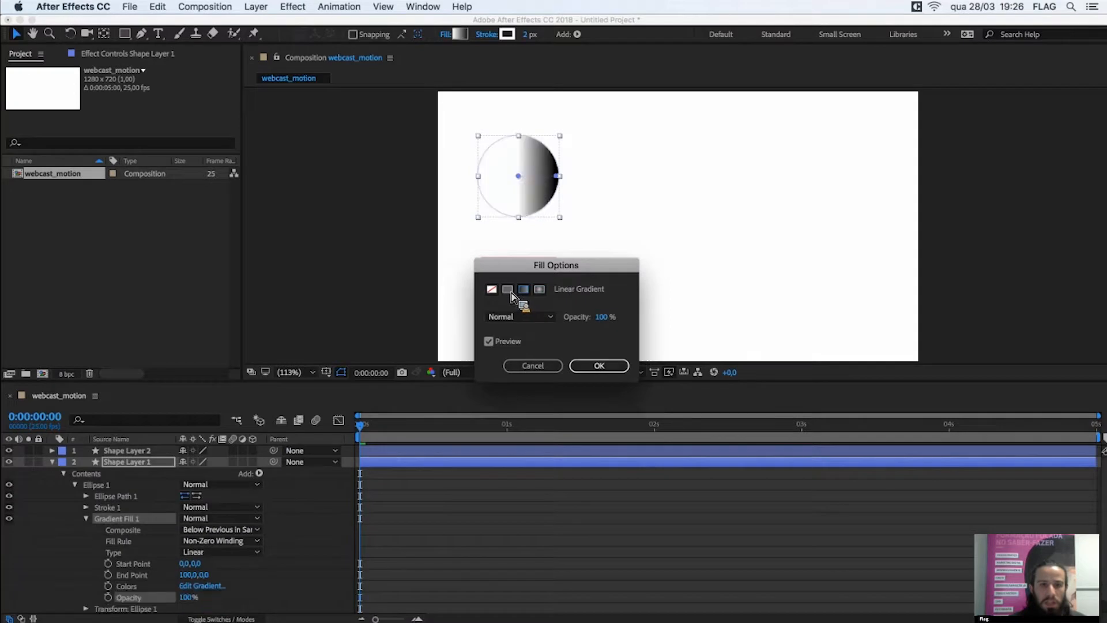
left_click(512, 293)
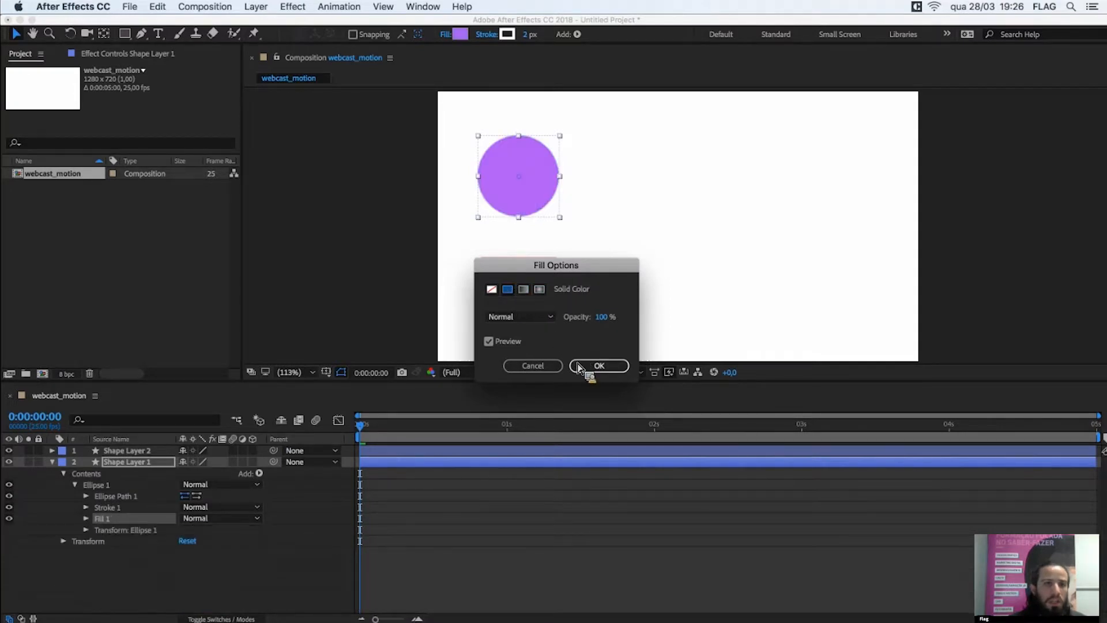
left_click(591, 369)
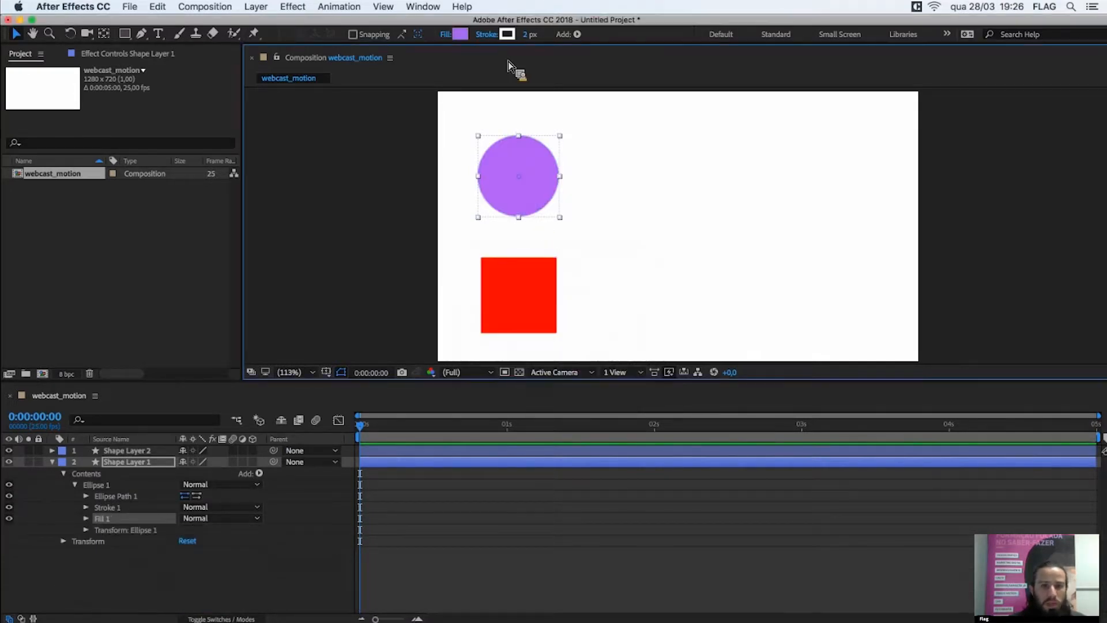
- Give the circle a red stroke with a width of 15 px and deselect it
left_click(508, 35)
left_click(568, 328)
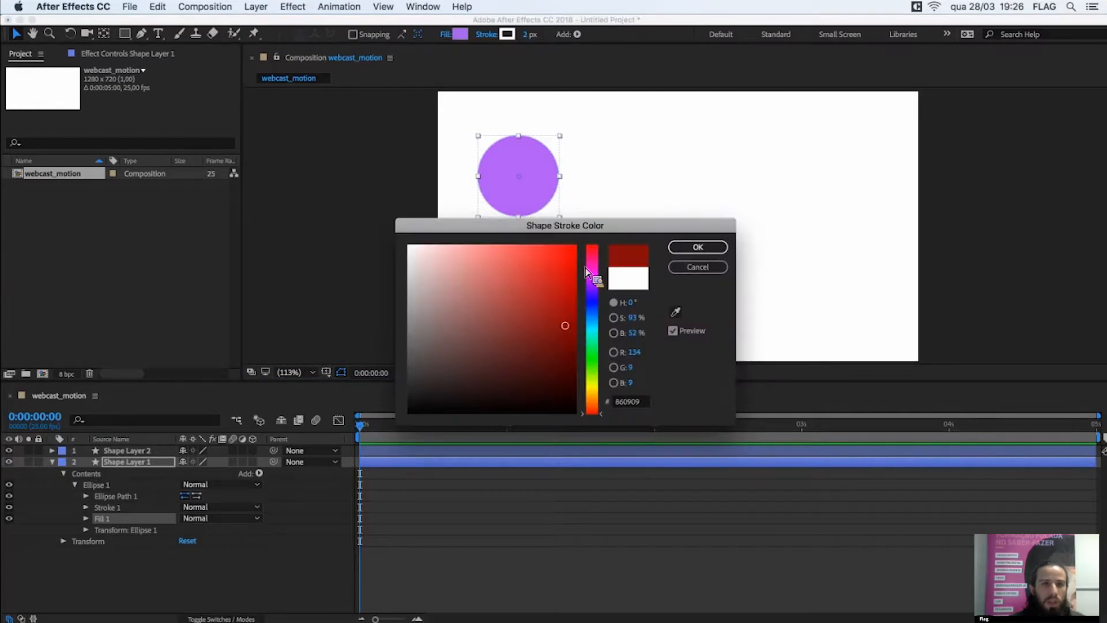
left_click(697, 246)
left_click(528, 35)
type("8")
key("Return")
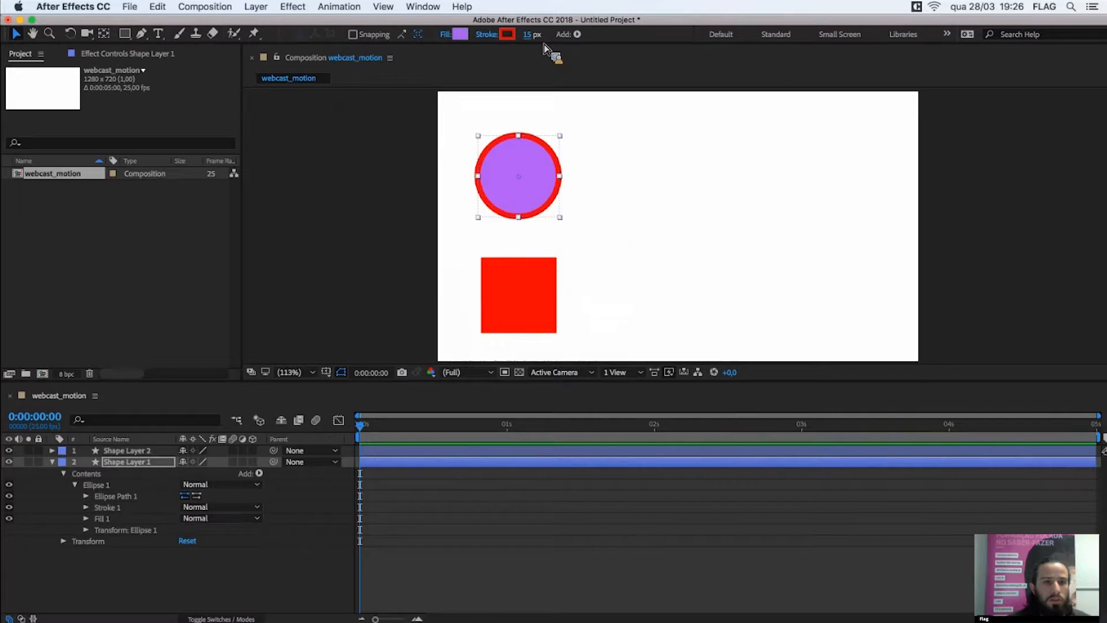
left_click(592, 233)
- Select the square and change its stroke color to green
left_click(519, 291)
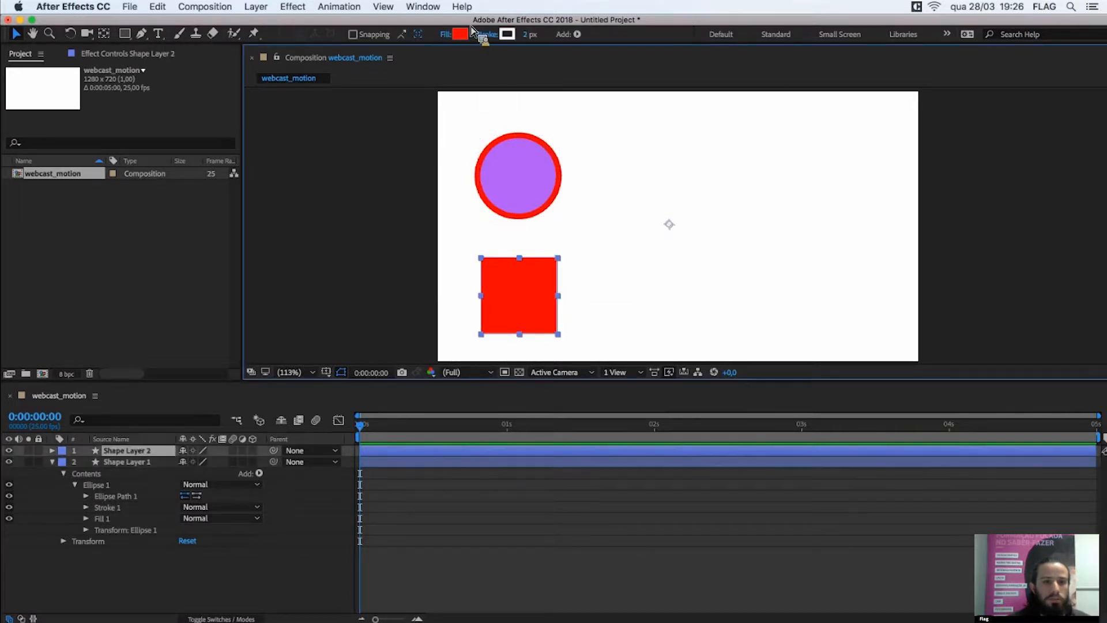
left_click(505, 36)
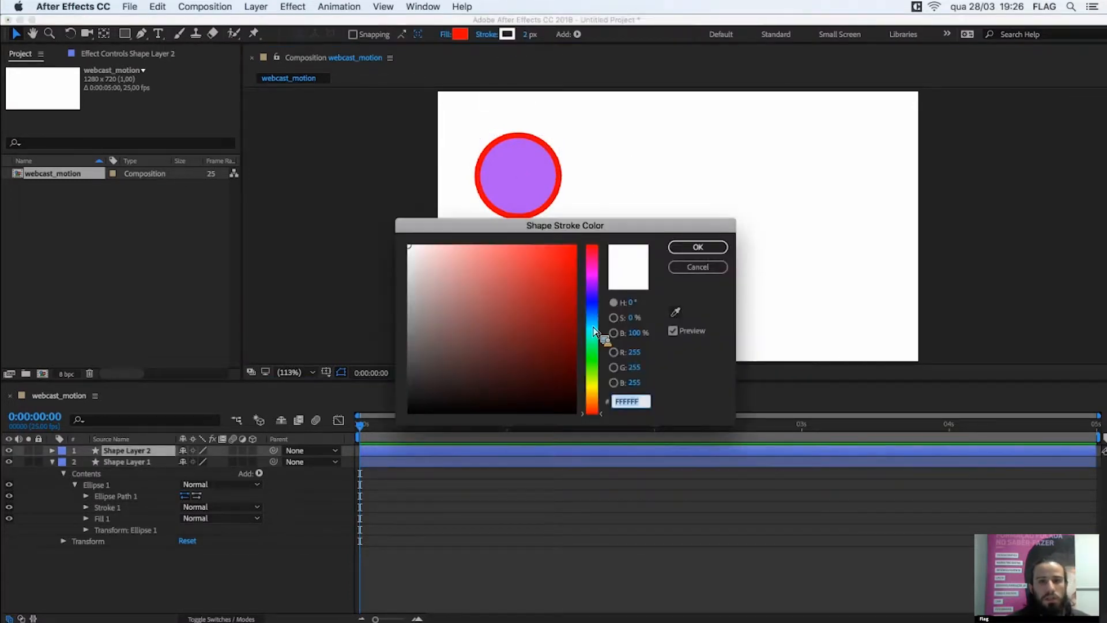
left_click_drag(593, 328, 592, 342)
left_click(518, 280)
left_click(698, 246)
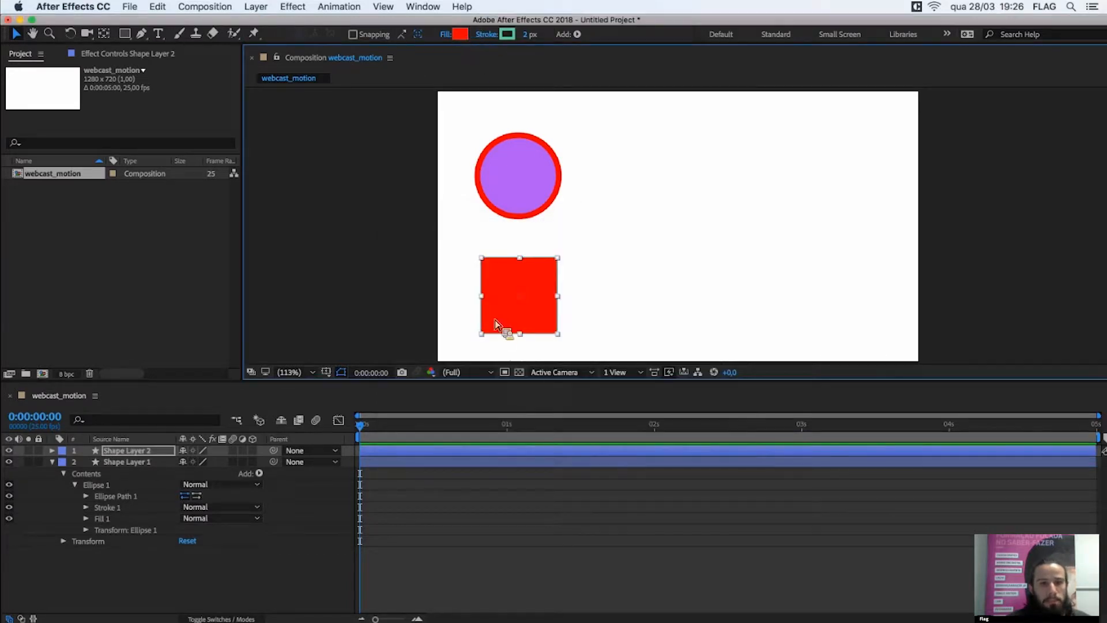
- Change the square's fill to yellow, set its stroke width to 30 px and deselect it
left_click(592, 390)
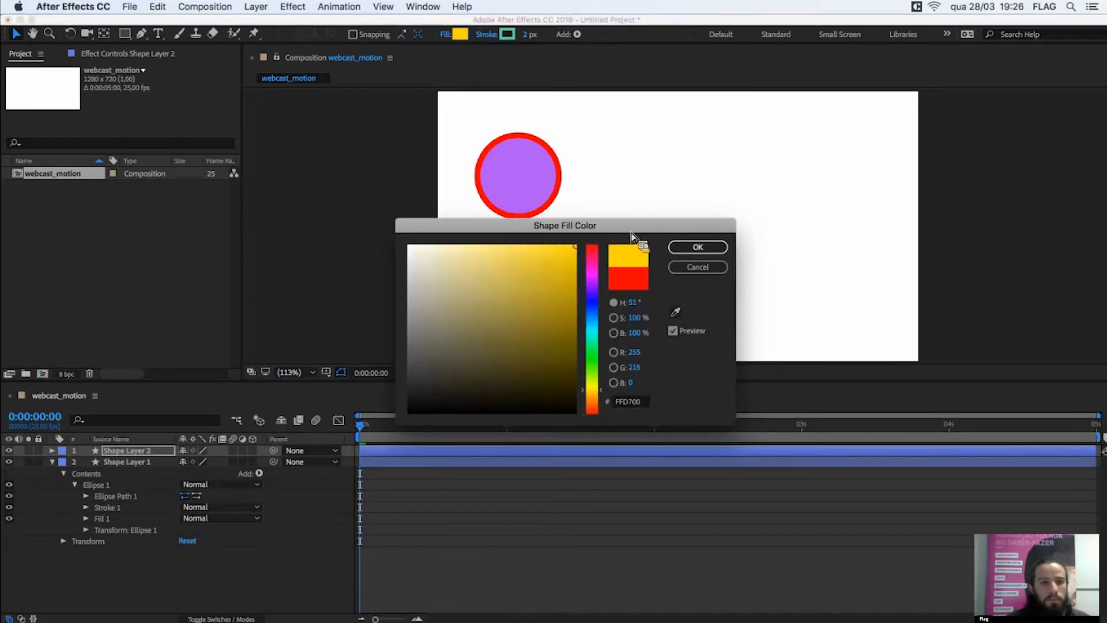
left_click(680, 245)
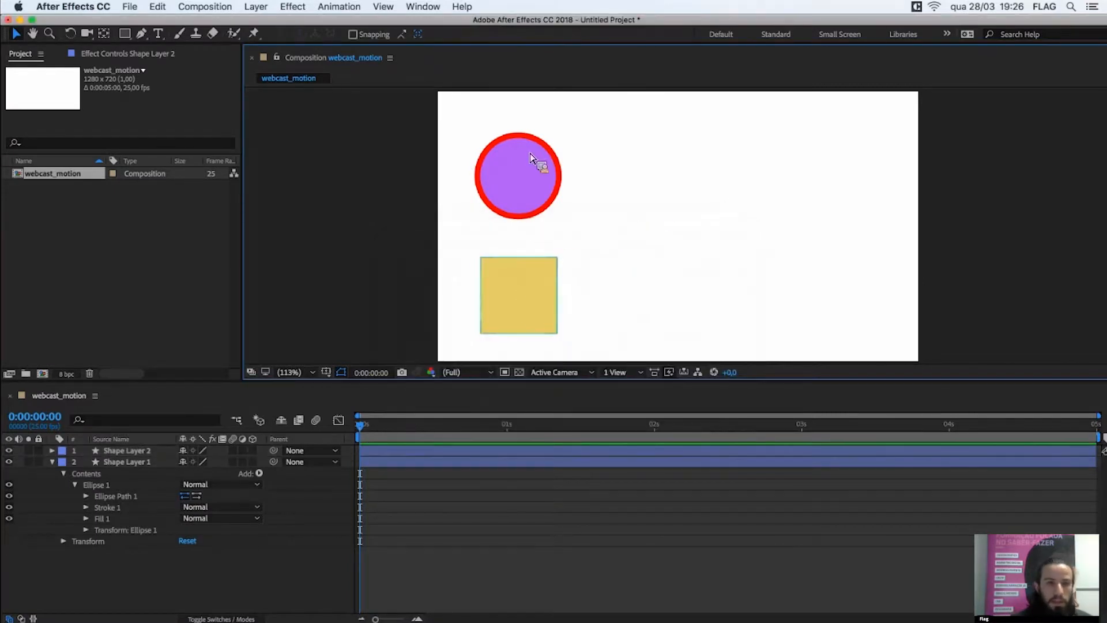
left_click(528, 34)
type("30")
key("Return")
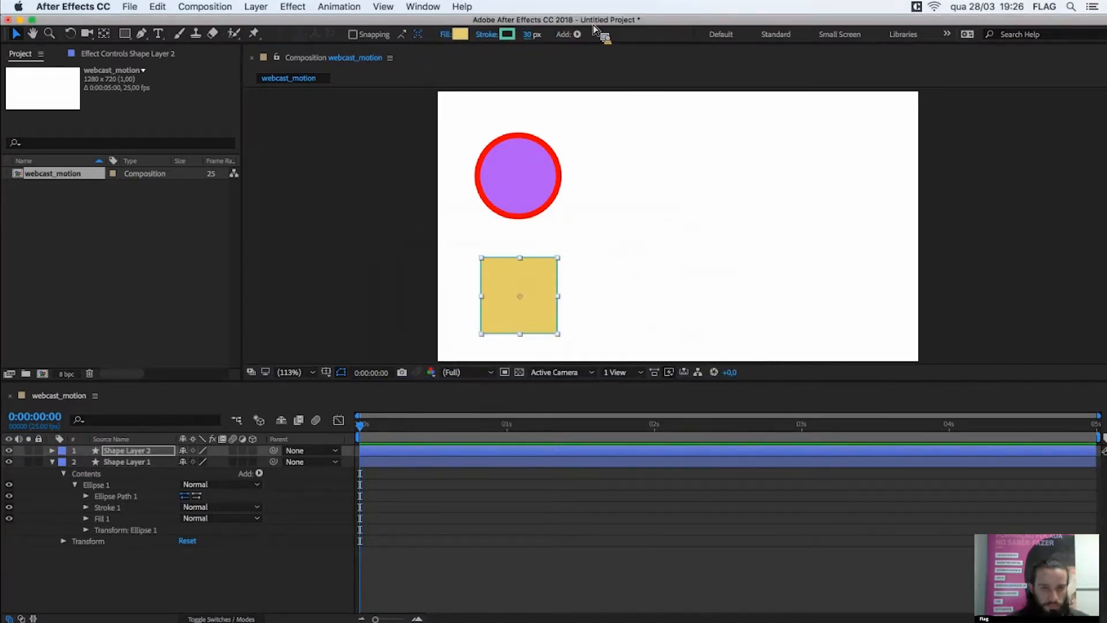
left_click(363, 212)
- Shift the circle and the square slightly upward in the frame and deselect them
left_click_drag(543, 151, 540, 142)
left_click_drag(523, 288, 526, 279)
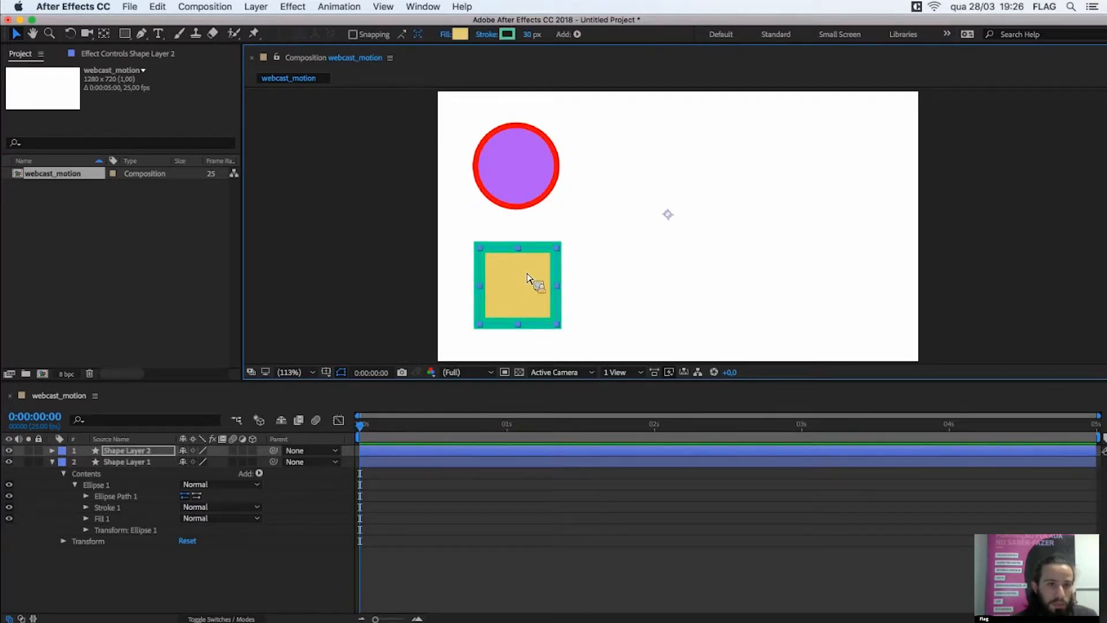
left_click(535, 193)
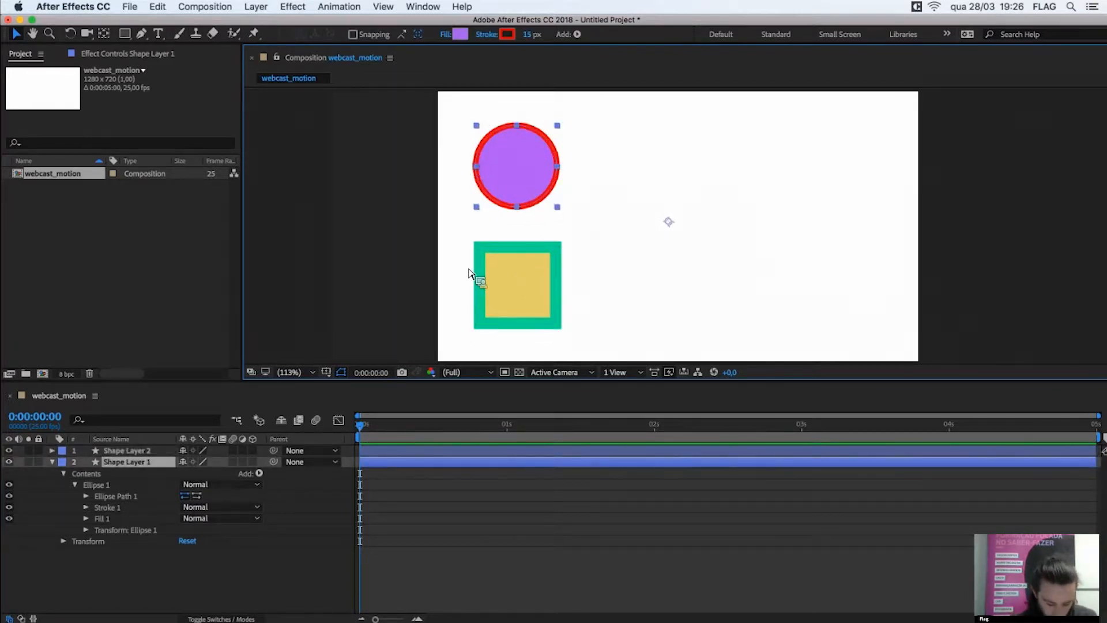
left_click(615, 190)
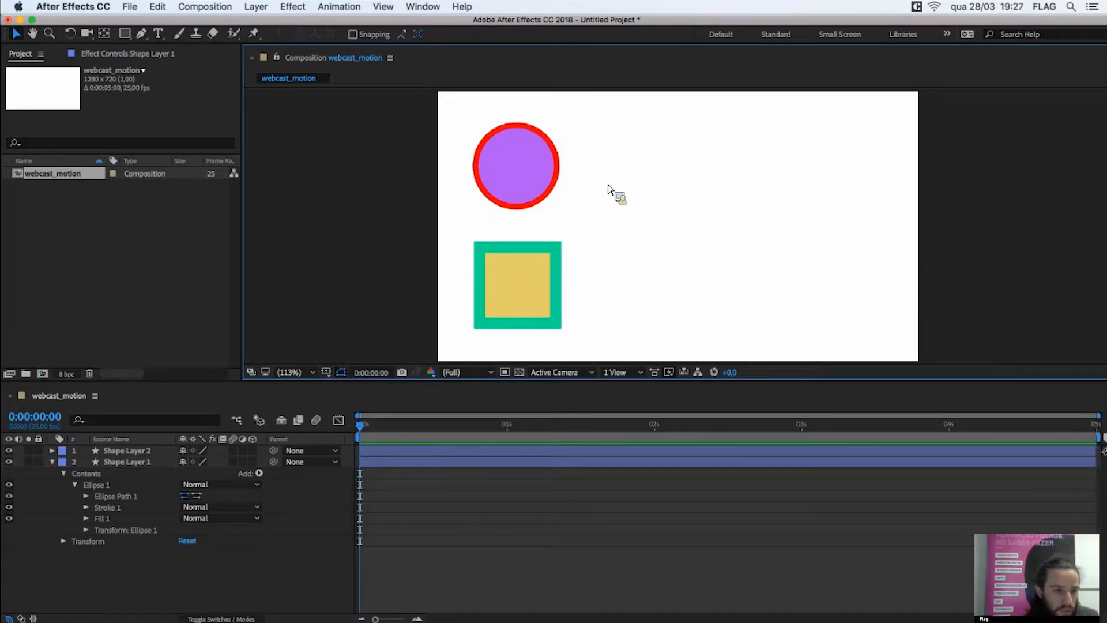
- Collapse the properties of Shape Layer 1 and select Shape Layer 2 in the timeline
left_click(134, 465)
left_click(53, 462)
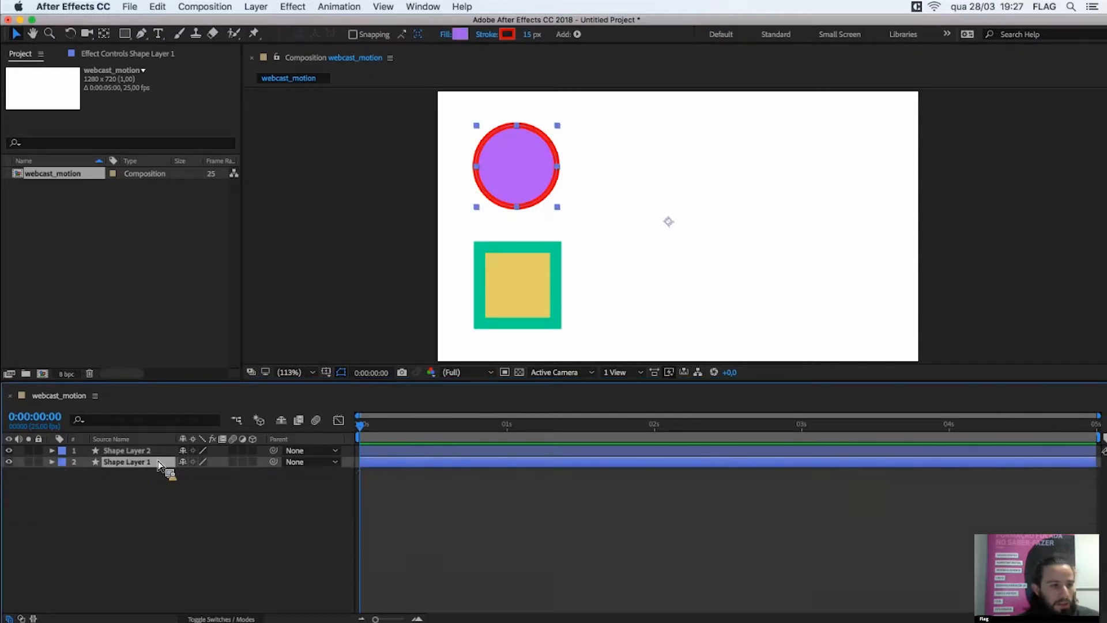
left_click_drag(137, 457, 135, 467)
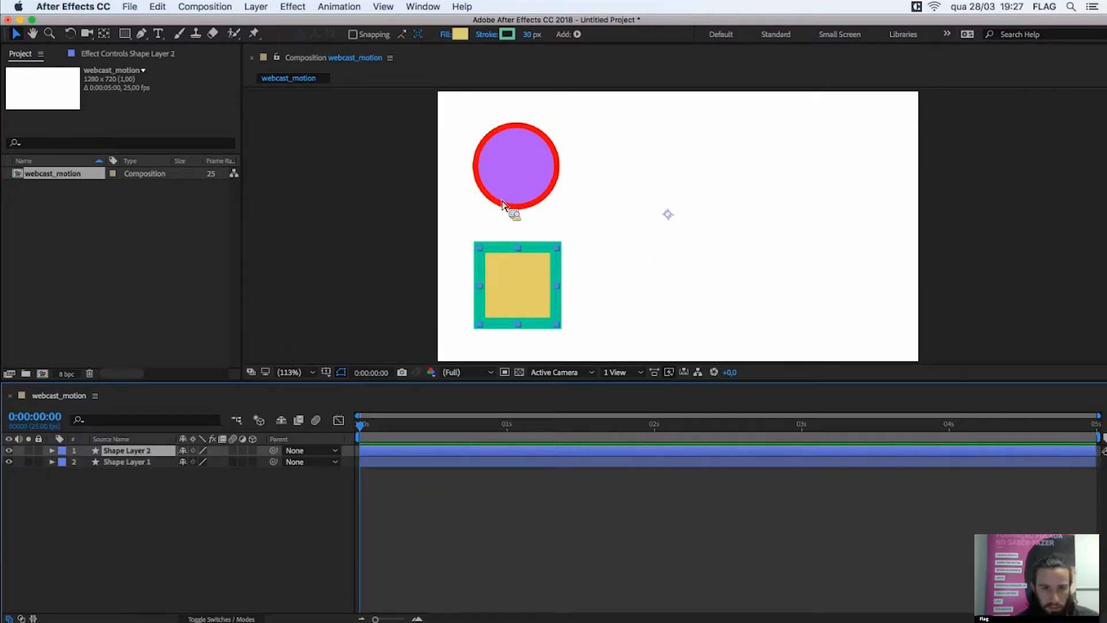
- Overlap the circle and the square near the middle of the frame and try changing the stacking order of their layers
left_click(511, 184)
left_click_drag(510, 182, 608, 226)
left_click(432, 275)
left_click_drag(536, 262, 602, 200)
left_click(472, 209)
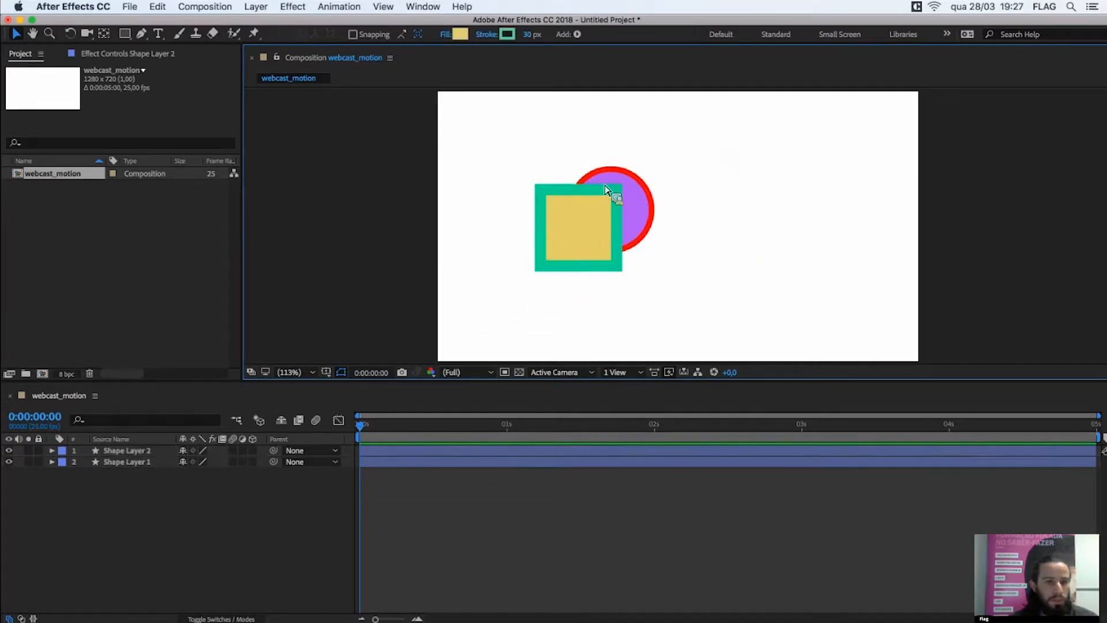
left_click(146, 452)
left_click_drag(146, 455, 147, 468)
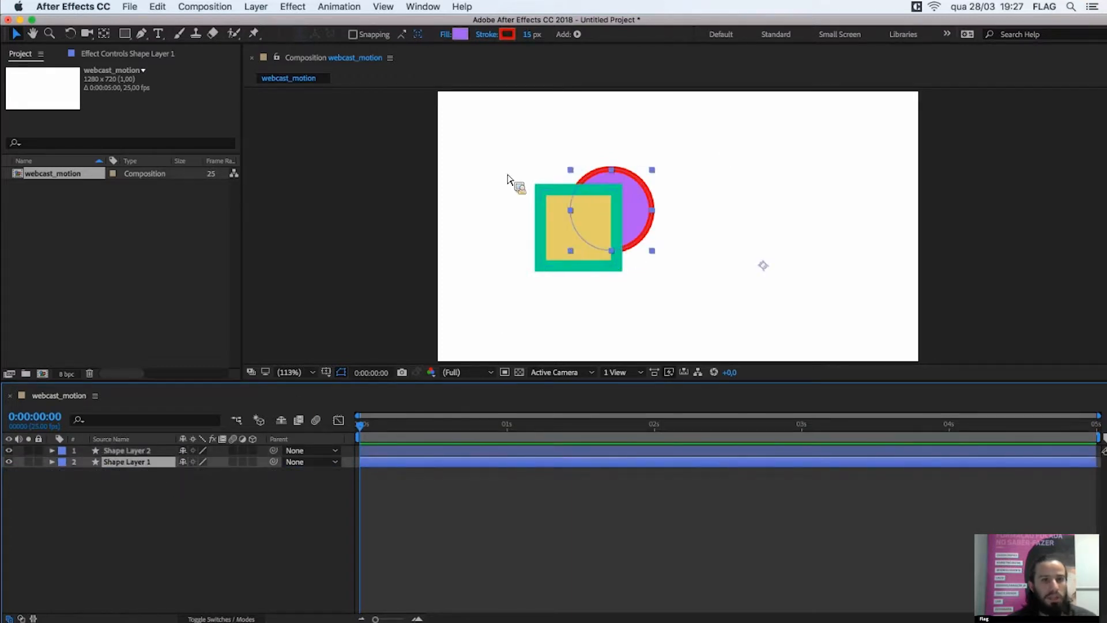
- Move the square to the frame's upper-left area and the circle to its lower-left area, and deselect them
left_click_drag(569, 239, 492, 164)
left_click_drag(582, 191, 497, 306)
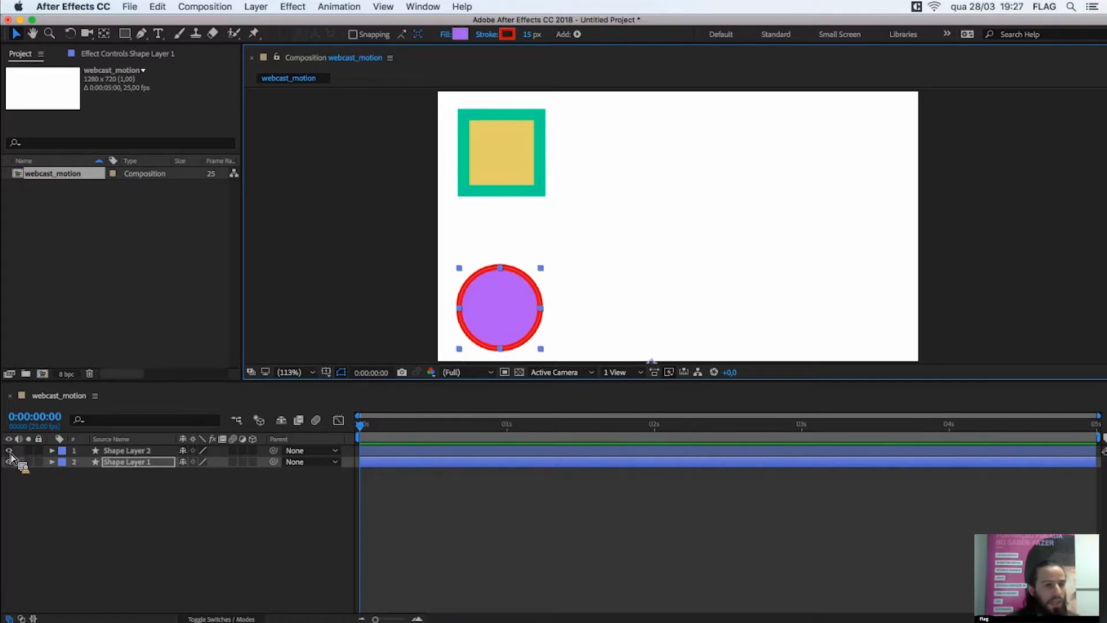
left_click(25, 478)
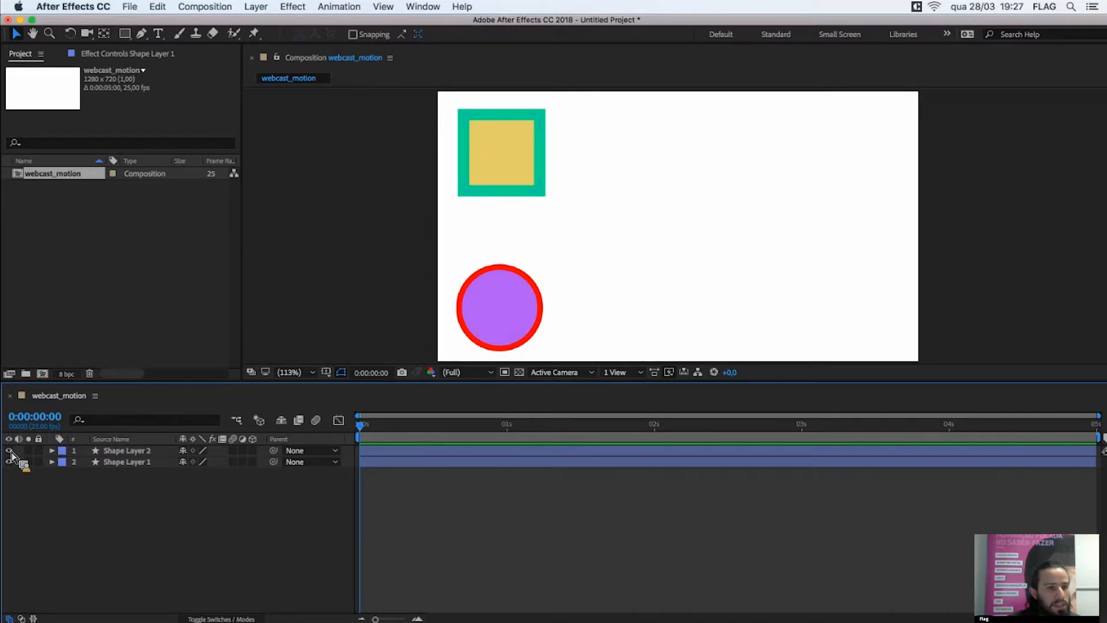
left_click(291, 371)
left_click(245, 397)
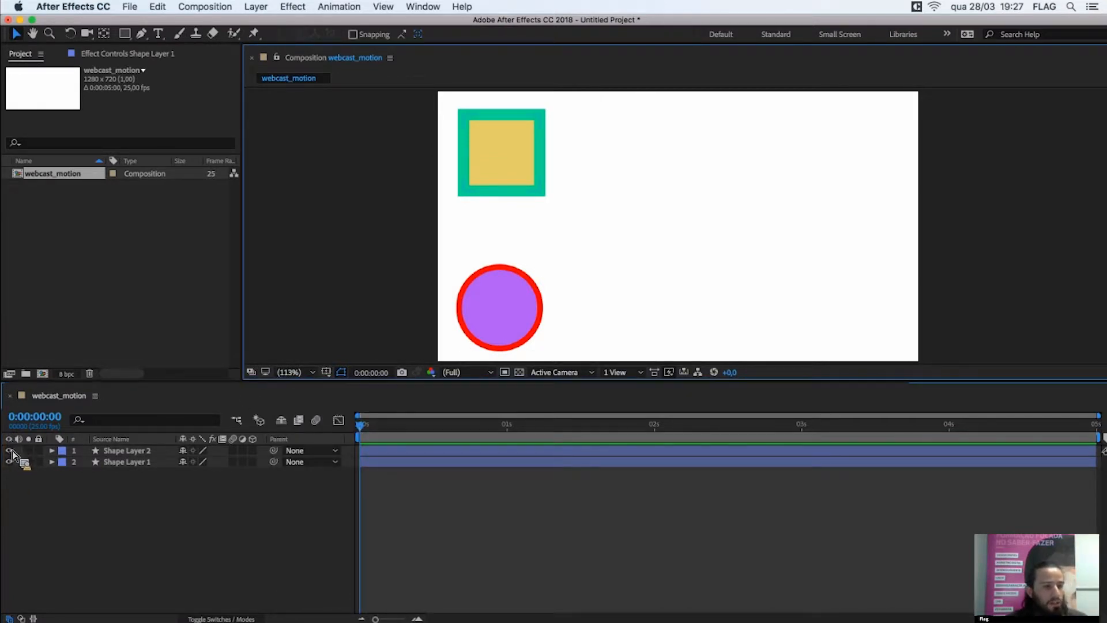
- Toggle the visibility of Shape Layer 2 and of Shape Layer 1 off and back on
left_click(9, 450)
left_click(10, 450)
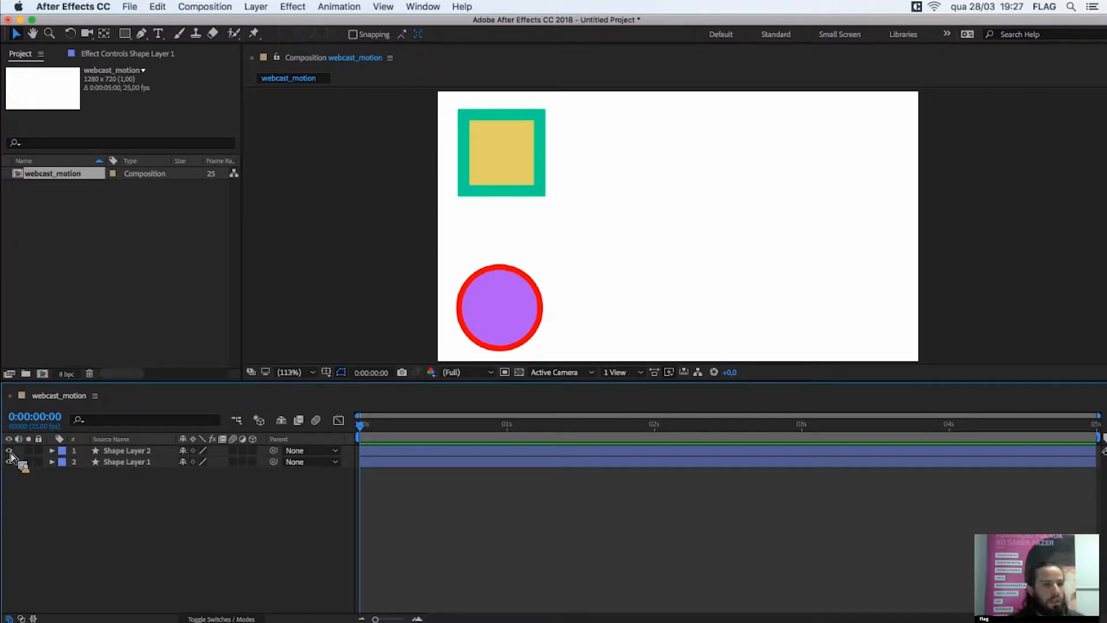
left_click(9, 451)
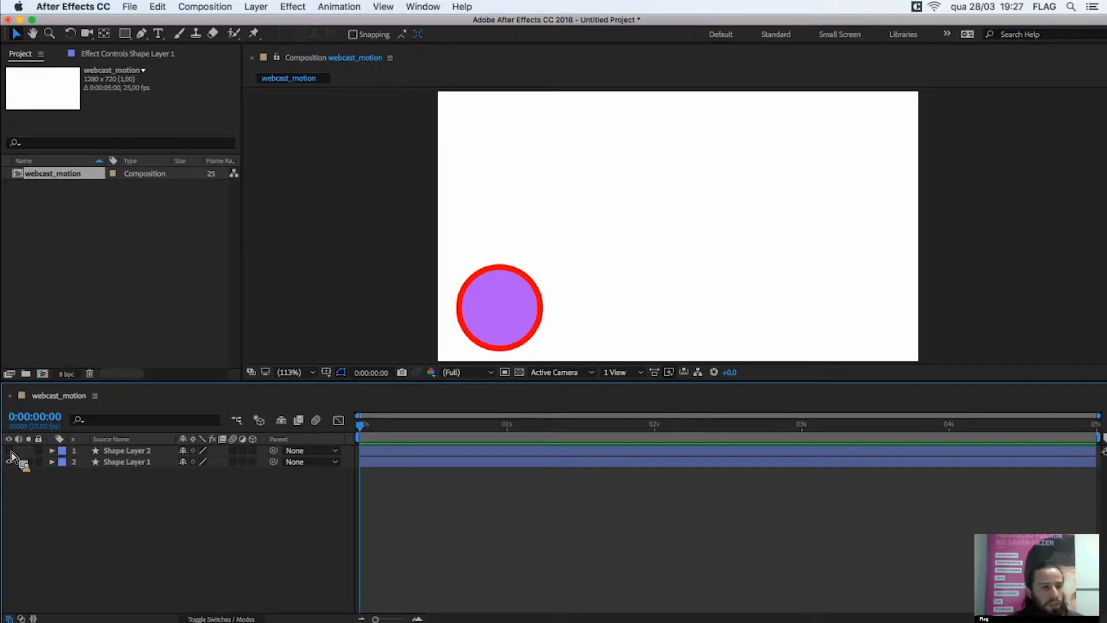
left_click(9, 451)
left_click(9, 462)
left_click(9, 462)
left_click(9, 462)
left_click(9, 462)
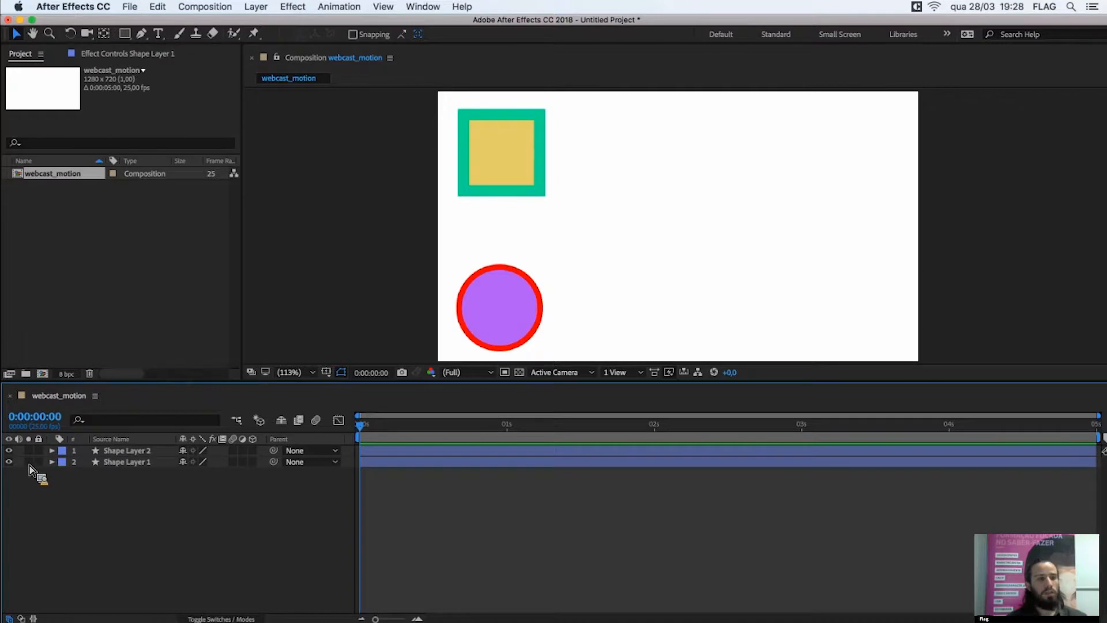
- Solo Shape Layer 2 to isolate the square, select the layer, and turn its solo off again
left_click(29, 450)
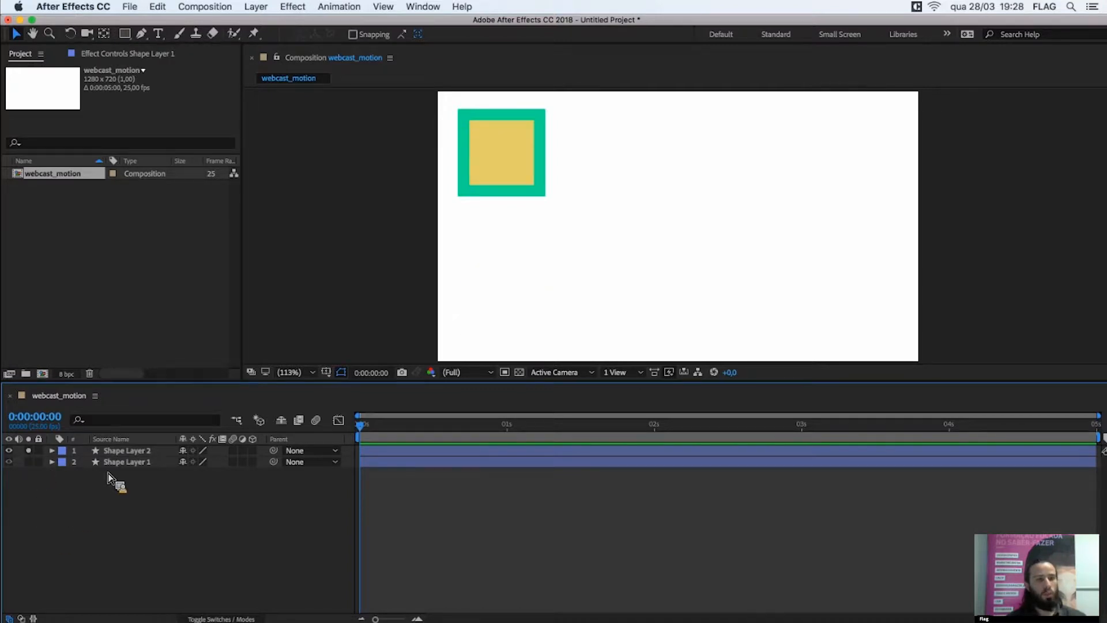
left_click(118, 452)
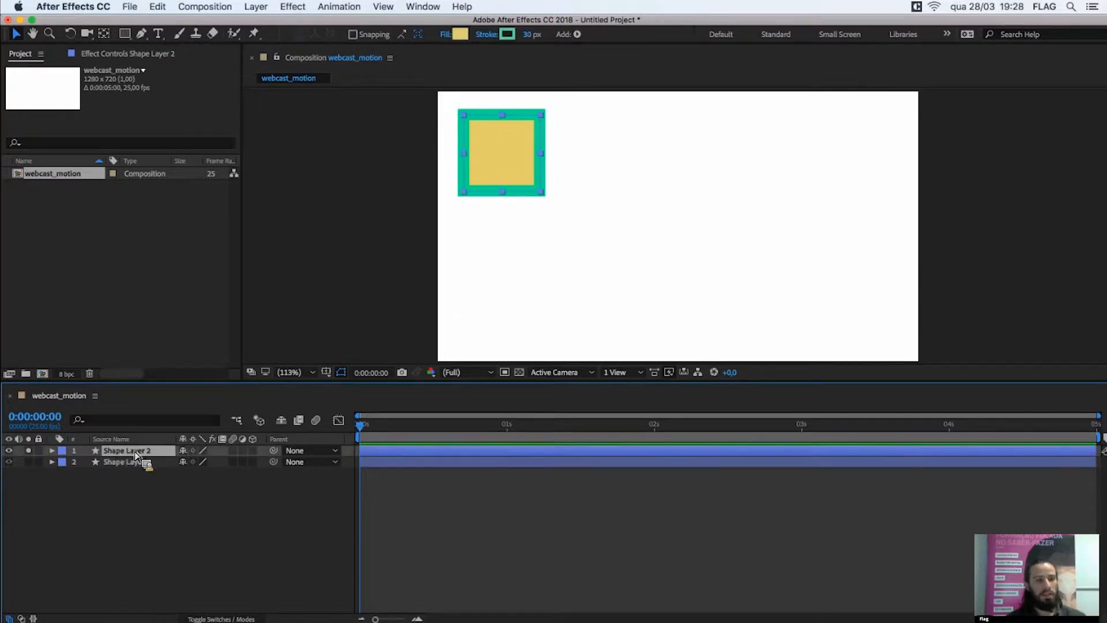
left_click(29, 451)
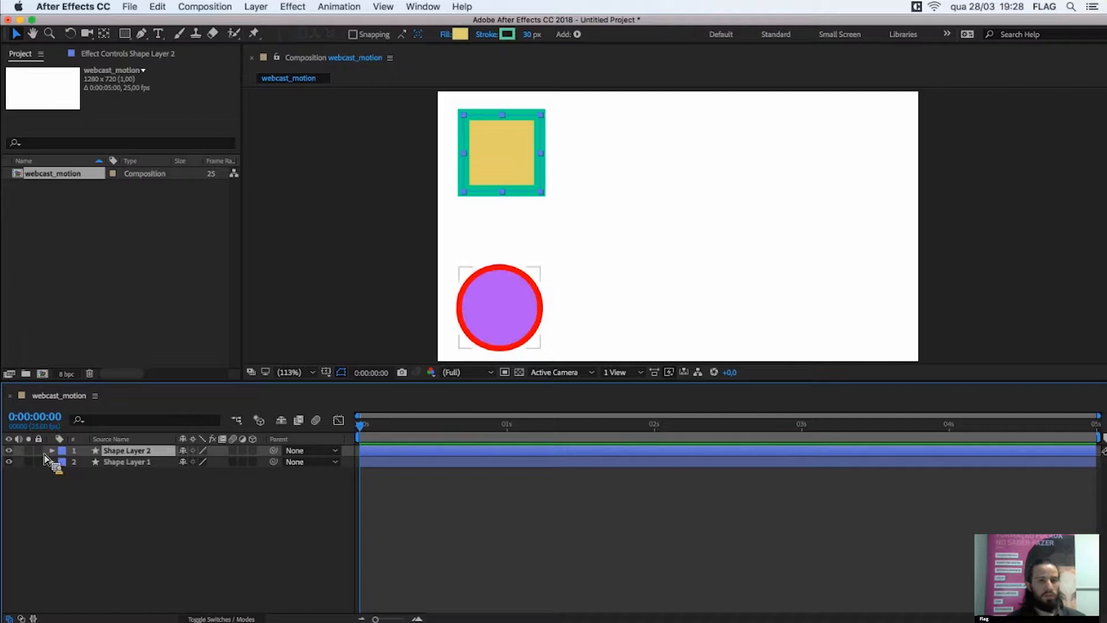
- Lock Shape Layer 2, try to select and move the square in the frame, and unlock the layer
left_click(39, 450)
left_click_drag(500, 148, 566, 124)
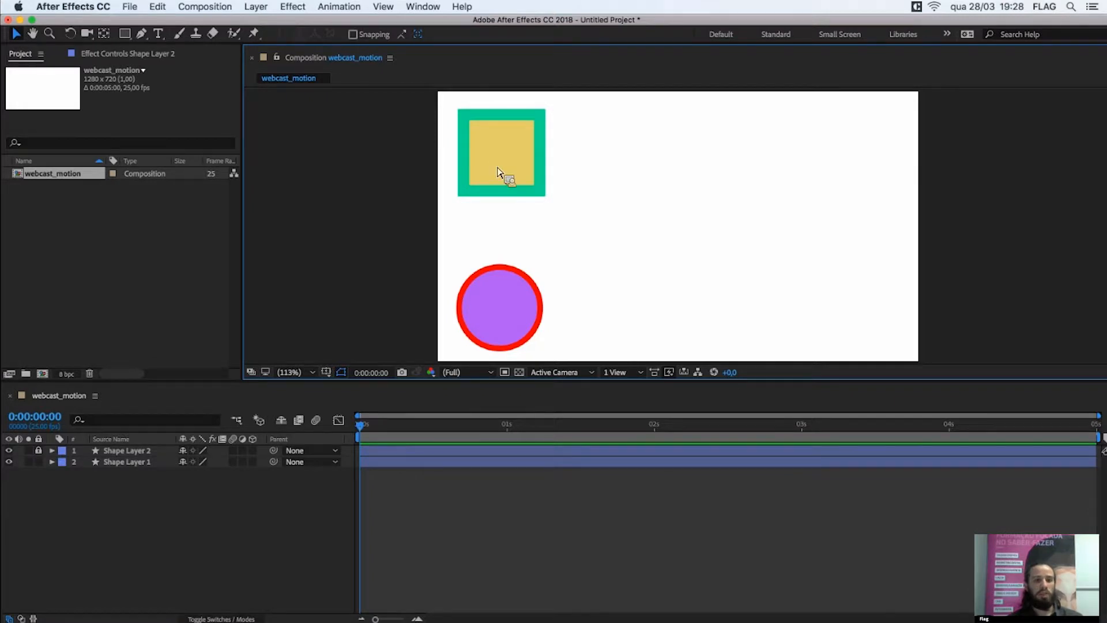
left_click(413, 456)
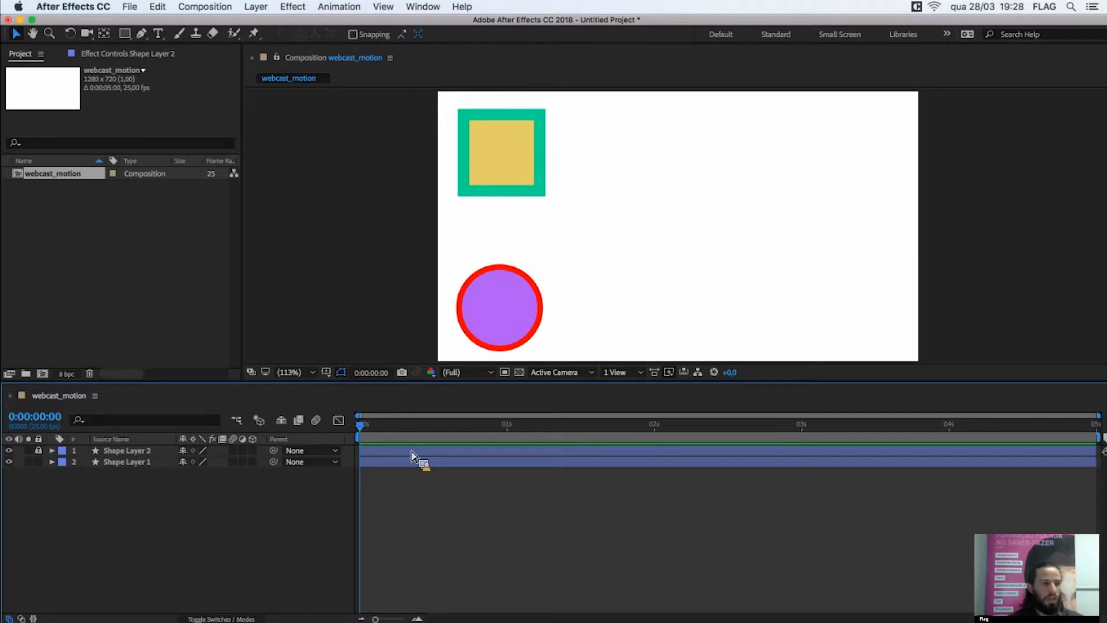
left_click(454, 168)
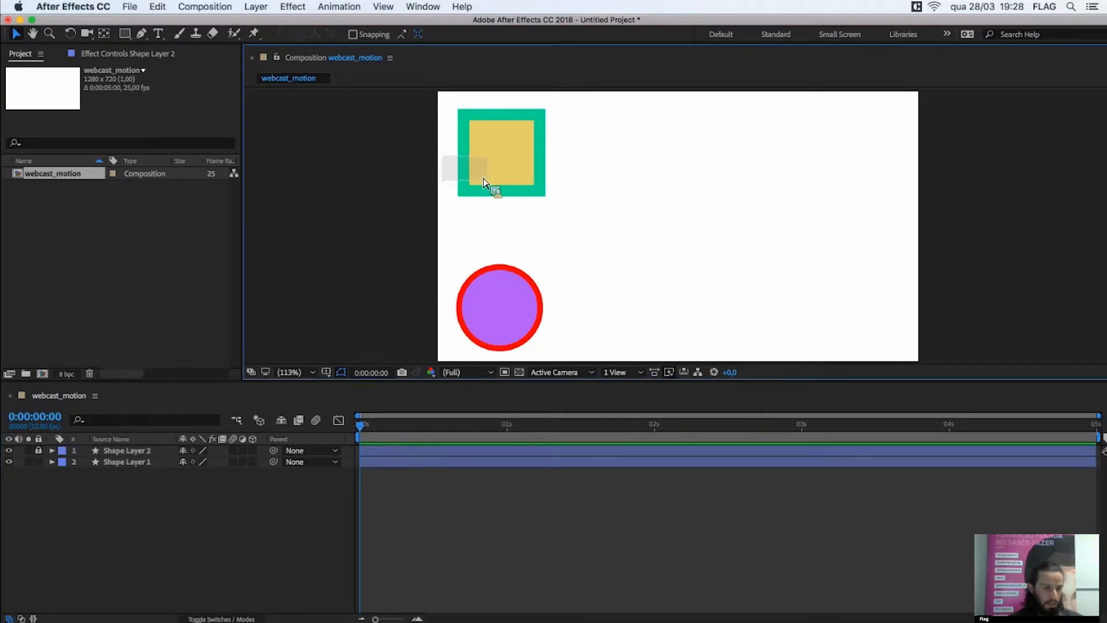
left_click(39, 451)
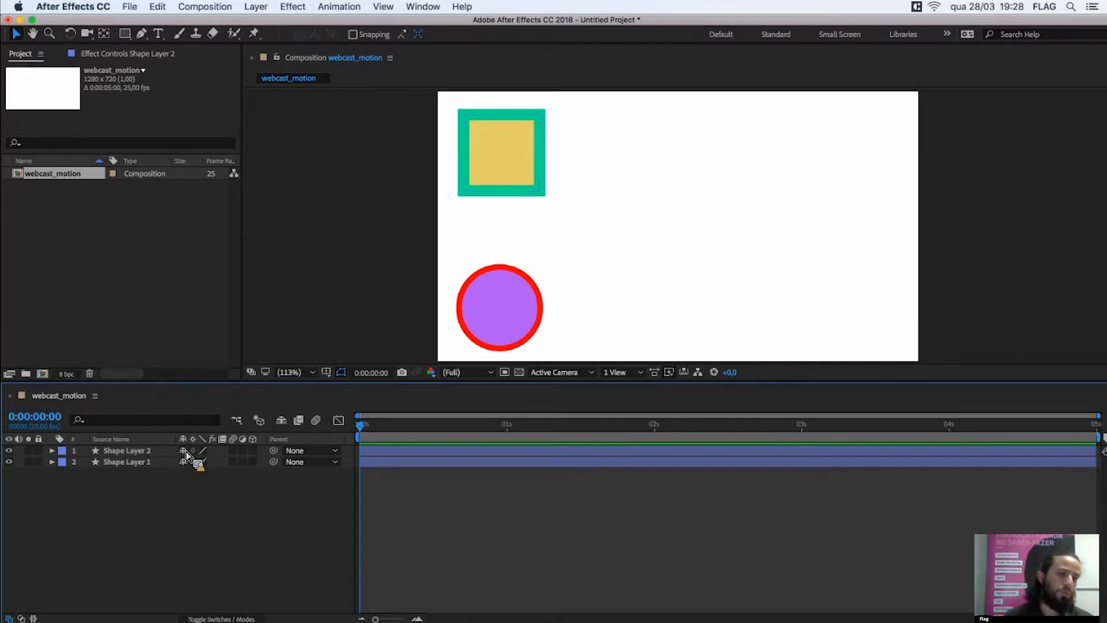
- Mark Shape Layer 2 as shy, toggle the hiding of shy layers on and off, and remove the shy mark
left_click_drag(175, 550, 130, 439)
left_click(160, 502)
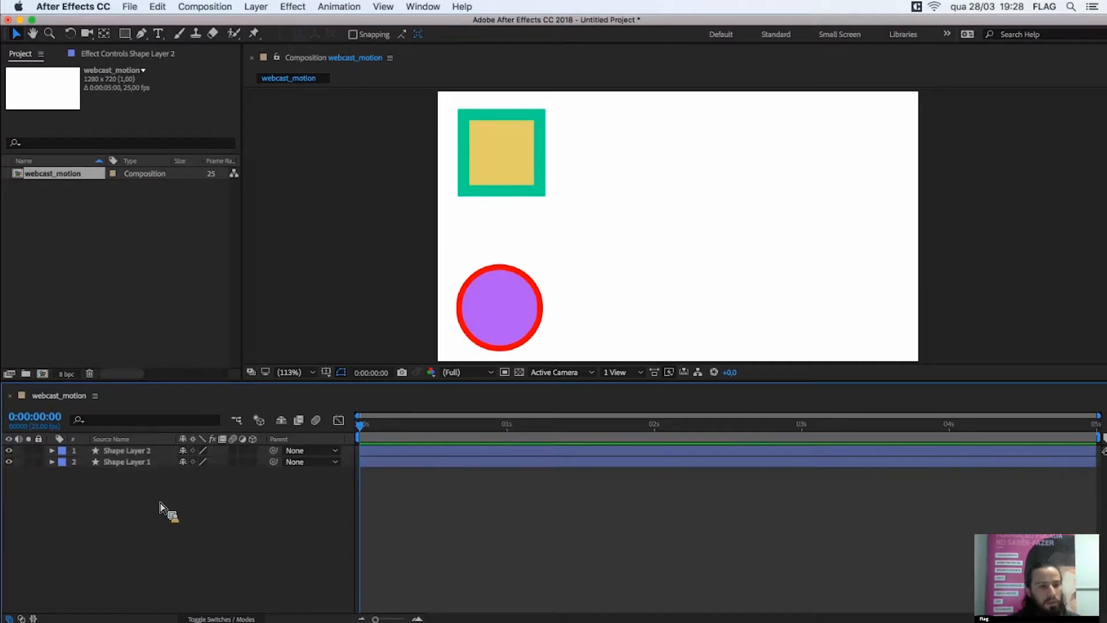
left_click(183, 450)
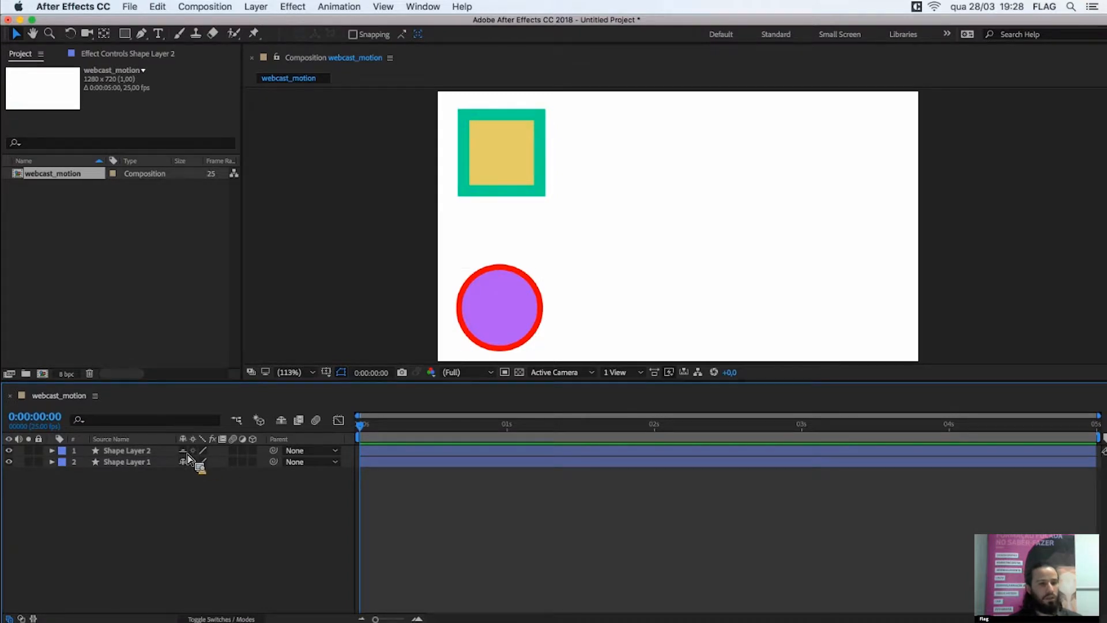
left_click(183, 451)
left_click(281, 420)
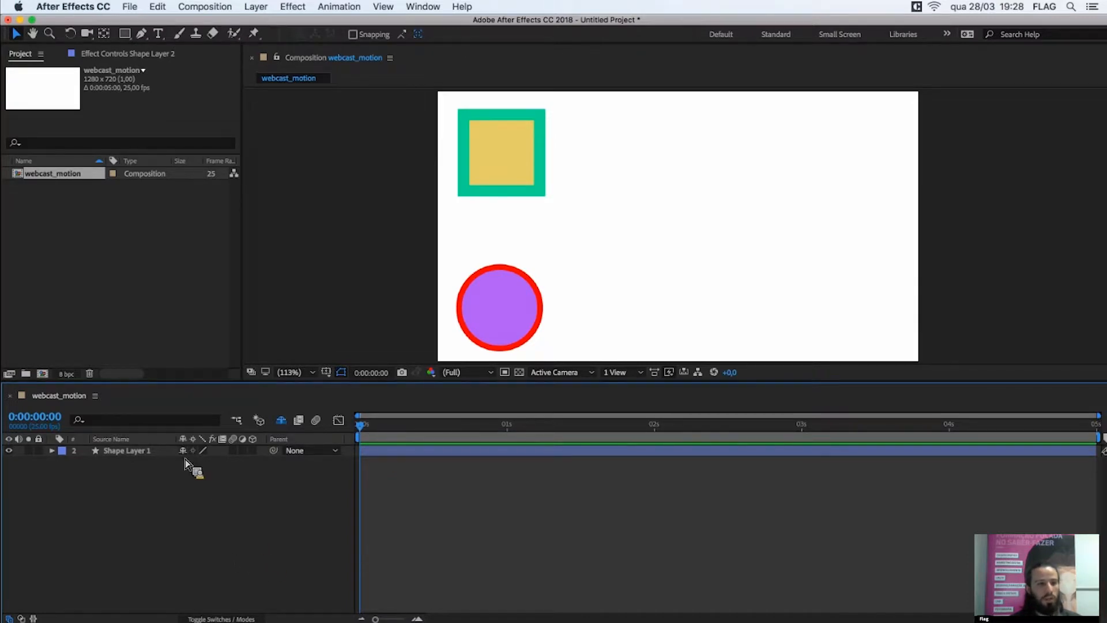
left_click(286, 422)
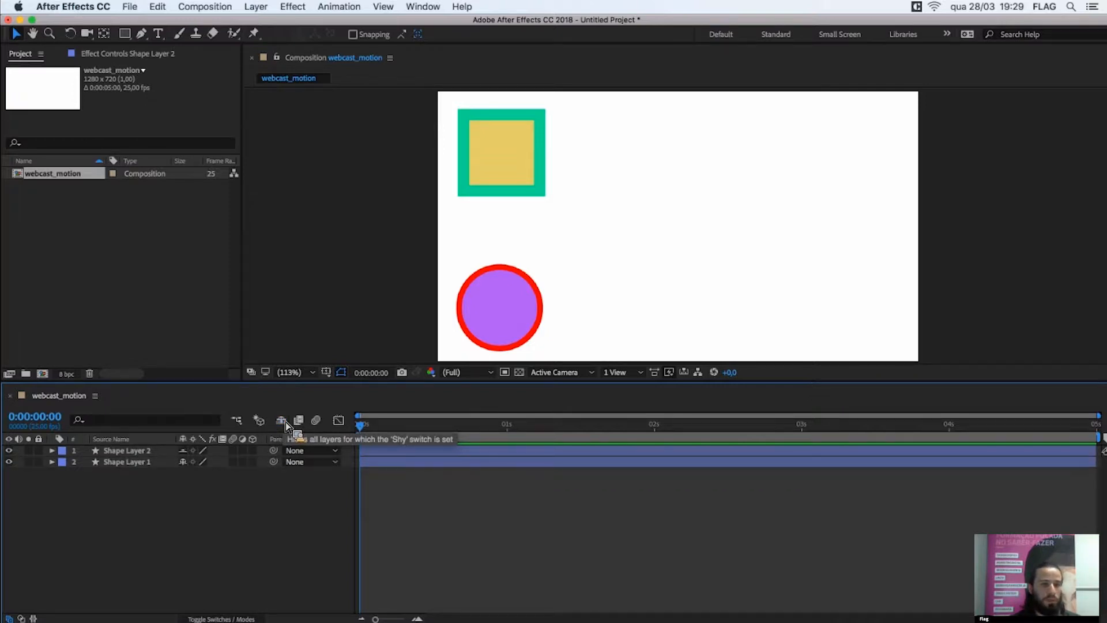
left_click(283, 424)
left_click(283, 424)
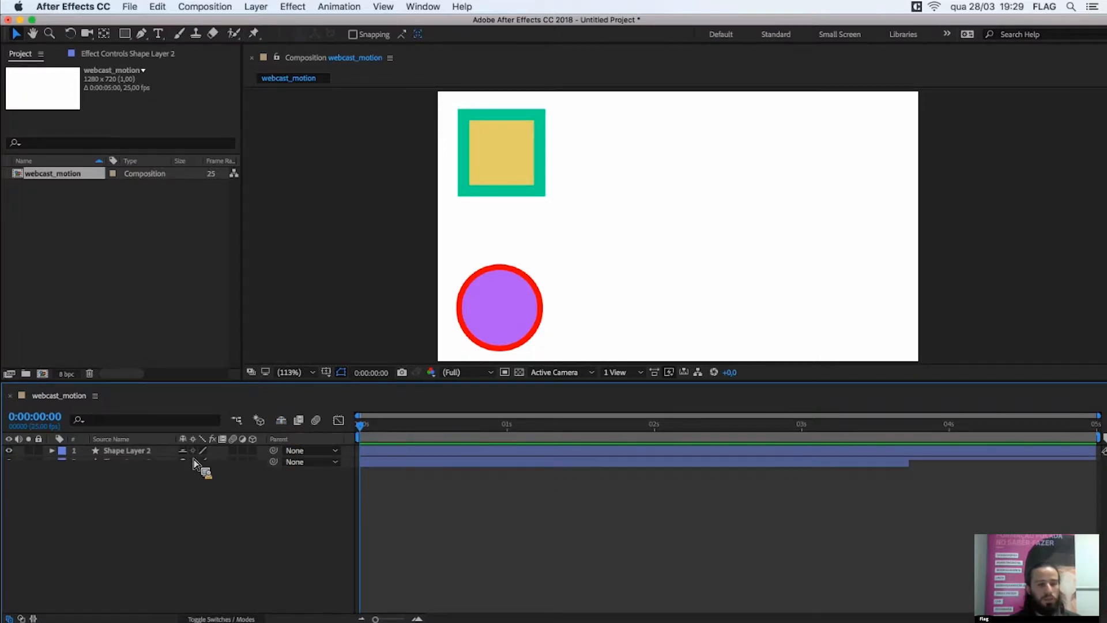
left_click(184, 451)
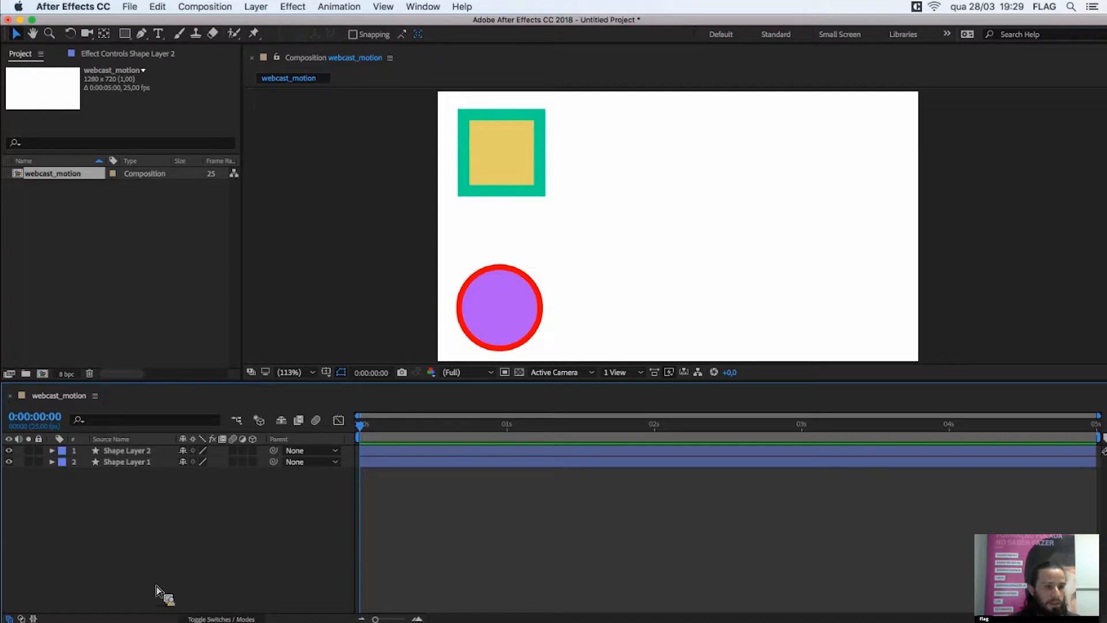
- Select Shape Layer 2 and Shape Layer 1 in turn to compare their names with their bars in the timeline
left_click(129, 453)
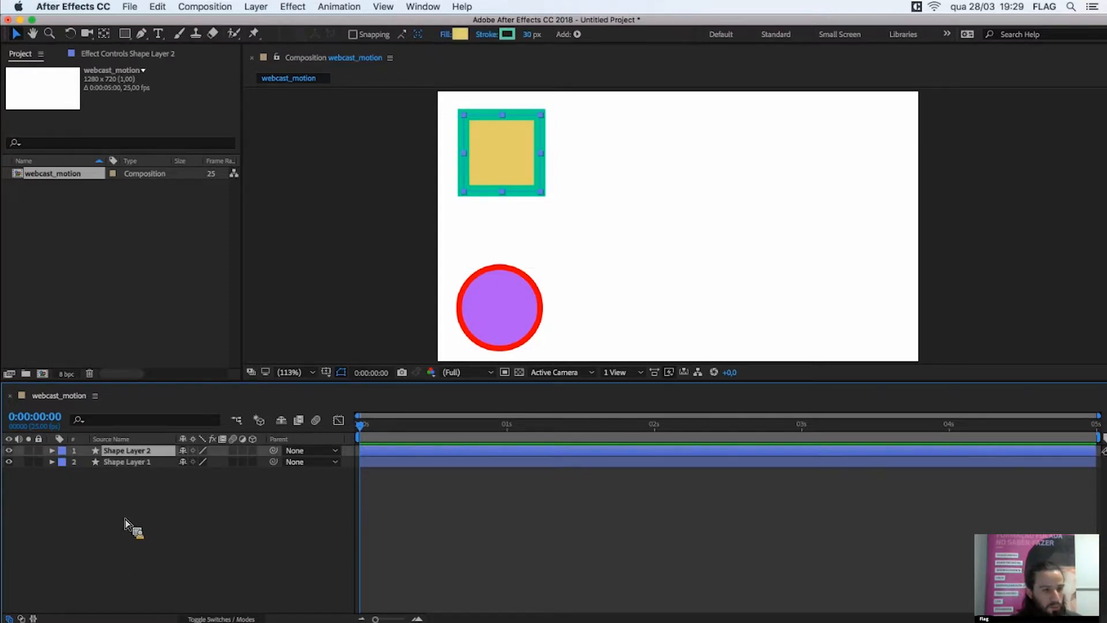
left_click(126, 519)
left_click(112, 454)
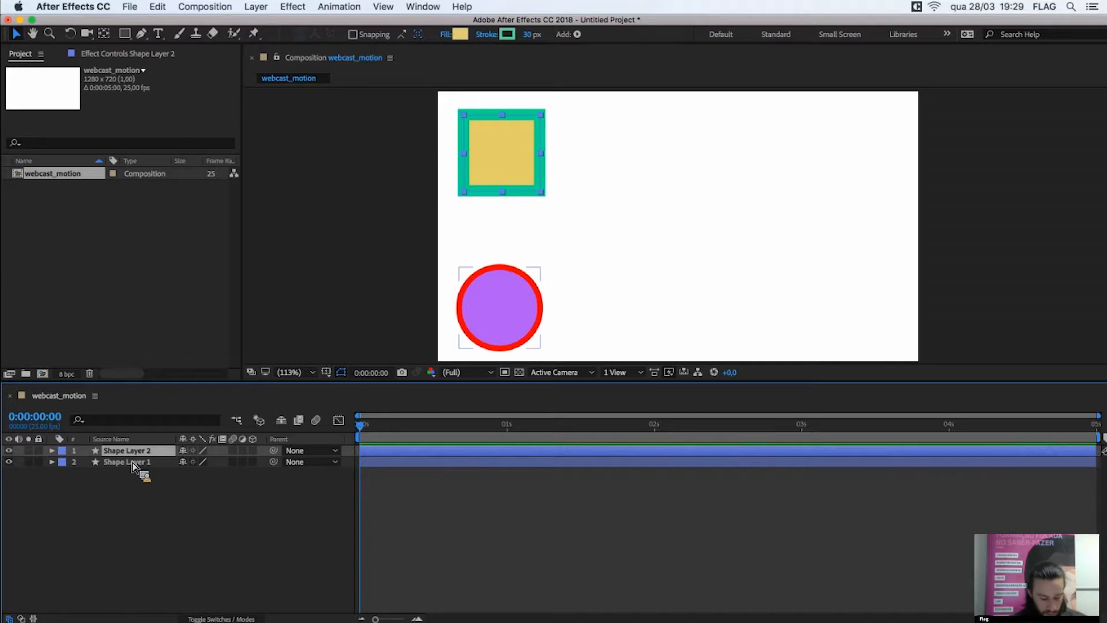
left_click(134, 462)
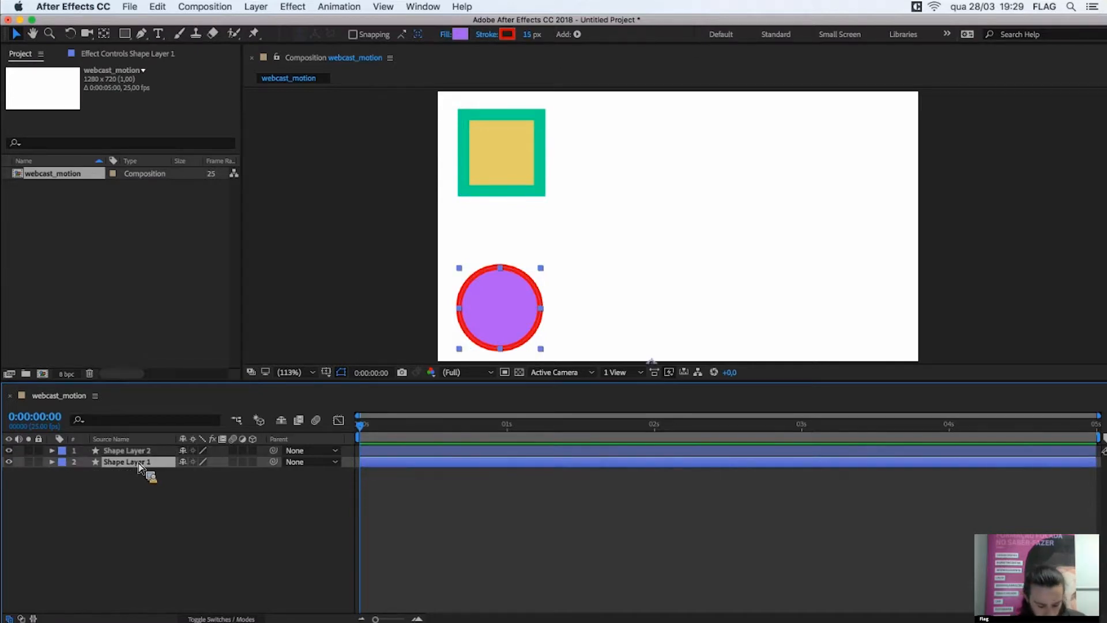
left_click_drag(138, 465, 369, 455)
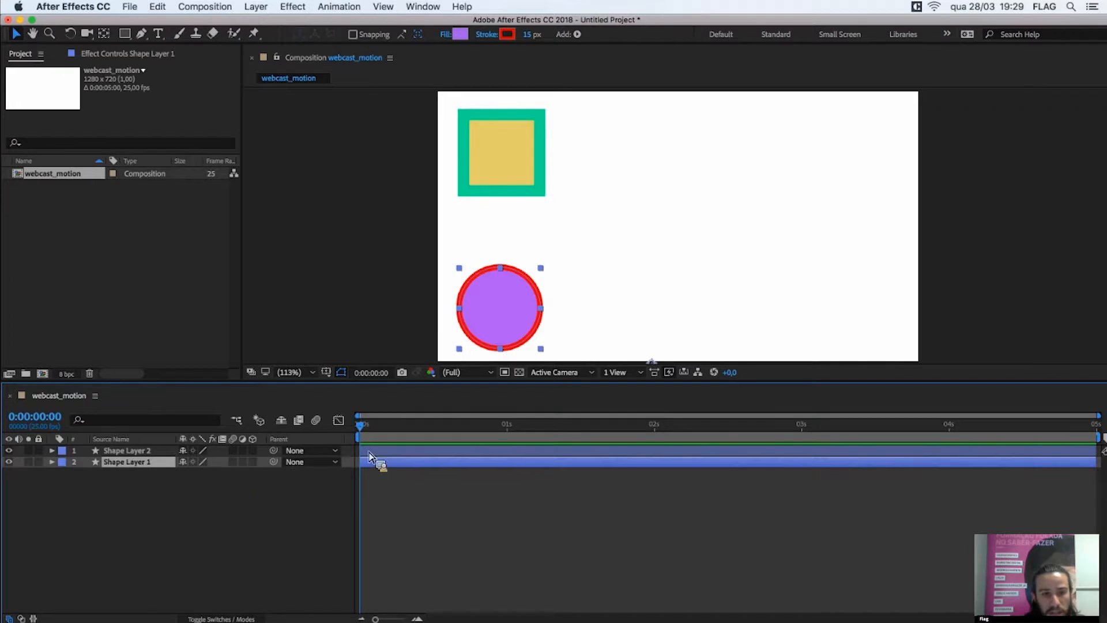
left_click(495, 446)
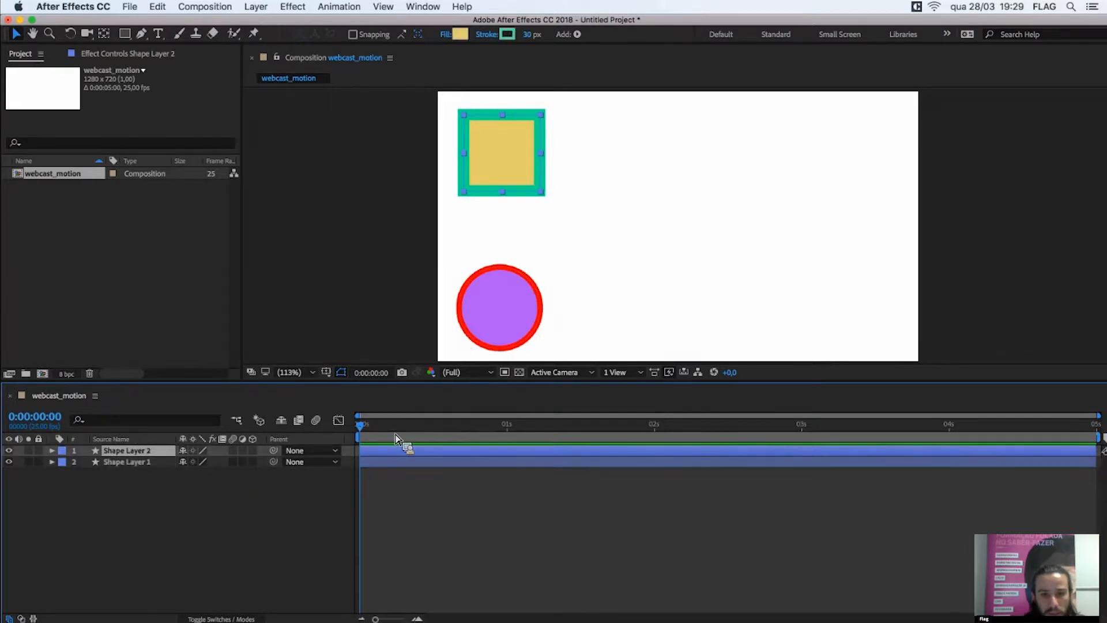
- Preview the composition, place the playhead at 0:00:01:04 and select Shape Layer 1
key("space")
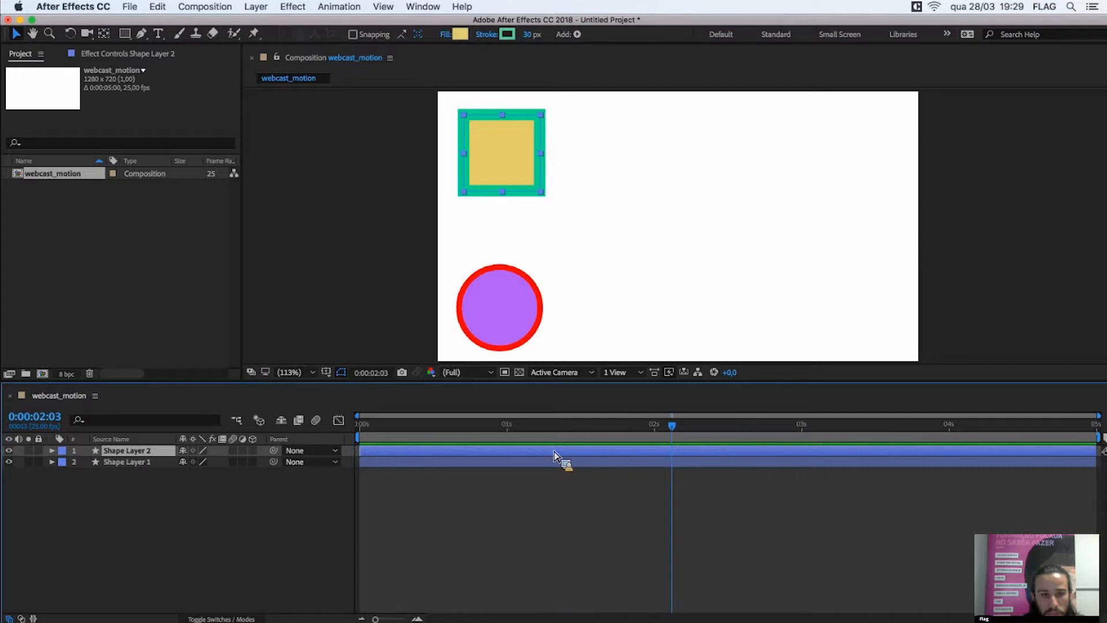
mouse_move(514, 439)
left_mouse_down()
mouse_move(665, 443)
mouse_move(531, 450)
left_mouse_up()
left_click(502, 462)
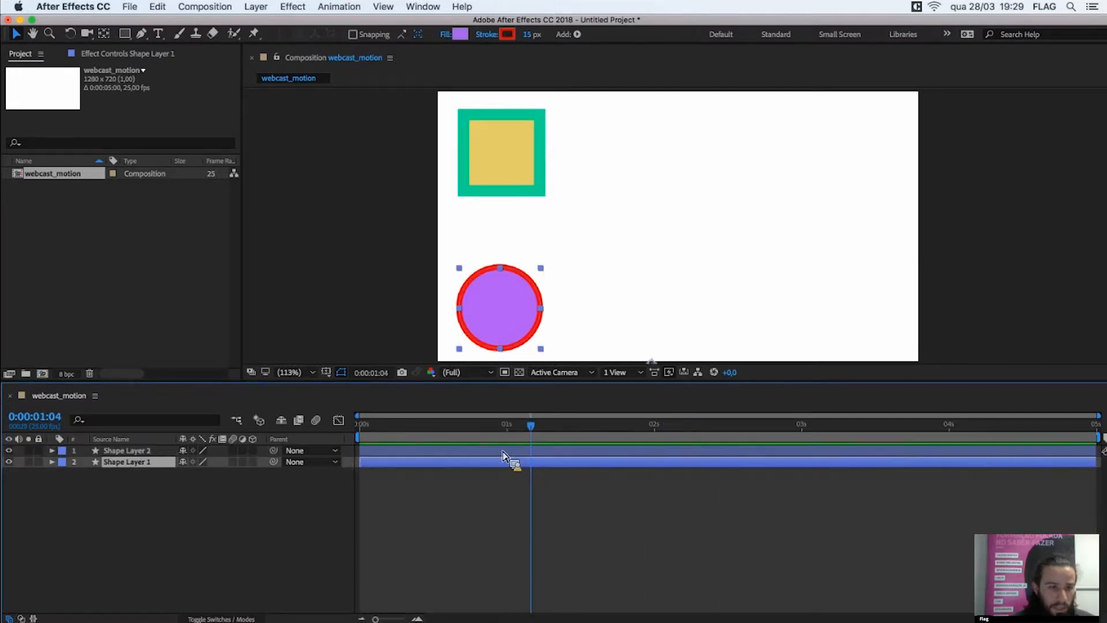
left_click(383, 451)
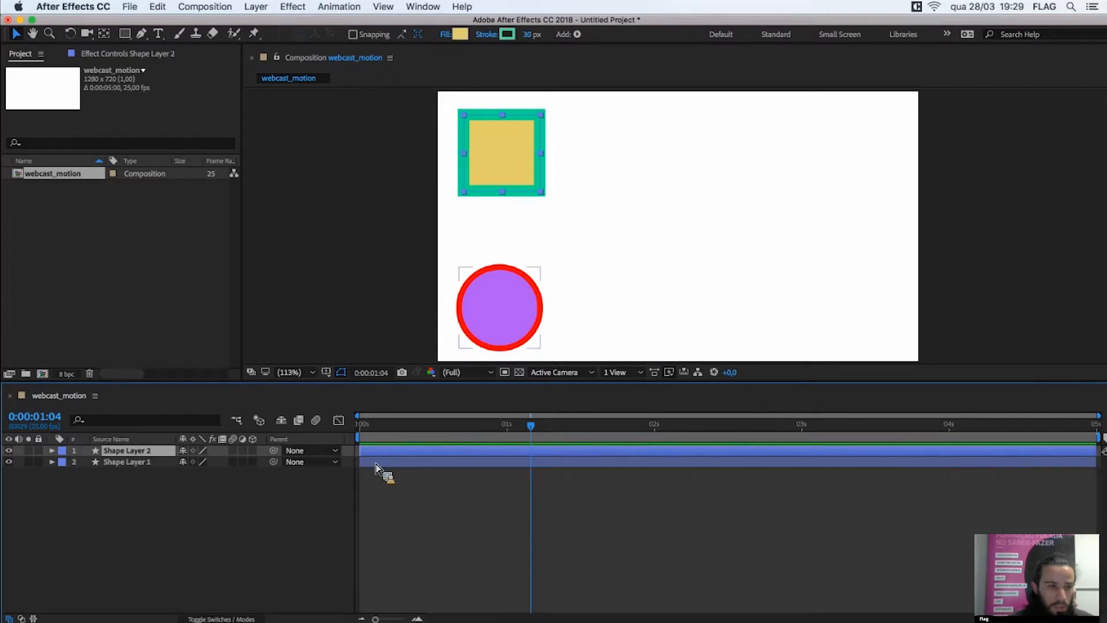
left_click(376, 462)
left_click(376, 450)
left_click(374, 465)
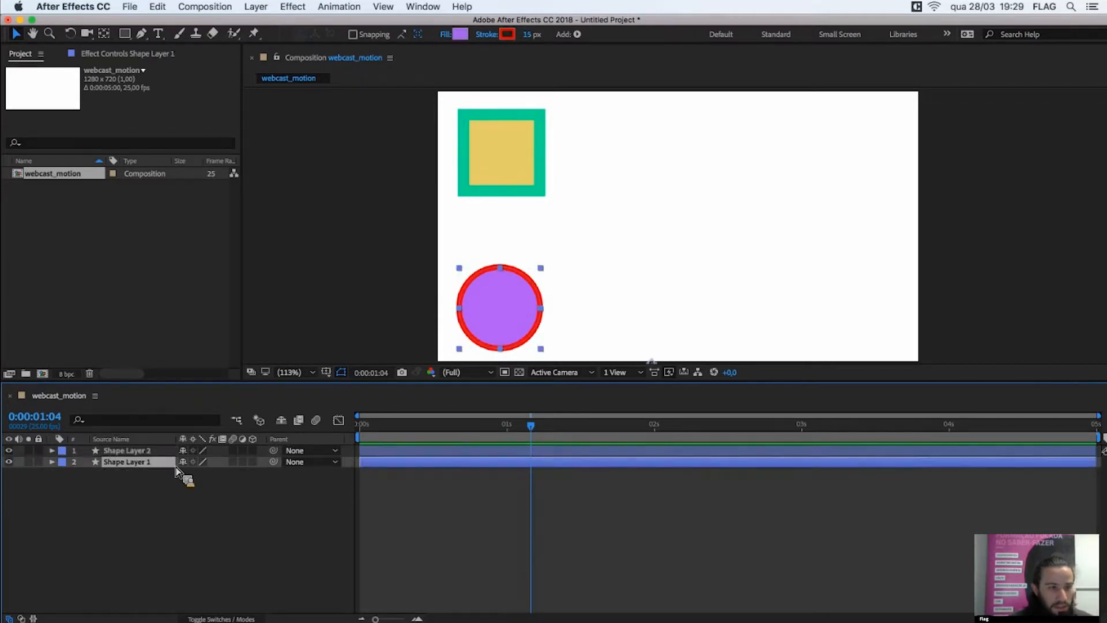
- Set the label colour of Shape Layer 1 to Yellow and of Shape Layer 2 to Red, and deselect the layers
left_click(63, 463)
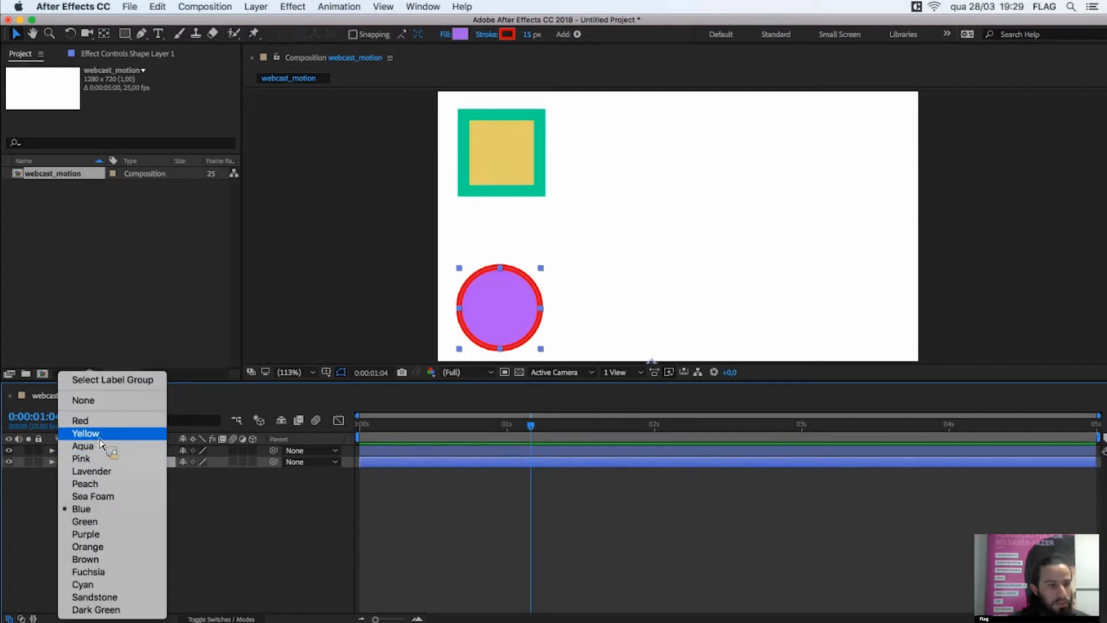
left_click(86, 432)
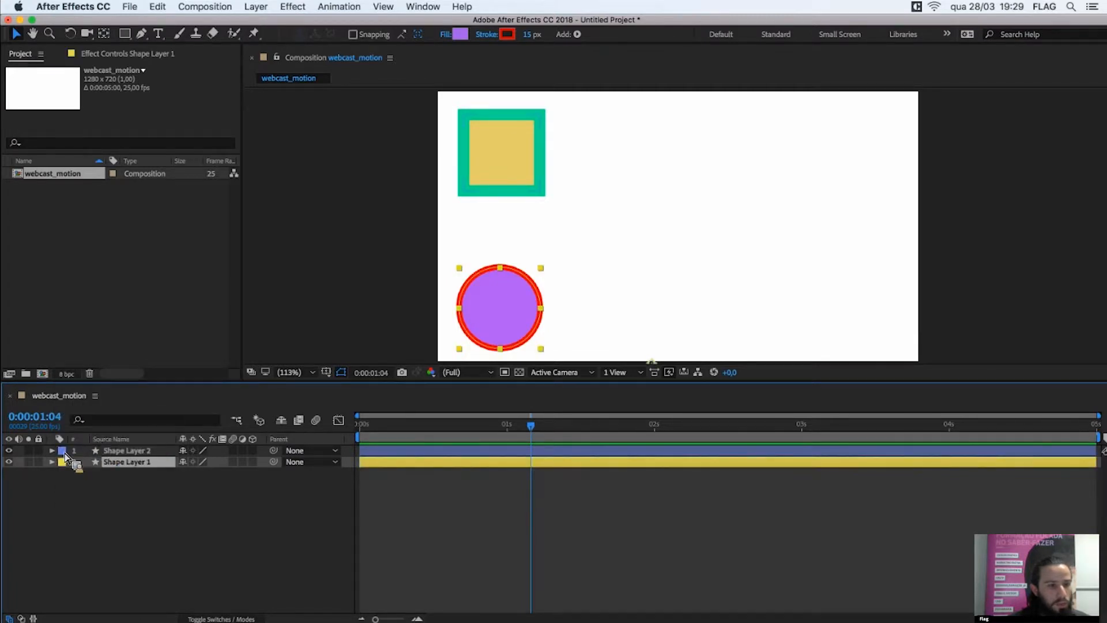
left_click(63, 450)
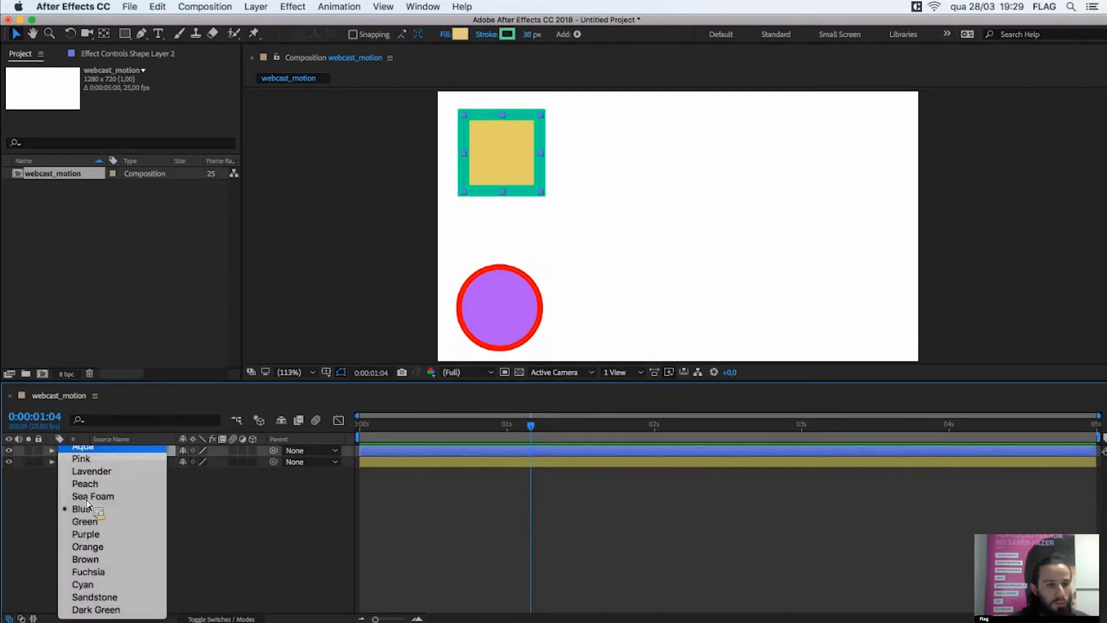
left_click(110, 546)
left_click(62, 450)
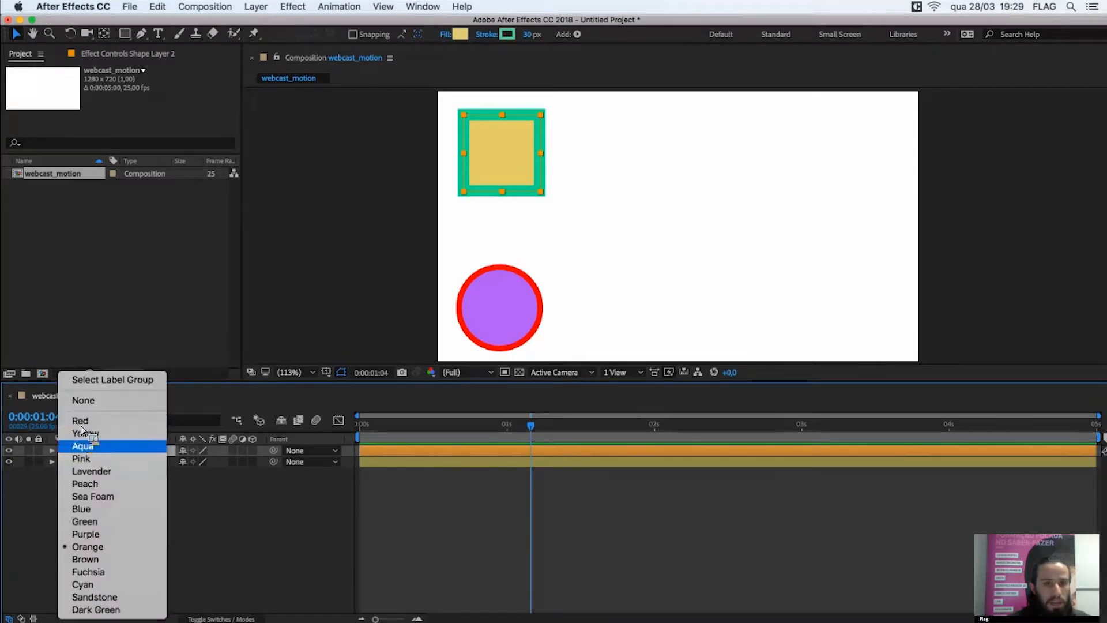
key("Return")
left_click(292, 530)
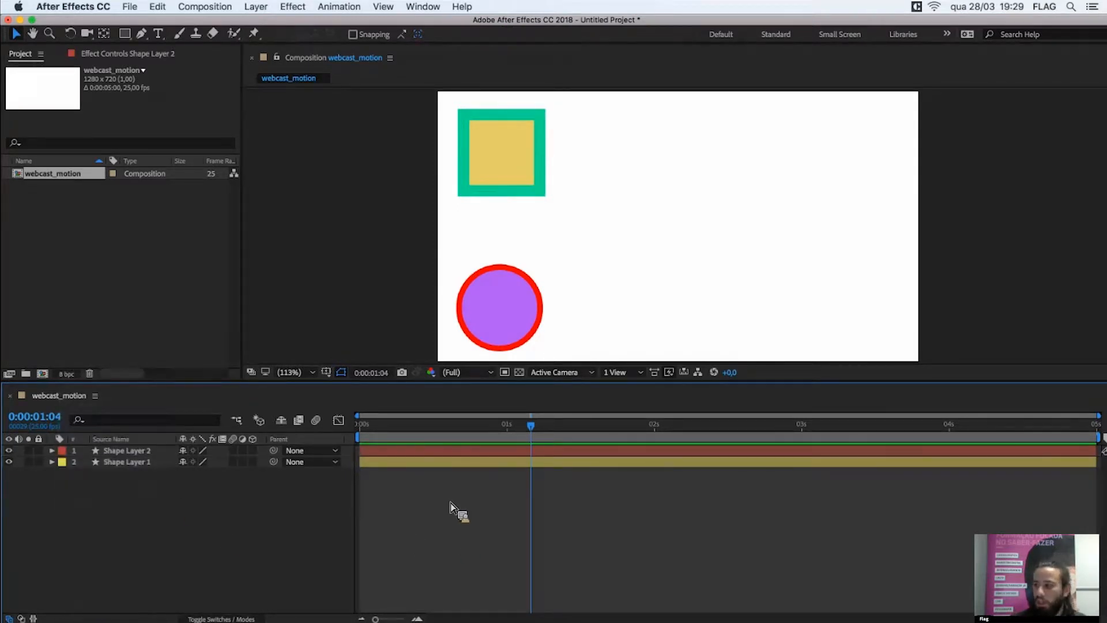
- Select the two layer bars in turn to compare their label colours, and deselect them
left_click(444, 455)
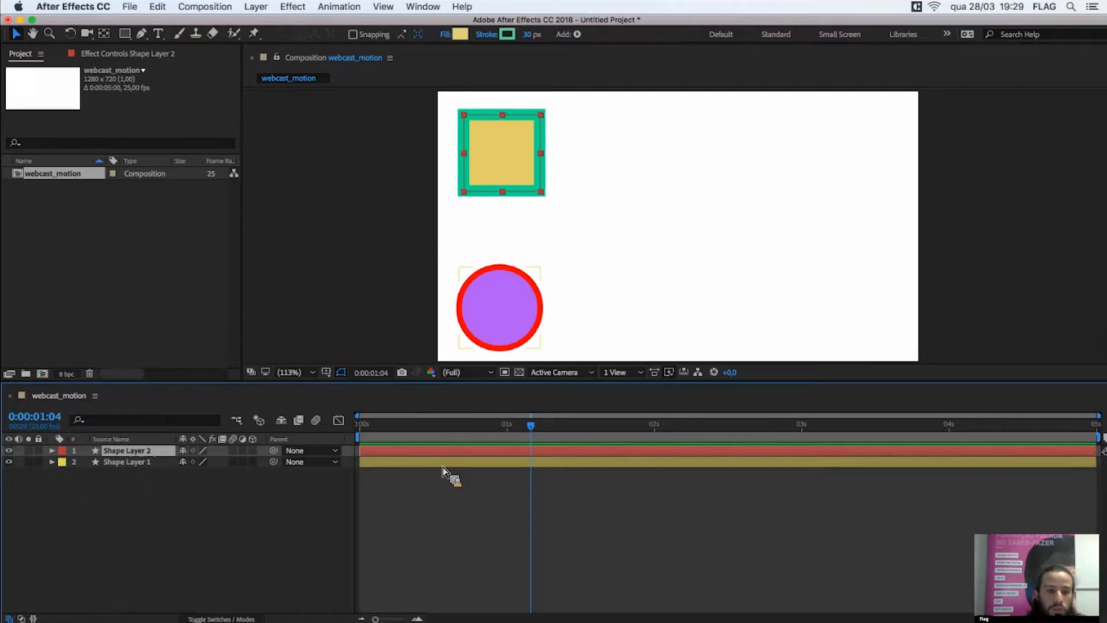
left_click(445, 461)
left_click(453, 453)
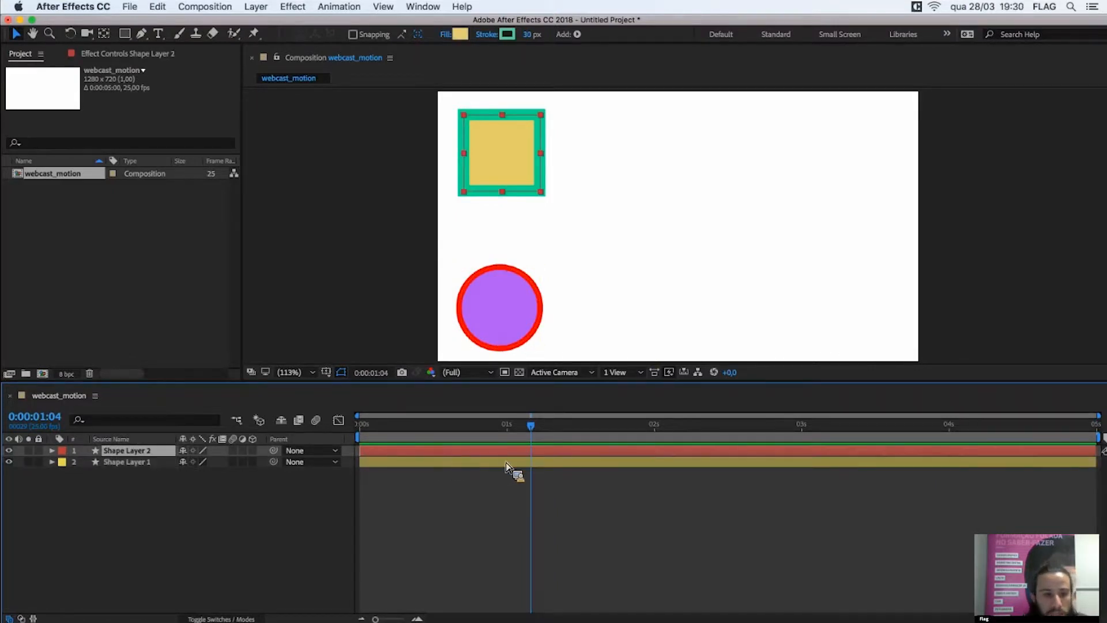
left_click(413, 477)
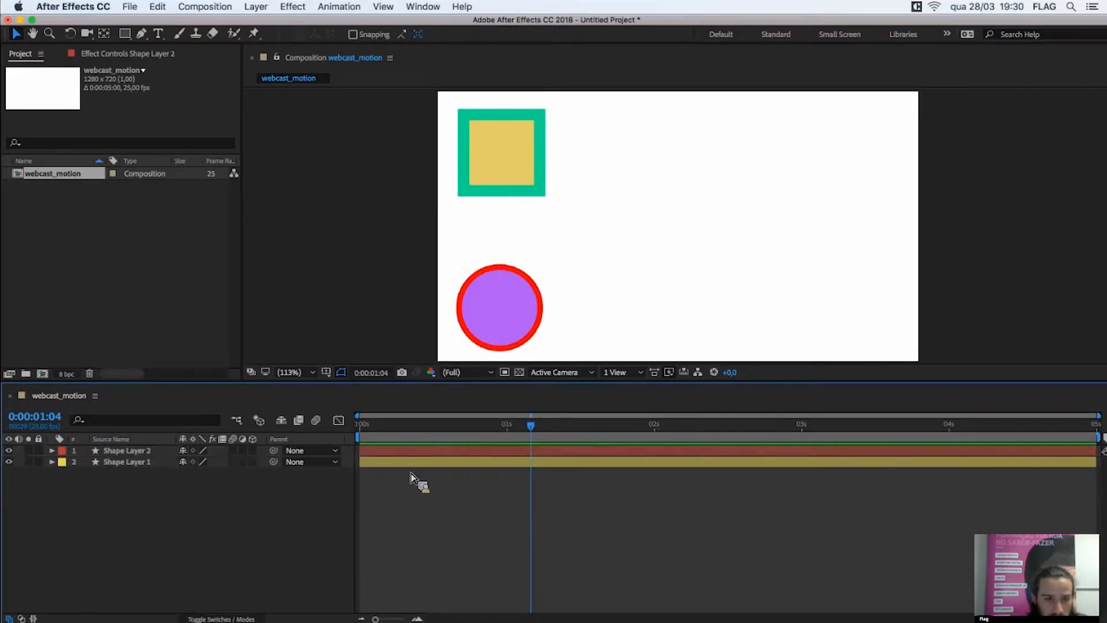
- Trim the start and end of Shape Layer 2, extend it back to the full composition length, and deselect it
left_click(387, 454)
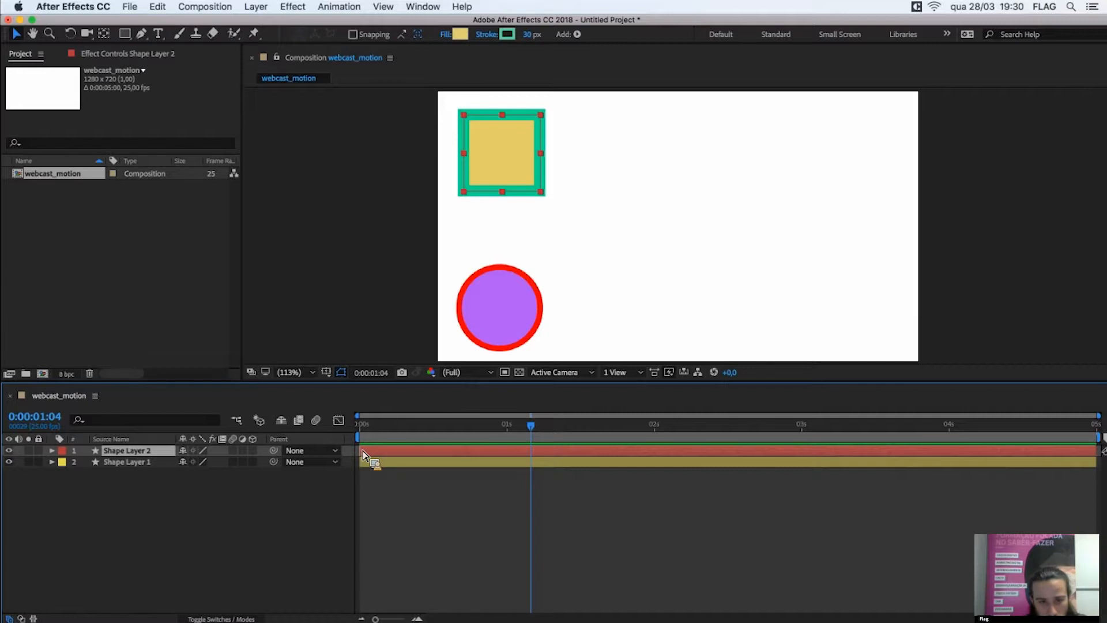
left_click_drag(364, 451, 413, 469)
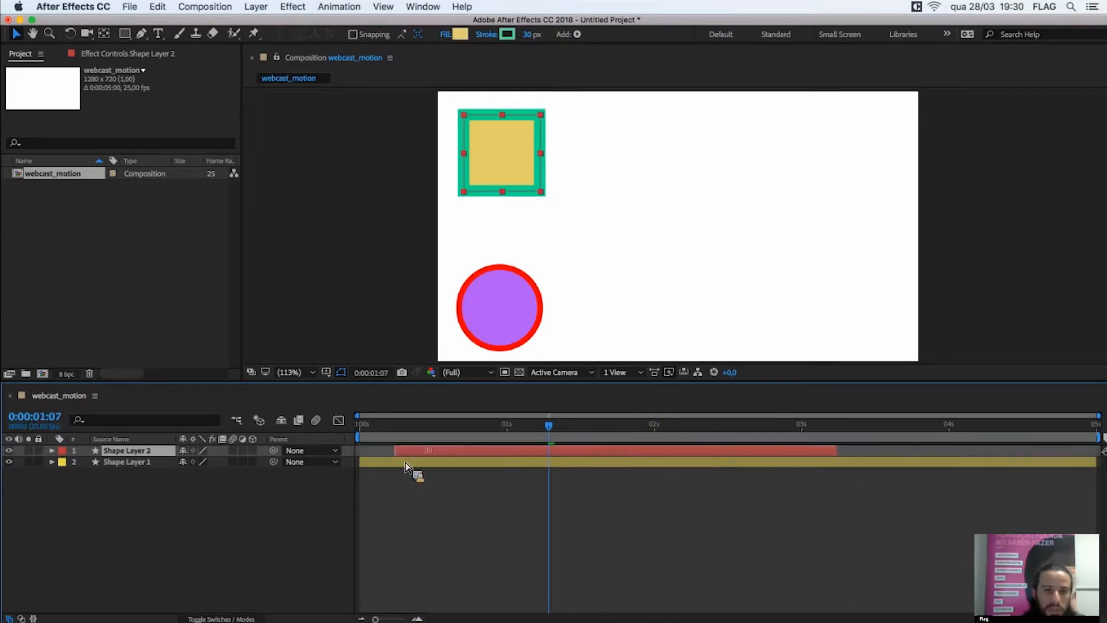
left_click_drag(790, 430, 643, 448)
left_click_drag(806, 452, 1090, 455)
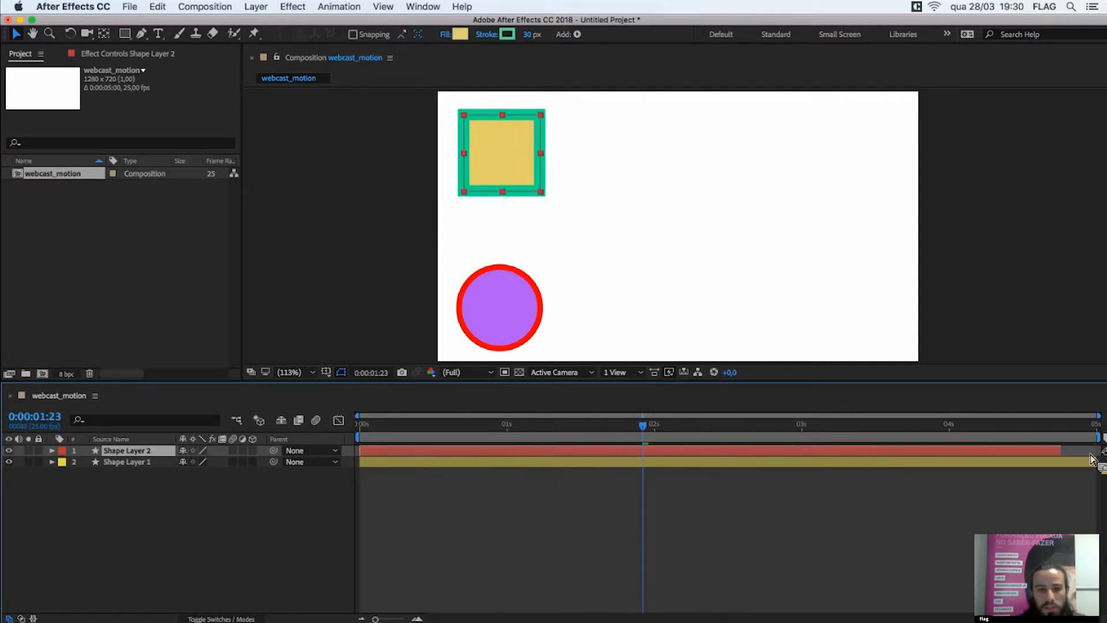
left_click(657, 520)
- Move the playhead back to the start of the composition at 0:00:00:00
left_click_drag(375, 447, 321, 459)
left_click_drag(196, 445, 252, 509)
left_click(352, 468)
left_click_drag(370, 428, 315, 453)
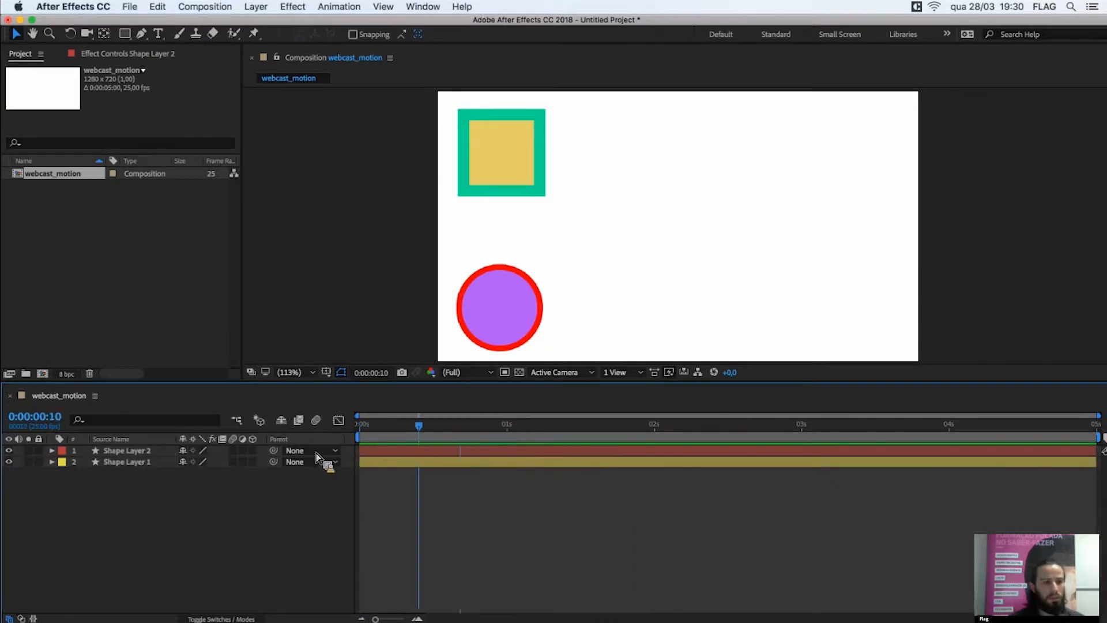
- Select Shape Layer 2 and Shape Layer 1 in turn to see which shape each contains, and deselect them
left_click(152, 454)
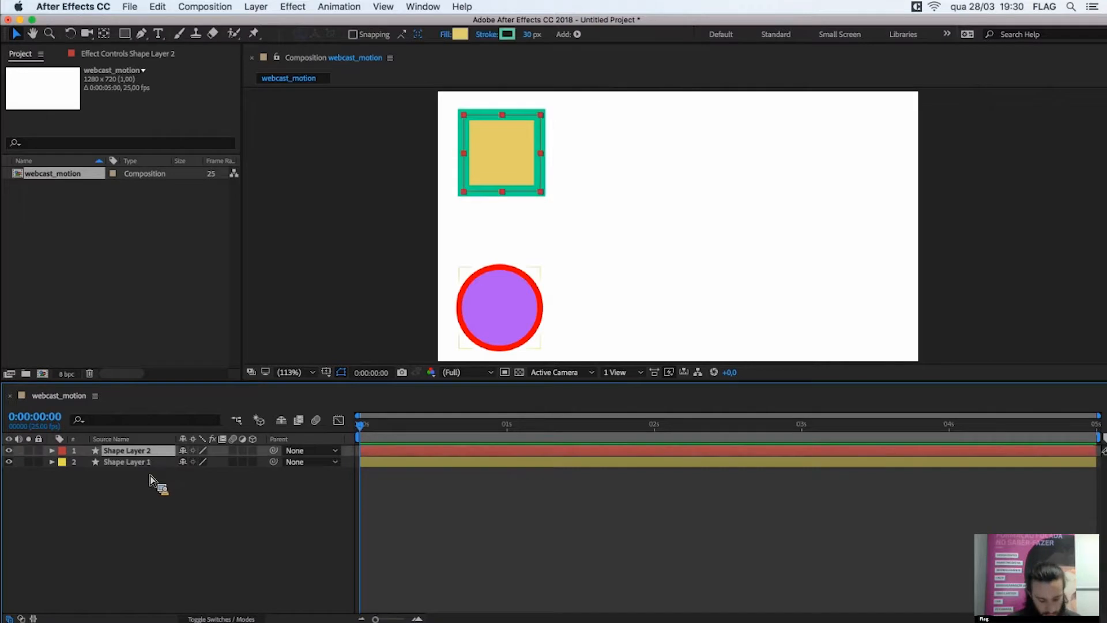
left_click(150, 463)
left_click(140, 500)
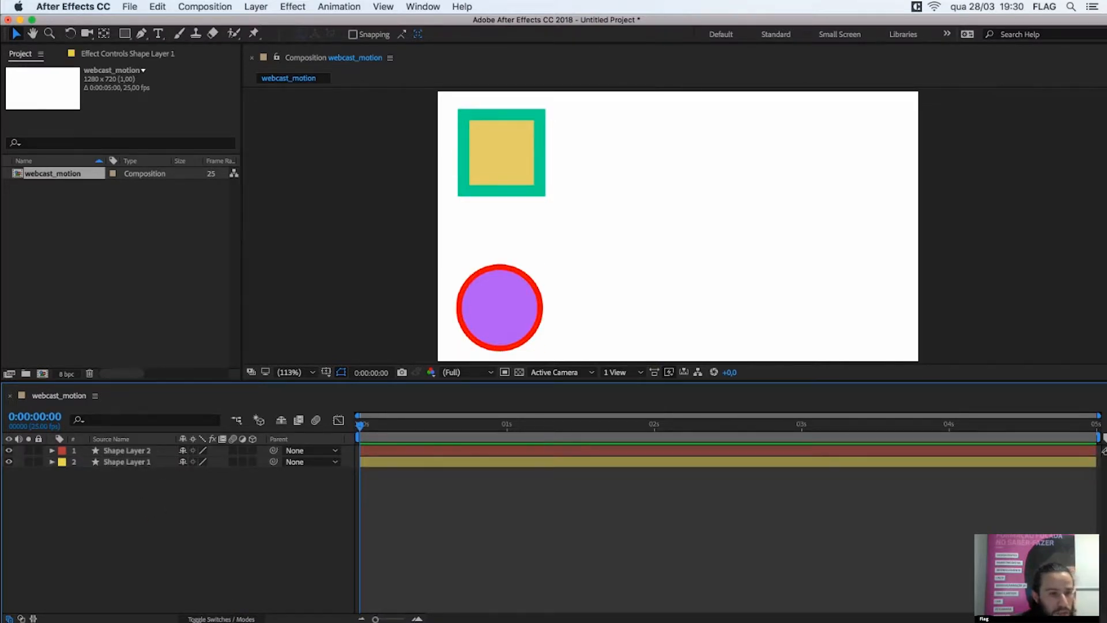
- Toggle the timeline columns repeatedly between layer switches and blending modes, finishing on the modes
left_click(237, 619)
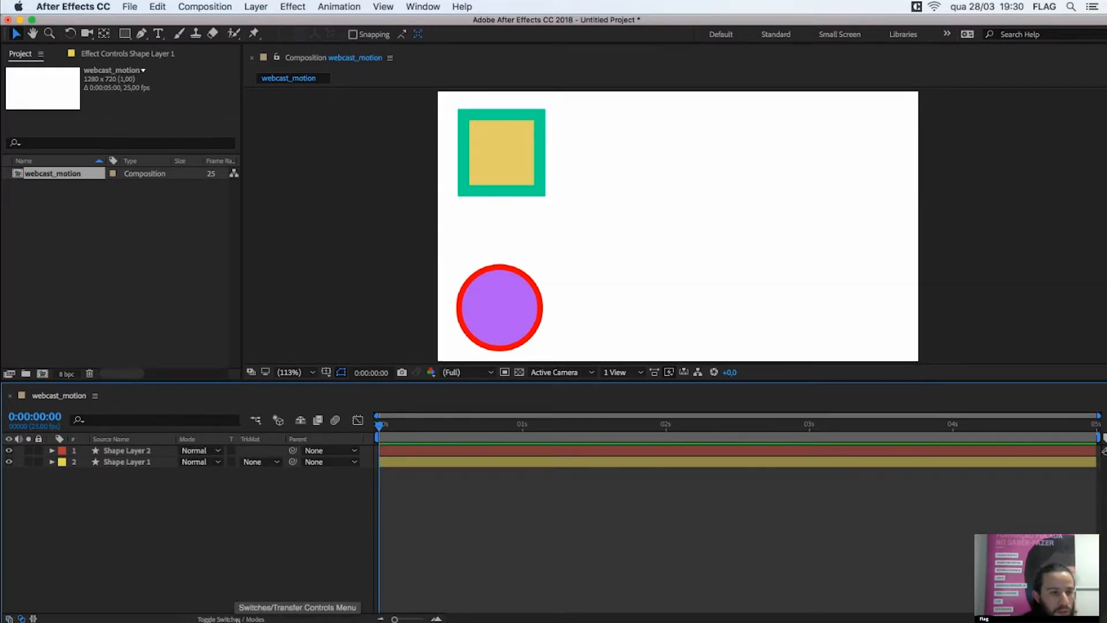
left_click(237, 619)
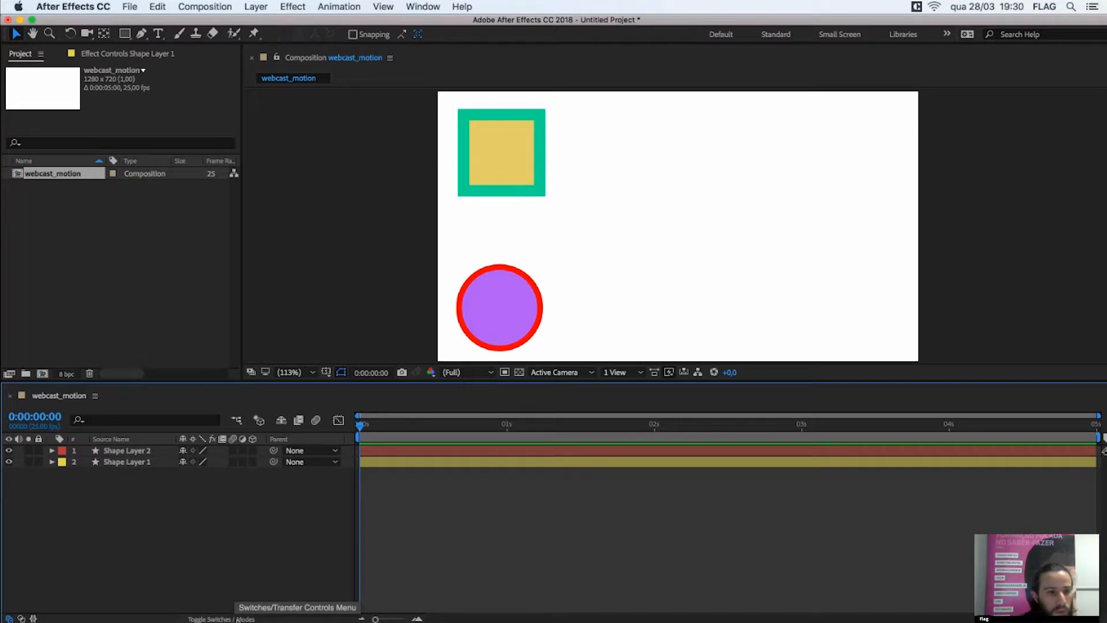
left_click(237, 619)
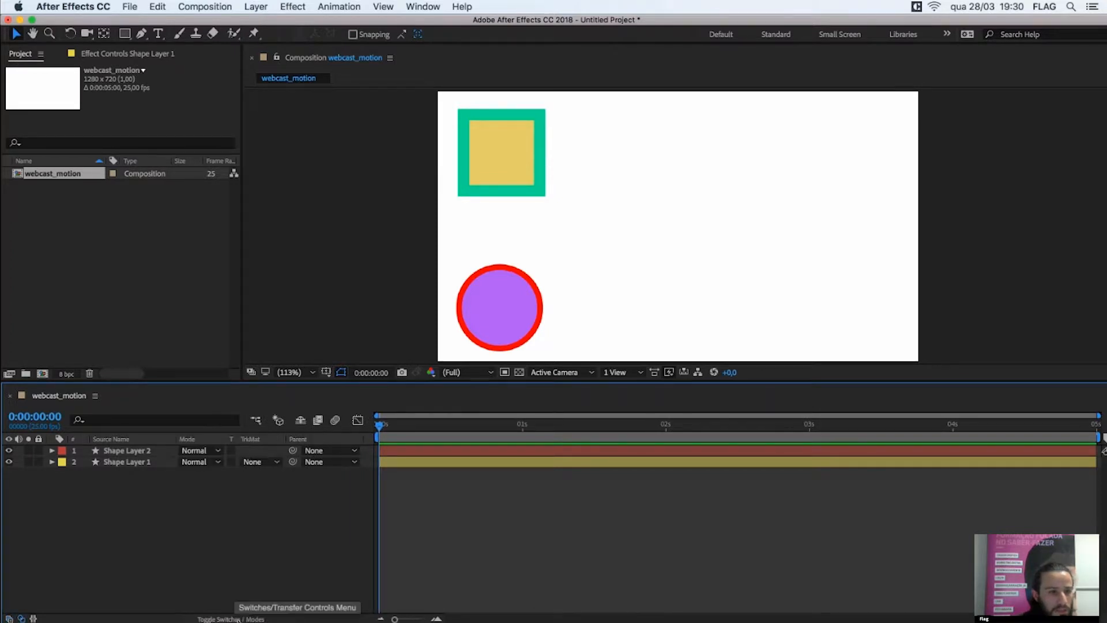
left_click(237, 618)
left_click(237, 618)
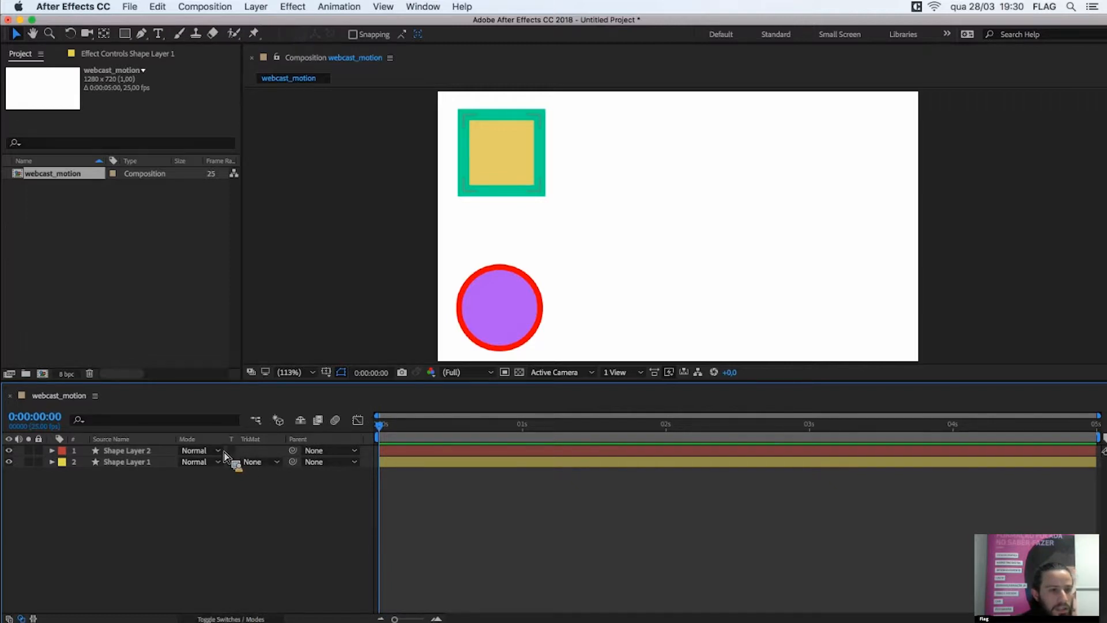
- Examine the blending modes available for Shape Layer 1 without choosing one, and show the layer switches again
left_click(226, 461)
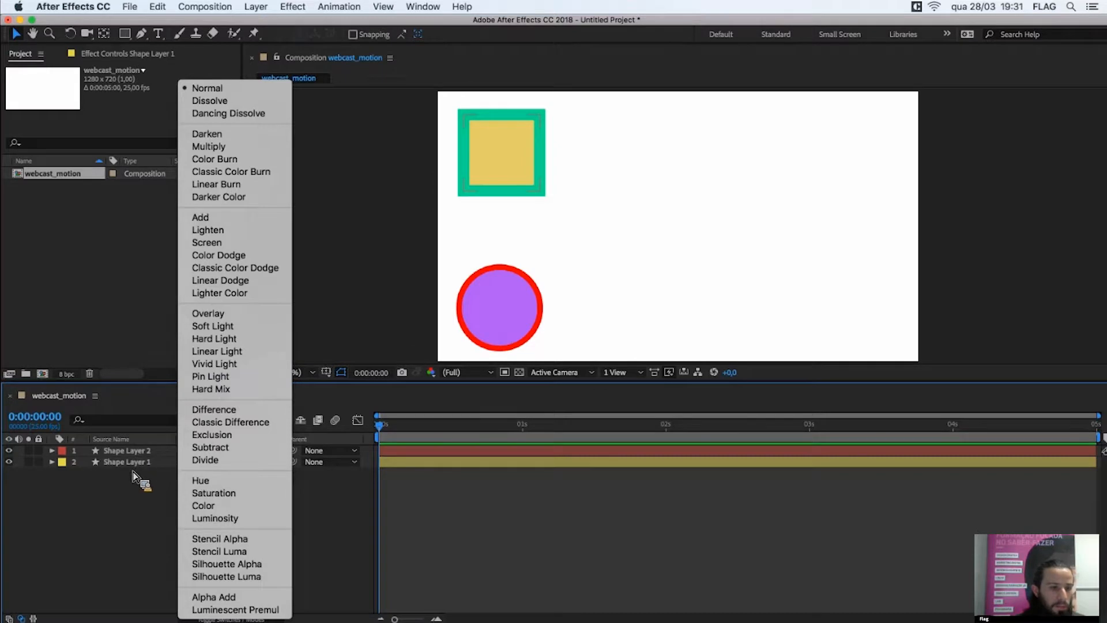
left_click(145, 452)
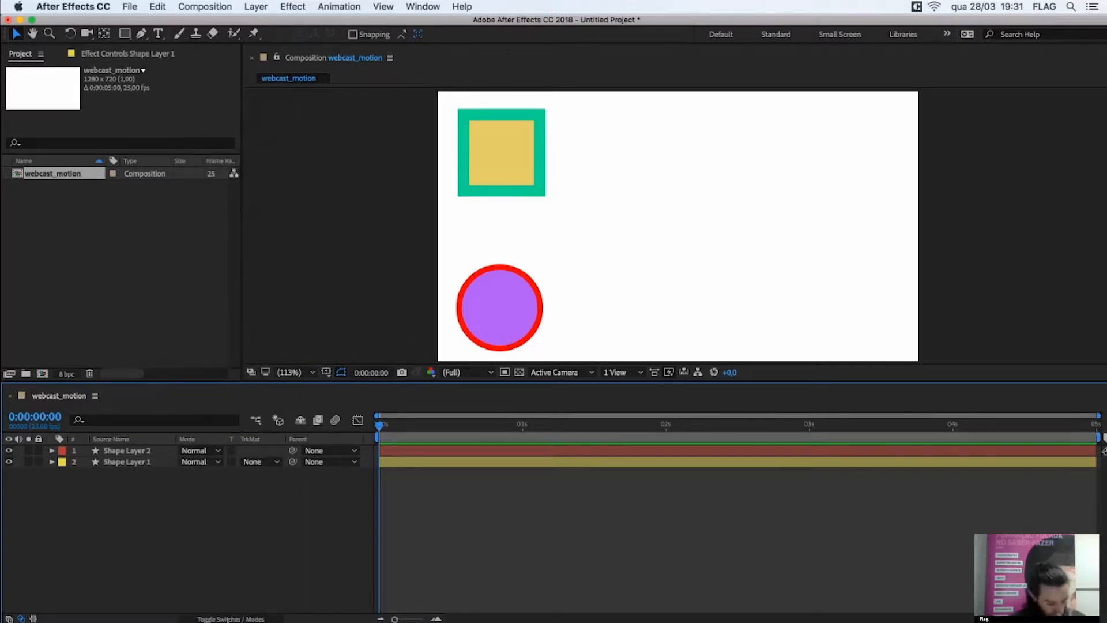
left_click(225, 618)
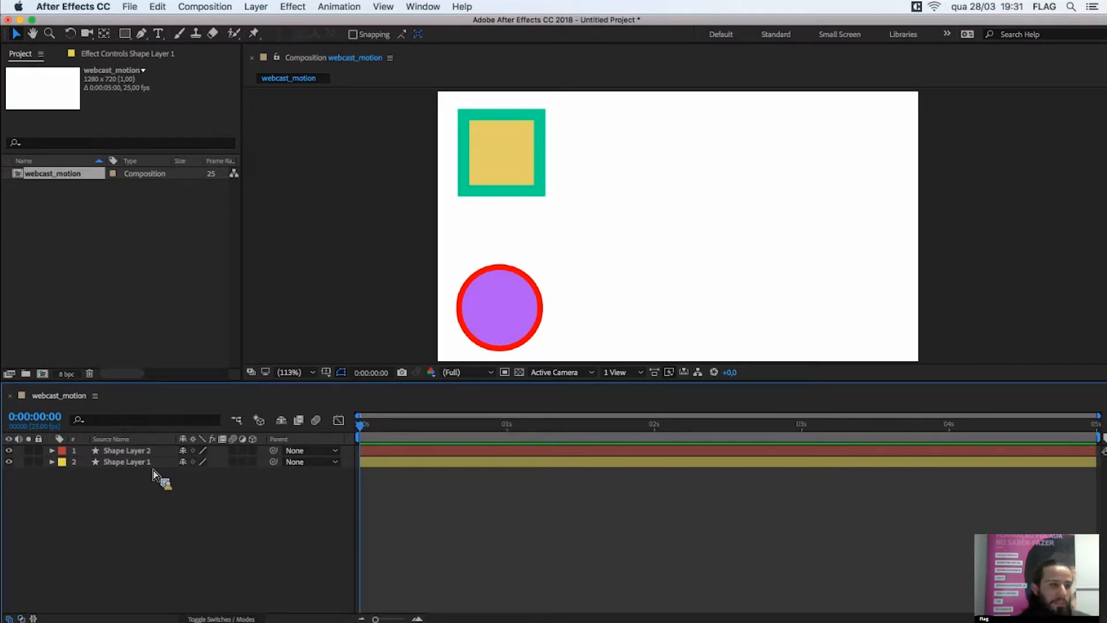
- Expand Shape Layer 2 in the timeline and select its Contents and Transform groups in turn
left_click(136, 451)
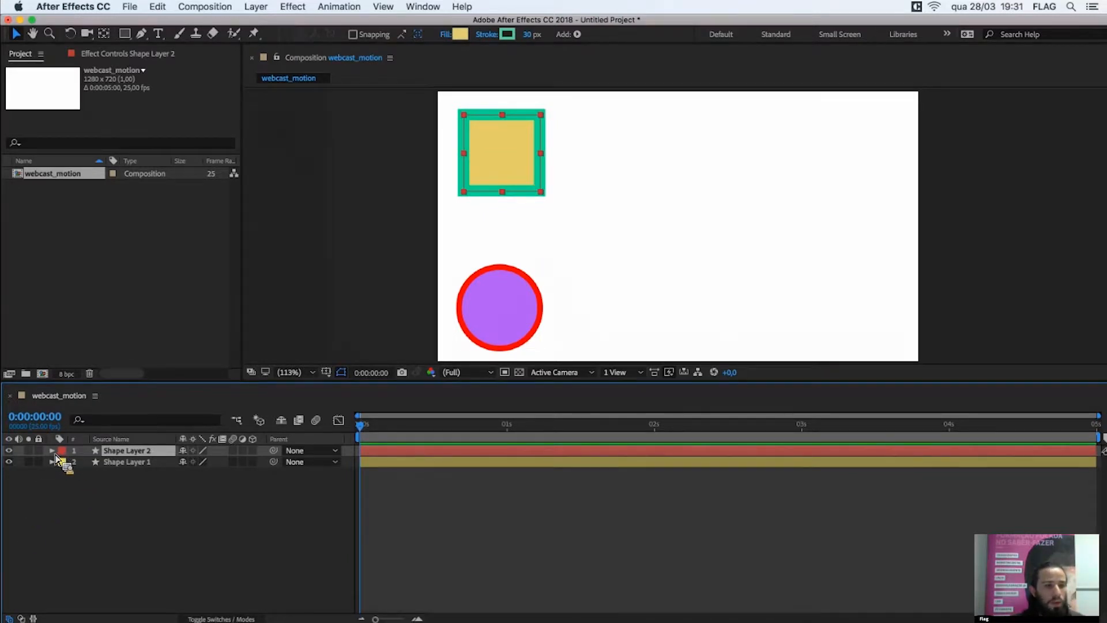
left_click_drag(73, 471, 56, 455)
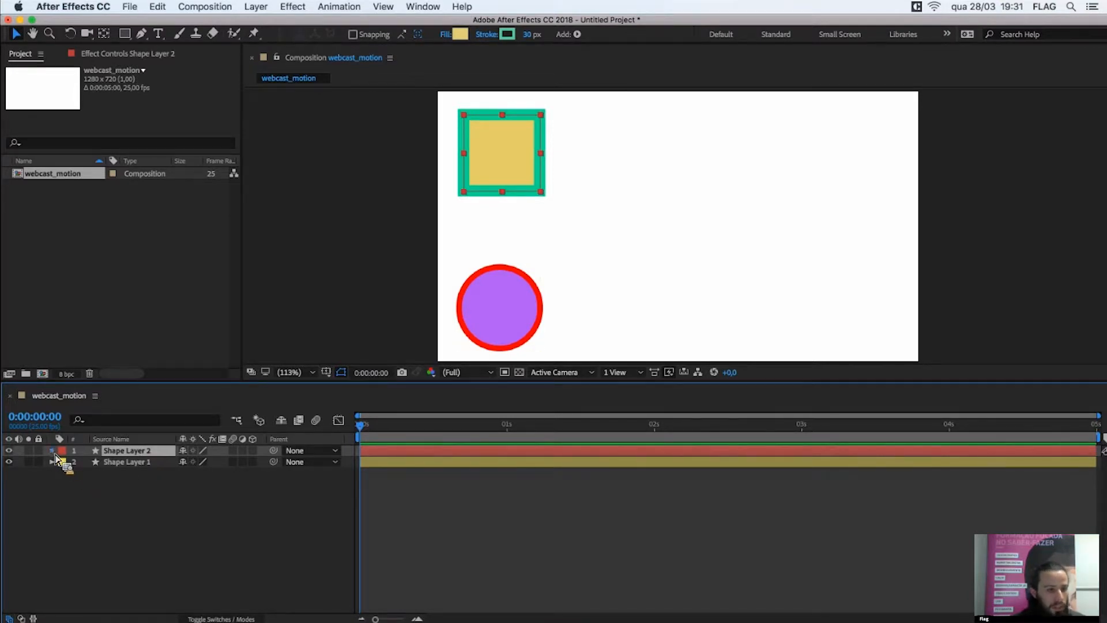
left_click(52, 451)
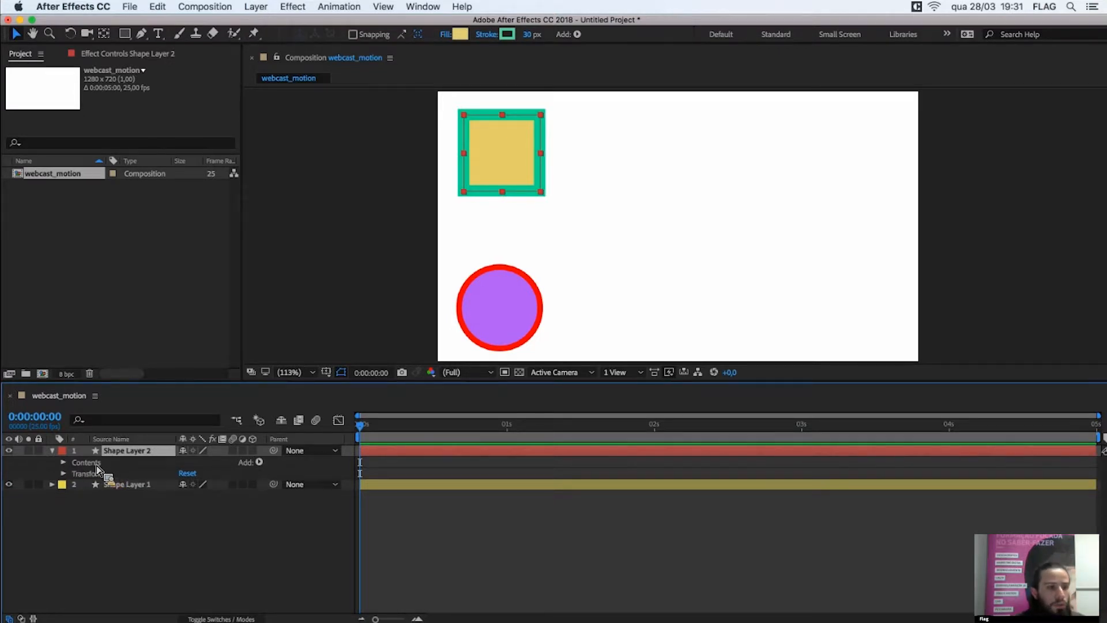
left_click(92, 463)
left_click(95, 471)
left_click(94, 465)
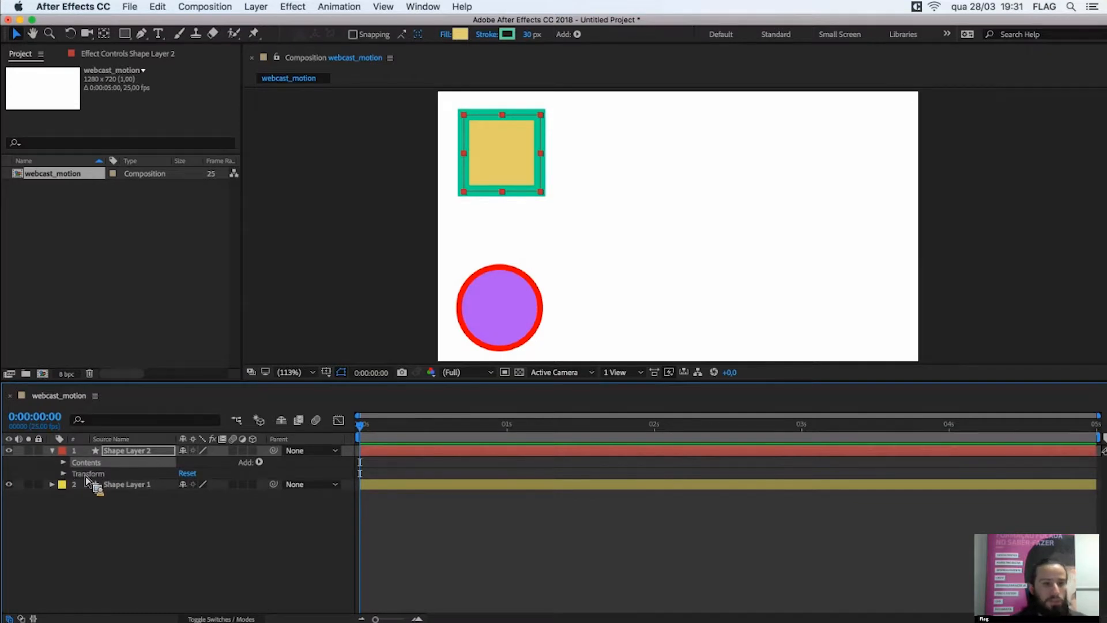
left_click(87, 472)
left_click(89, 465)
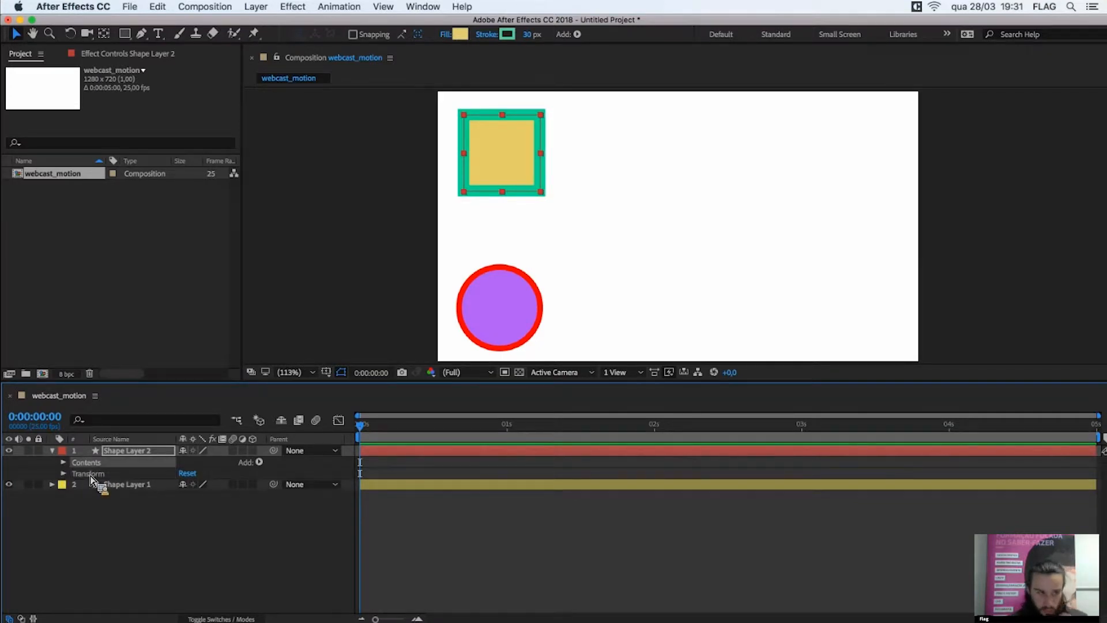
- Expand the Transform group of Shape Layer 2
left_click(90, 474)
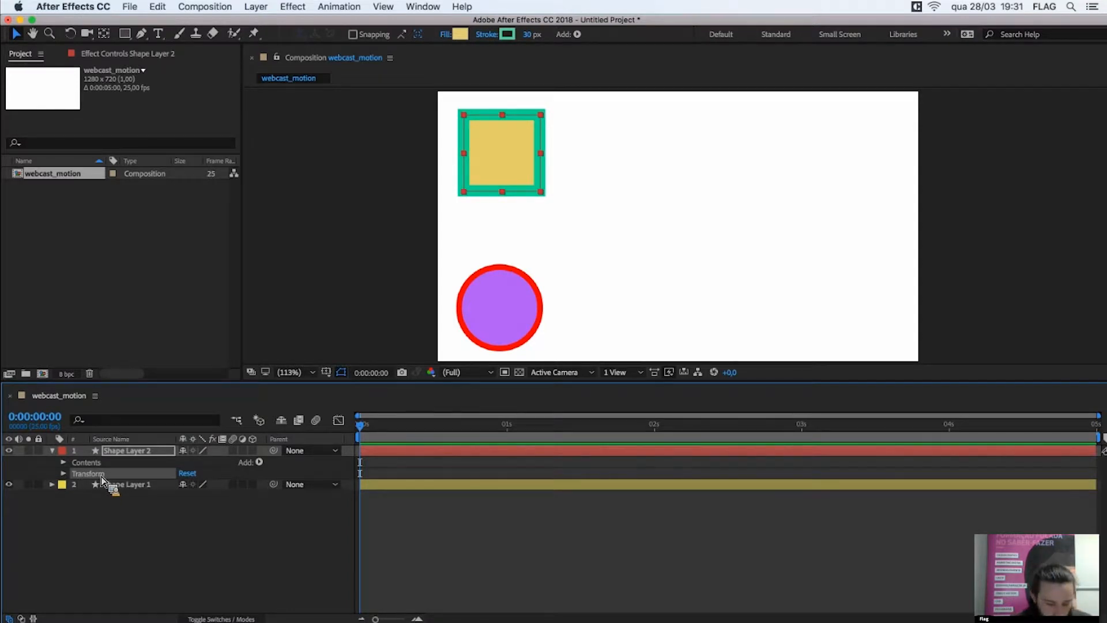
mouse_move(101, 478)
left_mouse_down()
mouse_move(93, 488)
mouse_move(107, 471)
mouse_move(80, 479)
left_mouse_up()
left_click(65, 474)
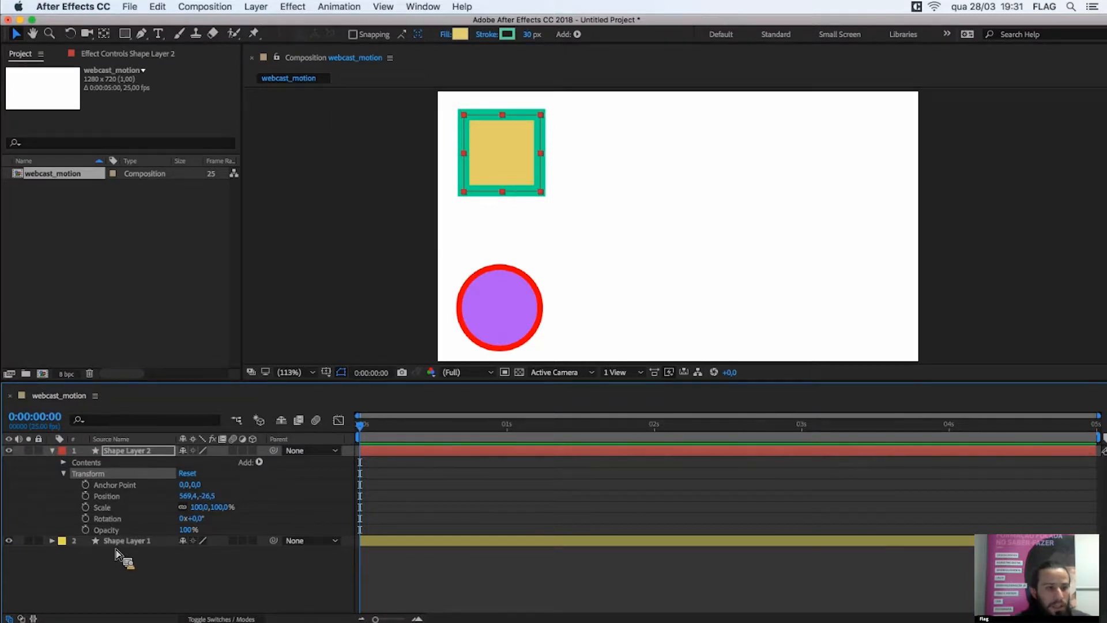
- Change the Position of Shape Layer 2 to 574,7, -8,8 and deselect the property
left_click(119, 498)
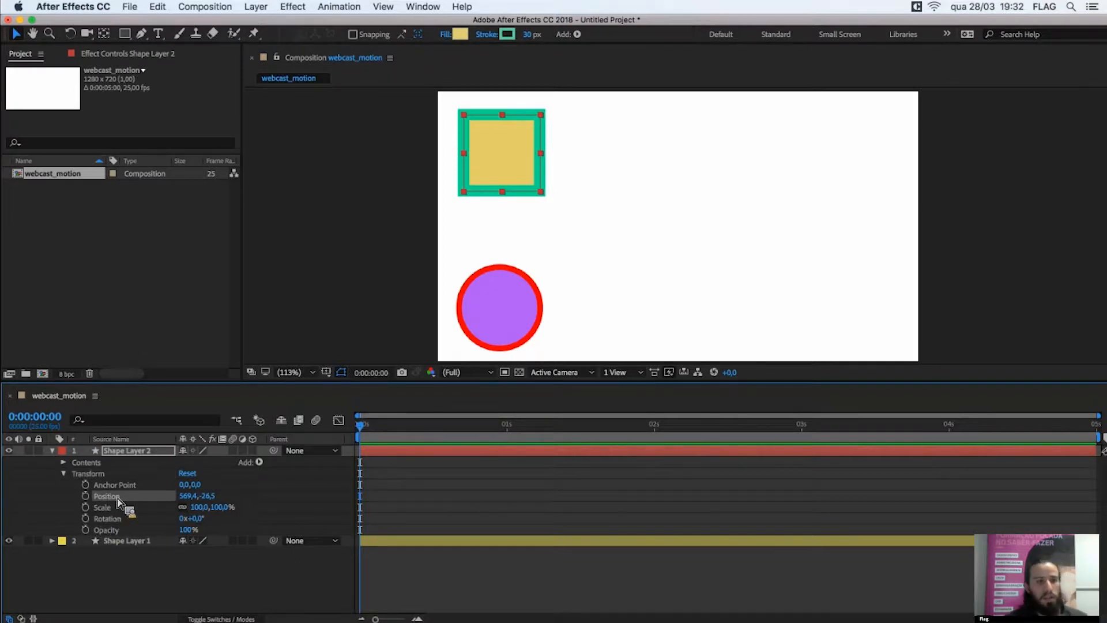
left_click_drag(129, 498, 244, 558)
left_click(244, 558)
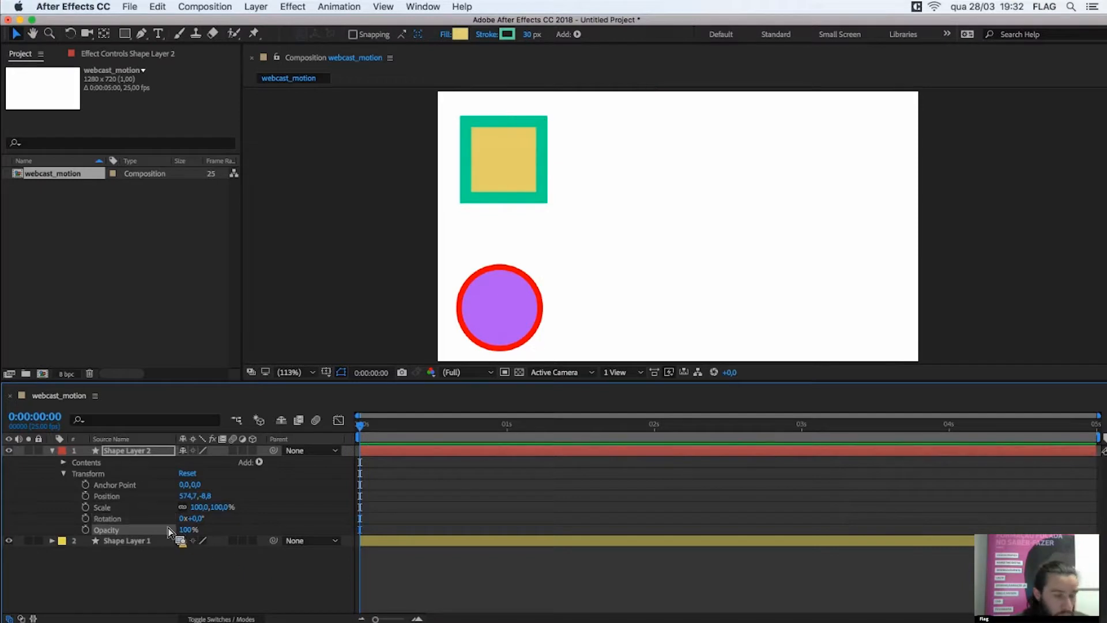
- Move the anchor point of Shape Layer 2 to the centre of the square with the Pan Behind tool
left_click(115, 452)
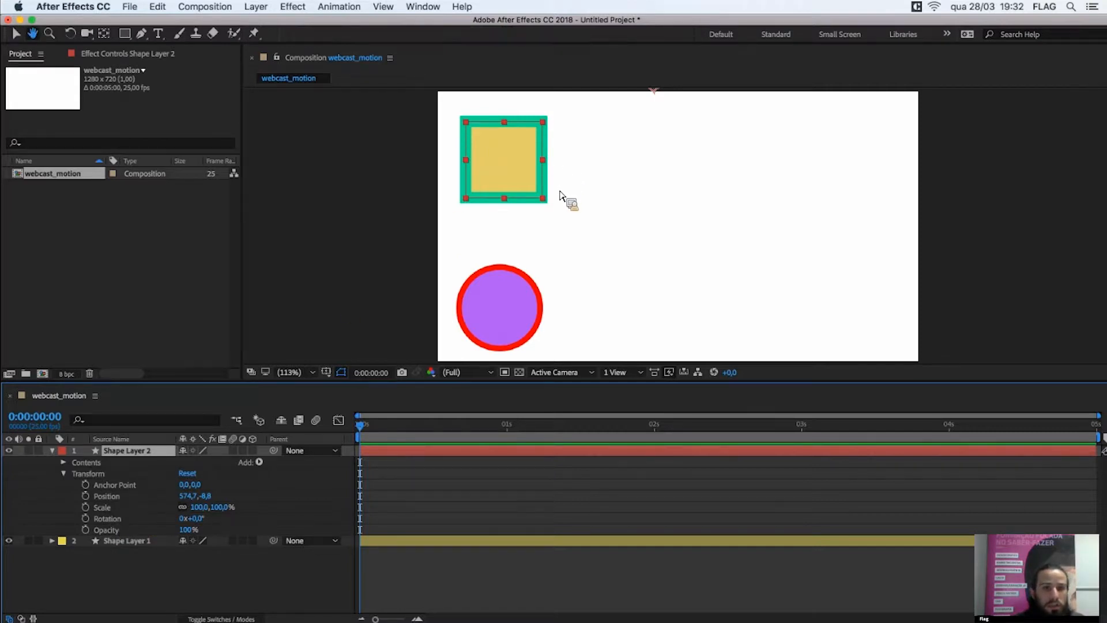
scroll(565, 190, "up", 2)
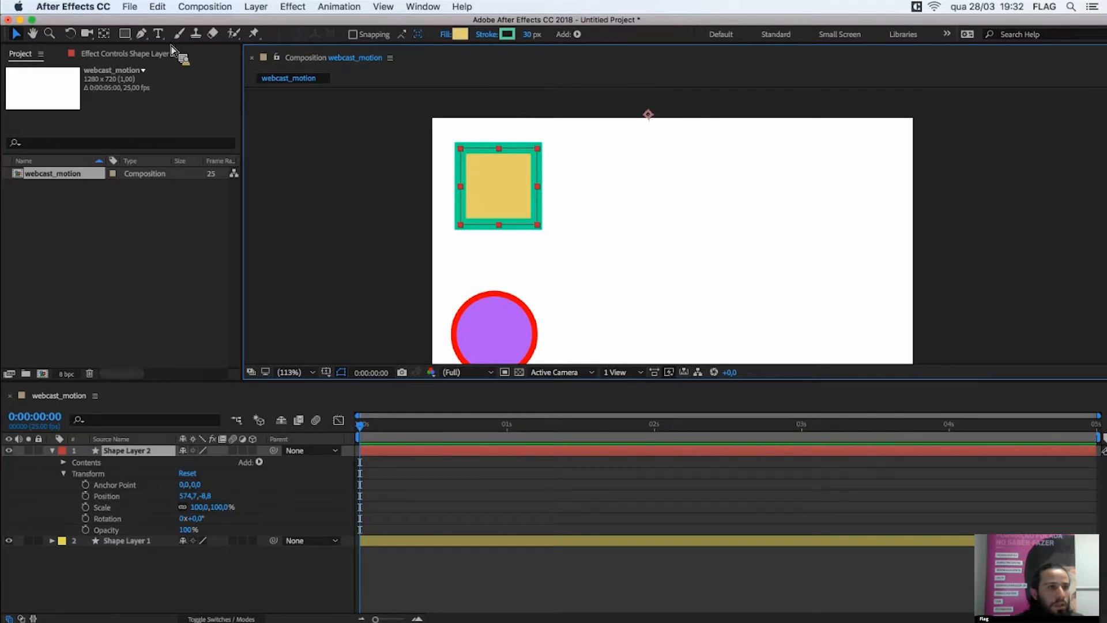
left_click(105, 34)
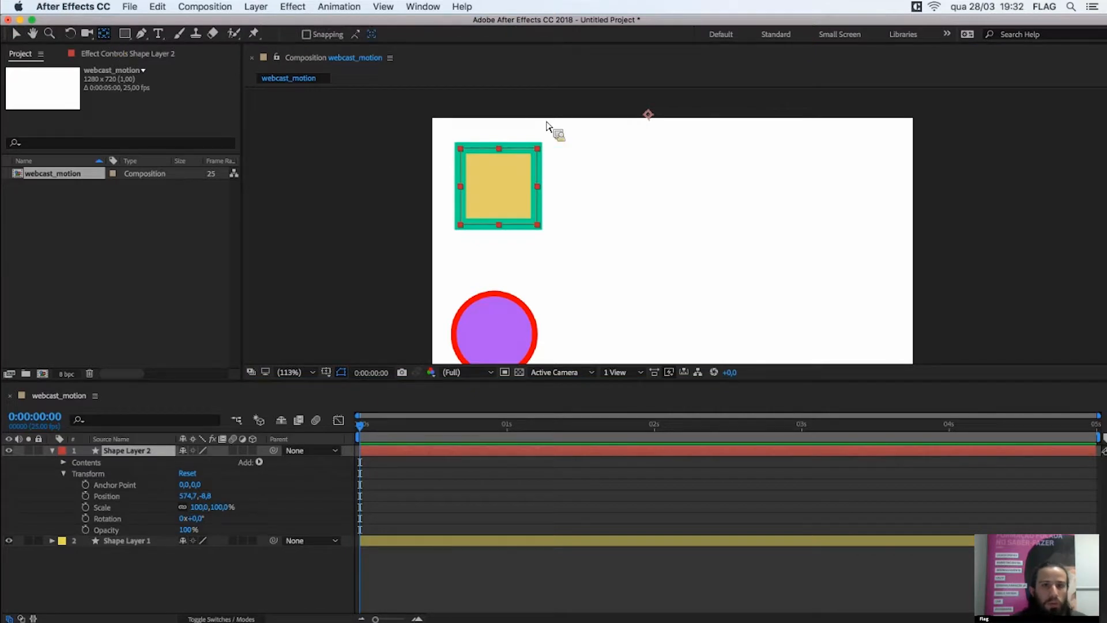
left_click_drag(648, 115, 562, 167)
mouse_move(505, 189)
left_mouse_down()
mouse_move(487, 192)
mouse_move(465, 154)
mouse_move(509, 177)
mouse_move(504, 195)
mouse_move(499, 186)
left_mouse_up()
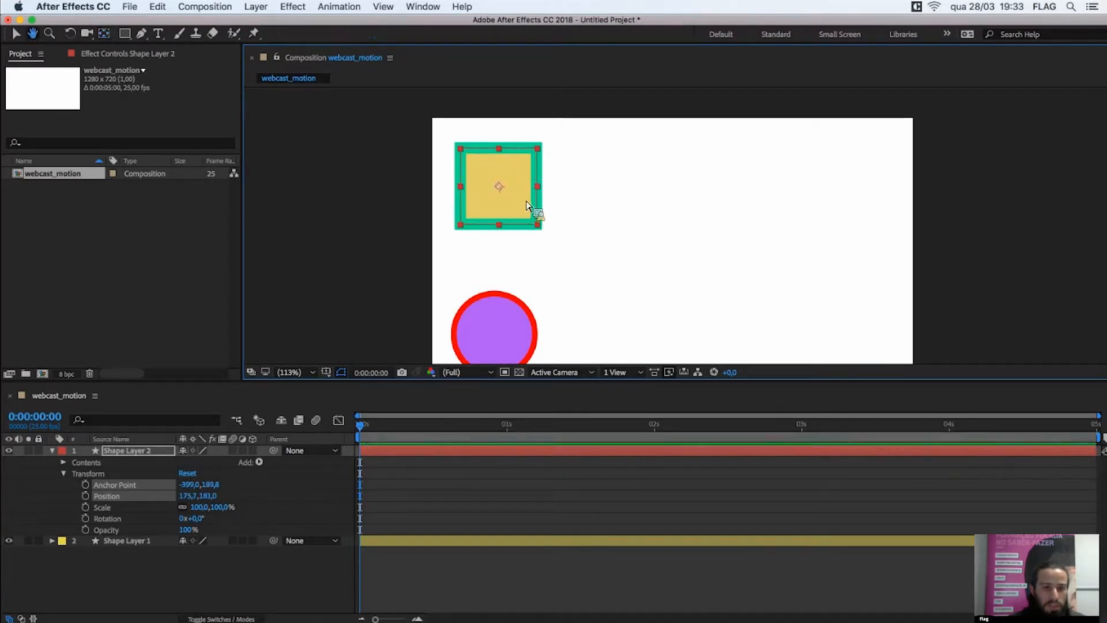
- Move the anchor point of Shape Layer 1 to the centre of the circle
scroll(528, 231, "down", 3)
left_click(503, 278)
left_click_drag(630, 346, 482, 290)
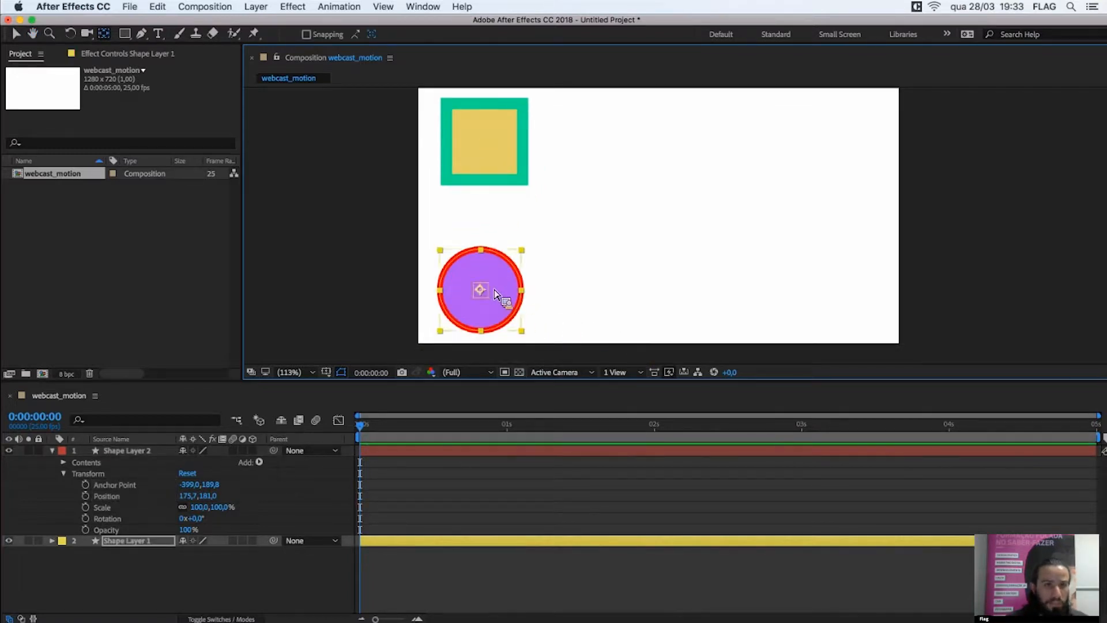
scroll(519, 219, "right", 1)
- Select the square and go through its Anchor Point, Position, Scale, Rotation and Opacity properties one by one
left_click(492, 188)
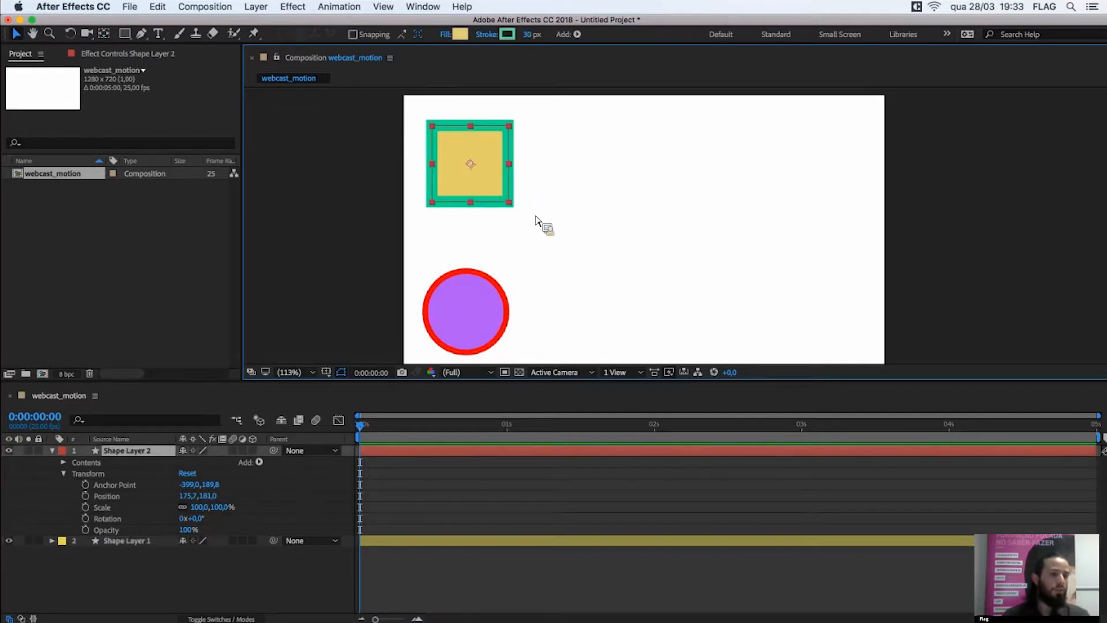
left_click(107, 486)
left_click(106, 496)
left_click(108, 507)
left_click(109, 520)
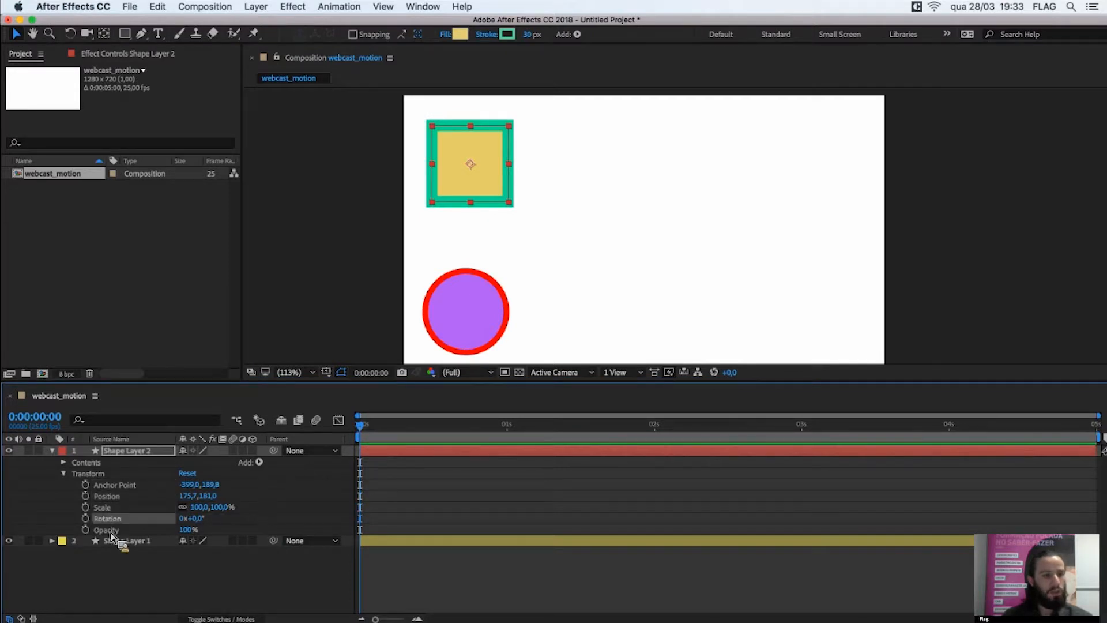
left_click(98, 530)
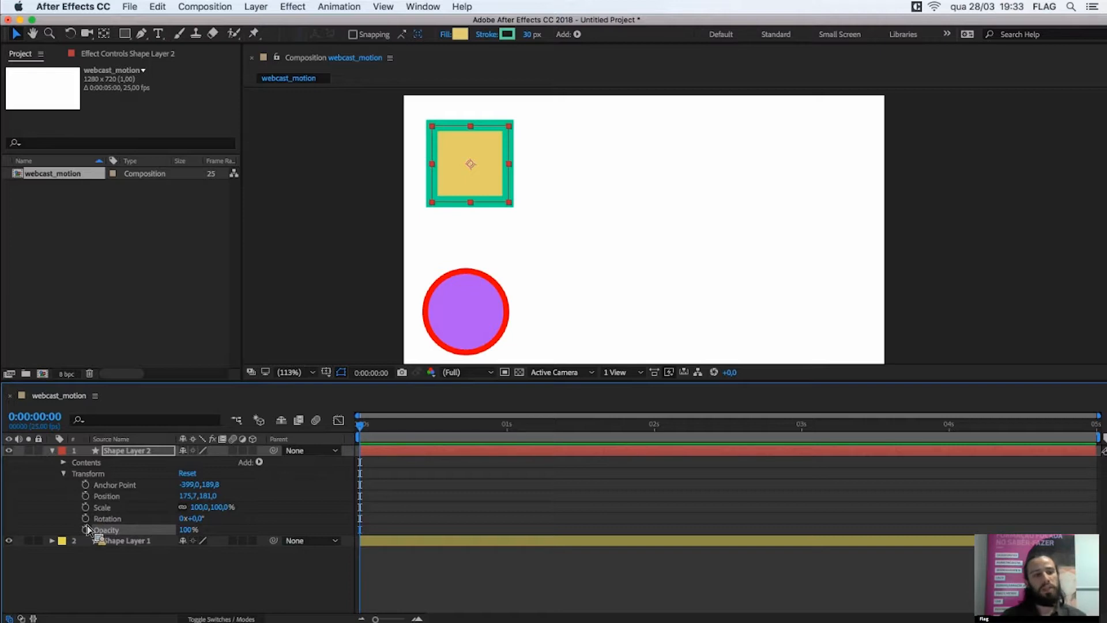
- Enable Position animation on Shape Layer 2 to set a keyframe at 0:00:00:00, and deselect the layer
left_click(107, 485)
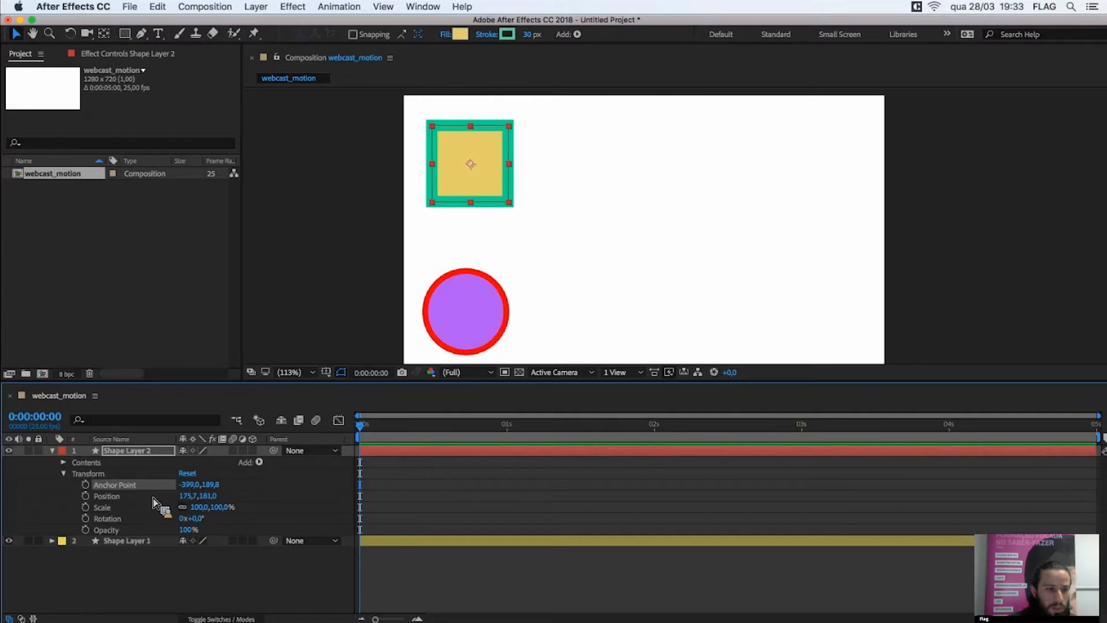
left_click(86, 497)
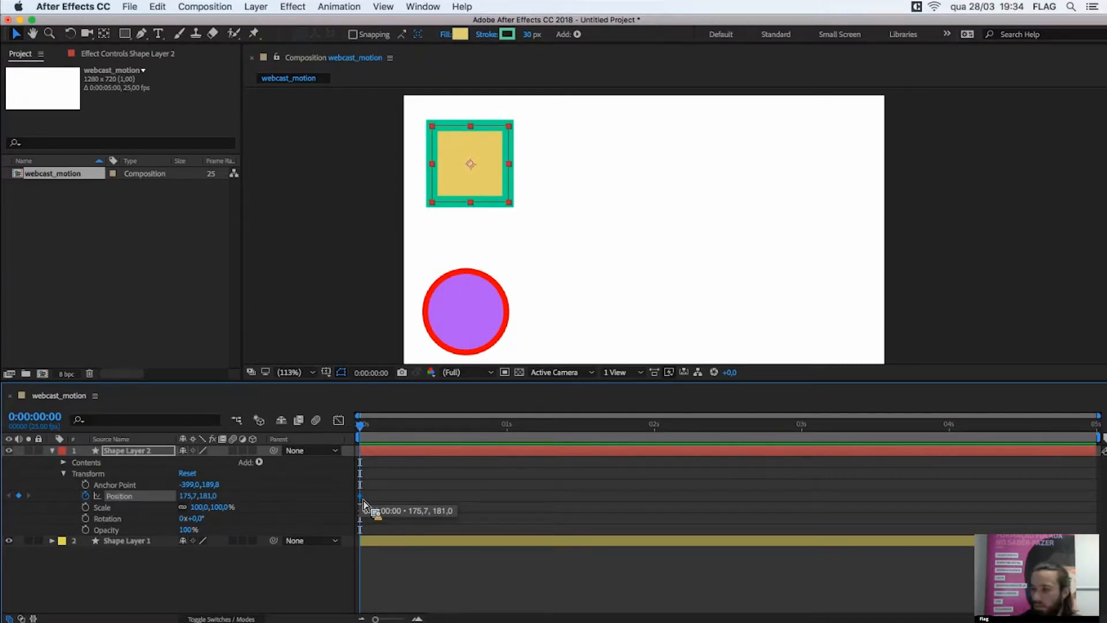
left_click(216, 578)
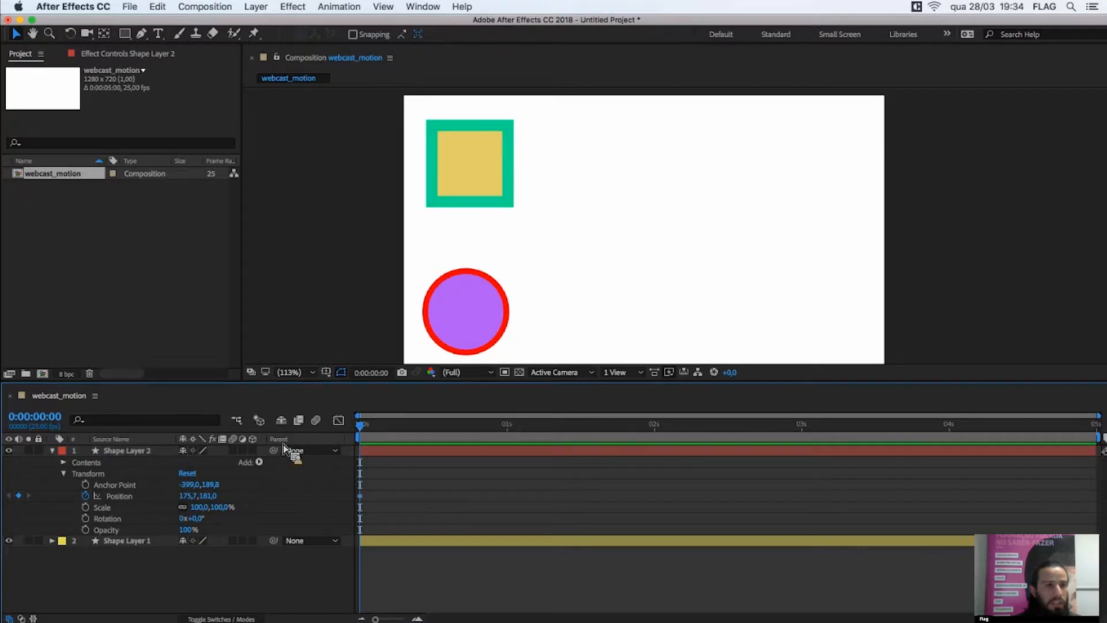
- Draw two rectangles beside the square on the same new shape layer, deselect and reselect that layer, and delete it
left_click(129, 37)
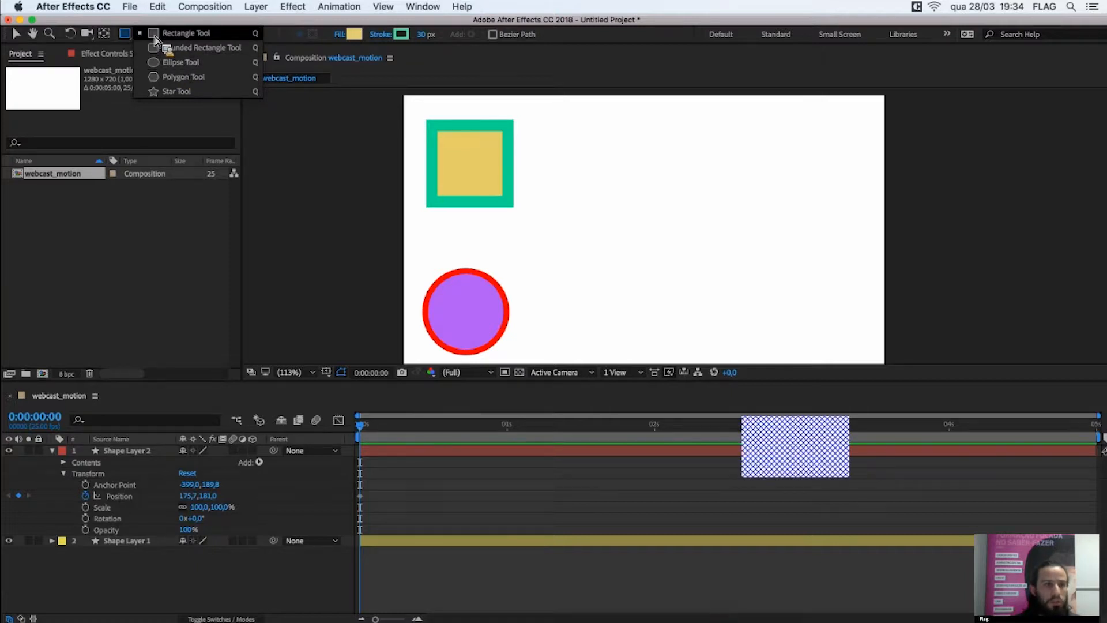
left_click(437, 98)
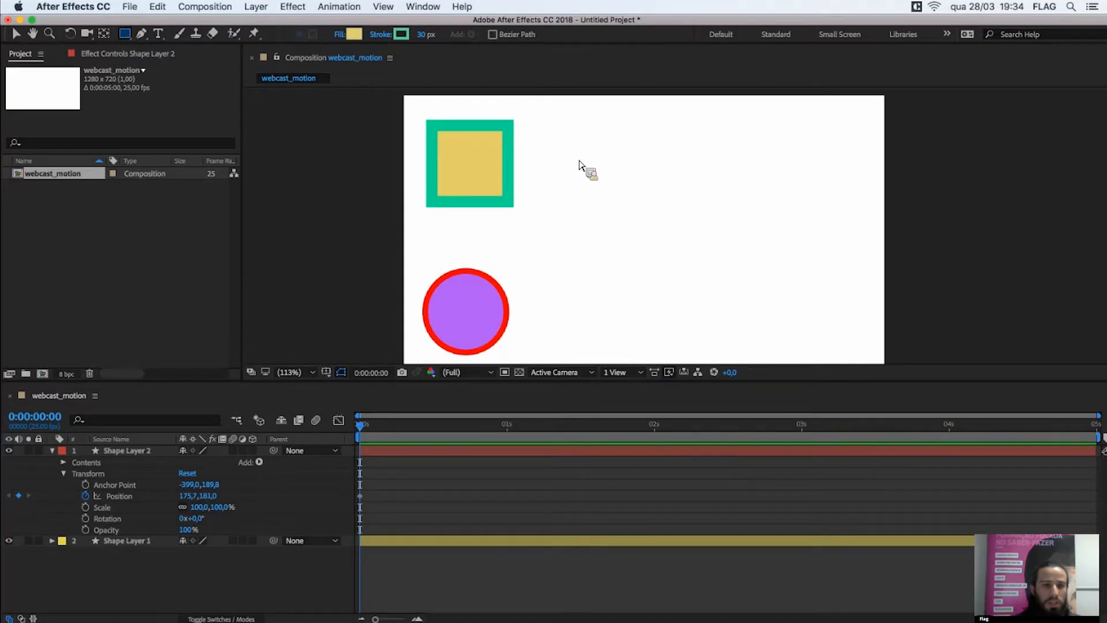
left_click_drag(651, 166, 720, 233)
left_click_drag(786, 184, 847, 249)
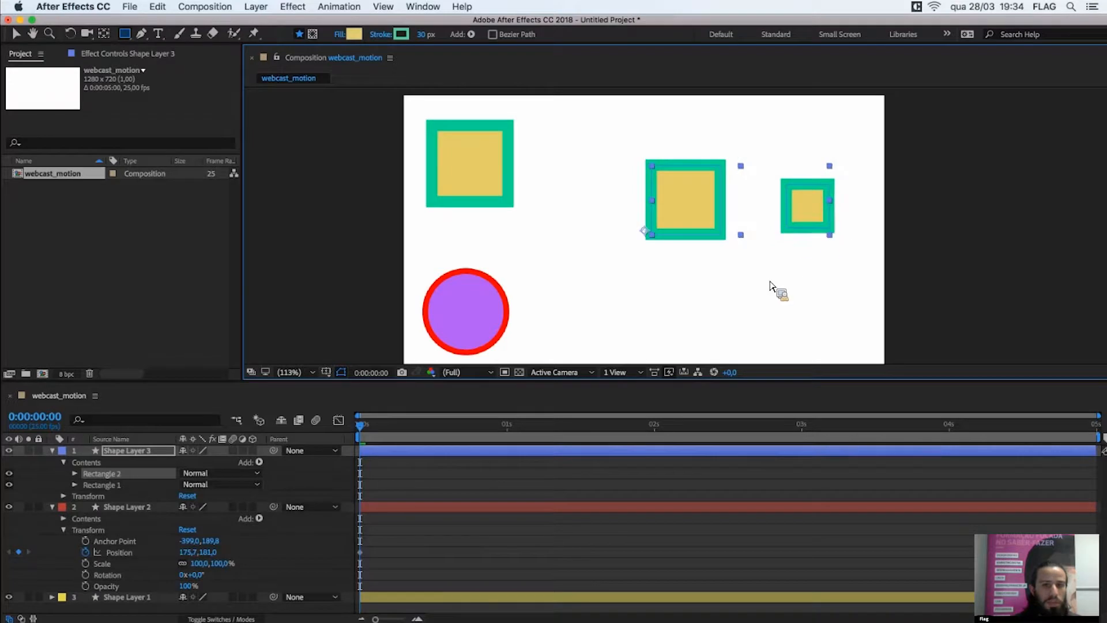
key("v")
left_click(717, 295)
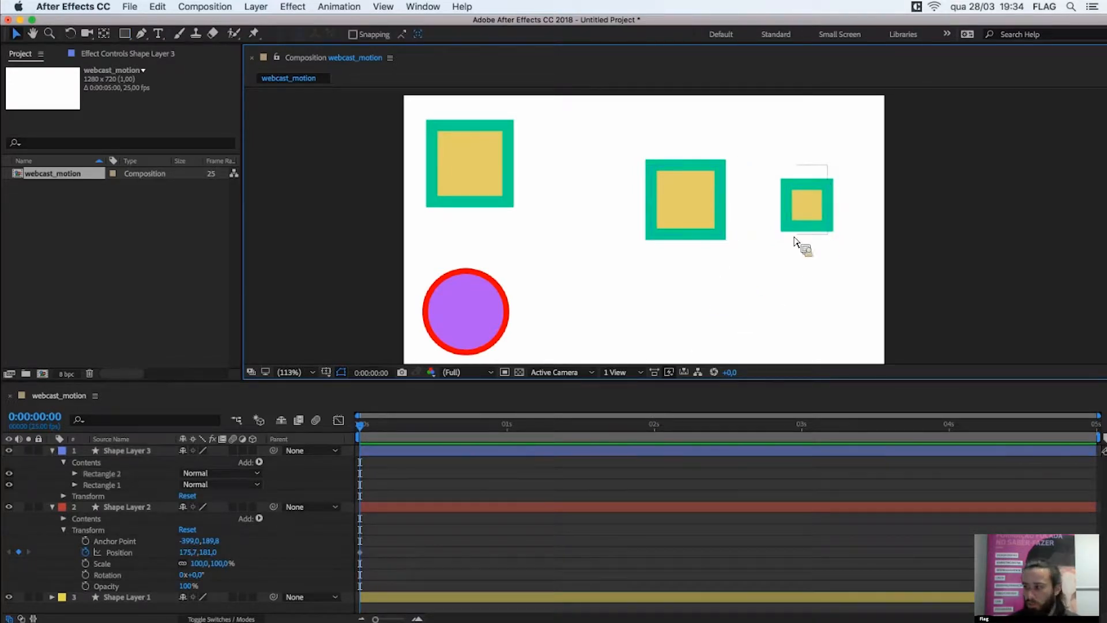
left_click(749, 255)
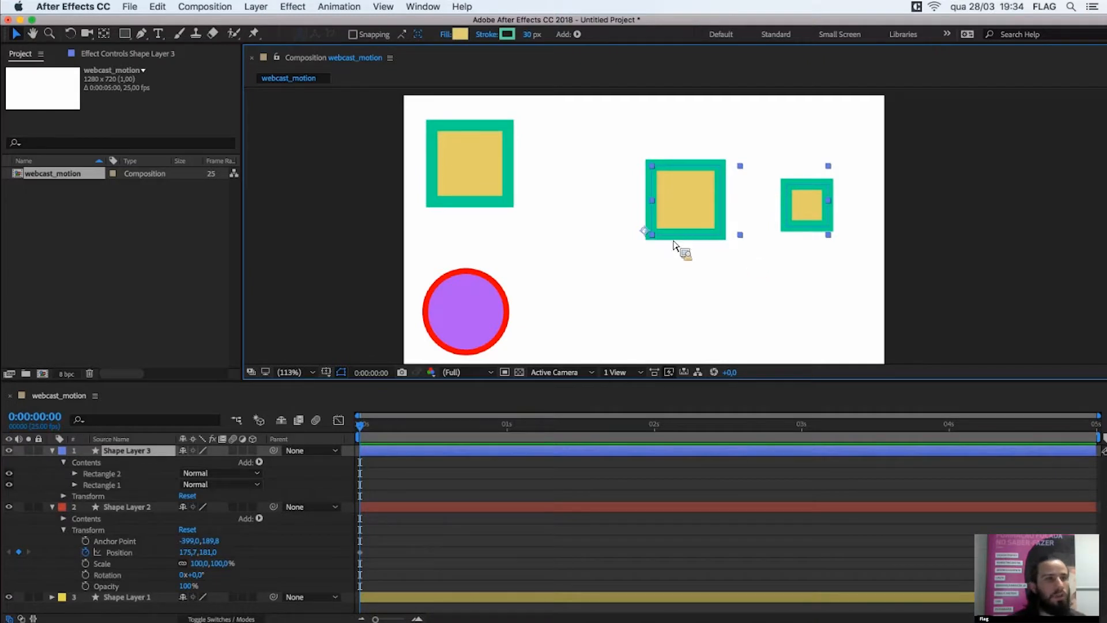
key("Delete")
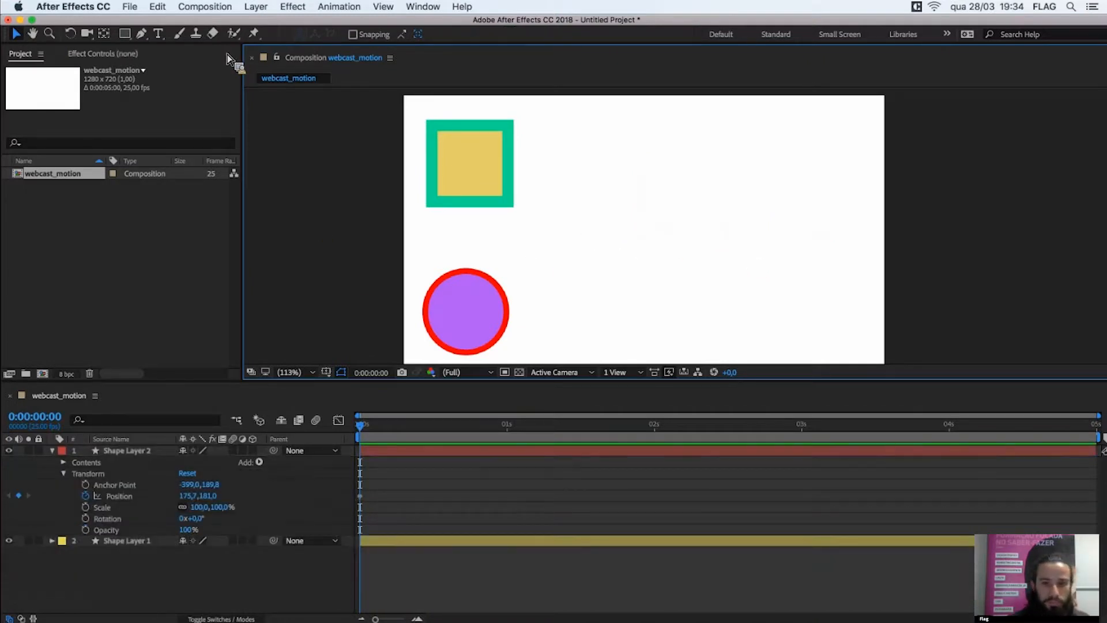
- Draw two rectangles on separate new shape layers by deselecting the first before drawing the second, and delete both layers
left_click(125, 33)
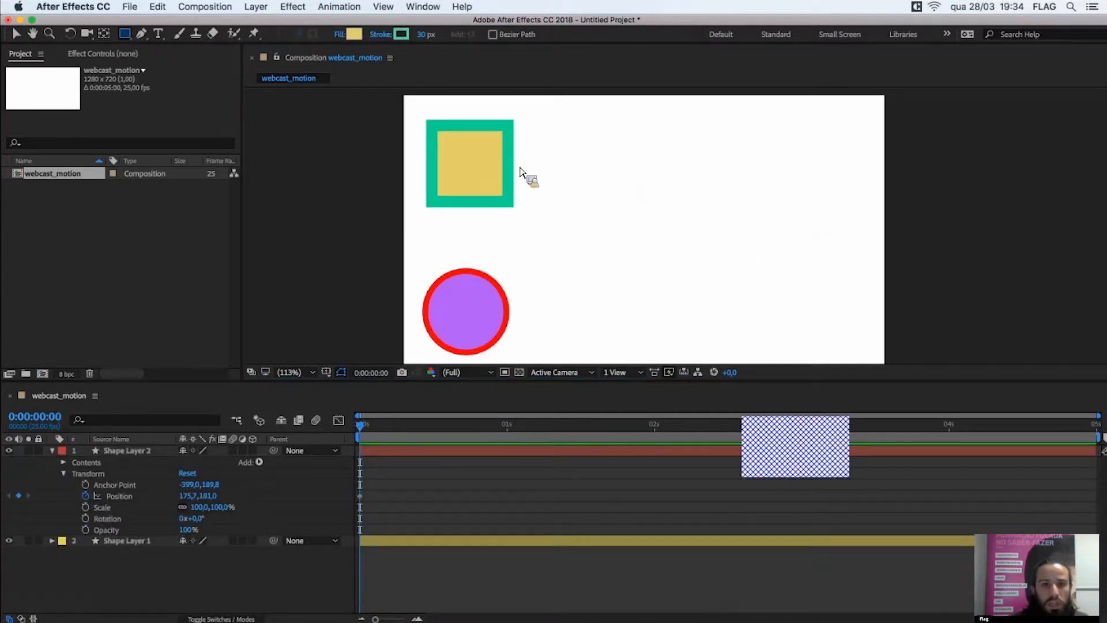
left_click_drag(647, 155, 737, 245)
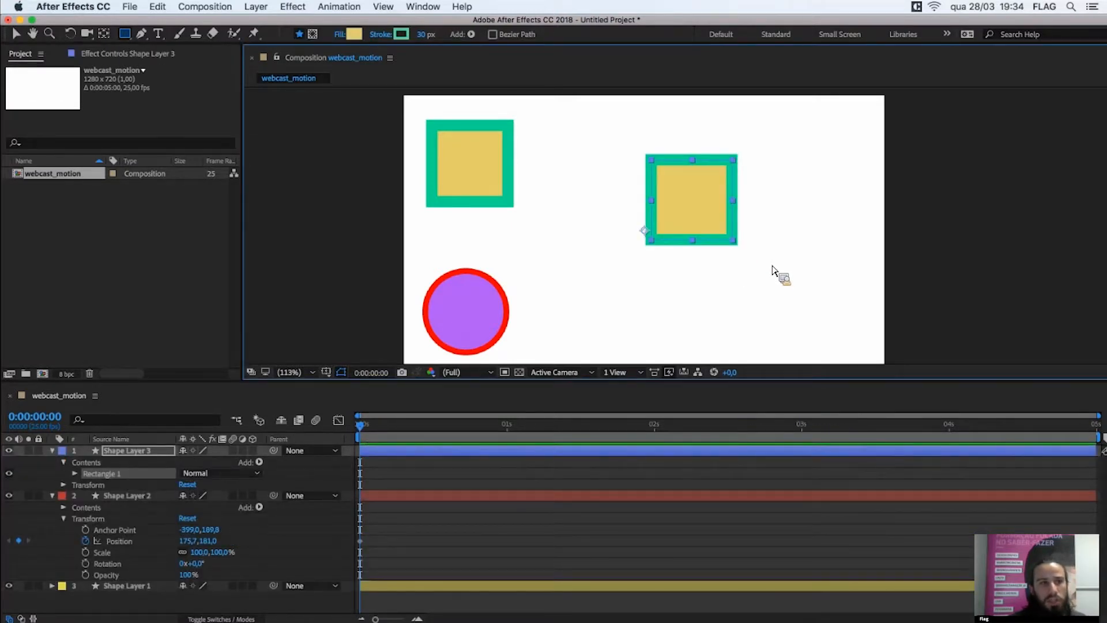
left_click(16, 33)
left_click(599, 168)
left_click(128, 34)
left_click_drag(576, 237, 640, 310)
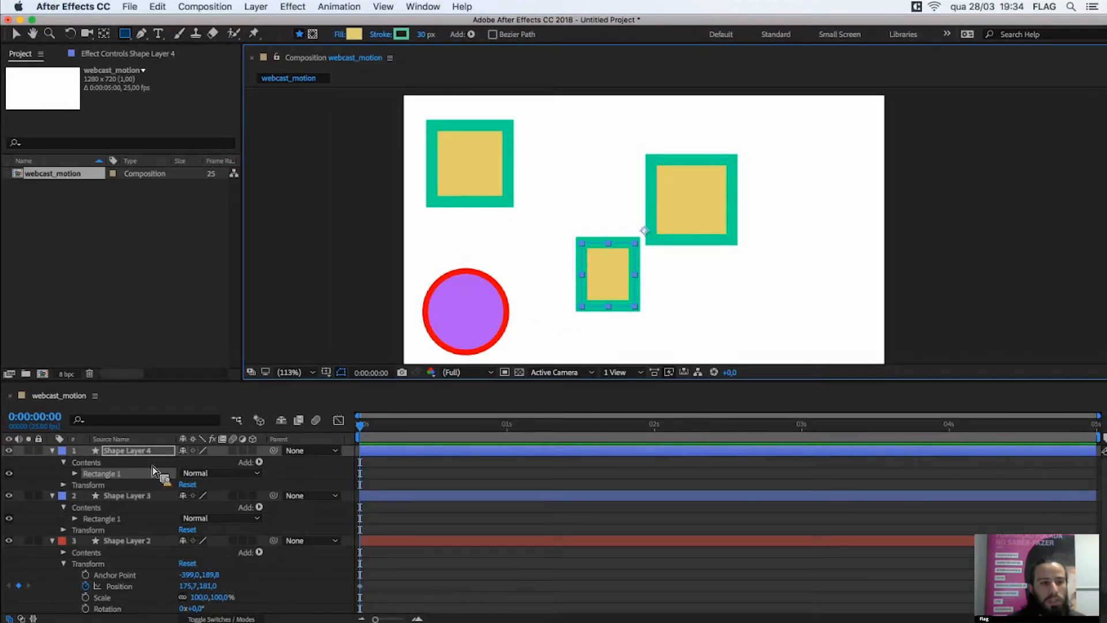
left_click(148, 495, "shift")
key("Delete")
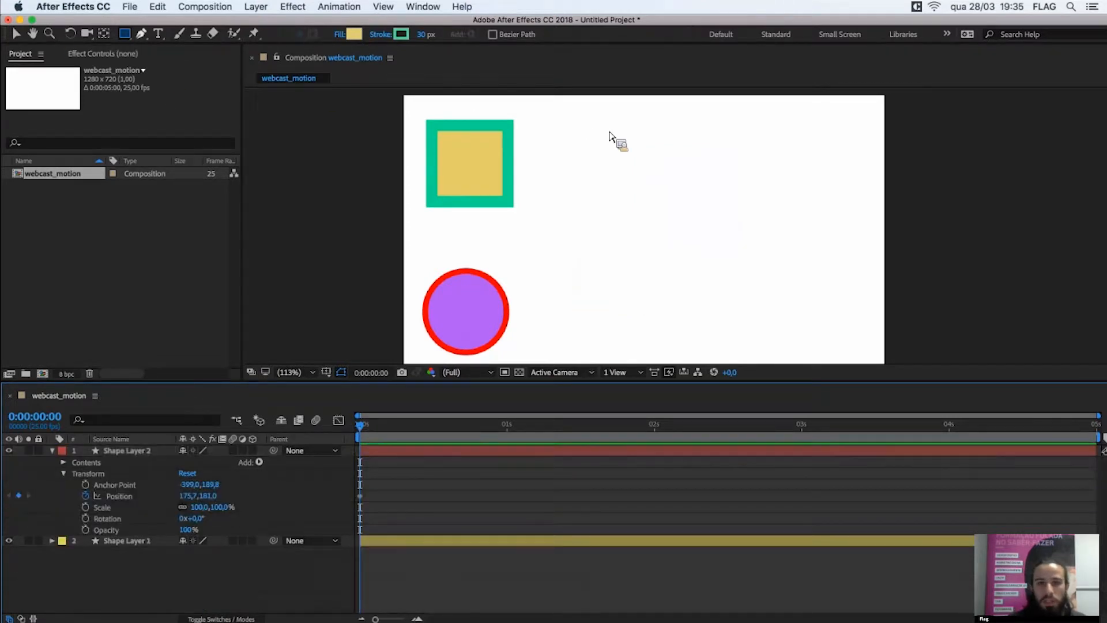
- Draw two overlapping rectangles within one new shape layer, select the layer and its individual rectangles, and remove the layer
left_click_drag(691, 133, 764, 212)
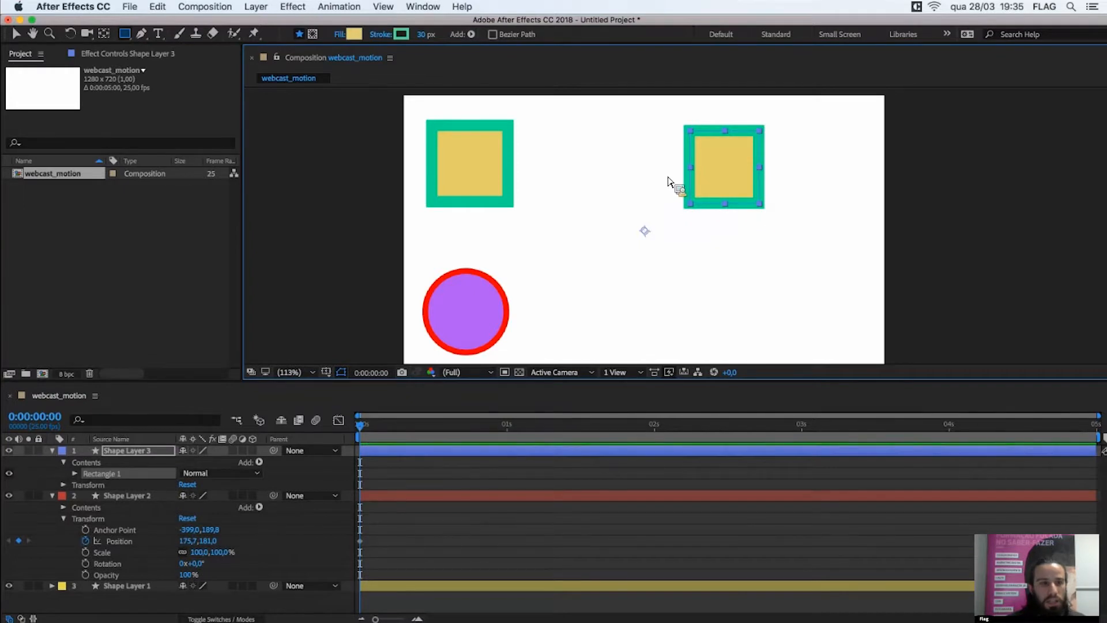
left_click_drag(655, 173, 711, 235)
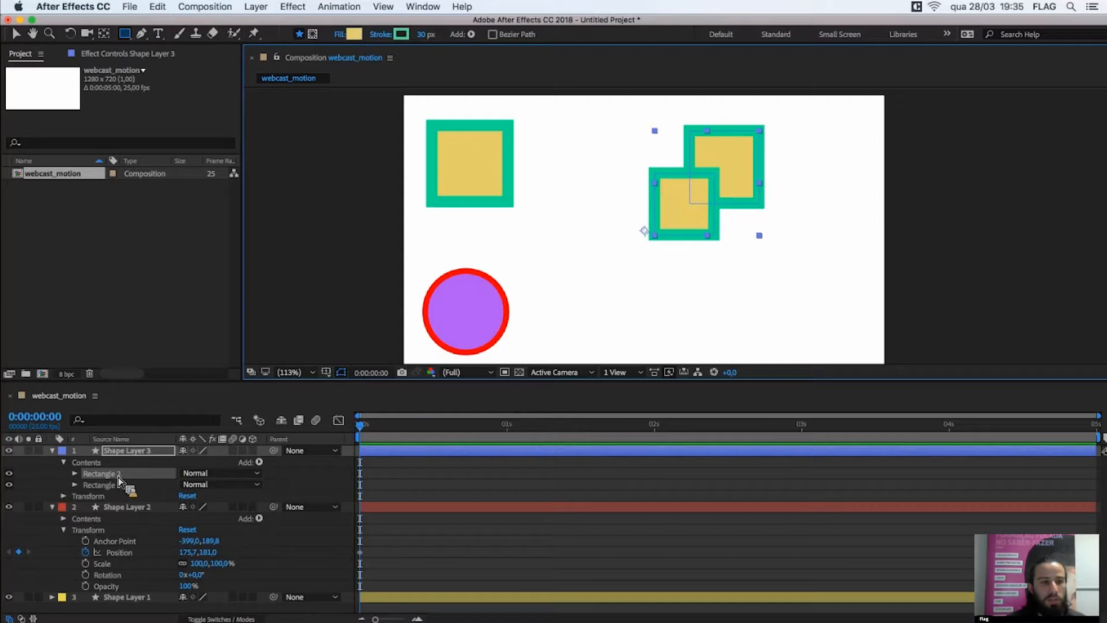
left_click(153, 453)
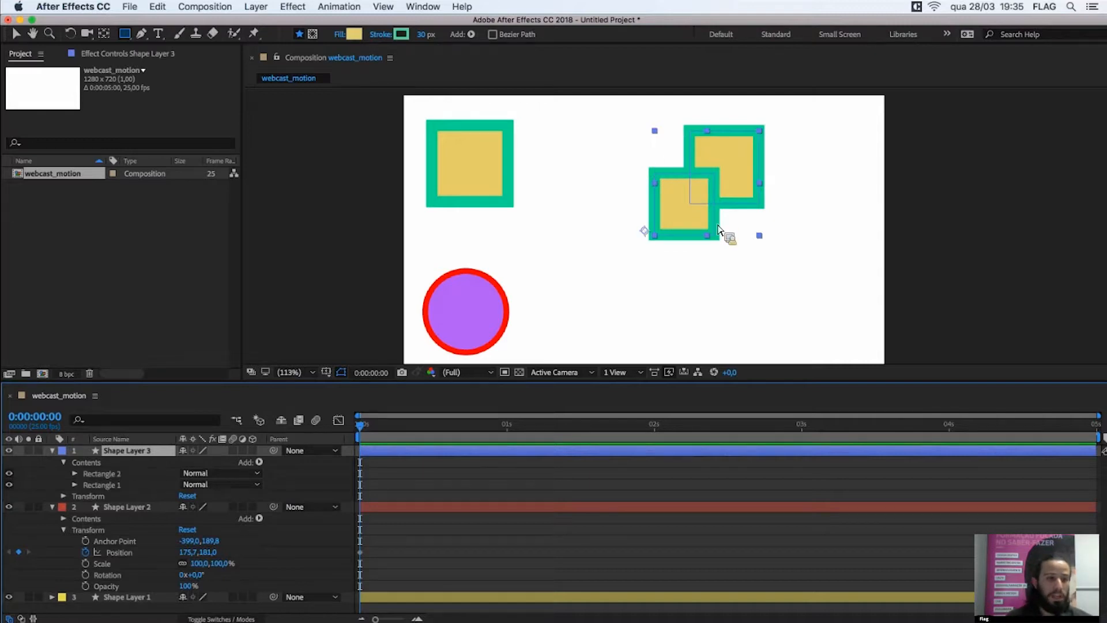
left_click(137, 475)
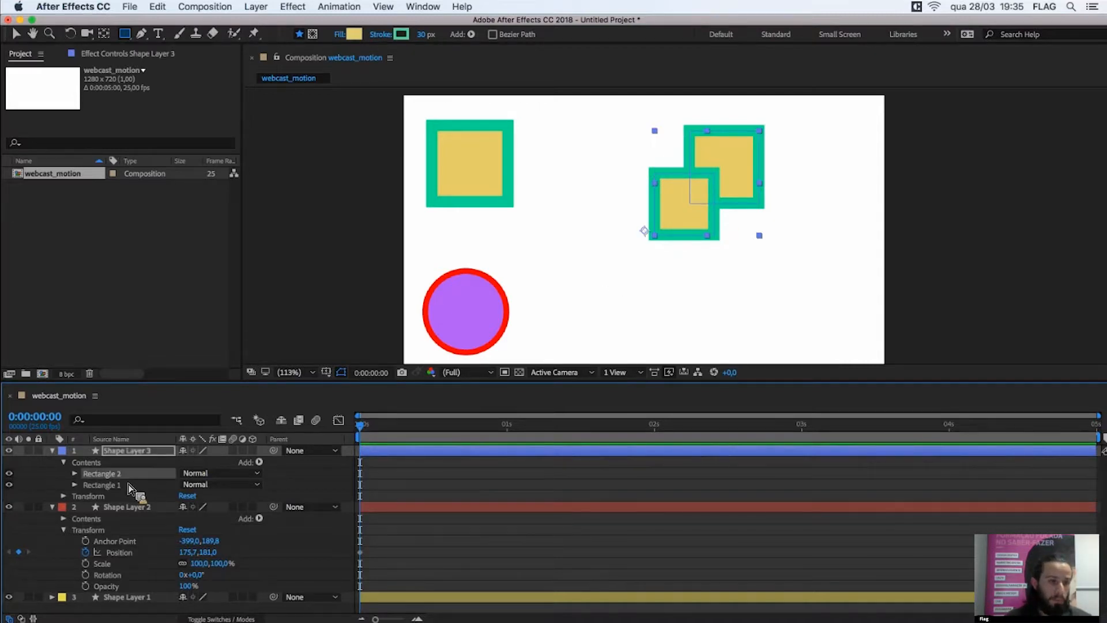
left_click_drag(119, 489, 379, 399)
key("Delete")
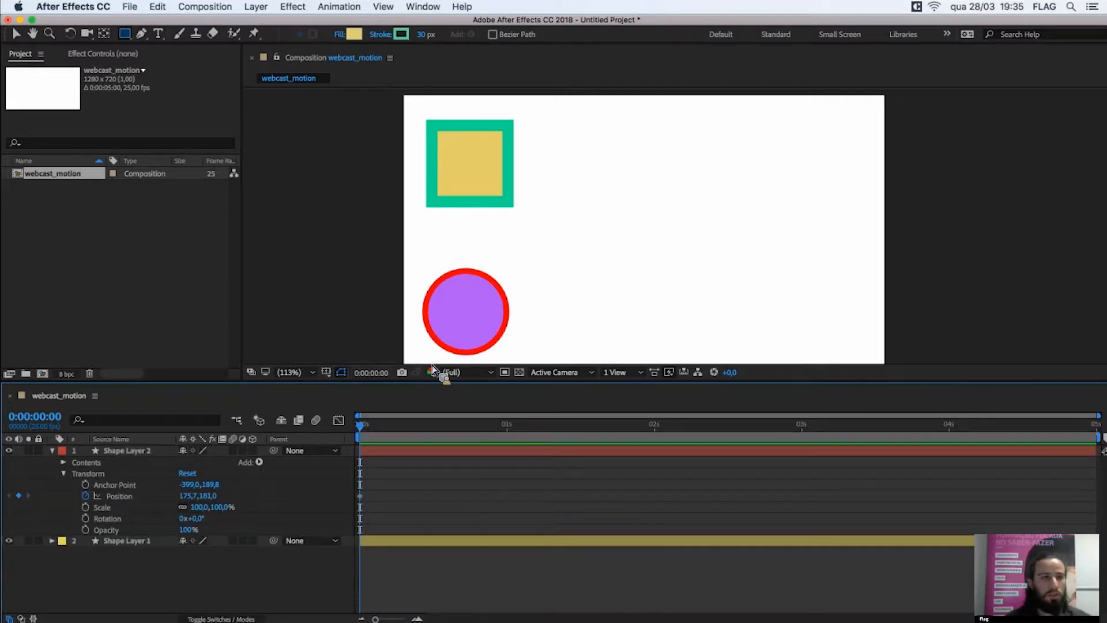
key("v")
left_click(354, 78)
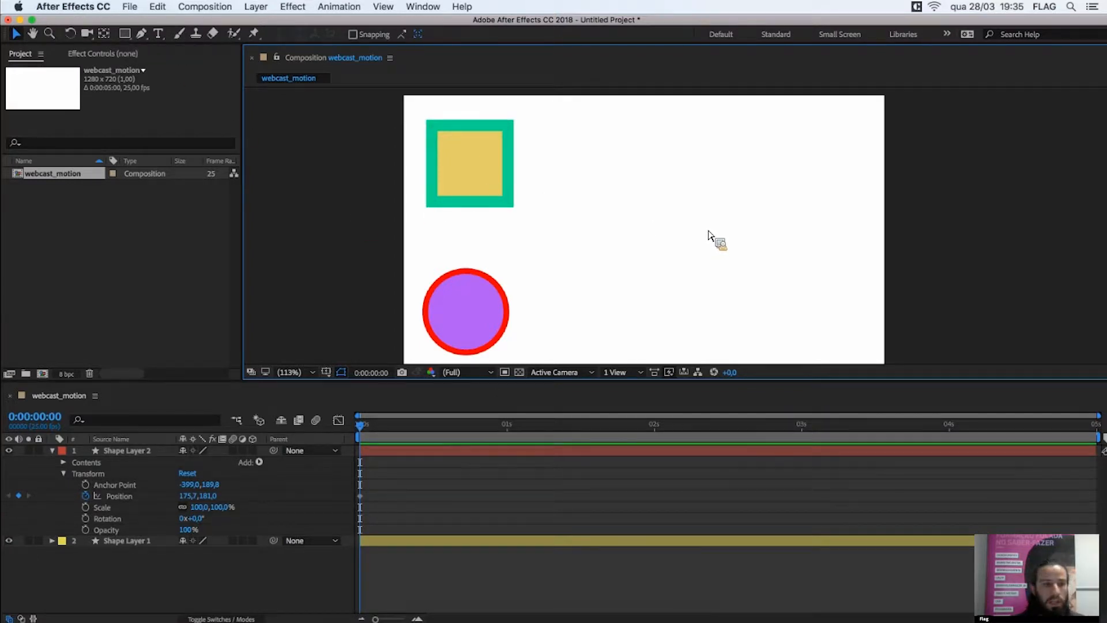
- Nudge the anchor point of Shape Layer 2 away from the square's centre and return it with the Pan Behind tool
left_click(146, 451)
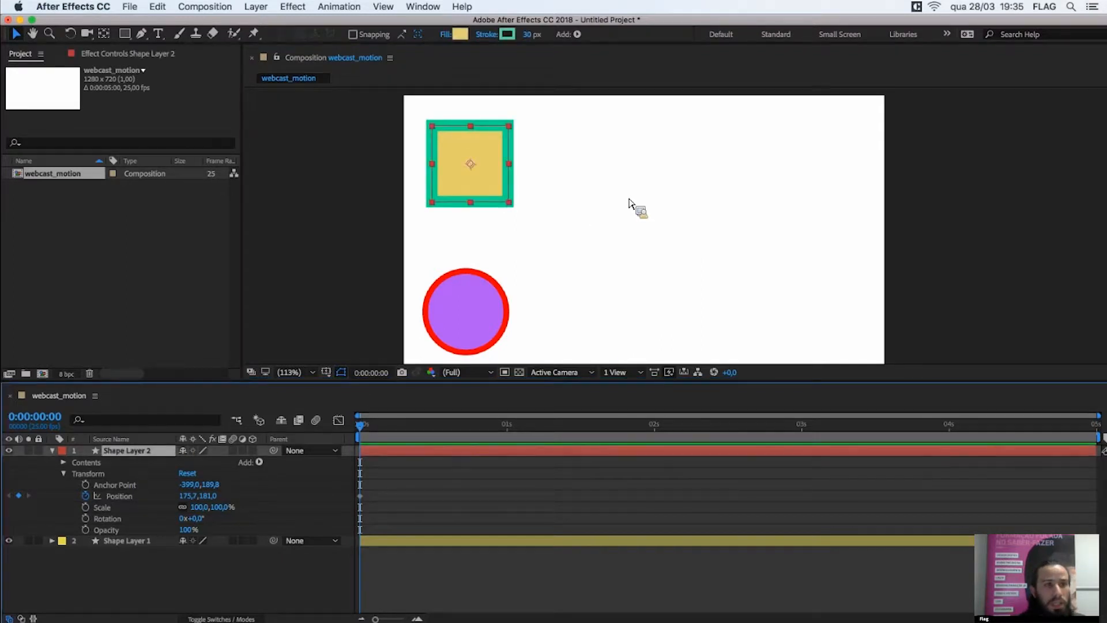
left_click(104, 34)
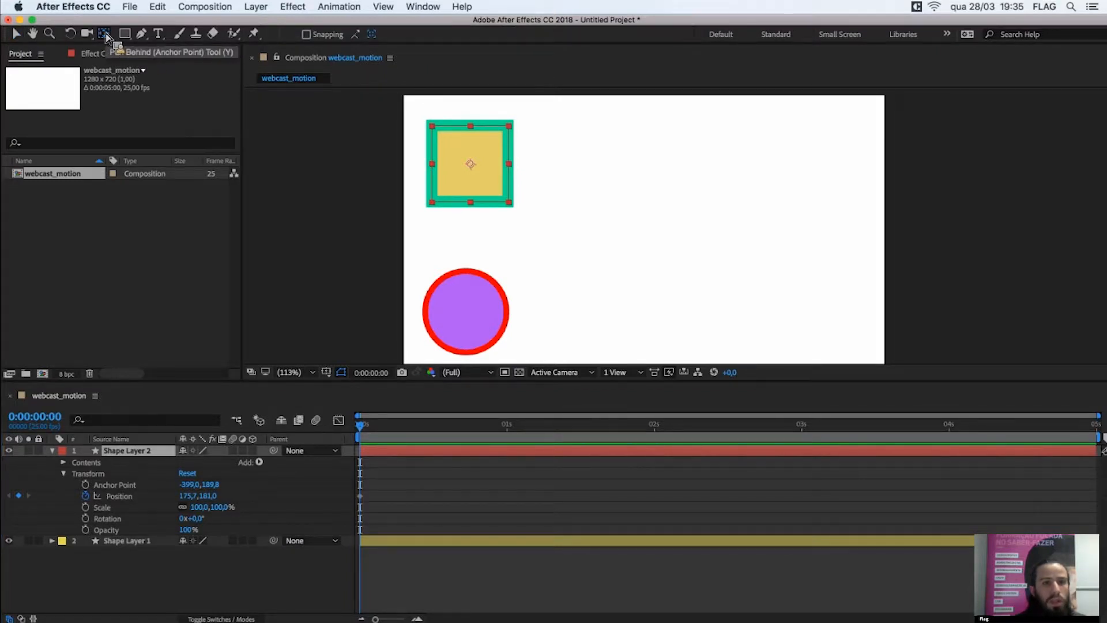
mouse_move(471, 163)
left_mouse_down()
mouse_move(481, 160)
mouse_move(475, 167)
left_mouse_up()
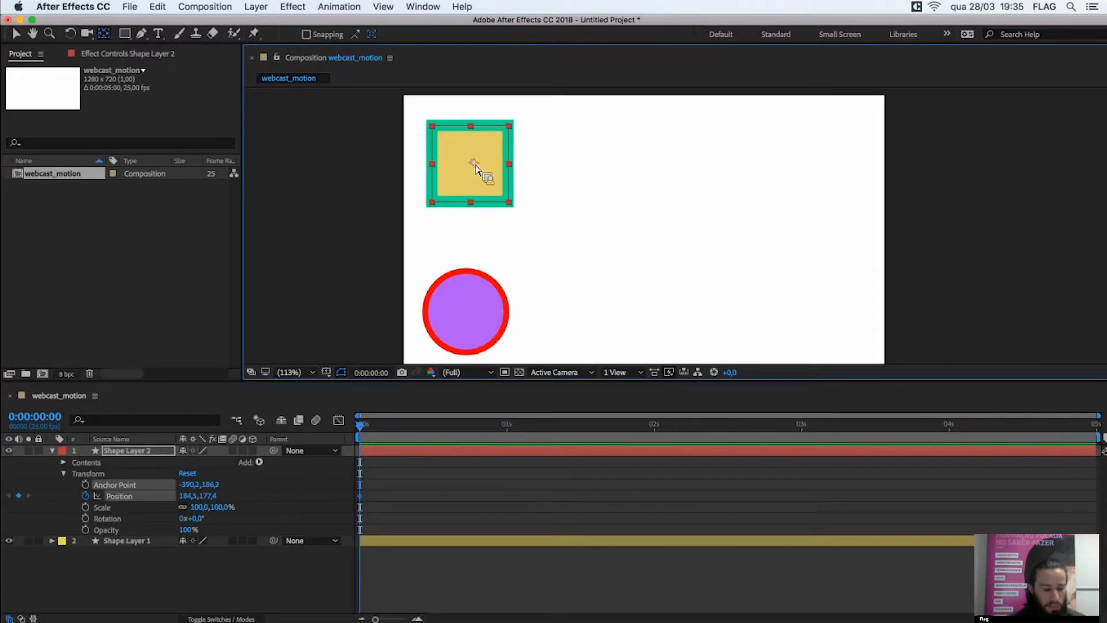
mouse_move(471, 166)
left_mouse_down()
mouse_move(432, 125)
mouse_move(516, 135)
mouse_move(452, 181)
mouse_move(475, 172)
left_mouse_up()
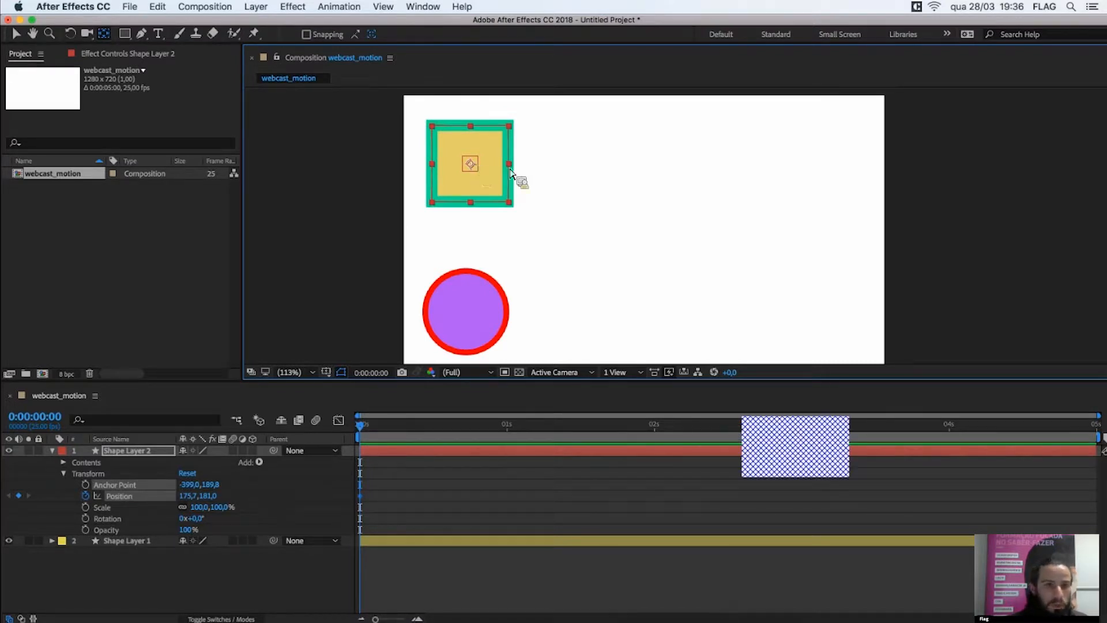
- Select the Position keyframe of Shape Layer 2 at 0:00:00:00 in the timeline
left_click(580, 186)
left_click_drag(581, 184, 359, 507)
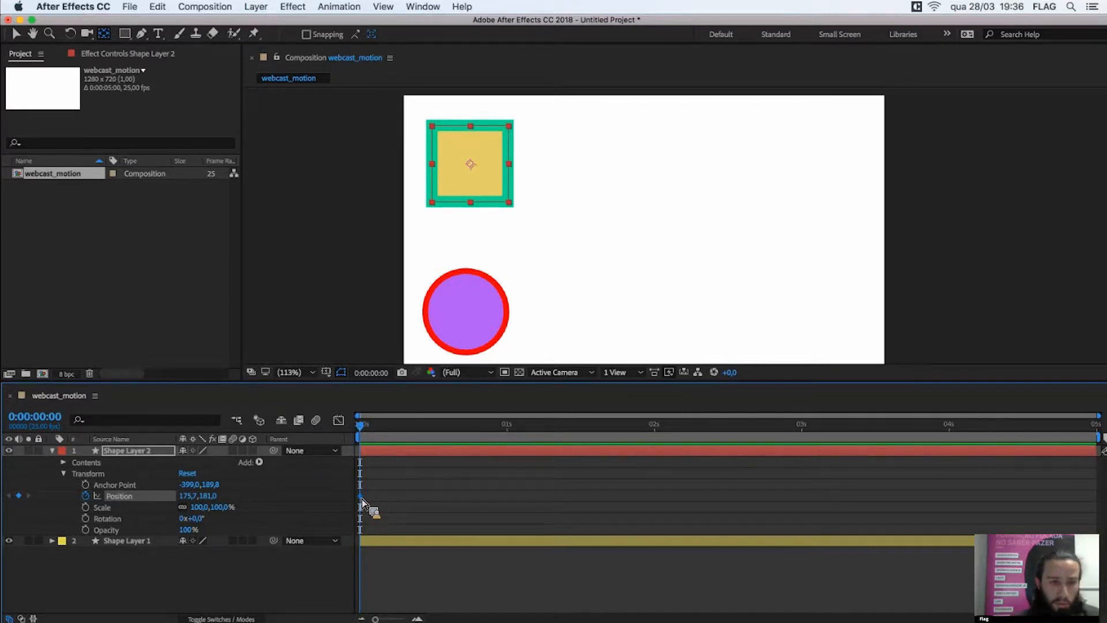
left_click_drag(360, 497, 362, 499)
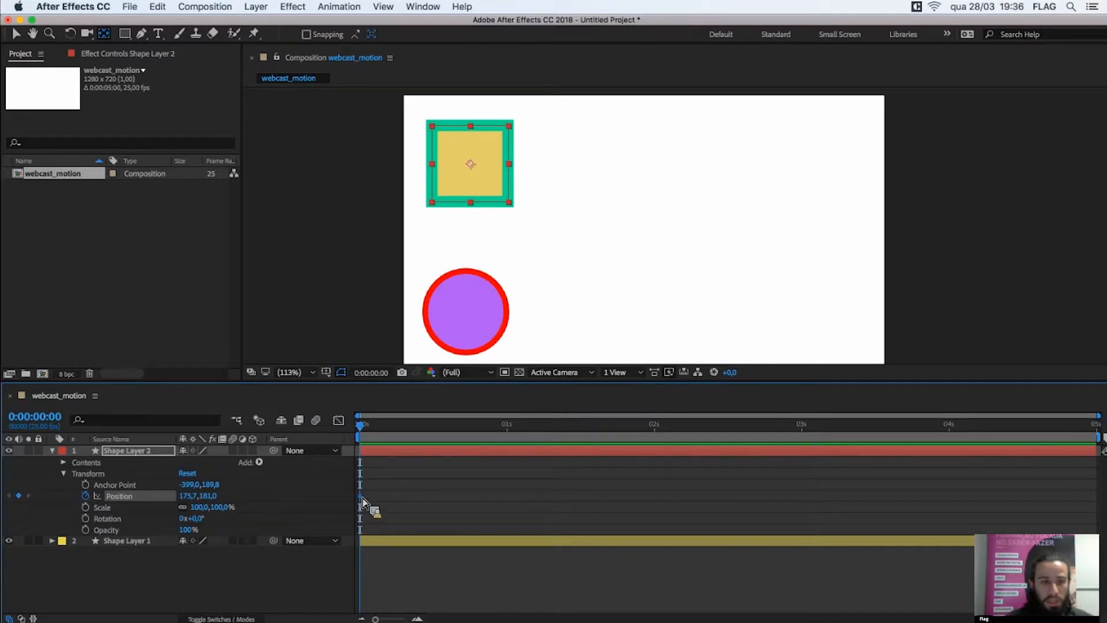
- Add a Position keyframe to Shape Layer 2 at 0:00:02:00 and move the square horizontally to about 1072, 181
left_click_drag(364, 432, 657, 468)
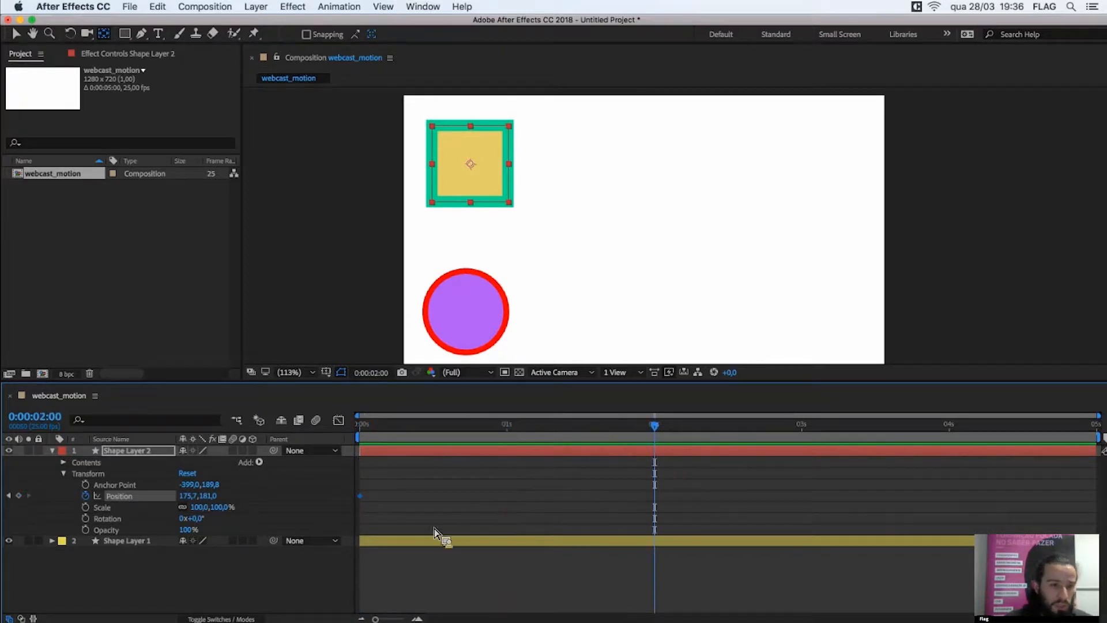
left_click(374, 507)
left_click(360, 496)
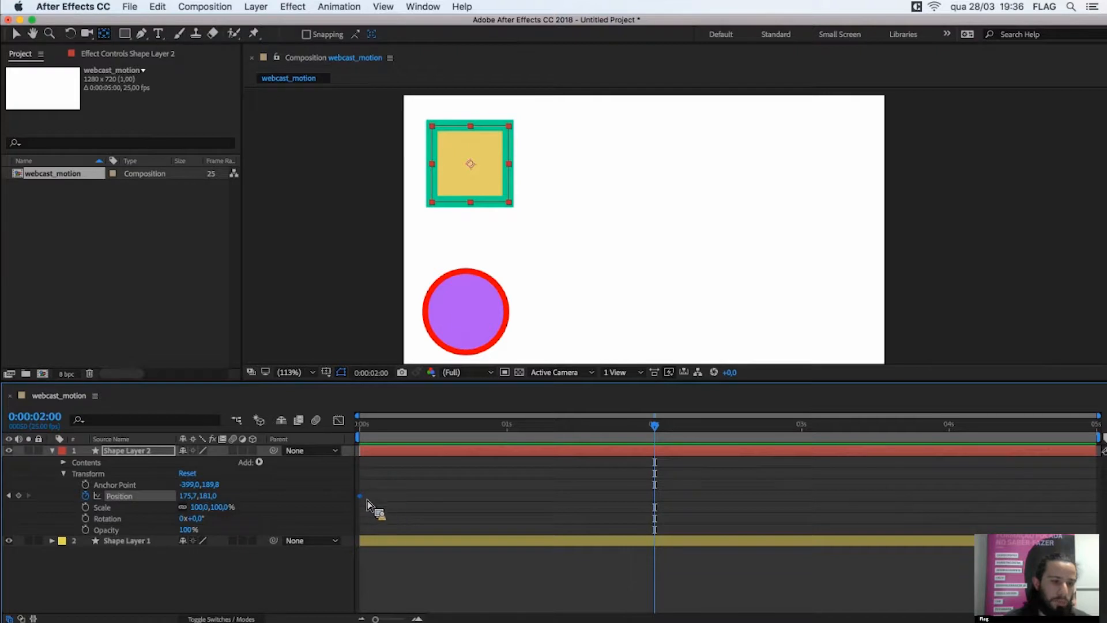
left_click(366, 504)
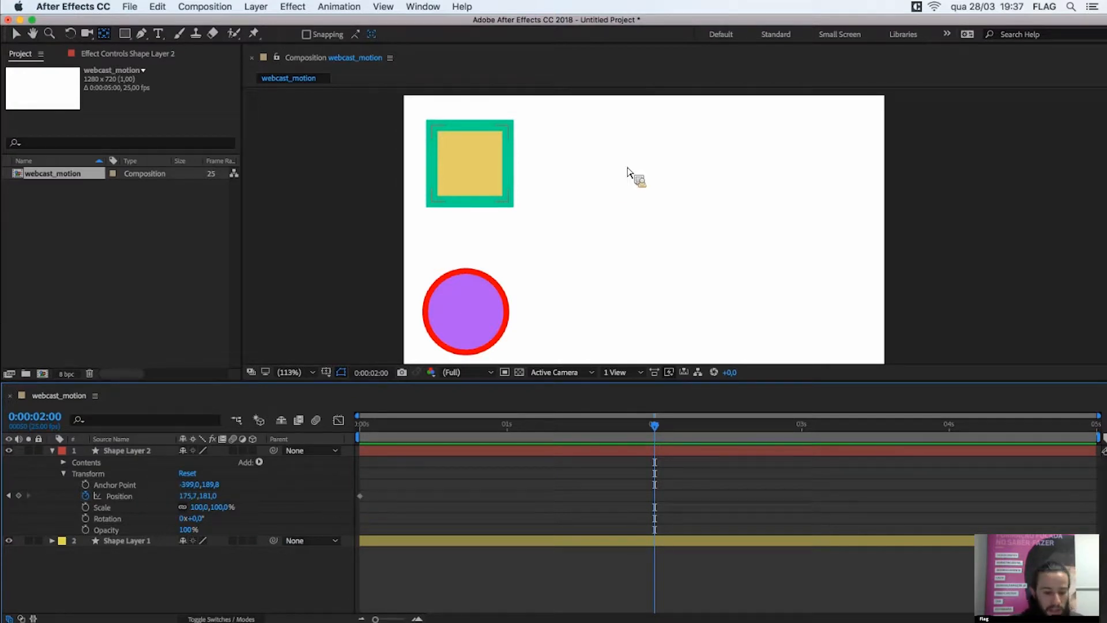
left_click(496, 169)
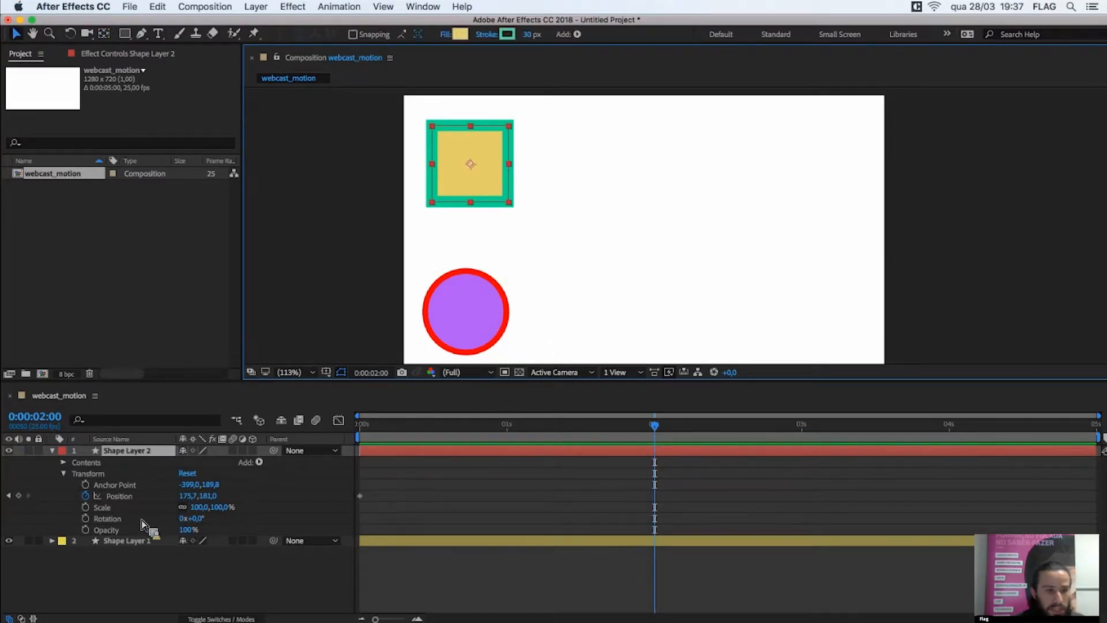
left_click(19, 496)
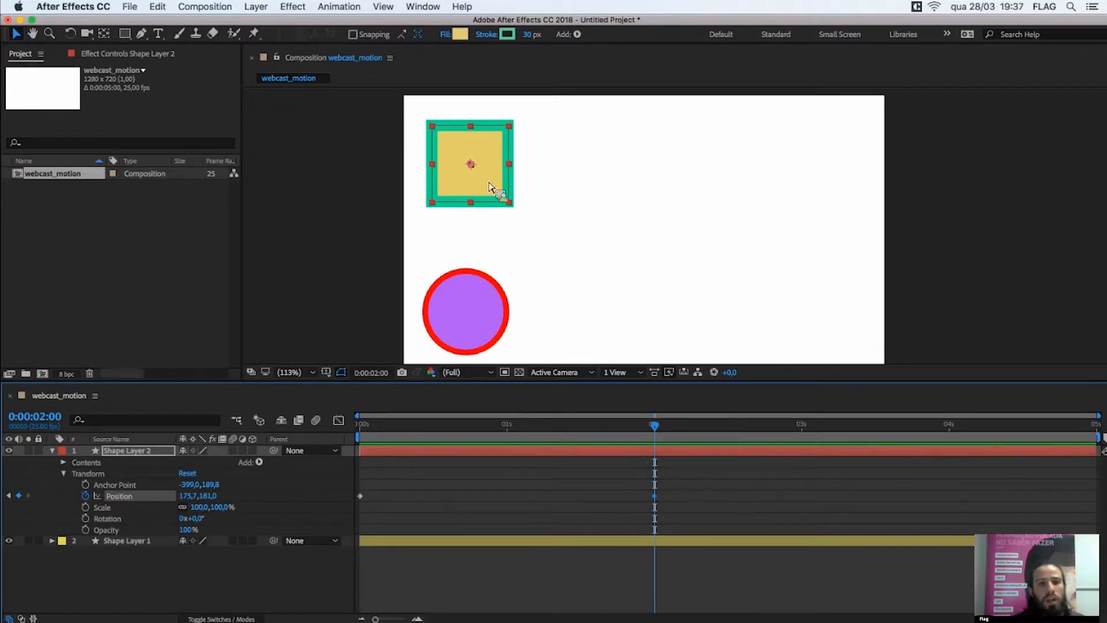
left_click_drag(490, 183, 824, 185)
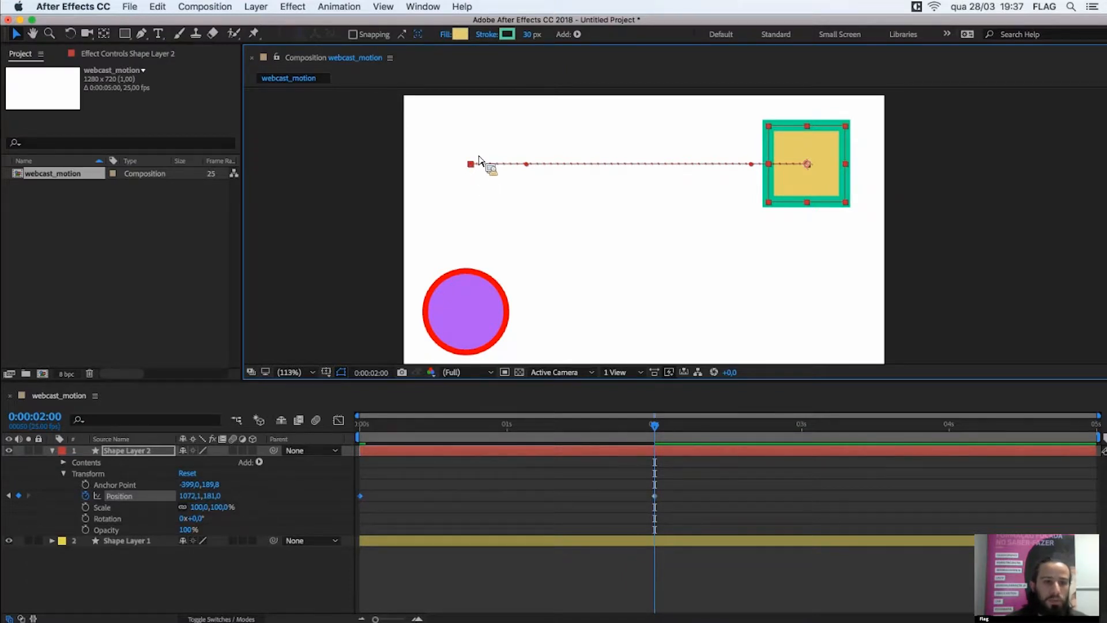
- Compare the square's position at 0:00:00:00 and 0:00:02:00, and preview the motion repeatedly from the start
left_click(358, 433)
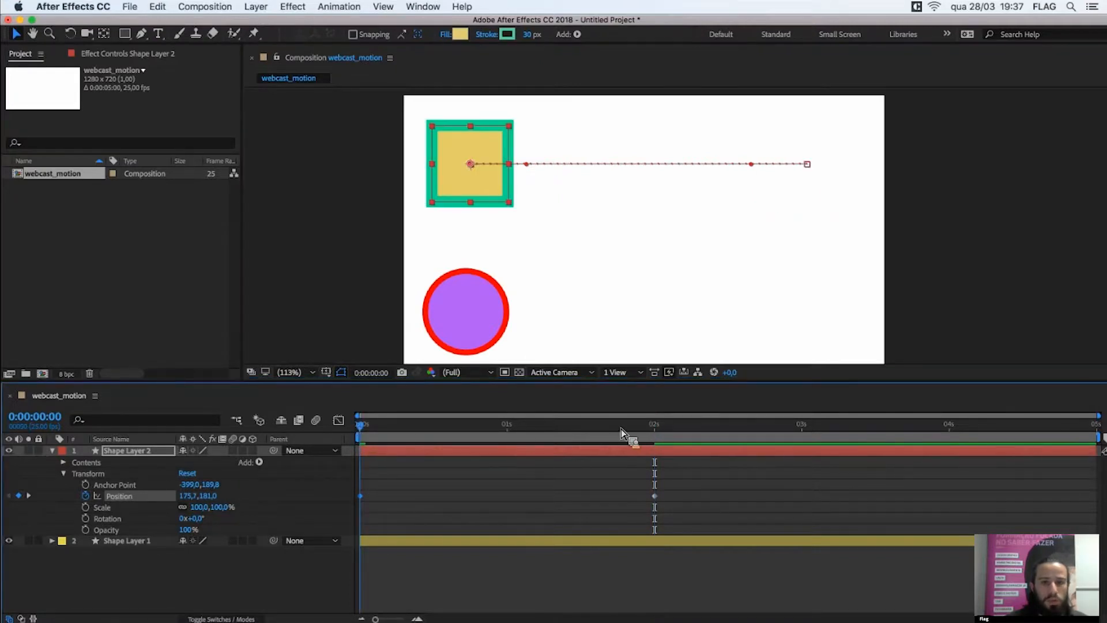
left_click(655, 432)
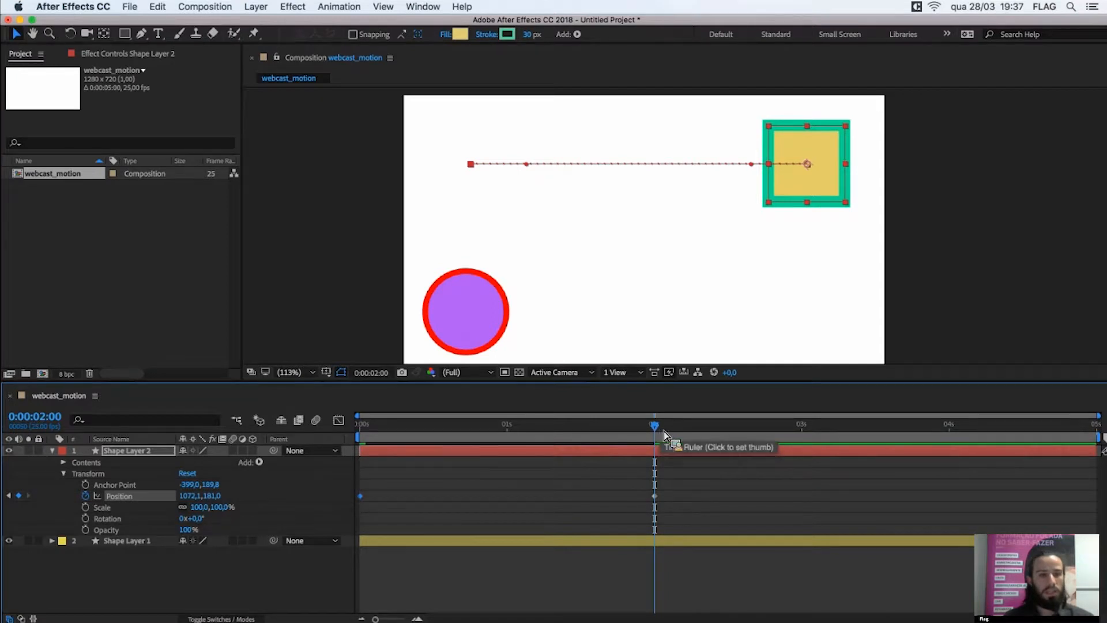
left_click(359, 432)
key("space")
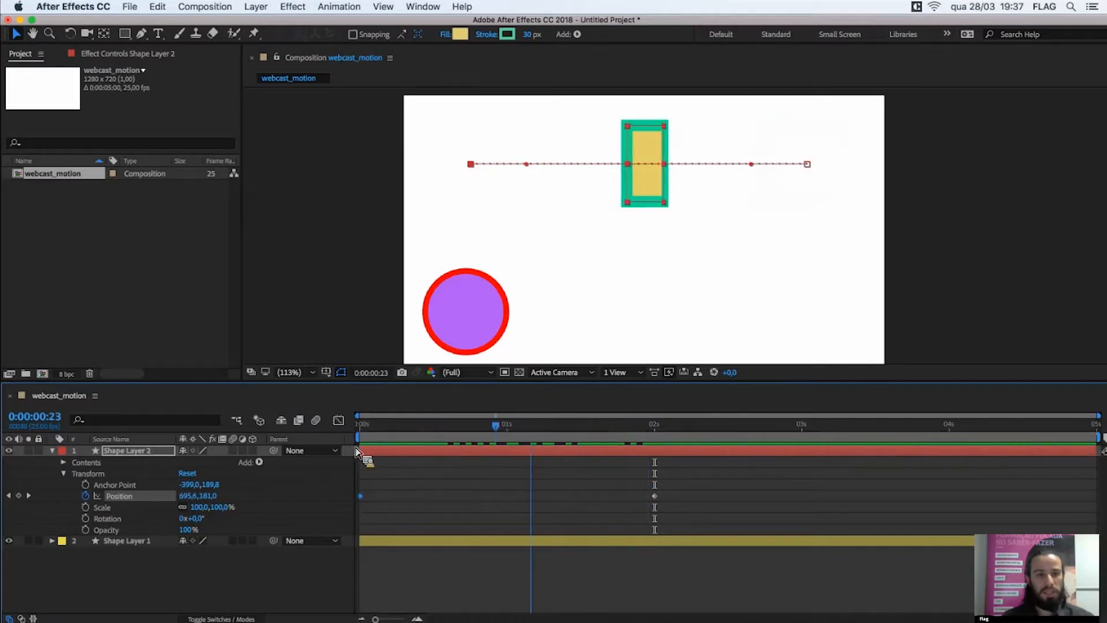
key("space")
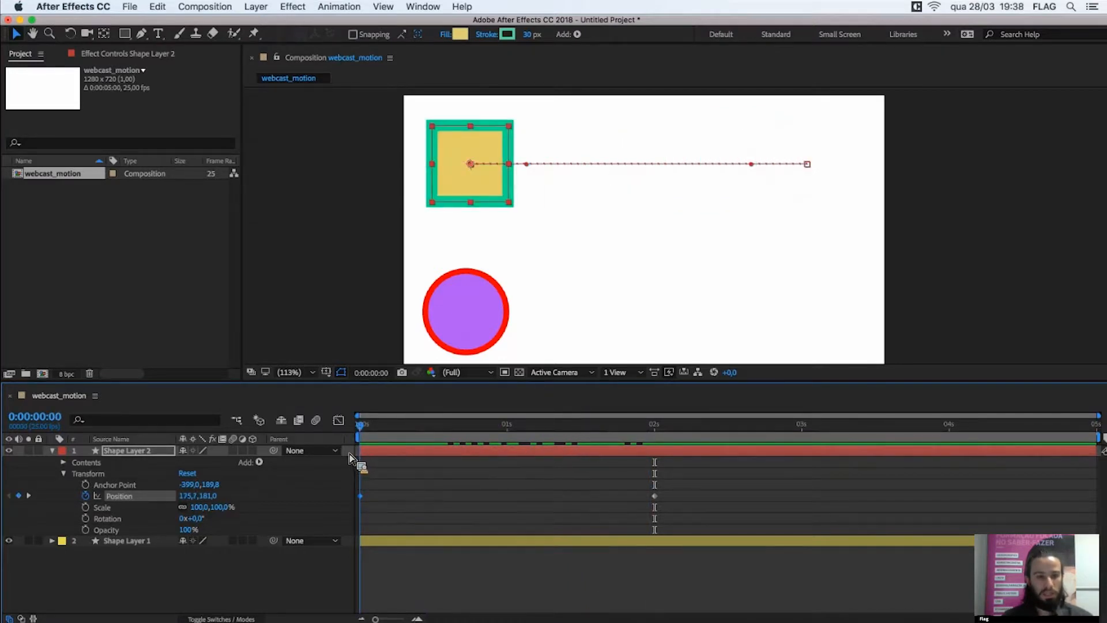
key("space")
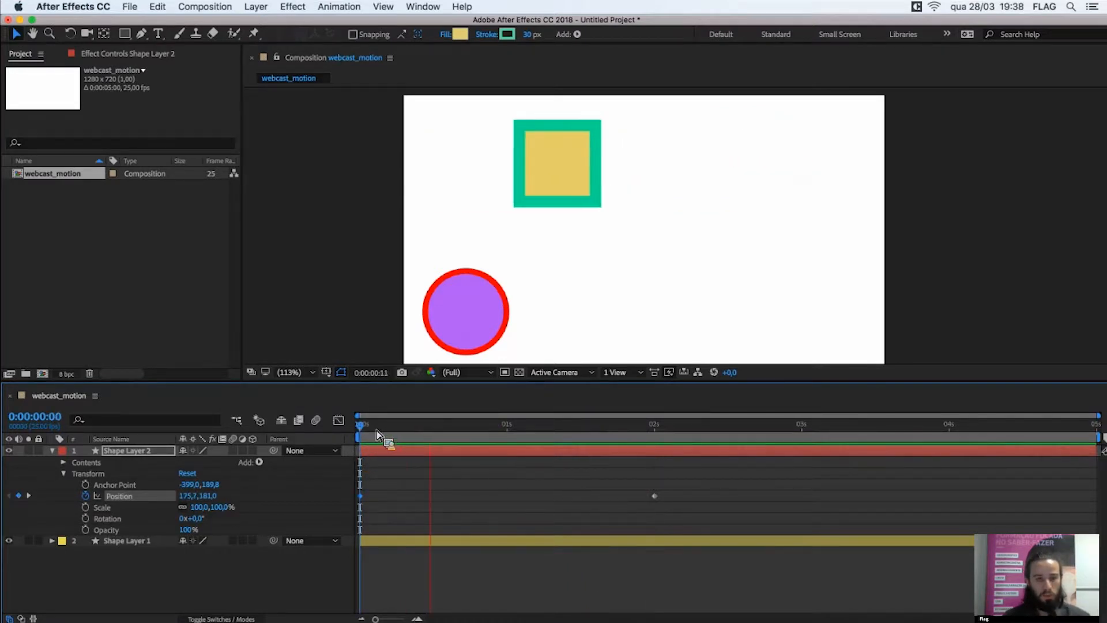
key("space")
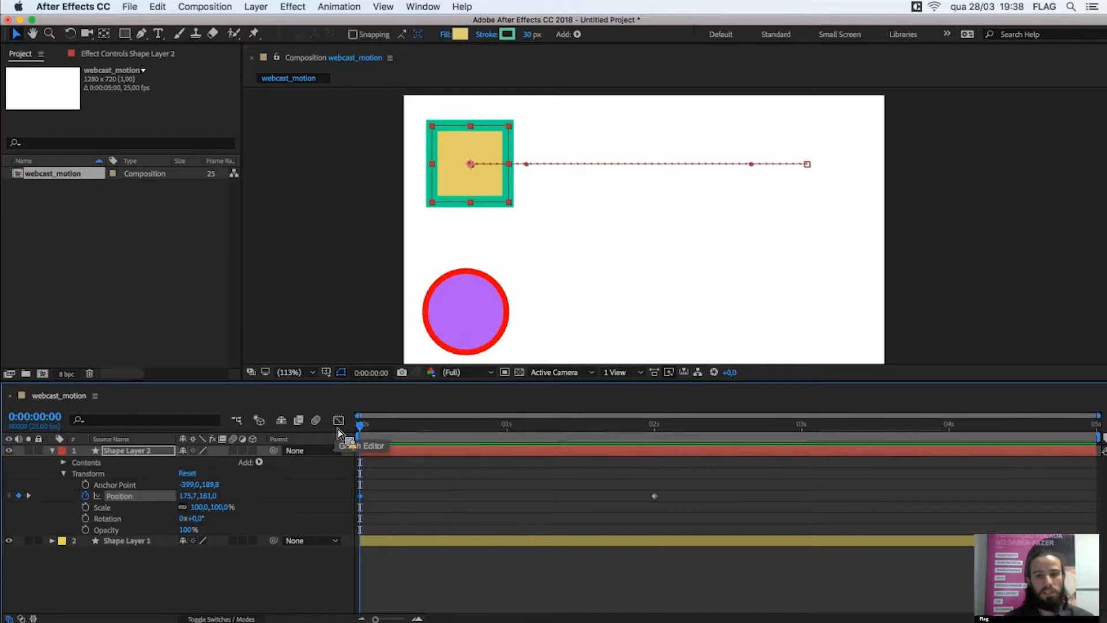
key("space")
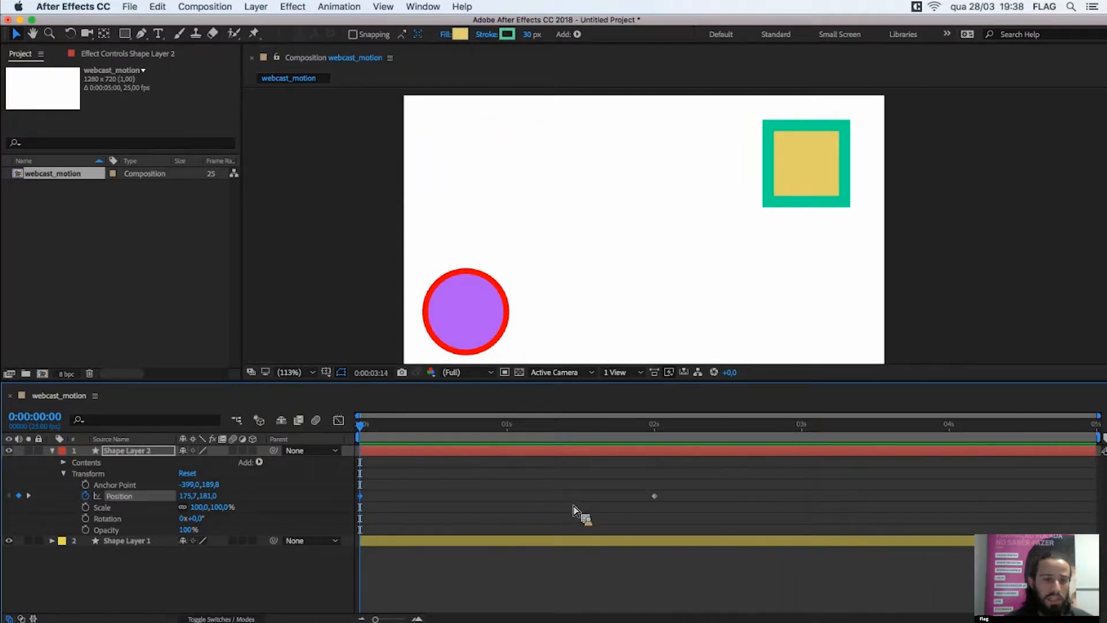
- Return to 0:00:00:00 and select both Position keyframes of Shape Layer 2, clearing the selection once they are examined
left_click(477, 425)
left_click(361, 434)
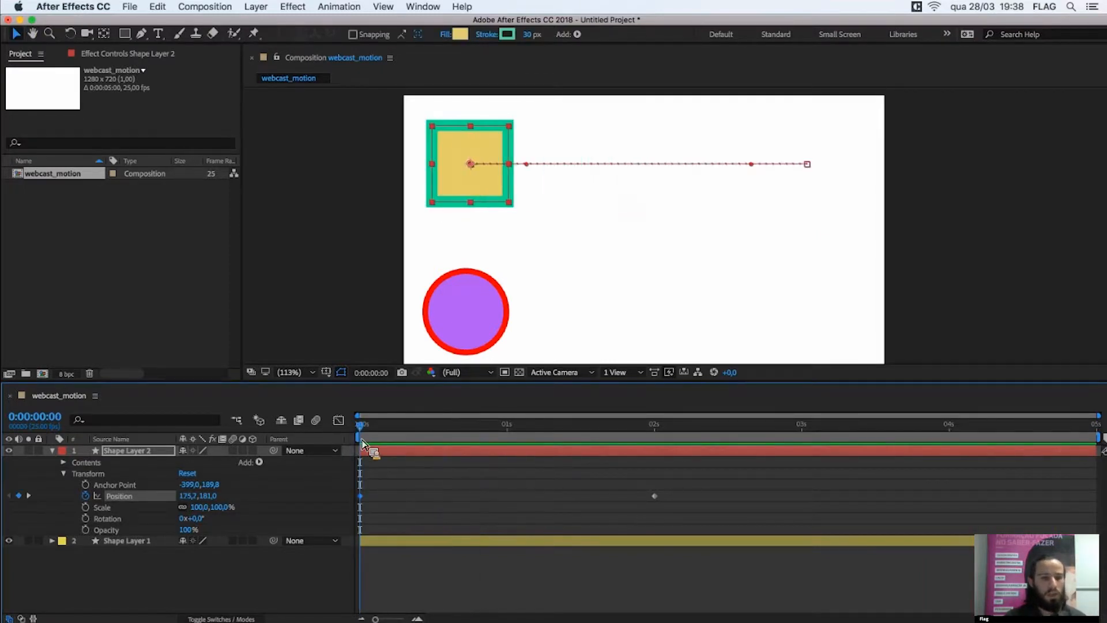
left_click_drag(675, 474, 346, 506)
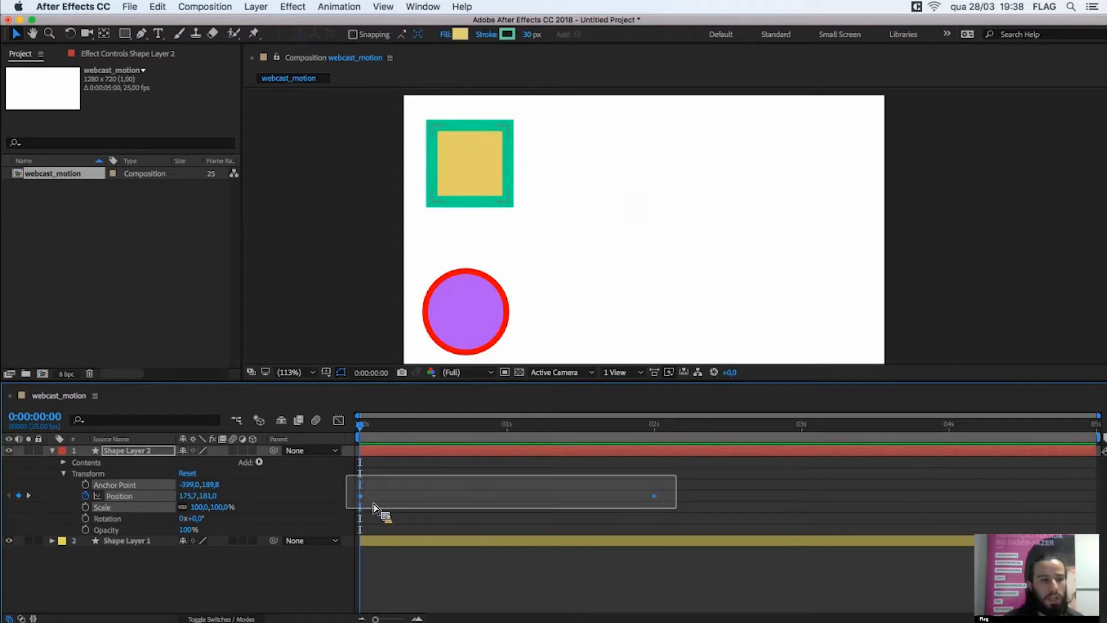
left_click(545, 497)
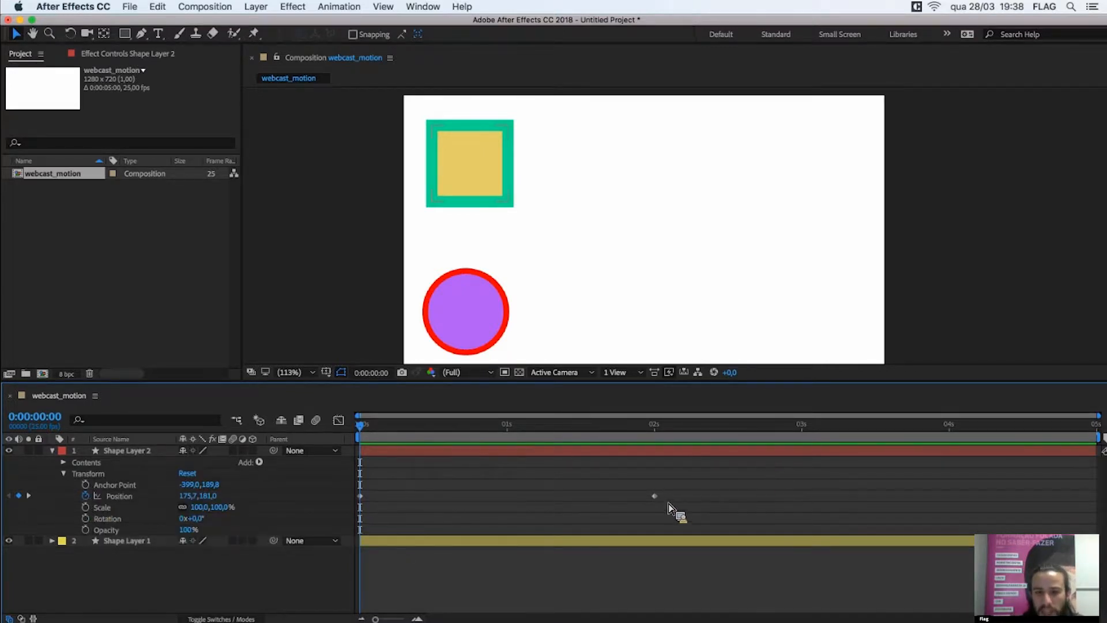
- Move Shape Layer 2's second Position keyframe to 0:00:04:00 and preview the slower motion from the start
left_click_drag(656, 499, 726, 500)
left_click_drag(824, 498, 245, 465)
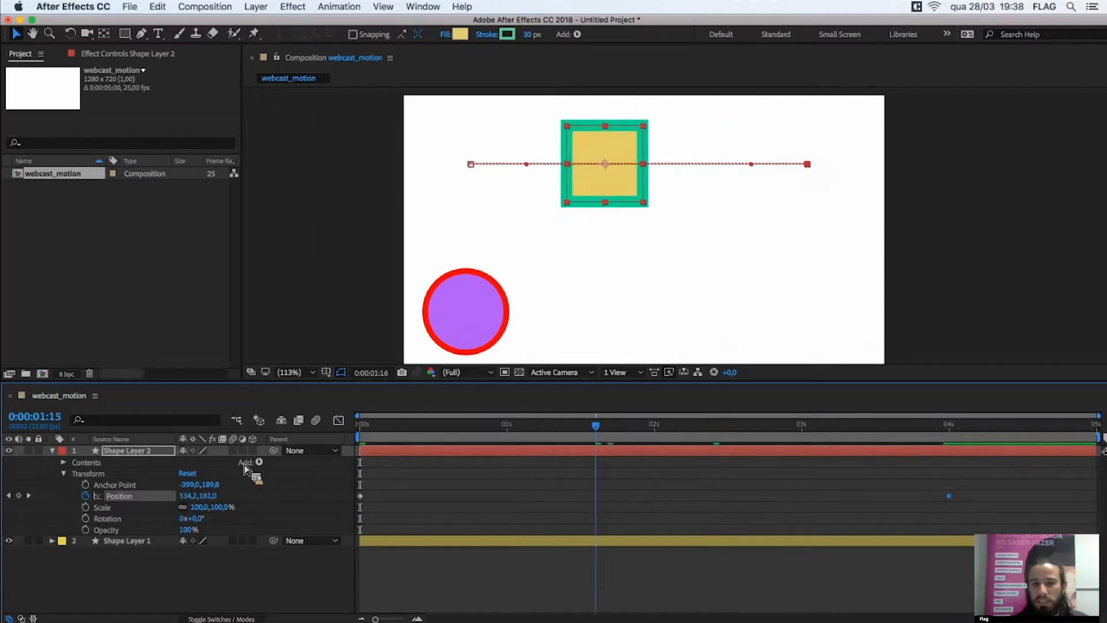
key("Home")
key("space")
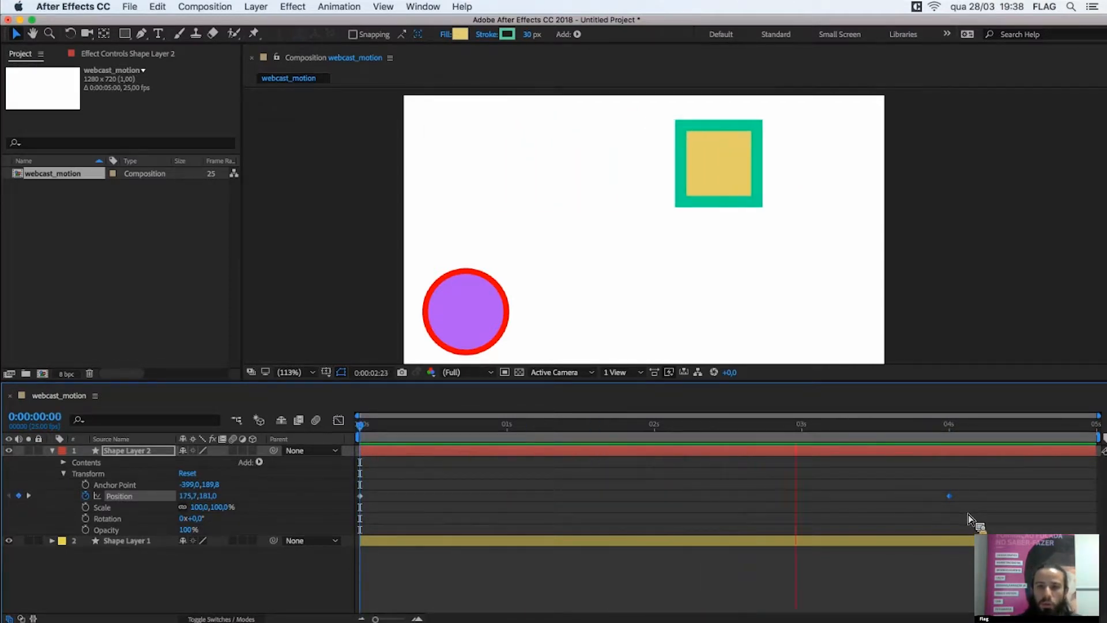
left_click(952, 431)
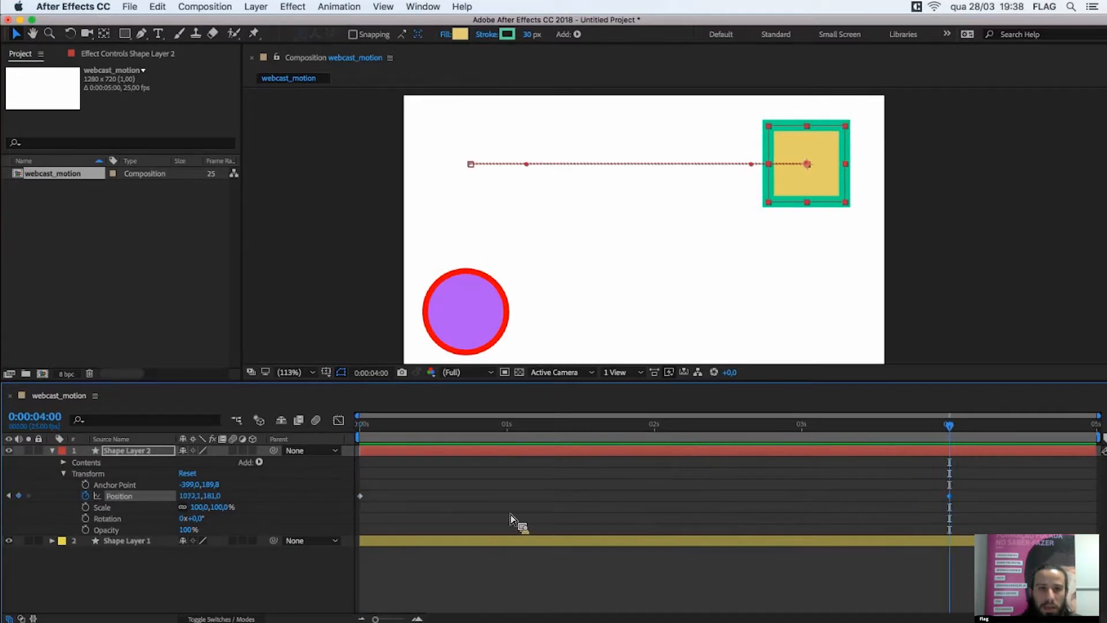
- Try to shift both Position keyframes of Shape Layer 2 two seconds earlier together, and undo the shift
left_click_drag(351, 511, 952, 479)
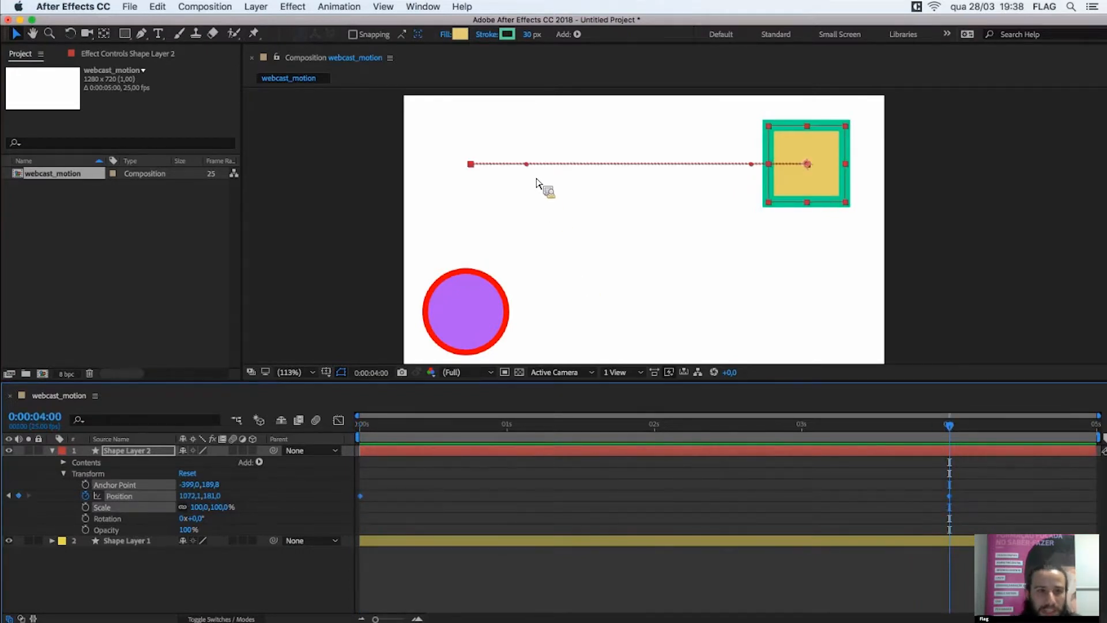
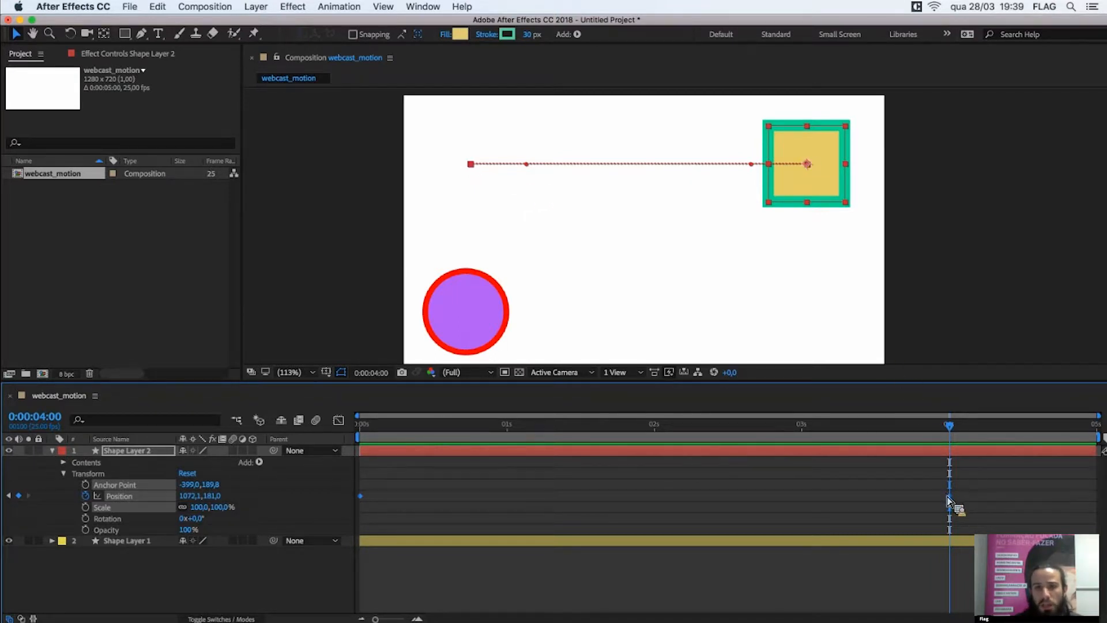
left_click_drag(949, 497, 660, 495)
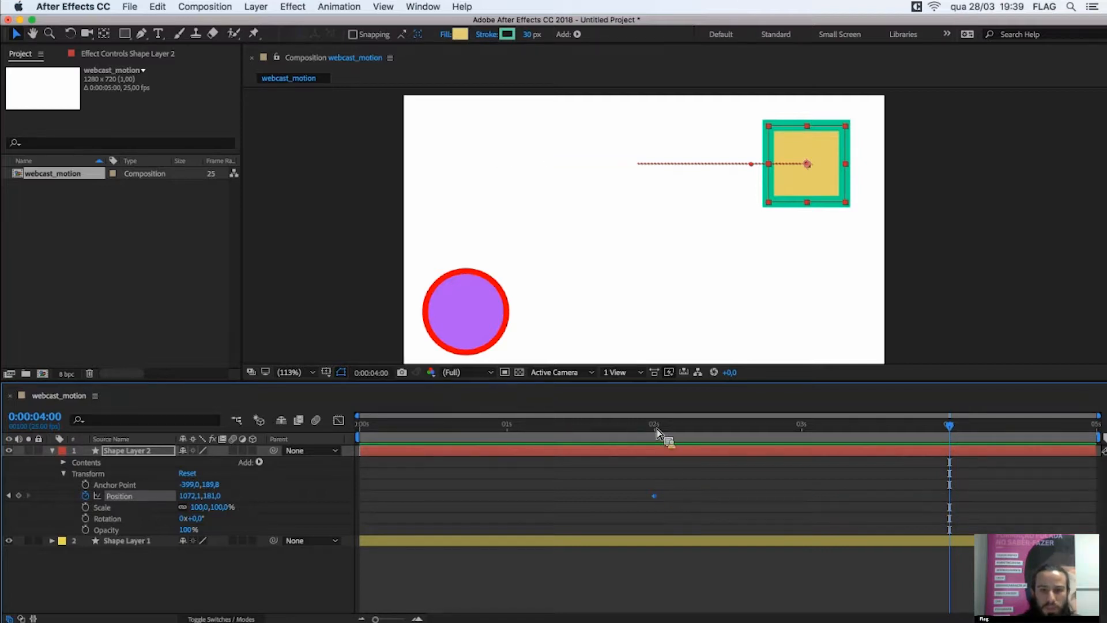
key("super+z")
- Move Shape Layer 2's second Position keyframe to 0:00:01:00 and preview the faster motion
left_click_drag(975, 475, 512, 507)
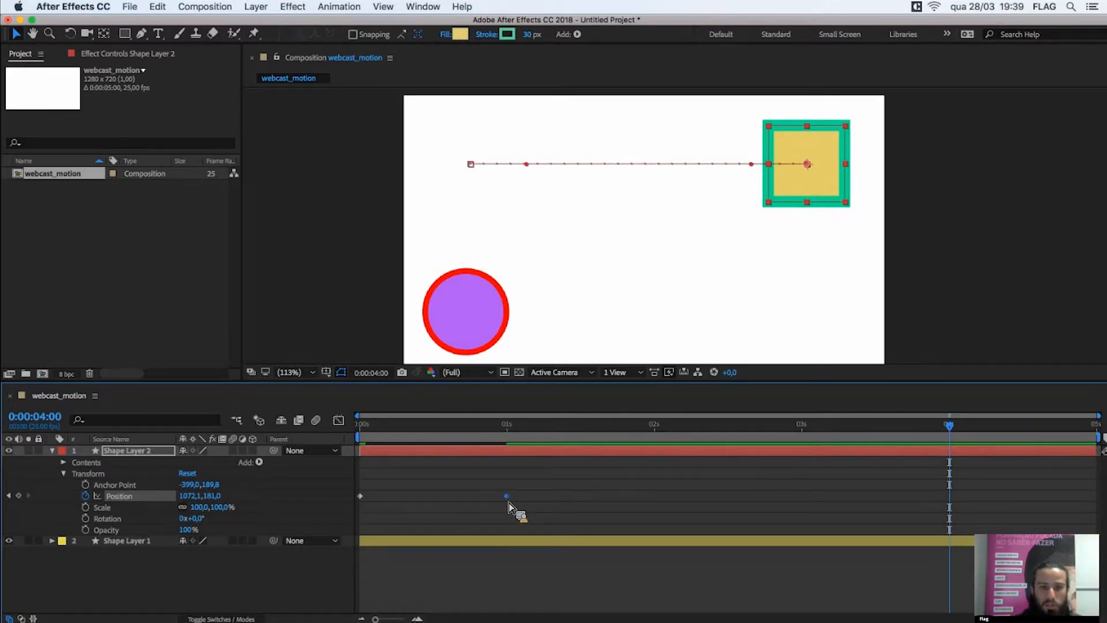
left_click(507, 432)
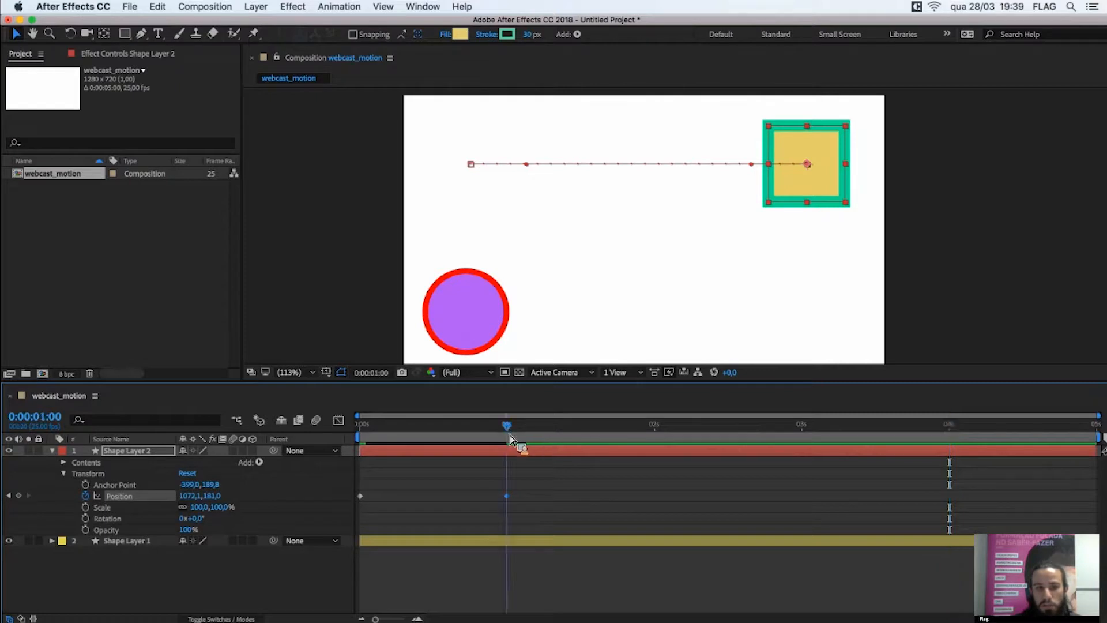
left_click_drag(500, 431, 507, 462)
mouse_move(393, 462)
left_mouse_down()
mouse_move(356, 466)
mouse_move(388, 466)
left_mouse_up()
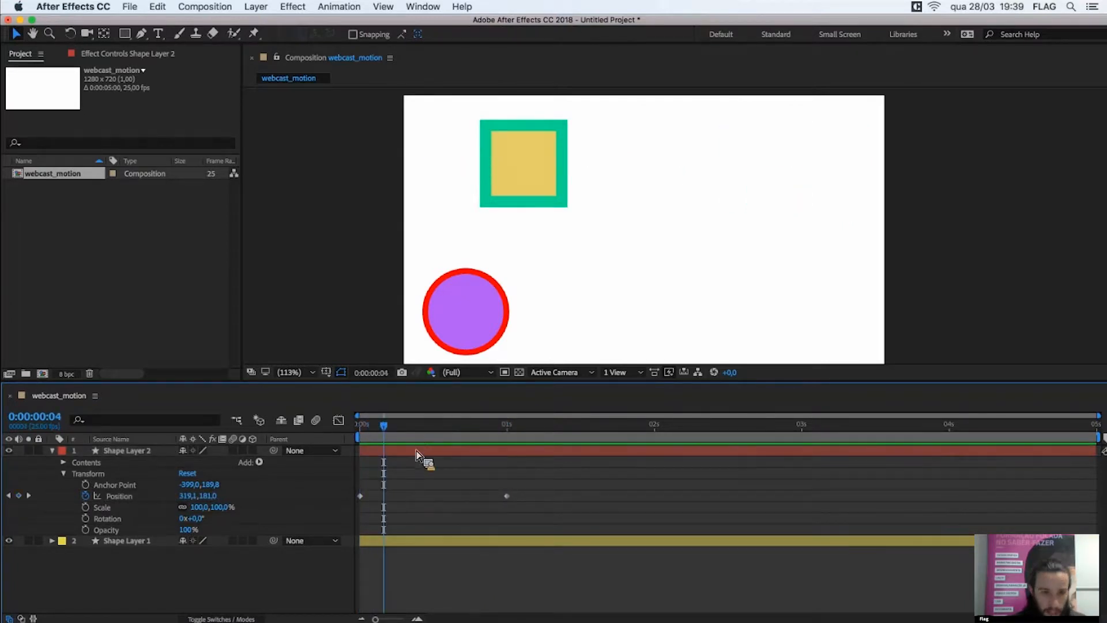
key("space")
- Move Shape Layer 2's second Position keyframe to 0:00:02:00 and return to the start of the composition
left_click(510, 498)
left_click_drag(506, 496, 662, 511)
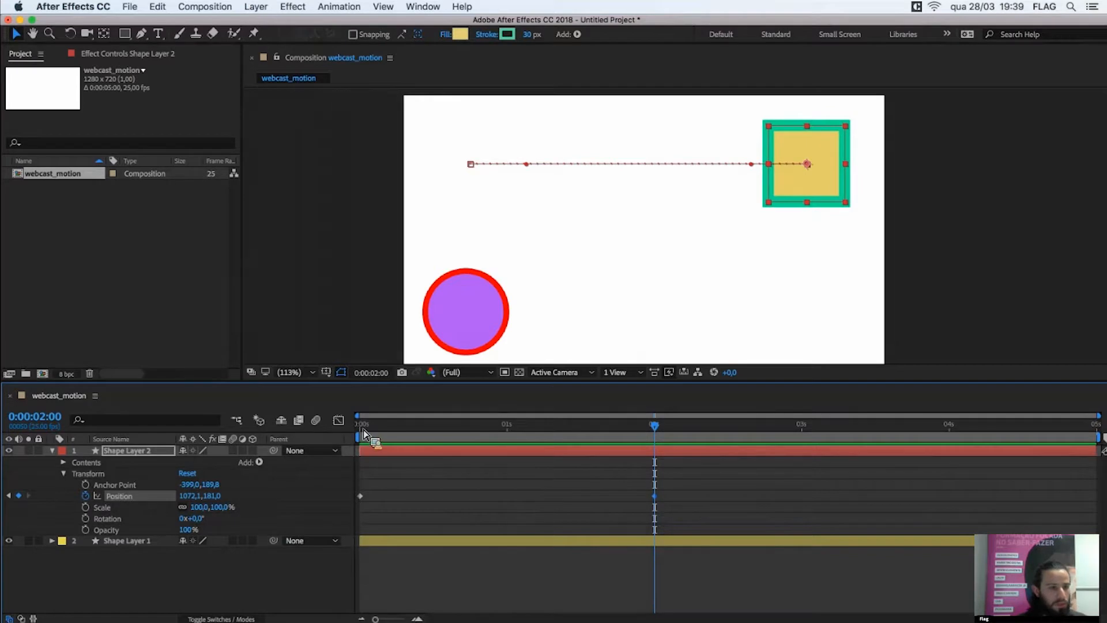
key("Home")
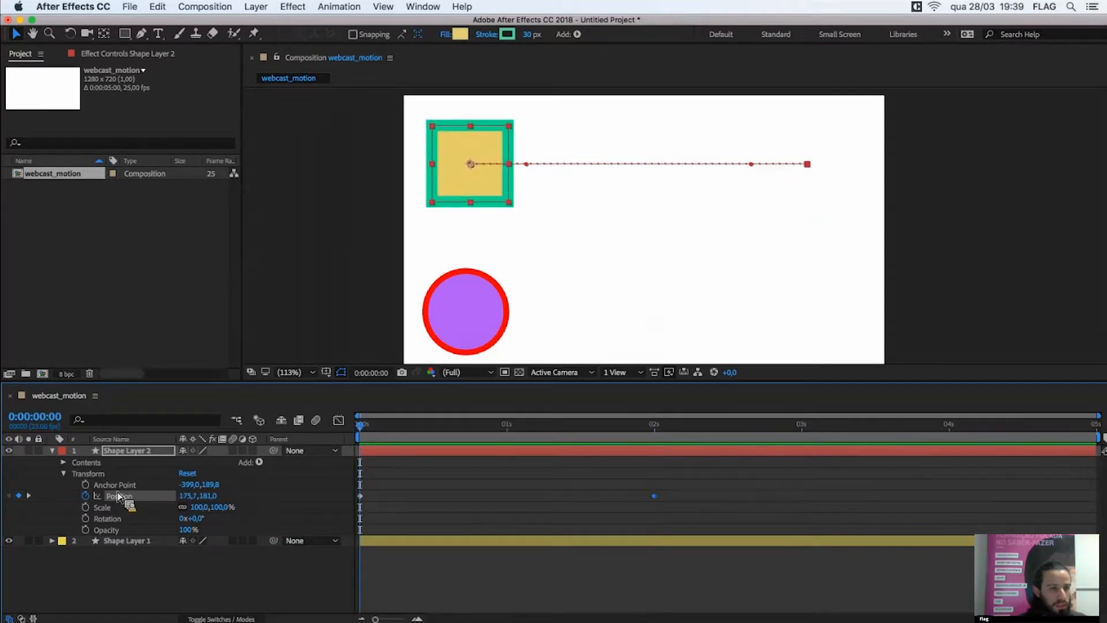
- Keyframe Shape Layer 2's Rotation at 0:00:00:00 and set it to one full turn (1x+0,0°) at 0:00:02:00
left_click(86, 518)
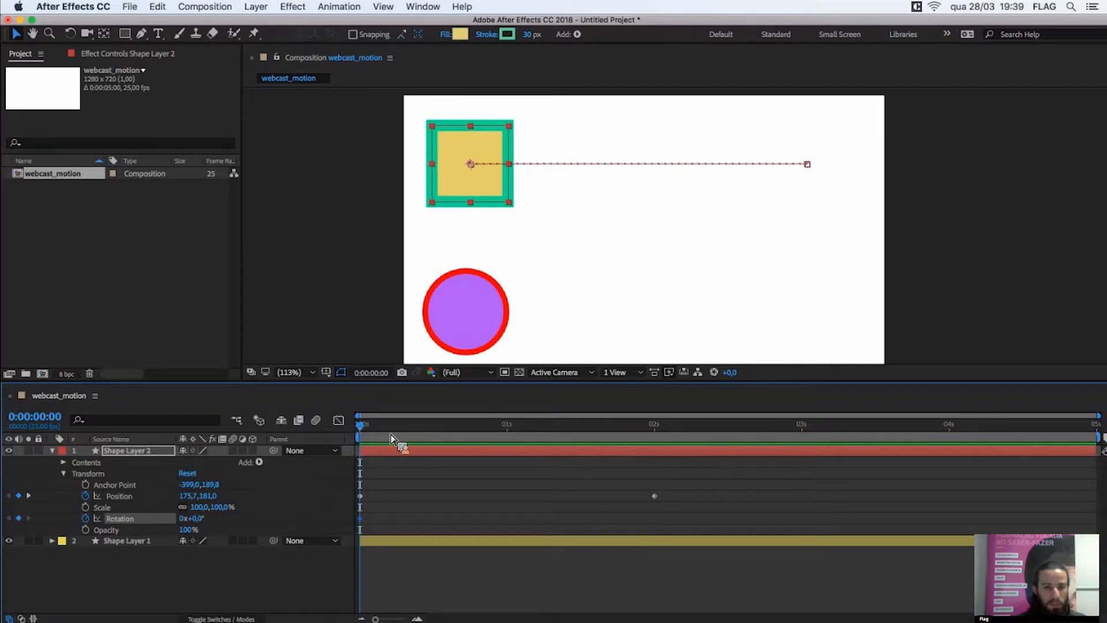
left_click_drag(360, 425, 654, 426)
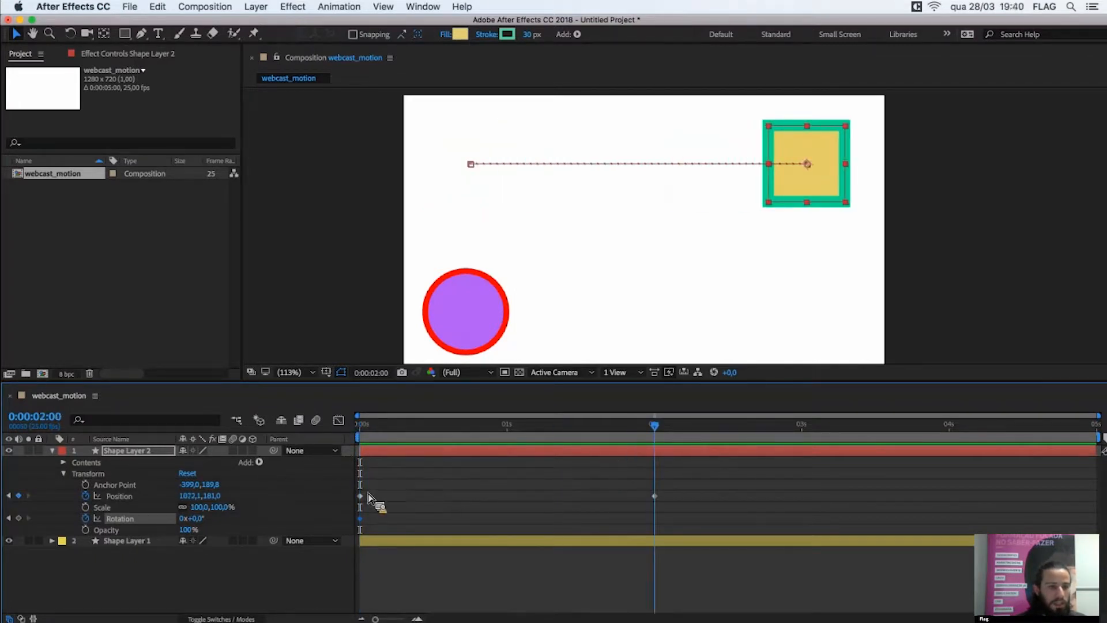
mouse_move(195, 519)
left_mouse_down()
mouse_move(185, 518)
mouse_move(383, 536)
mouse_move(202, 525)
mouse_move(344, 525)
mouse_move(455, 548)
mouse_move(202, 548)
mouse_move(196, 522)
mouse_move(210, 525)
mouse_move(184, 529)
left_mouse_up()
key("super+z")
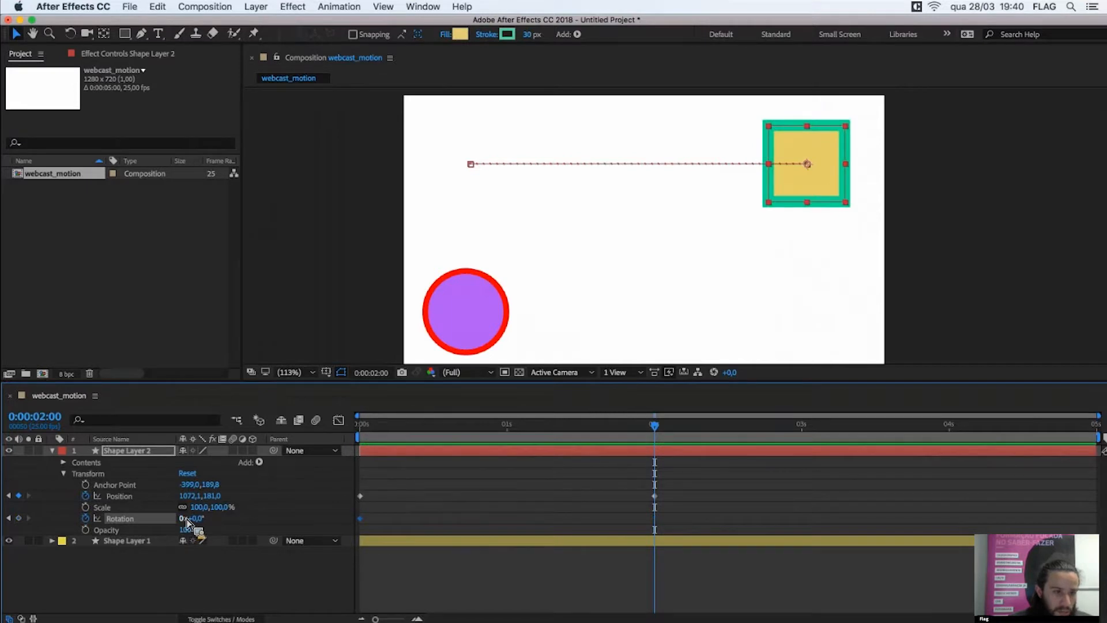
key("super+shift+a")
left_click(183, 517)
type("1")
key("Return")
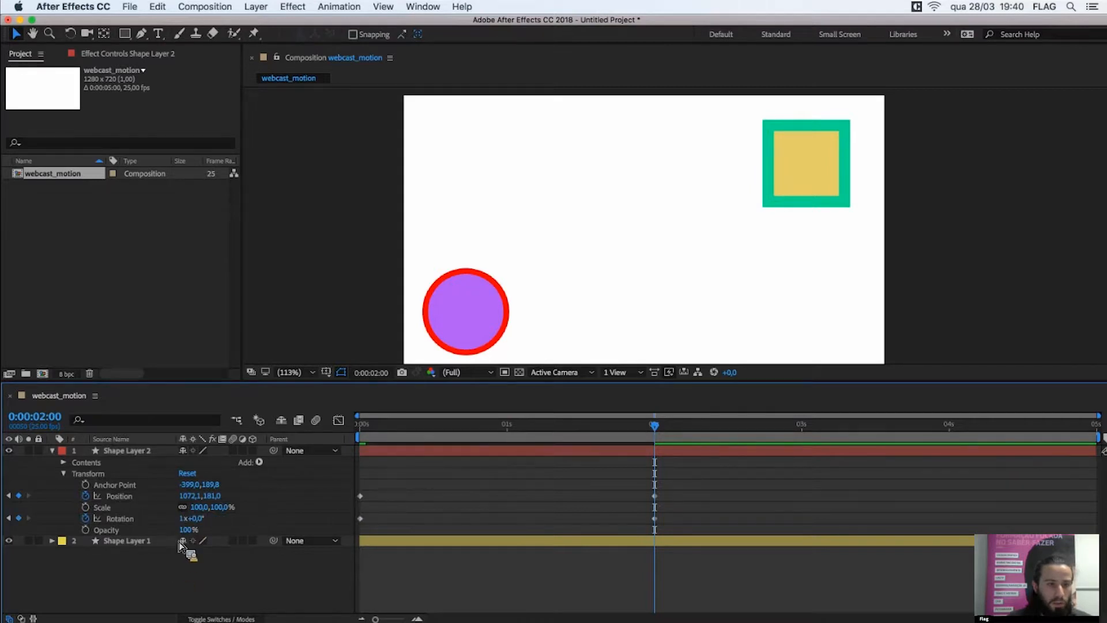
- Preview the square's combined movement and rotation from the start, and return to 0:00:00:00
left_click(360, 427)
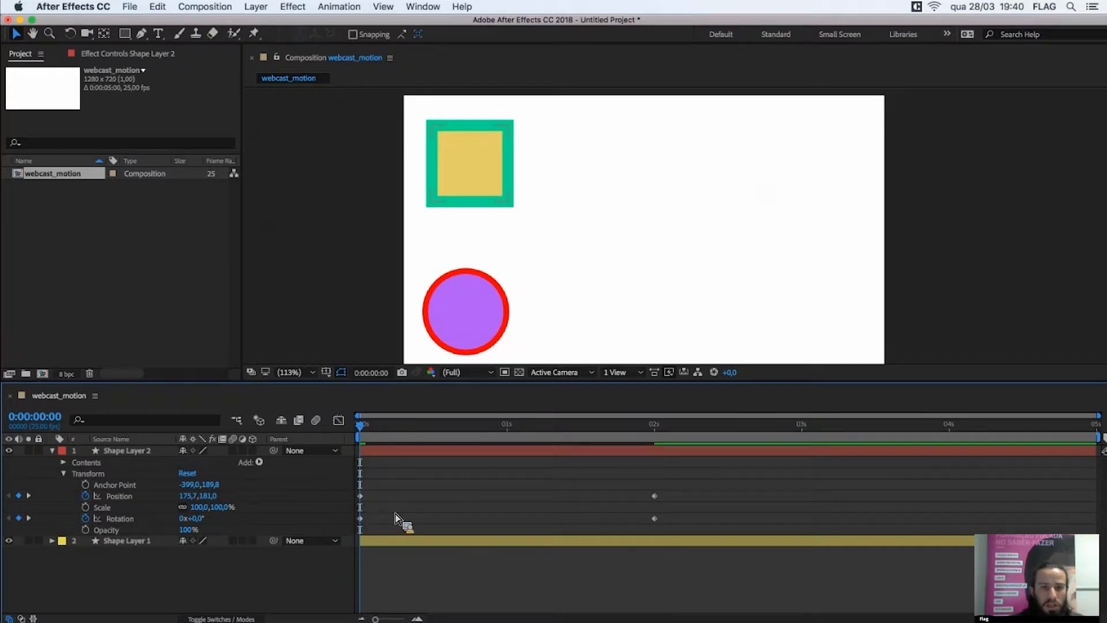
key("space")
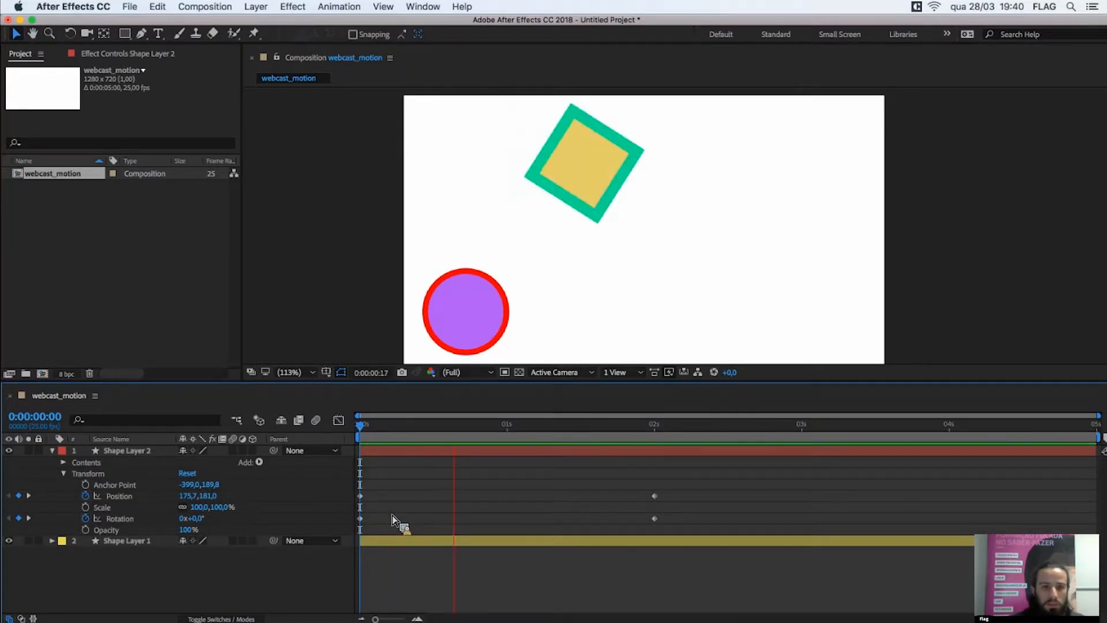
left_click_drag(611, 427, 317, 437)
key("space")
left_click(383, 430)
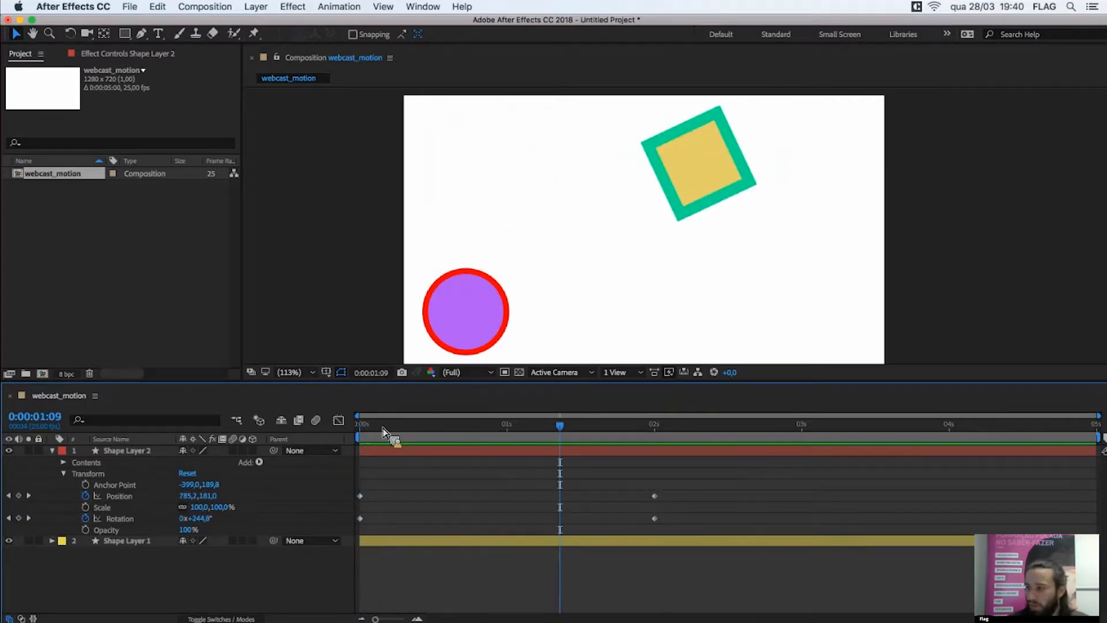
key("Home")
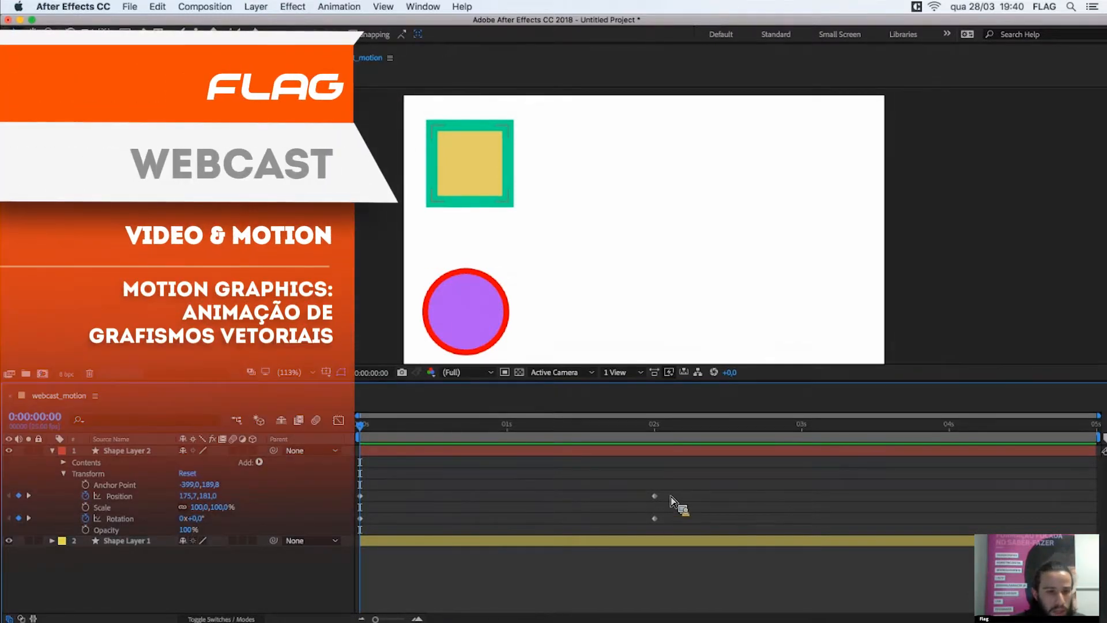
- Shift Shape Layer 2's Rotation keyframes to start at about 0:00:00:15, and move the last one to about 0:00:01:04
left_click_drag(675, 485, 378, 500)
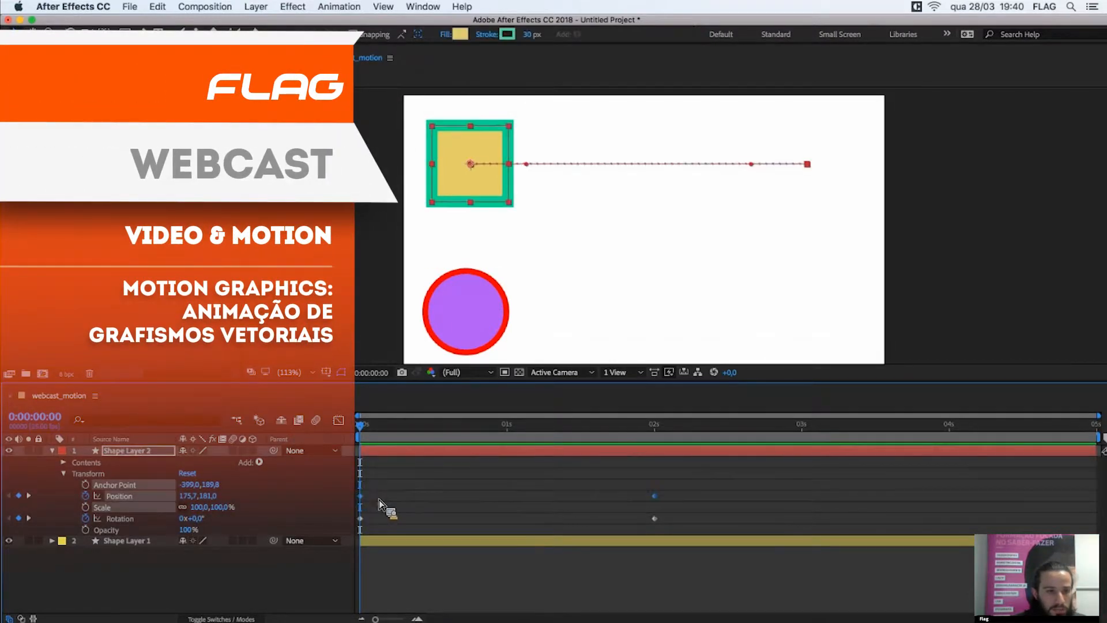
left_click_drag(666, 511, 456, 530)
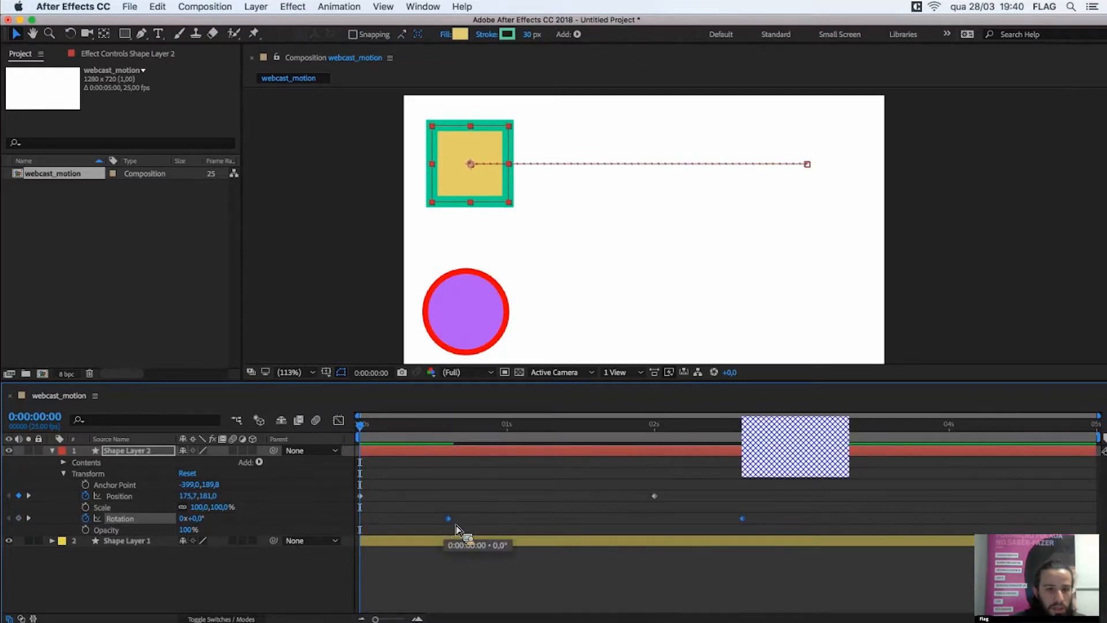
left_click(447, 480)
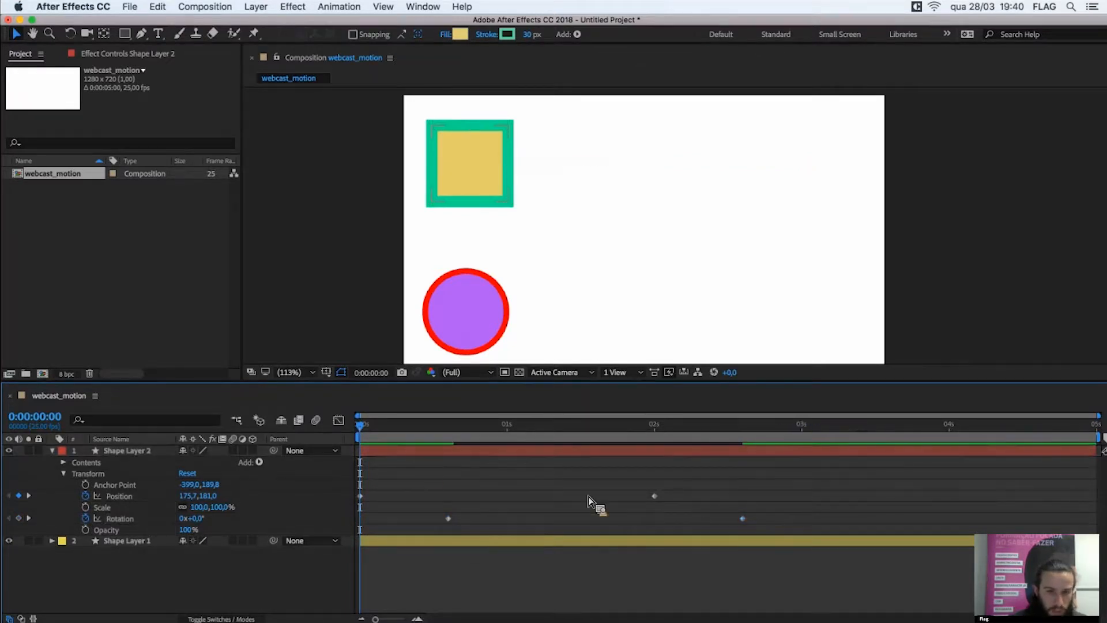
left_click_drag(743, 519, 531, 523)
left_click(545, 503)
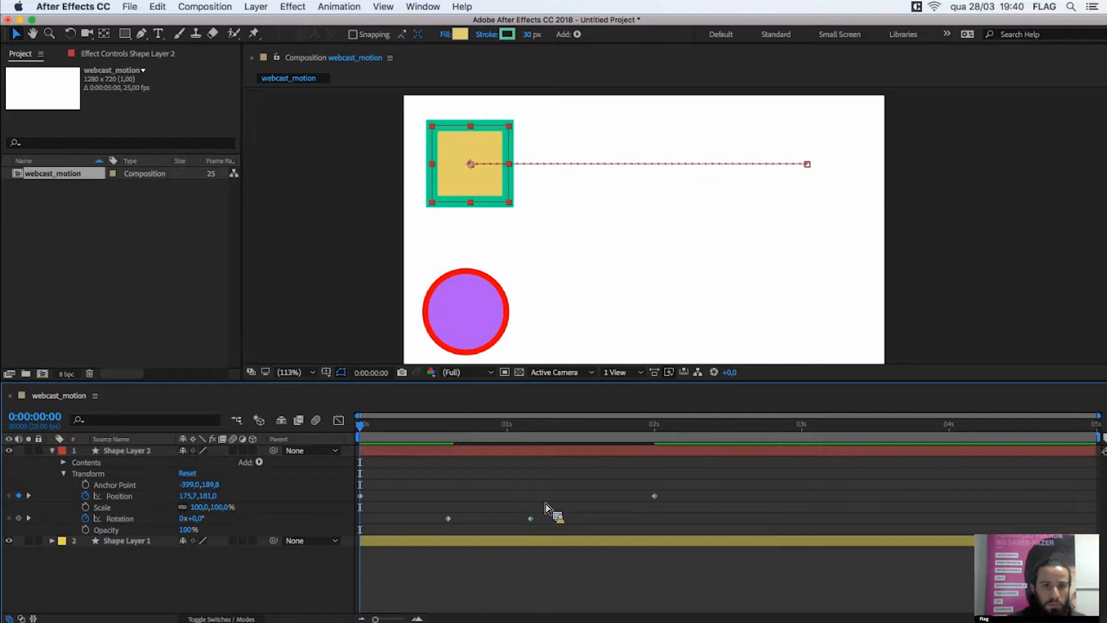
- Preview the delayed rotation, and move Shape Layer 2's last Rotation keyframe to about 0:00:01:07
key("space")
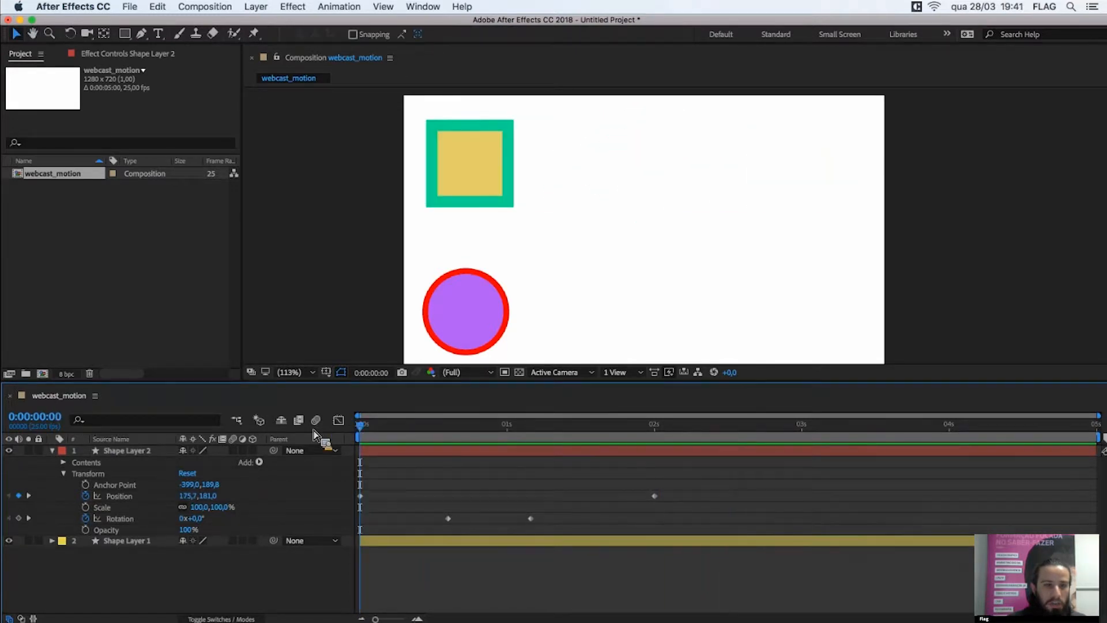
key("space")
left_click(375, 430)
key("Home")
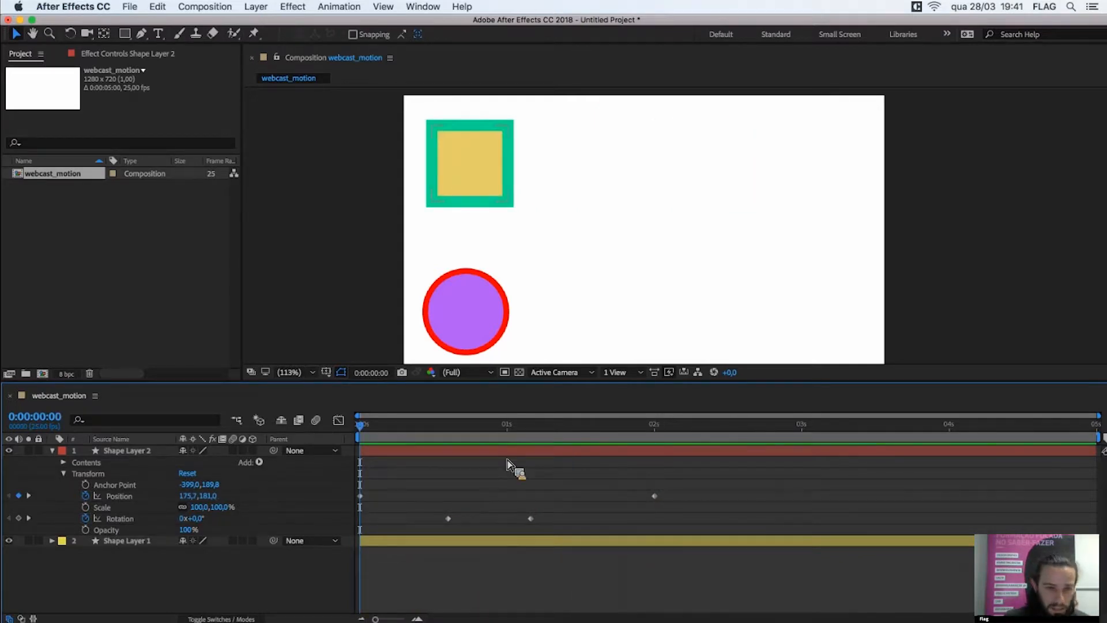
left_click_drag(530, 519, 557, 527)
left_click(559, 514)
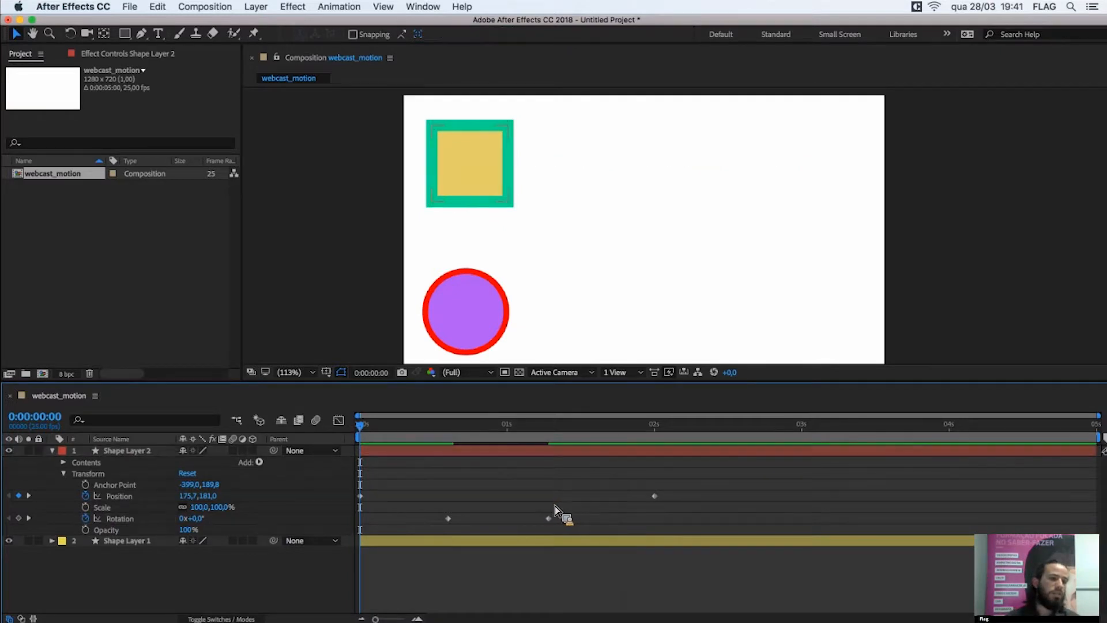
- Collapse and reopen the Transform properties of Shape Layer 2, and examine its Position and Scale properties
left_click(153, 453)
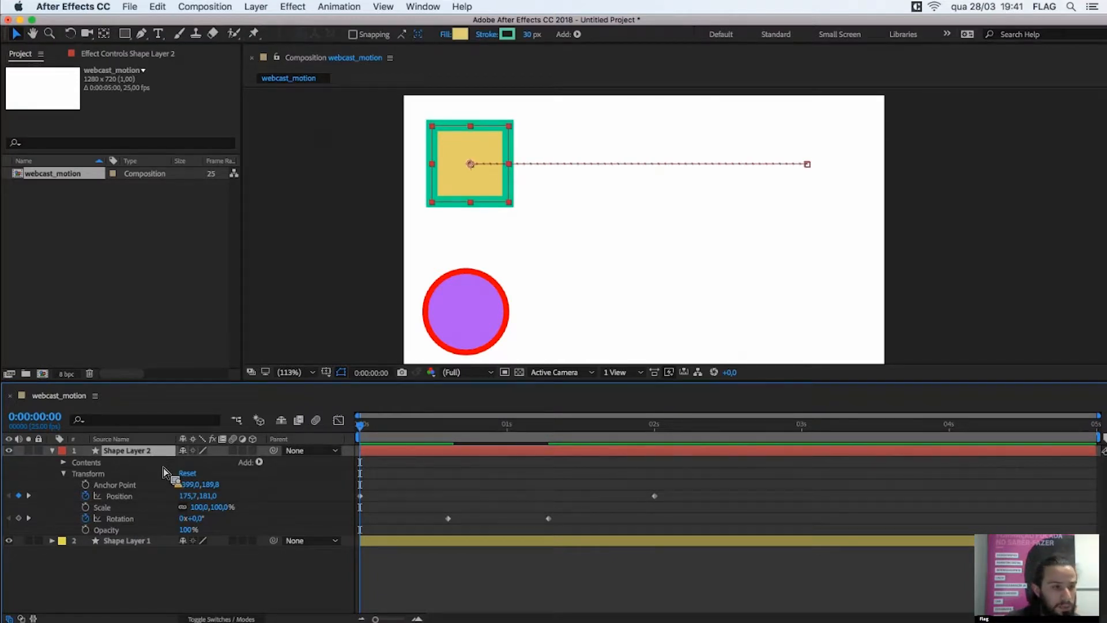
left_click(183, 582)
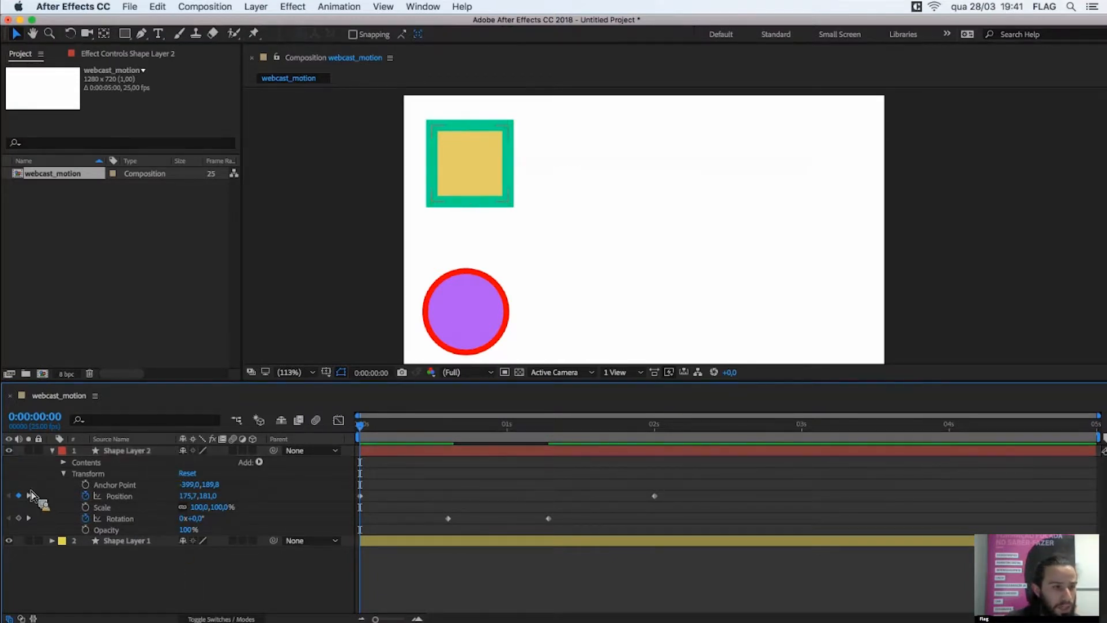
left_click(64, 474)
left_click(52, 450)
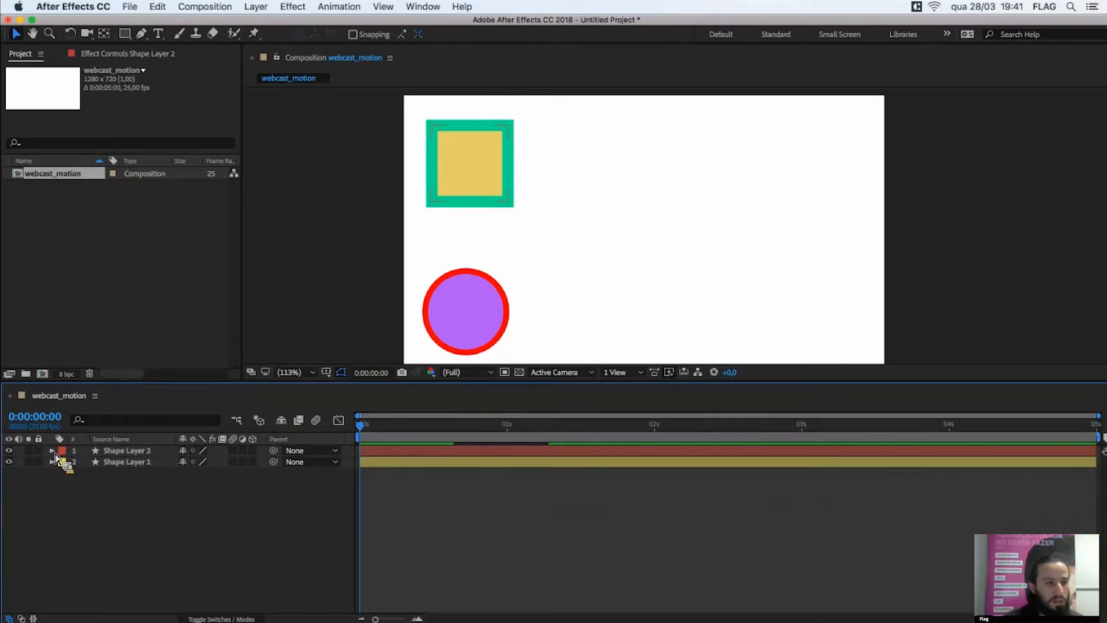
left_click(51, 450)
left_click(63, 474)
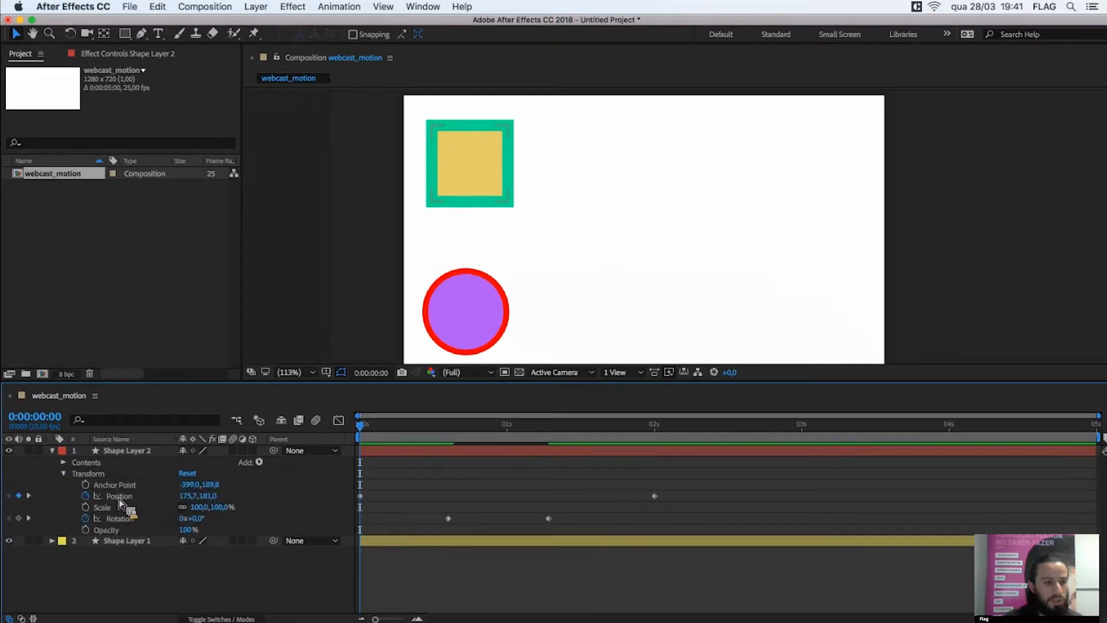
left_click(119, 499)
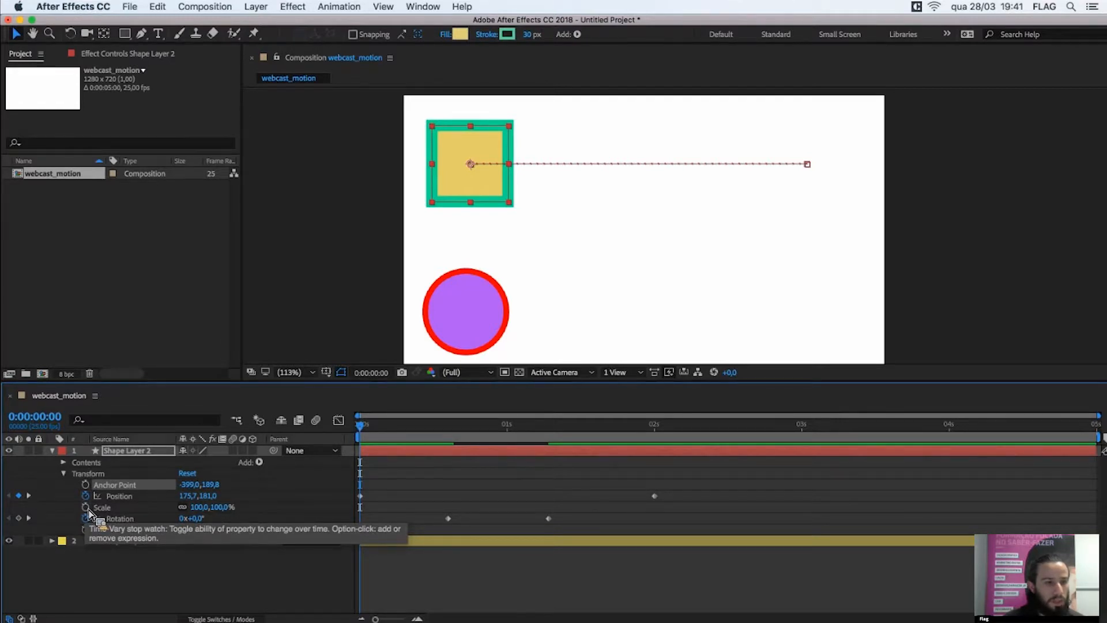
left_click(93, 509)
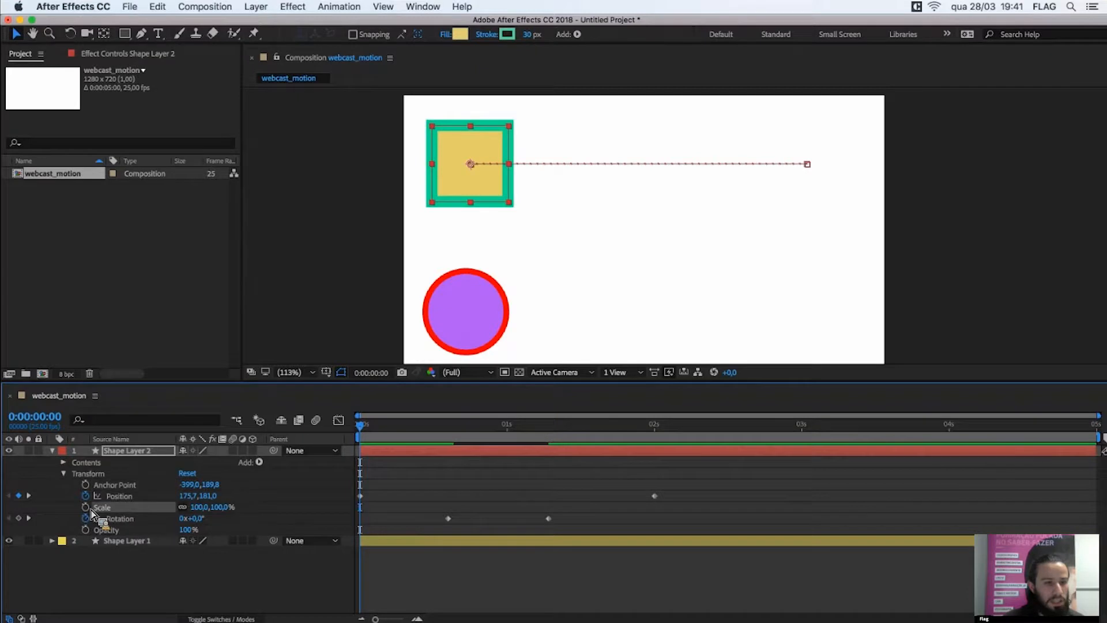
- Animate Shape Layer 2's Scale from 100% at 0:00:00:00 to 50% at 0:00:02:00, and deselect the layer
left_click(86, 507)
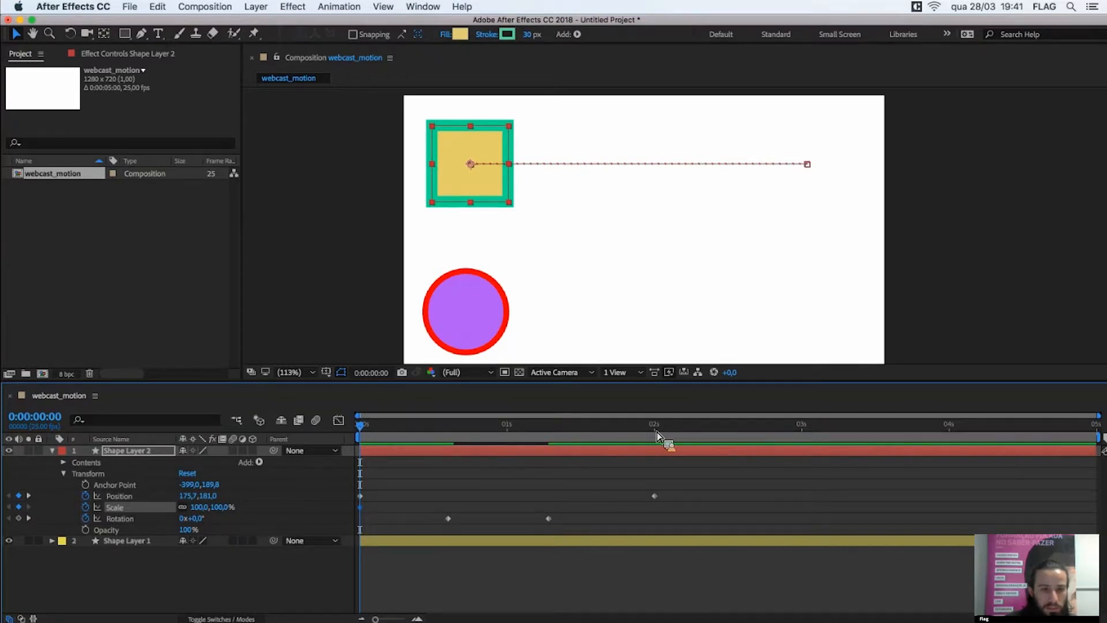
mouse_move(660, 434)
left_mouse_down()
mouse_move(605, 441)
mouse_move(662, 441)
mouse_move(654, 437)
left_mouse_up()
mouse_move(225, 511)
left_mouse_down()
mouse_move(173, 514)
mouse_move(216, 509)
left_mouse_up()
left_click(216, 508)
left_click(463, 489)
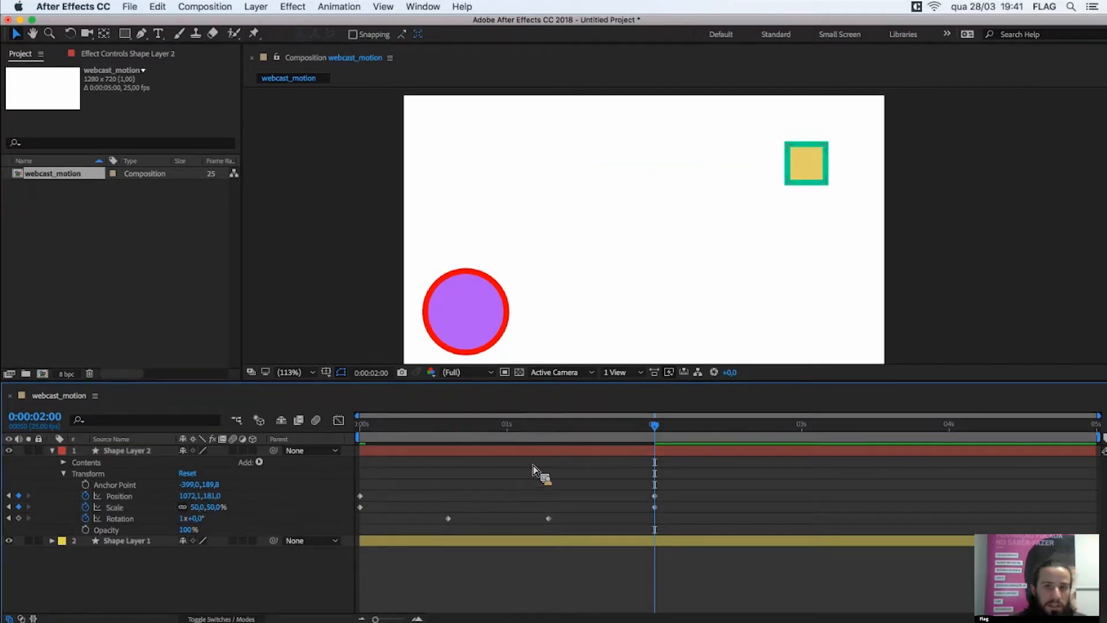
- Preview the square's combined movement, scaling and rotation from the start, and return to 0:00:00:00
left_click_drag(666, 428, 271, 449)
key("space")
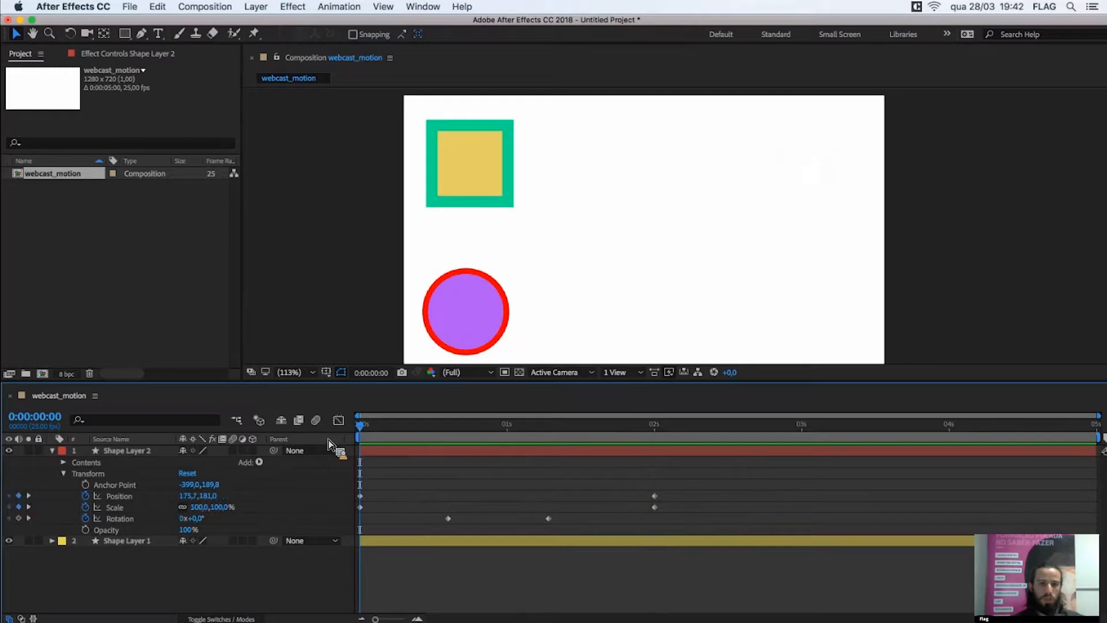
key("space")
left_click_drag(628, 439, 354, 450)
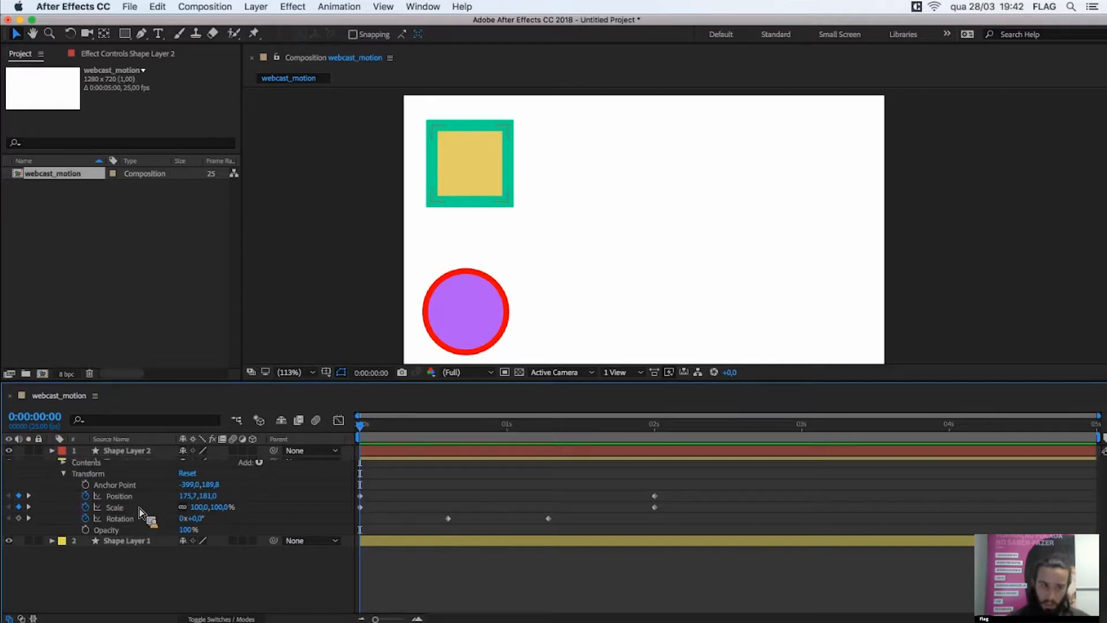
- Collapse Shape Layer 2's properties, select the layer, and show and hide only its Position property
key("u")
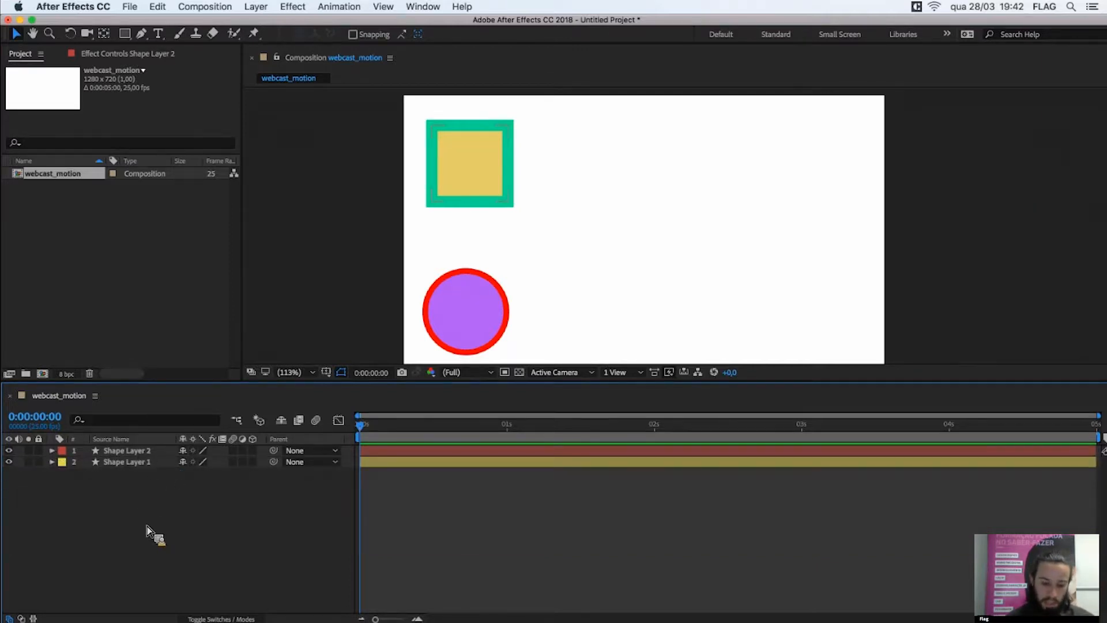
key("super+Down")
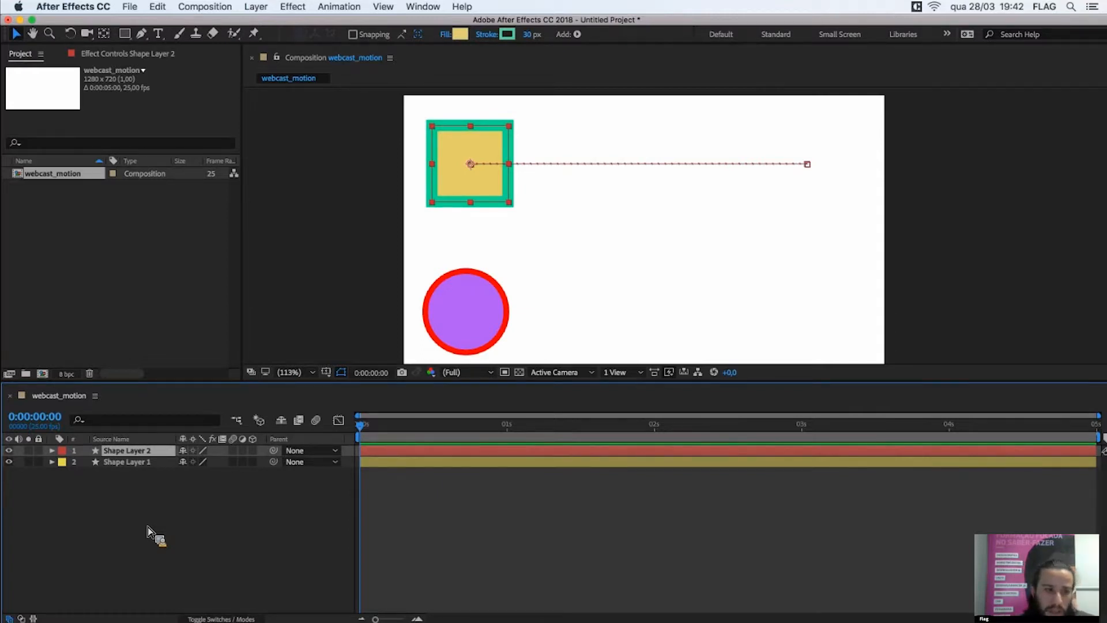
key("u")
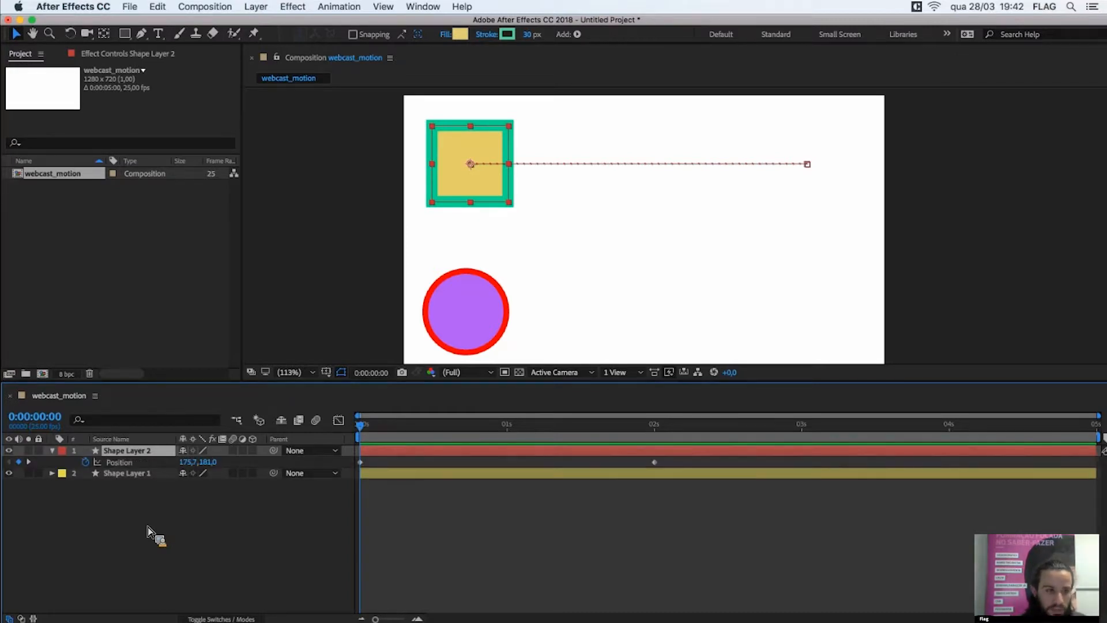
key("u")
key("u")
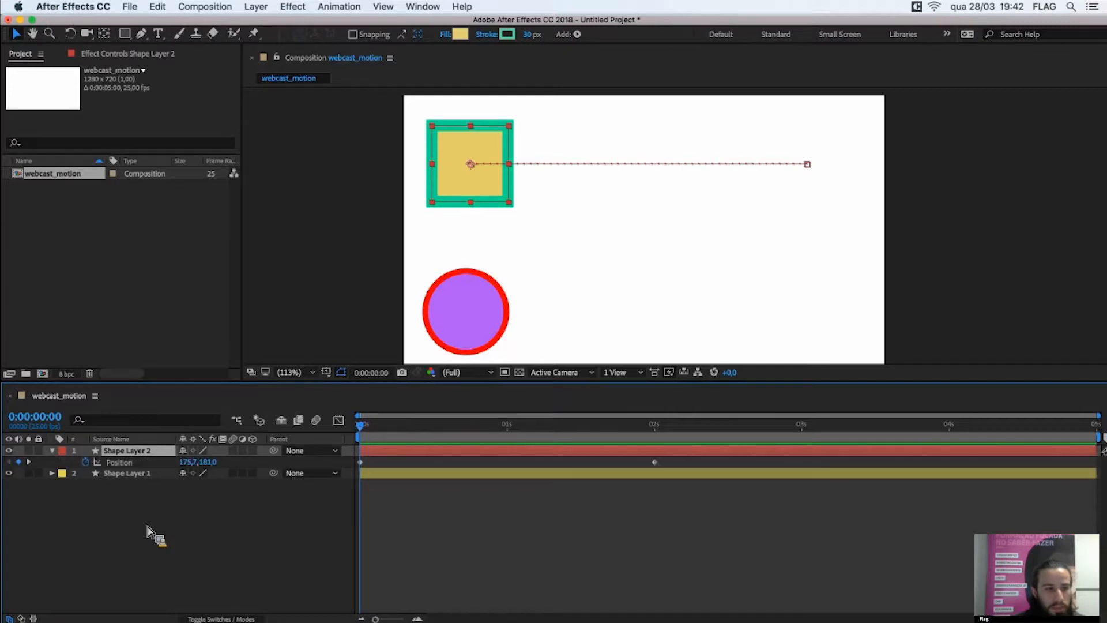
key("u")
- Select both shape layers, and show and hide only their Position and Opacity properties in turn
left_click_drag(173, 542, 142, 461)
left_click_drag(148, 499, 136, 459)
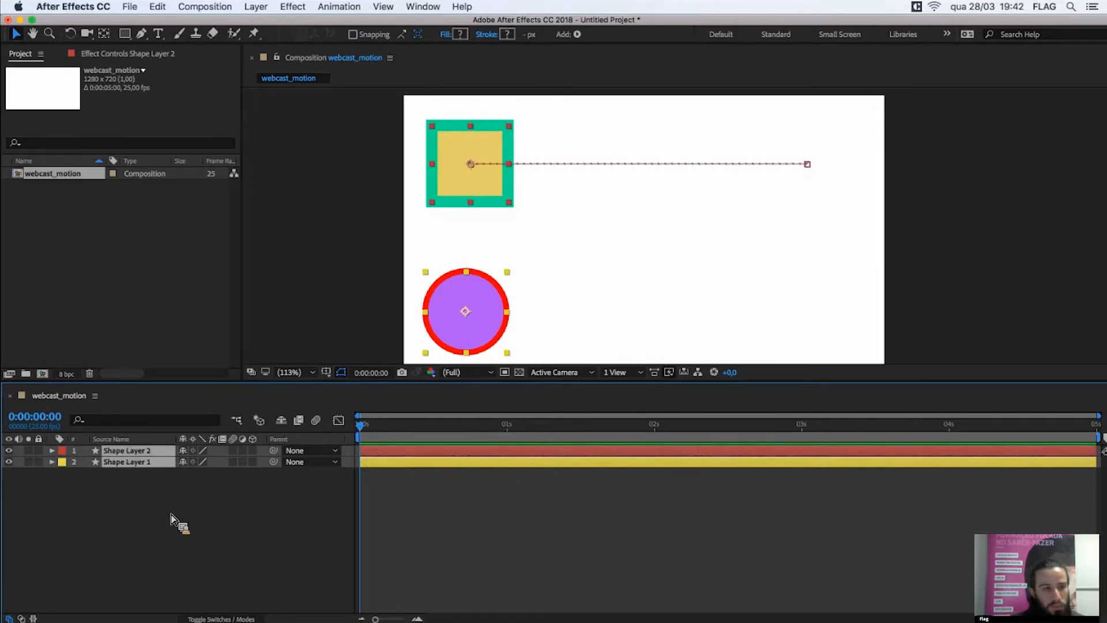
key("p")
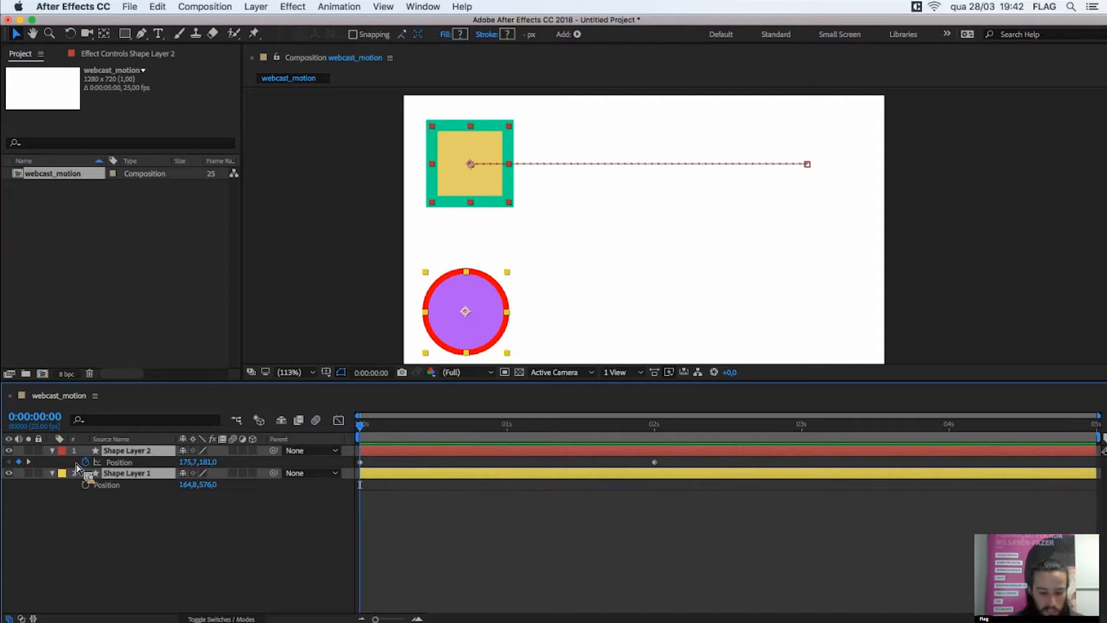
key("p")
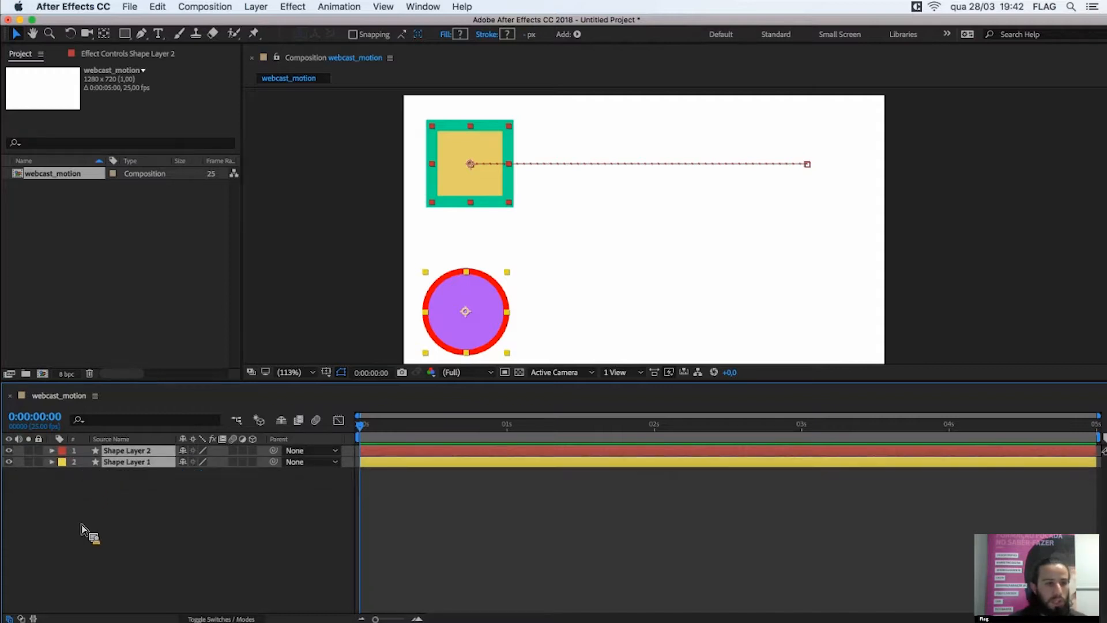
key("t")
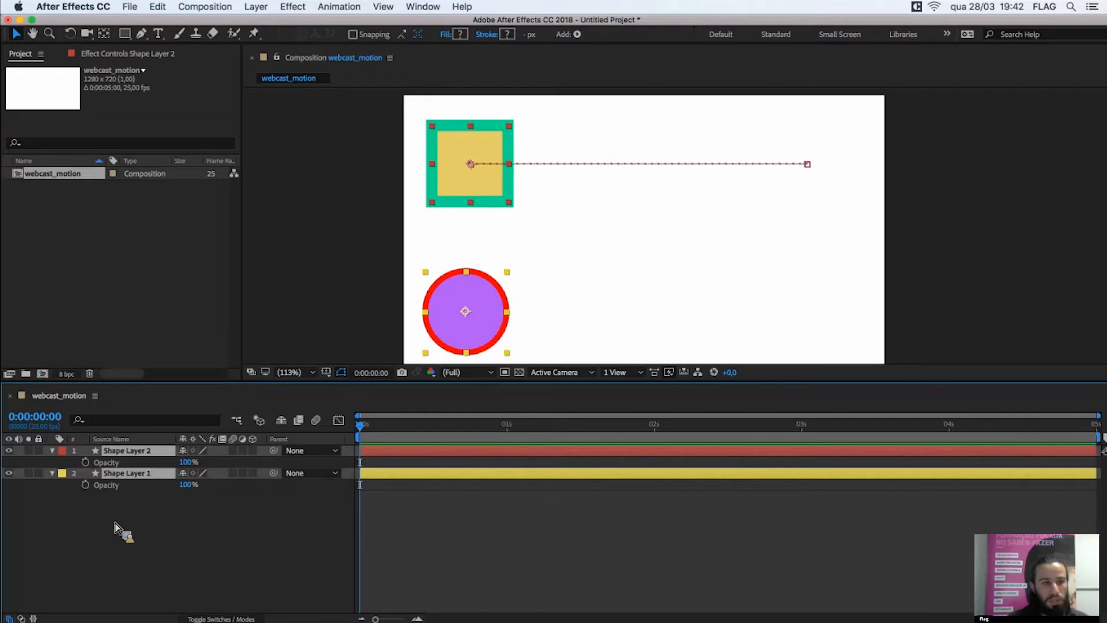
left_click_drag(110, 468, 123, 473)
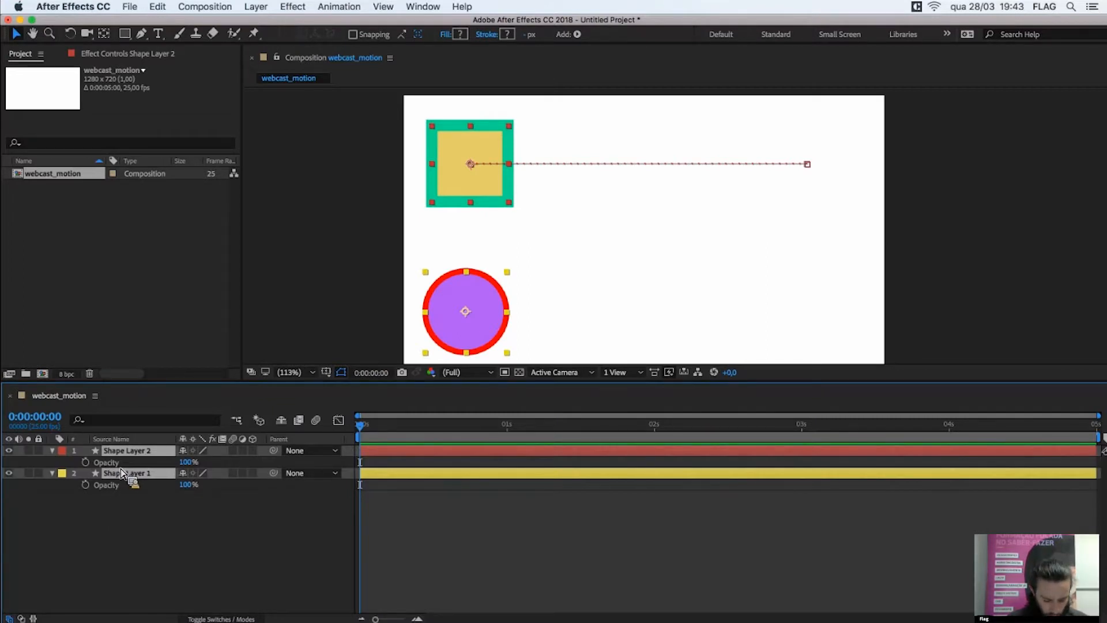
key("t")
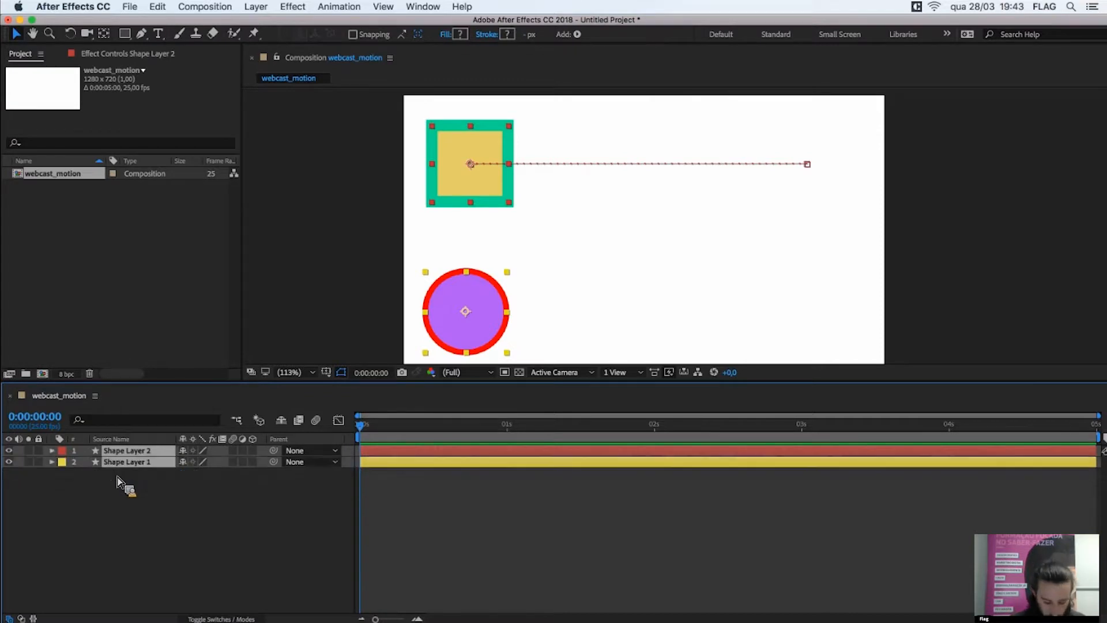
- Show only the Scale, Rotation and Position properties of both shape layers in turn, and collapse both layers unselected
key("s")
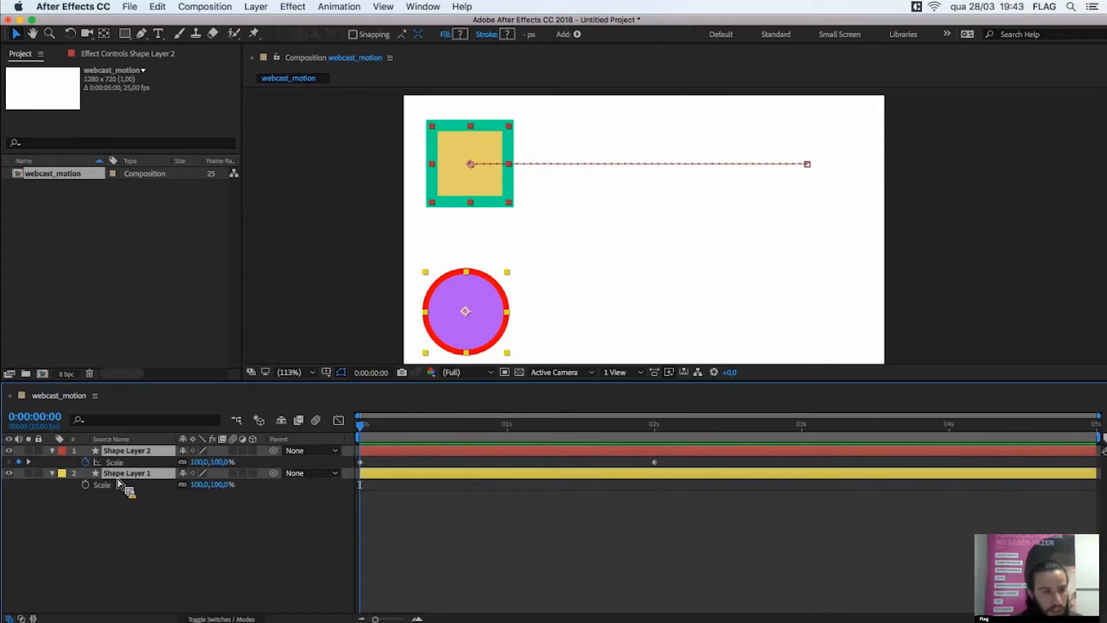
key("s")
key("r")
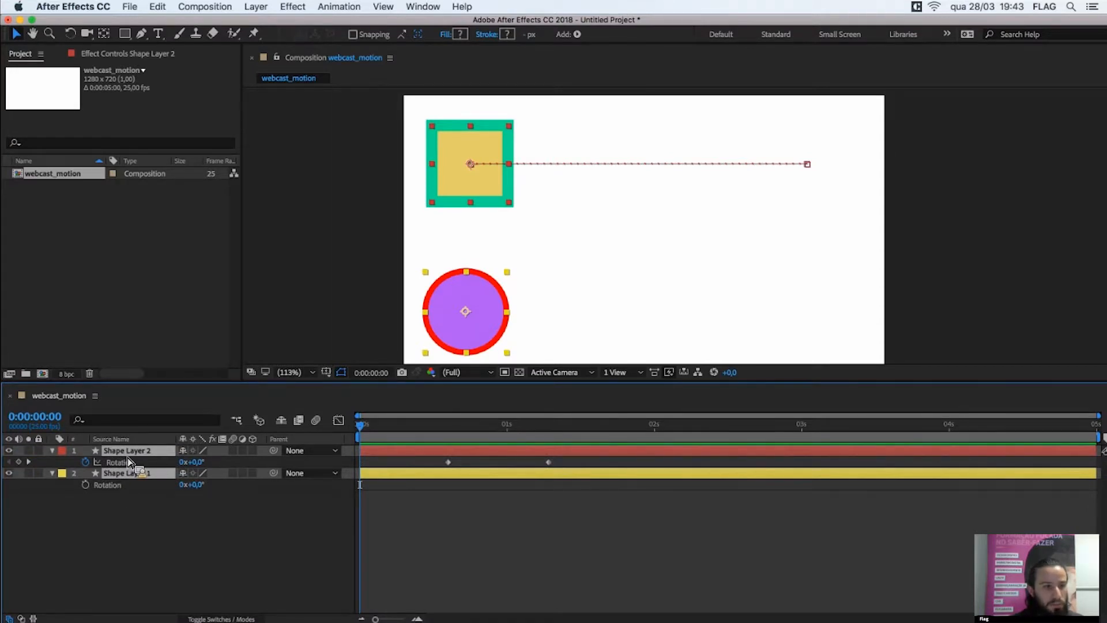
key("r")
key("r")
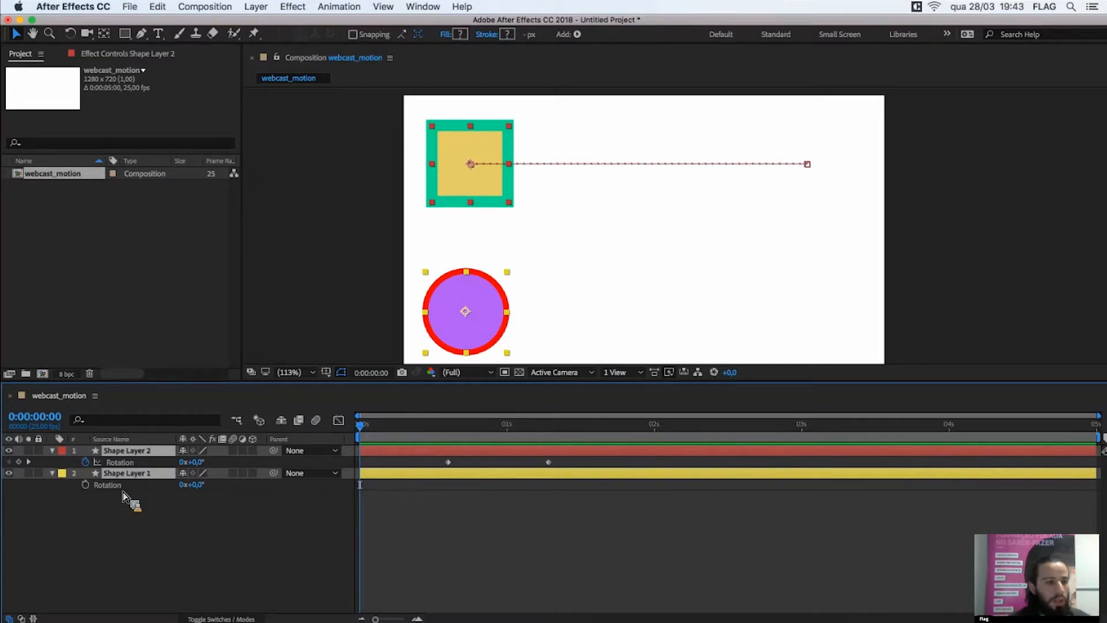
key("r")
key("p")
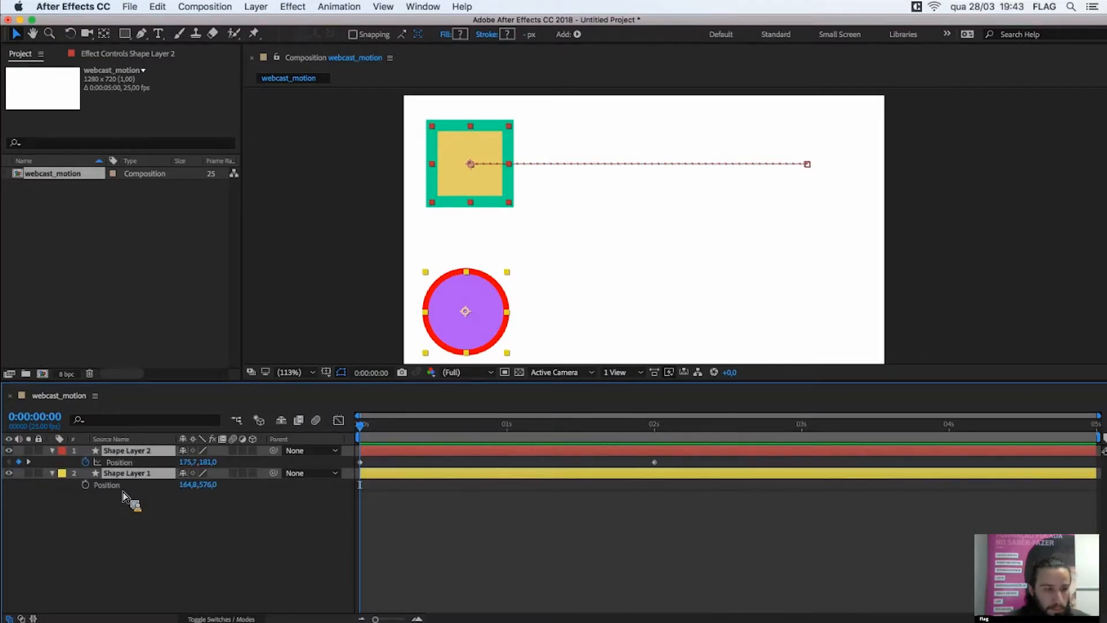
left_click(131, 528)
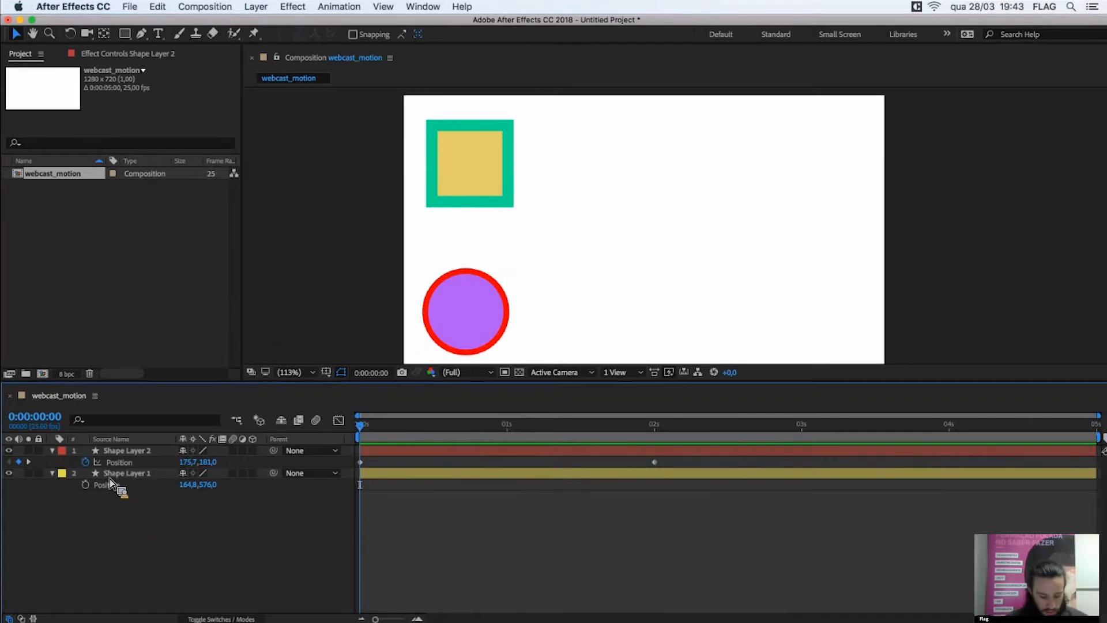
key("p")
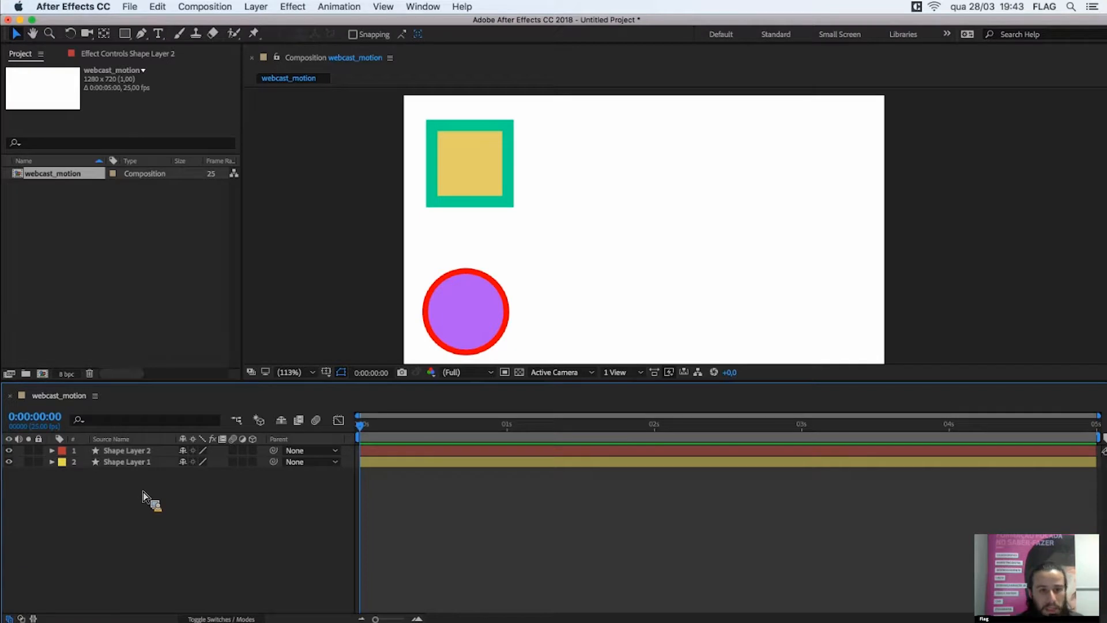
- Reveal only the keyframed properties of Shape Layer 2
left_click(151, 450)
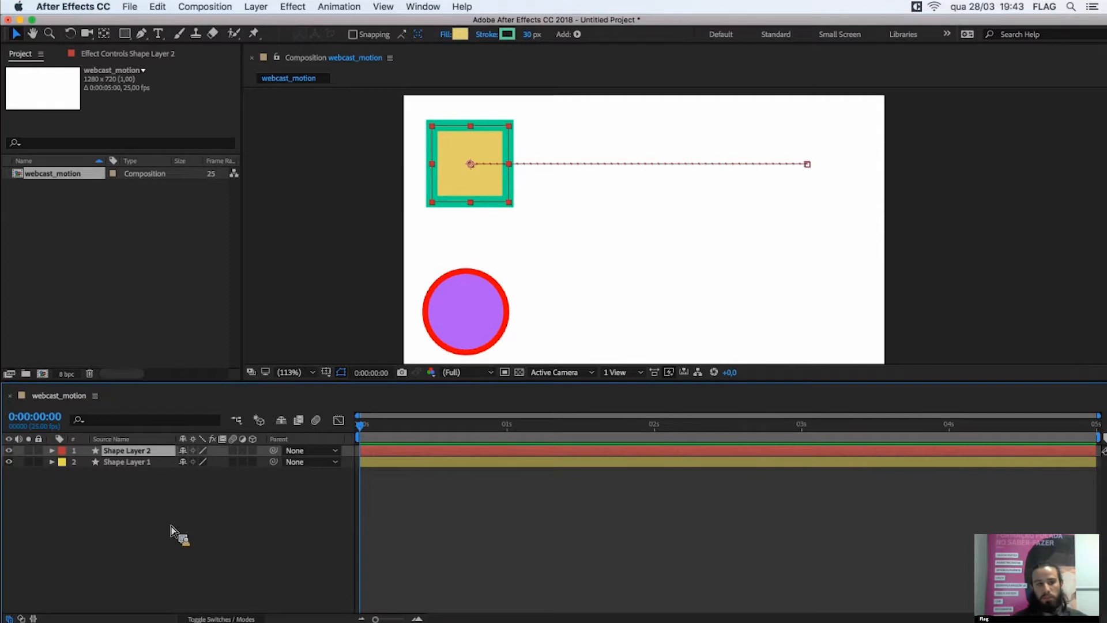
key("u")
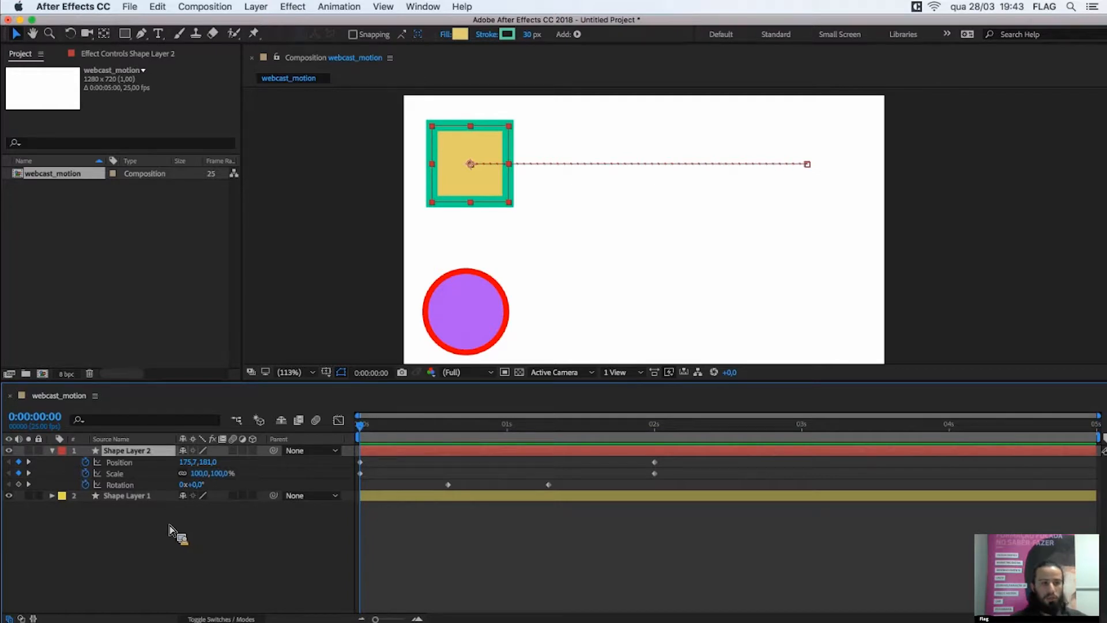
key("u")
left_click(121, 464)
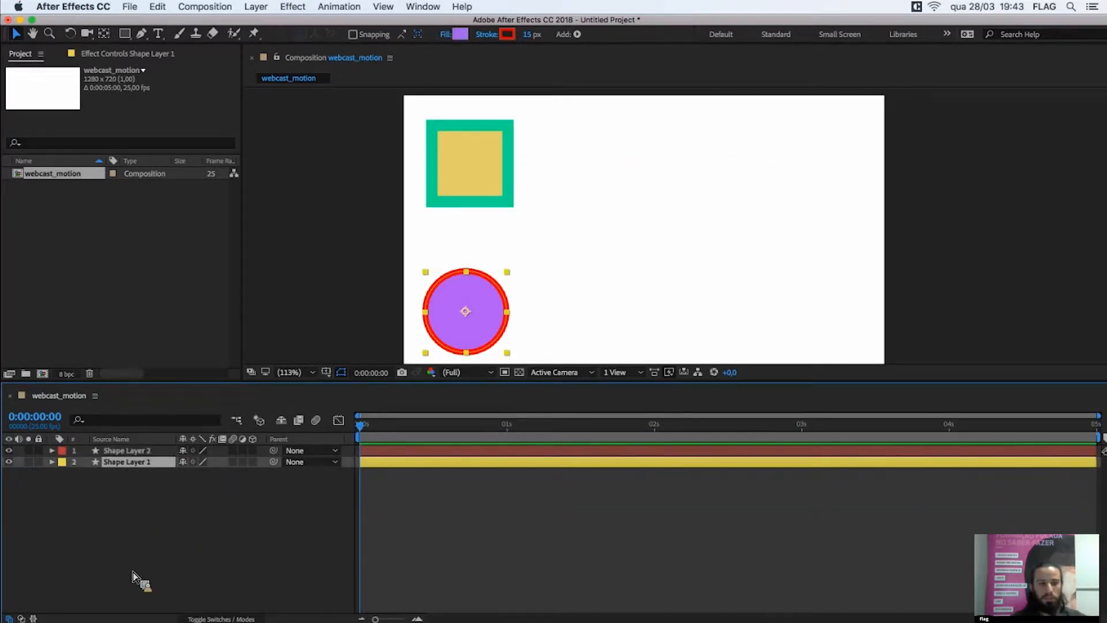
left_click(150, 453)
key("u")
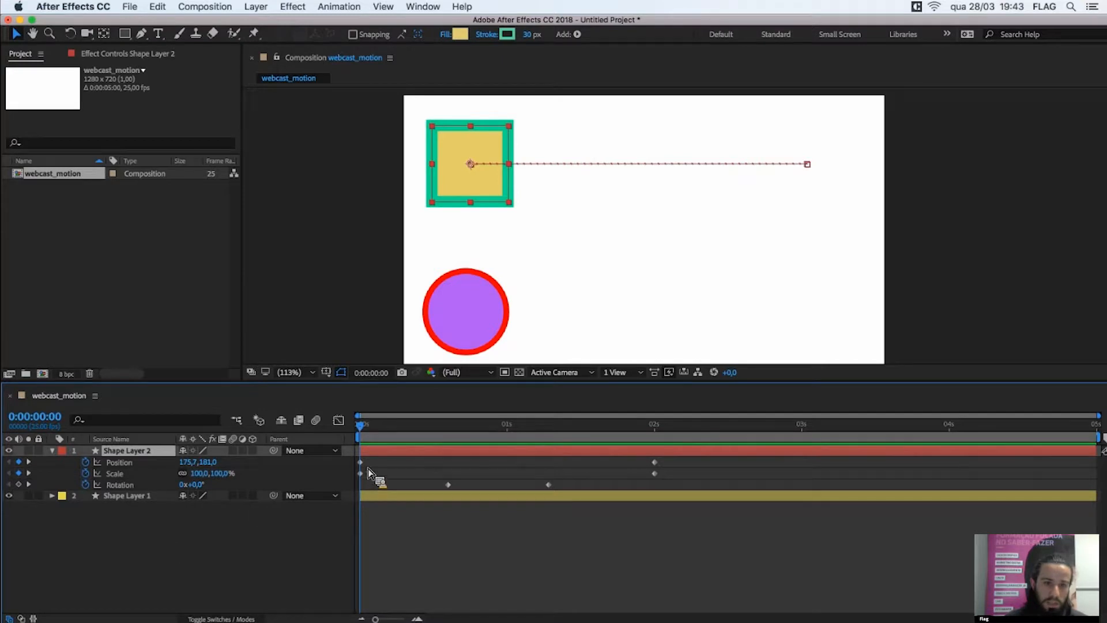
- Select all Position, Scale and Rotation keyframes of Shape Layer 2, deselect them, and collapse the layer
left_click_drag(676, 460, 356, 499)
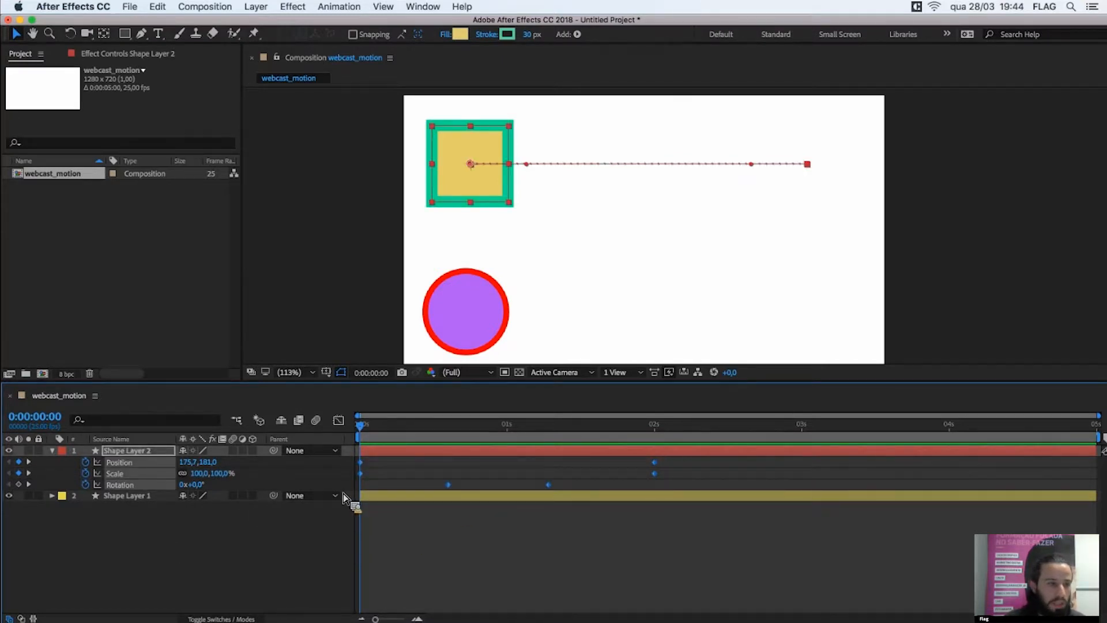
left_click(213, 534)
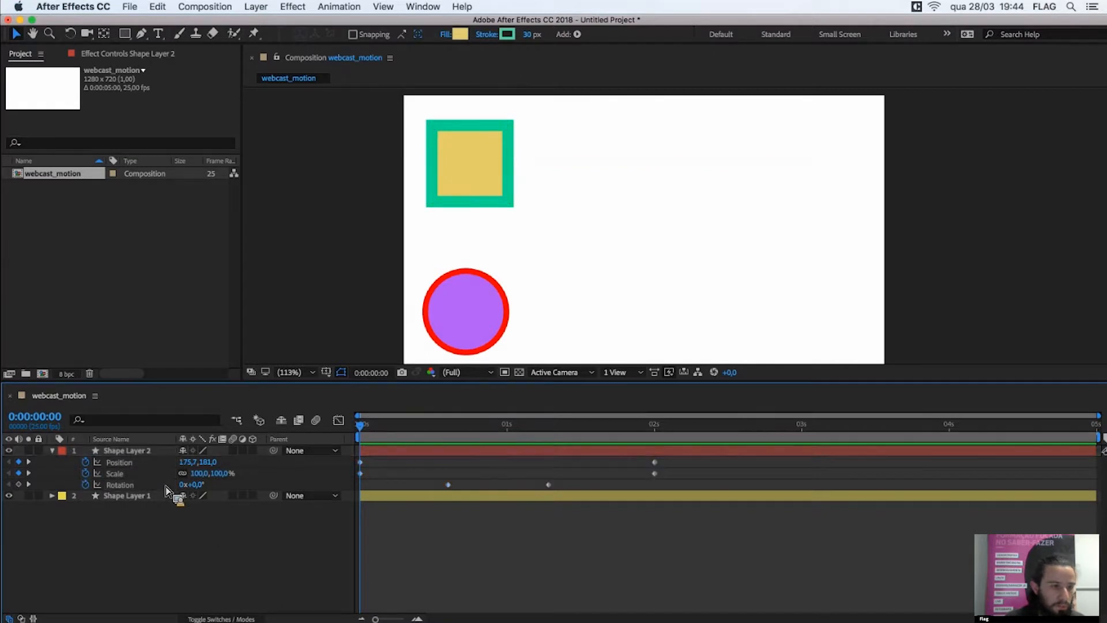
left_click(132, 451)
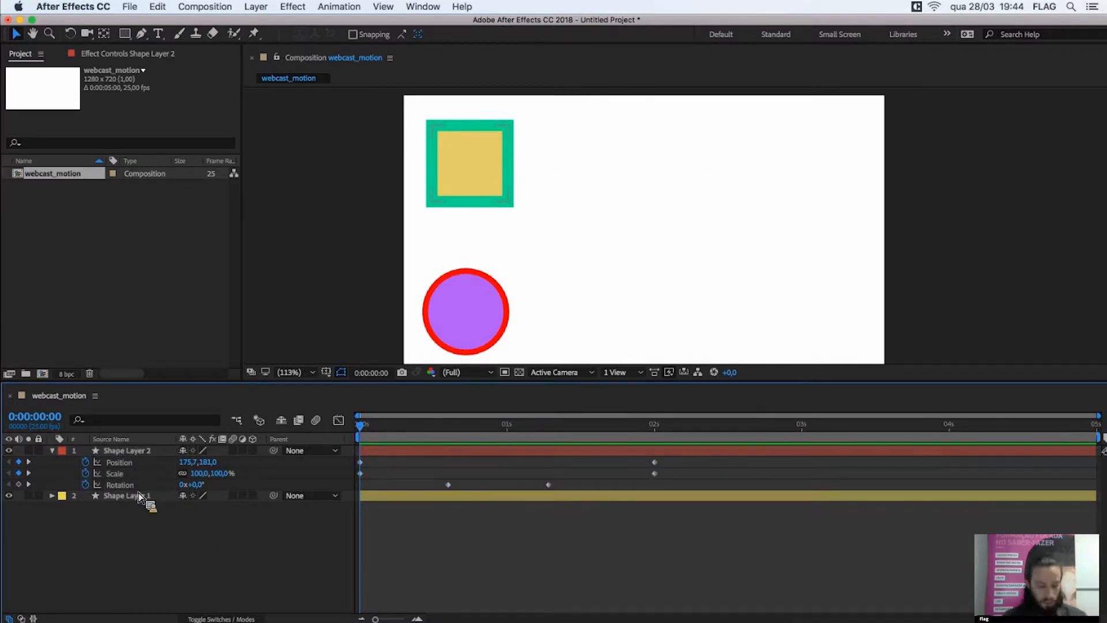
left_click_drag(167, 572, 163, 534)
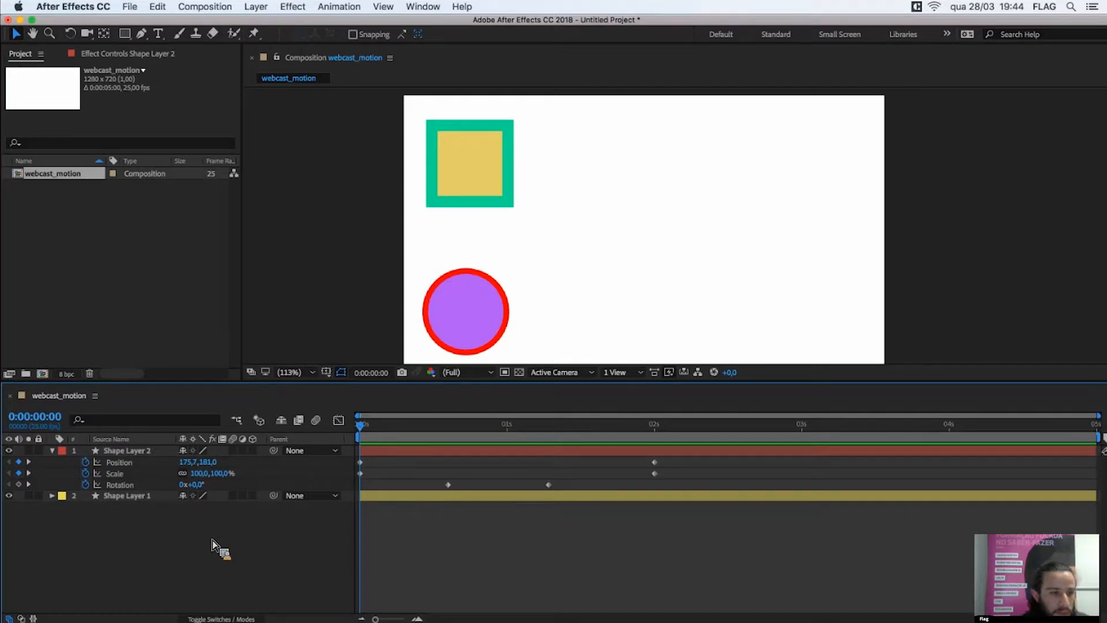
key("u")
- Parent Shape Layer 1 to Shape Layer 2, and leave both layers deselected
left_click(280, 465)
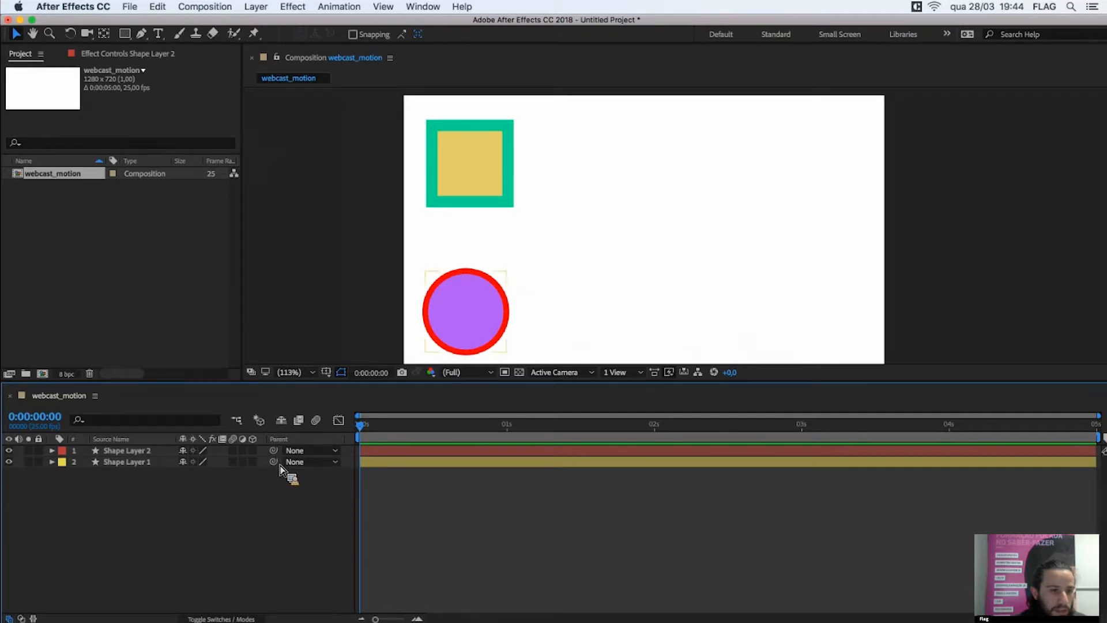
left_click(308, 463)
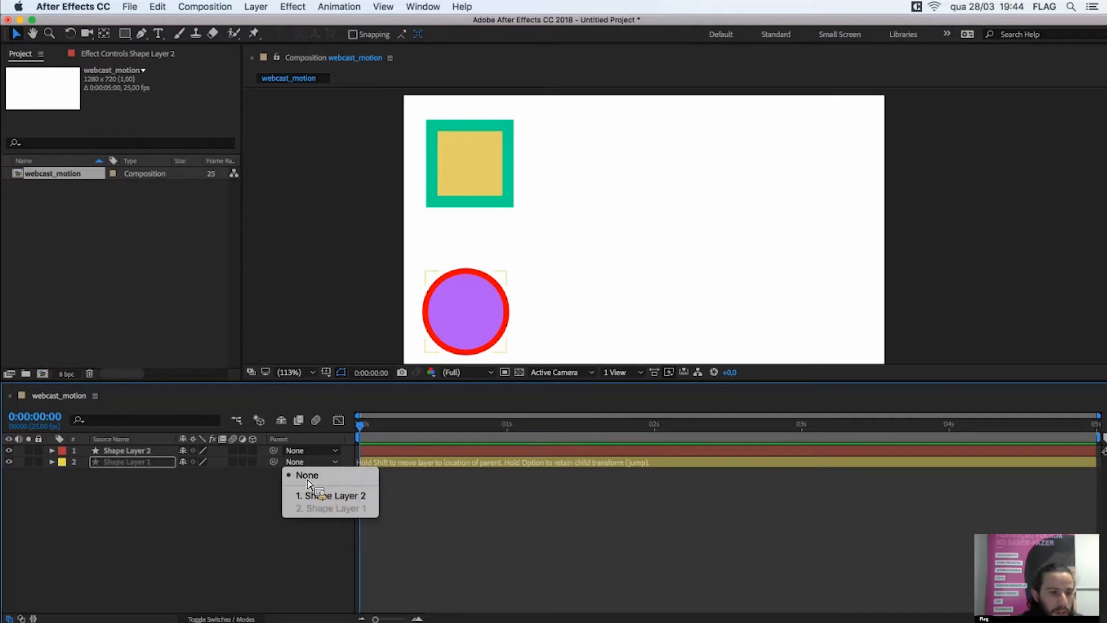
left_click(283, 519)
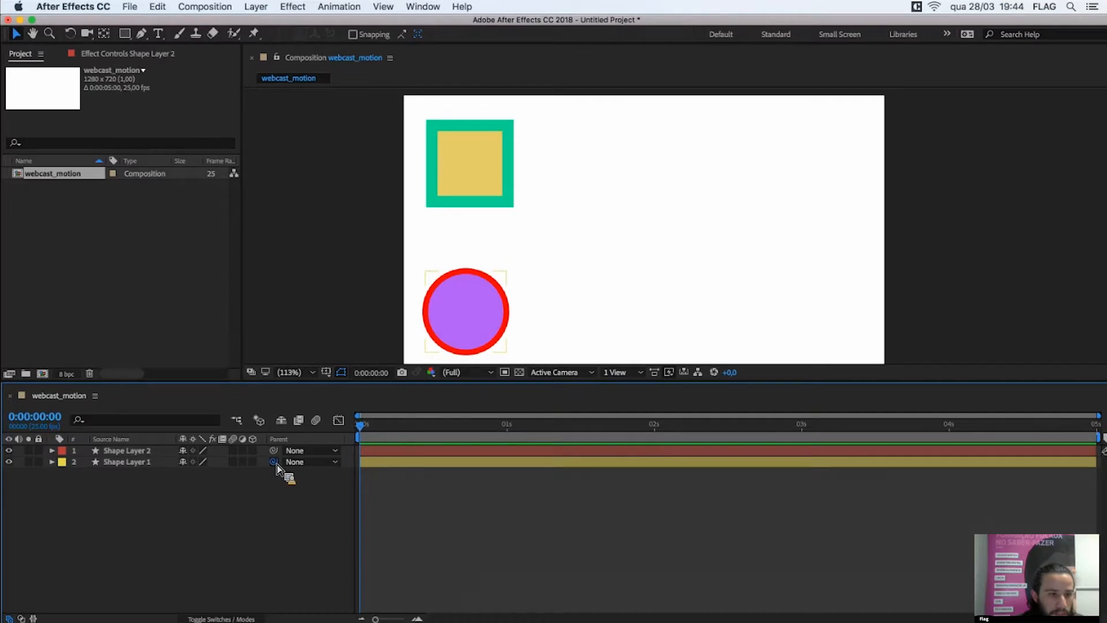
left_click_drag(277, 464, 154, 452)
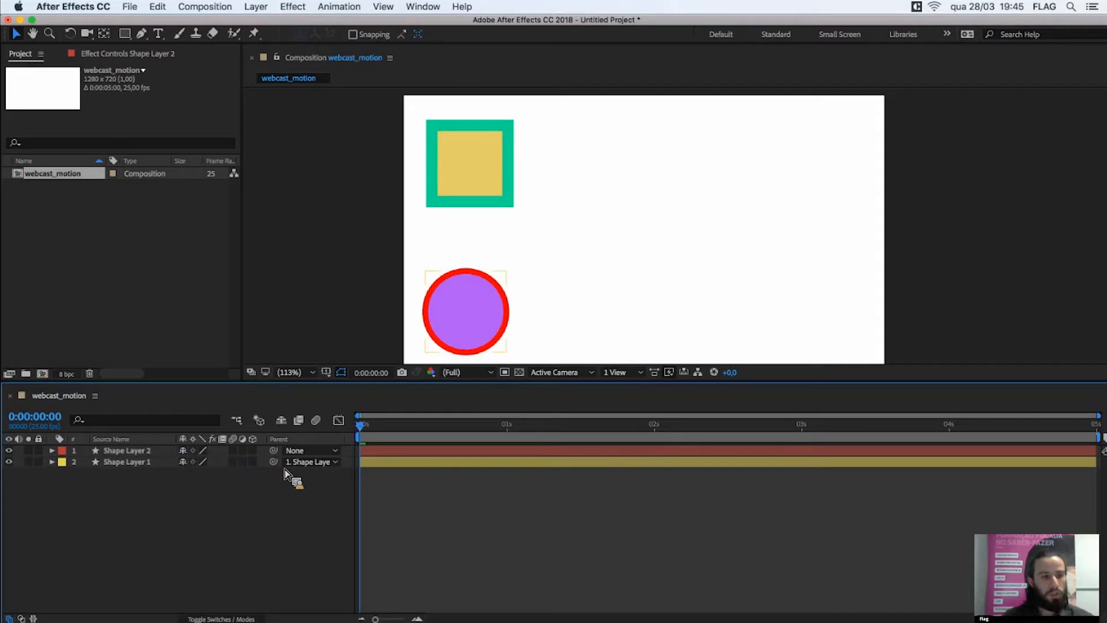
left_click(131, 463)
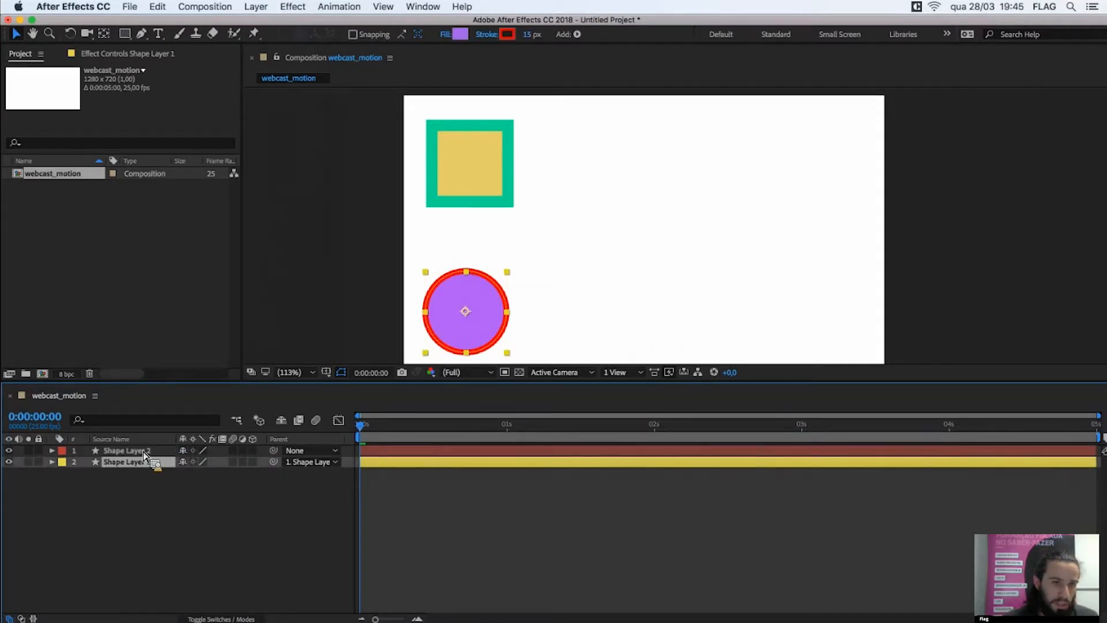
left_click(145, 453)
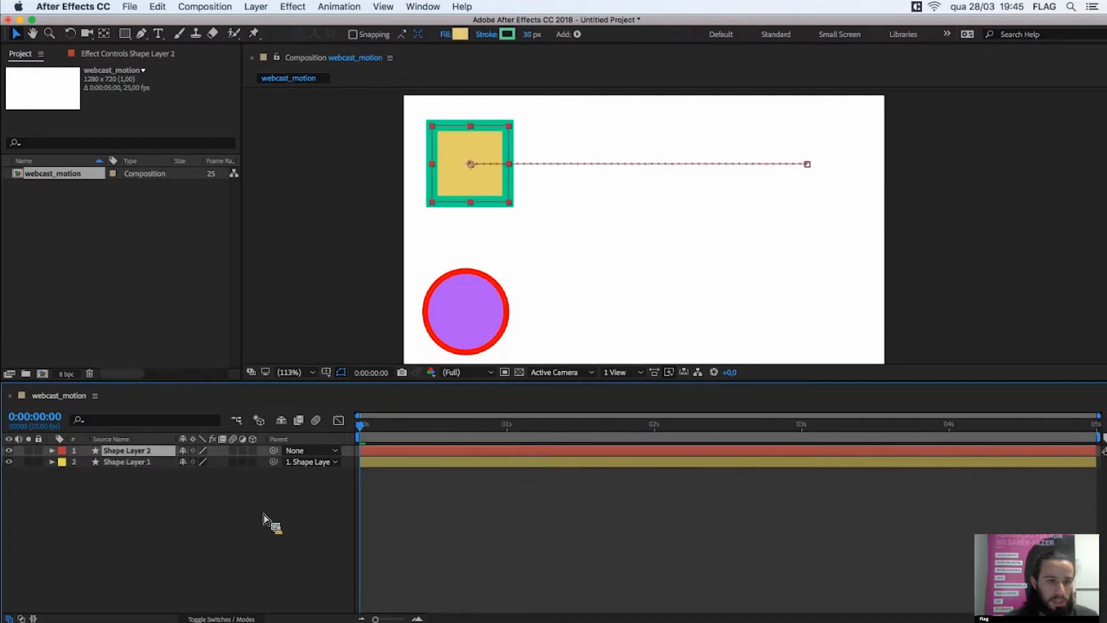
left_click(291, 519)
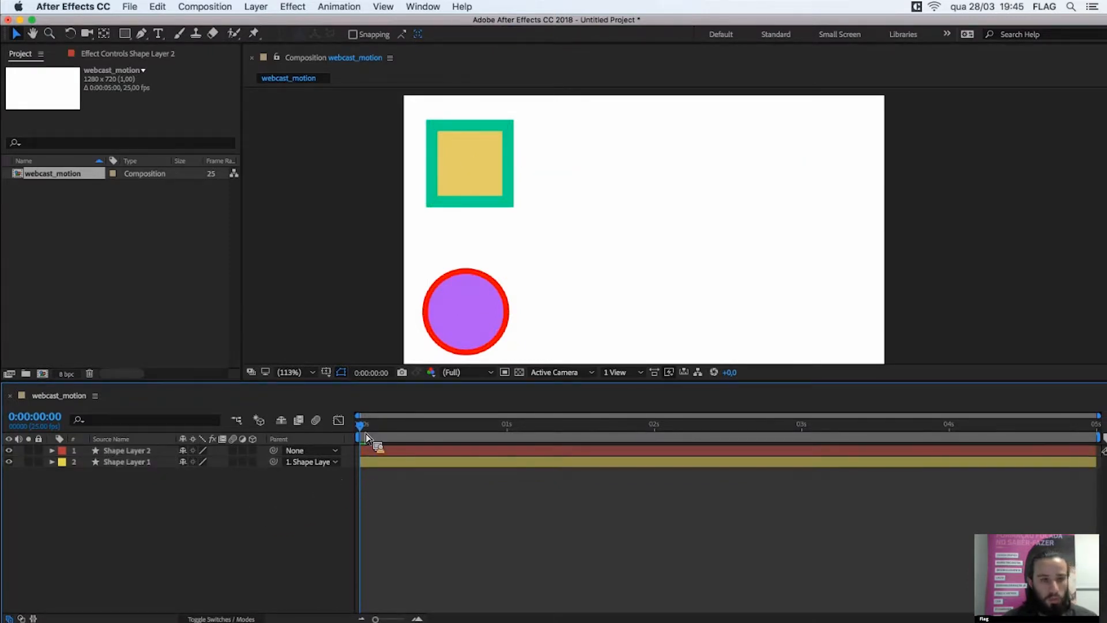
- Reveal only the keyframed properties of Shape Layer 2 and select Shape Layer 1
left_click(371, 452)
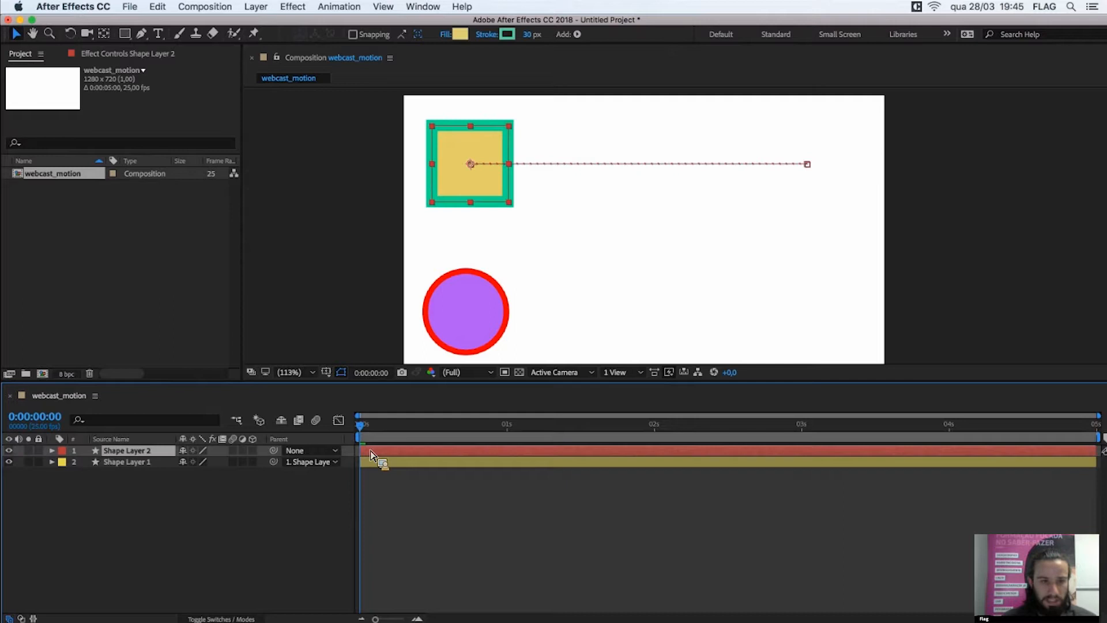
key("u")
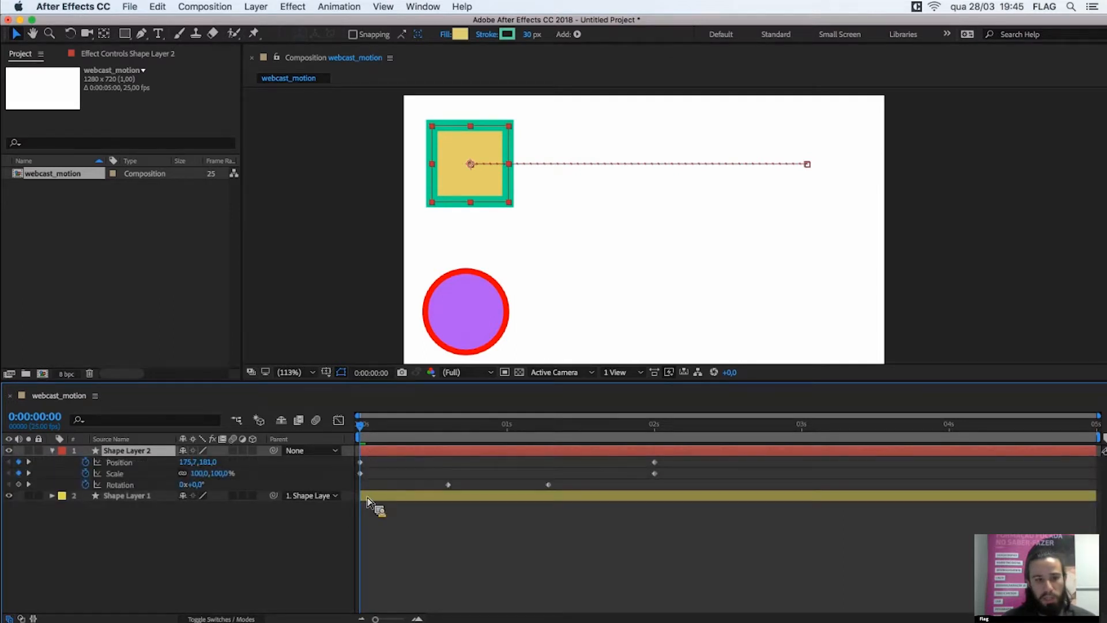
left_click(394, 497)
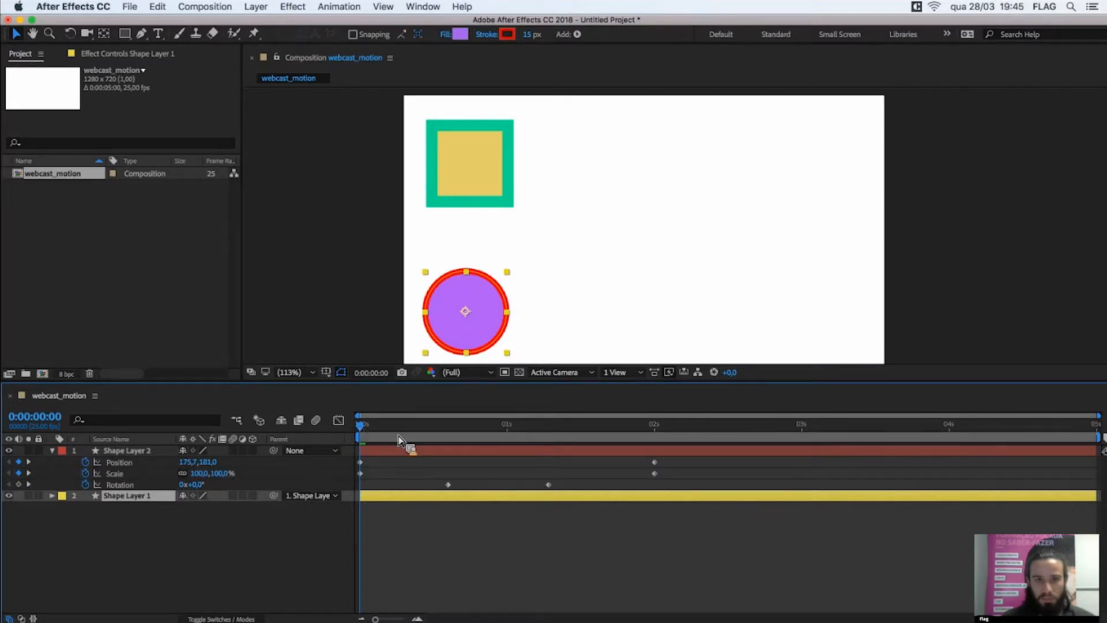
- Preview the parented animation and scrub the time indicator around the first Rotation keyframe to frame 17
key("space")
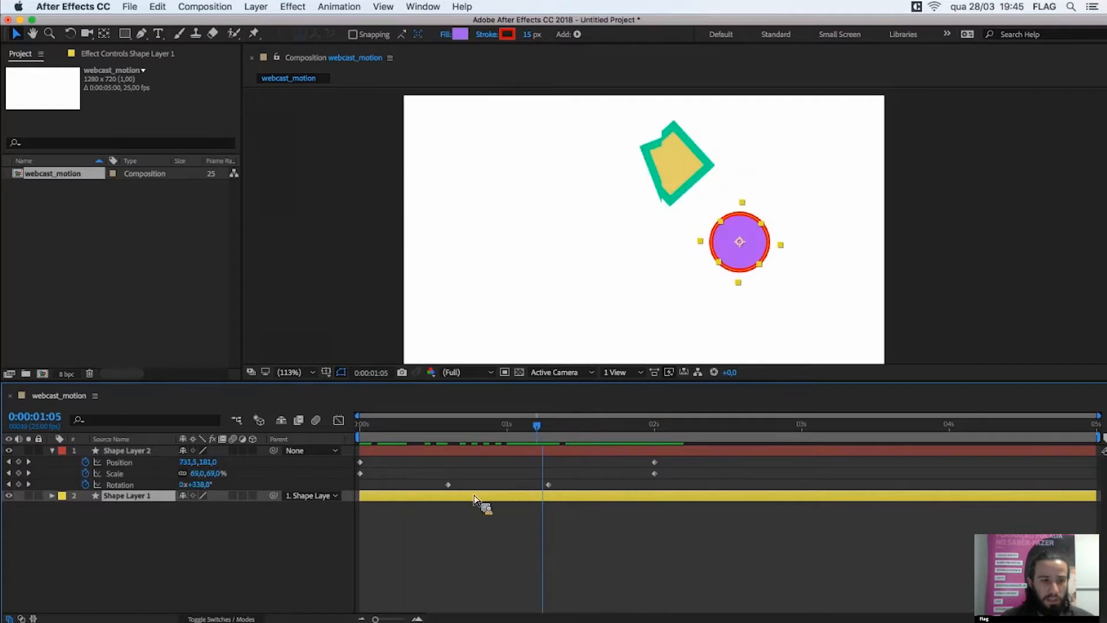
left_click_drag(453, 497, 448, 500)
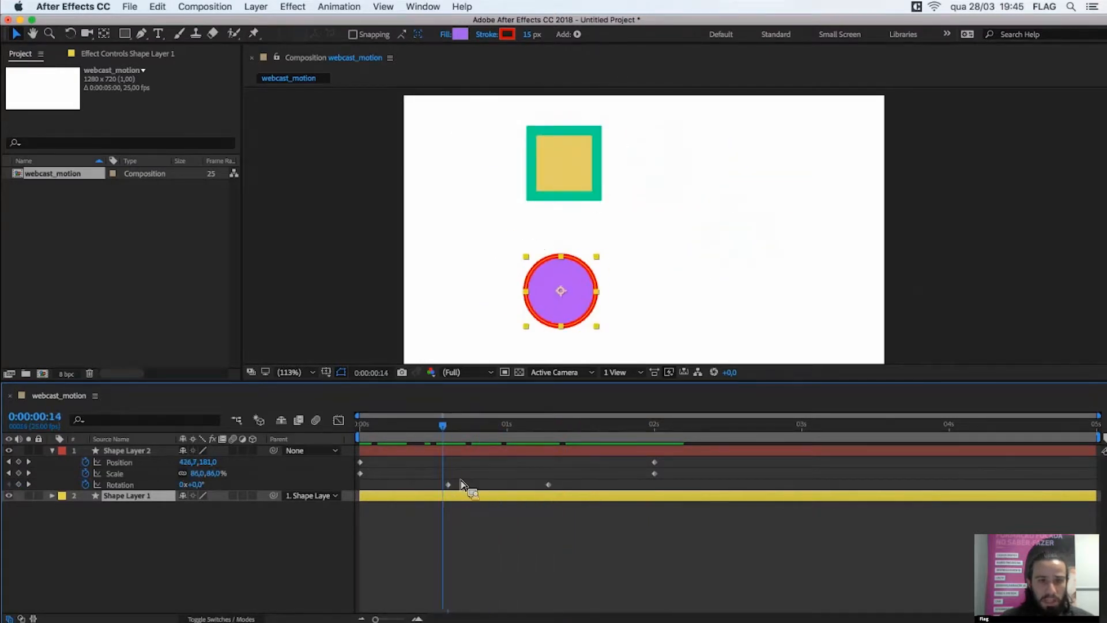
left_click_drag(453, 430, 453, 436)
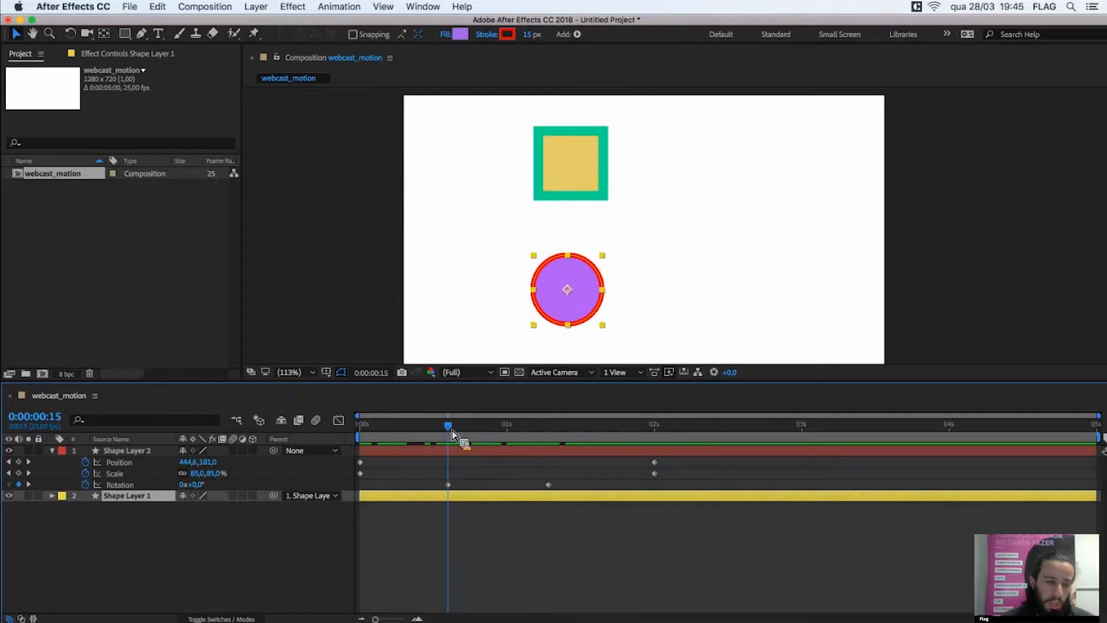
left_click_drag(452, 434, 467, 432)
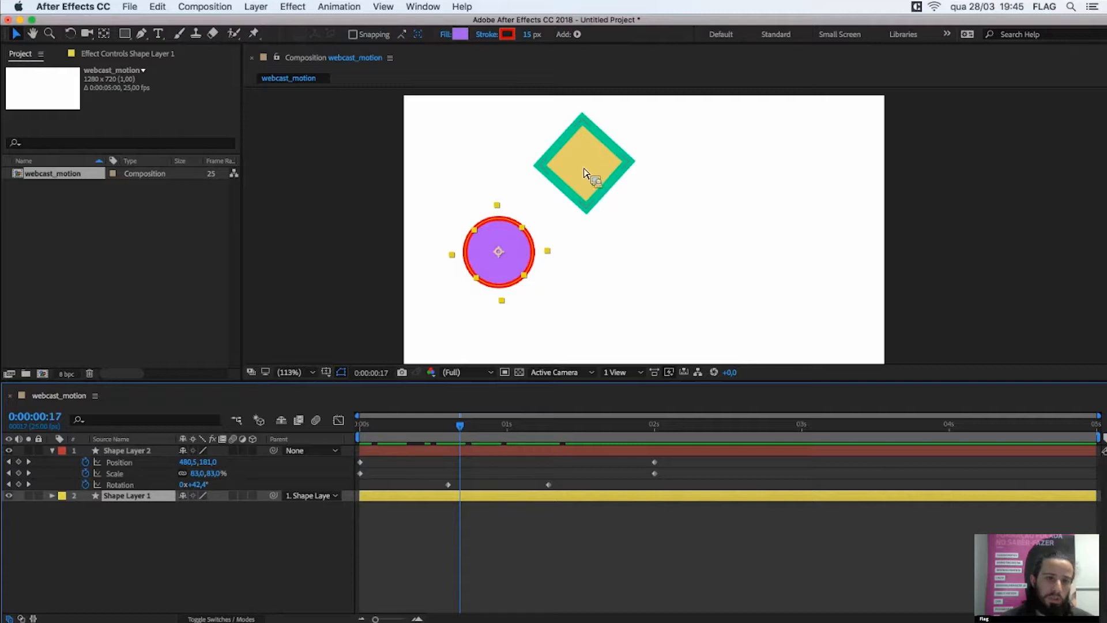
- Remove all Rotation keyframes from Shape Layer 2 at time 0, and refresh its listing to show only keyframed properties
left_click_drag(460, 425, 89, 489)
left_click(87, 485)
left_click(277, 547)
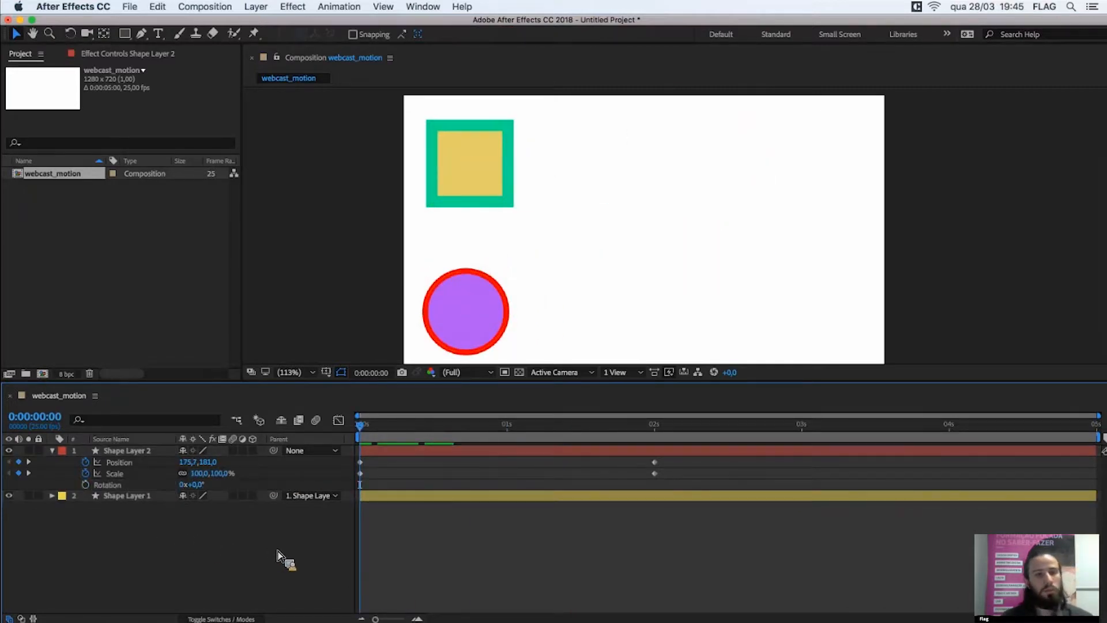
key("u")
key("u")
- Preview the circle following the square's position and scale animation, and return to the start with nothing selected
key("space")
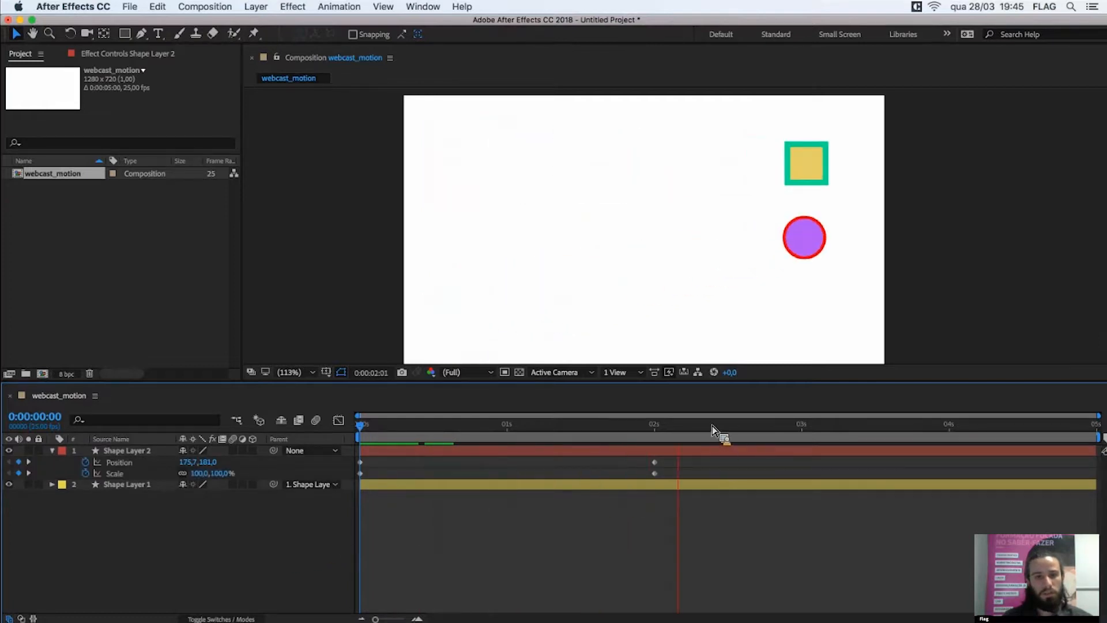
left_click_drag(612, 438, 423, 433)
key("space")
key("space")
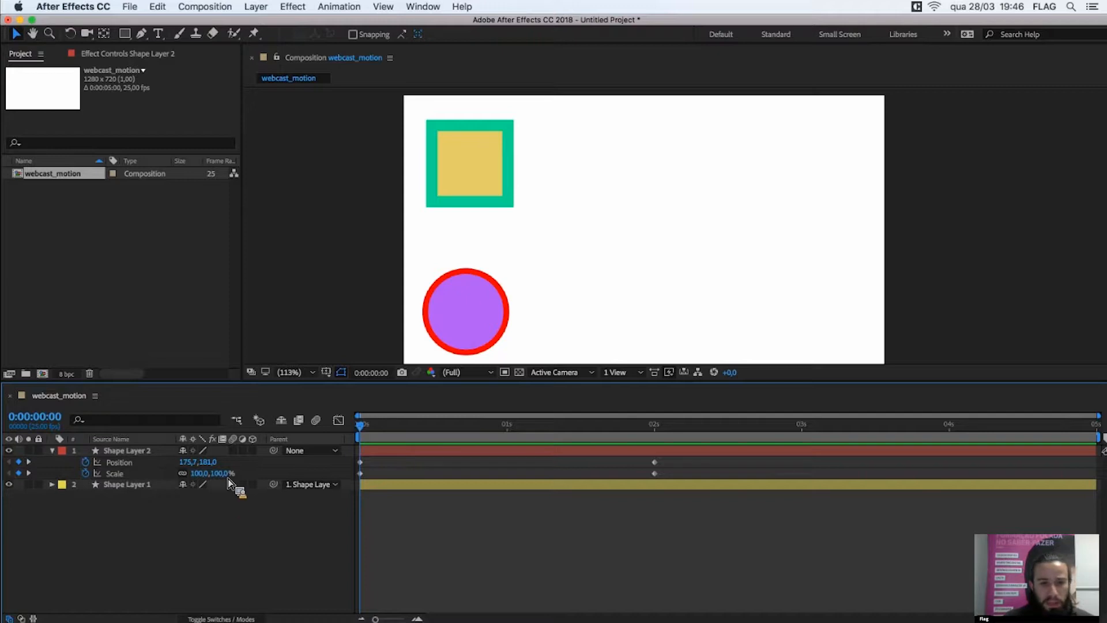
left_click_drag(667, 460, 344, 523)
left_click(344, 524)
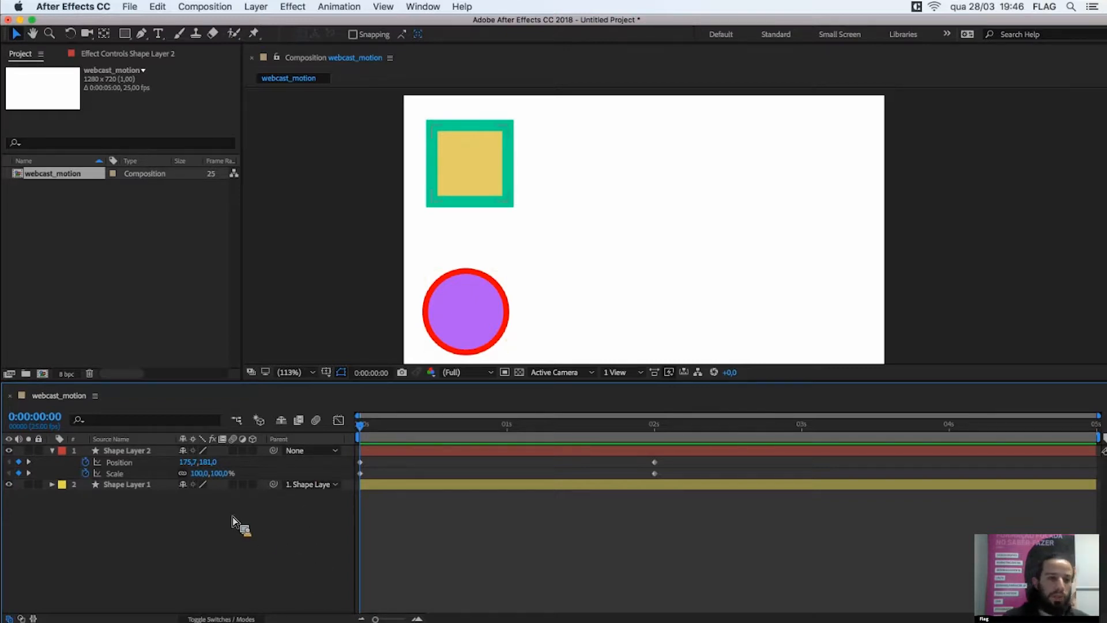
- Collapse the properties of Shape Layer 2 and set the parent of Shape Layer 1 to None
left_click(152, 452)
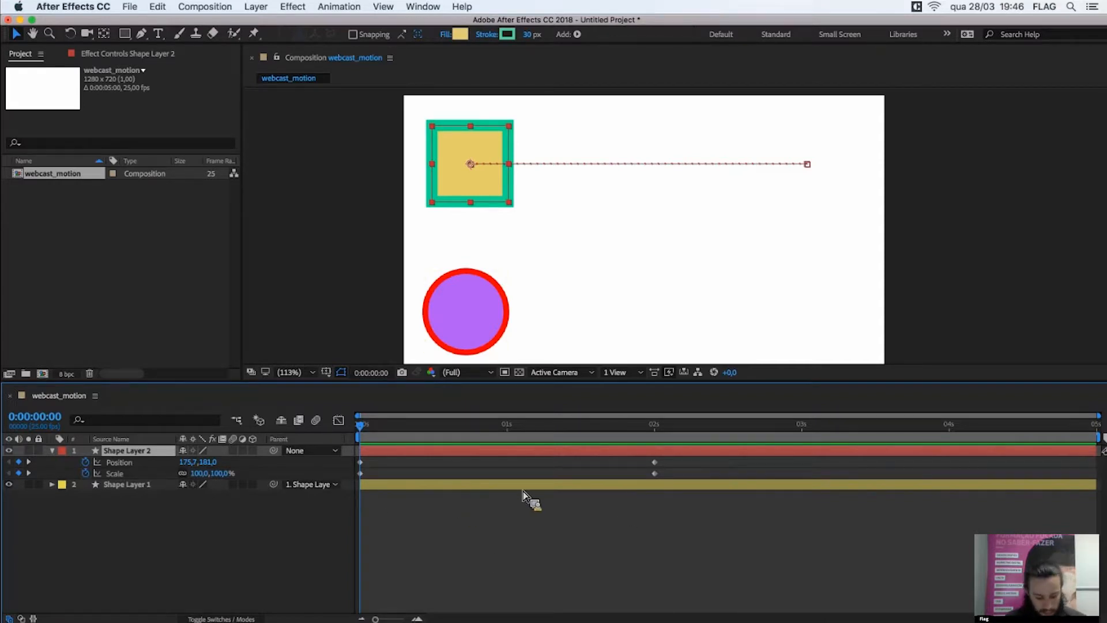
left_click(393, 465)
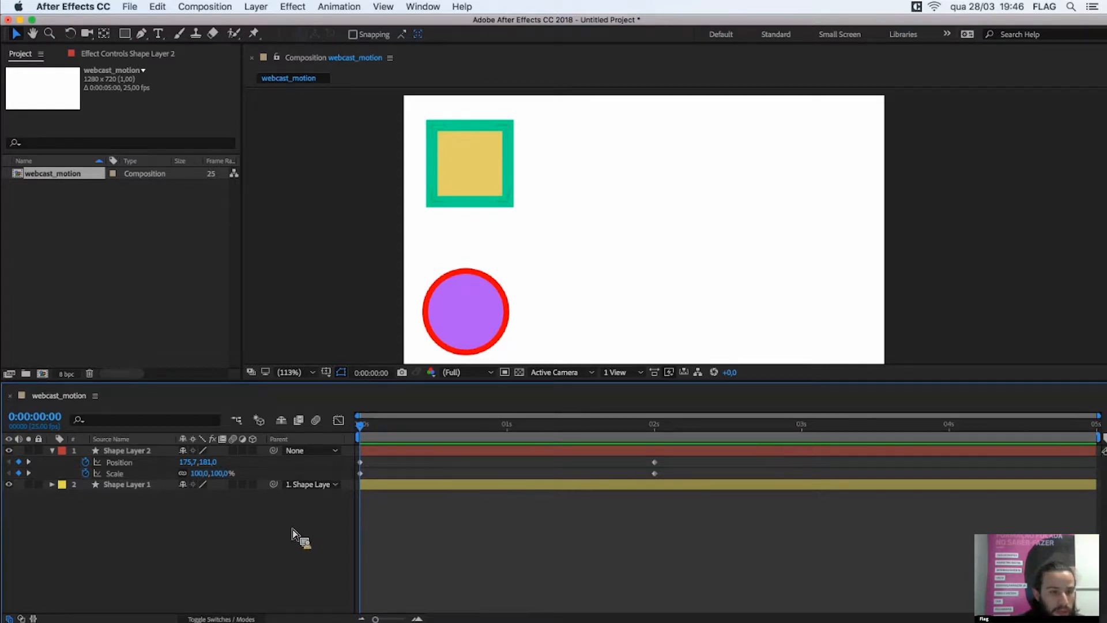
key("u")
left_click(298, 465)
left_click(295, 470)
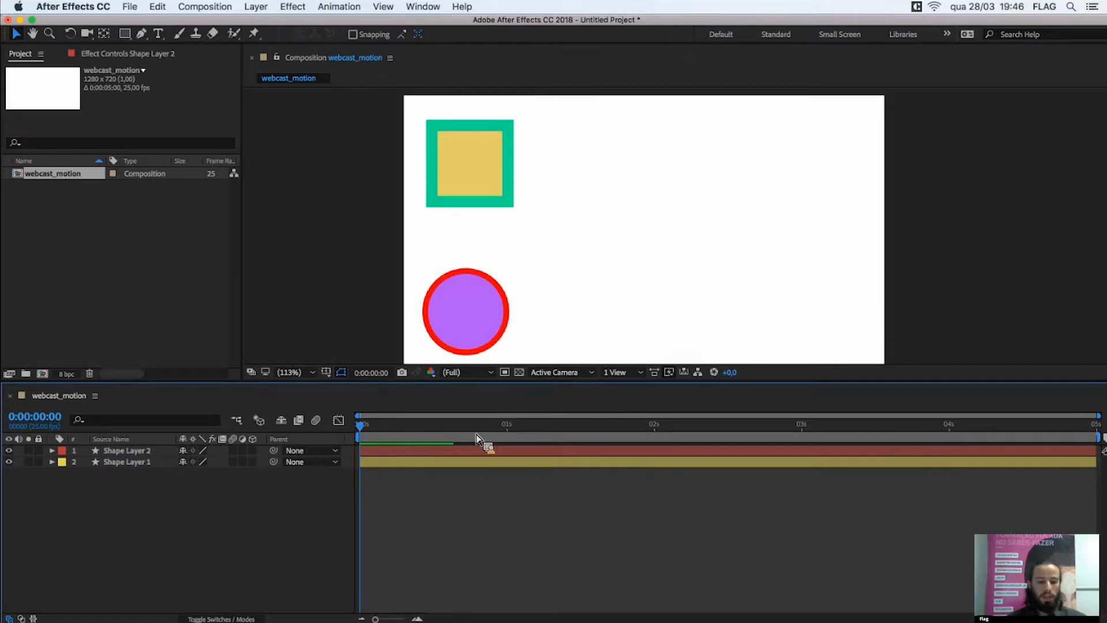
- Reveal the keyframed Position and Scale properties of Shape Layer 2, and deselect the layer
left_click(505, 453)
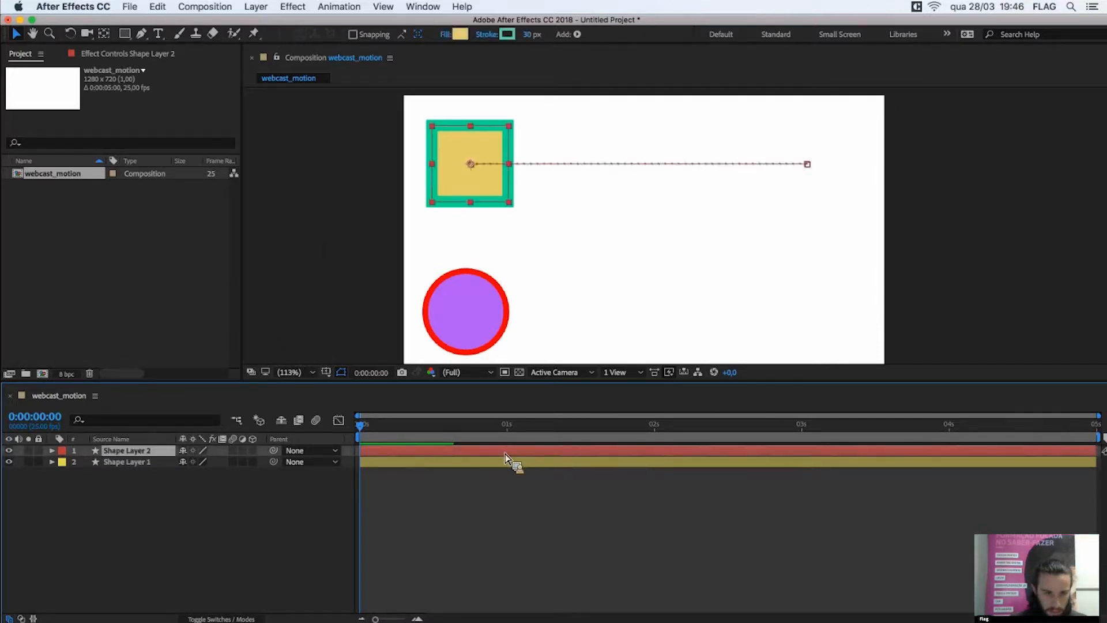
key("u")
left_click(528, 525)
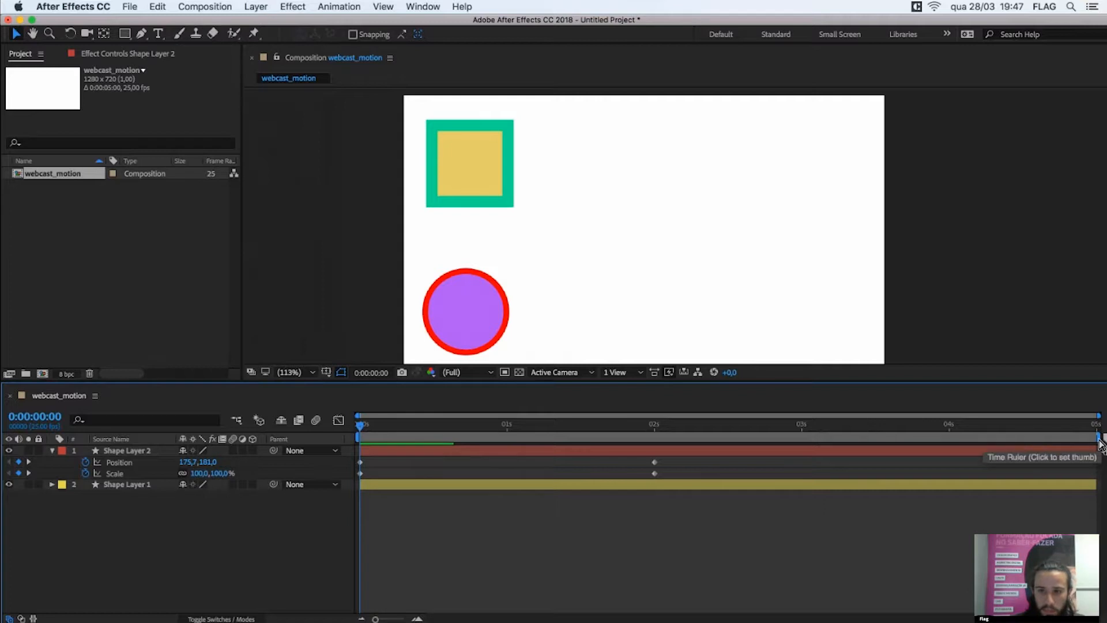
- Shorten the work area to end at about 2 seconds, at the last keyframes, and preview it
mouse_move(1098, 442)
left_mouse_down()
mouse_move(860, 503)
mouse_move(669, 478)
mouse_move(656, 446)
left_mouse_up()
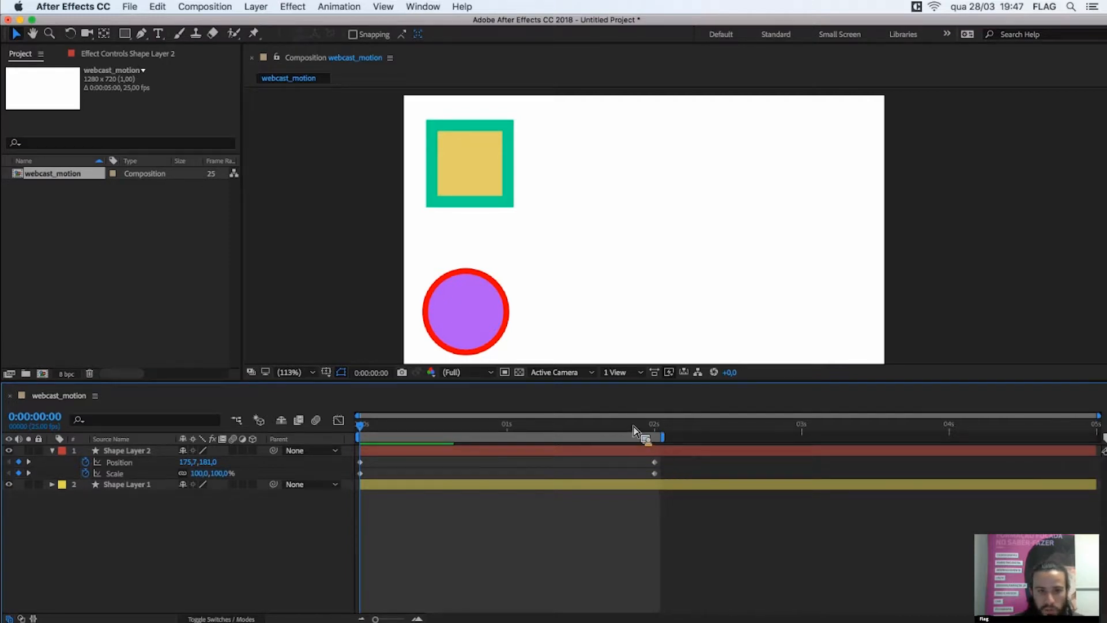
key("space")
key("space")
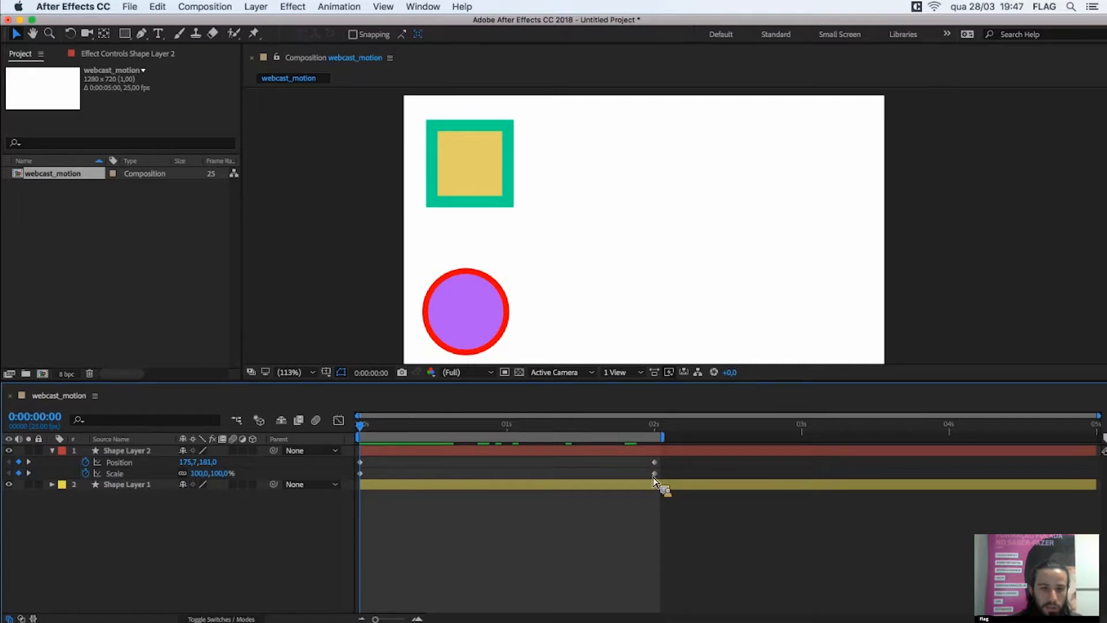
- Inspect the first and last Position and Scale keyframes, preview the two-second work area, and return to time 0
left_click(657, 432)
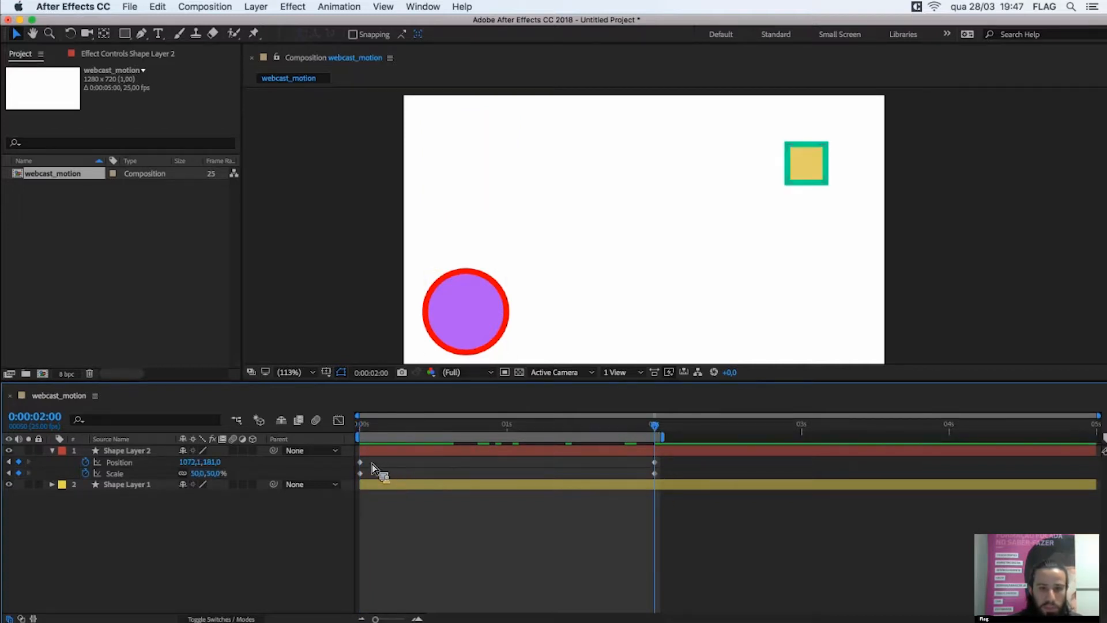
left_click_drag(367, 461, 347, 486)
left_click_drag(672, 464, 394, 537)
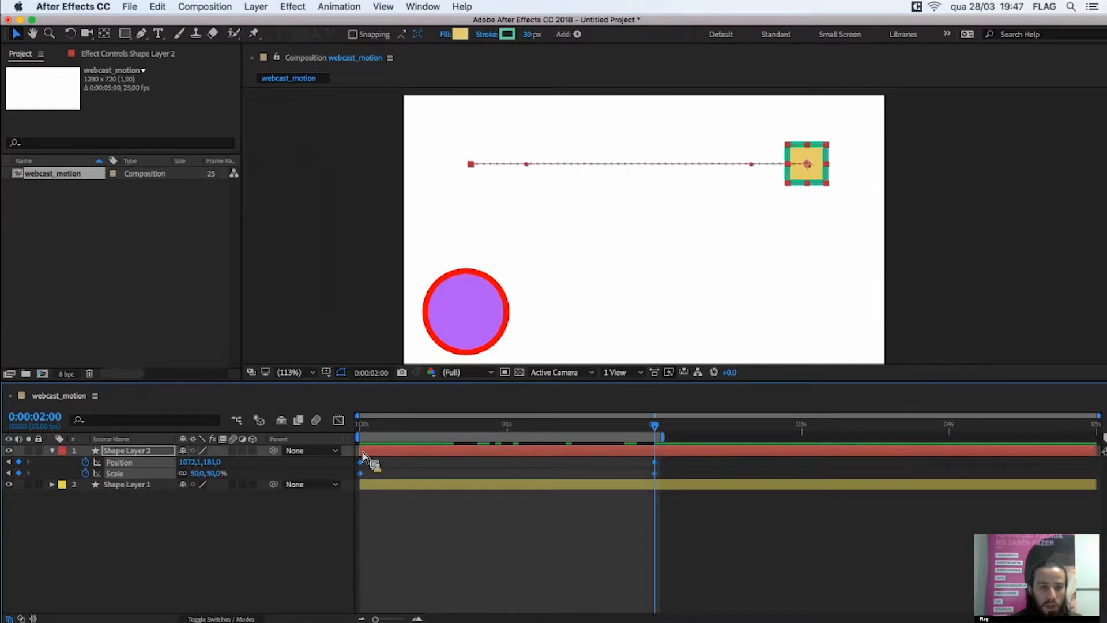
left_click(386, 530)
key("Home")
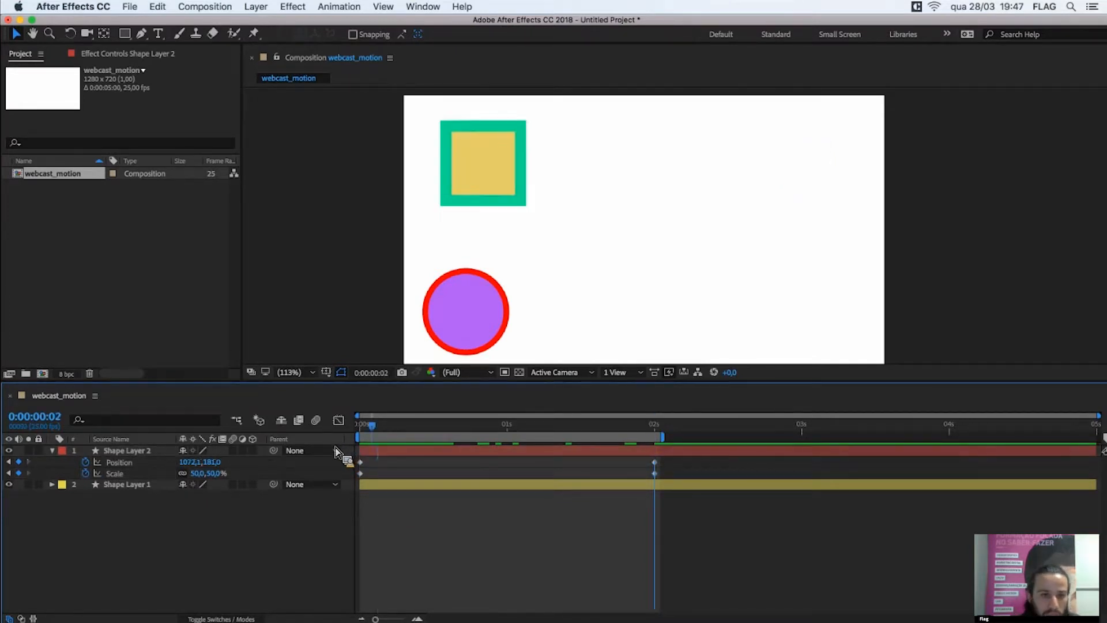
key("space")
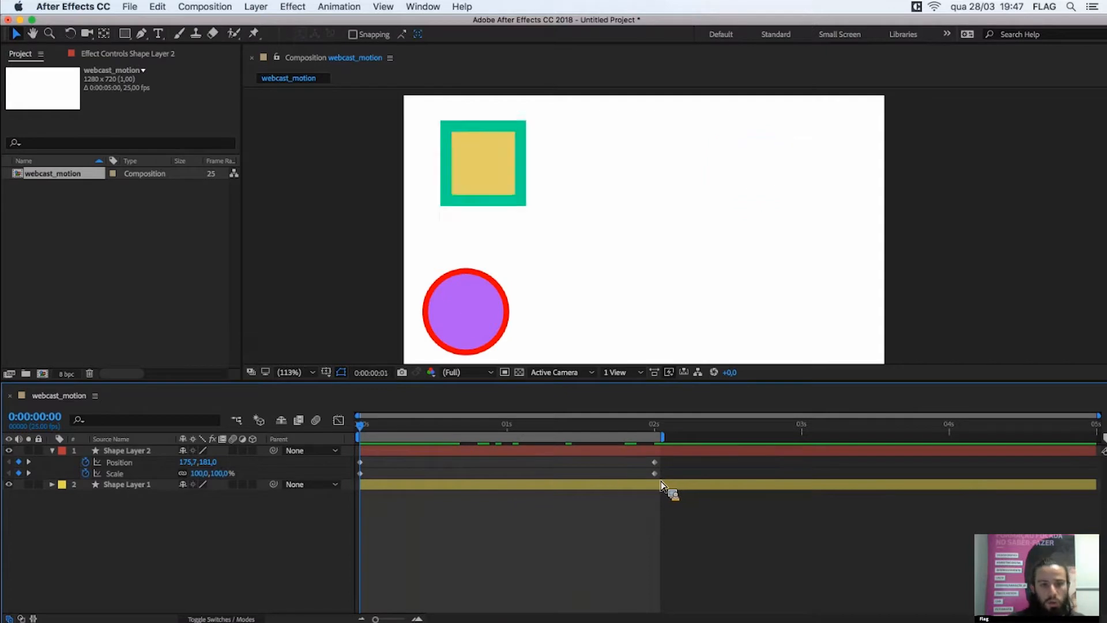
key("space")
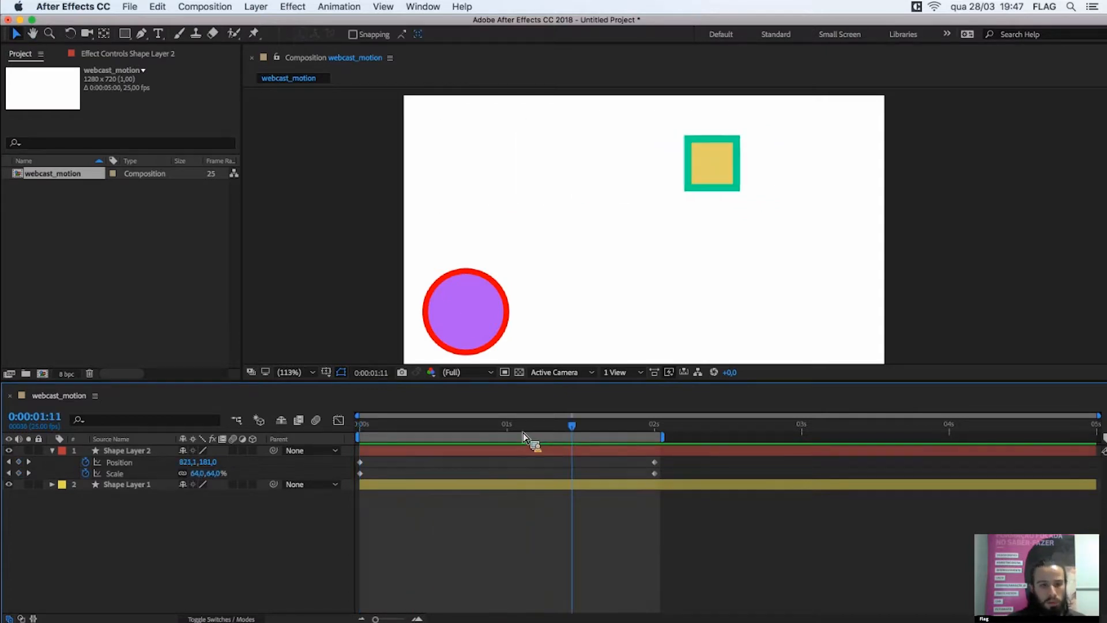
left_click_drag(517, 441, 340, 454)
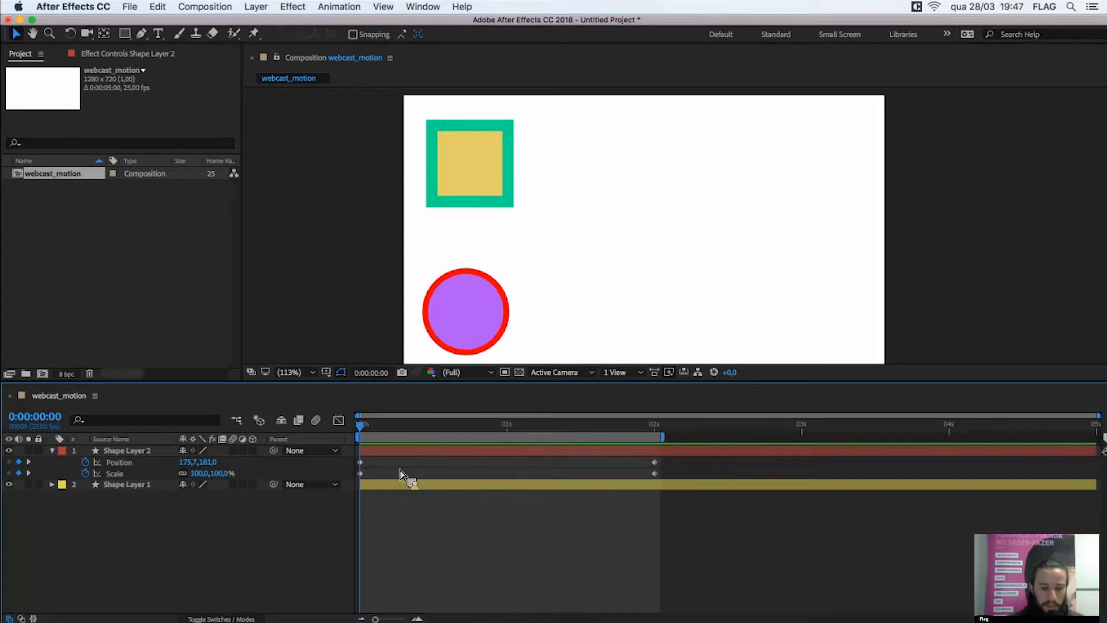
- Set the work area start at 0:00:01:00, at 0:00:00:13 and at 0:00:00:08 in turn
left_click(507, 429)
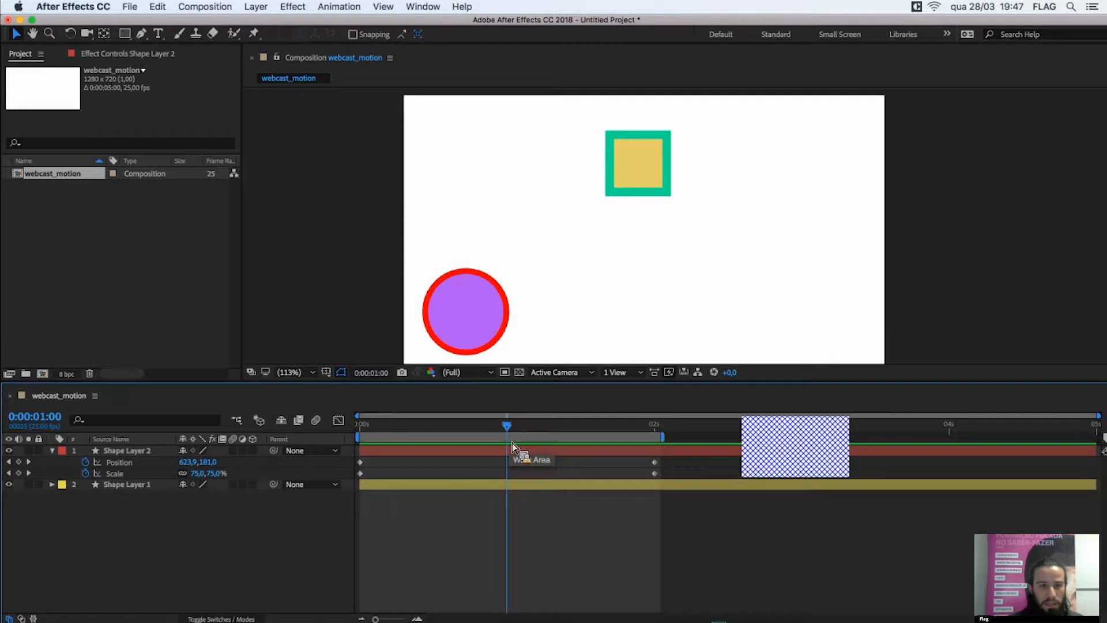
key("b")
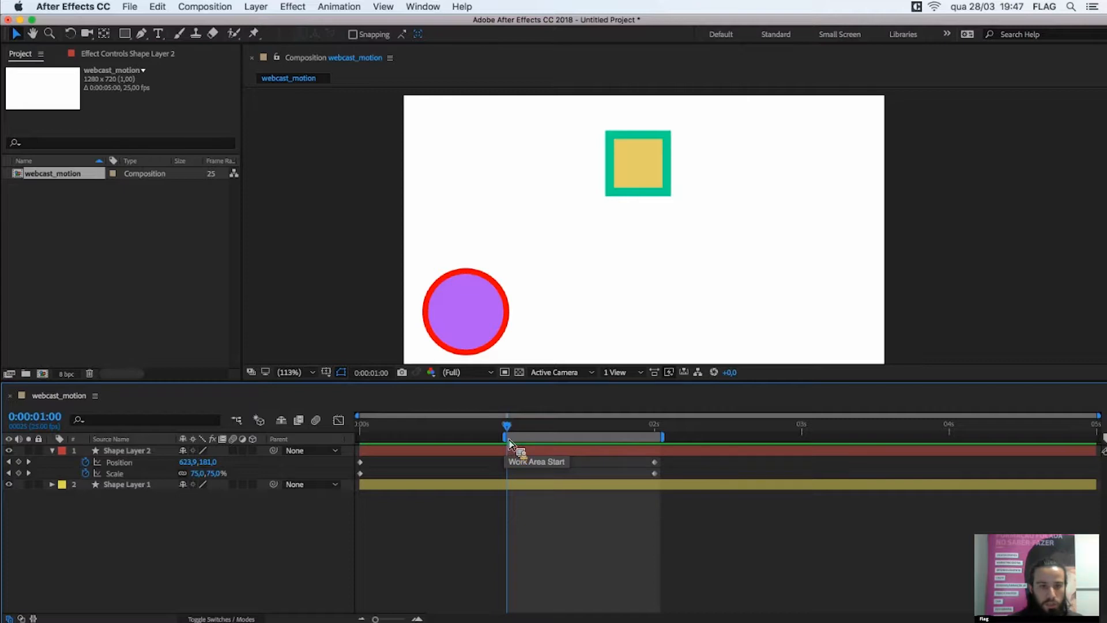
left_click(448, 442)
left_click(437, 443)
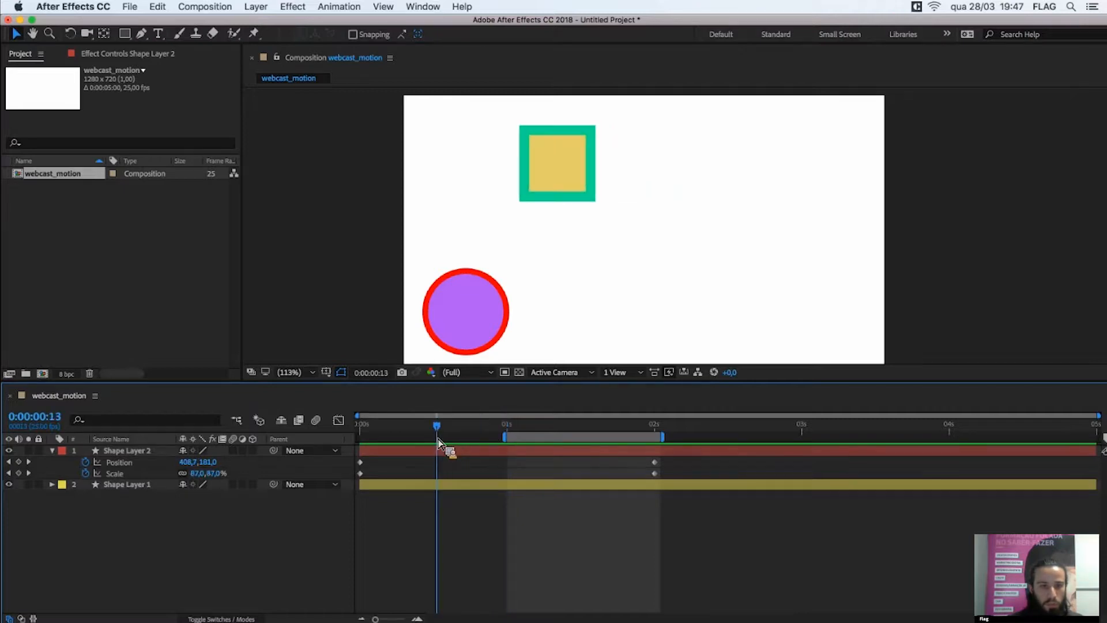
key("b")
left_click(408, 435)
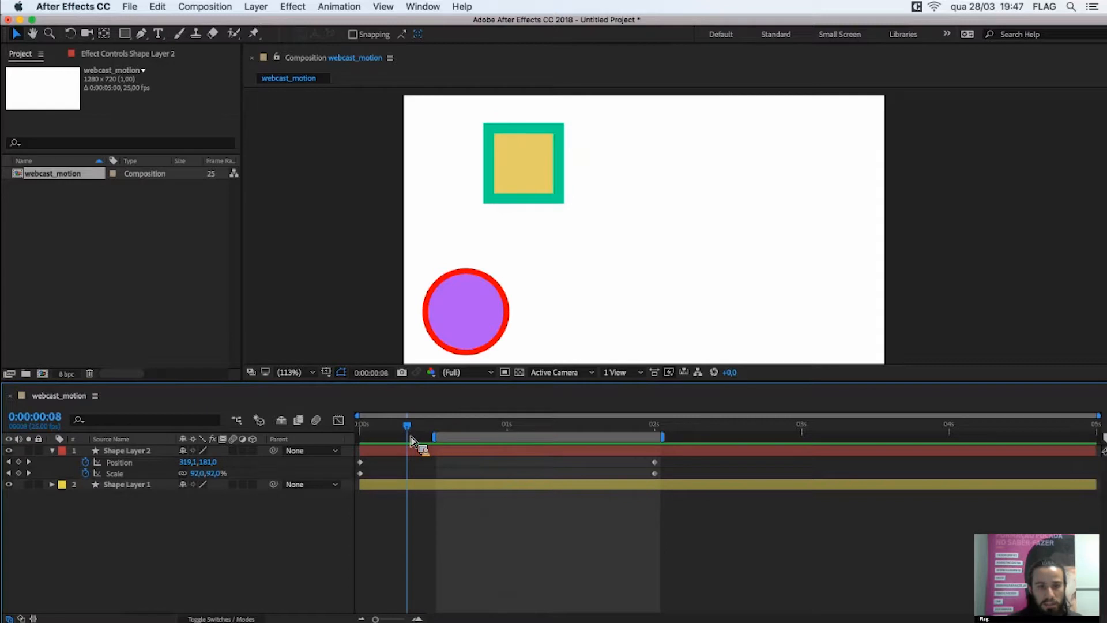
key("b")
- Set the work area end at about 1.5 seconds, and extend it to 0:00:02:13
left_click_drag(639, 435, 542, 431)
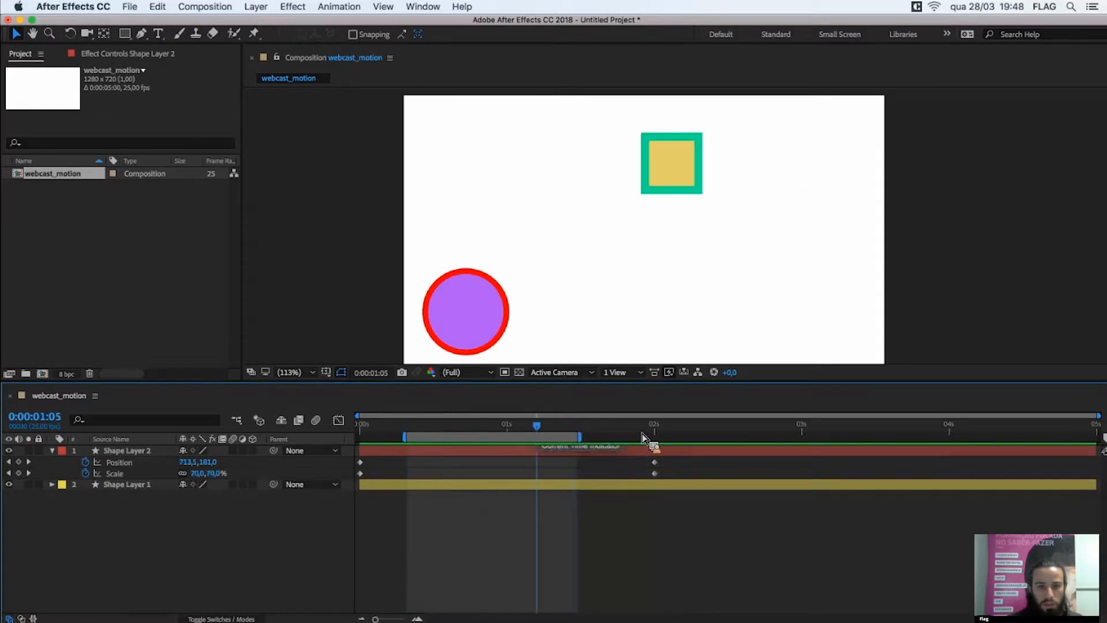
left_click(733, 436)
key("n")
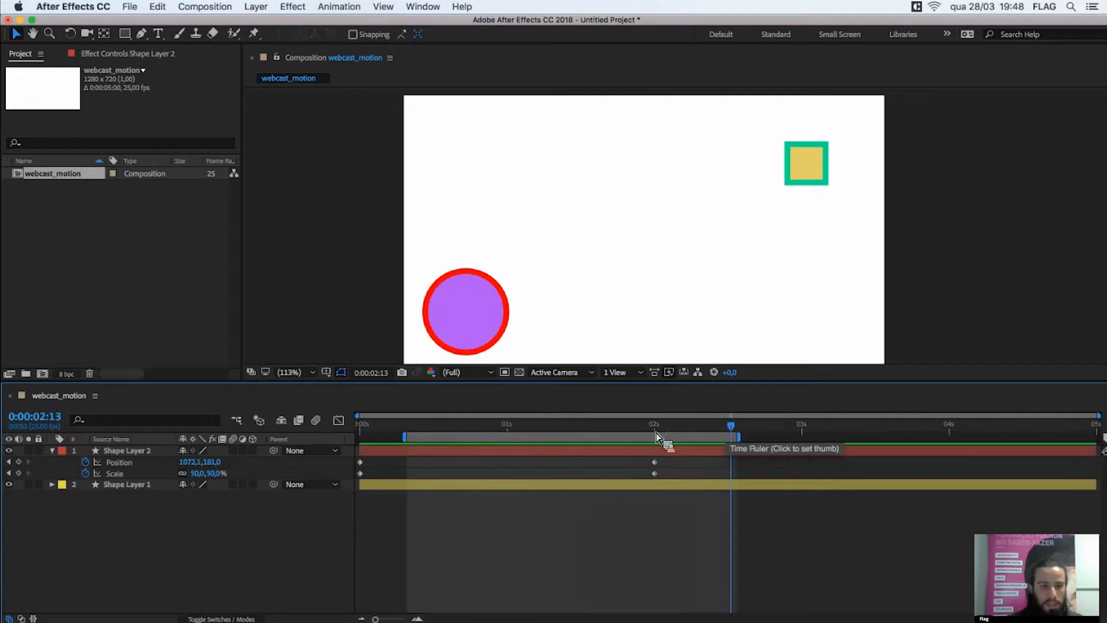
- Set the work area end at the 0:00:02:00 keyframes and its start at 0:00:00:00
key("j")
key("n")
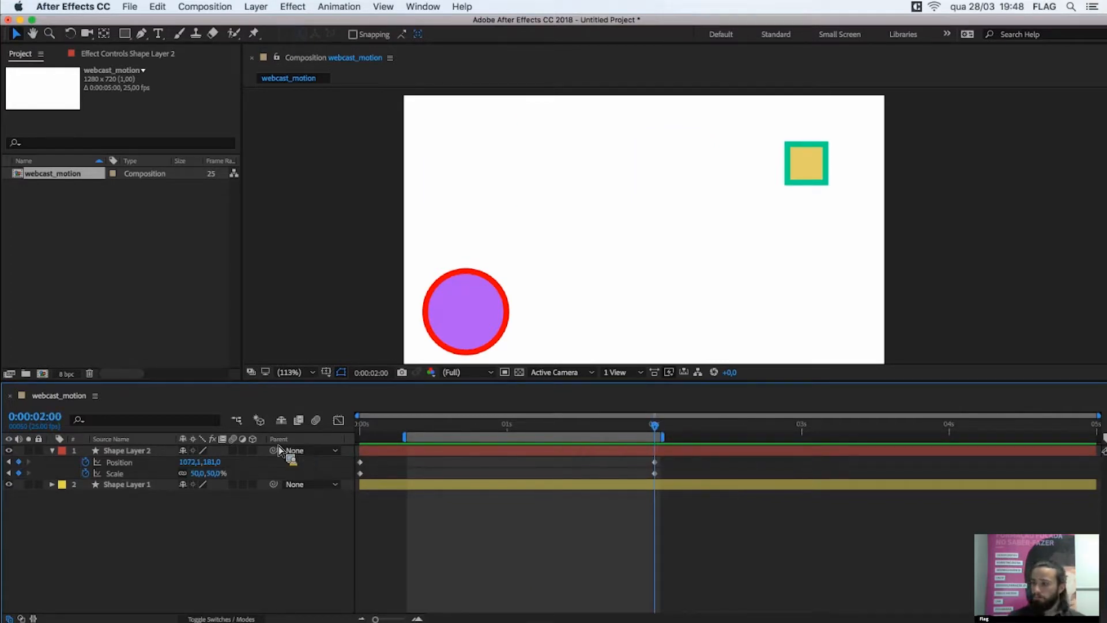
key("Home")
key("b")
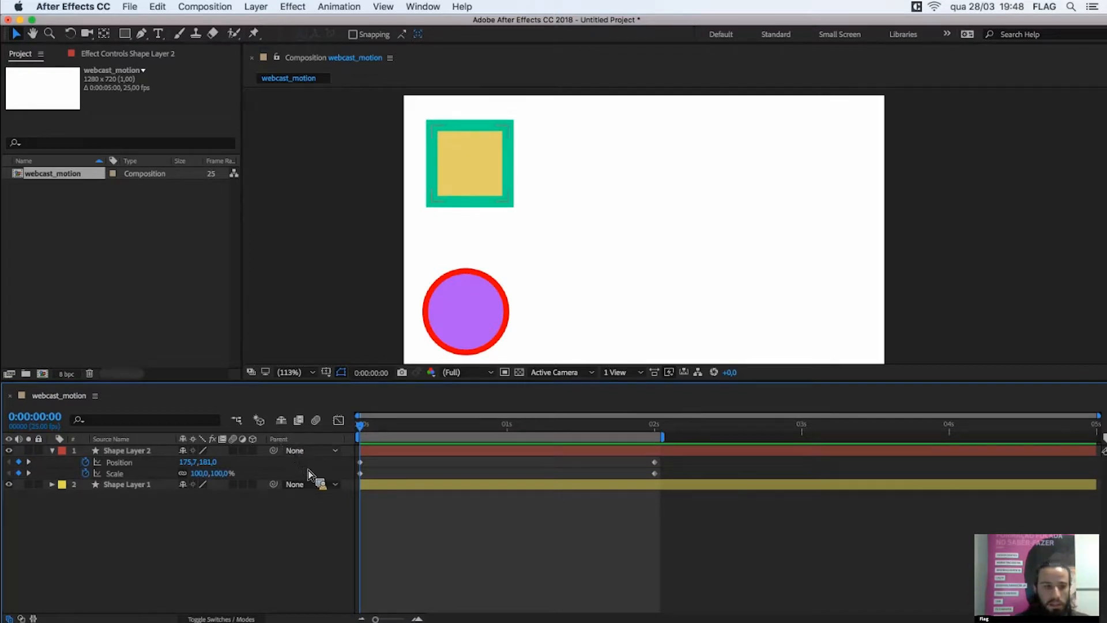
- Parent Shape Layer 1 to Shape Layer 2 again, and deselect the layers
left_click_drag(327, 471, 171, 491)
mouse_move(273, 484)
left_mouse_down()
mouse_move(185, 483)
mouse_move(159, 452)
mouse_move(169, 459)
left_mouse_up()
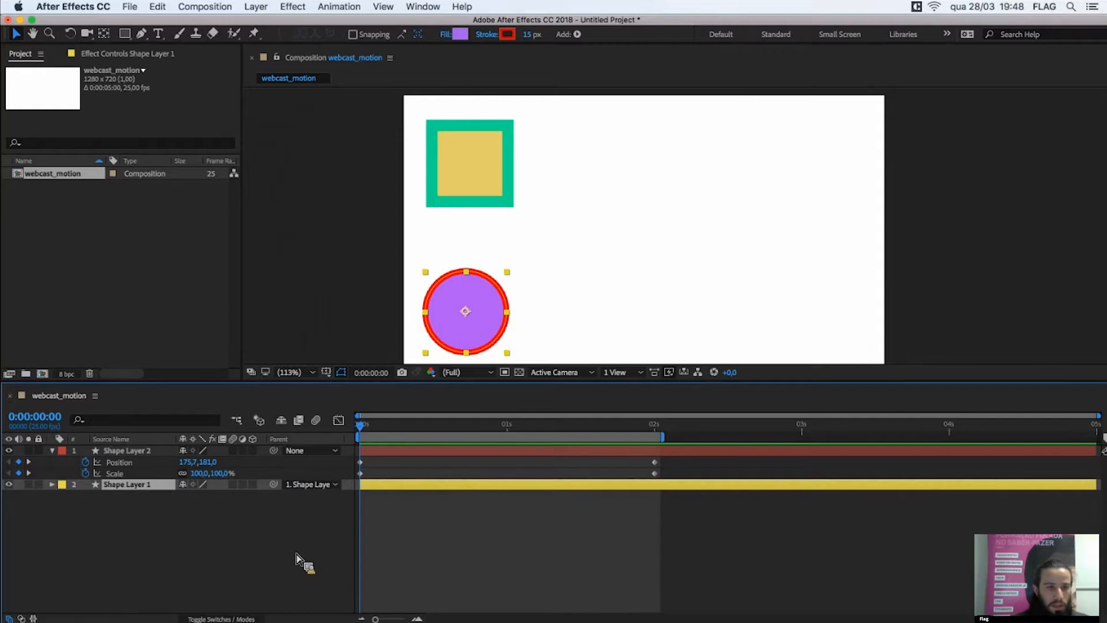
left_click(440, 511)
- Preview the re-parented animation and select Shape Layer 2 with the time indicator at 2 seconds
key("space")
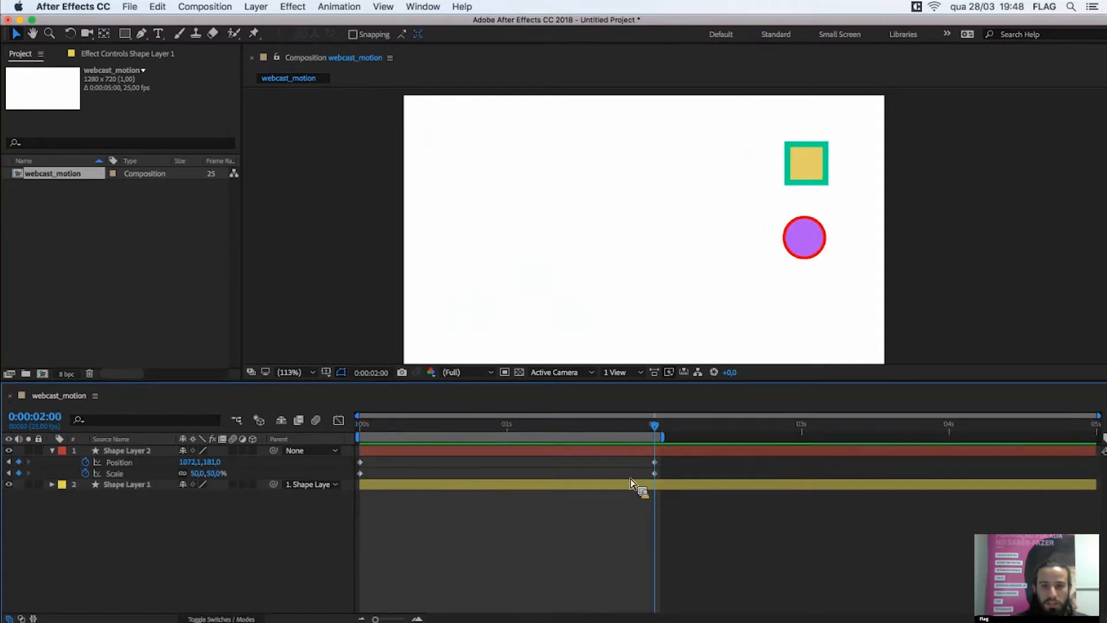
left_click(605, 452)
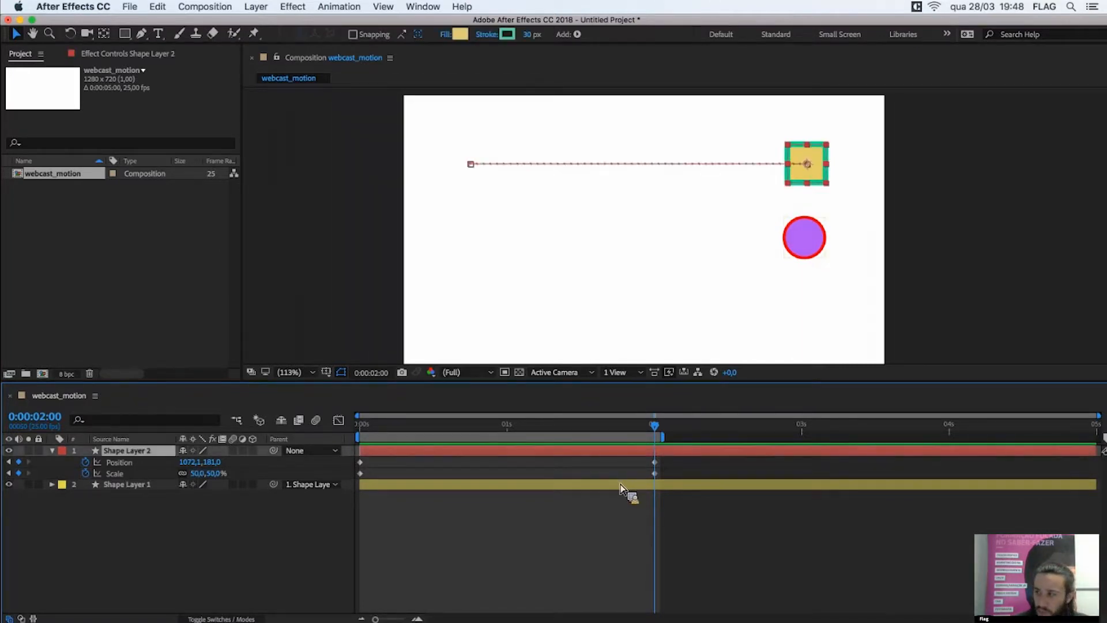
- Select the circle and the square in turn at 2 seconds to compare their motion paths and keyframes
left_click(623, 487)
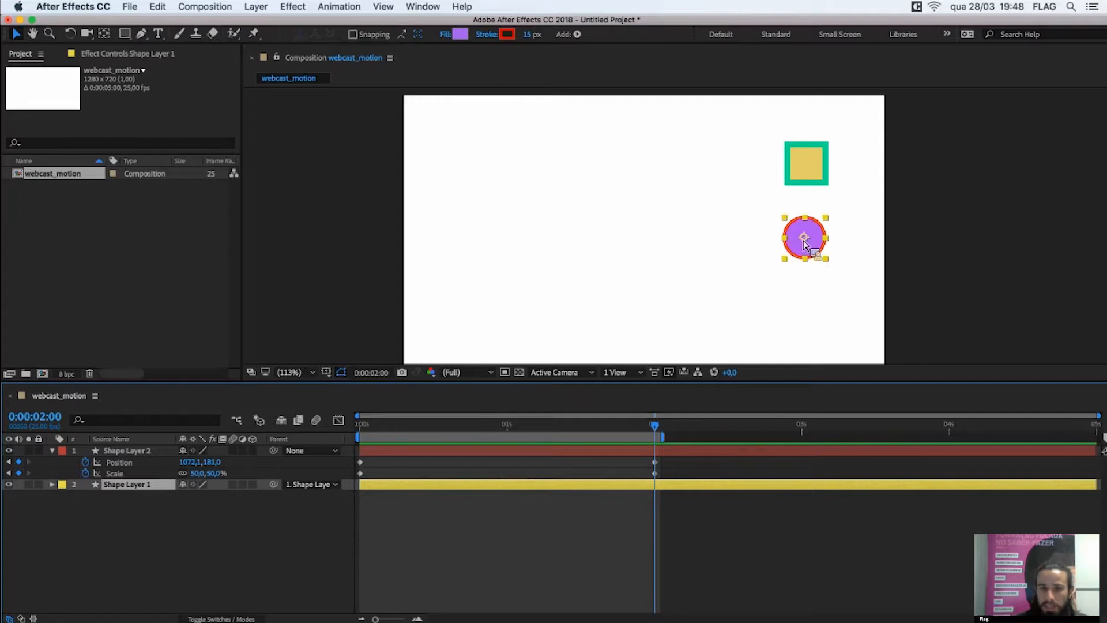
left_click(662, 454)
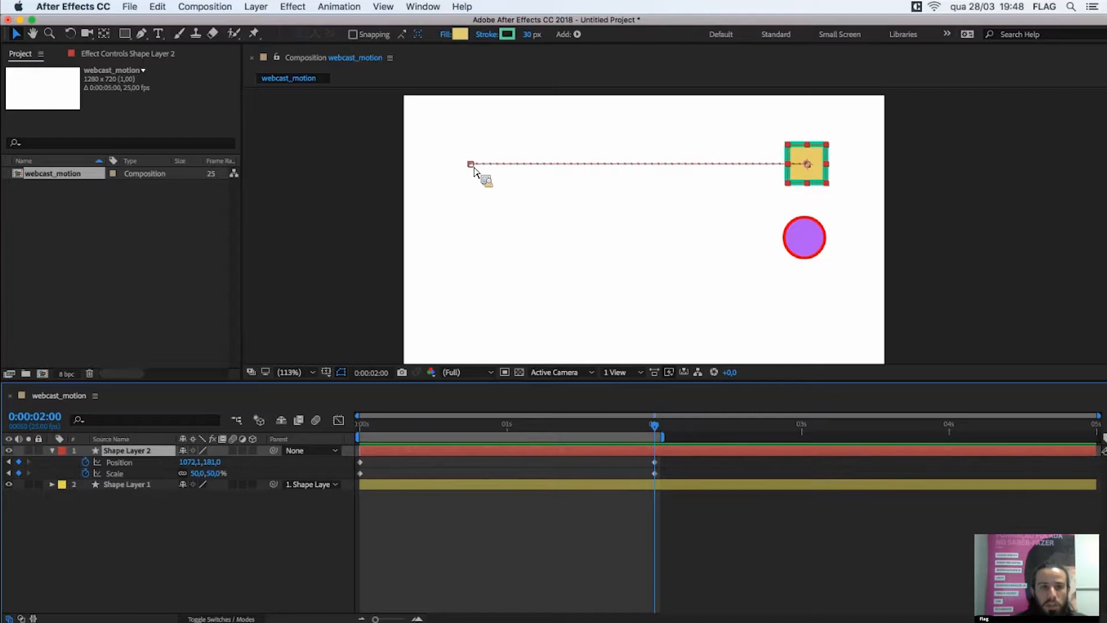
left_click_drag(474, 171, 476, 225)
left_click_drag(653, 432, 645, 454)
left_click_drag(652, 413, 653, 413)
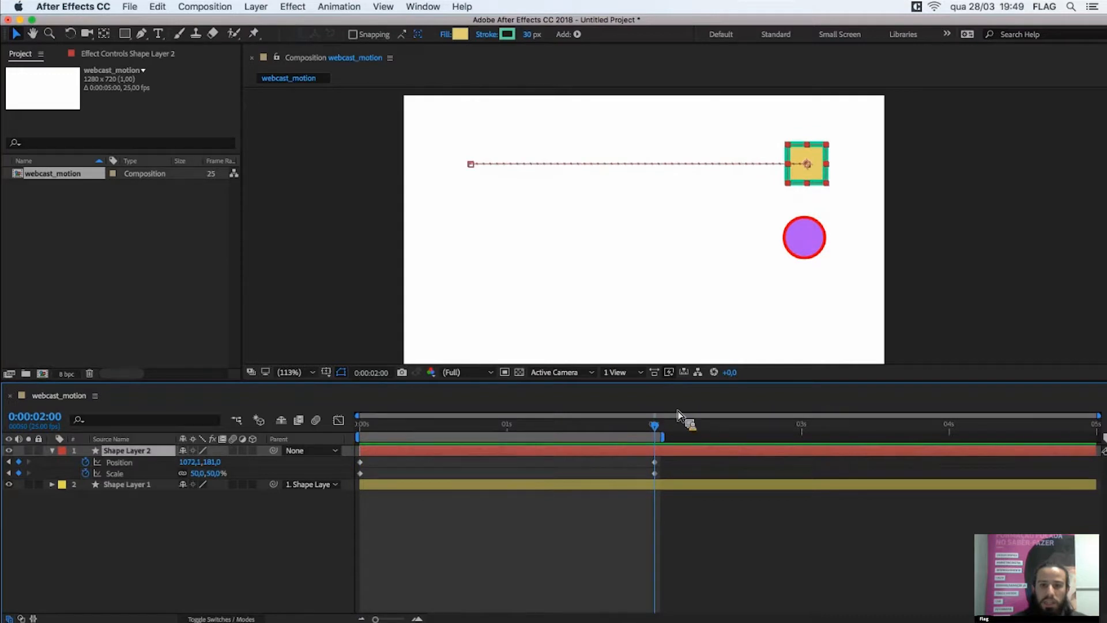
left_click(816, 236)
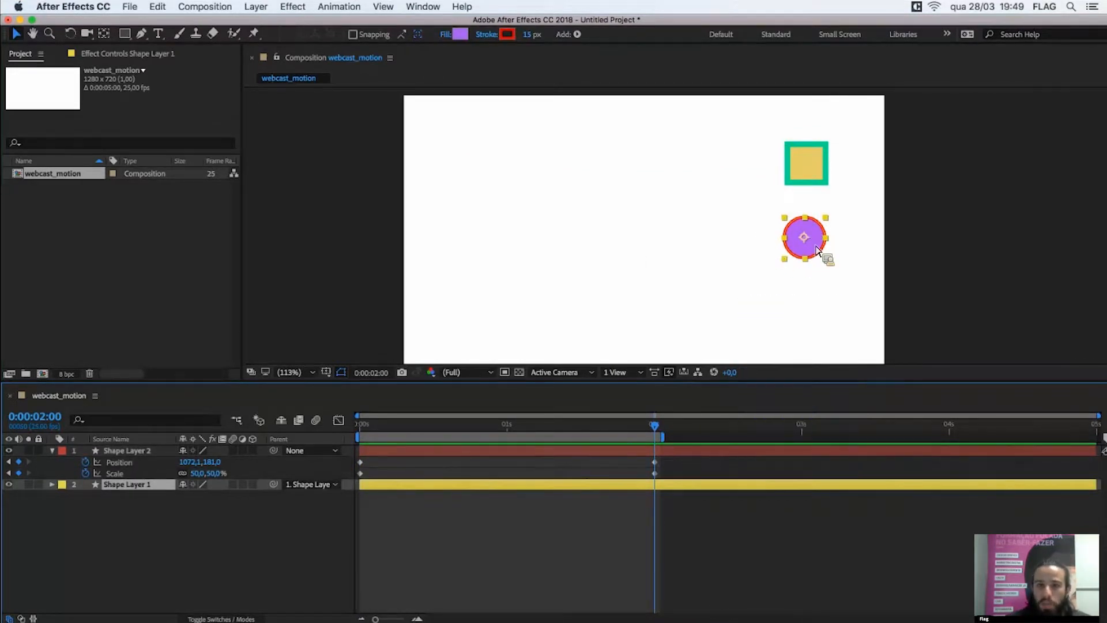
left_click(813, 166)
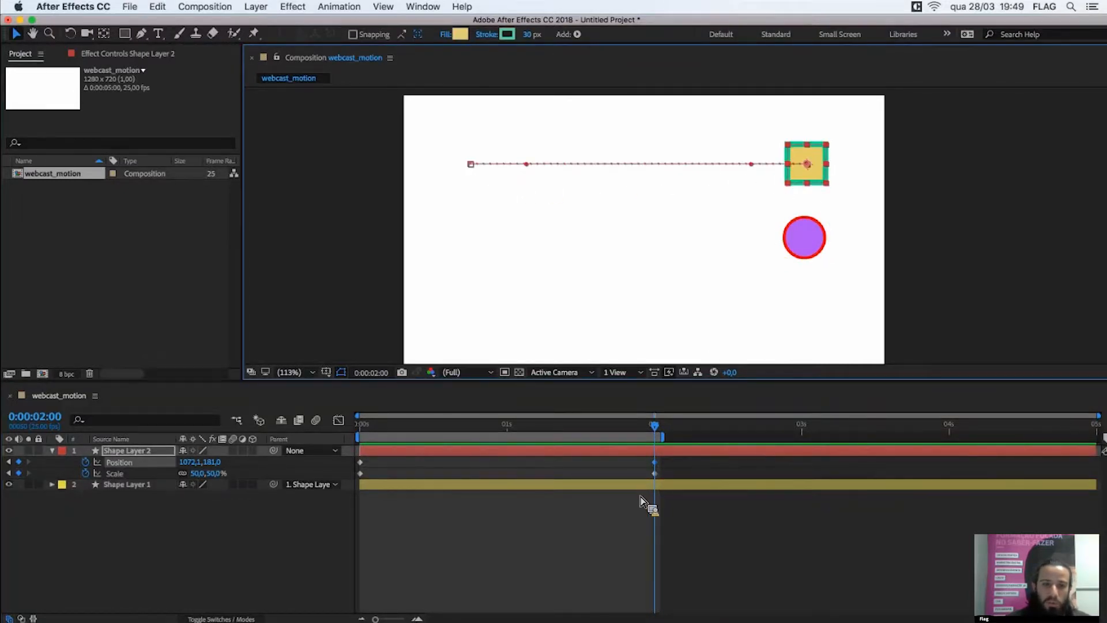
- Deselect the layers and set the parent of Shape Layer 1 to None
left_click(633, 461)
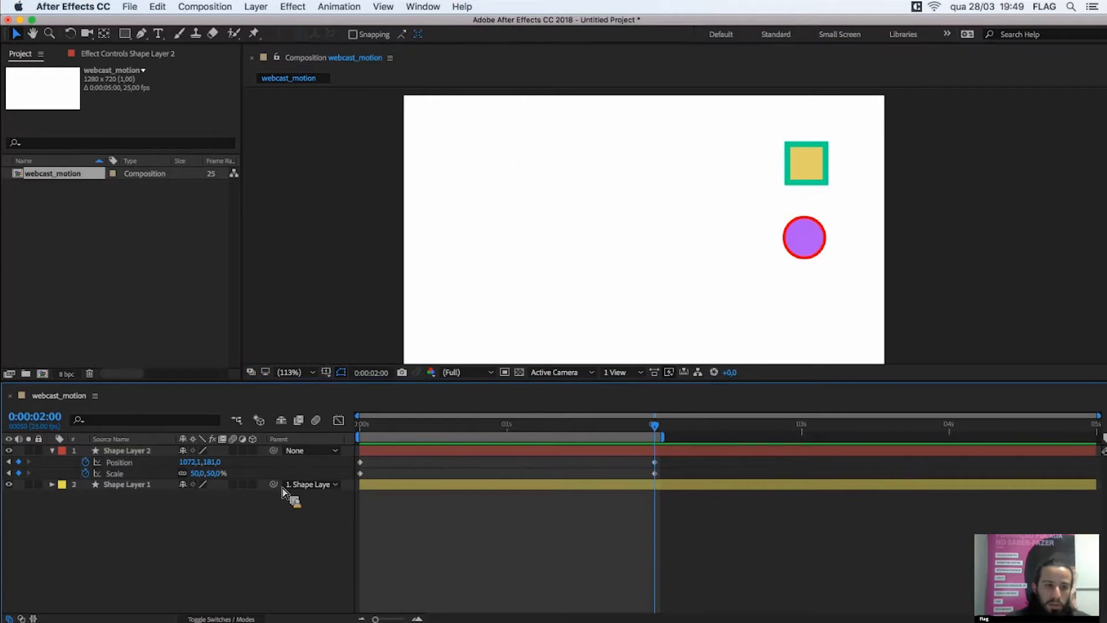
left_click(311, 485)
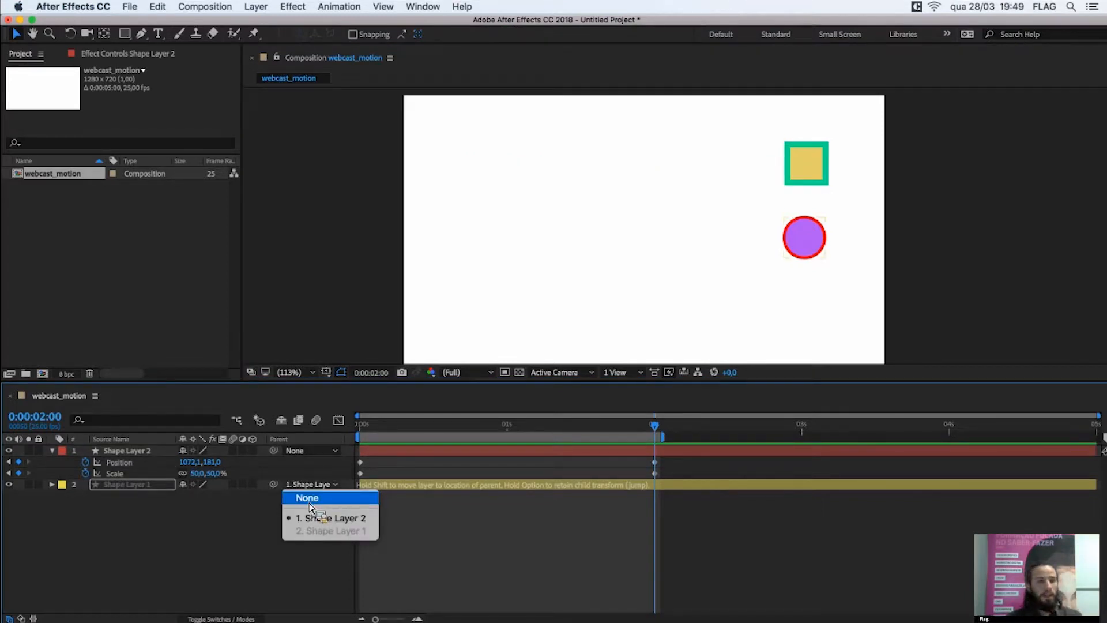
left_click(308, 499)
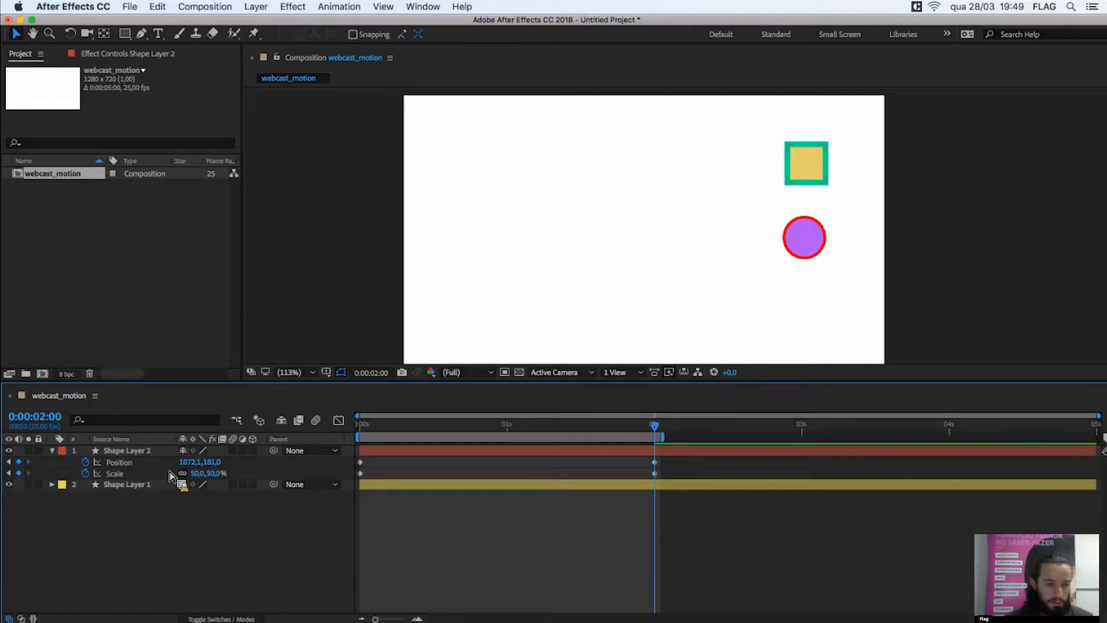
- Return the time indicator to 0:00:00:00 and preview the animation with the circle unparented
left_click_drag(175, 476, 467, 449)
left_click_drag(769, 483, 505, 430)
key("space")
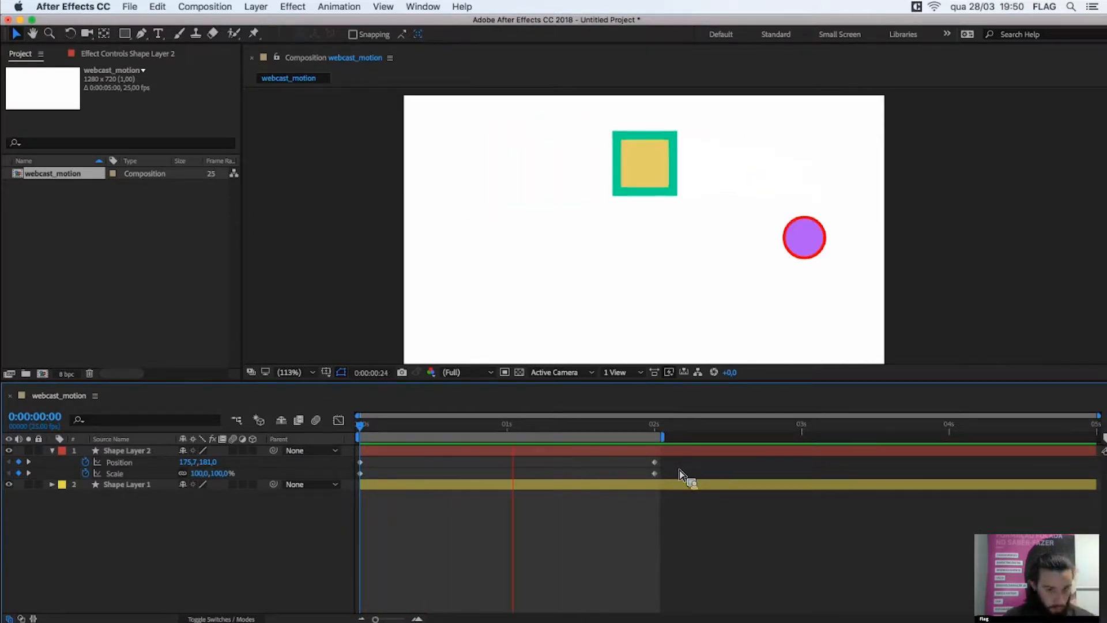
- Stop the preview, select Shape Layer 2 and reveal only its Position property in the timeline
key("space")
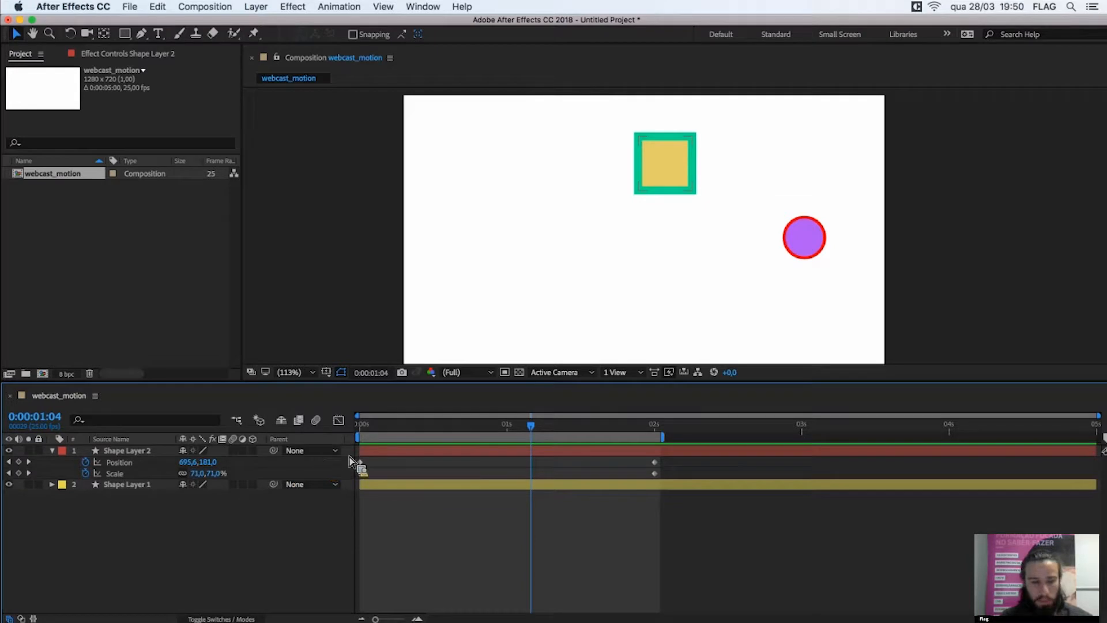
key("super+Down")
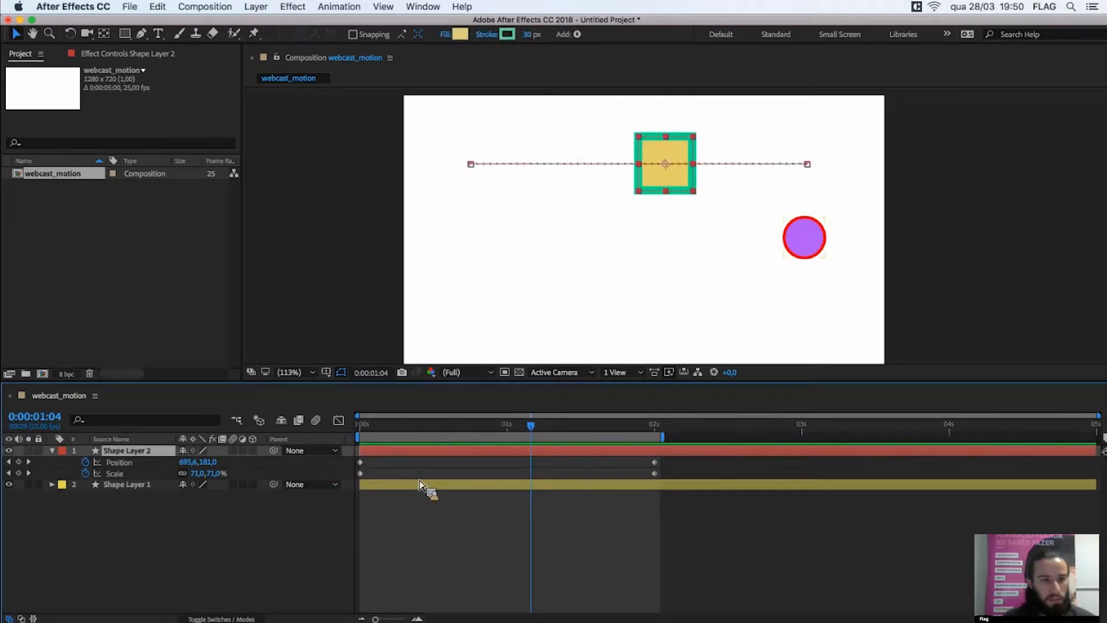
key("p")
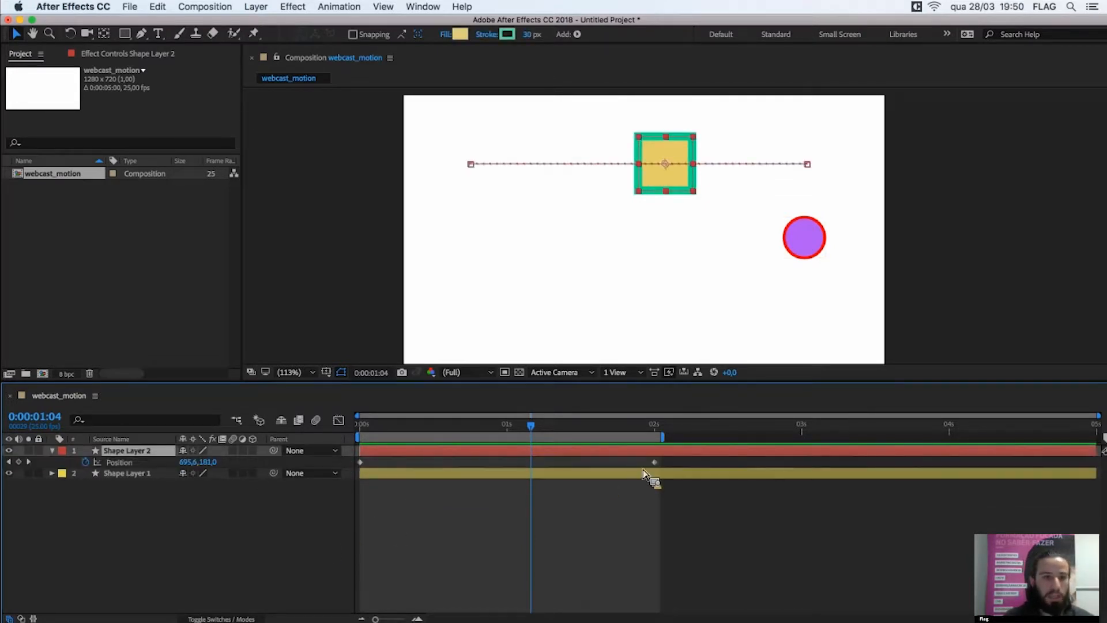
- Apply Easy Ease In to both Position keyframes of Shape Layer 2
left_click_drag(683, 464, 366, 465)
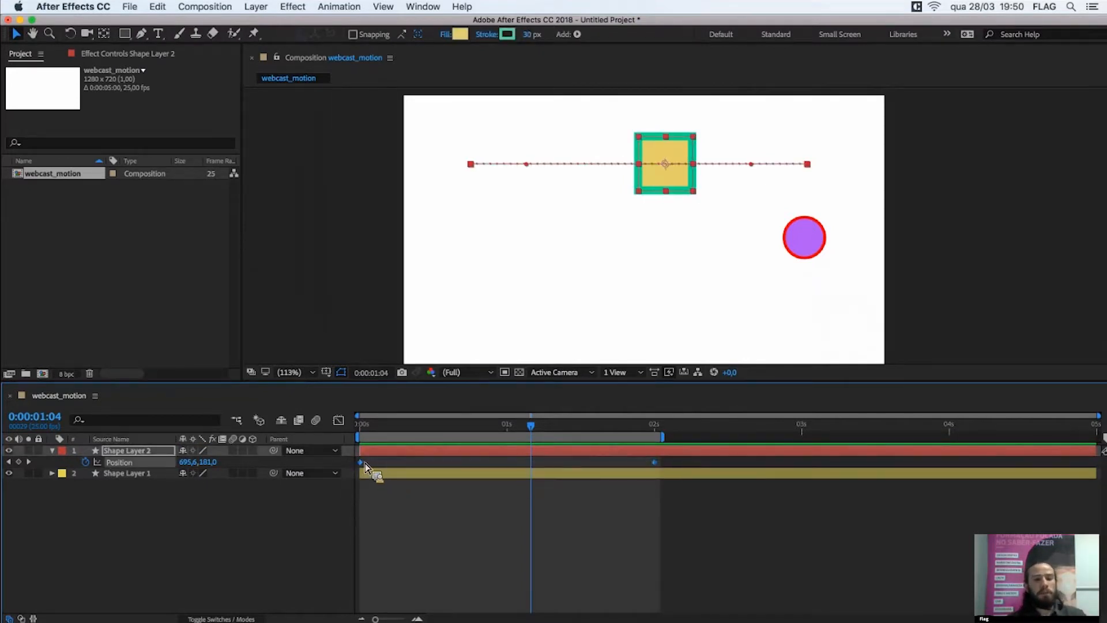
mouse_move(365, 466)
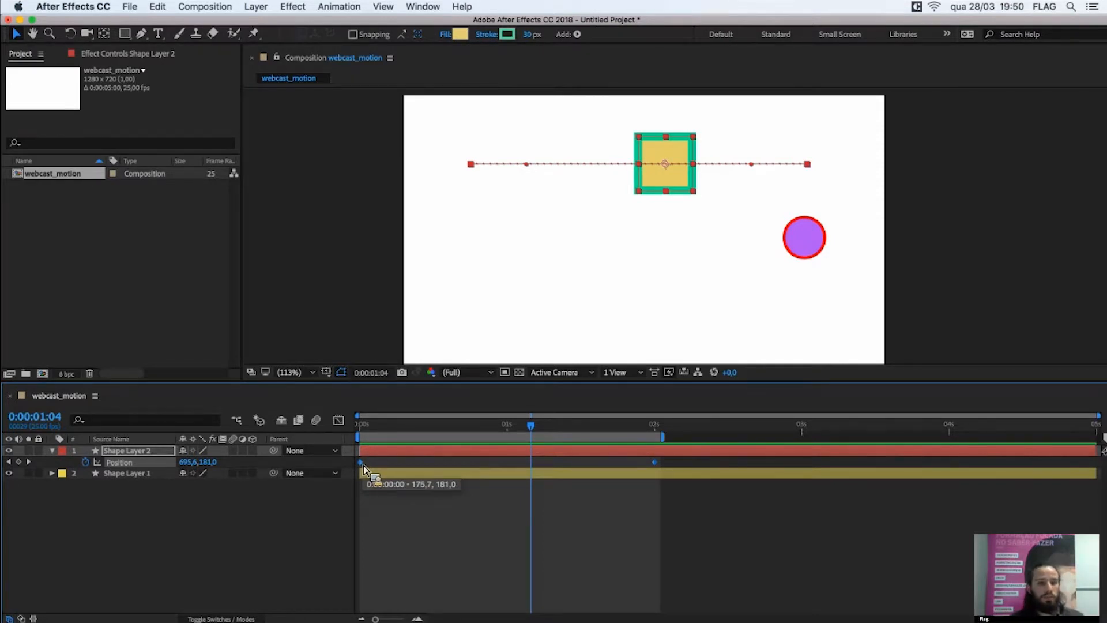
right_click(363, 464)
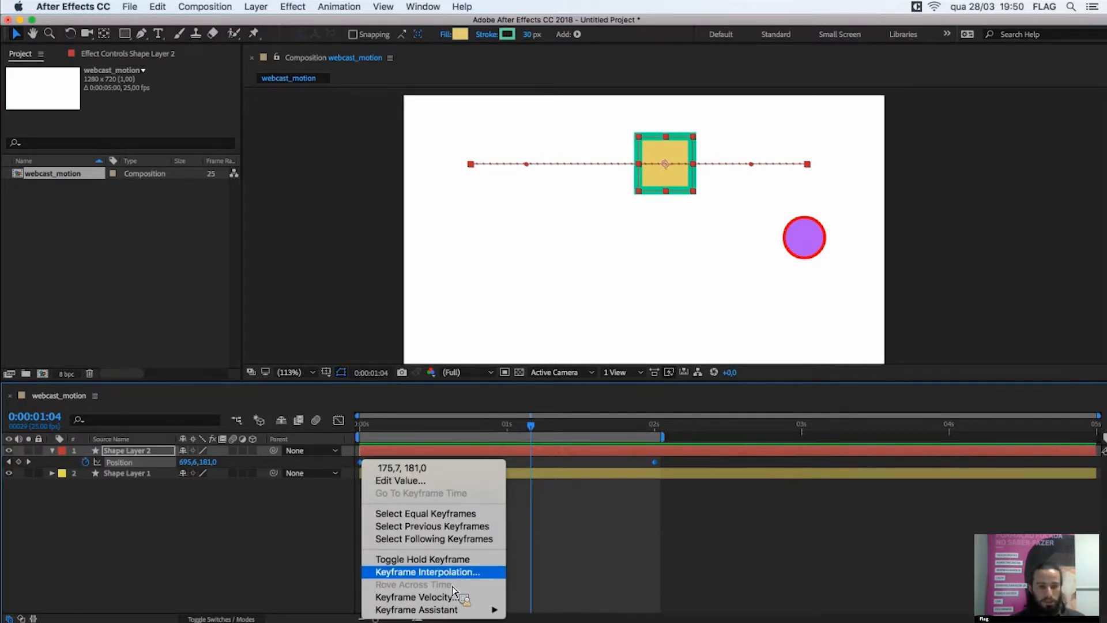
mouse_move(504, 613)
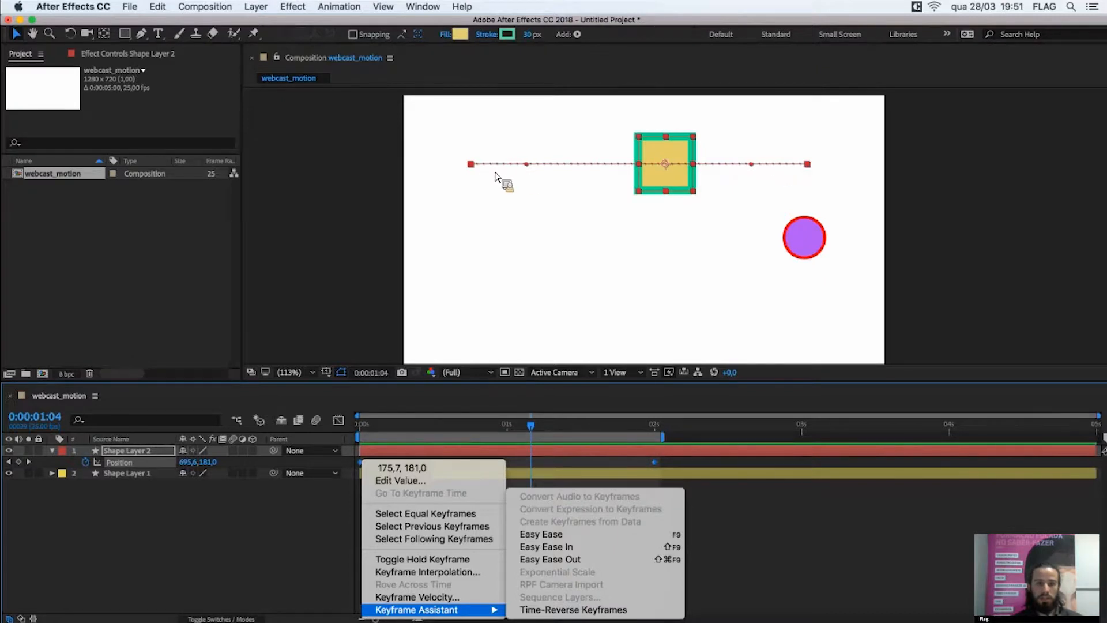
left_click(551, 553)
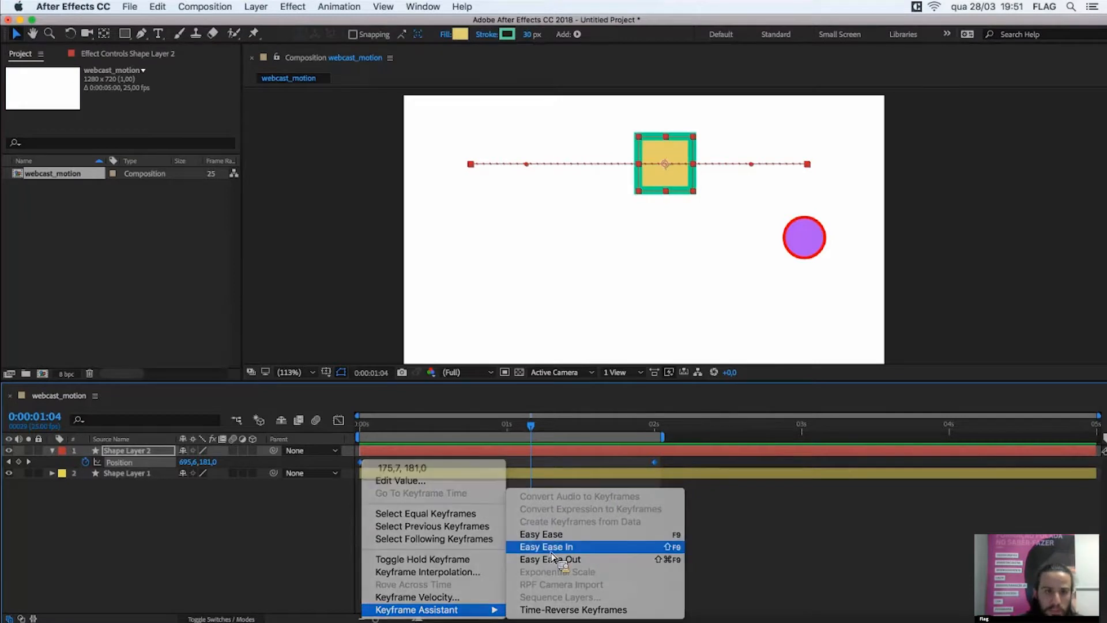
left_click(497, 512)
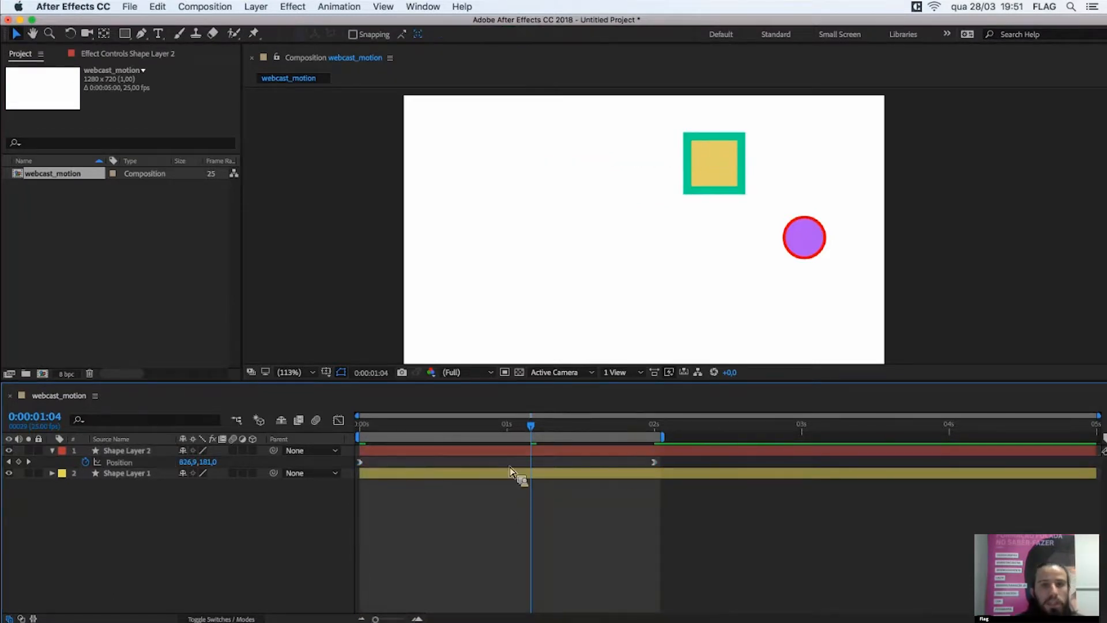
- Preview the square's eased-in movement from the start of the composition, stepping through the first frames and replaying it
left_click_drag(672, 460, 310, 505)
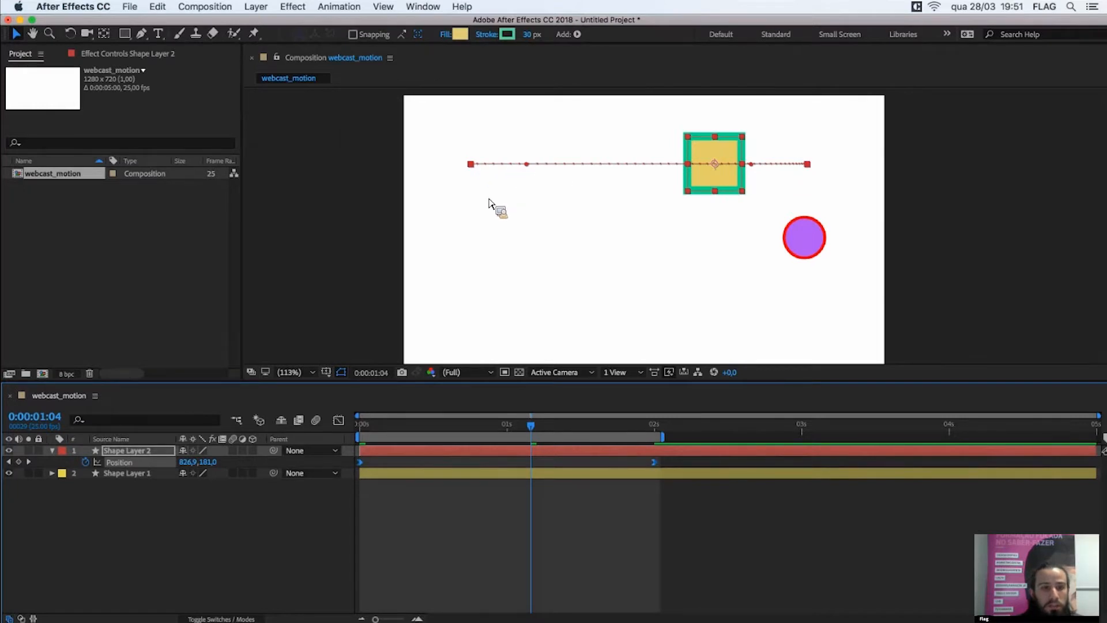
left_click(360, 427)
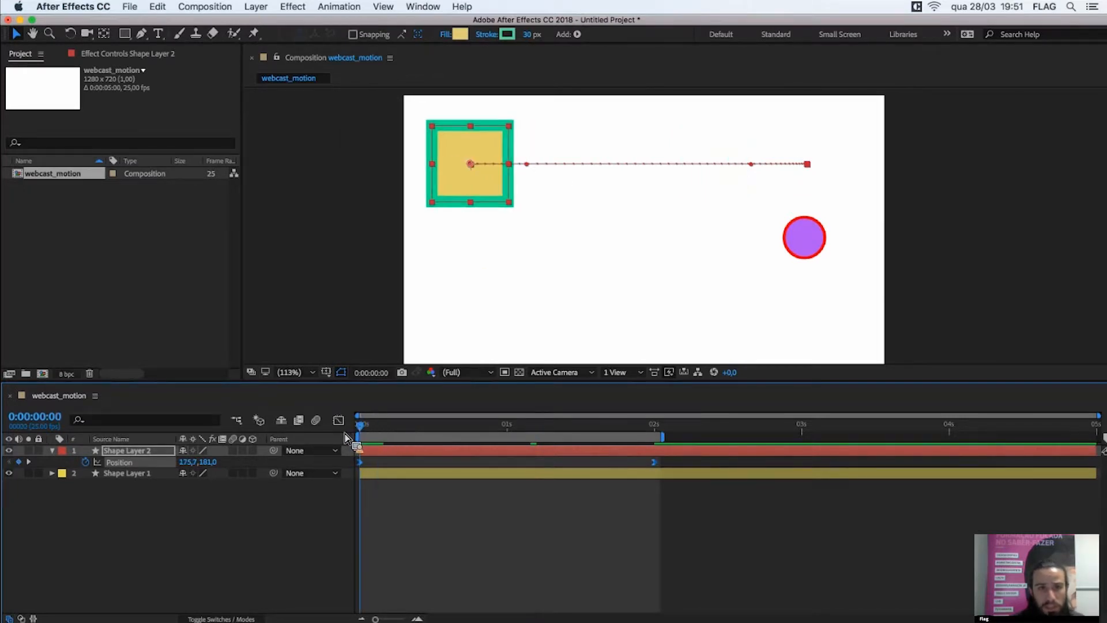
key("space")
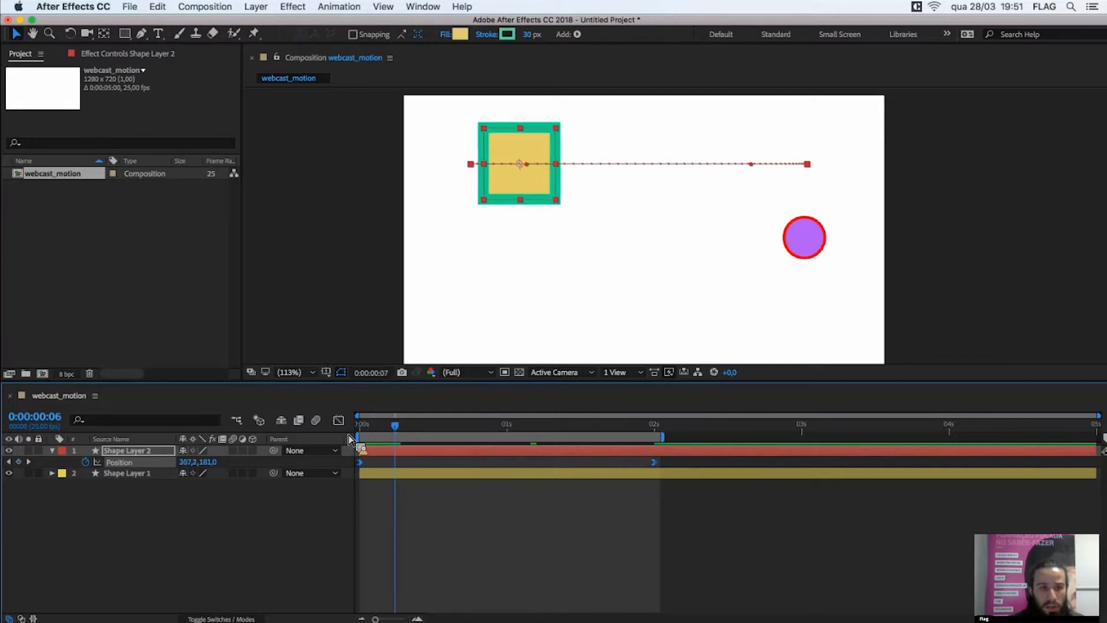
key("space")
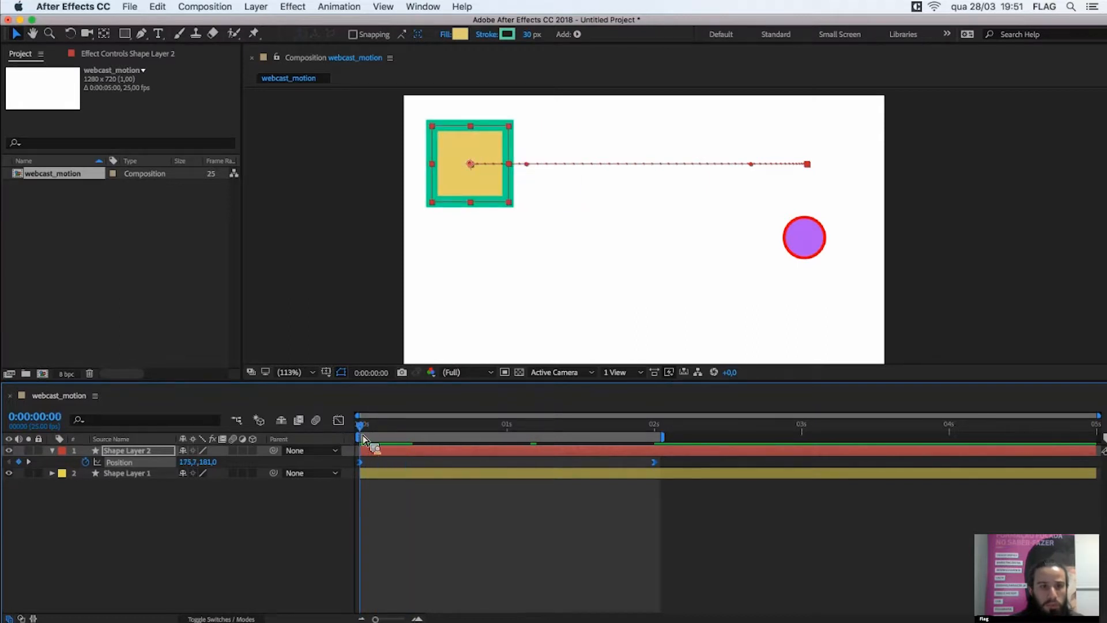
key("Page_Down")
key("Page_Down")
key("Page_Down")
key("Page_Down")
key("Page_Down")
key("Page_Up")
key("Page_Up")
key("Page_Up")
key("Page_Up")
key("Page_Up")
key("Page_Down")
key("space")
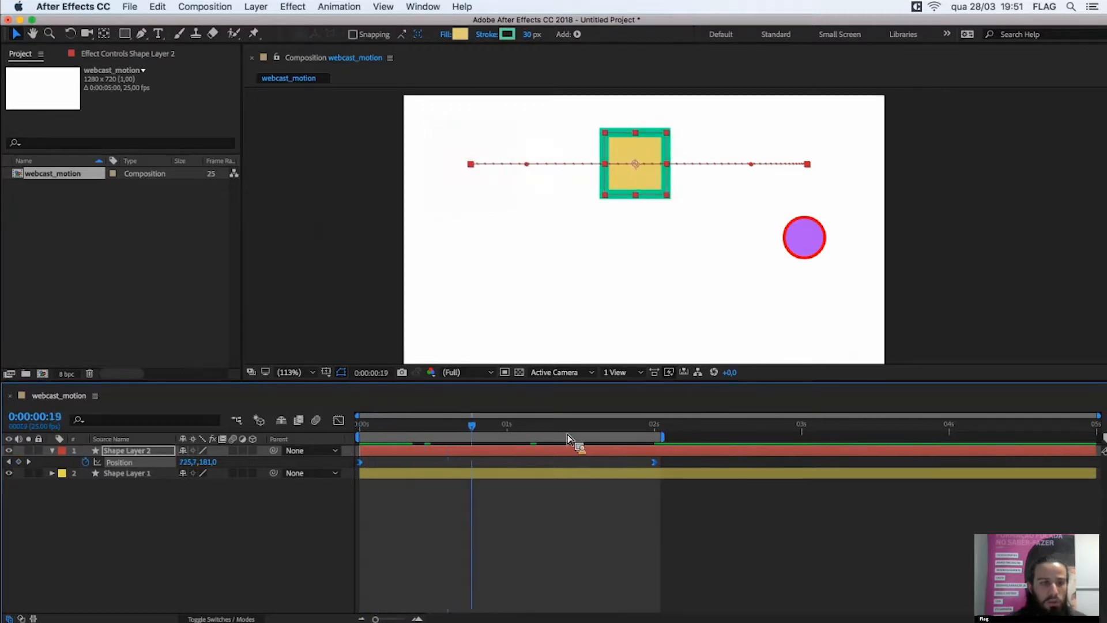
key("space")
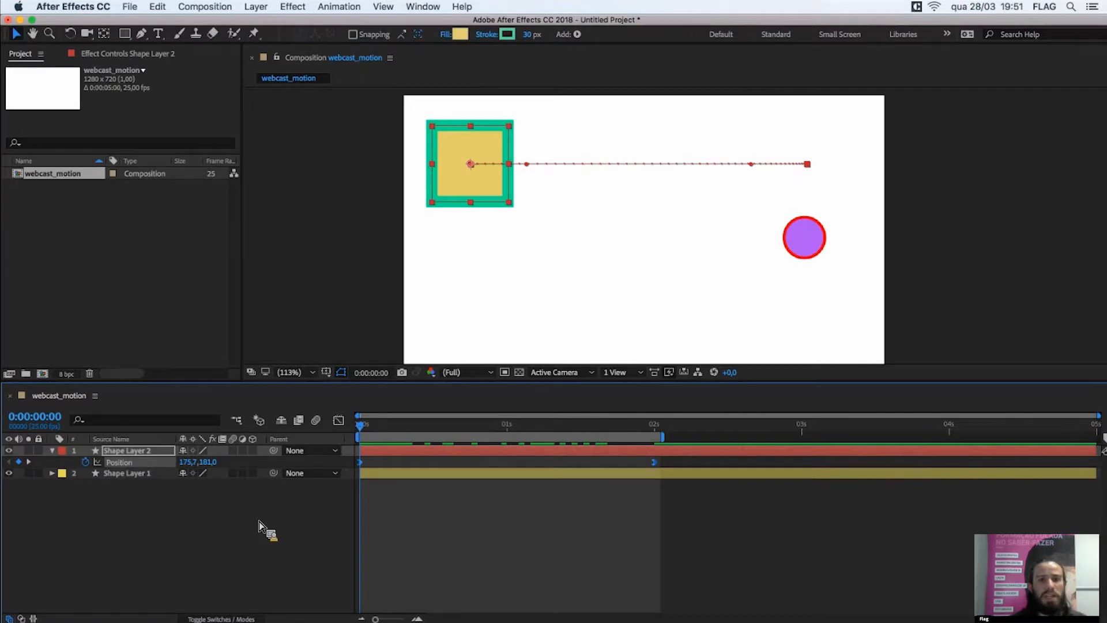
key("space")
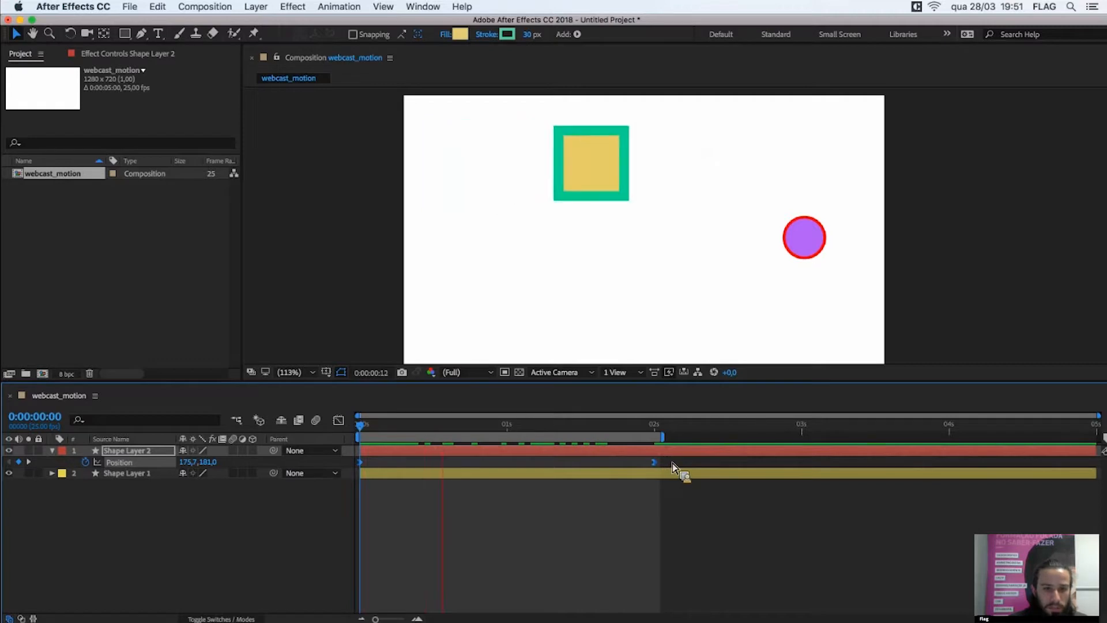
key("space")
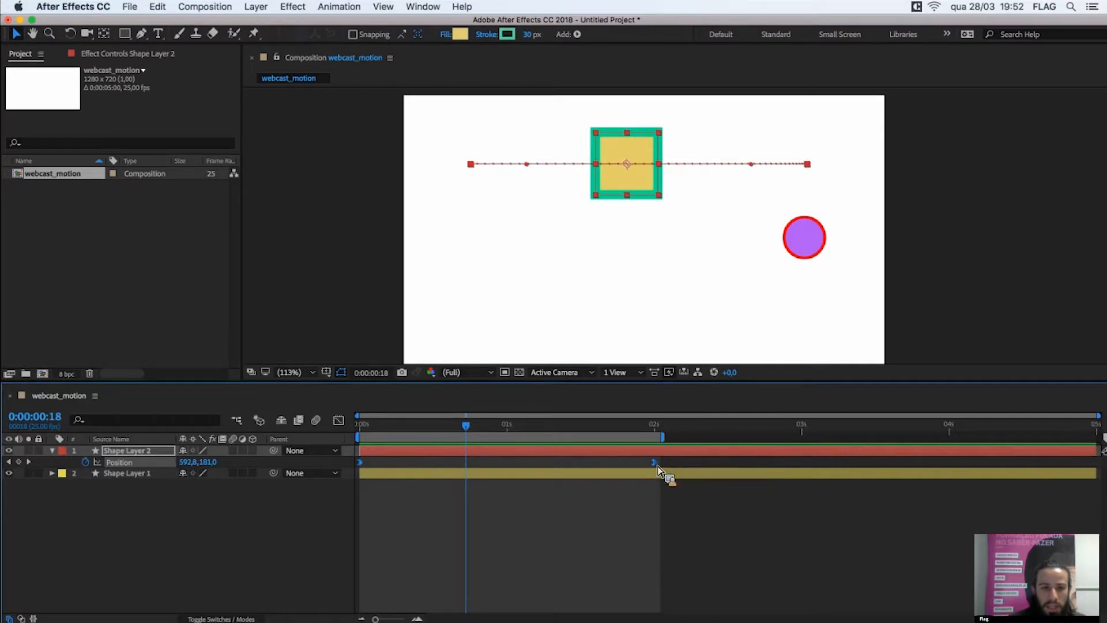
- Reset both Position keyframes of Shape Layer 2 to linear and apply Easy Ease Out to them
left_click(658, 466, "super")
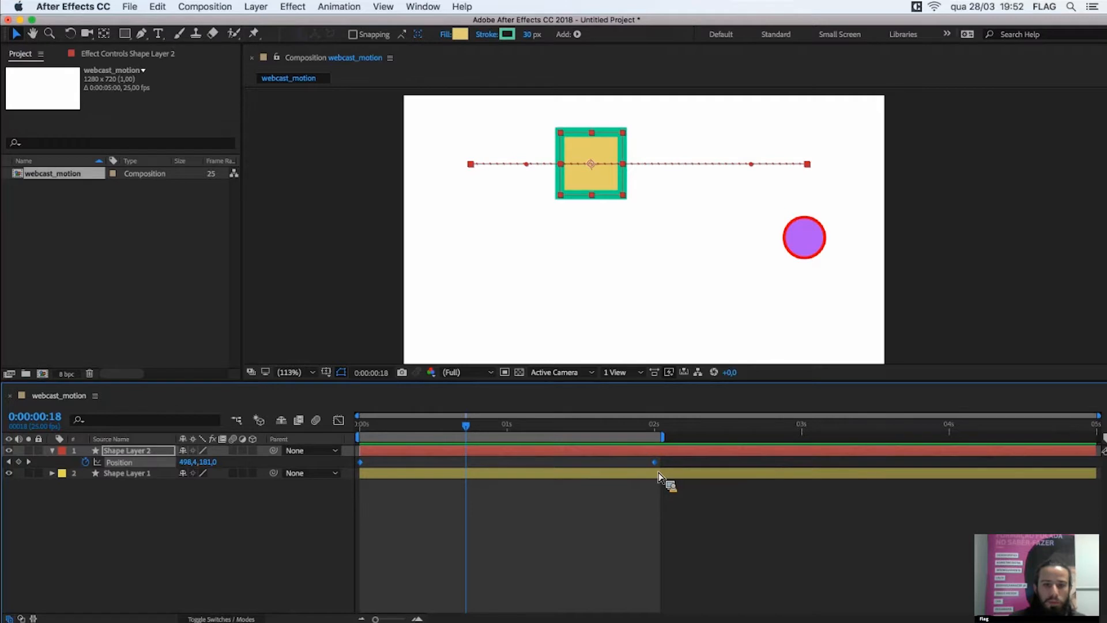
right_click(655, 463)
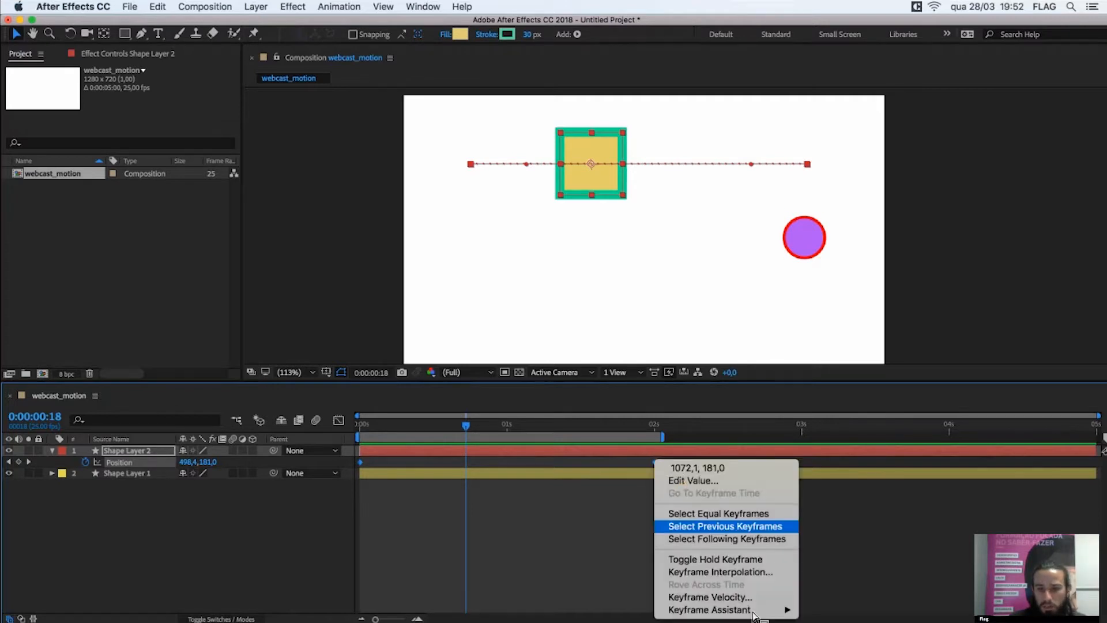
mouse_move(761, 609)
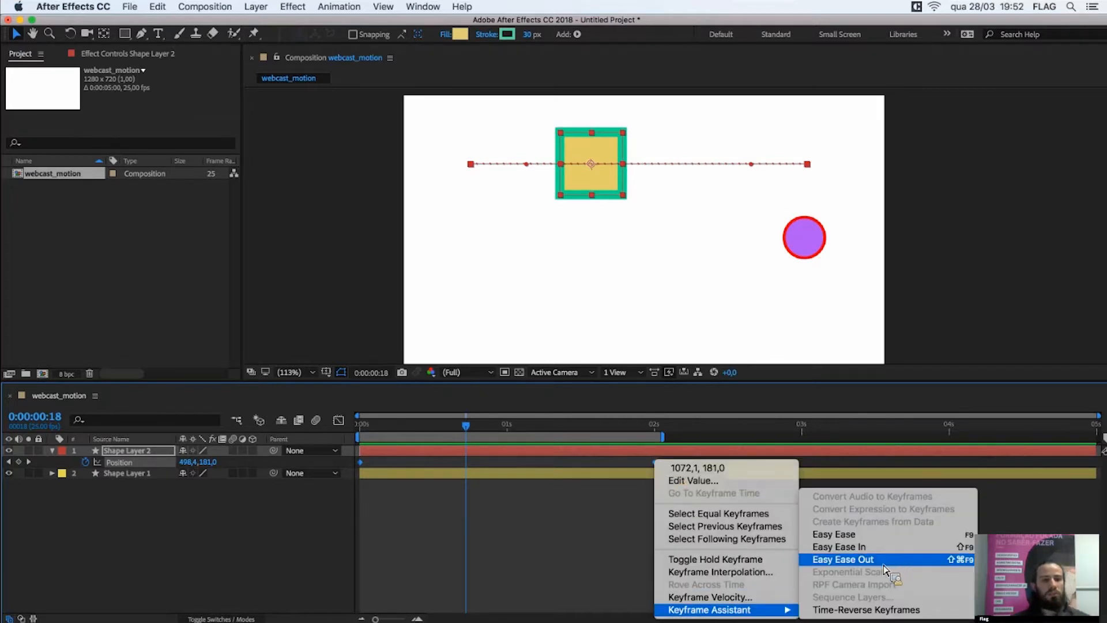
left_click(884, 570)
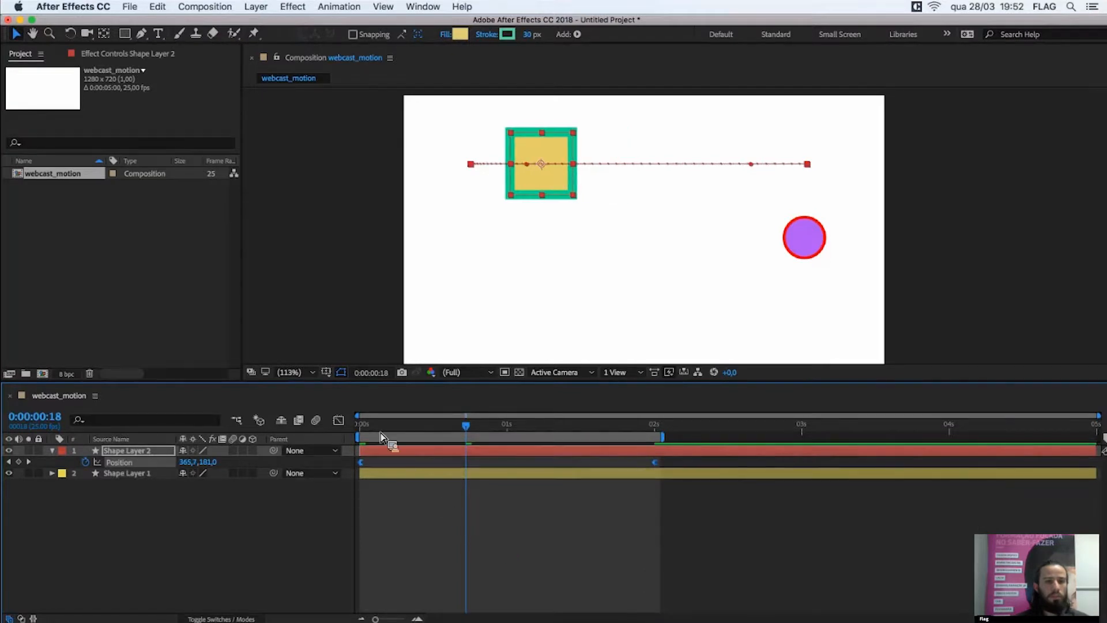
- Preview the square's movement with Easy Ease Out from the start of the composition
left_click_drag(684, 462, 354, 490)
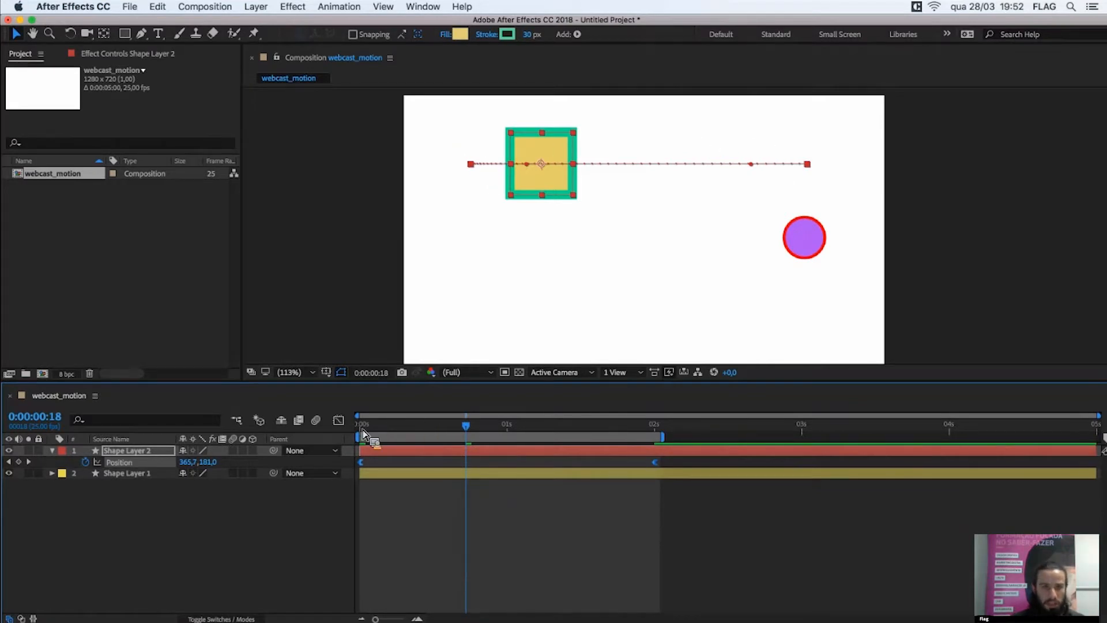
key("Home")
key("space")
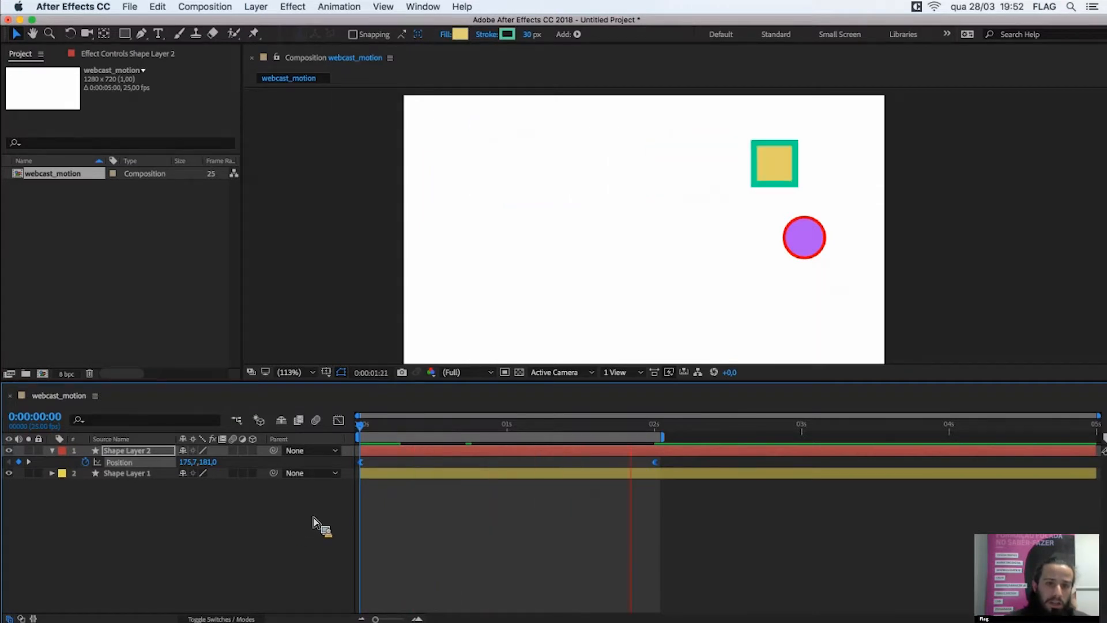
- Apply Easy Ease to both Position keyframes of Shape Layer 2 and preview the movement
left_click_drag(674, 460, 354, 475)
right_click(365, 466)
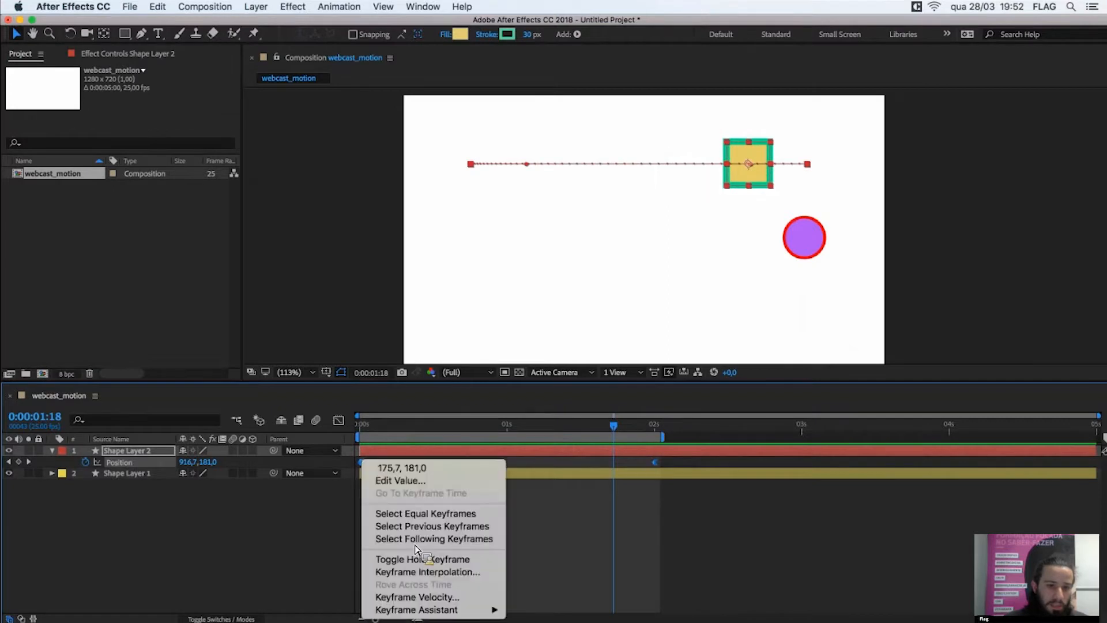
mouse_move(488, 611)
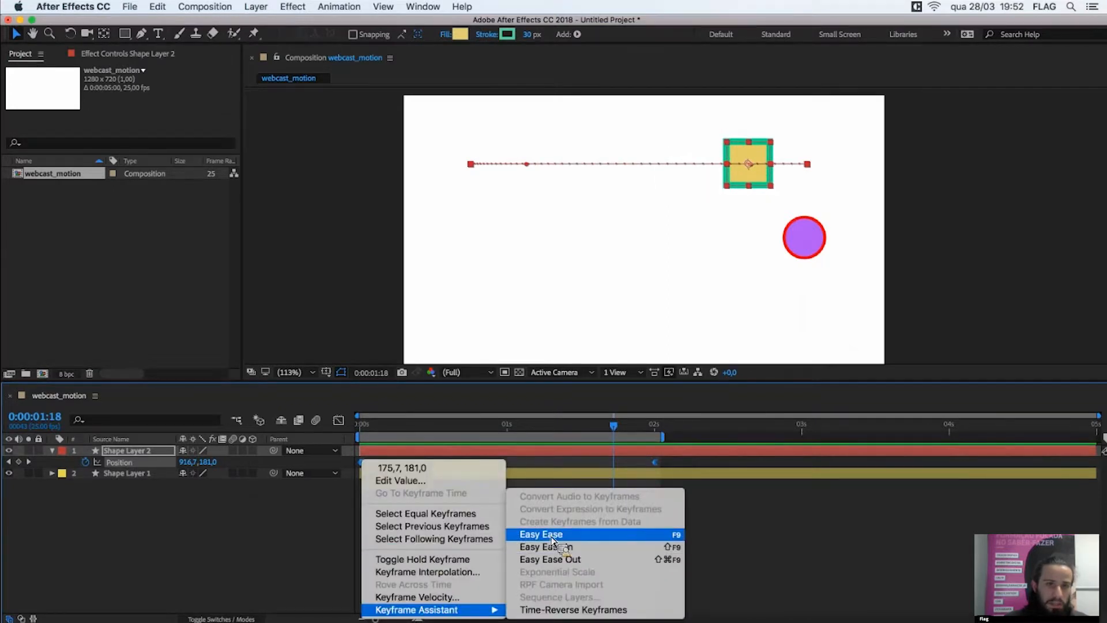
left_click(551, 545)
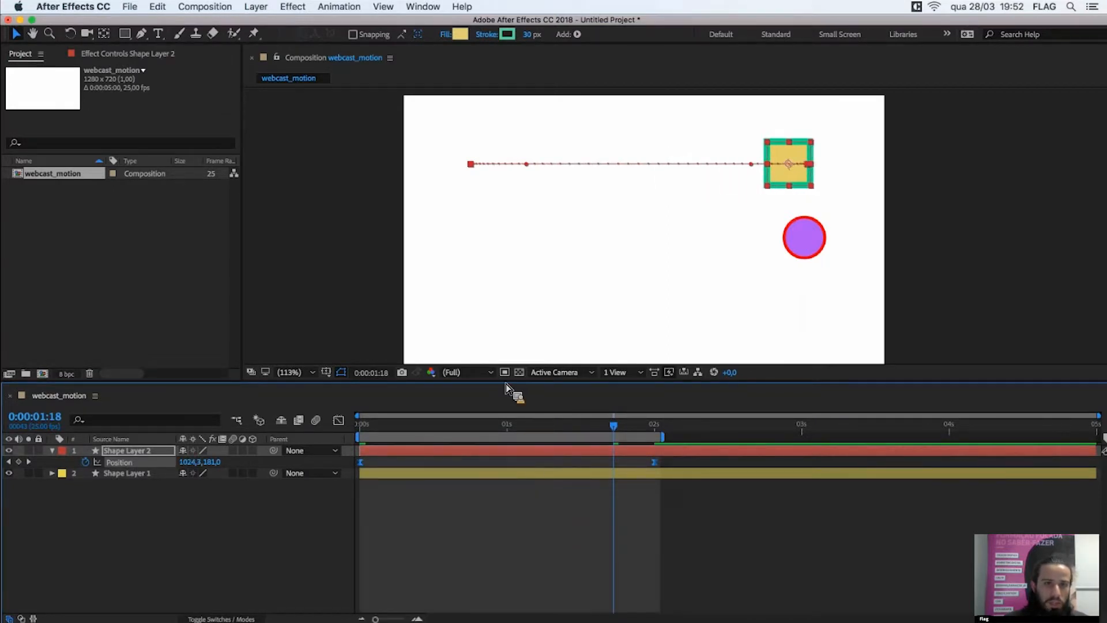
key("space")
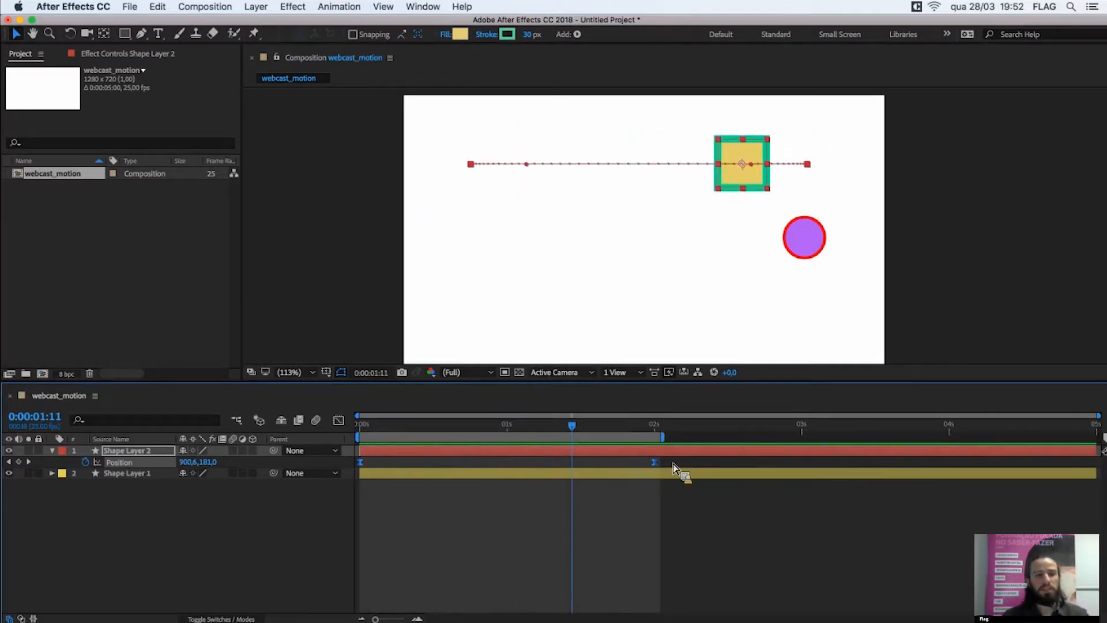
- Open the Graph Editor for Shape Layer 2's Position and compare its speed graph with its value graph
left_click_drag(669, 461, 368, 468)
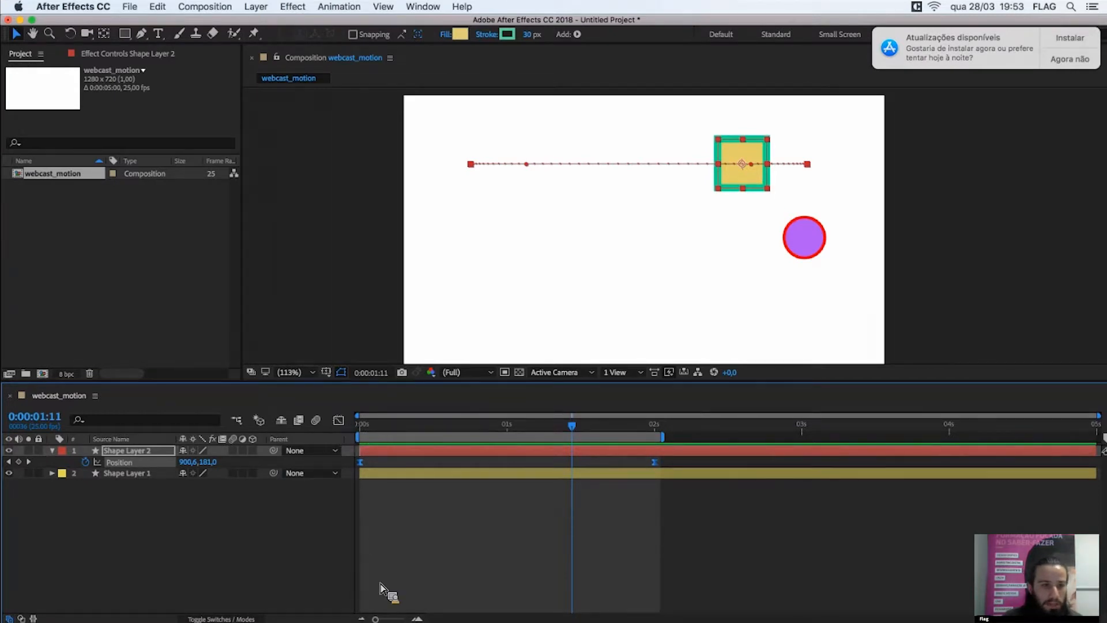
left_click(341, 423)
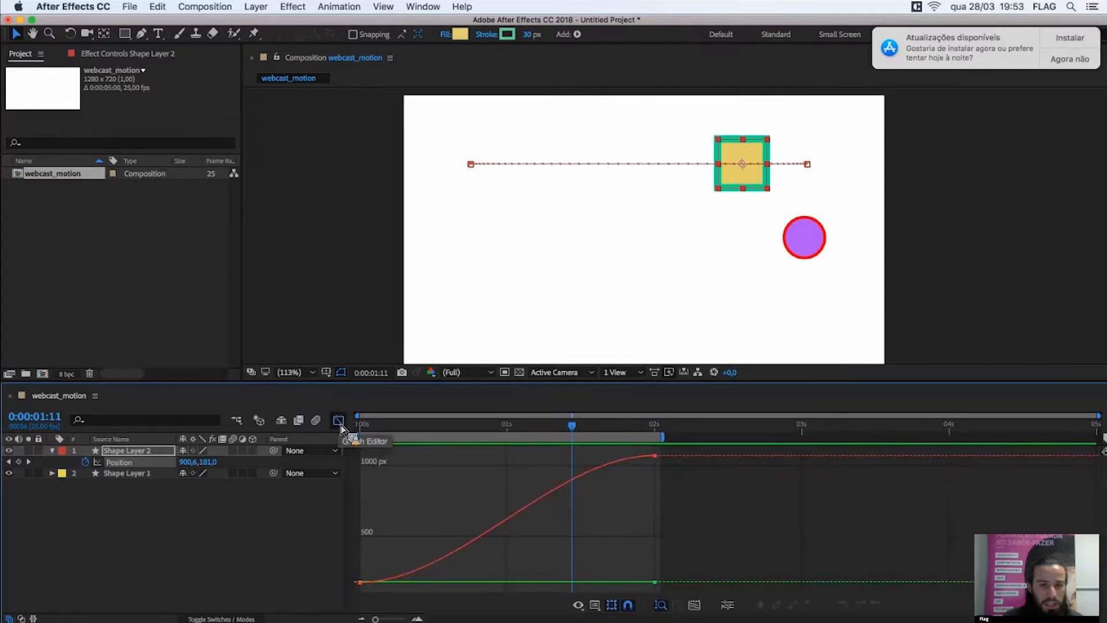
right_click(568, 499)
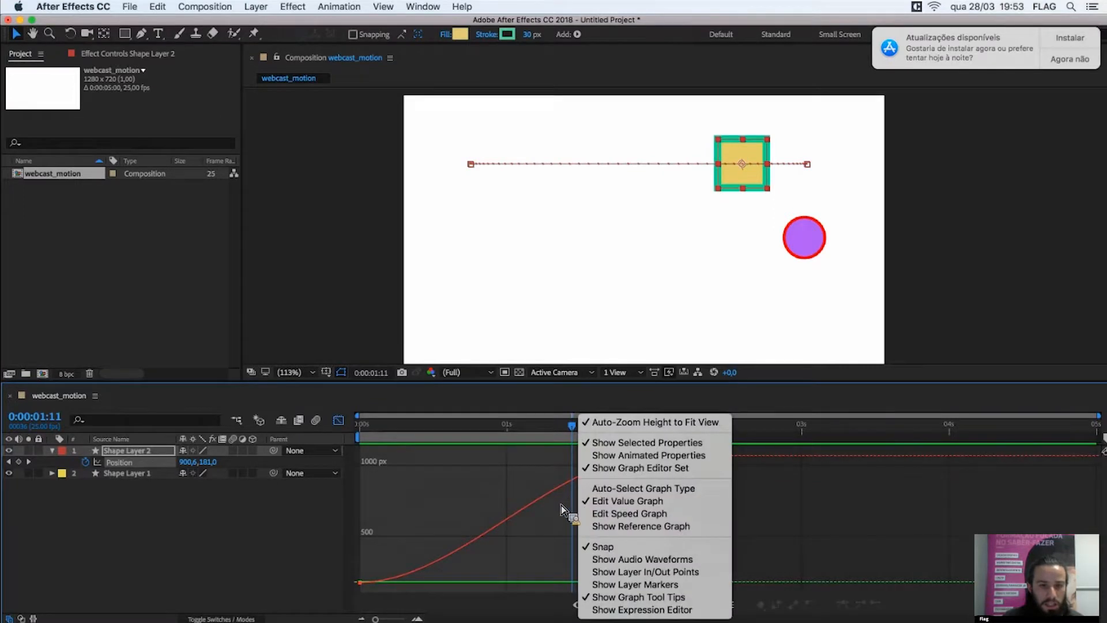
right_click(560, 505)
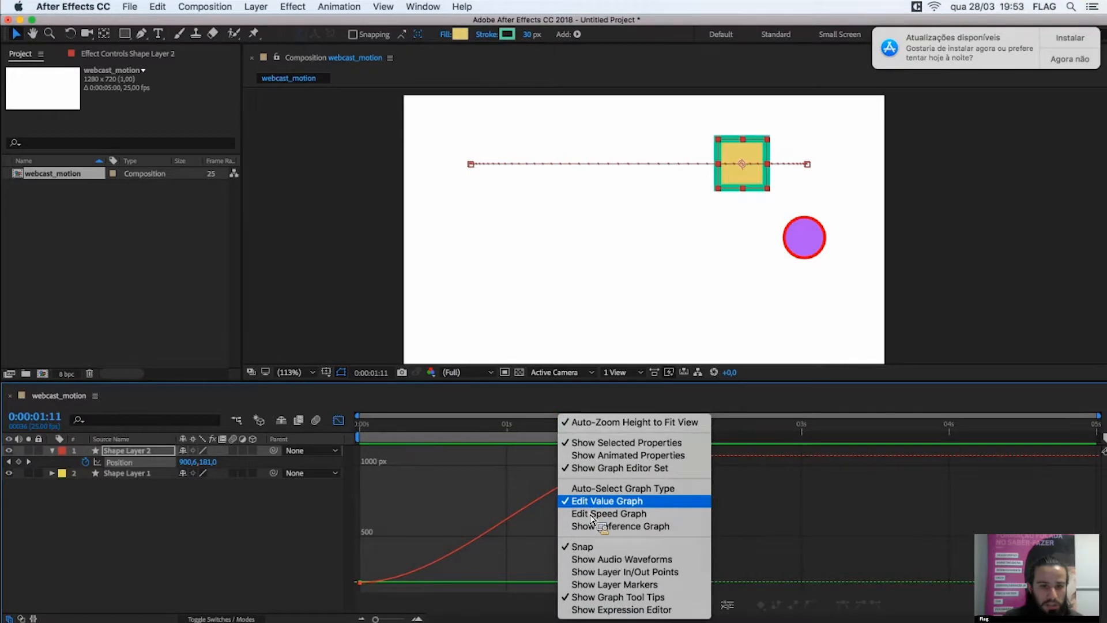
left_click(591, 515)
right_click(597, 507)
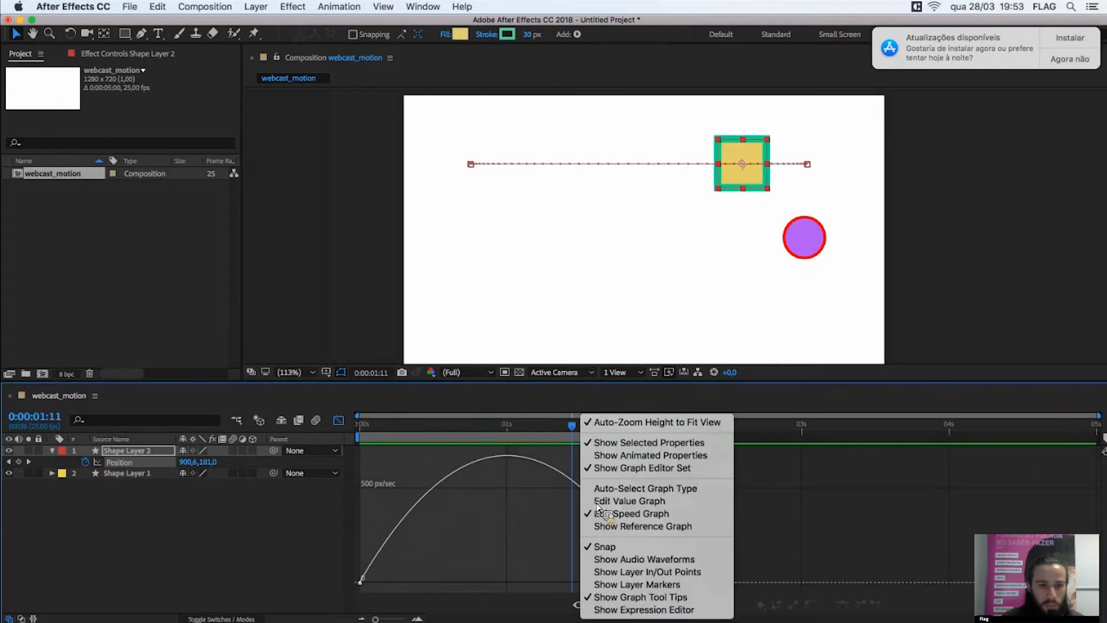
left_click(599, 500)
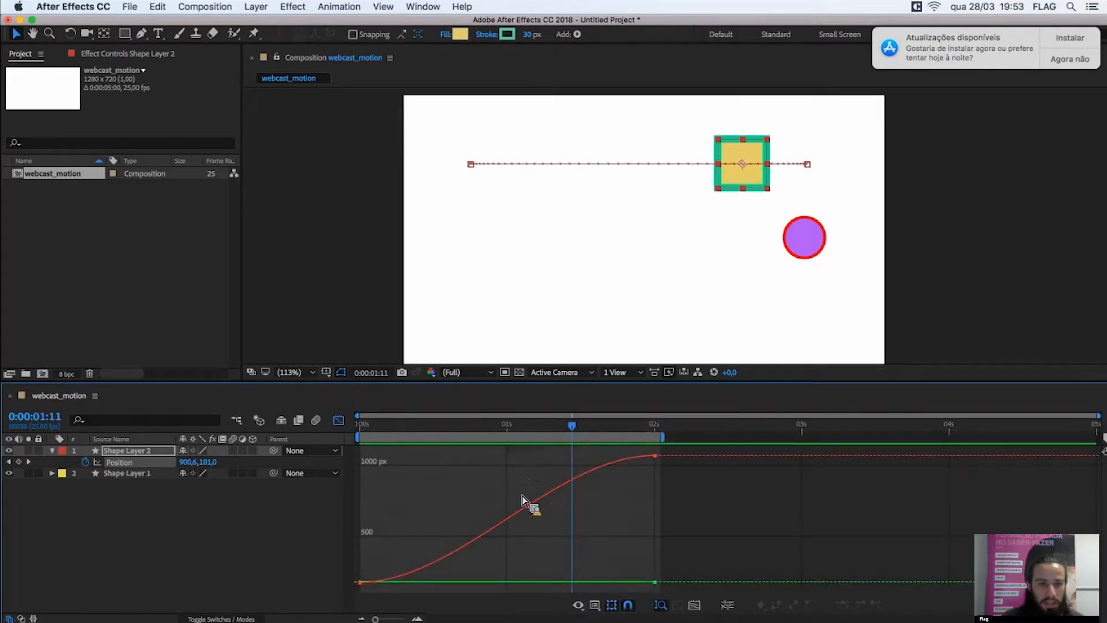
- Switch Position to its speed graph, select the two-second keyframe to expose the handles, and move the playhead to 0:00:01:00
right_click(475, 502)
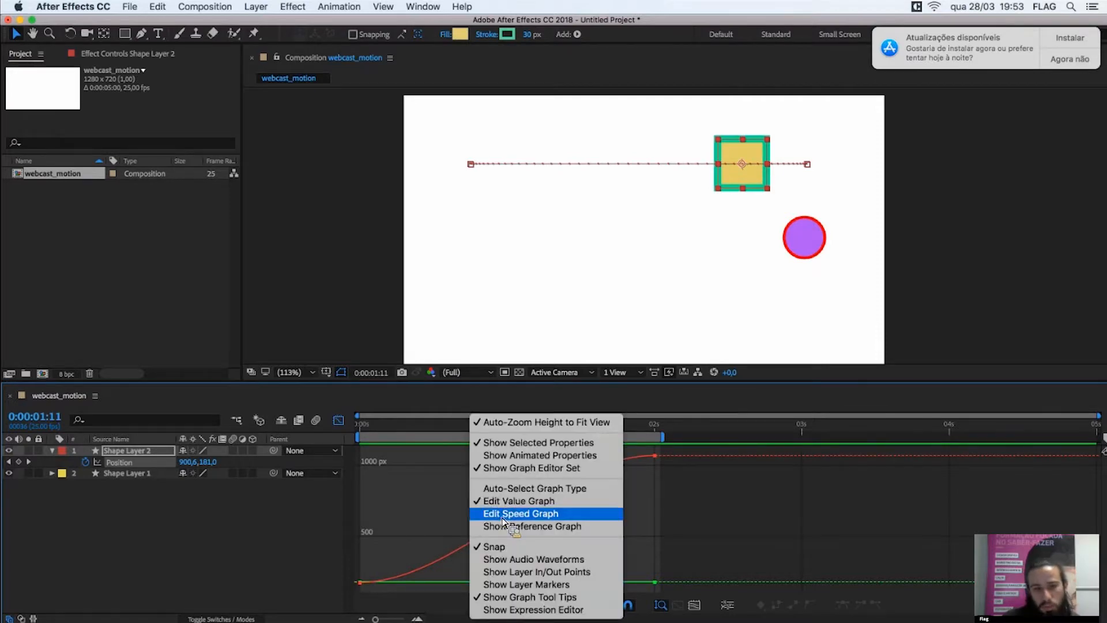
left_click(465, 511)
right_click(460, 509)
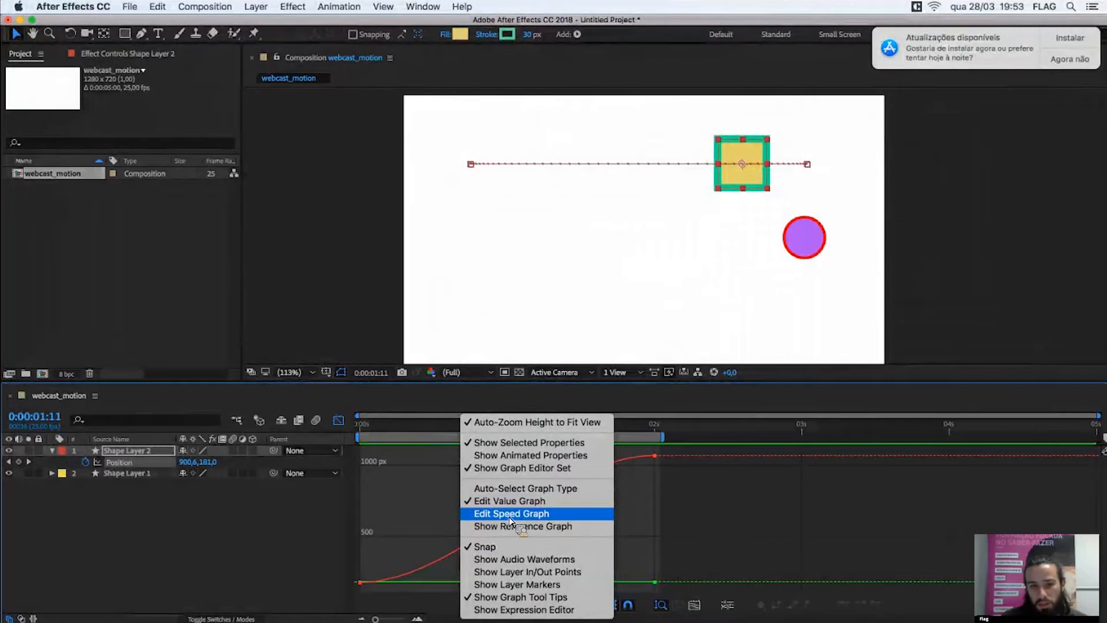
left_click(546, 514)
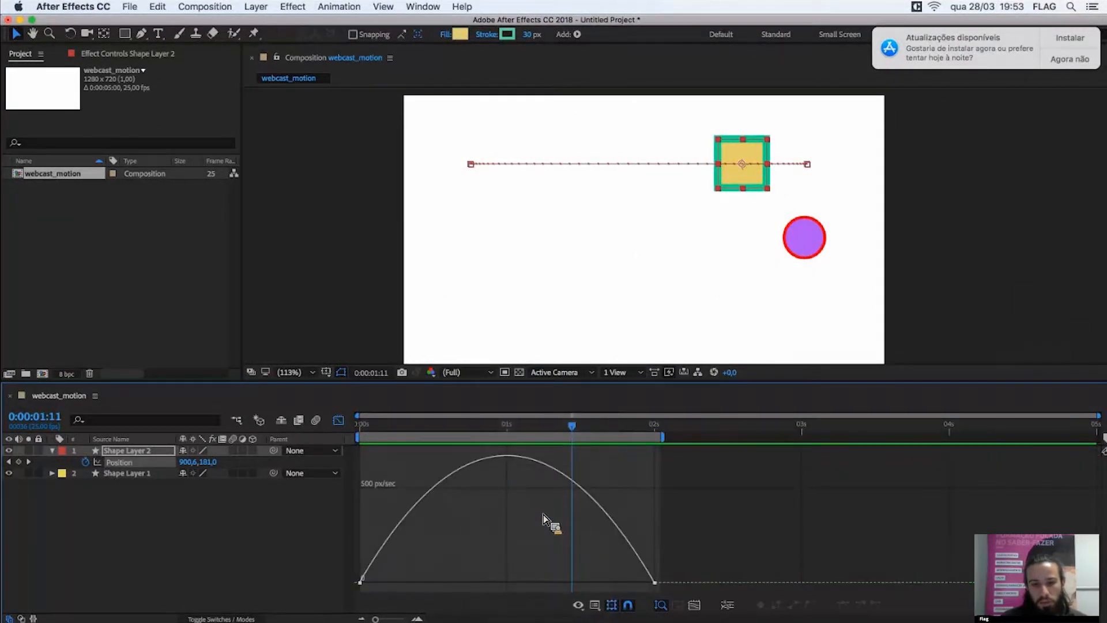
left_click(656, 585)
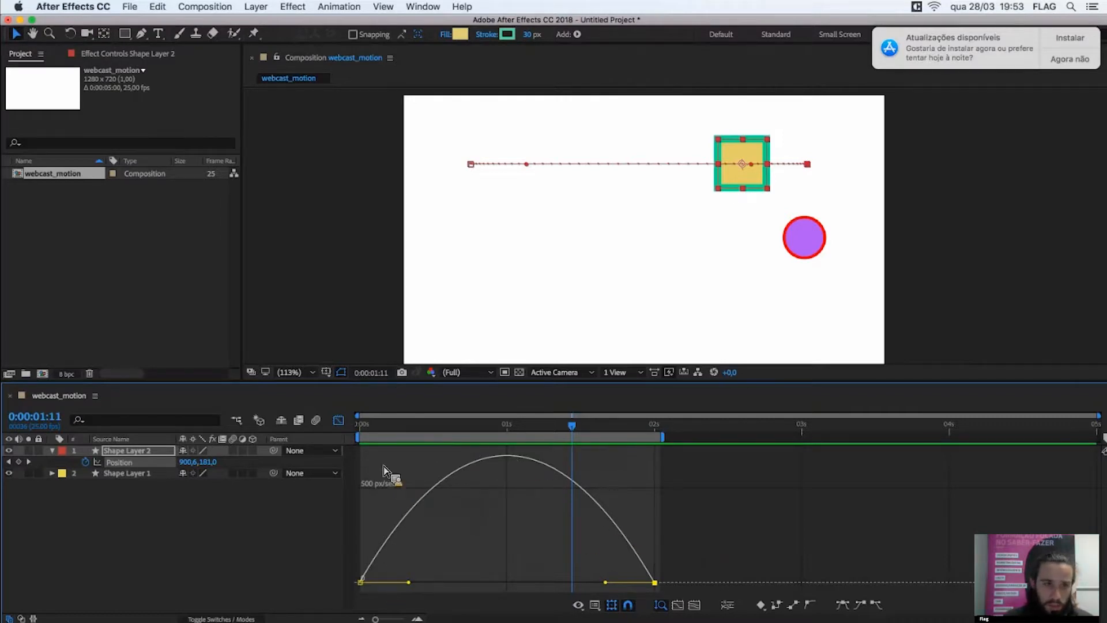
key("Home")
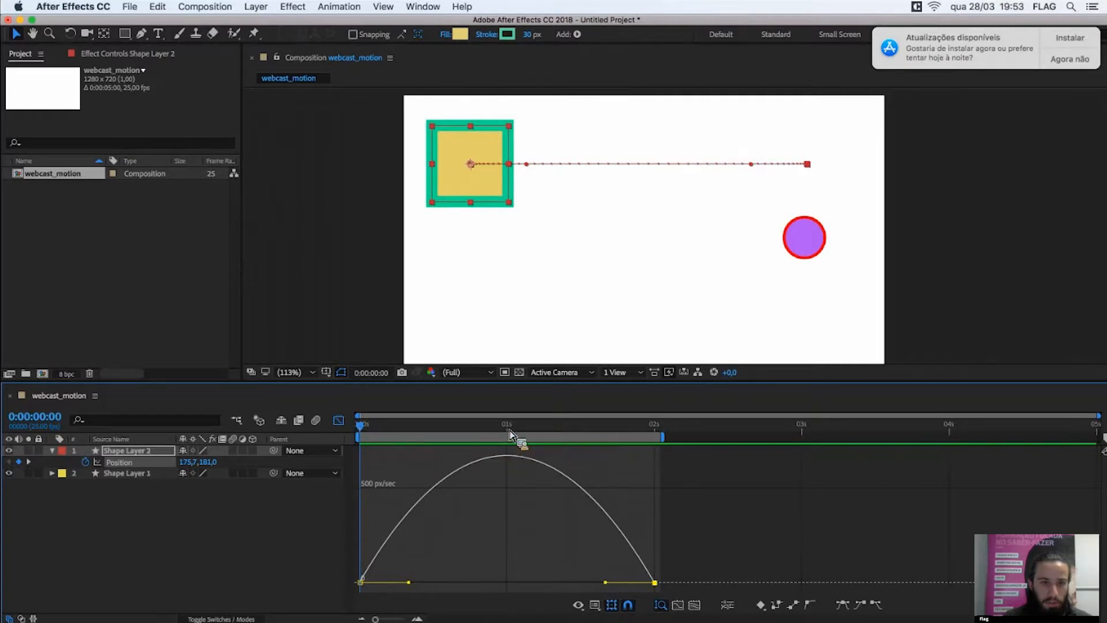
mouse_move(509, 432)
left_mouse_down()
mouse_move(383, 452)
mouse_move(519, 440)
mouse_move(508, 437)
left_mouse_up()
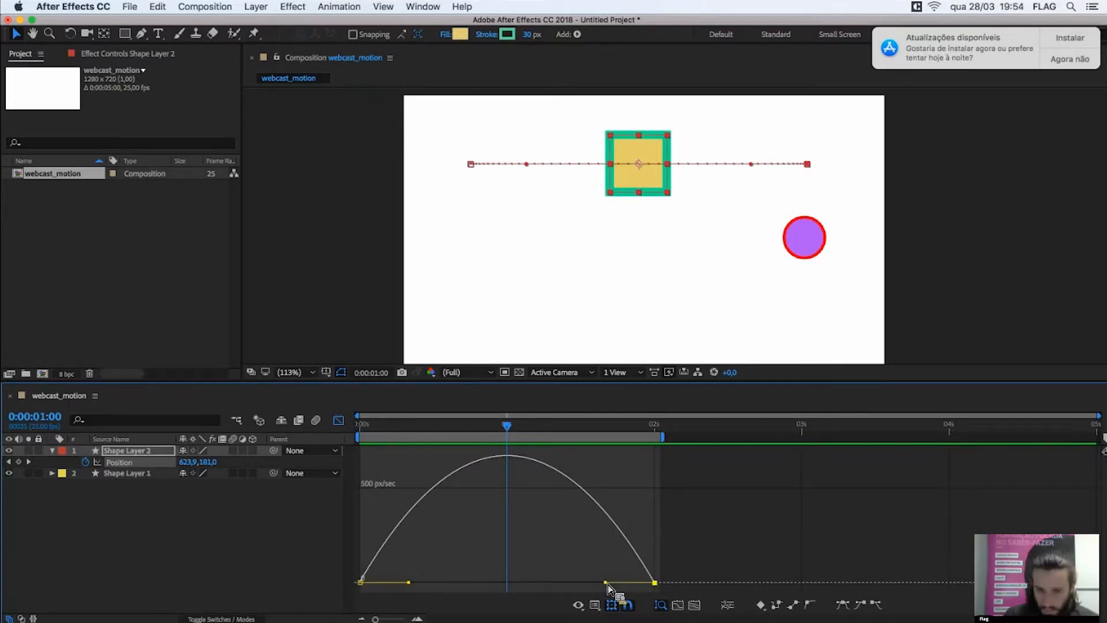
- Lengthen the last Position keyframe's incoming handle and shorten the first one's outgoing handle for an early speed peak, and preview the motion
left_click_drag(596, 583, 433, 536)
mouse_move(405, 585)
left_mouse_down()
mouse_move(395, 587)
mouse_move(415, 586)
mouse_move(383, 588)
left_mouse_up()
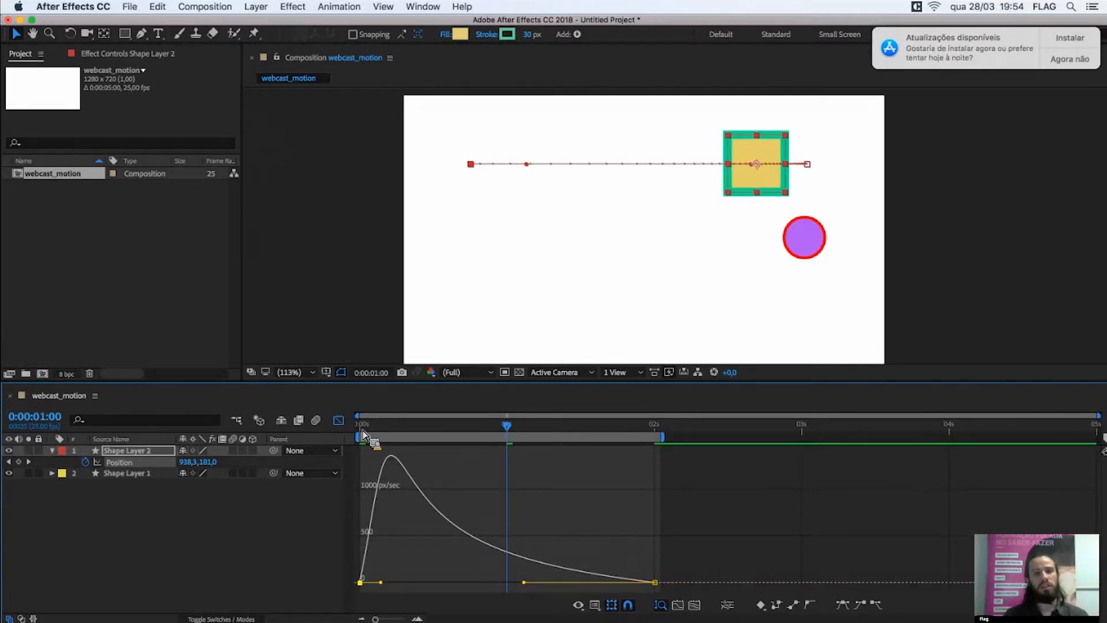
key("Home")
key("space")
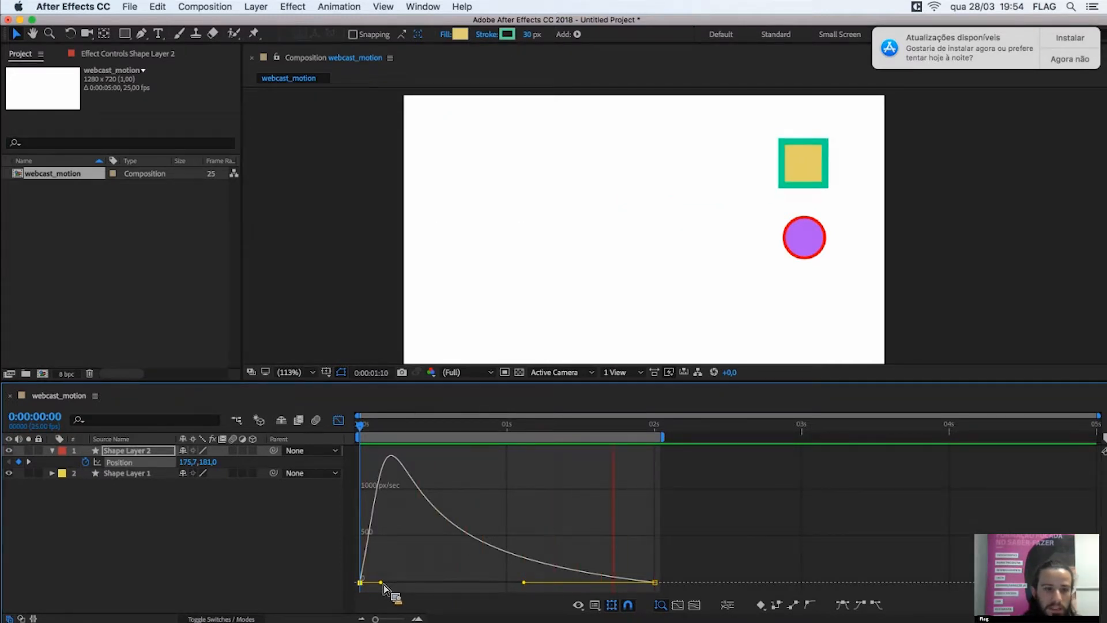
- Lengthen the first Position keyframe's outgoing handle to soften the start, and preview the movement from the beginning
left_click_drag(381, 583, 420, 536)
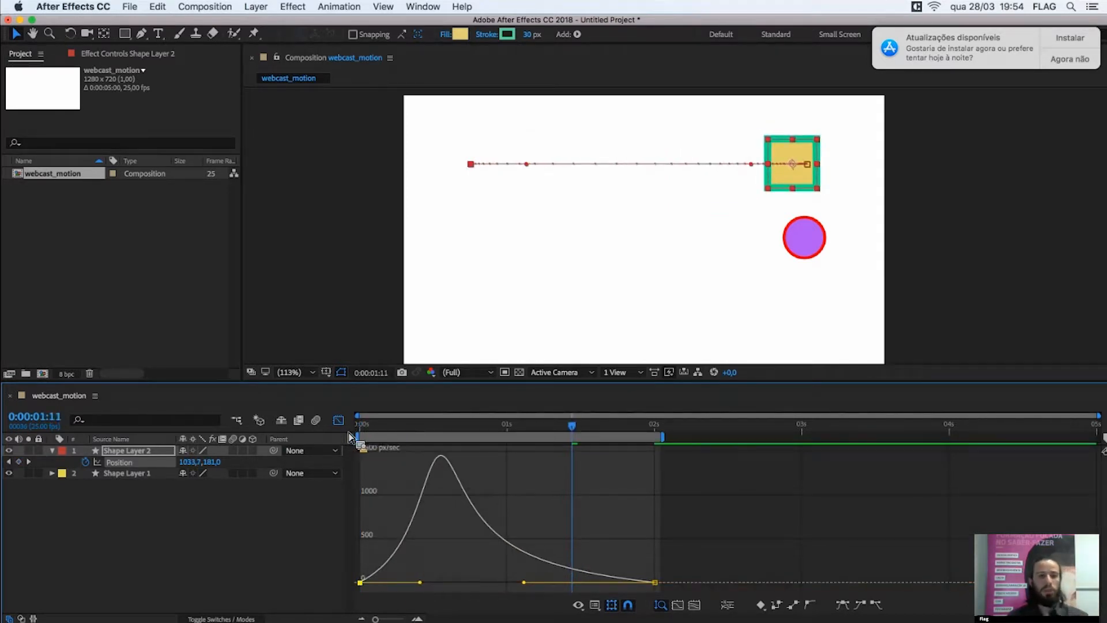
key("Home")
key("space")
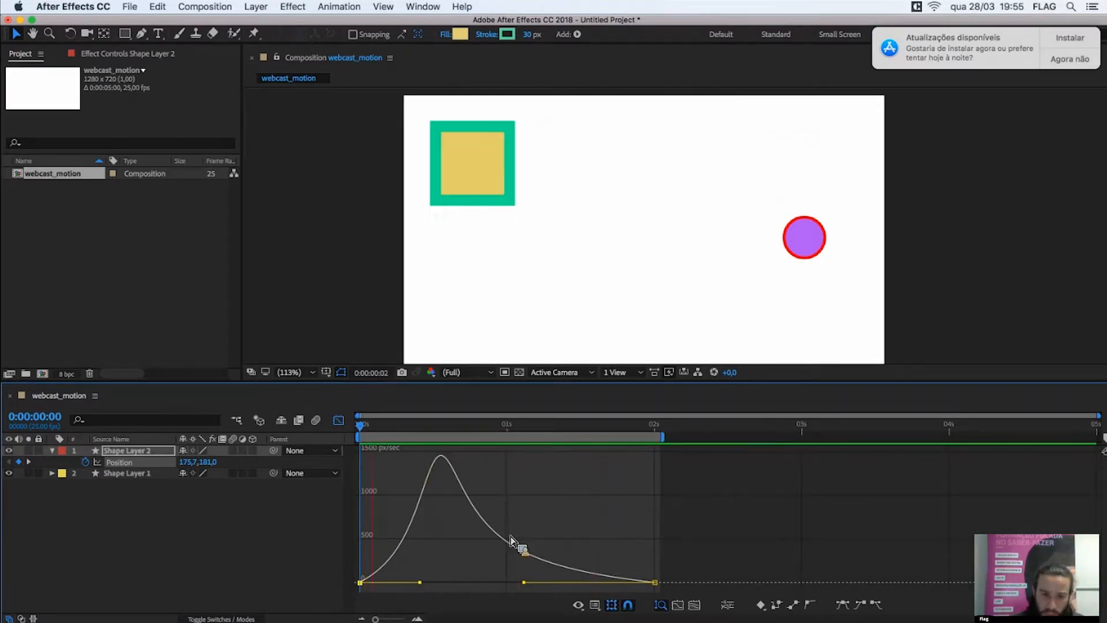
- Shorten the last Position keyframe's incoming handle and extend the first one's outgoing handle so the speed peaks late, and preview it
left_click_drag(535, 586, 602, 586)
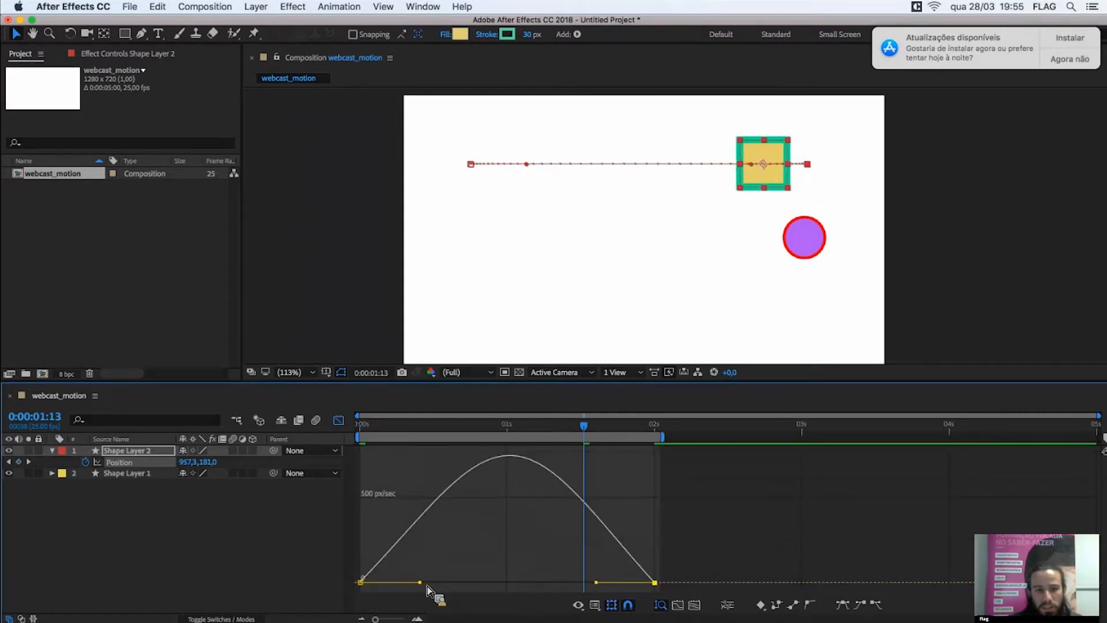
left_click_drag(420, 582, 500, 583)
key("space")
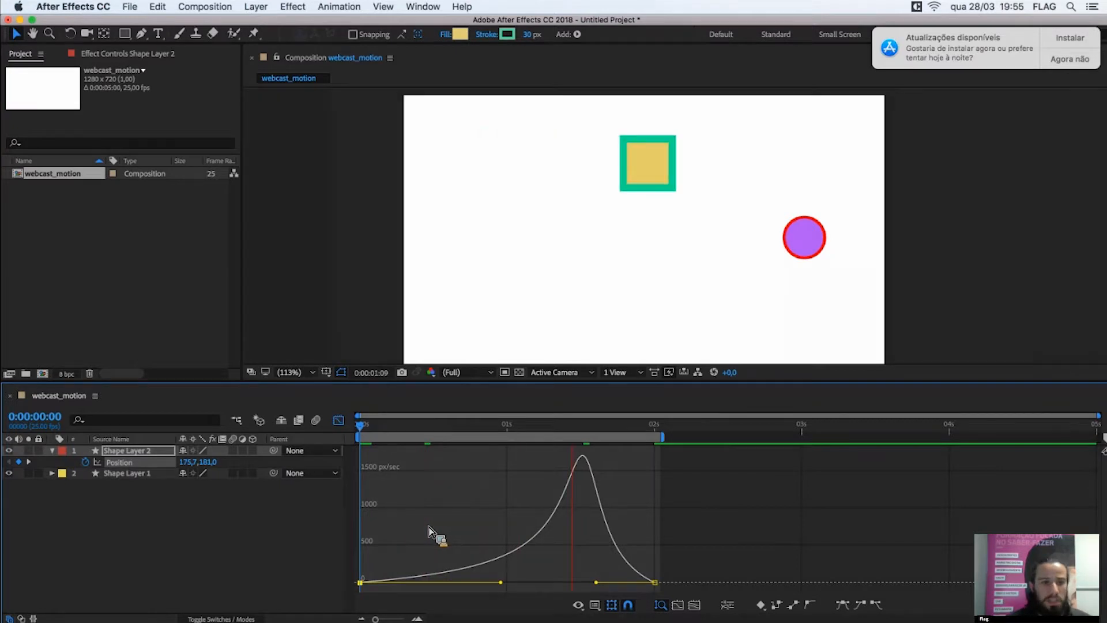
key("space")
- Compare Shape Layer 2's Position keyframes in the layer bar view with their speed curve in the Graph Editor, ending in the layer bar view
left_click_drag(712, 531, 365, 597)
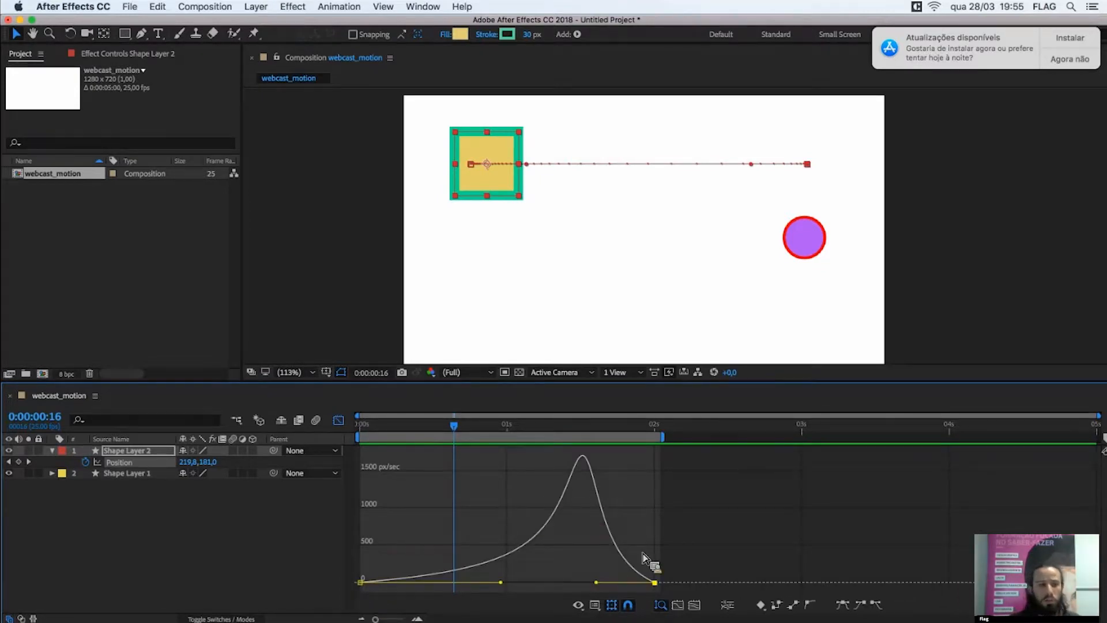
left_click(137, 450)
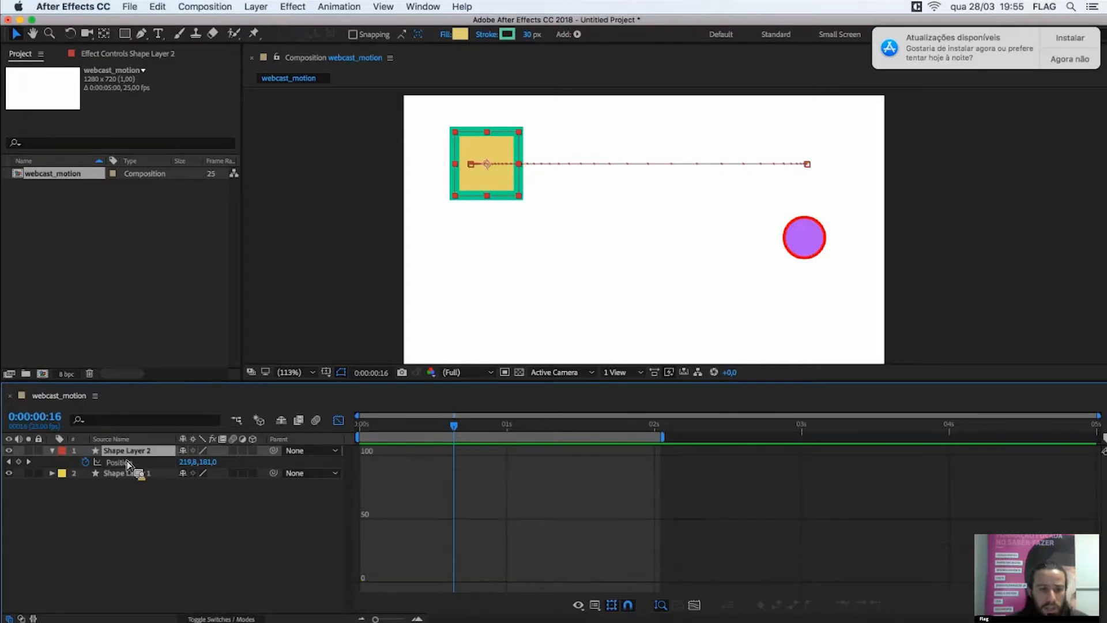
left_click(339, 420)
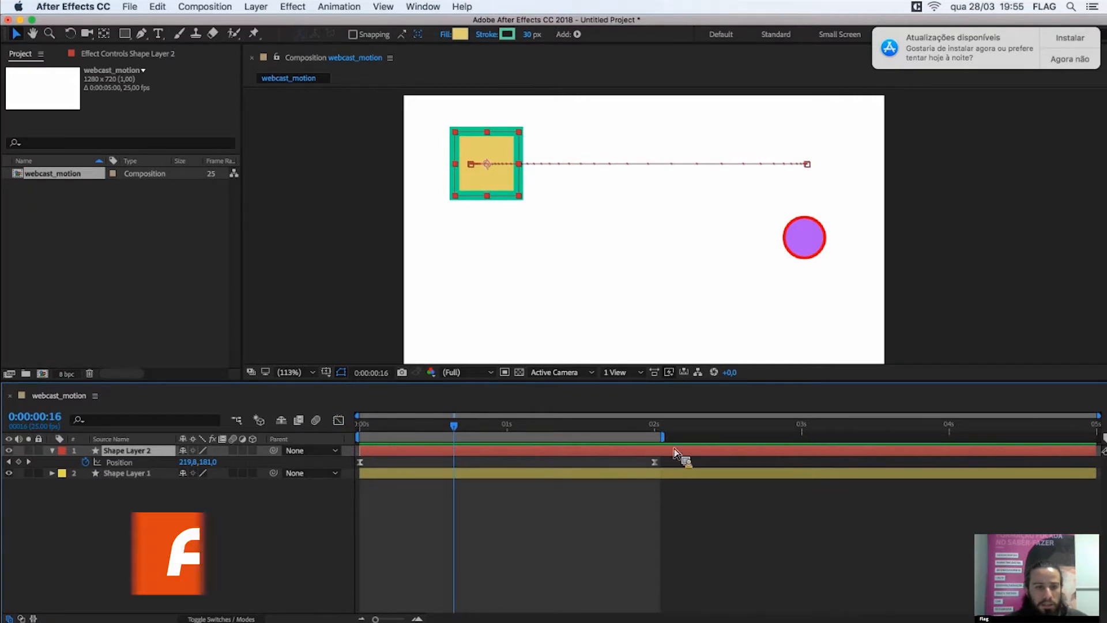
left_click_drag(668, 460, 357, 465)
left_click(338, 422)
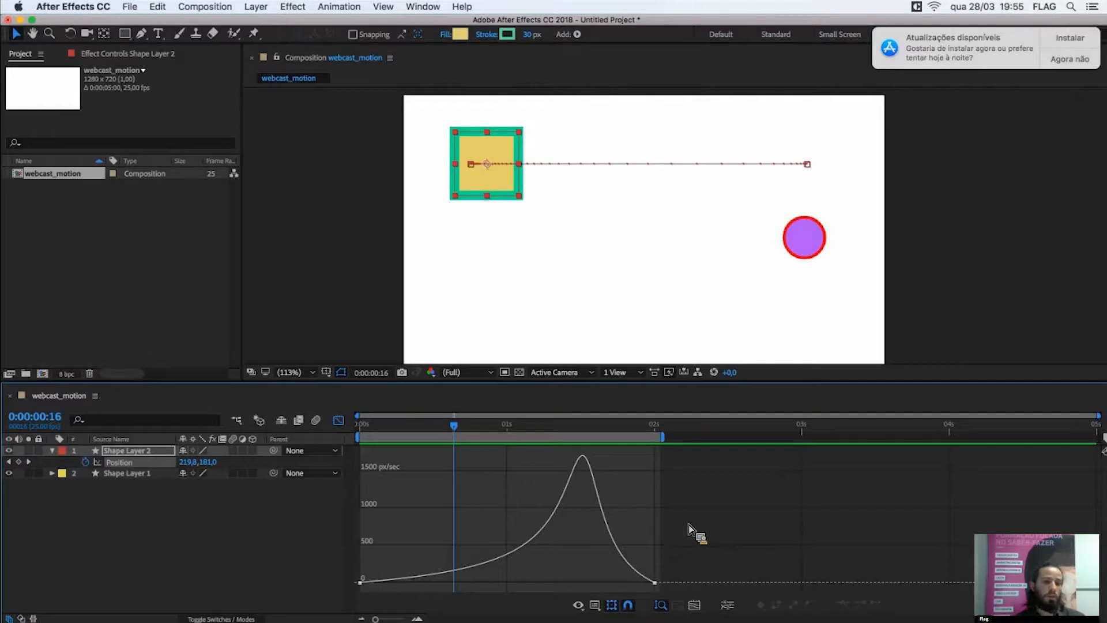
left_click(339, 420)
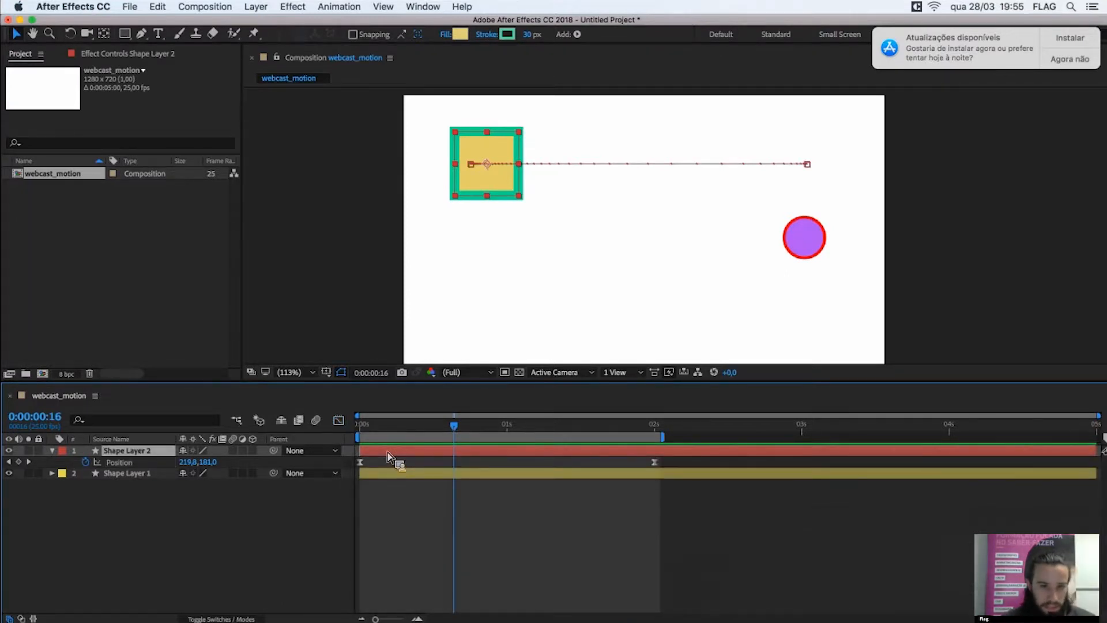
- Show the Scale property of Shape Layer 2 alongside Position and apply Easy Ease to both Scale keyframes
key("shift+s")
left_click_drag(664, 469, 362, 506)
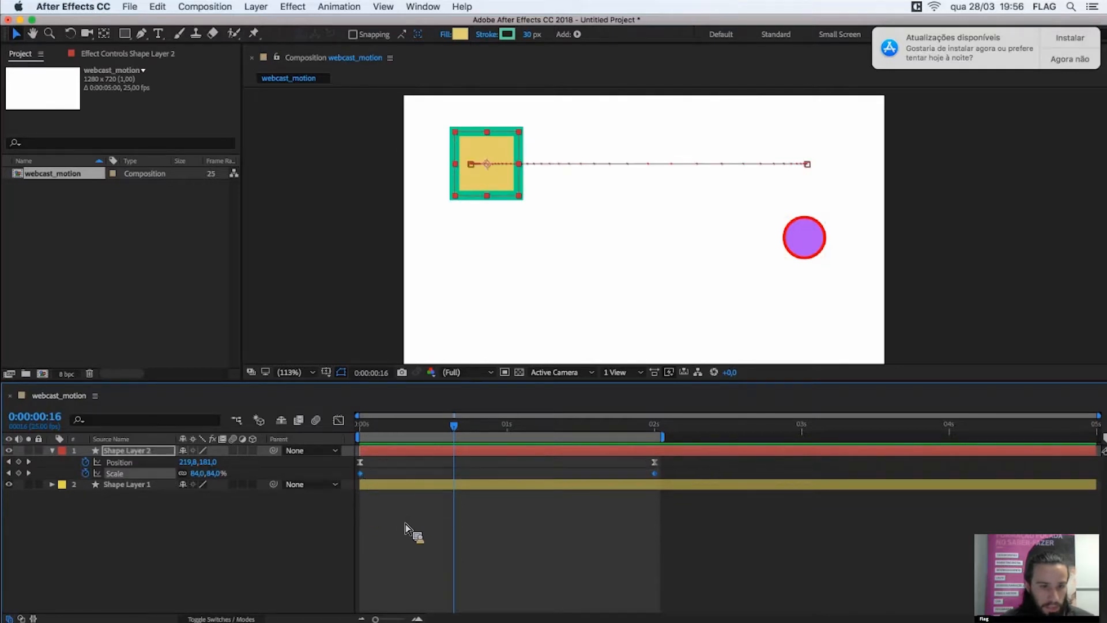
right_click(360, 473)
mouse_move(415, 609)
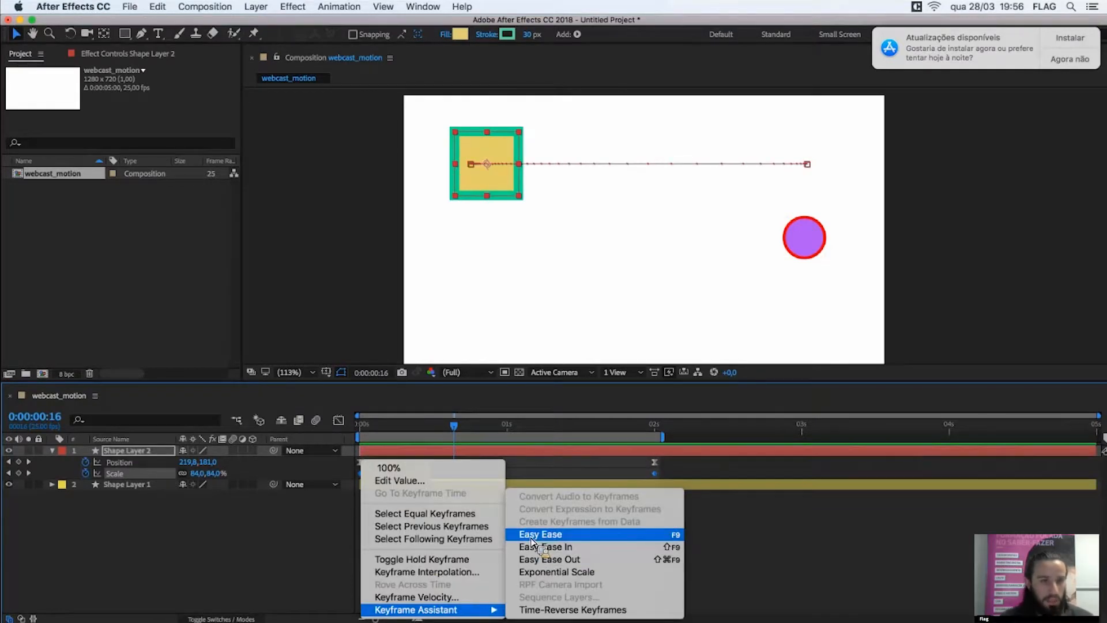
left_click(531, 536)
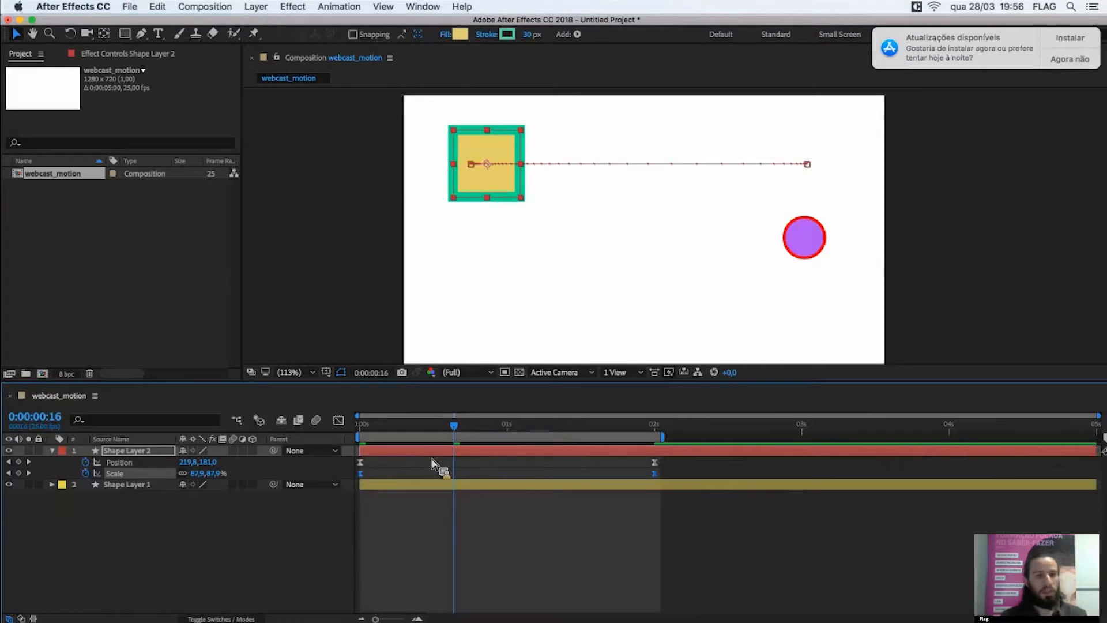
- Open the Graph Editor for Scale and preview the eased scaling from the start of the composition
left_click(339, 422)
left_click_drag(388, 470, 359, 451)
key("space")
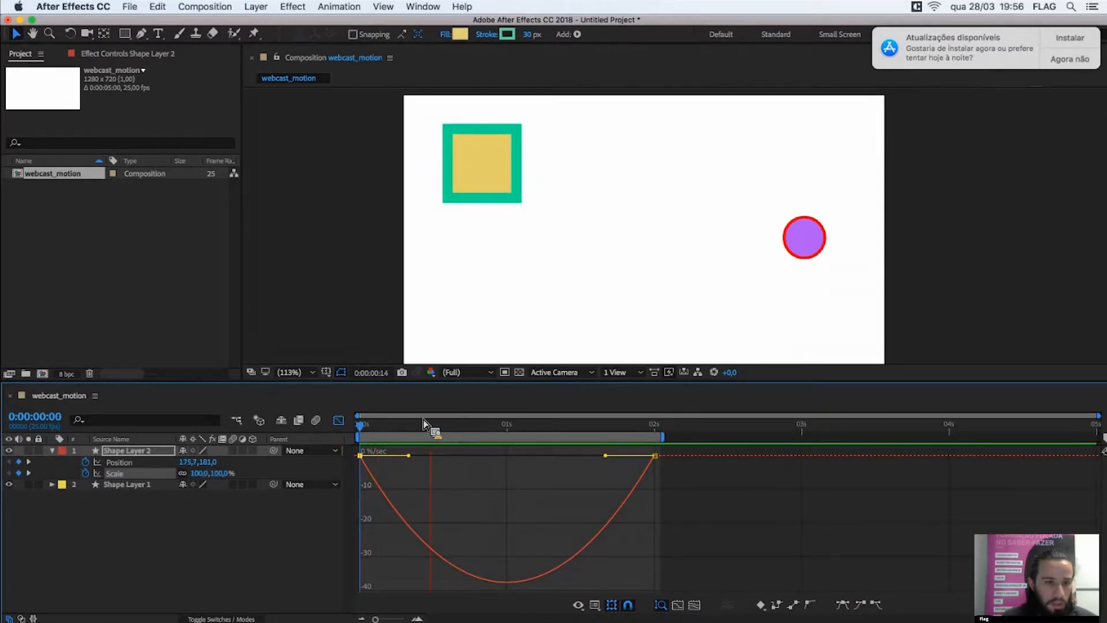
- Shorten the first Scale keyframe's outgoing handle, extend the last one's incoming handle to the one-second mark, and preview the scaling
left_click(377, 426)
left_click_drag(410, 456, 388, 456)
left_click_drag(605, 455, 506, 456)
key("space")
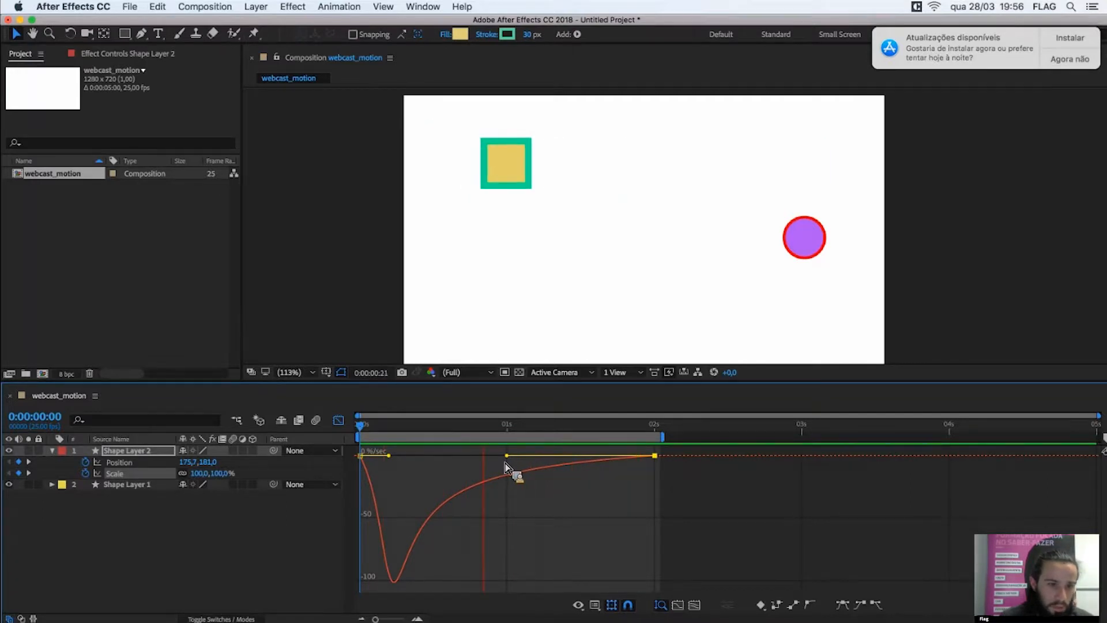
key("space")
- Shorten the first Scale keyframe's outgoing handle further for an even earlier speed peak, and preview the result from the start
left_click_drag(499, 455, 375, 456)
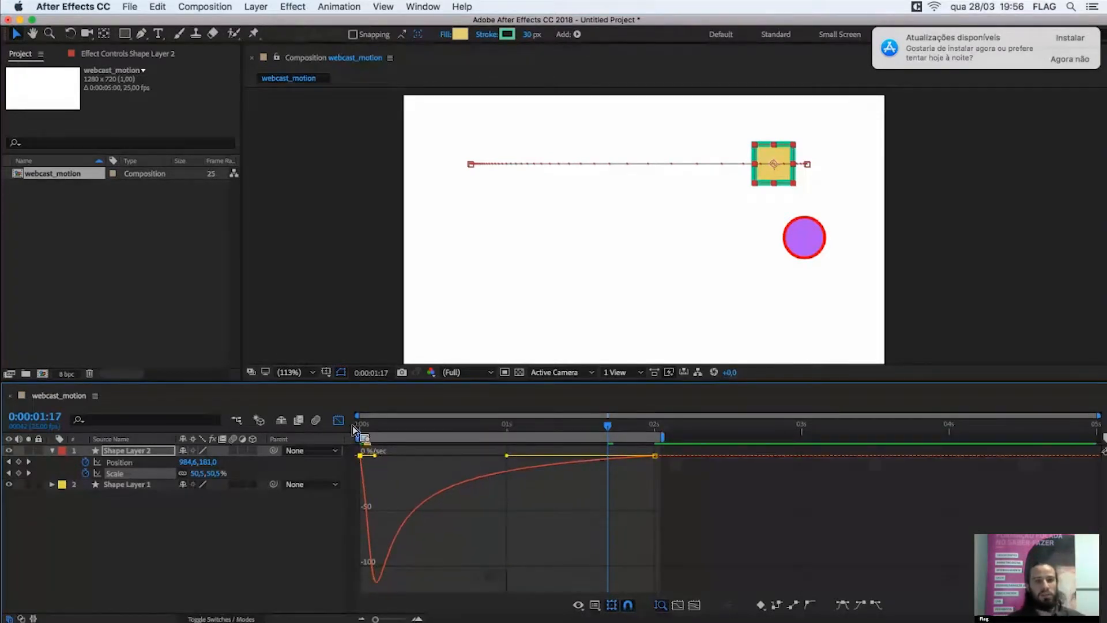
left_click(356, 427)
key("space")
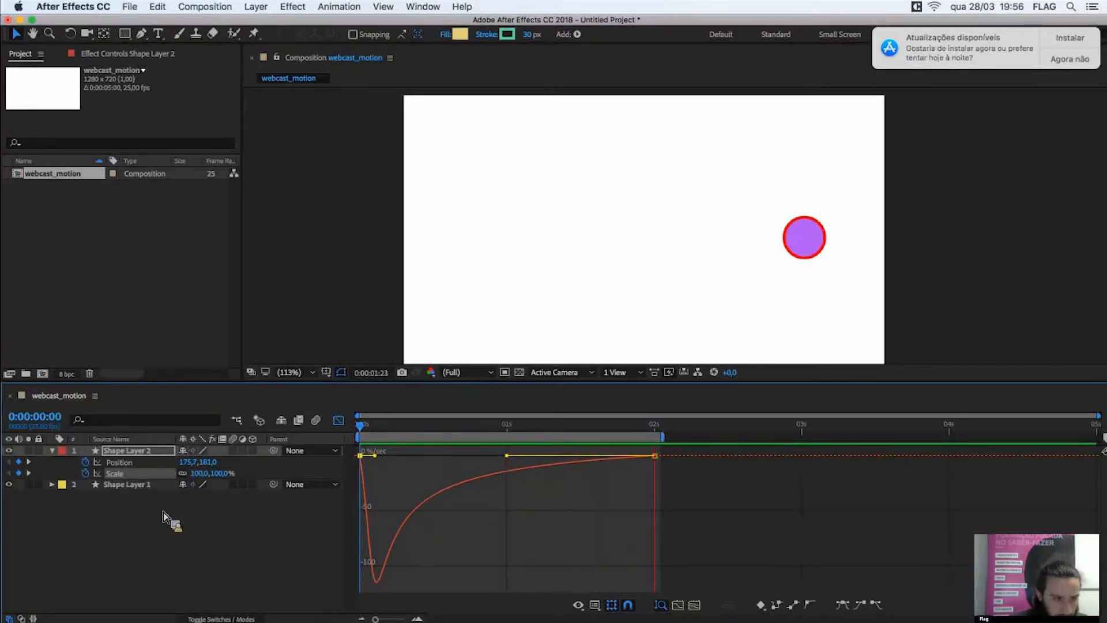
key("space")
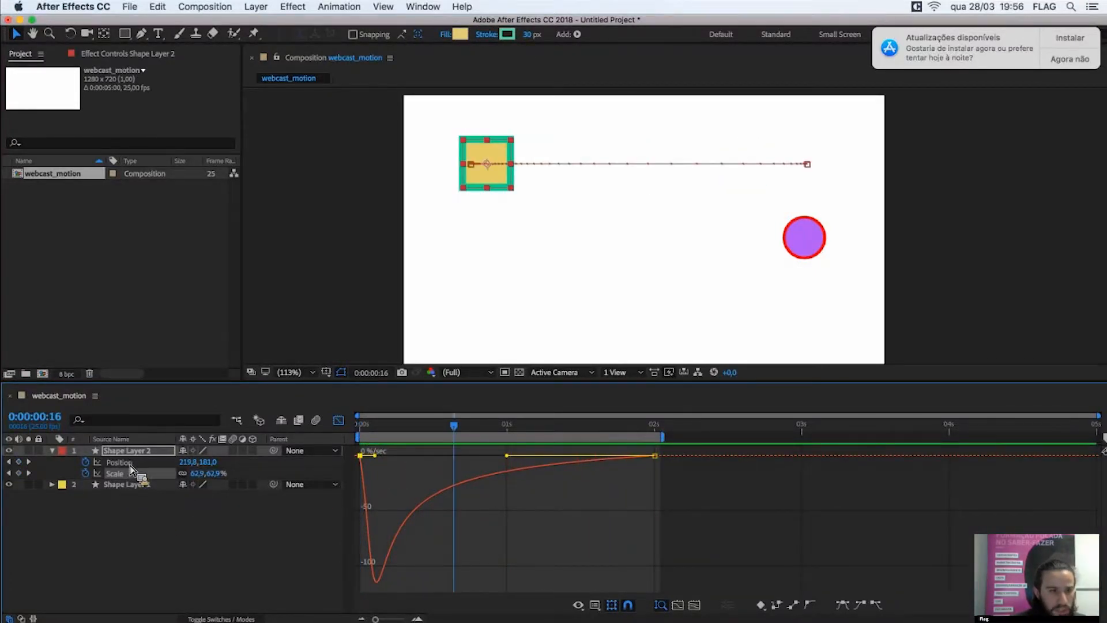
- Compare the speed graphs of Position and Scale individually, and display both together in the Graph Editor
left_click(130, 466)
left_click(123, 471)
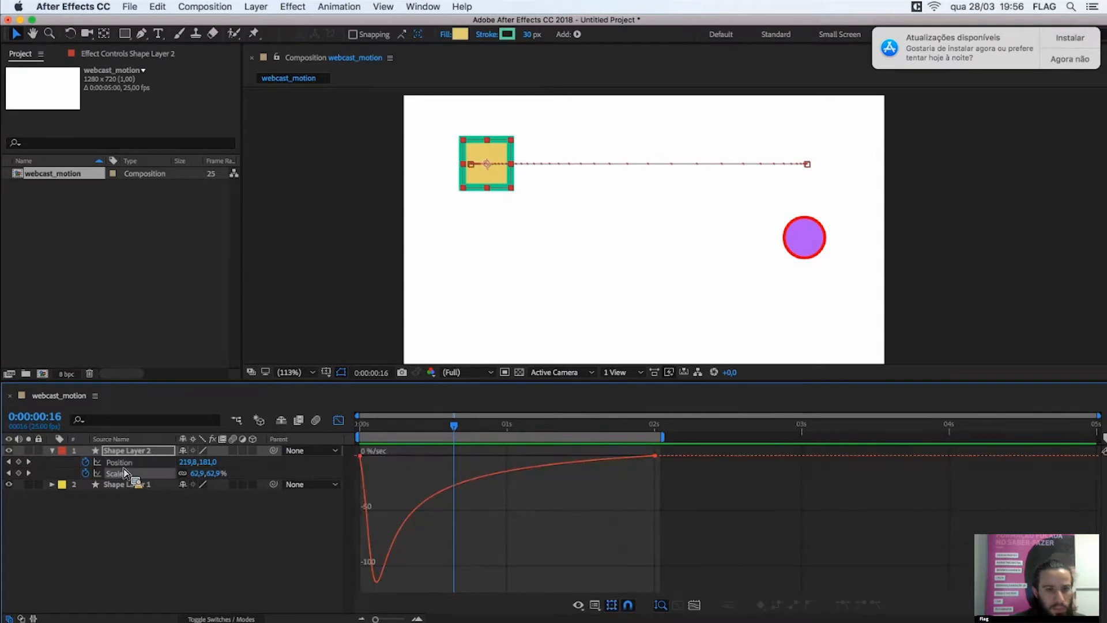
left_click(123, 463)
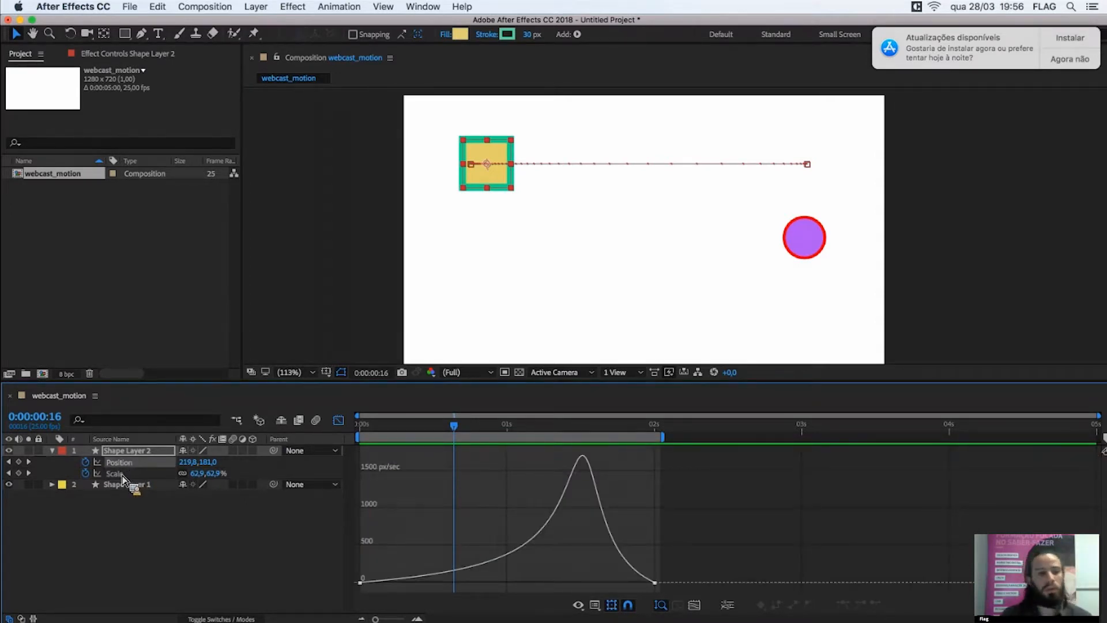
left_click(126, 474)
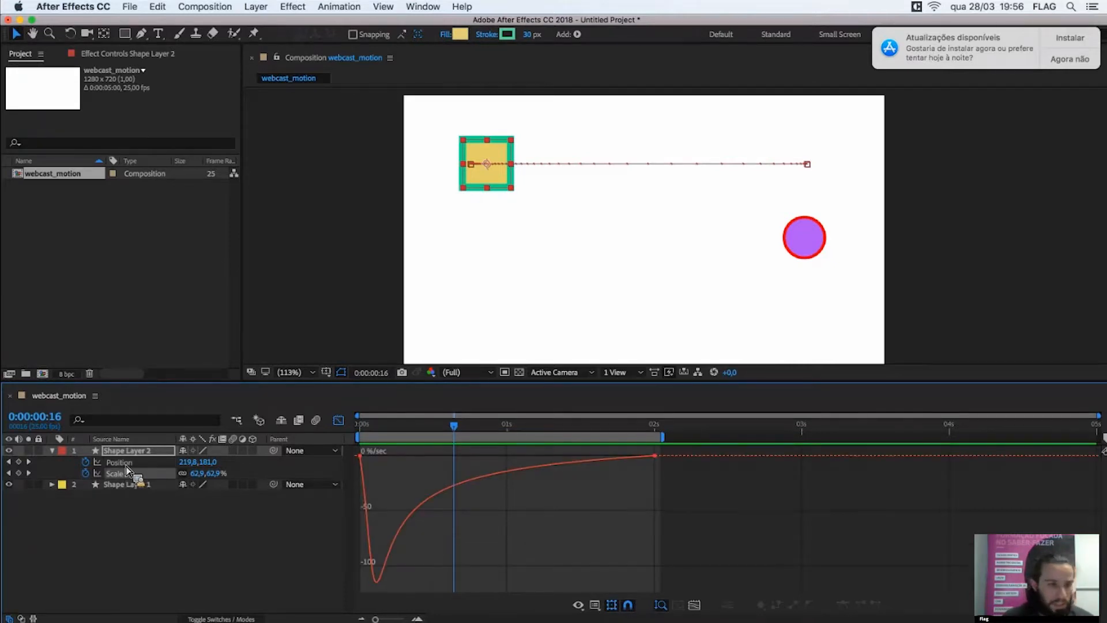
left_click(127, 463)
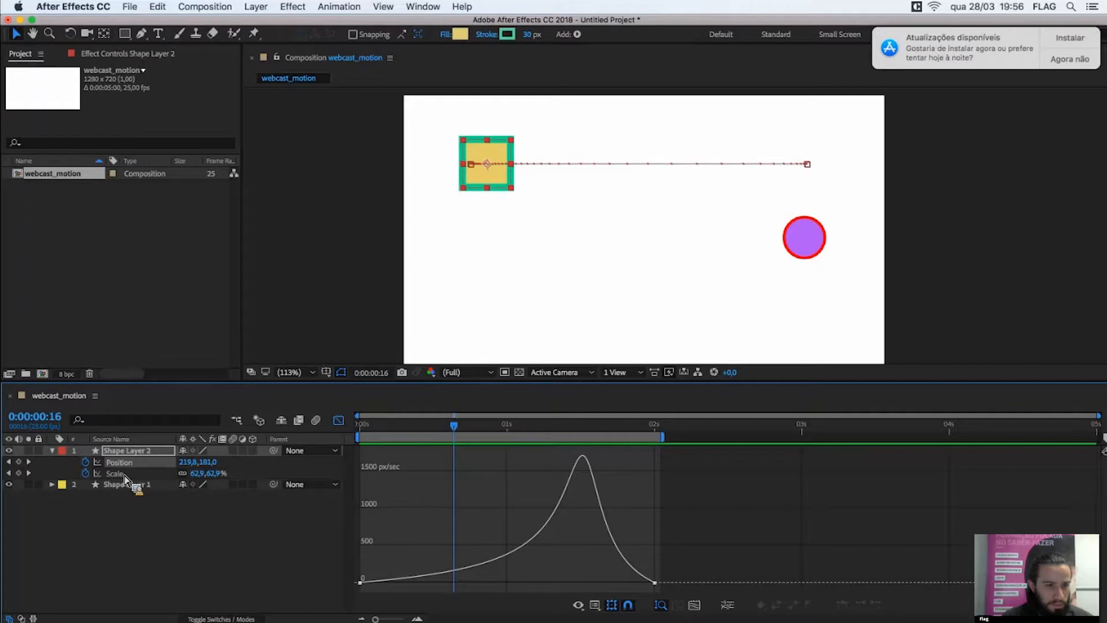
left_click(118, 474, "shift")
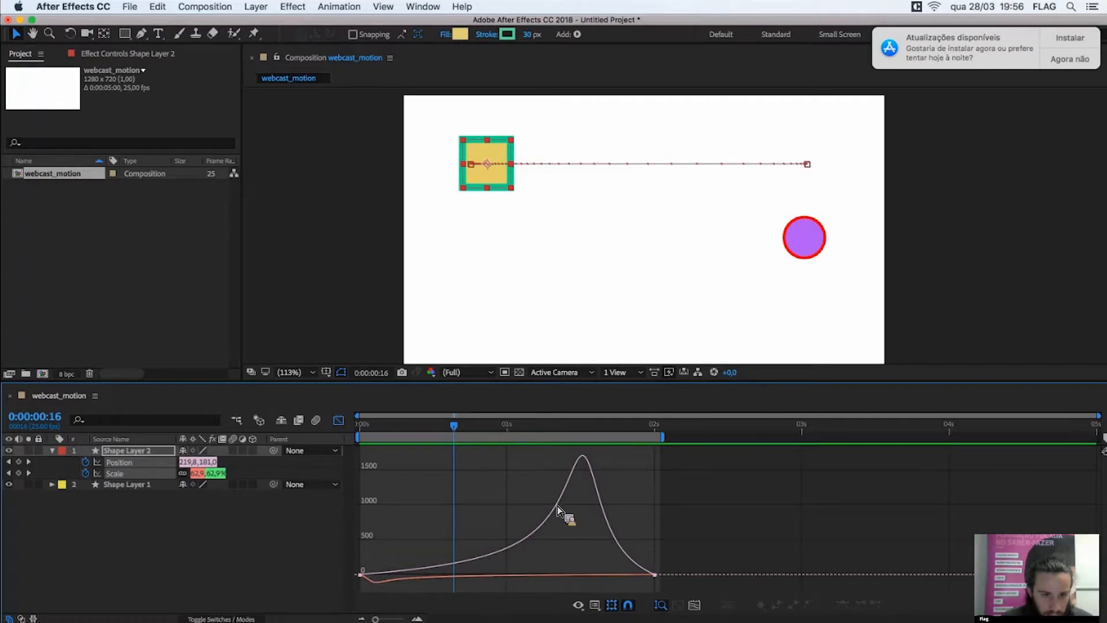
- Shorten the first Position keyframe's outgoing handle and lengthen the last one's incoming handle so the speed peaks just after one second
left_click(534, 573)
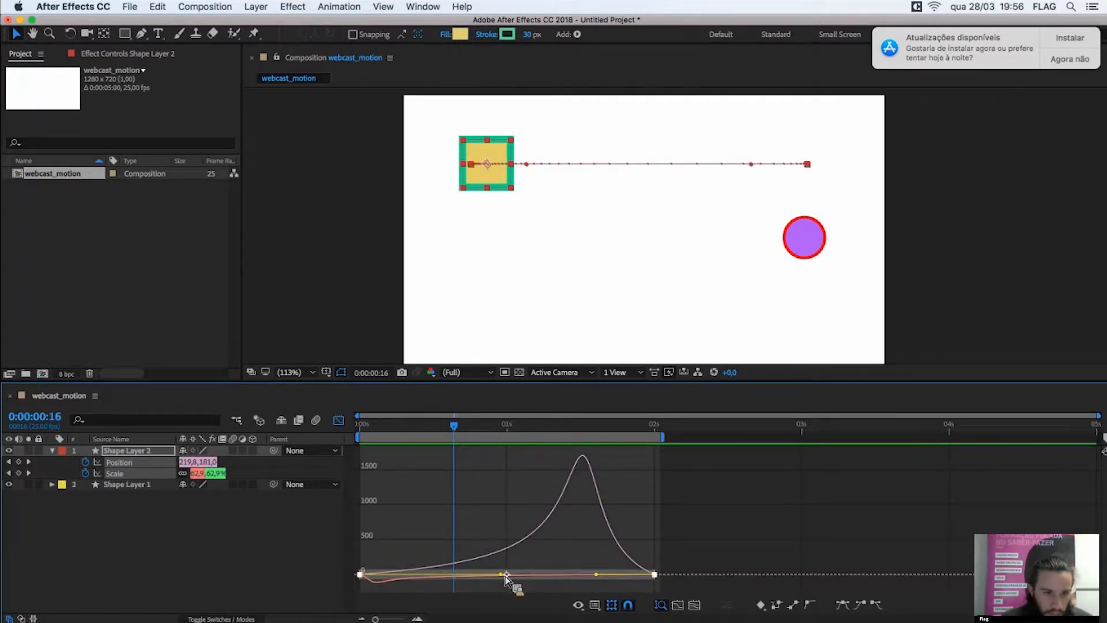
left_click_drag(501, 574, 478, 574)
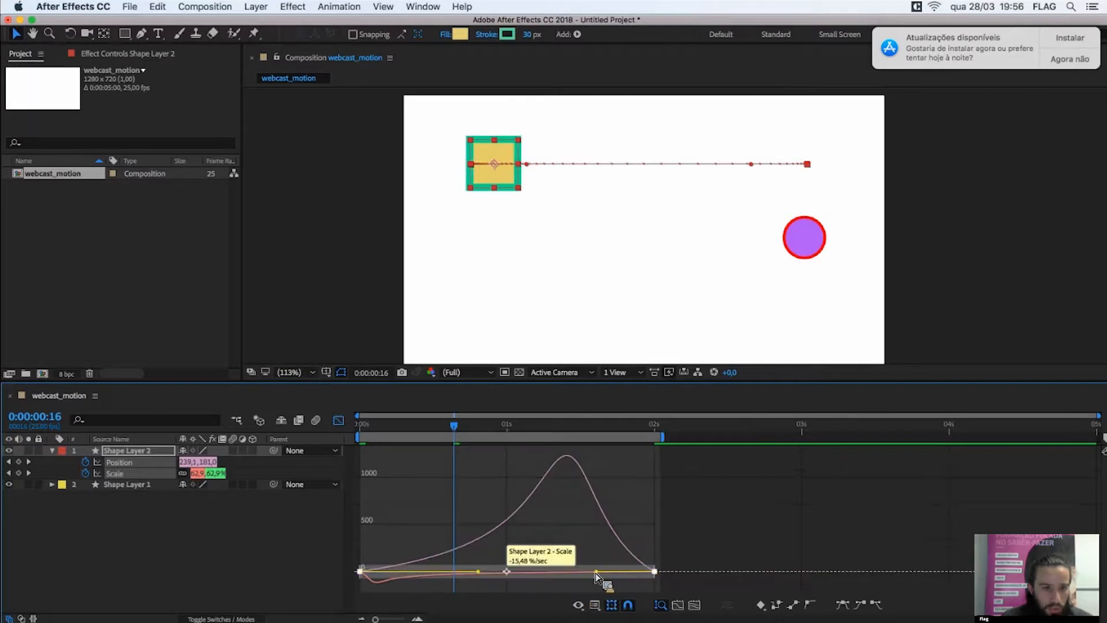
left_click_drag(595, 571, 556, 571)
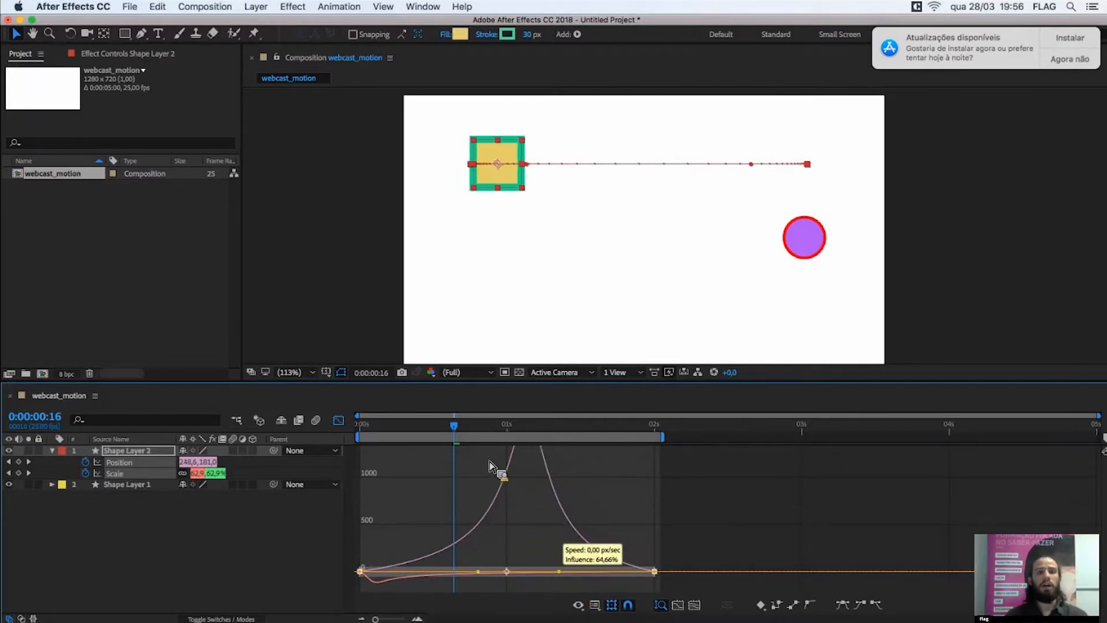
- Preview the combined Position and Scale animation from the start and return the timeline to the layer bar view
left_click_drag(454, 426, 365, 426)
key("Home")
key("space")
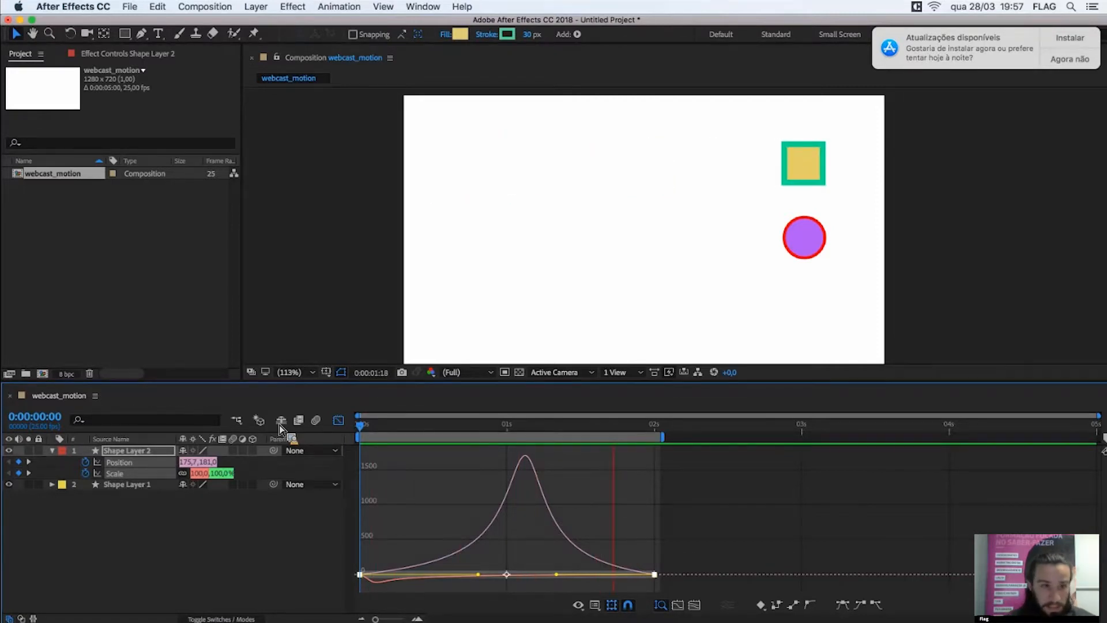
left_click(338, 420)
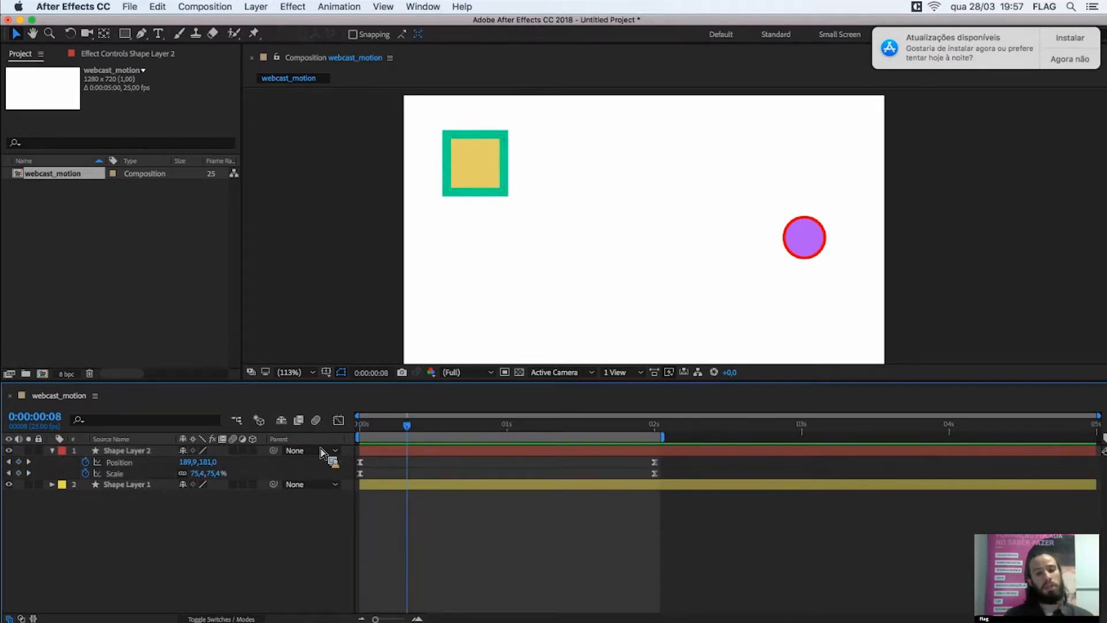
- Enable motion blur for Shape Layer 2 and for the composition, and view the moving square at 1 second
left_click_drag(408, 429, 332, 434)
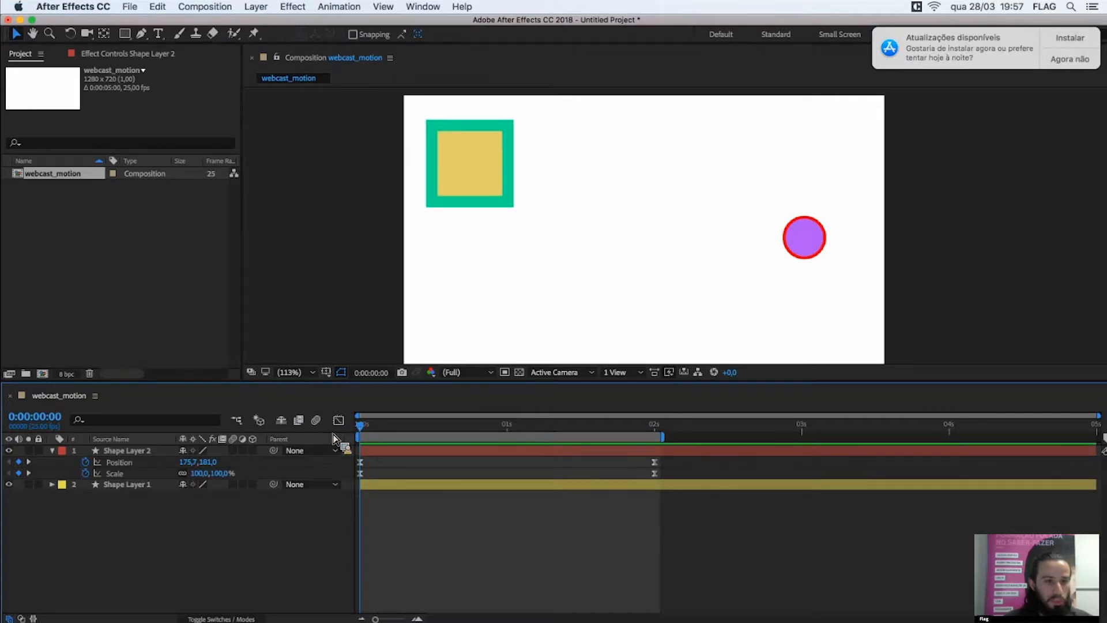
left_click(234, 451)
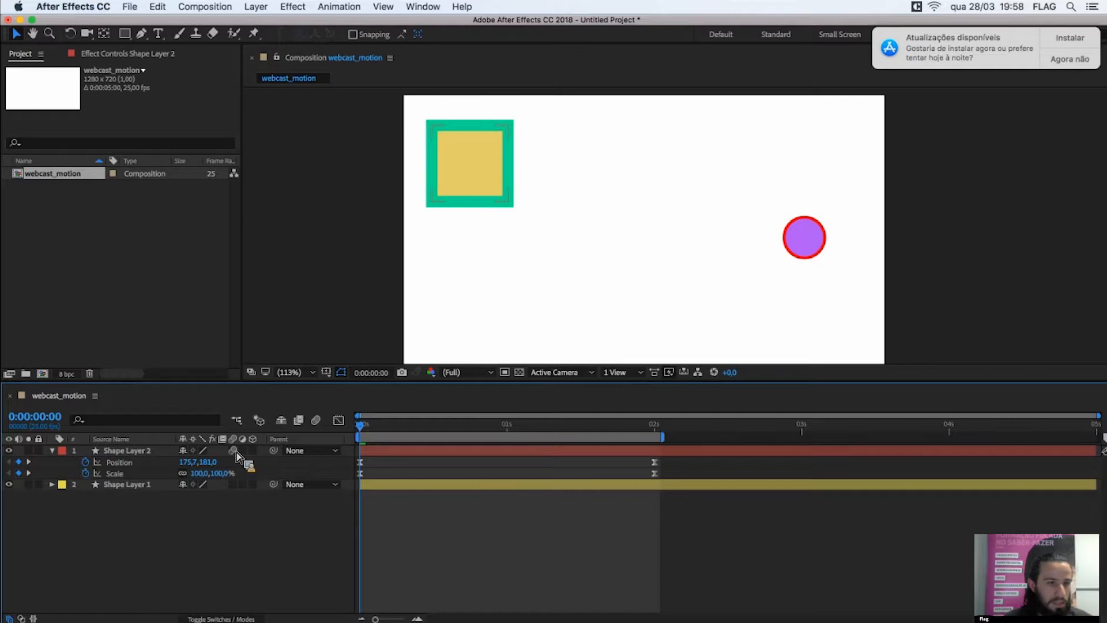
left_click(316, 420)
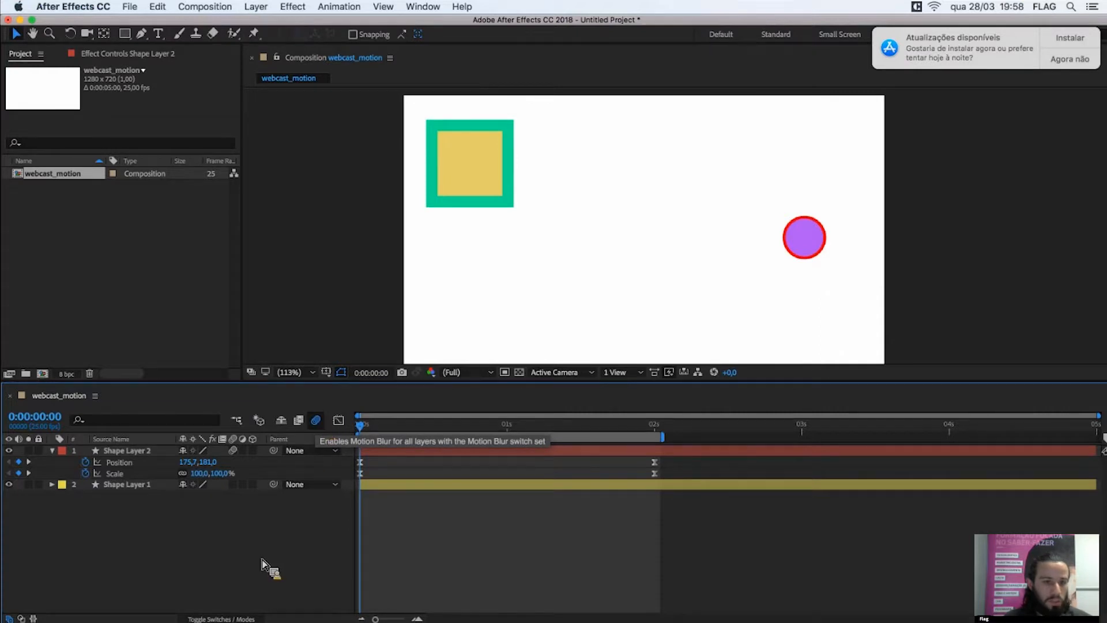
left_click(509, 430)
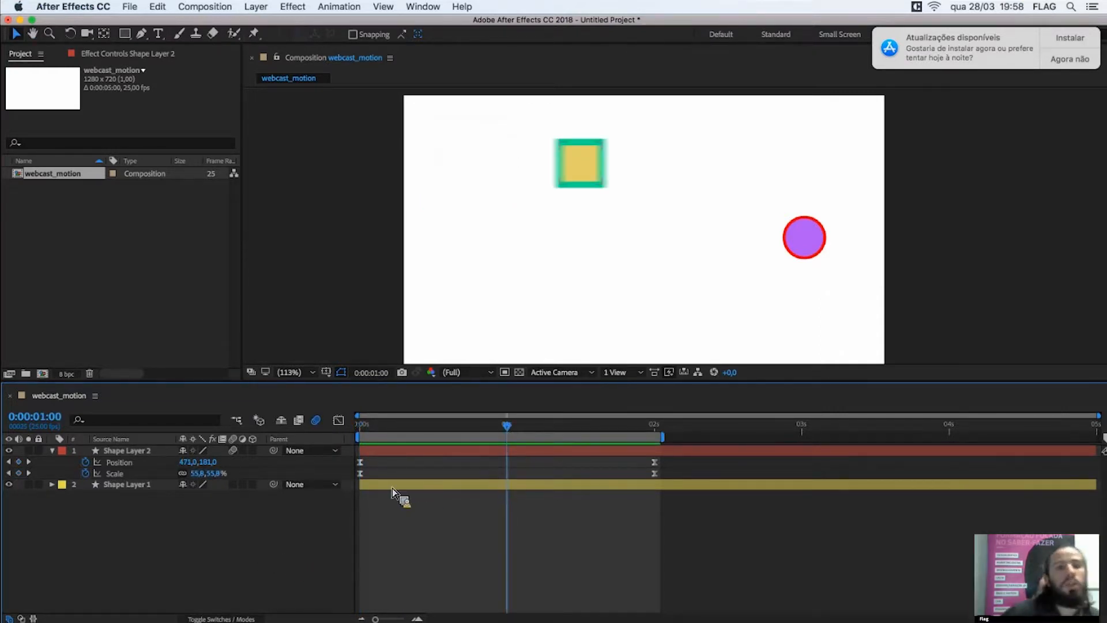
- Compare the square at 1 second with the composition's motion blur off and on, and preview the blurred animation
left_click(317, 421)
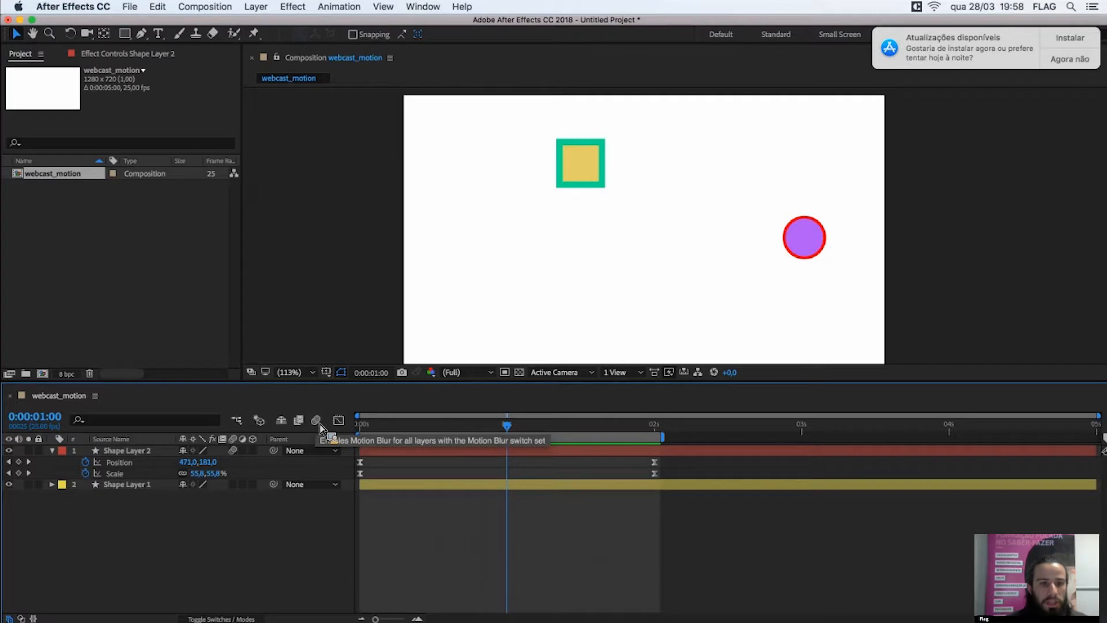
left_click(318, 421)
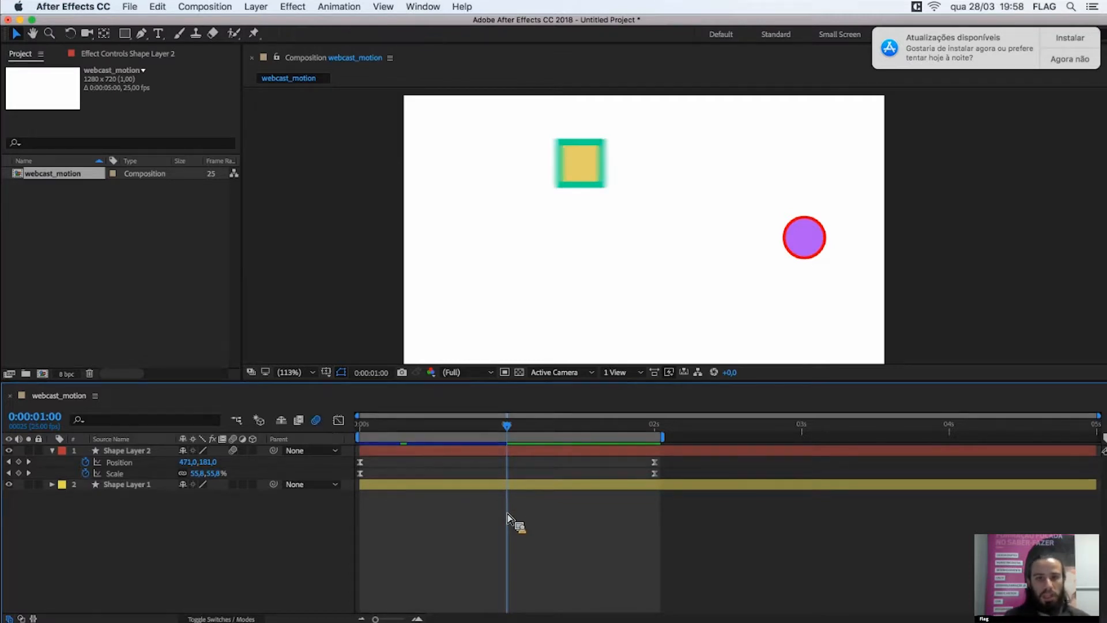
key("space")
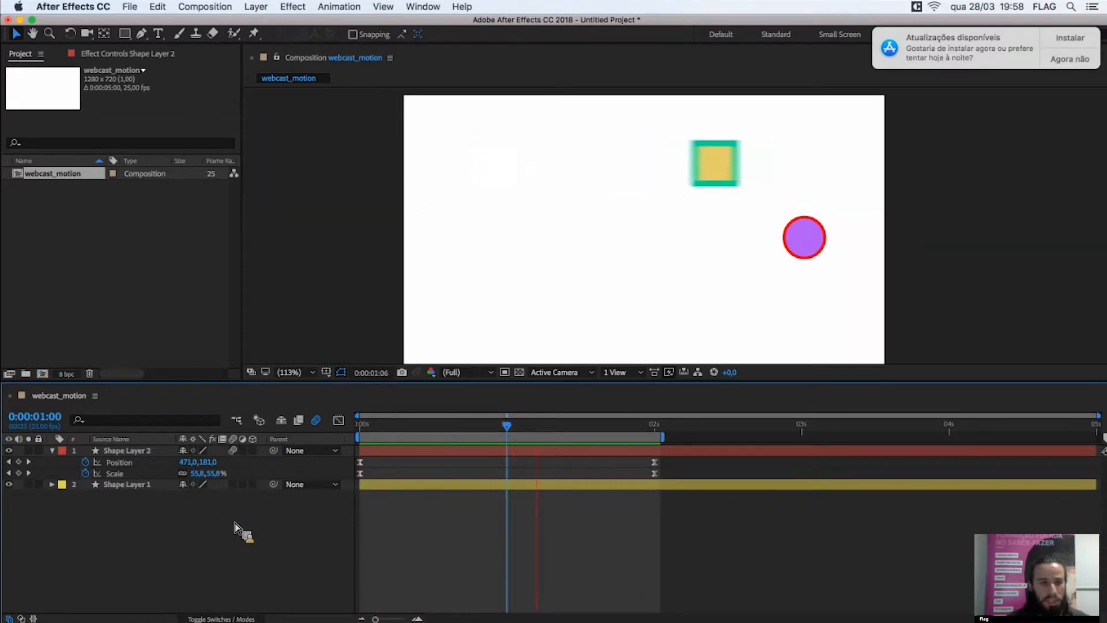
key("space")
left_click(316, 421)
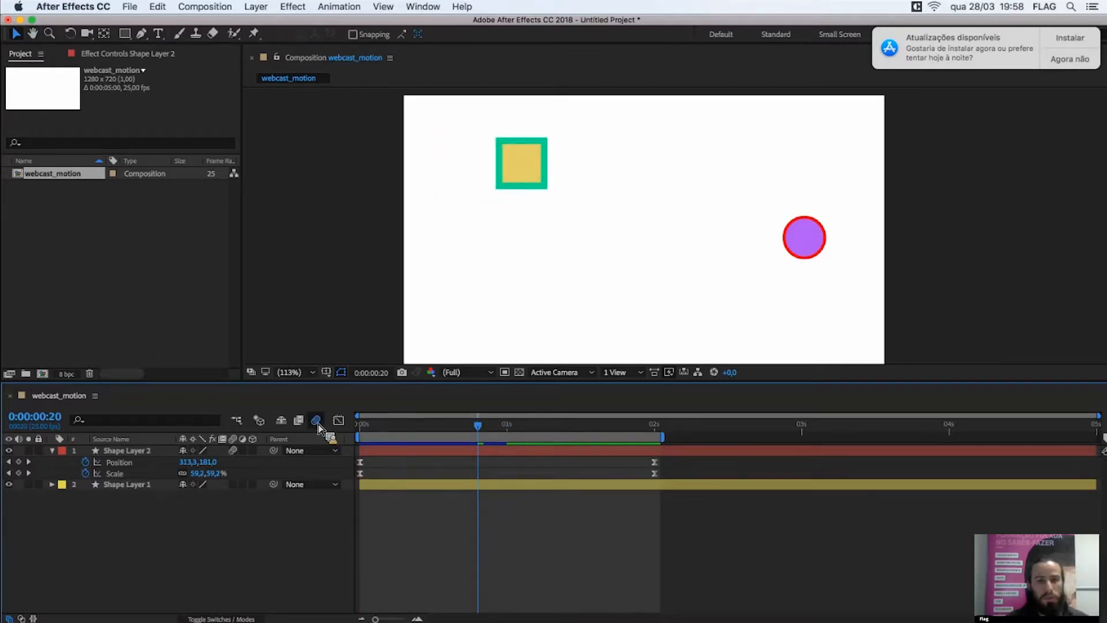
key("space")
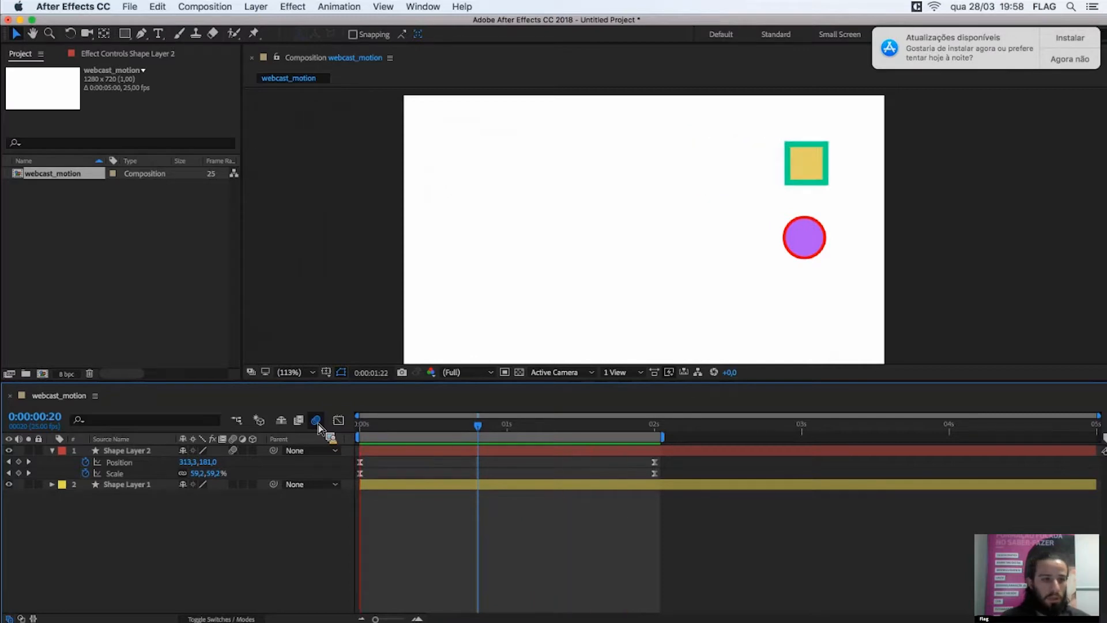
key("space")
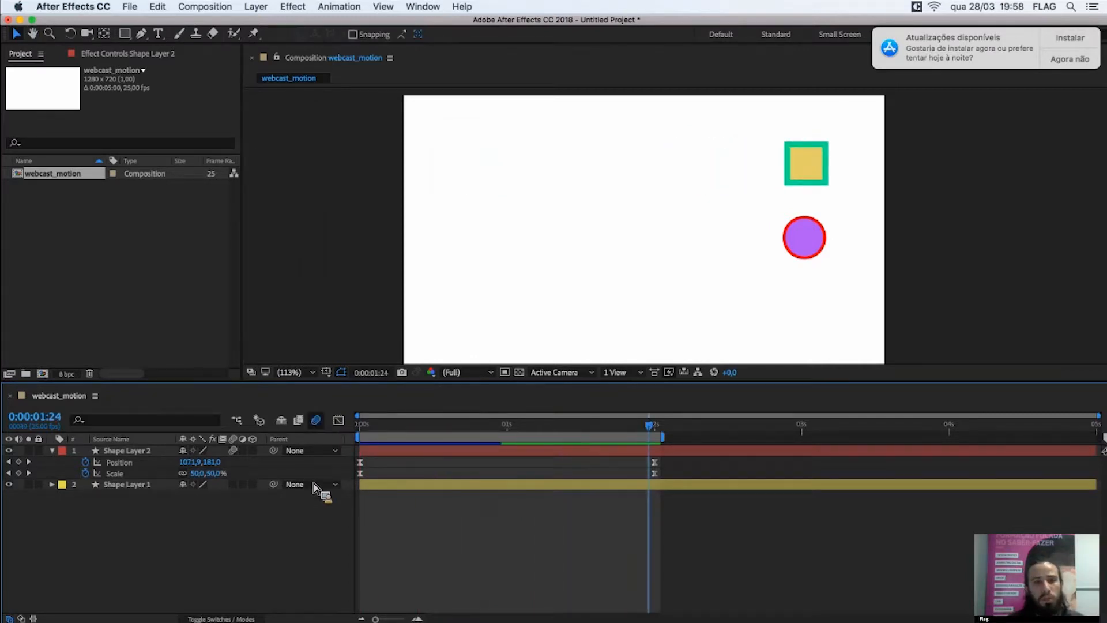
key("space")
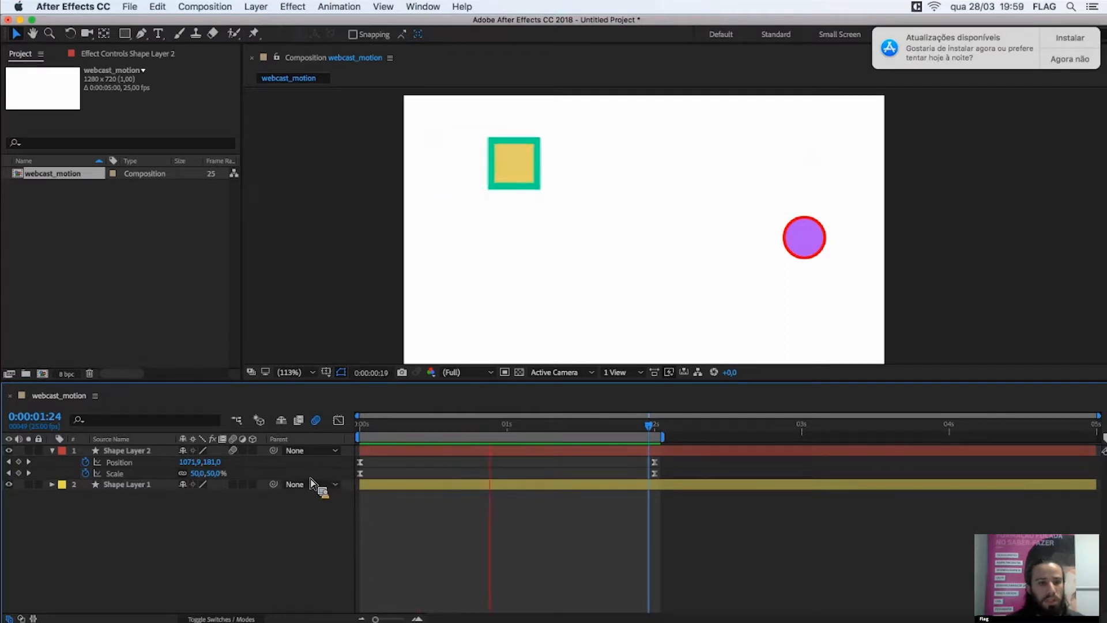
- Turn off motion blur for the composition and Shape Layer 2, and preview the animation from the start
left_click(316, 422)
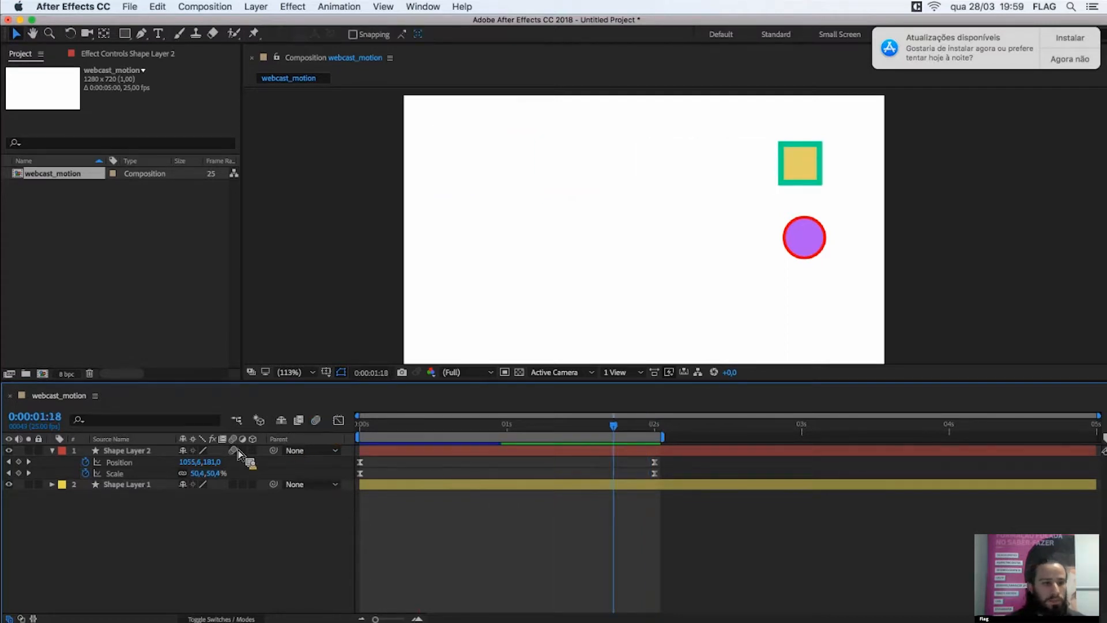
left_click(234, 450)
left_click_drag(181, 550, 155, 513)
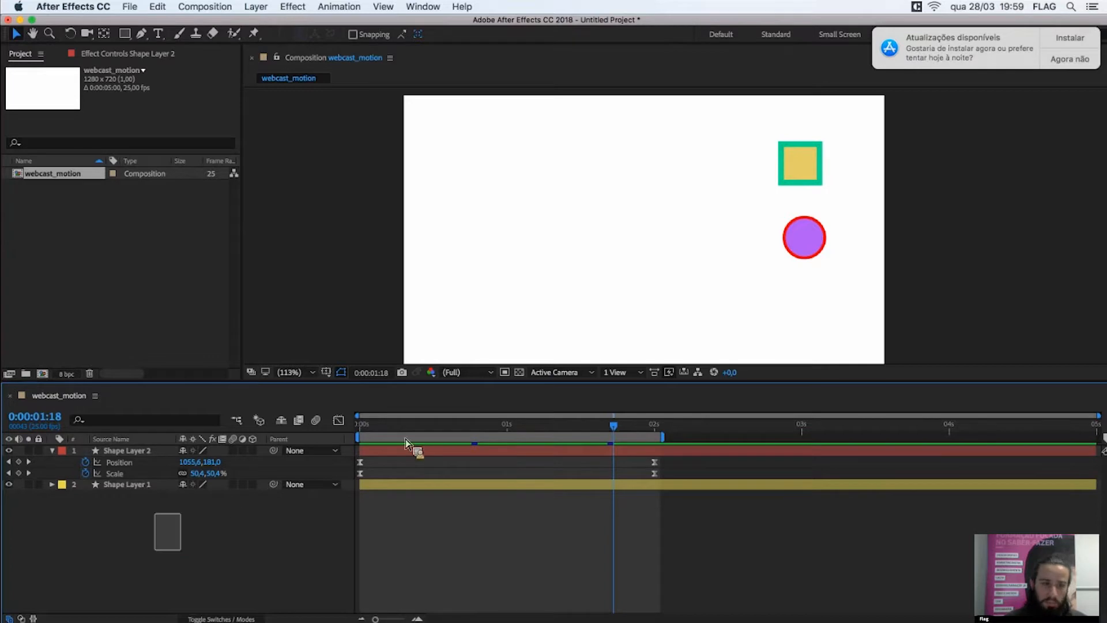
key("Home")
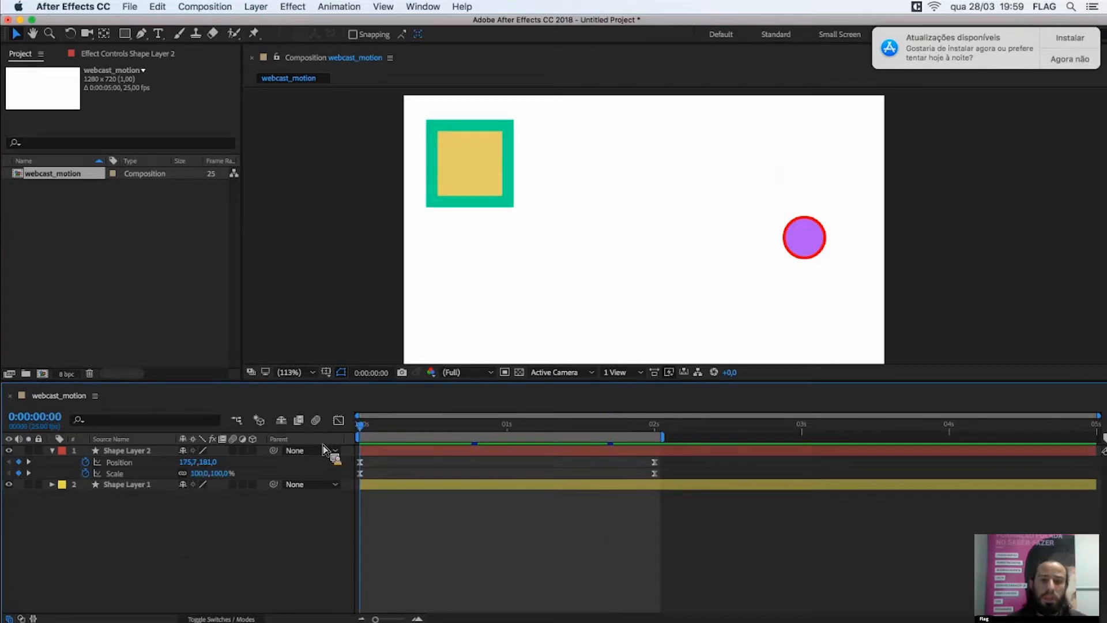
key("space")
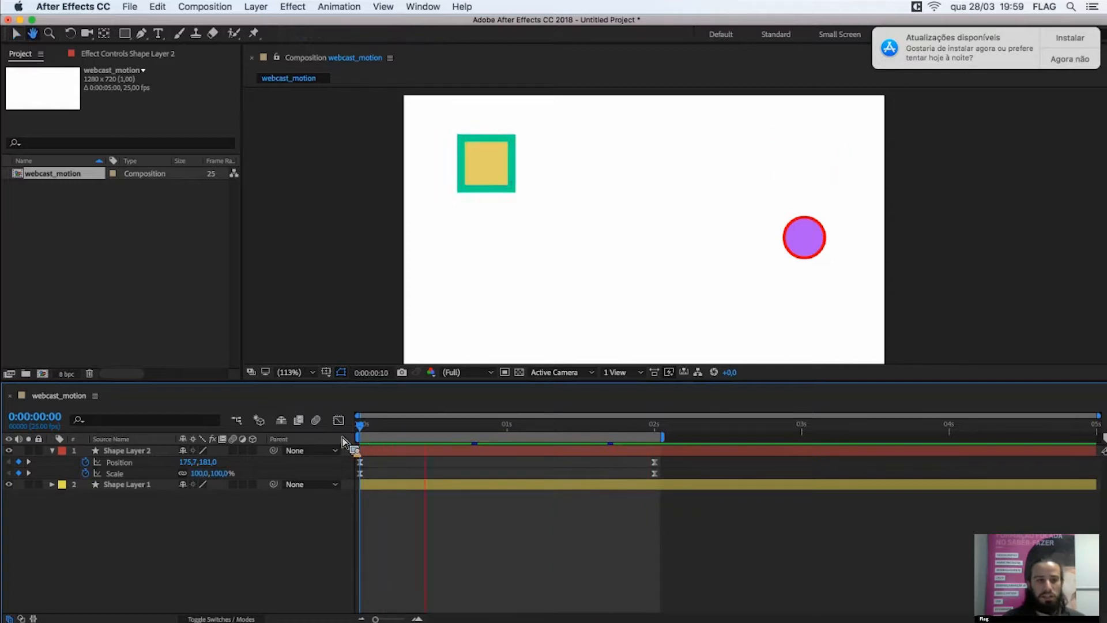
key("space")
key("Home")
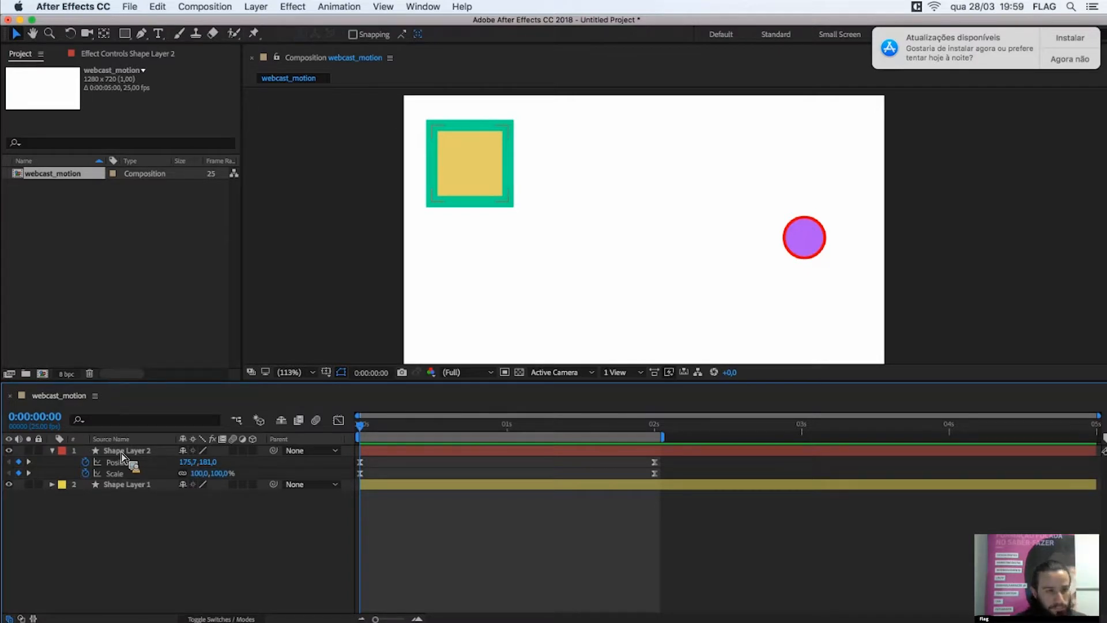
- Expand Shape Layer 2 to examine its layer-level Transform properties, and collapse the Transform group again
left_click(53, 450)
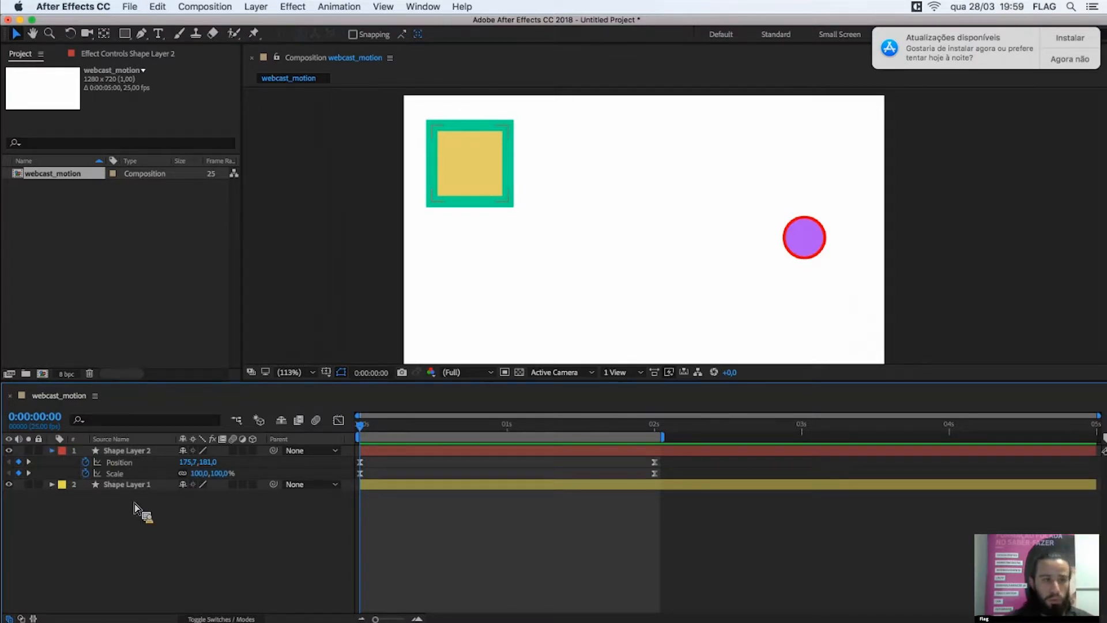
left_click(110, 452)
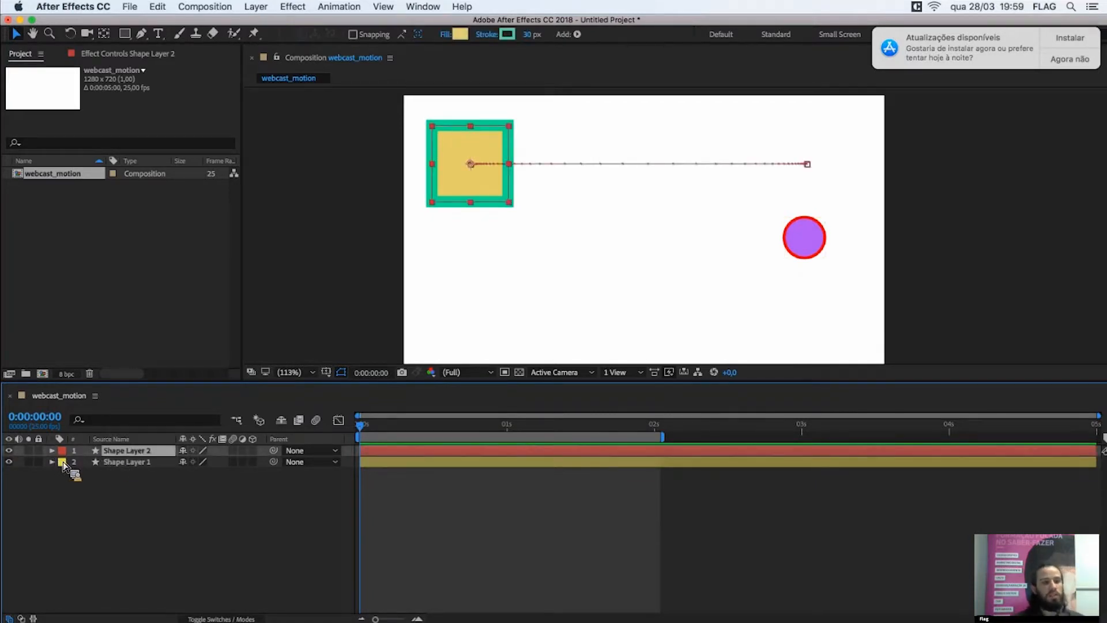
left_click(52, 450)
left_click(64, 473)
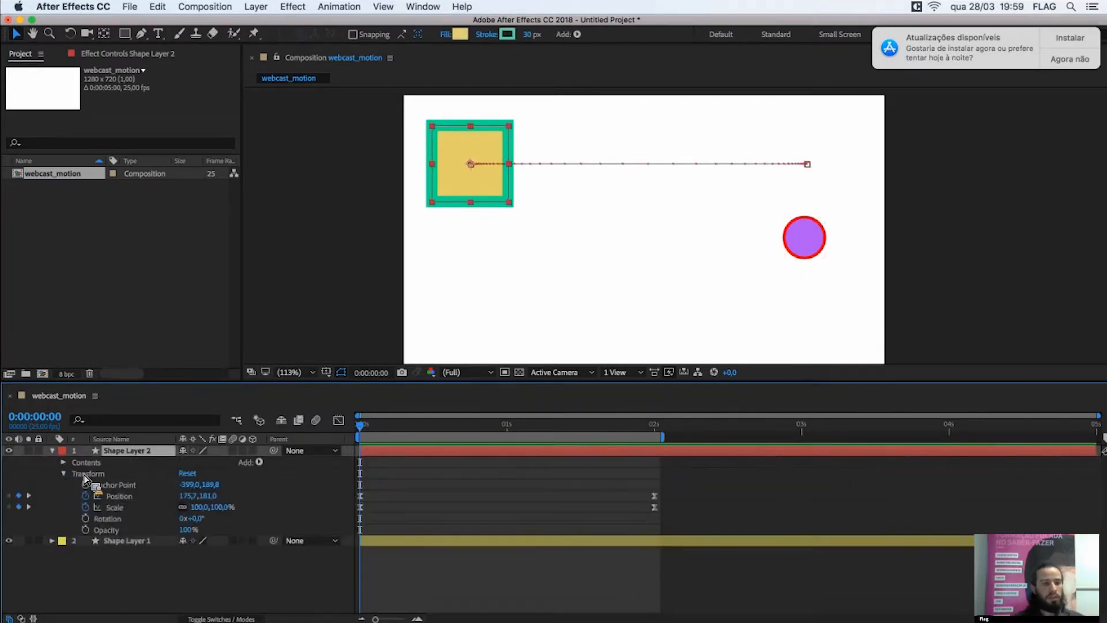
left_click(87, 474)
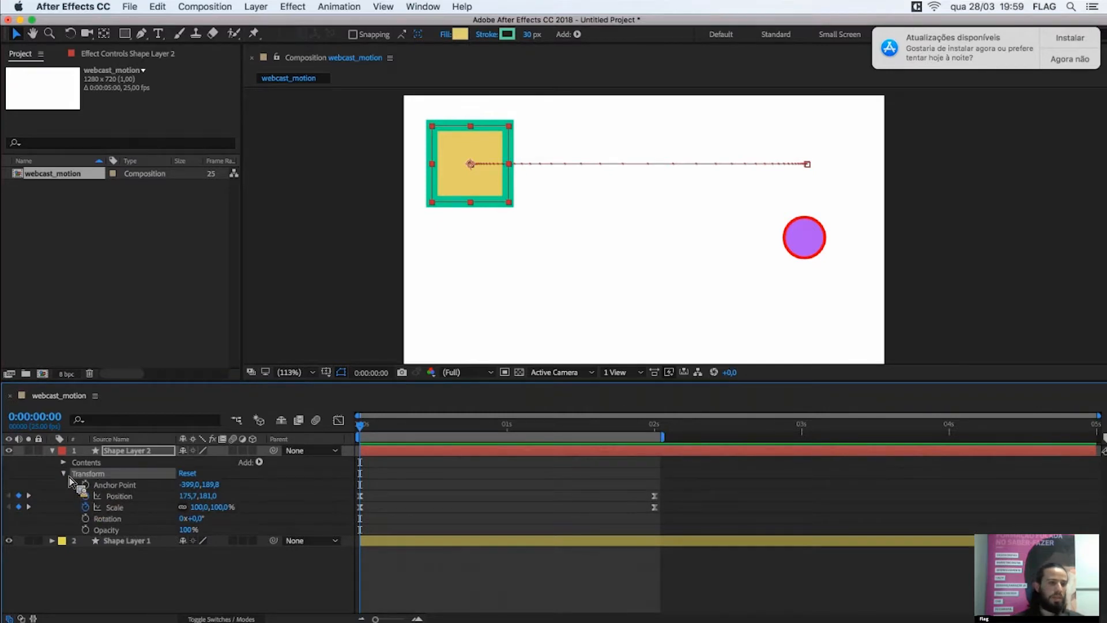
left_click(77, 474)
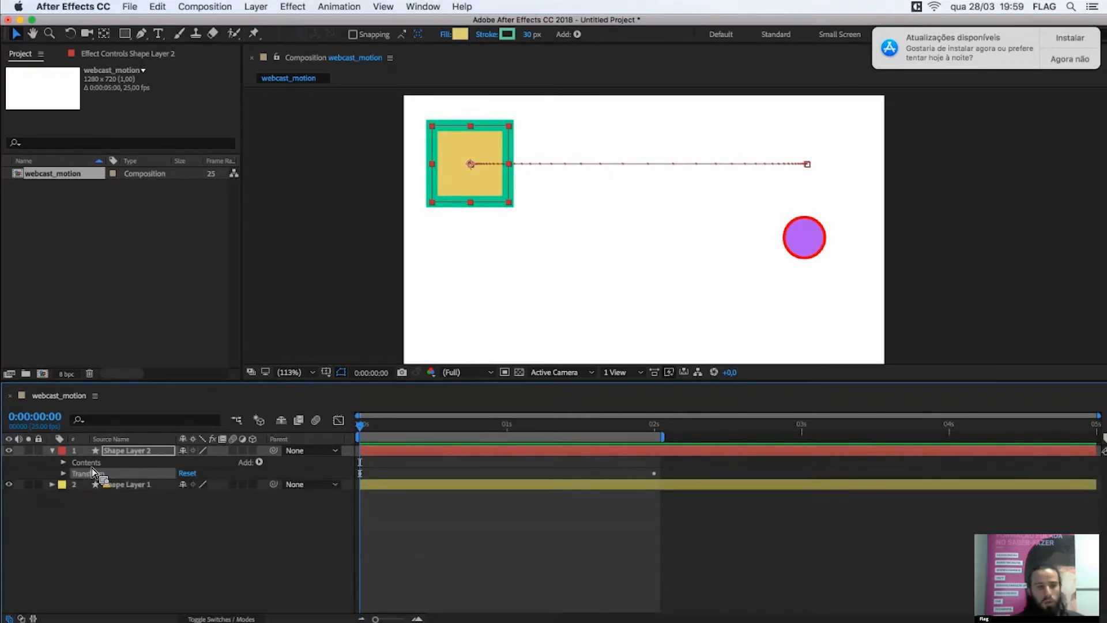
- Expand the Contents of both shape layers and examine Rectangle 1 and Ellipse 1 inside them
left_click(91, 465)
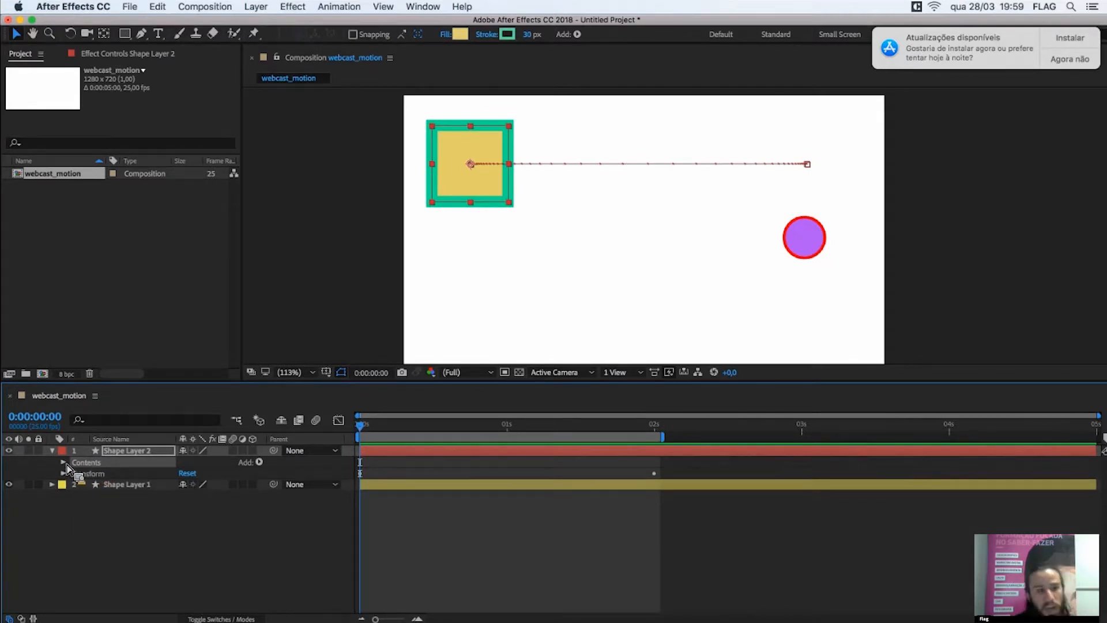
left_click(64, 462)
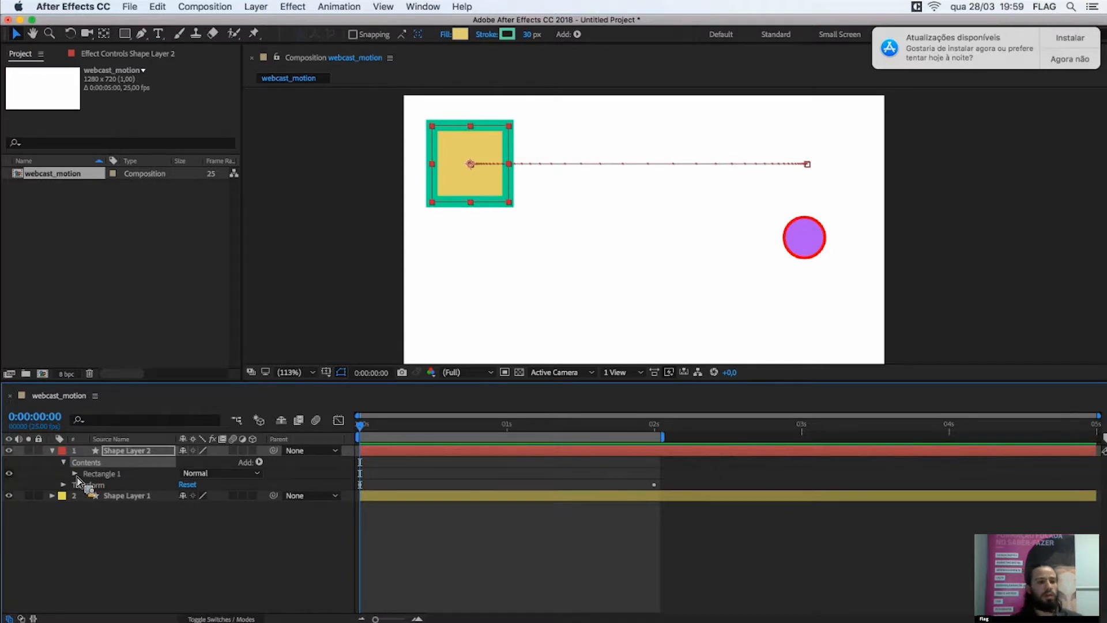
left_click(78, 476)
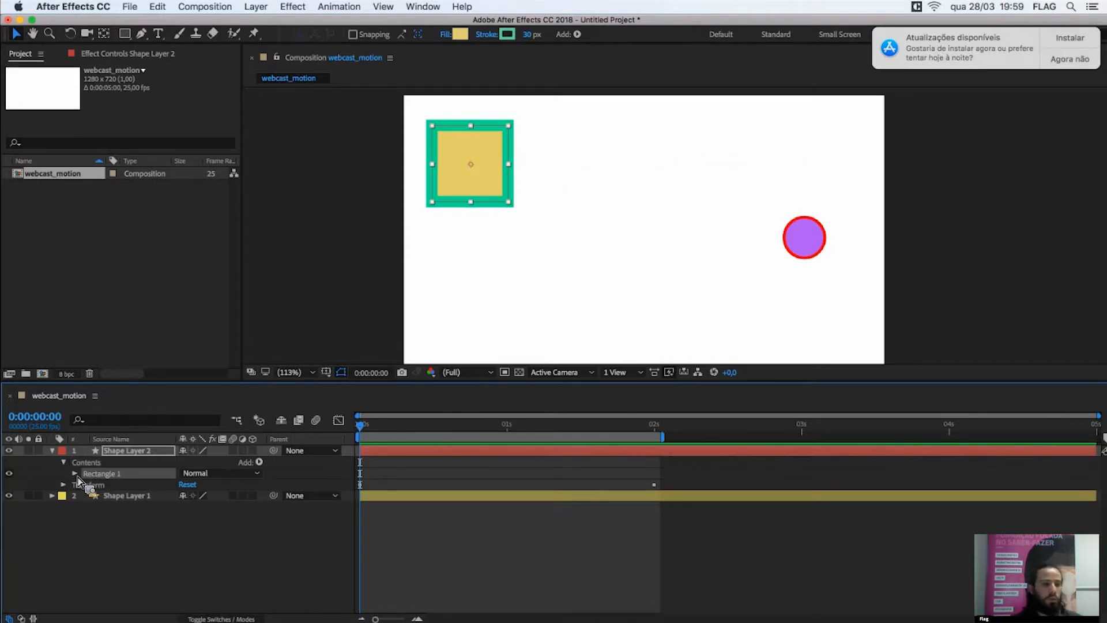
left_click_drag(79, 476, 65, 512)
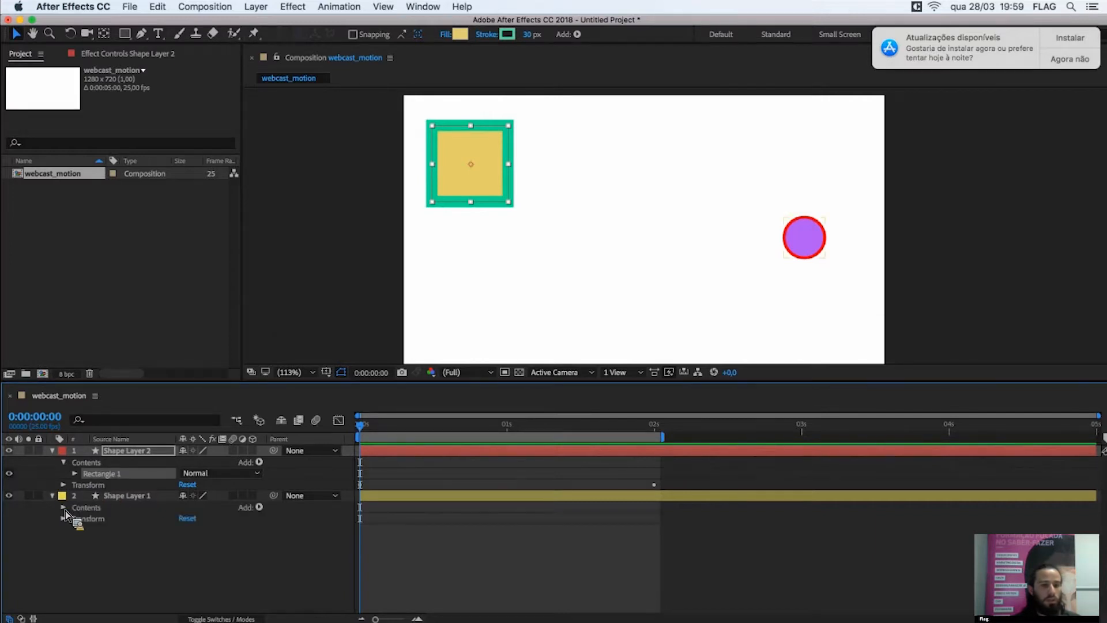
left_click(65, 507)
left_click(127, 520)
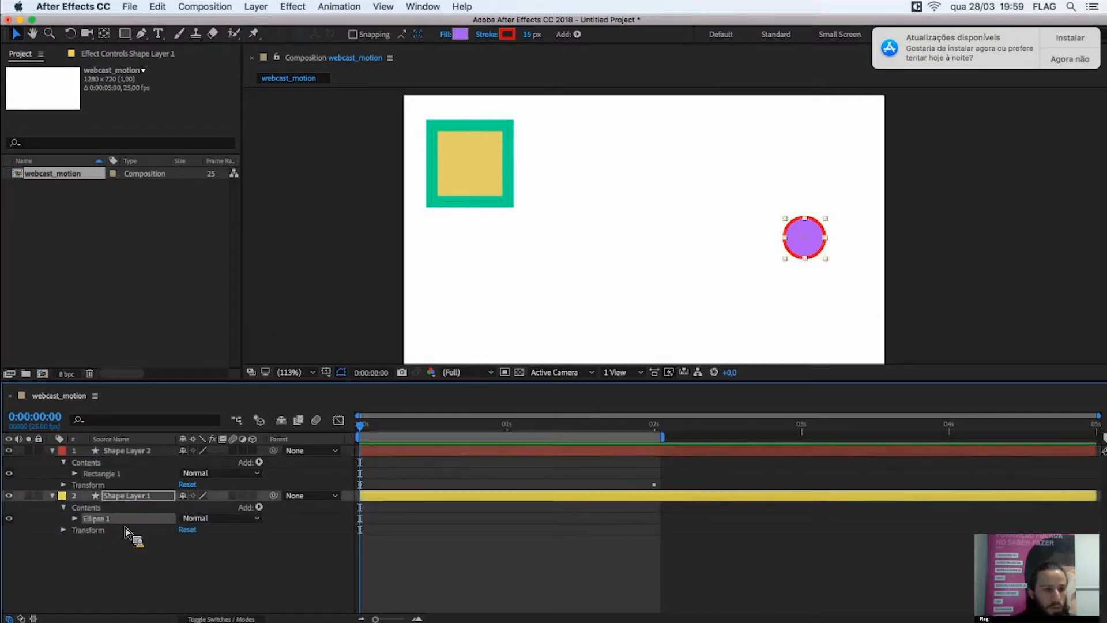
- Reveal Rectangle 1's own Transform properties, try out its Skew and reset it to 0
mouse_move(98, 526)
left_mouse_down()
mouse_move(56, 498)
mouse_move(88, 483)
mouse_move(76, 476)
mouse_move(100, 489)
mouse_move(105, 521)
mouse_move(92, 523)
mouse_move(123, 487)
mouse_move(116, 521)
mouse_move(94, 518)
mouse_move(139, 526)
mouse_move(98, 536)
mouse_move(131, 534)
mouse_move(127, 589)
mouse_move(139, 608)
mouse_move(140, 566)
mouse_move(140, 578)
mouse_move(225, 562)
mouse_move(165, 568)
mouse_move(214, 571)
mouse_move(191, 569)
left_mouse_up()
left_click(191, 568)
type("0")
key("Return")
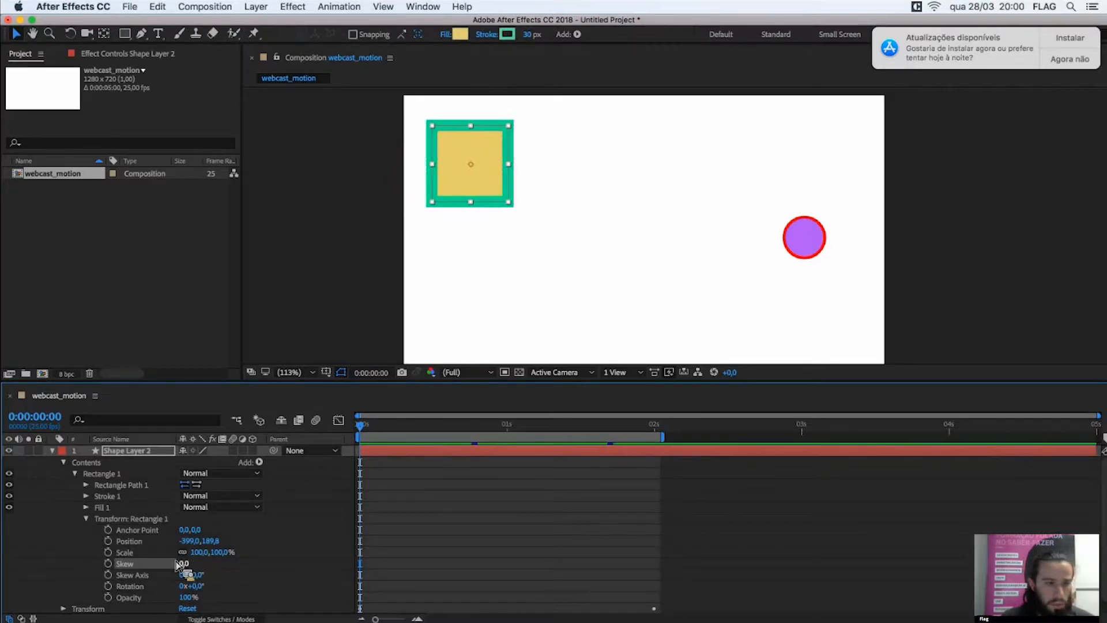
- Keyframe Rectangle 1's Skew at 0 on the first frame and 28 at 1 second, and scrub through the animation
left_click(108, 564)
left_click_drag(395, 571, 378, 573)
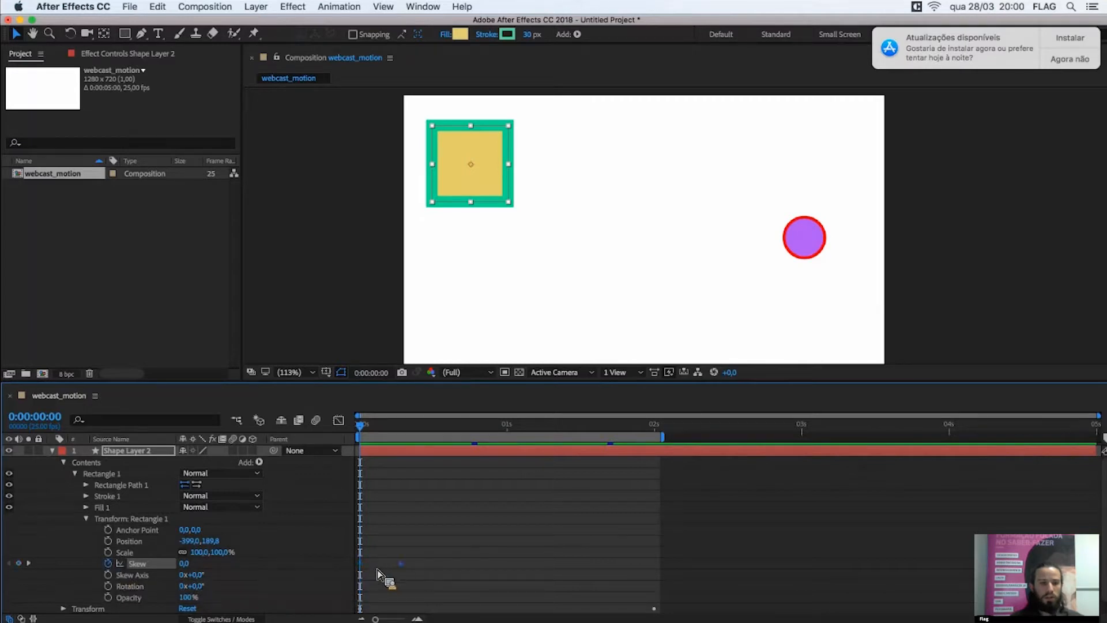
left_click(466, 428)
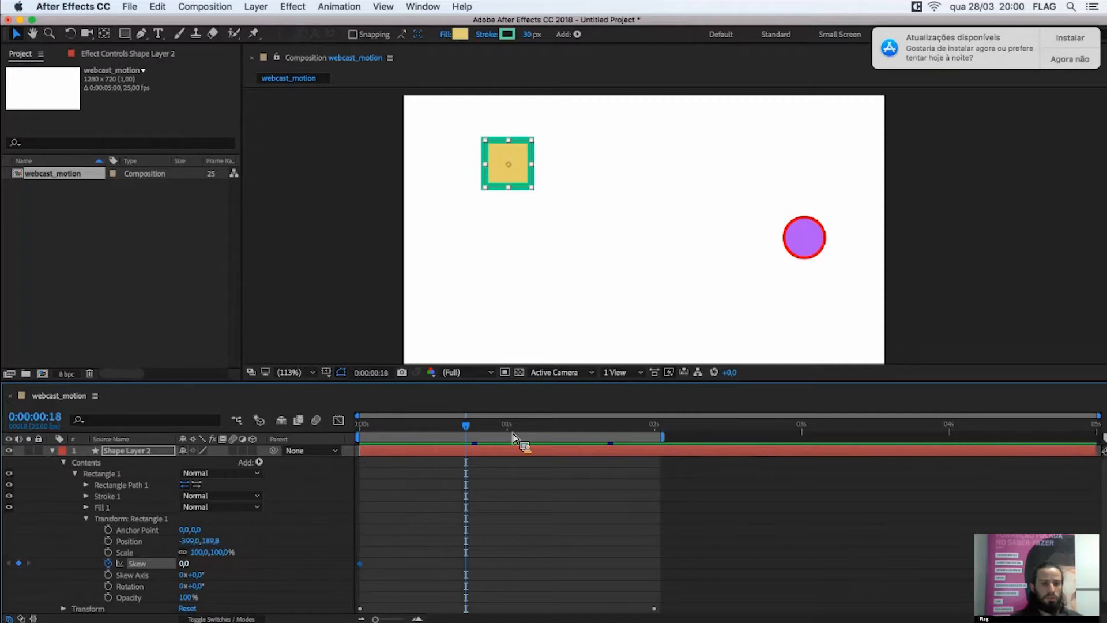
left_click(510, 430)
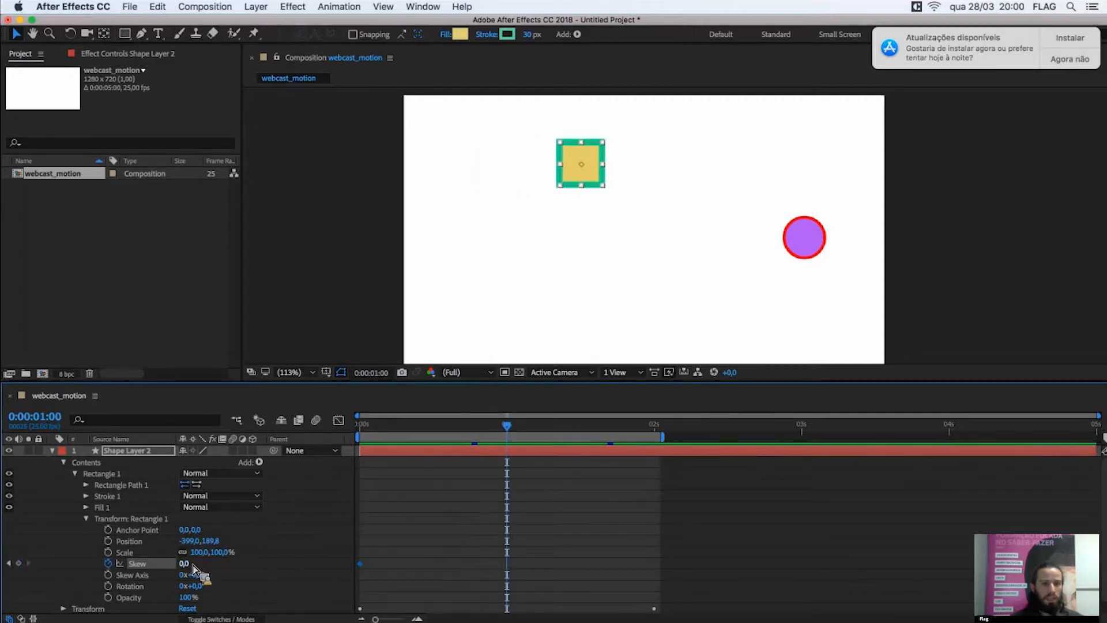
left_click_drag(184, 563, 472, 524)
left_click(492, 465)
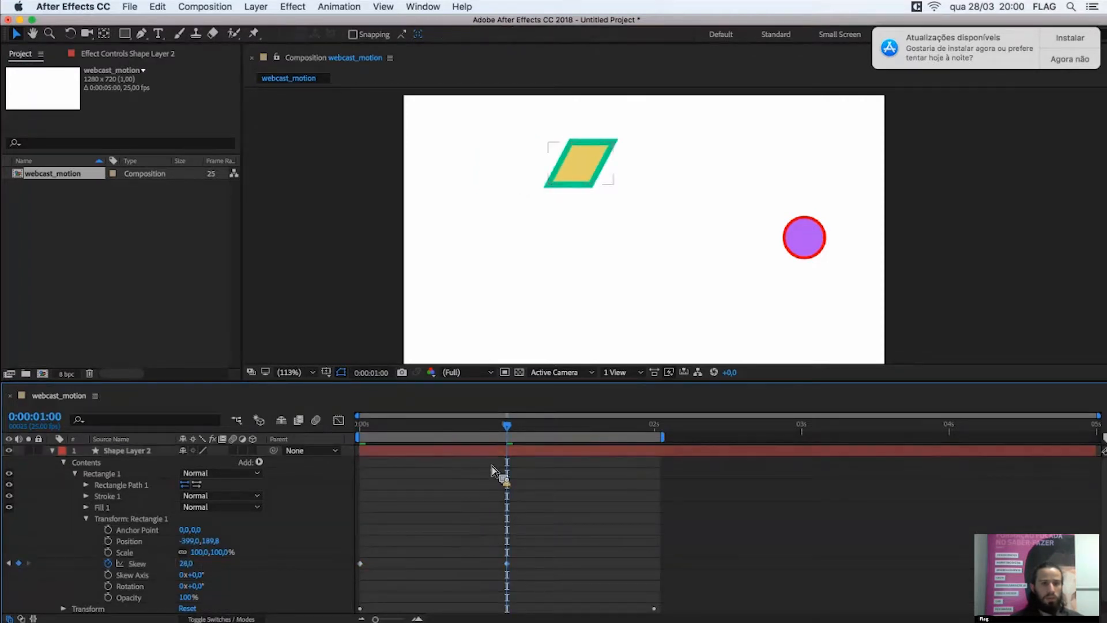
left_click_drag(507, 437, 377, 447)
left_click_drag(452, 447, 507, 452)
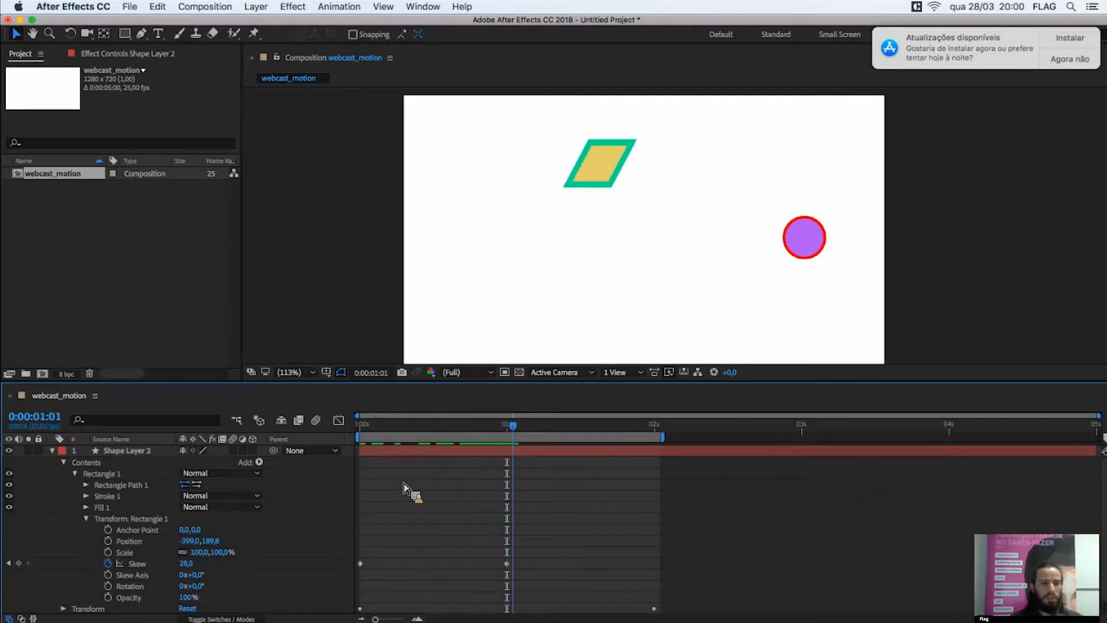
- Remove the Skew keyframes from Rectangle 1, set its Skew to 0 and return to the start of the timeline
left_click(109, 564)
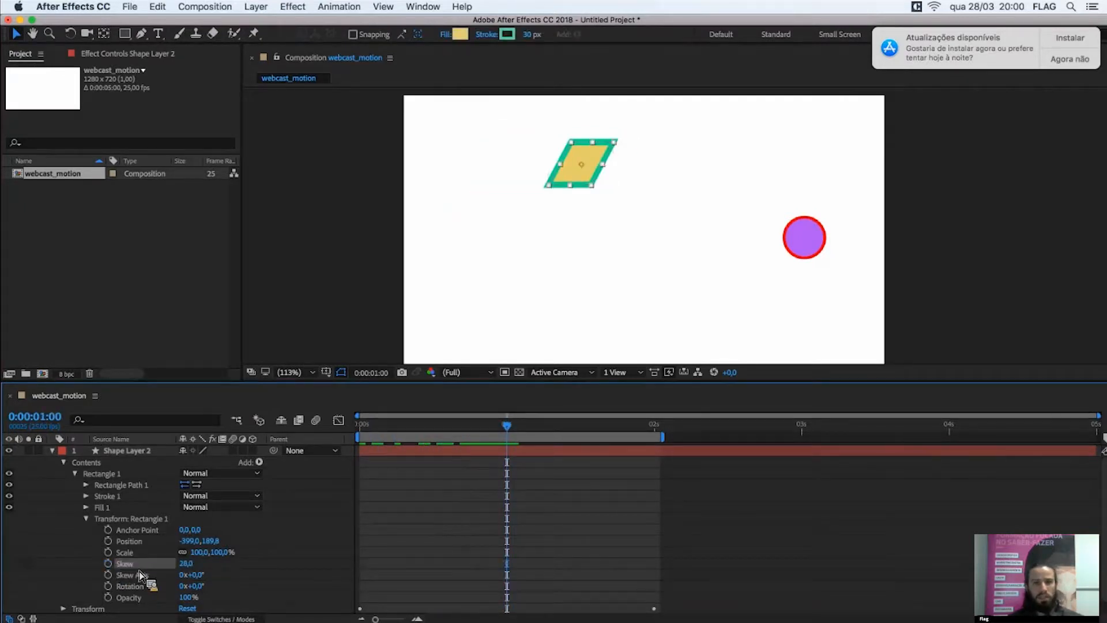
left_click(185, 564)
type("0")
key("Return")
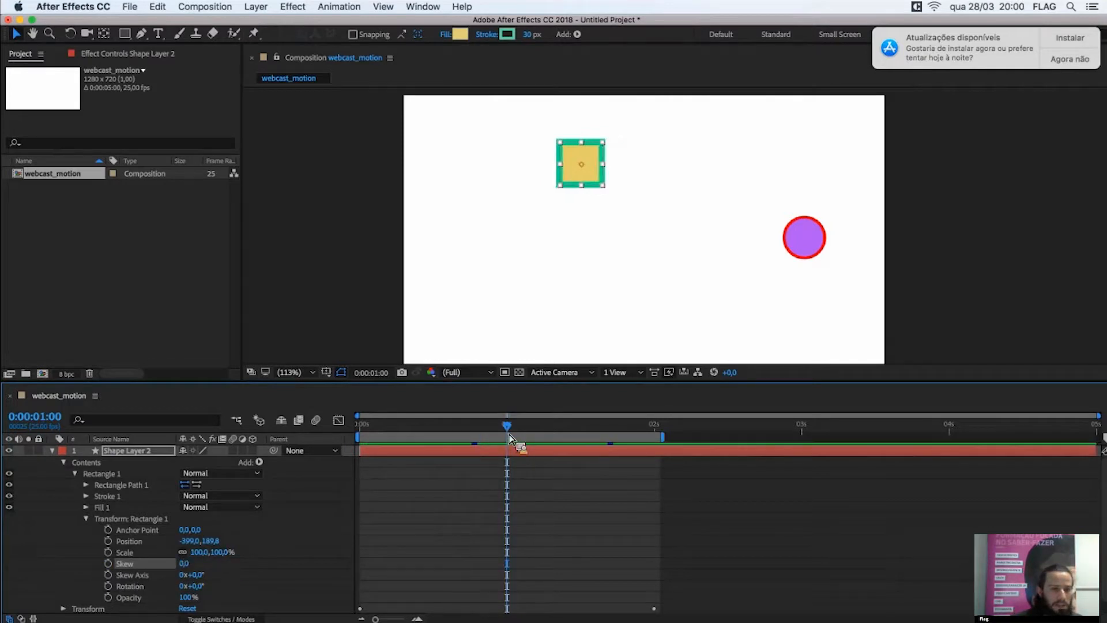
left_click(471, 438)
key("Home")
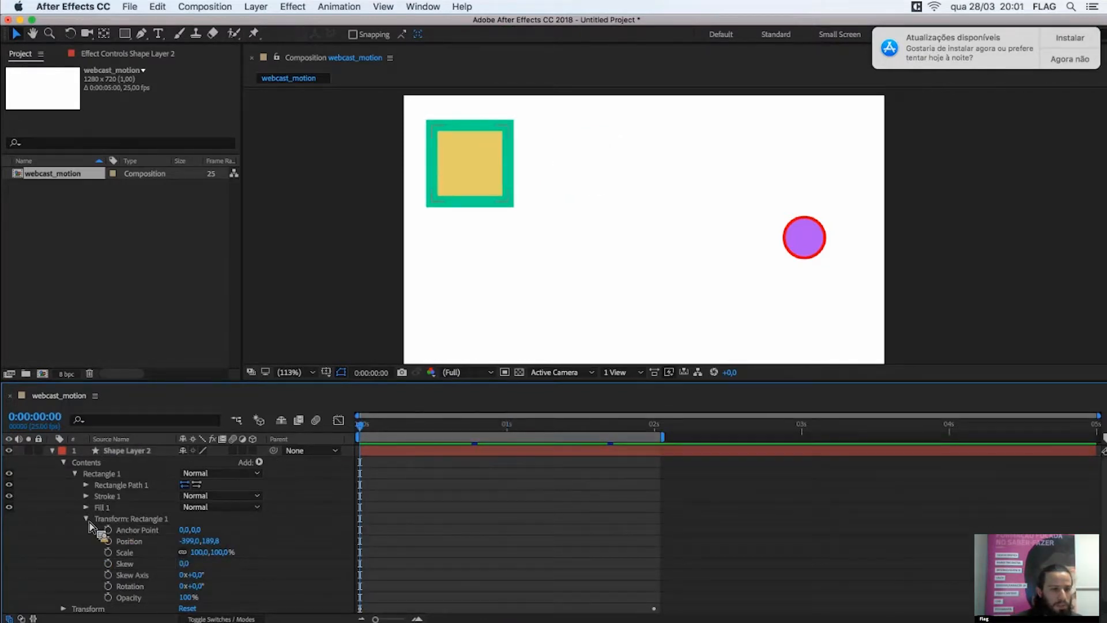
- Collapse the Transform properties of Rectangle 1 and select that group
left_click(86, 518)
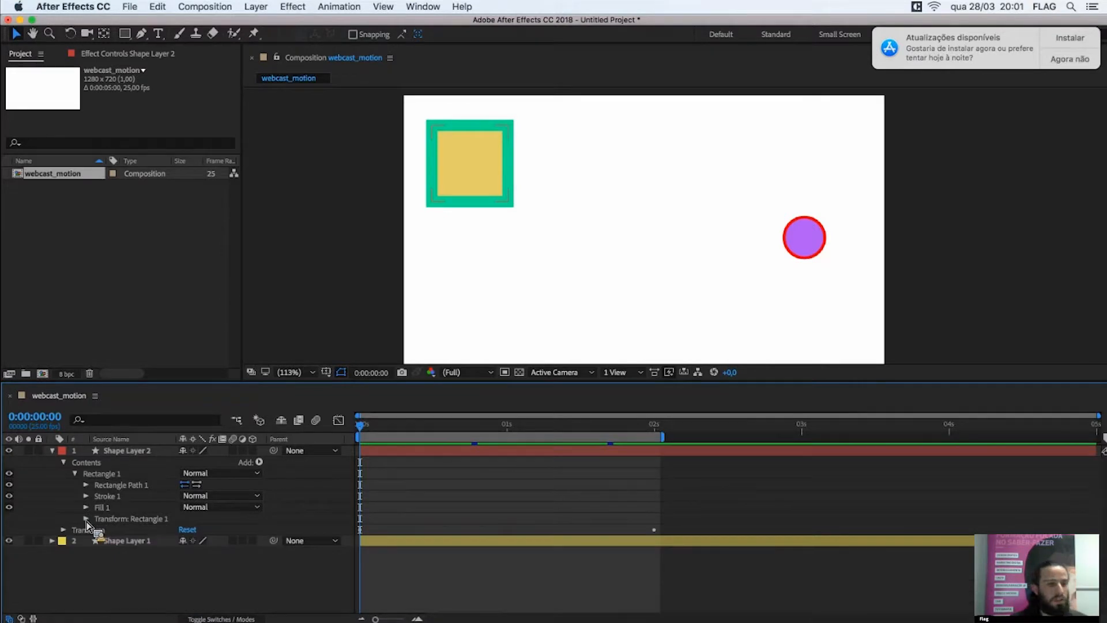
left_click(86, 519)
left_click(87, 519)
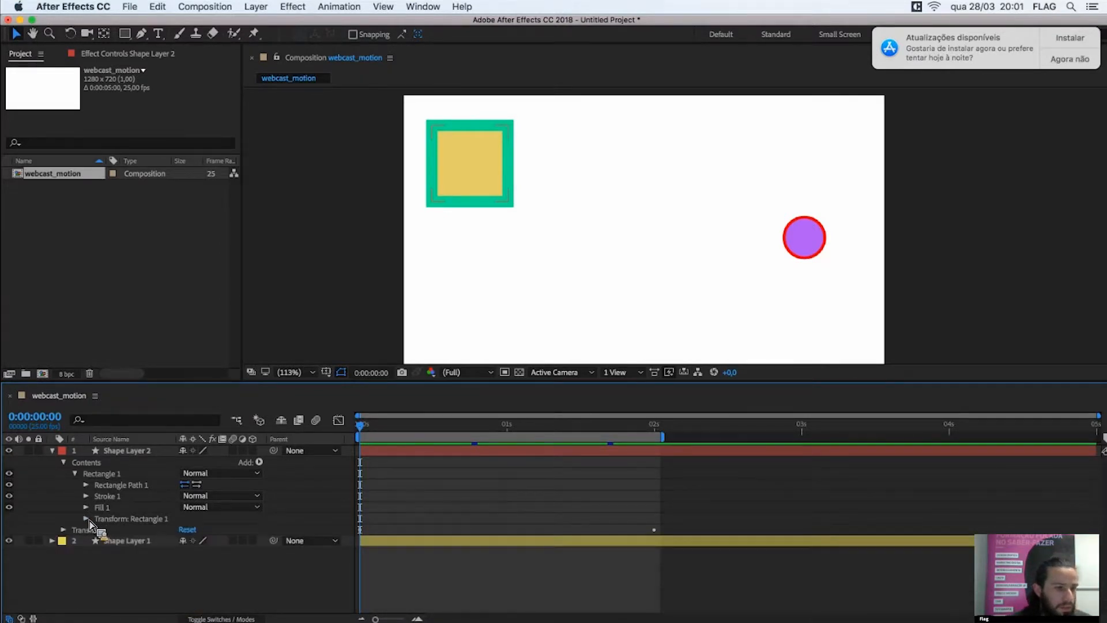
left_click(113, 519)
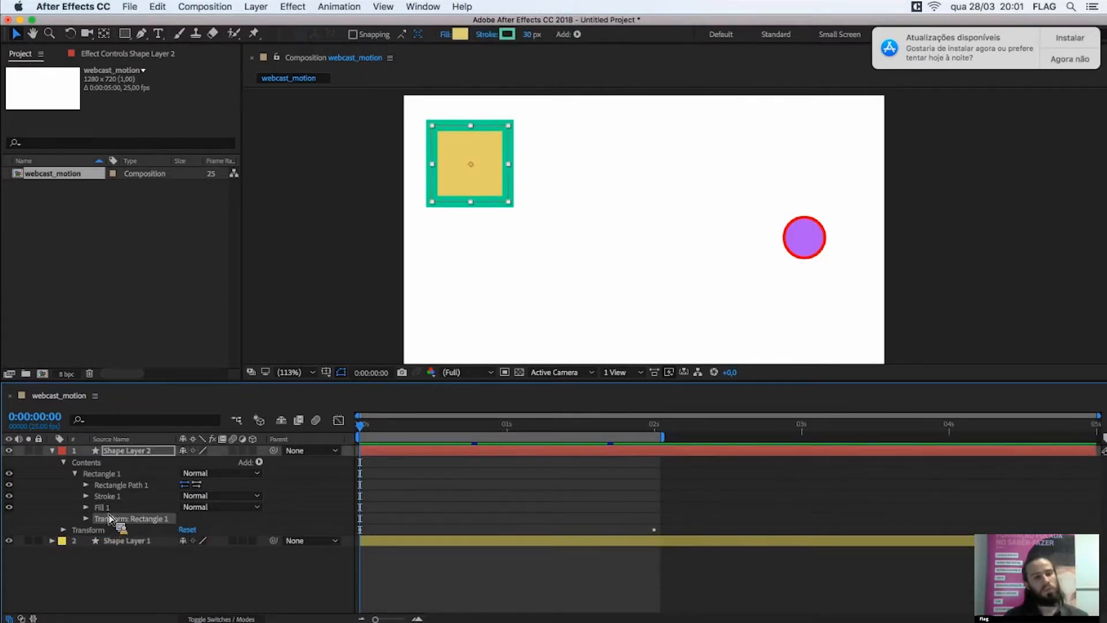
- Expand Rectangle Path 1 and examine its Size, Position and Roundness properties
left_click(111, 489)
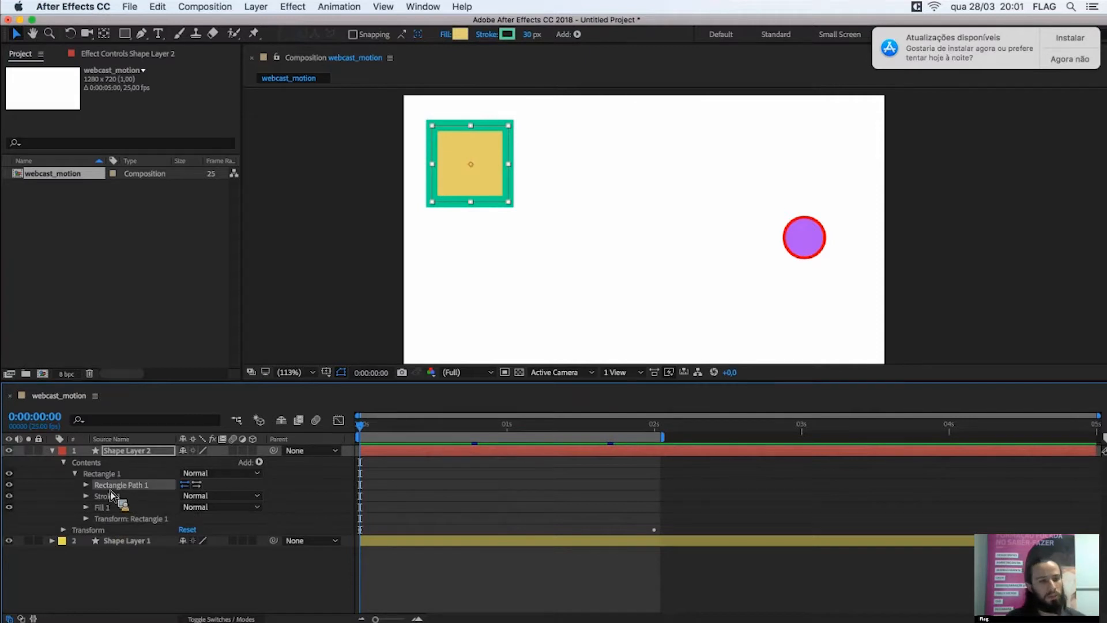
left_click(86, 485)
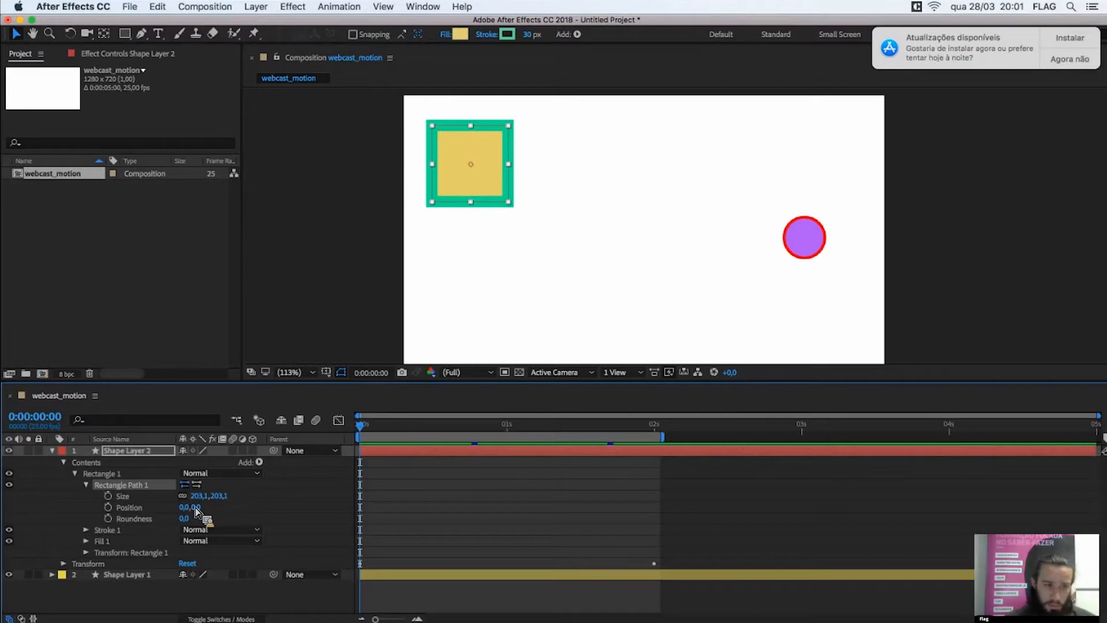
left_click(145, 506)
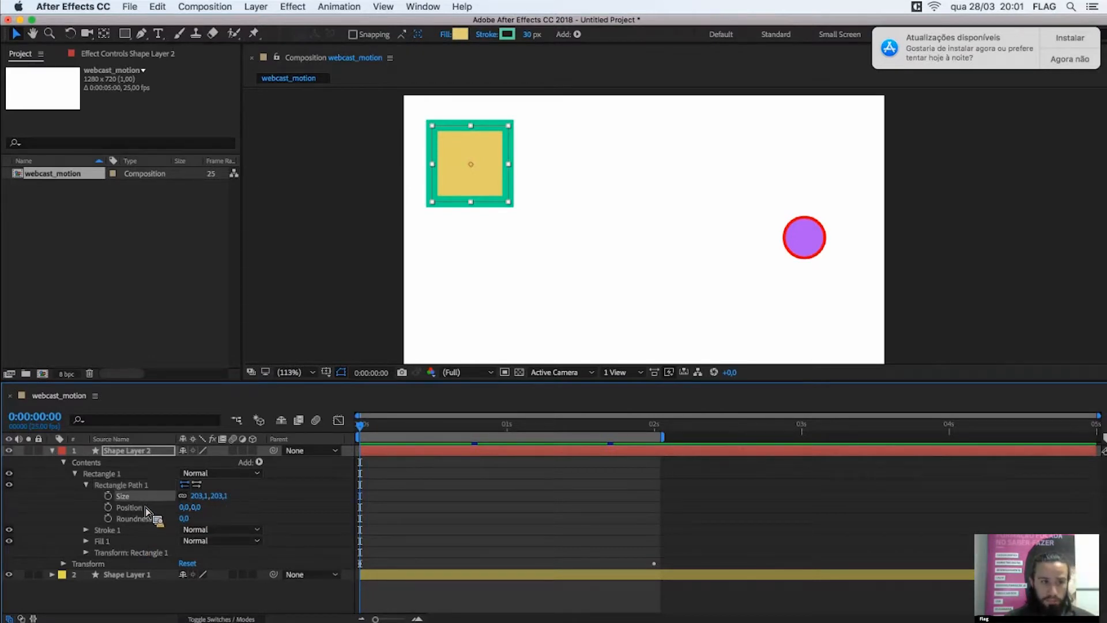
left_click(144, 519)
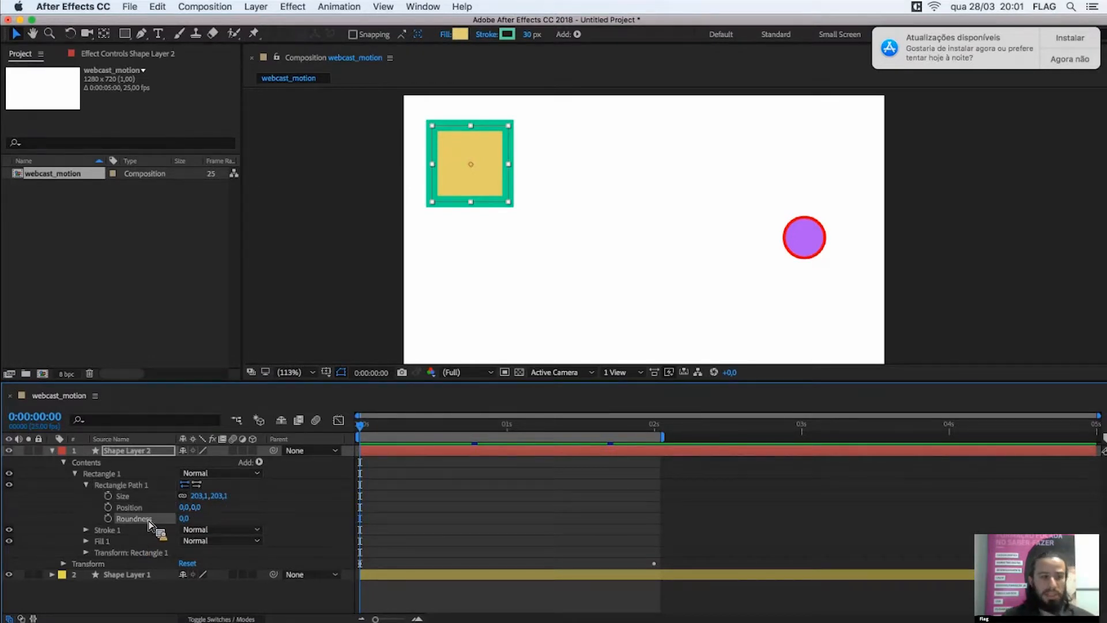
left_click(139, 506)
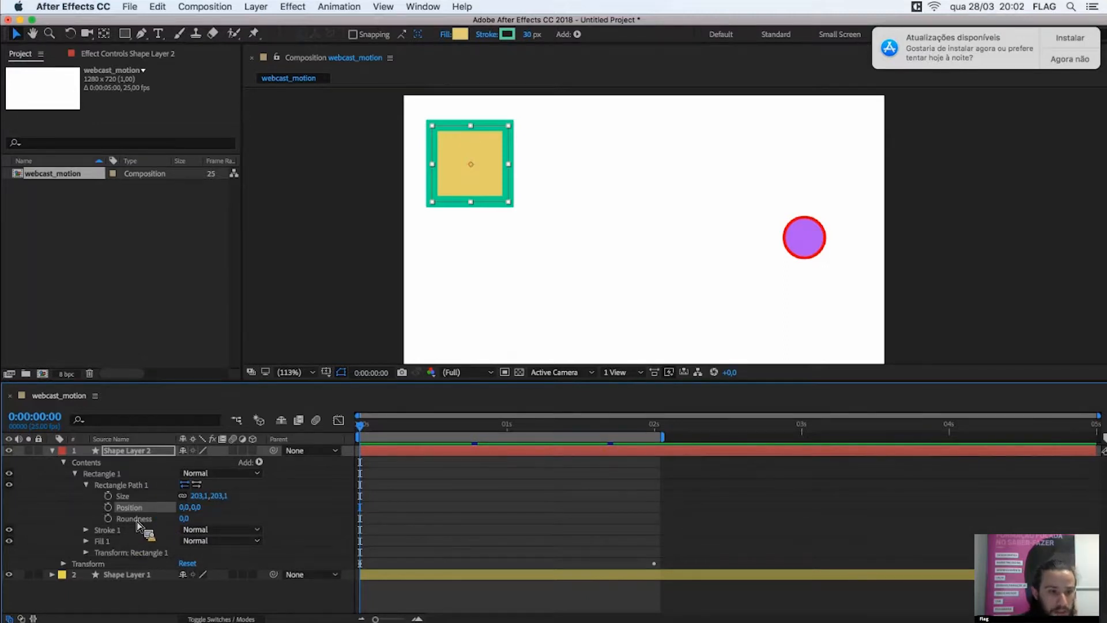
left_click_drag(182, 519, 66, 528)
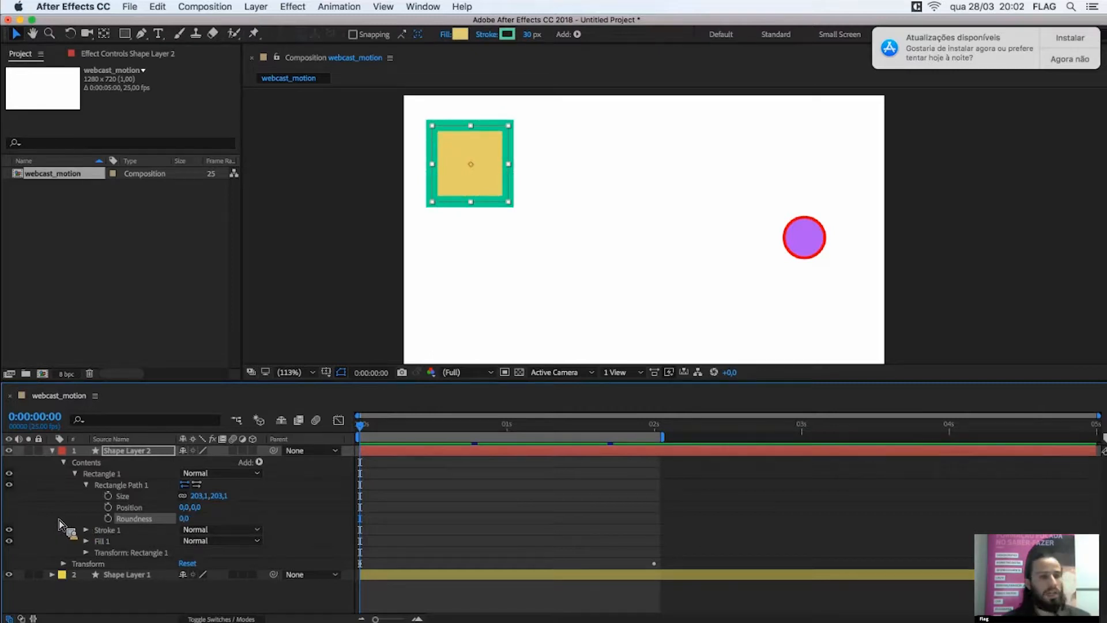
left_click(123, 496)
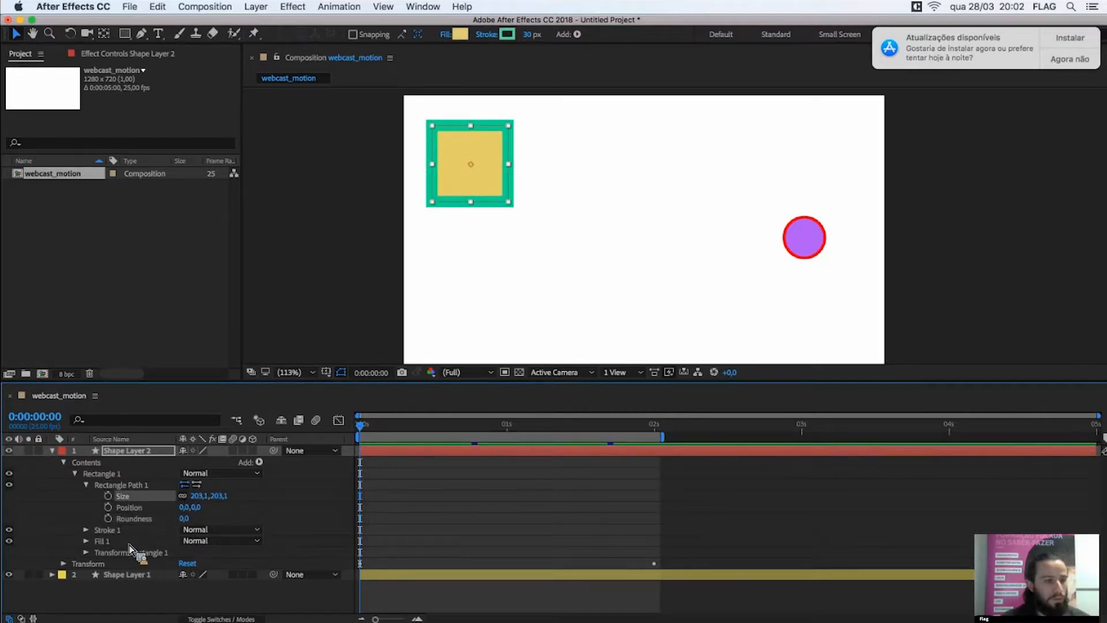
- Reveal Shape Layer 2's own Transform properties and remove all of its Scale keyframes
left_click(64, 563)
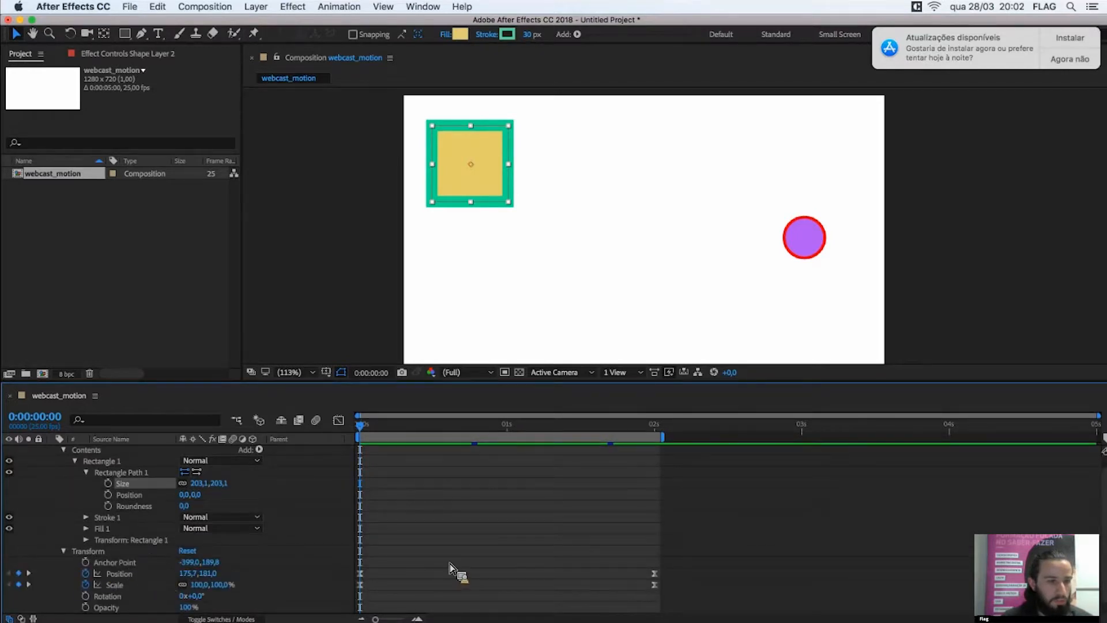
scroll(442, 563, "down", 1)
scroll(336, 566, "up", 1)
left_click(85, 584)
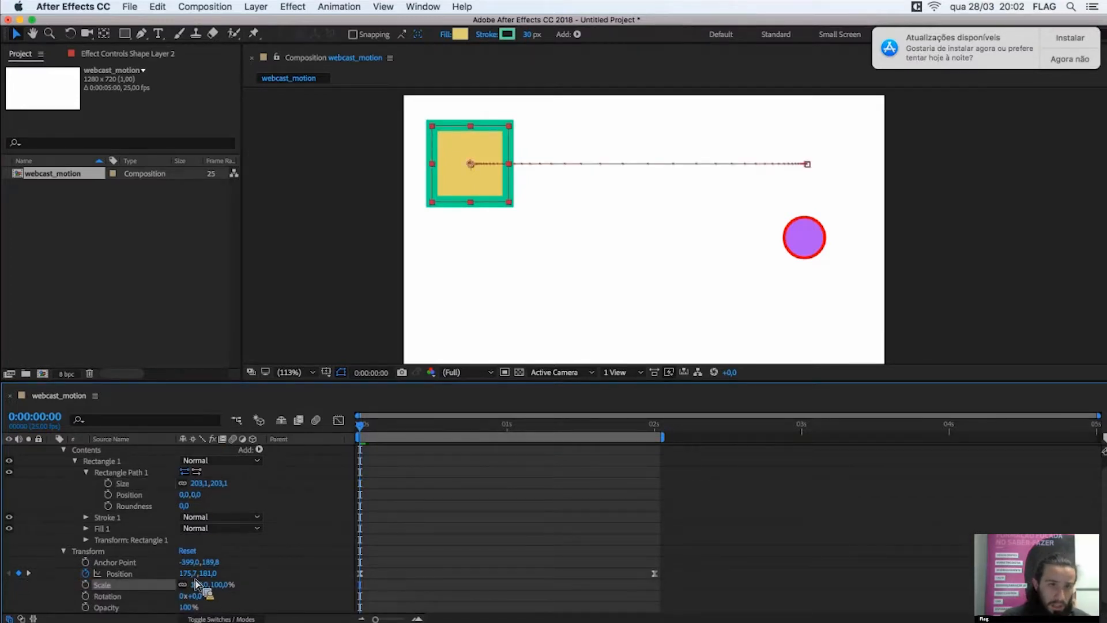
- Try enlarging Shape Layer 2 with uniform Scale values of 238% and 636%, and restore the Scale to 100%
left_click_drag(199, 584, 529, 23)
key("super+z")
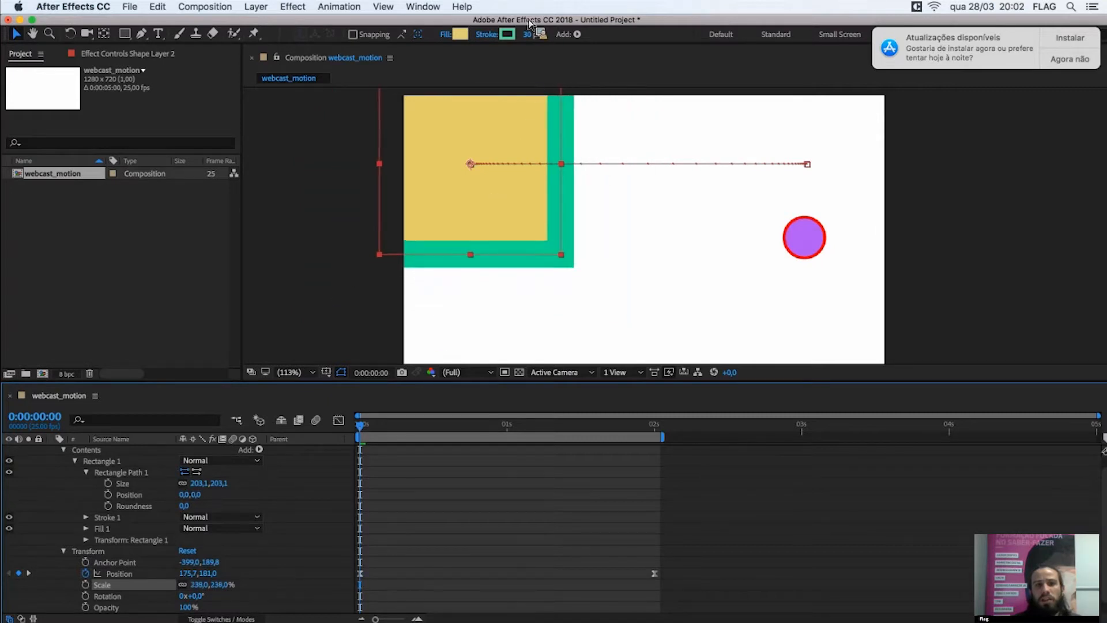
key("super+z")
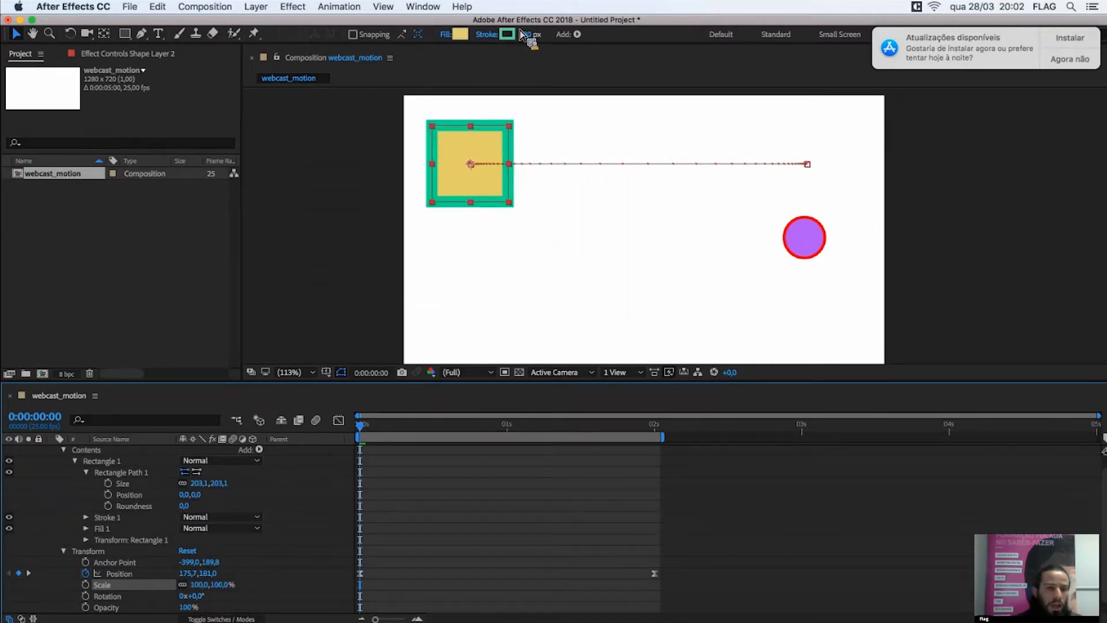
left_click_drag(346, 576, 525, 466)
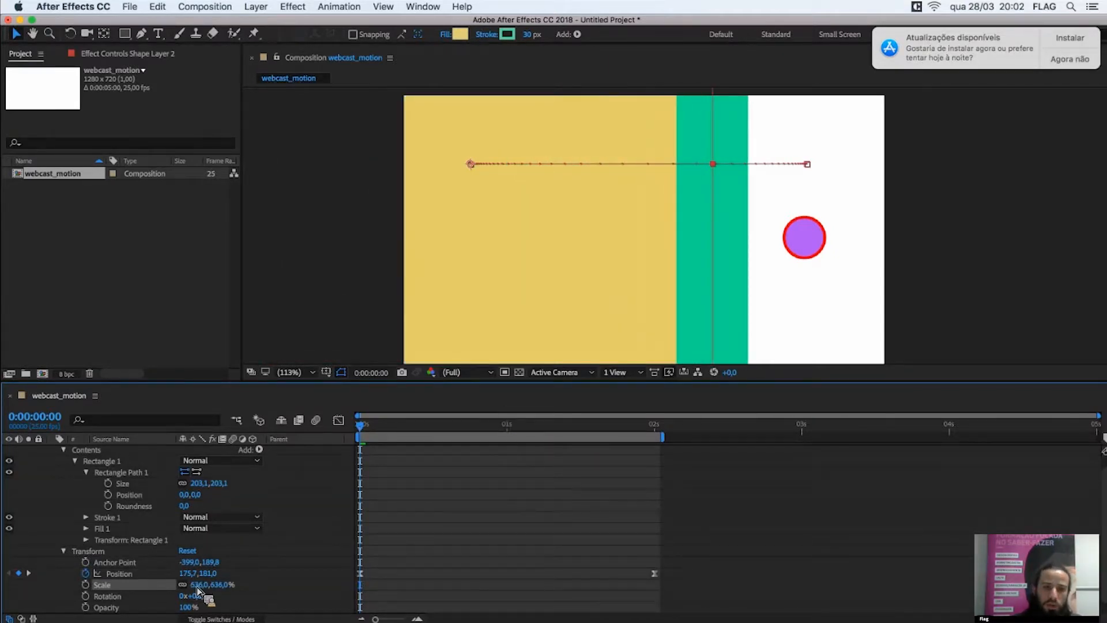
left_click_drag(190, 590, 224, 591)
left_click(222, 584)
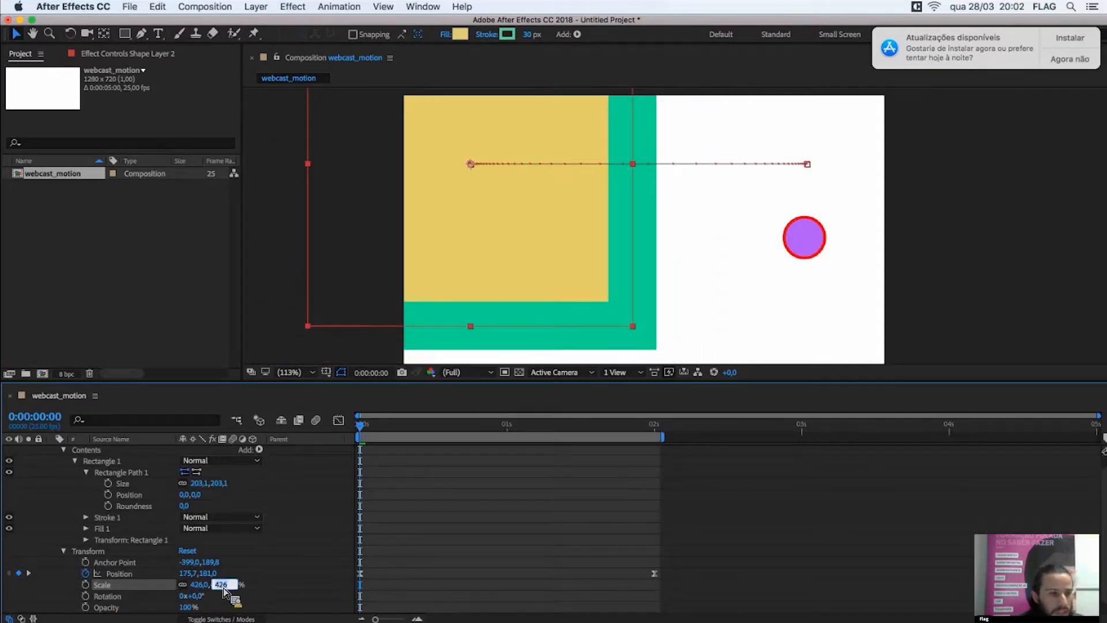
left_click(126, 474)
left_click_drag(99, 464, 451, 526)
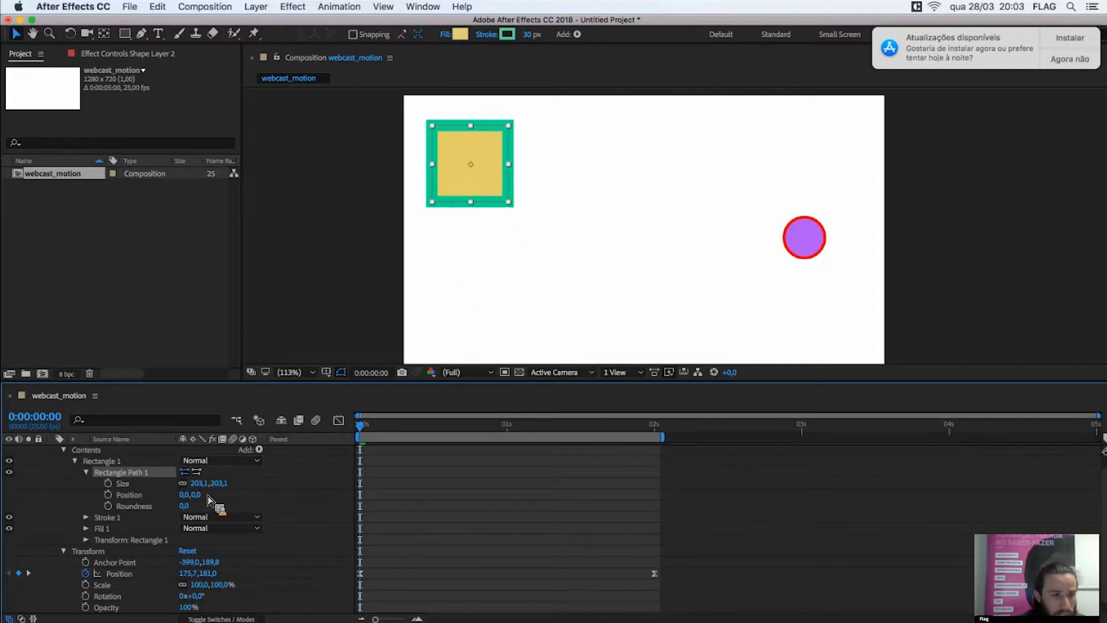
- Unlink the Scale proportions of Shape Layer 2, try stretching it horizontally to about 592% and undo the stretches
left_click(183, 585)
left_click_drag(200, 584, 294, 593)
key("super+z")
key("super+z")
left_click_drag(224, 584, 528, 586)
key("super+z")
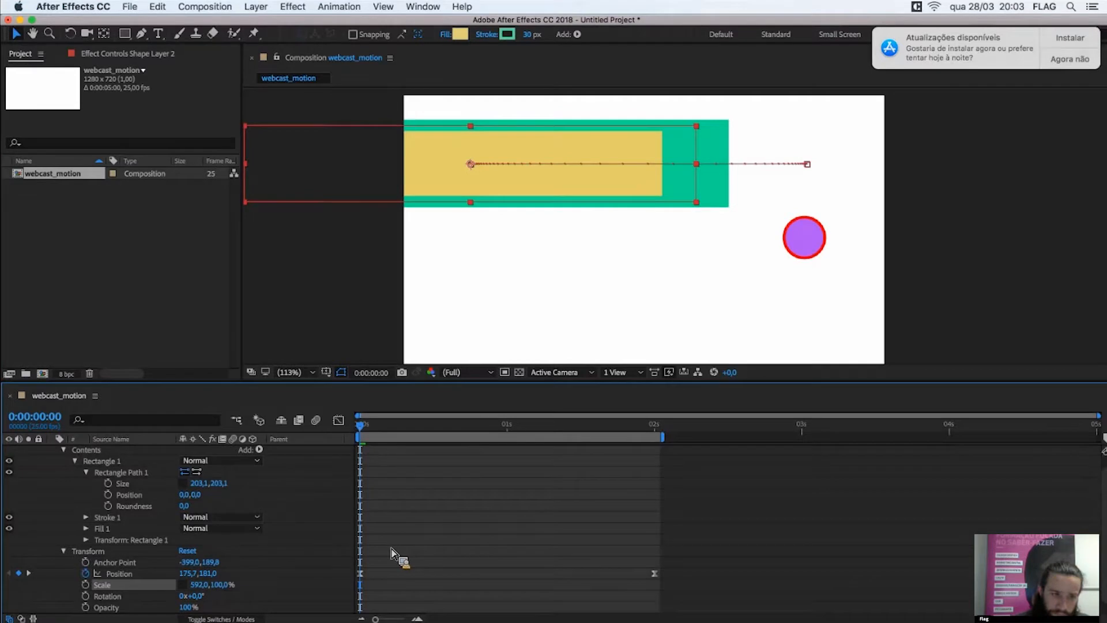
key("super+z")
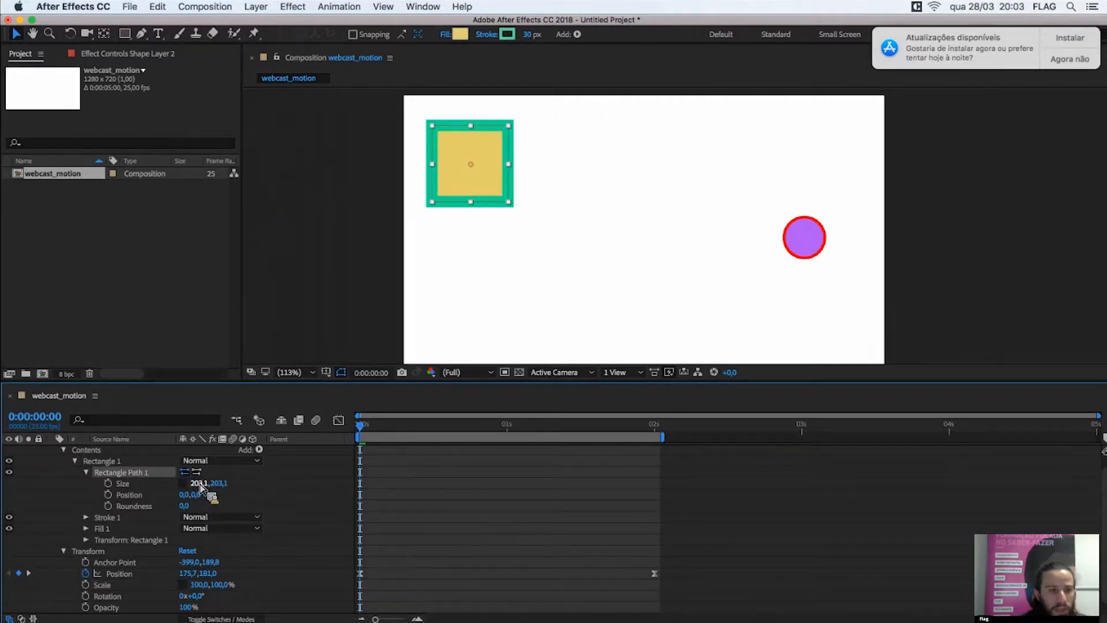
- Try widening Rectangle Path 1 to a Size of about 997 horizontally, undo the change and deselect everything
left_click_drag(199, 487, 423, 508)
key("super+z")
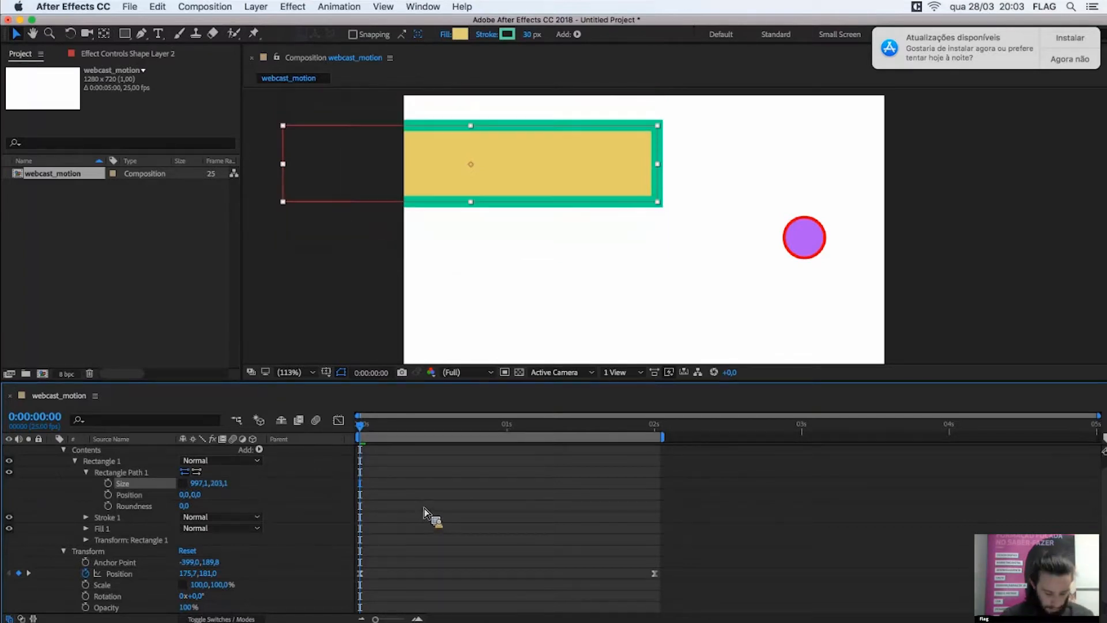
key("super+z")
key("super+shift+a")
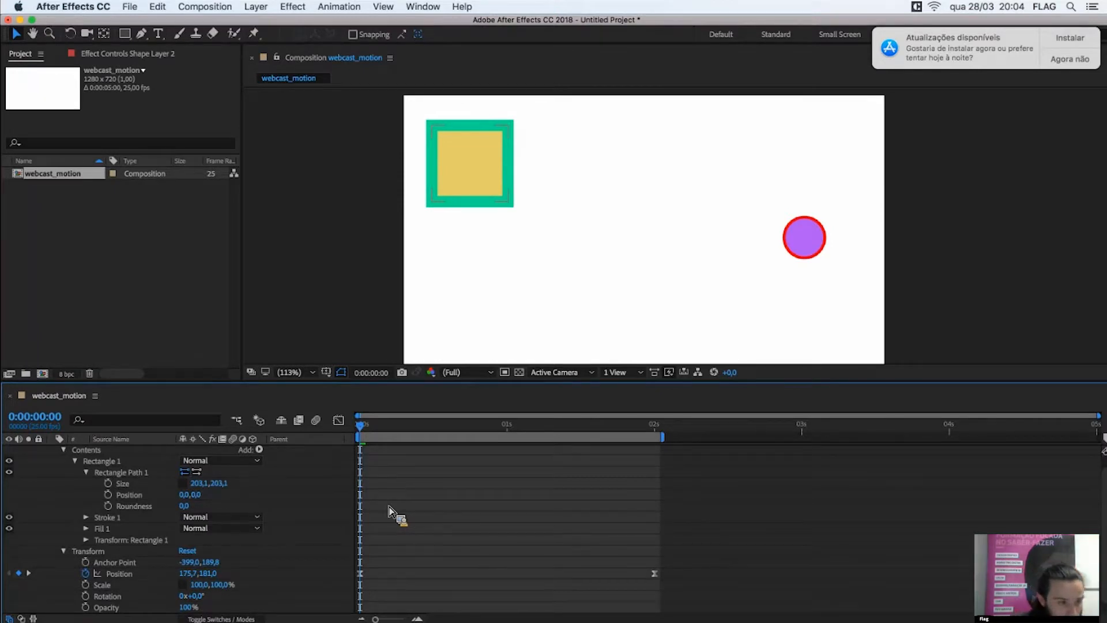
- Collapse Rectangle Path 1, expand Stroke 1 and examine the stroke properties
left_click(86, 472)
left_click(109, 496)
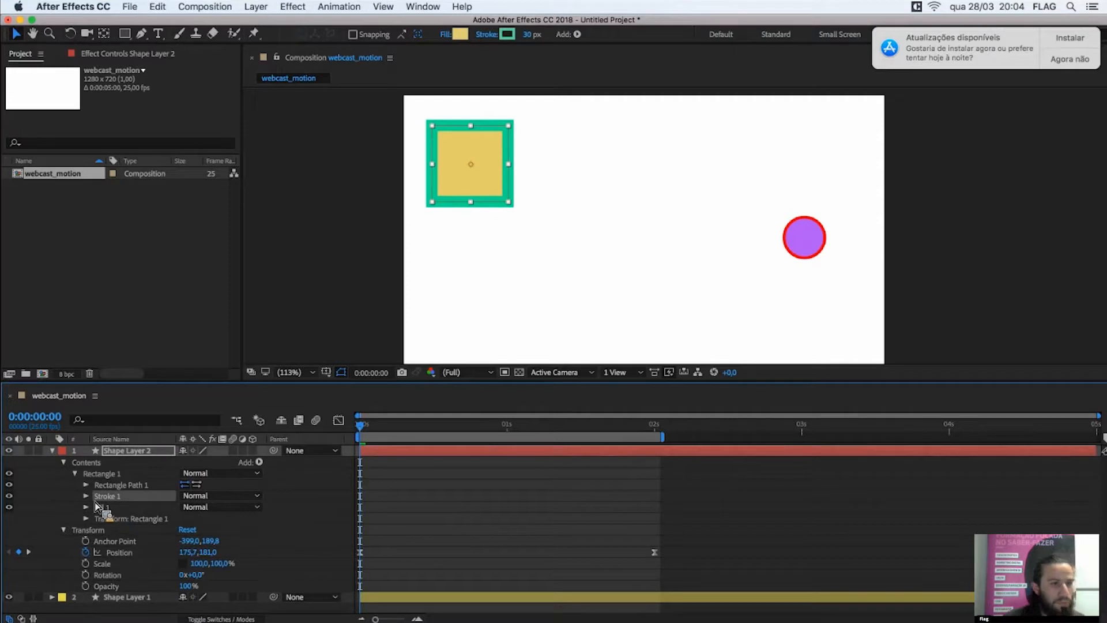
left_click(118, 509)
left_click(86, 495)
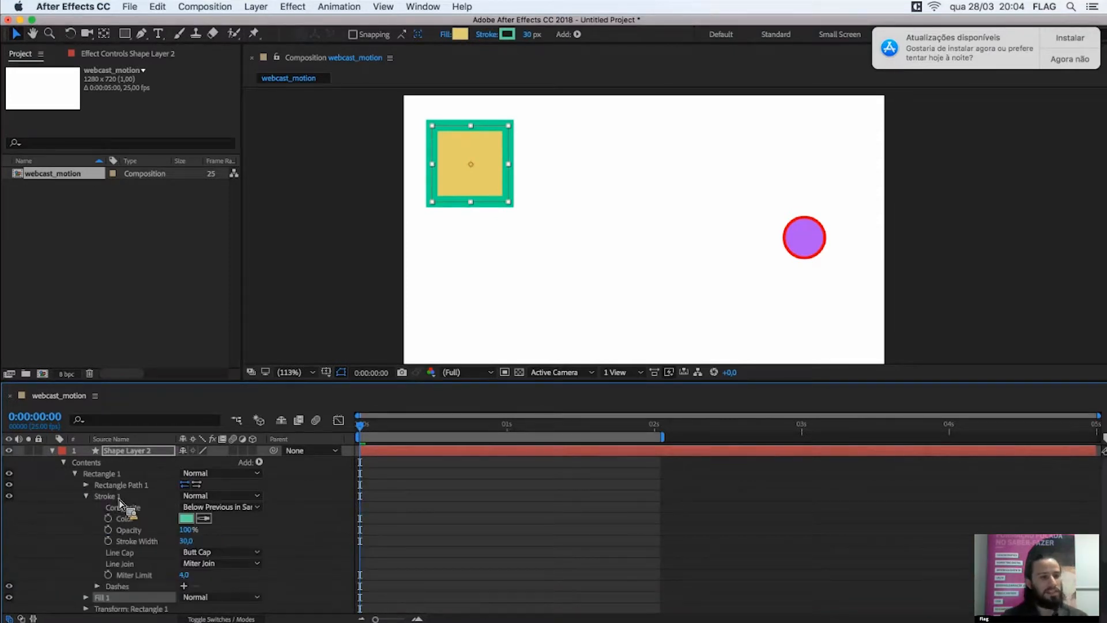
left_click(119, 499)
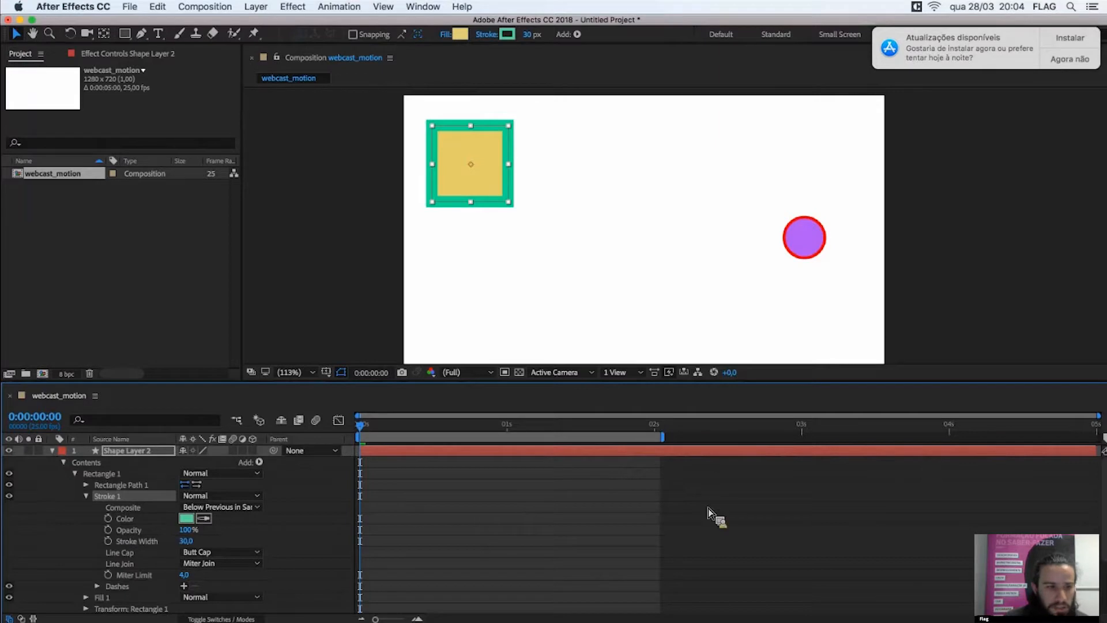
scroll(1104, 522, "down", 2)
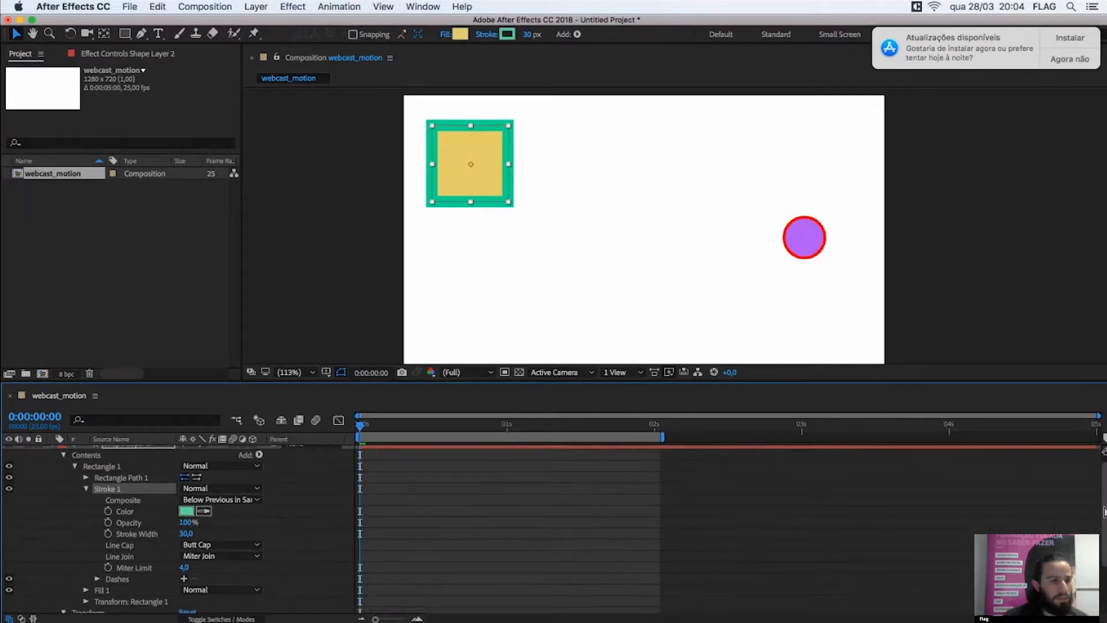
scroll(1104, 522, "down", 1)
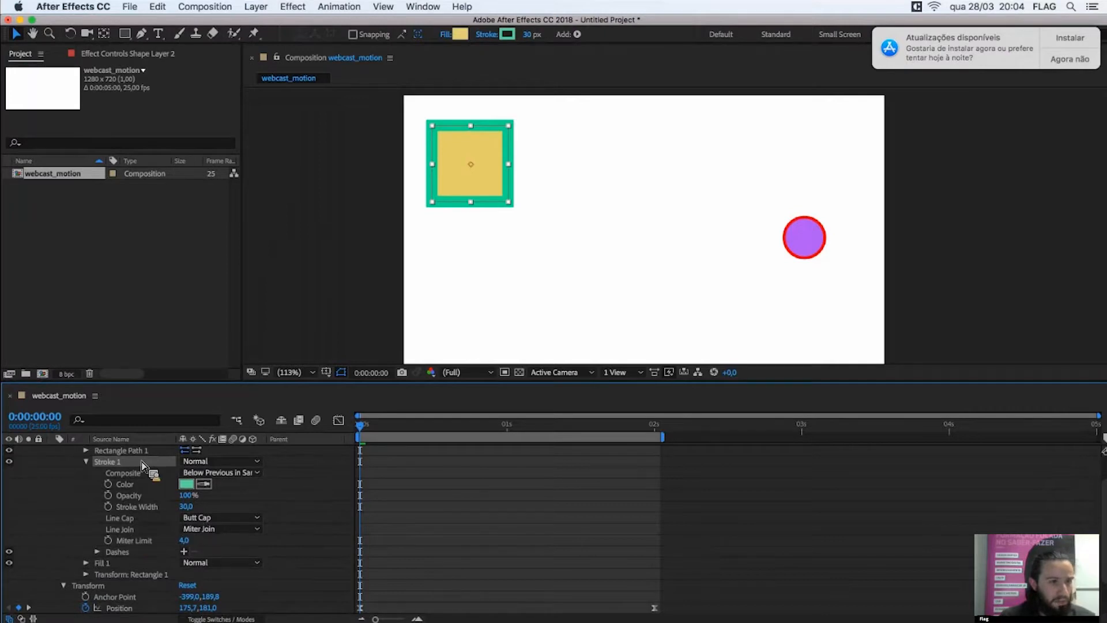
- Change the color of Stroke 1 on the square to purple
left_click(186, 484)
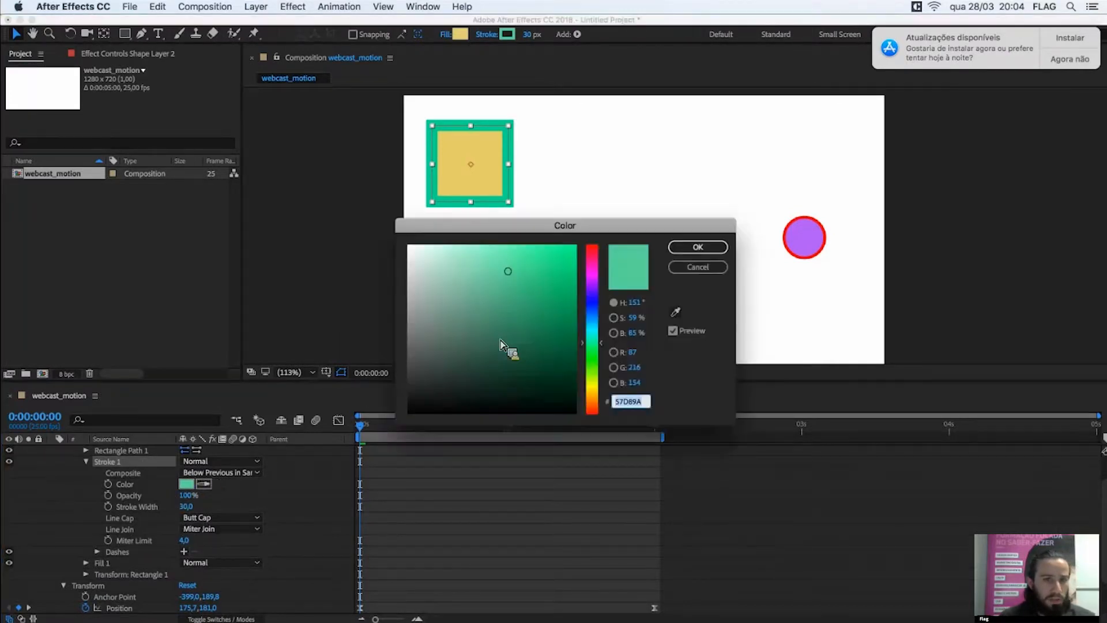
left_click(594, 284)
left_click(697, 247)
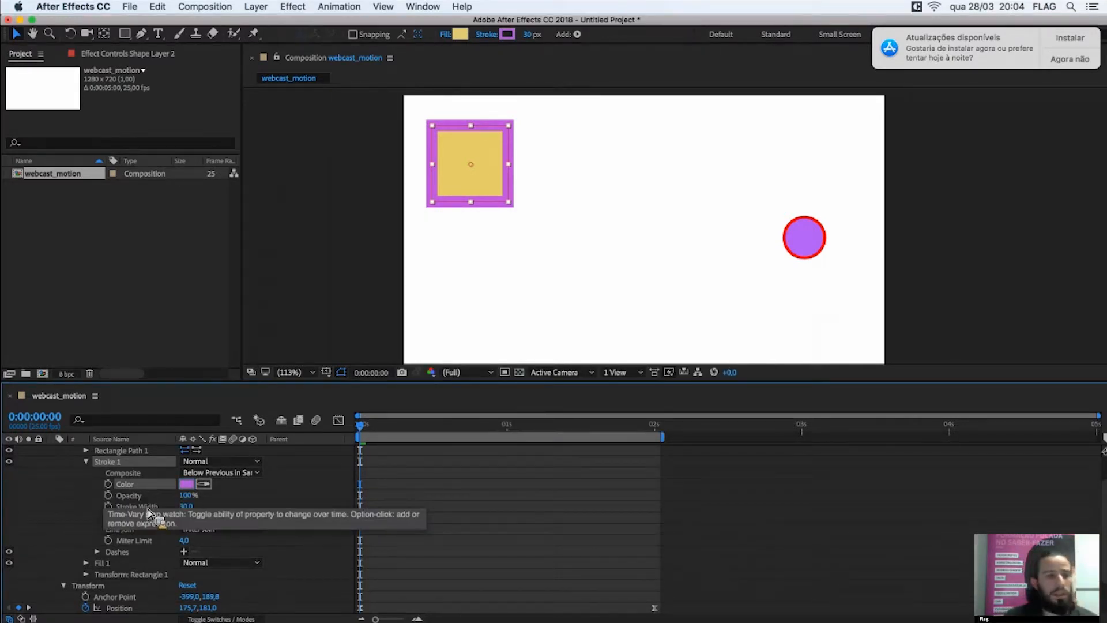
- Keyframe Stroke 1's Stroke Width at 30 on the first frame and 15 at 2 seconds, and preview the animation
left_click(128, 507)
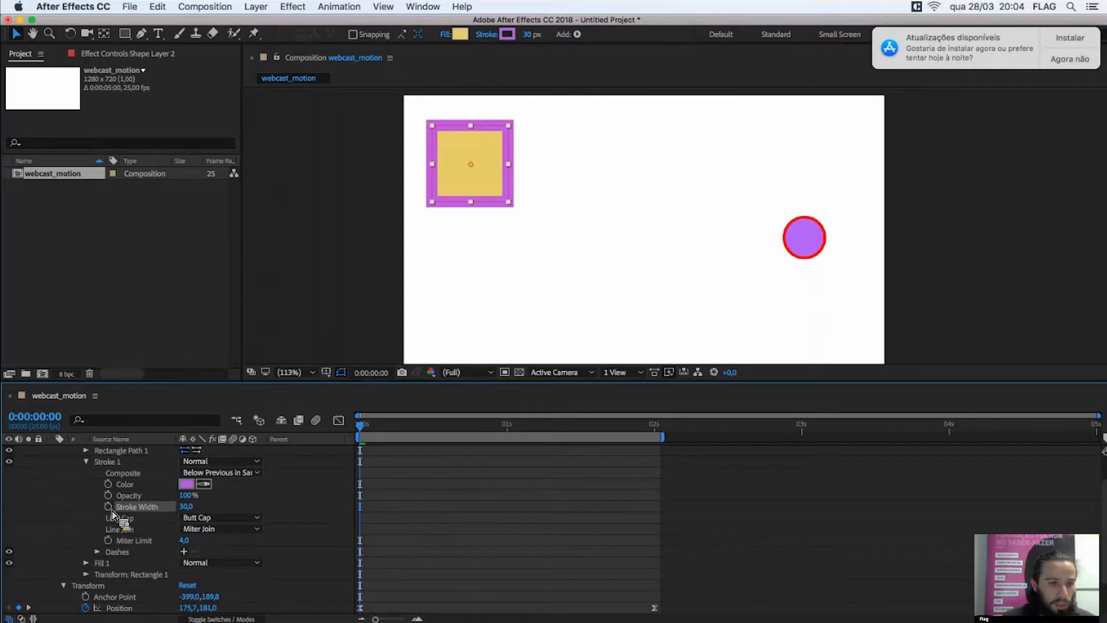
left_click(108, 507)
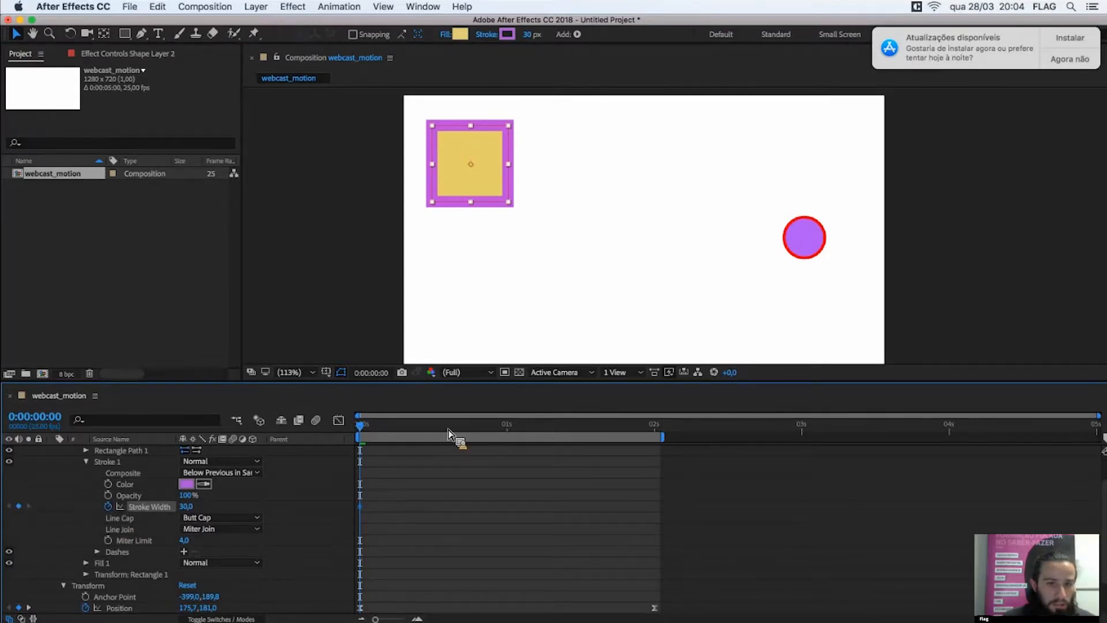
left_click(657, 436)
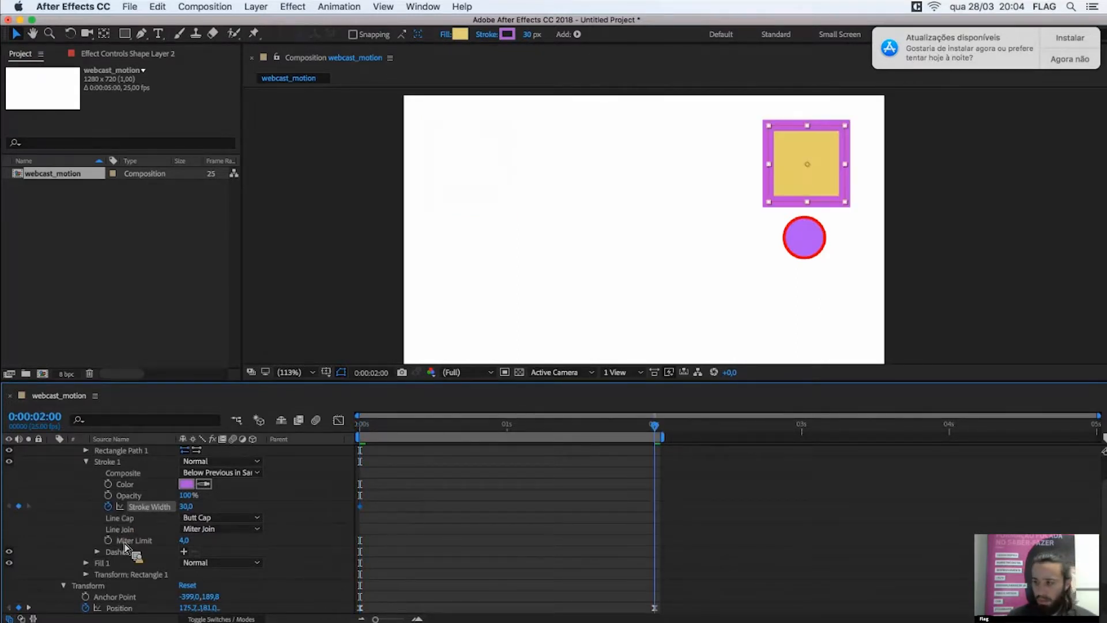
left_click(190, 508)
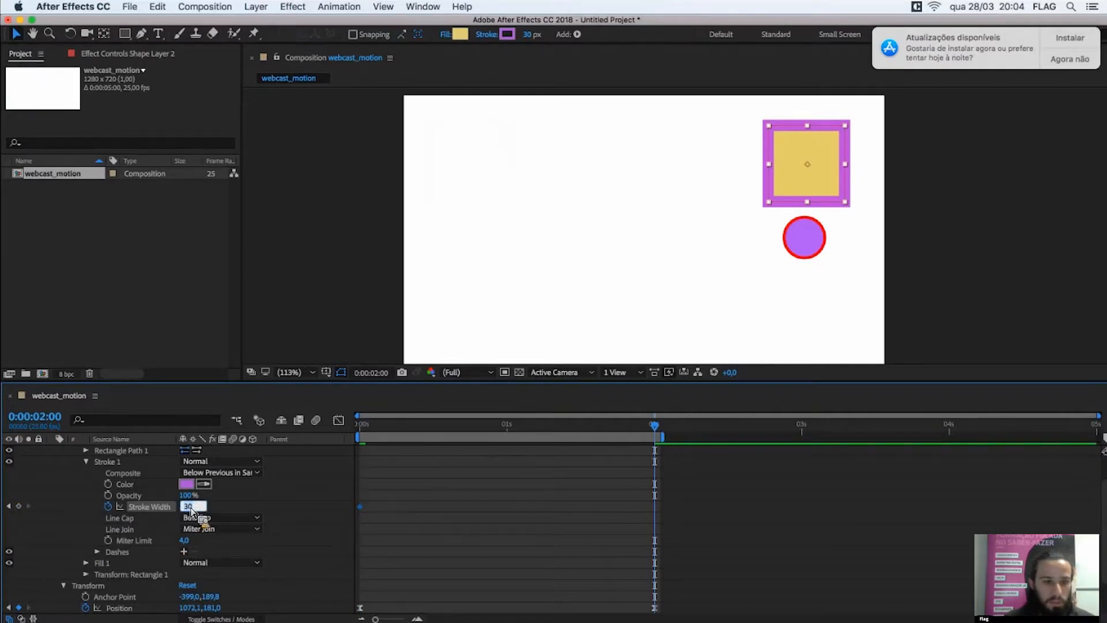
type("15")
left_click(467, 513)
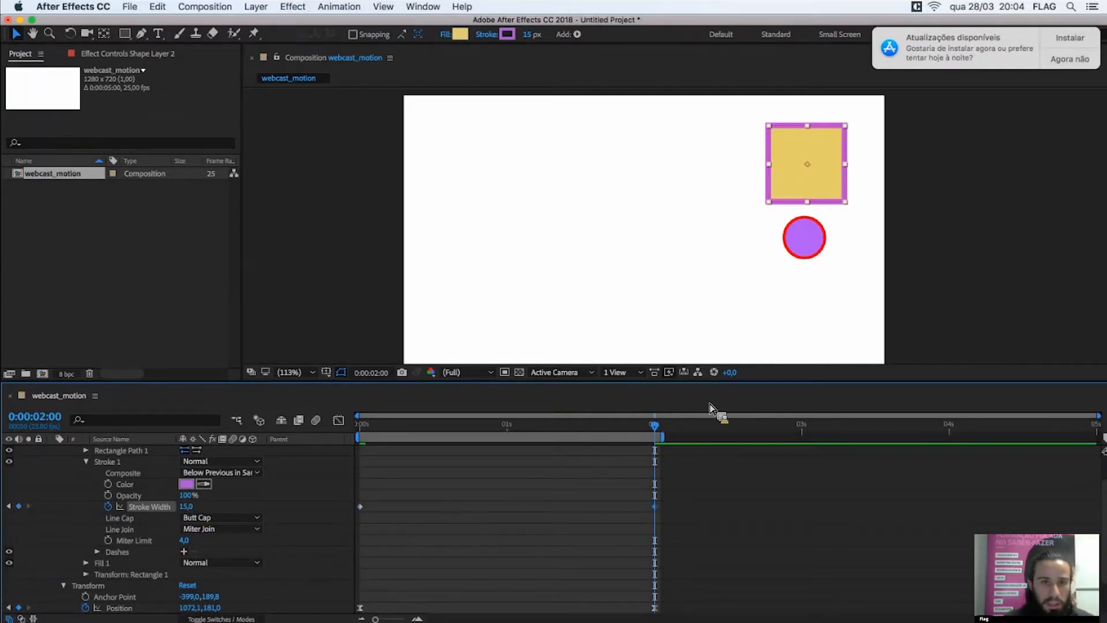
key("space")
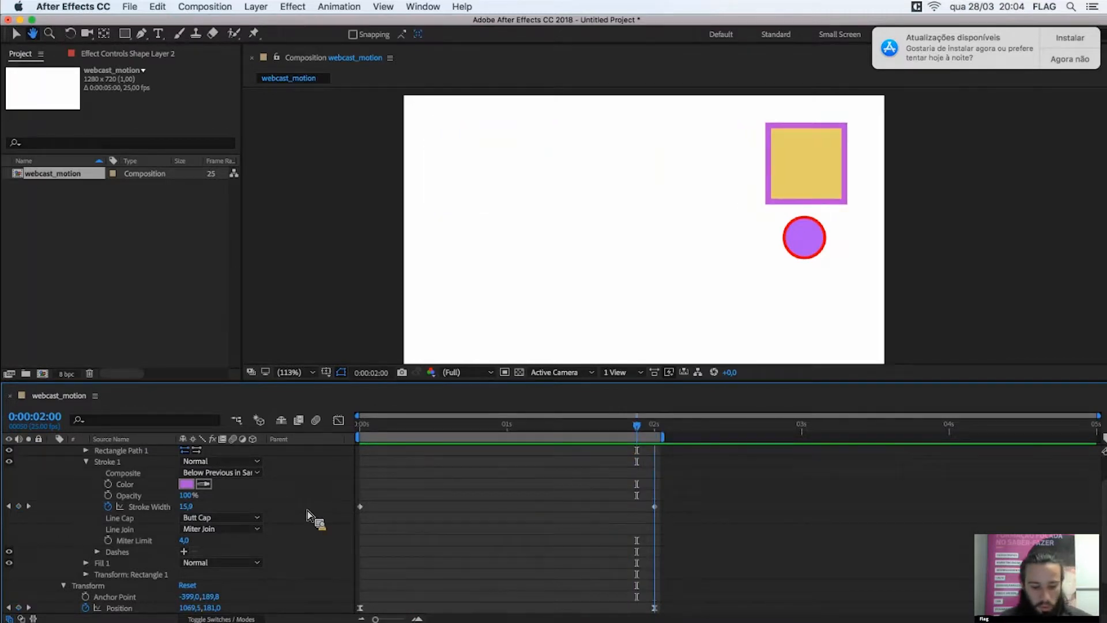
- Change the Stroke Width keyframe at 2 seconds to 5 and preview the animation
left_click(186, 507)
type("5")
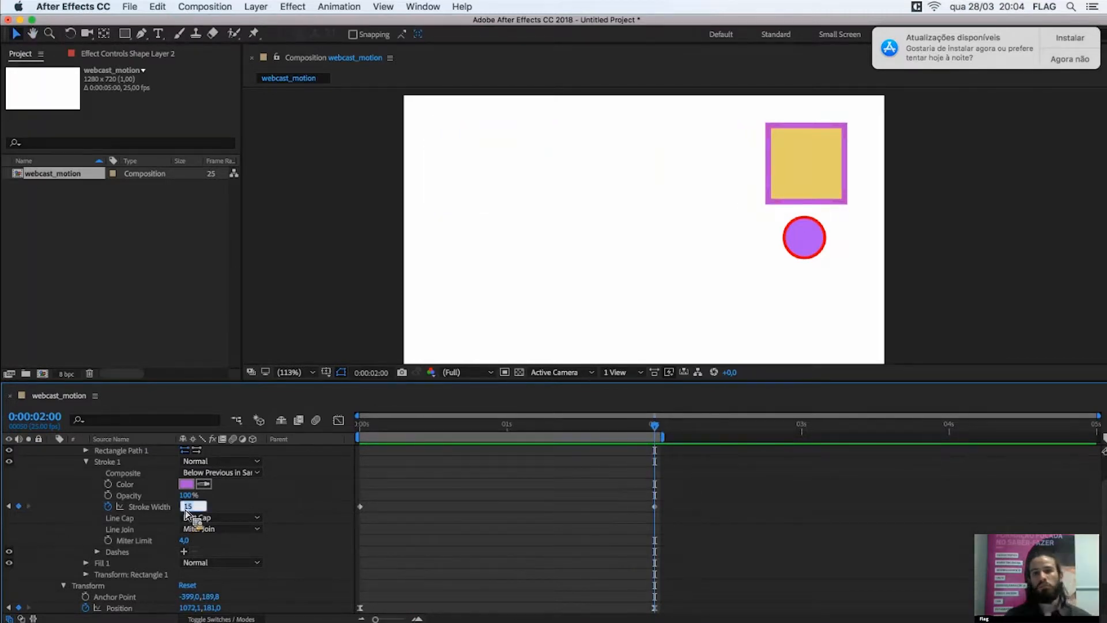
key("Return")
left_click(478, 531)
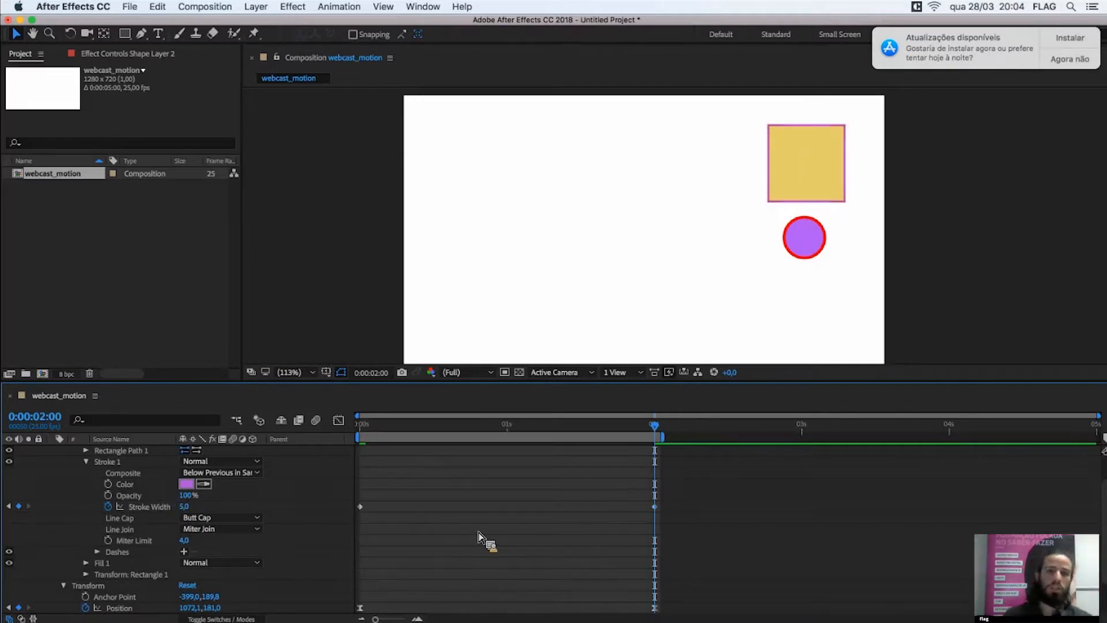
key("space")
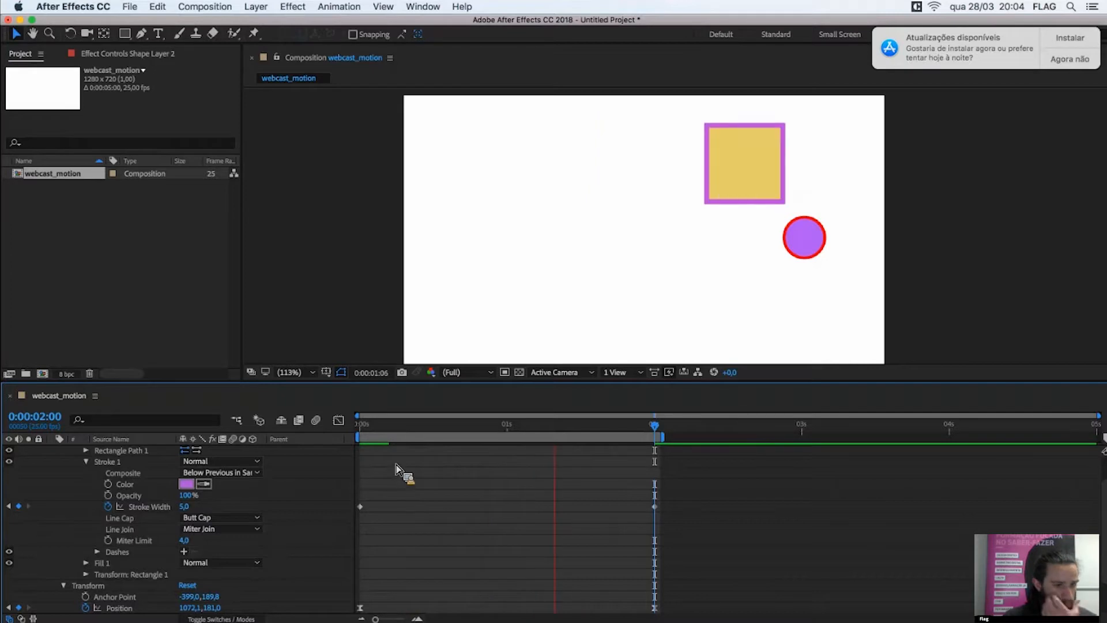
key("space")
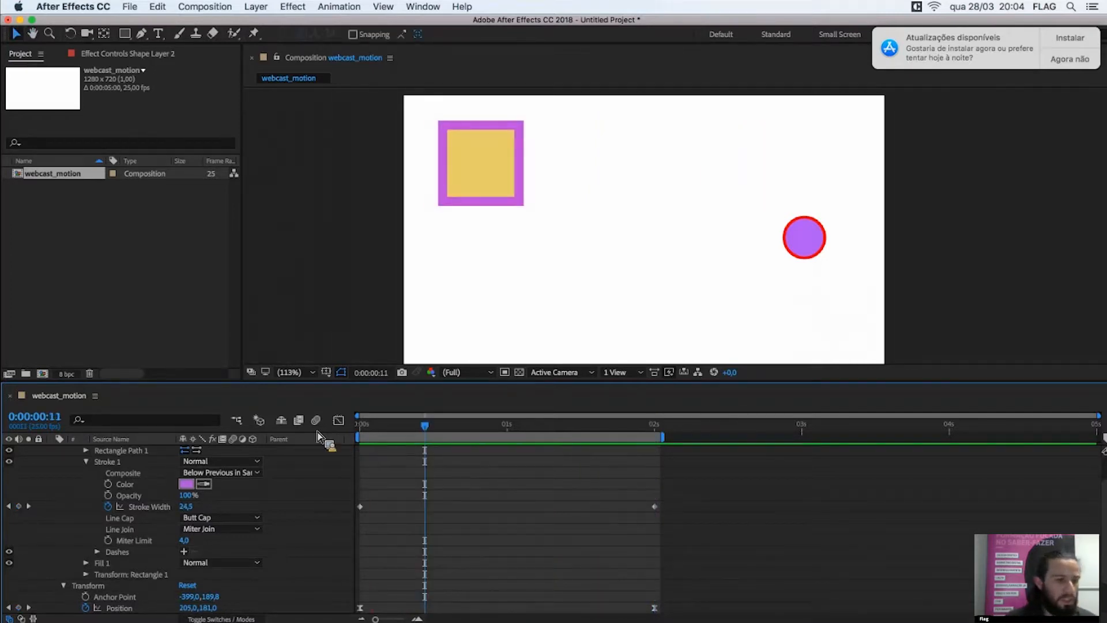
- Go to the first frame and remove all Stroke Width keyframes from the square's Stroke 1
key("Home")
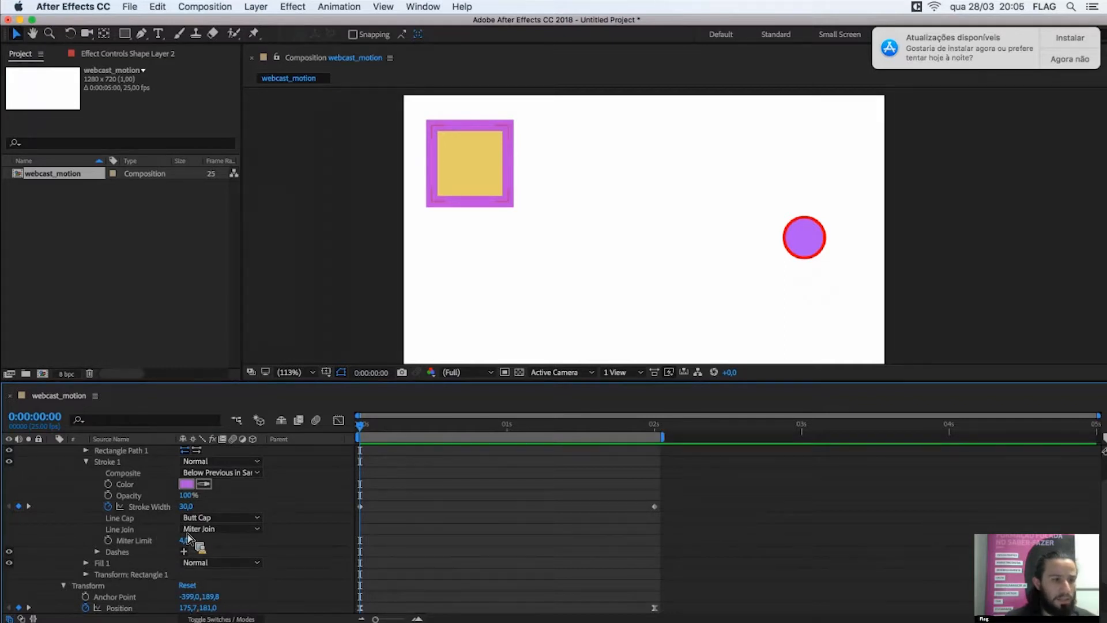
left_click(145, 507)
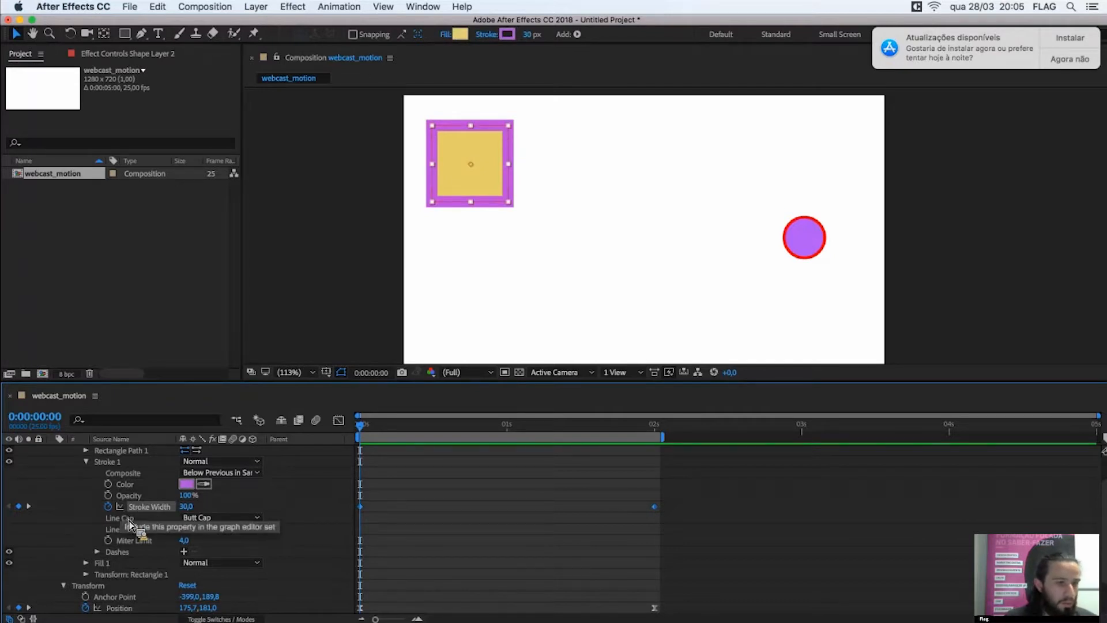
left_click(132, 518)
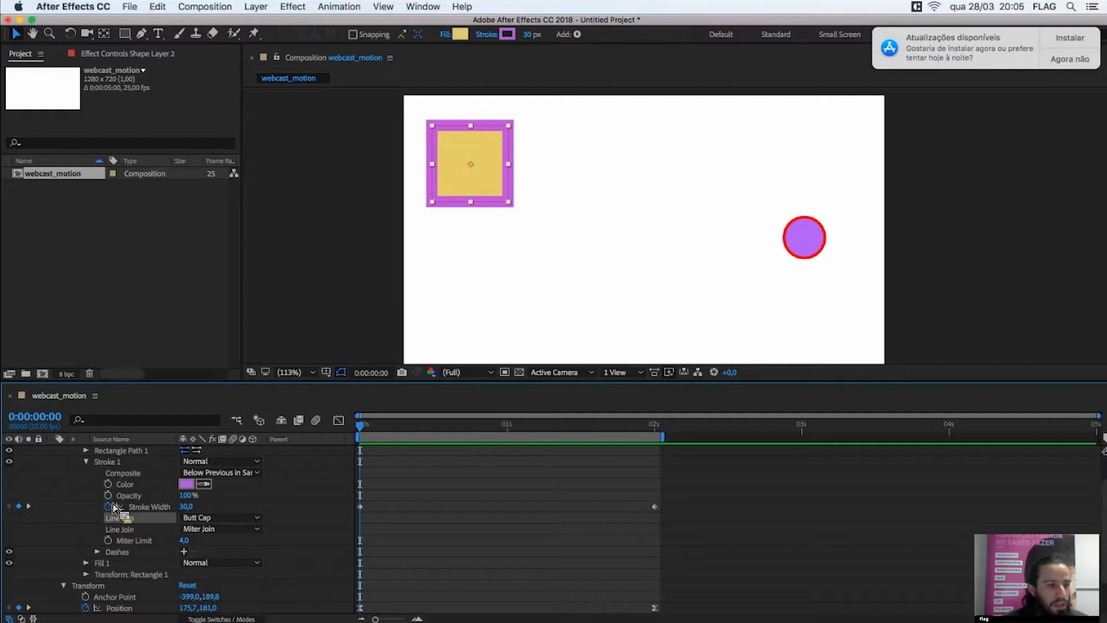
left_click(151, 508)
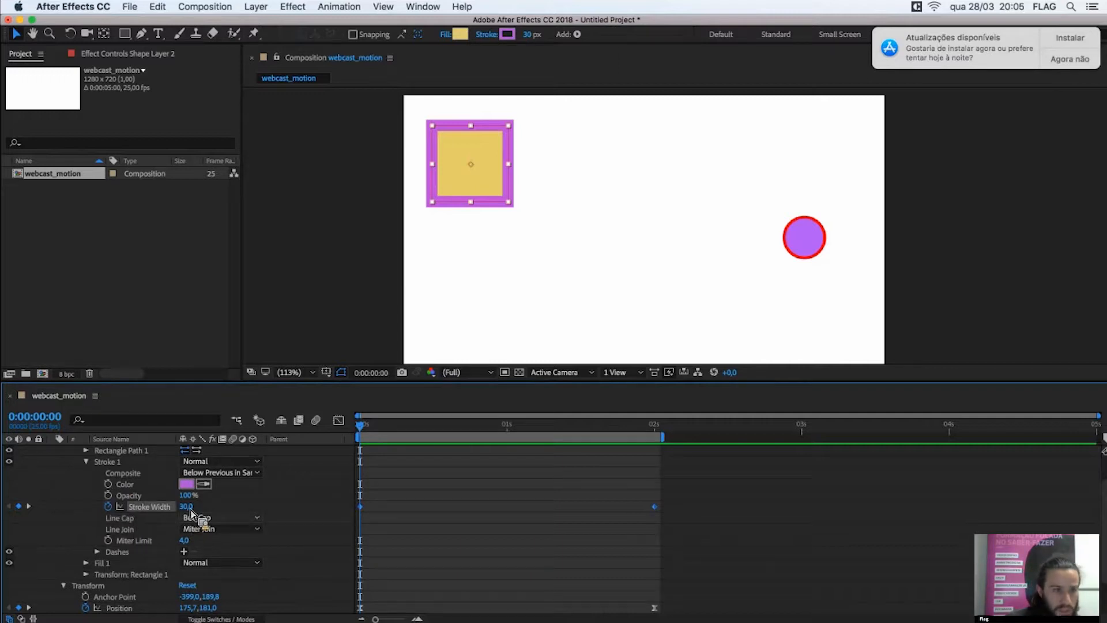
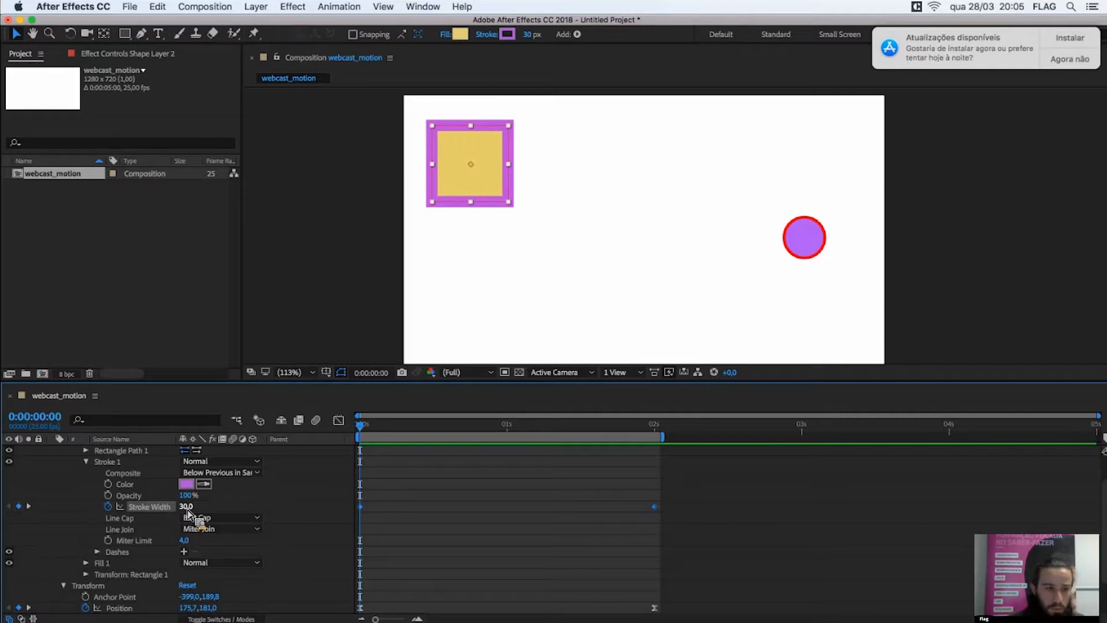
left_click(144, 517)
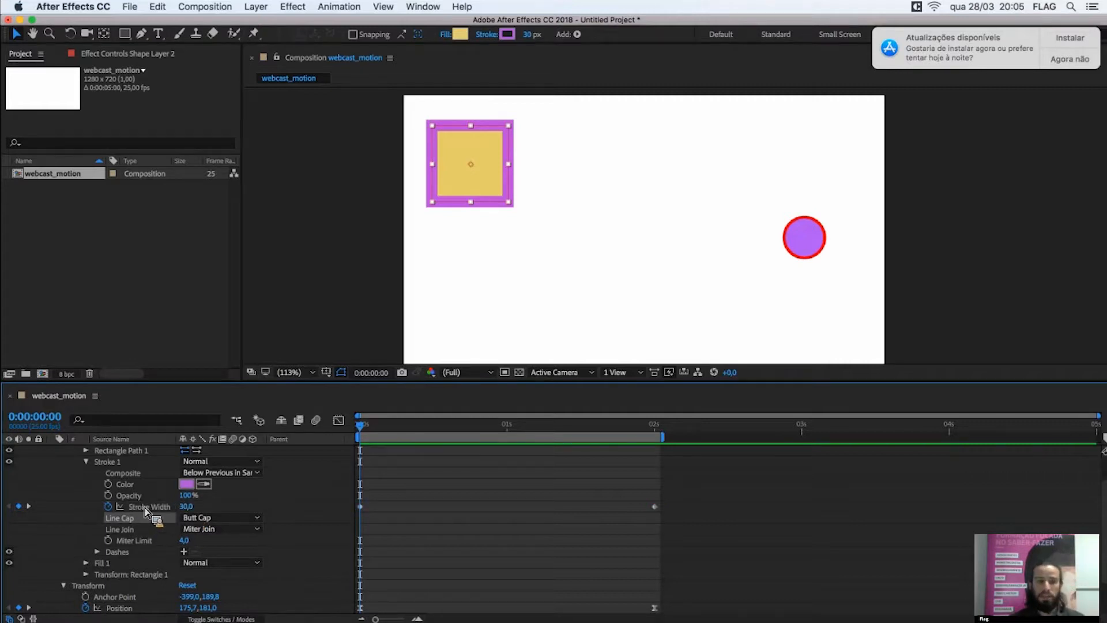
left_click_drag(153, 511, 208, 483)
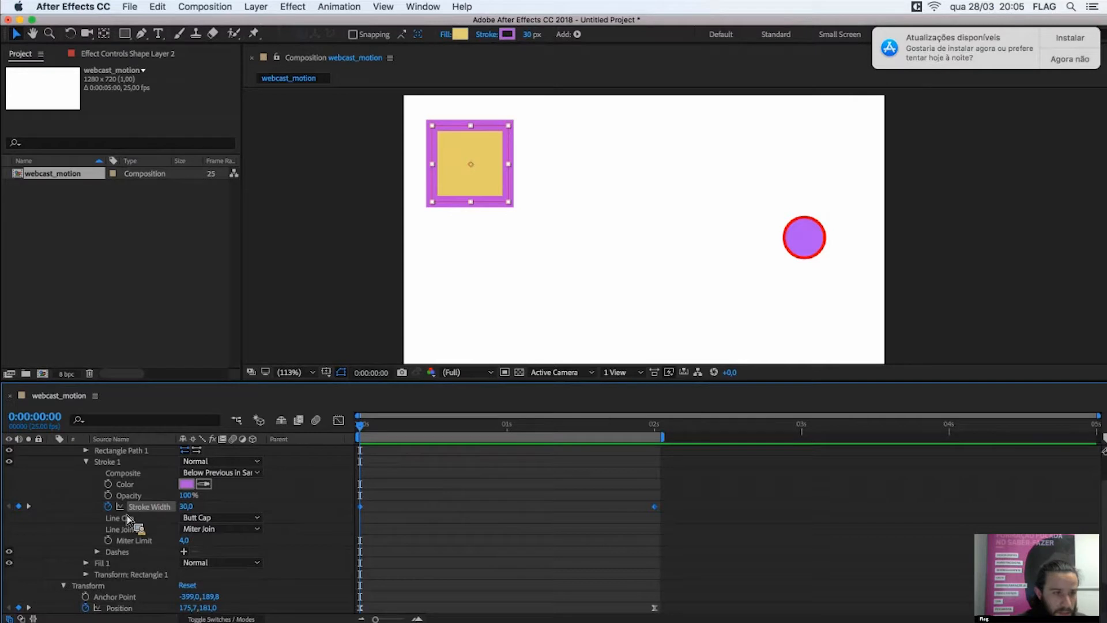
left_click(108, 505)
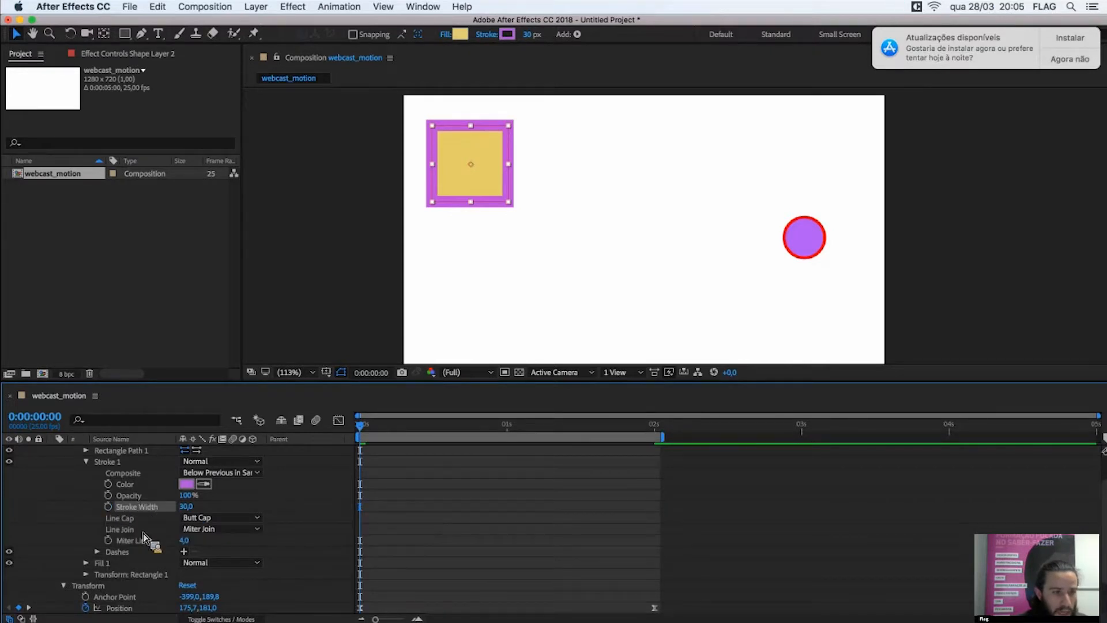
- Try Round Join and Bevel Join as the Line Join of Stroke 1, and return it to Miter Join
left_click(221, 529)
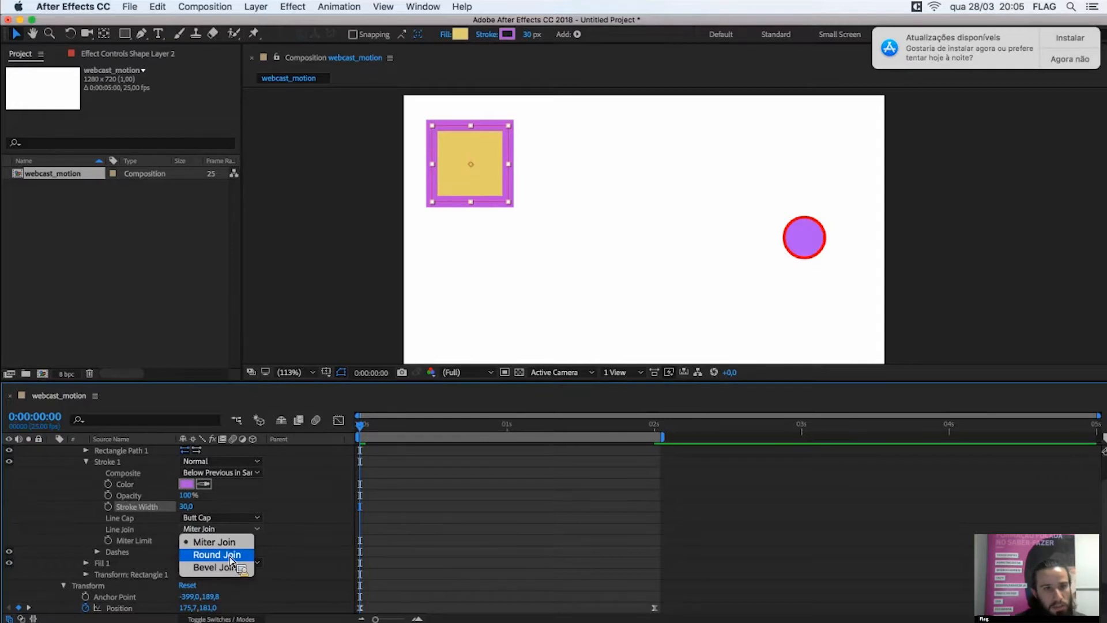
left_click(231, 557)
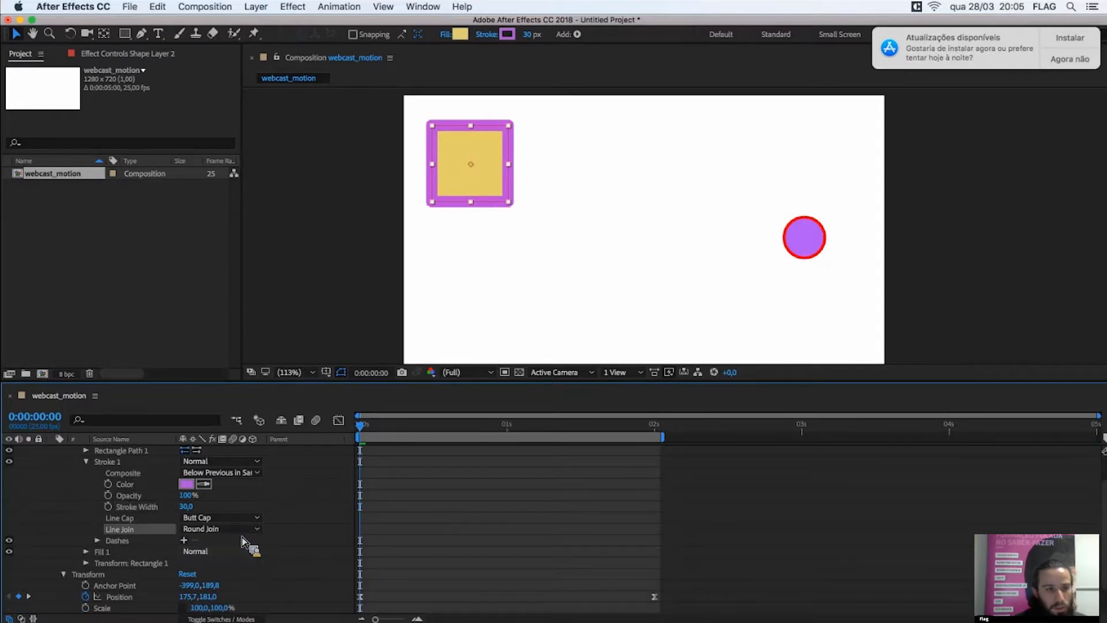
left_click(233, 531)
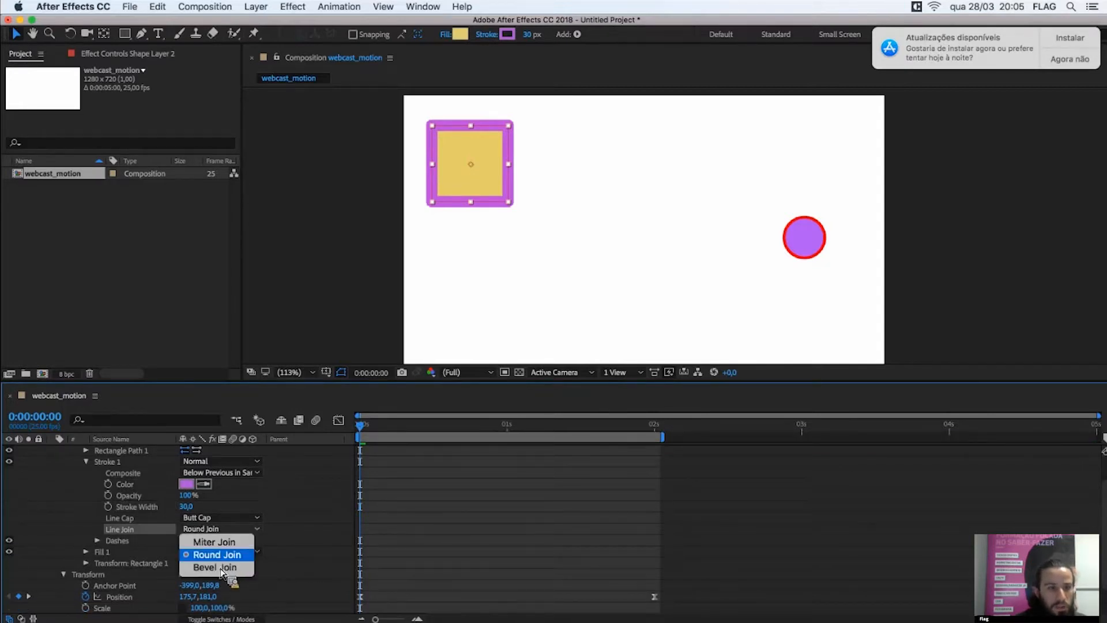
left_click(222, 568)
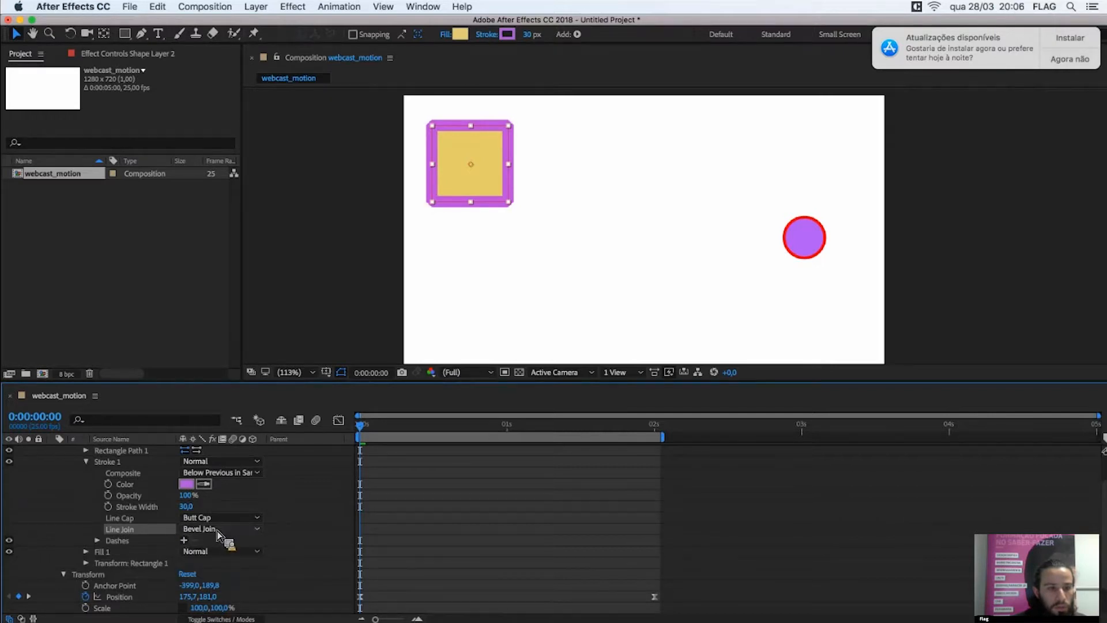
left_click(223, 529)
left_click(219, 554)
left_click(219, 529)
left_click(216, 568)
left_click(219, 529)
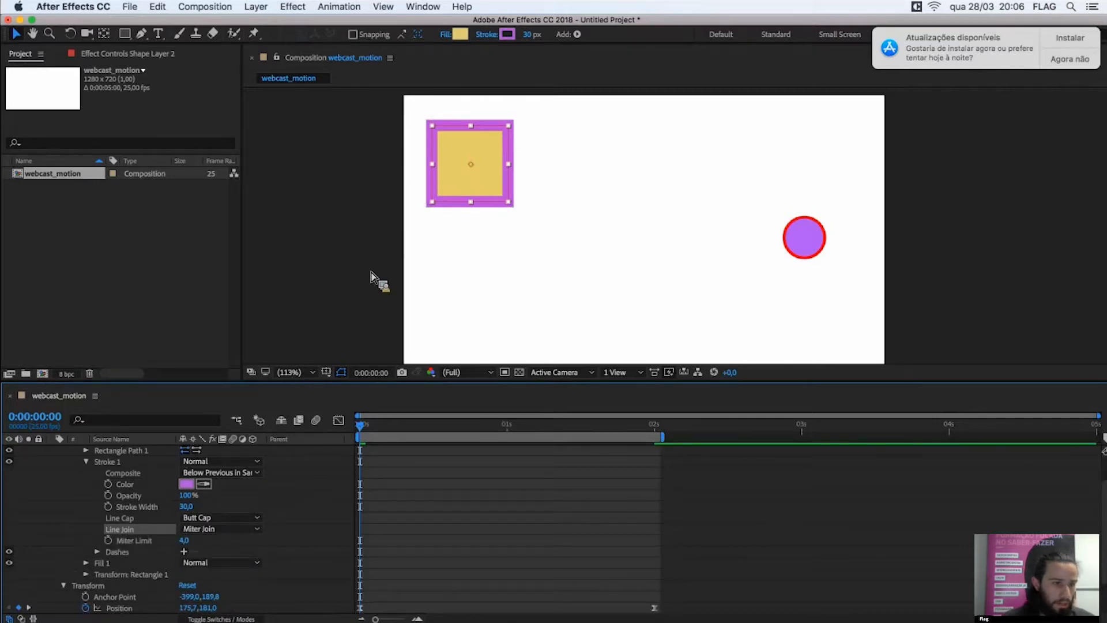
- Try Round Cap as the Line Cap of Stroke 1 and return it to Butt Cap
left_click(225, 518)
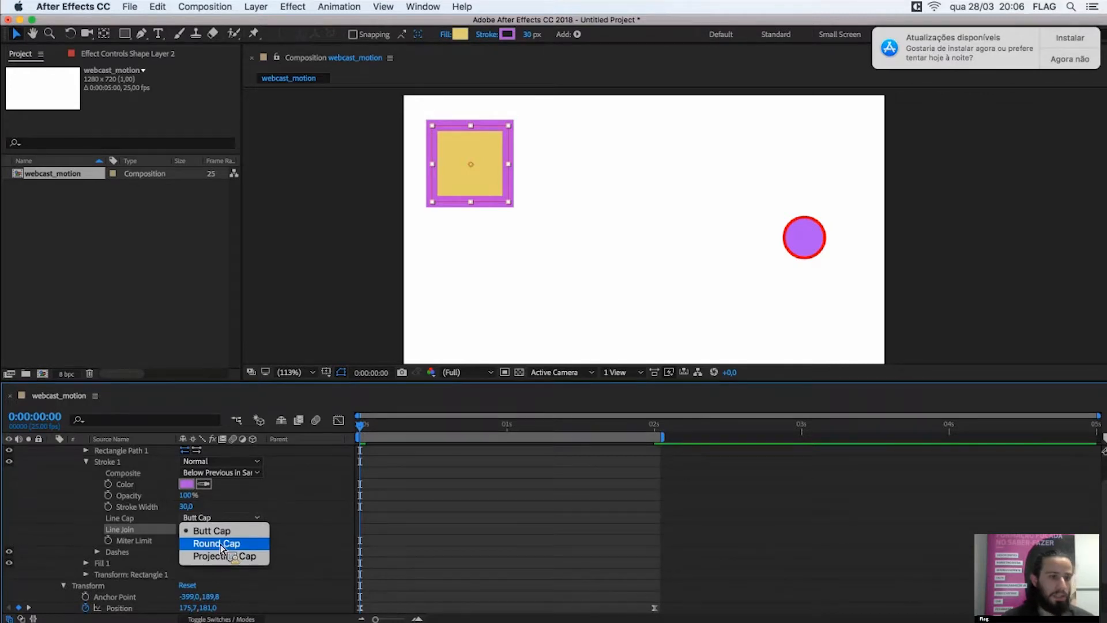
left_click(222, 543)
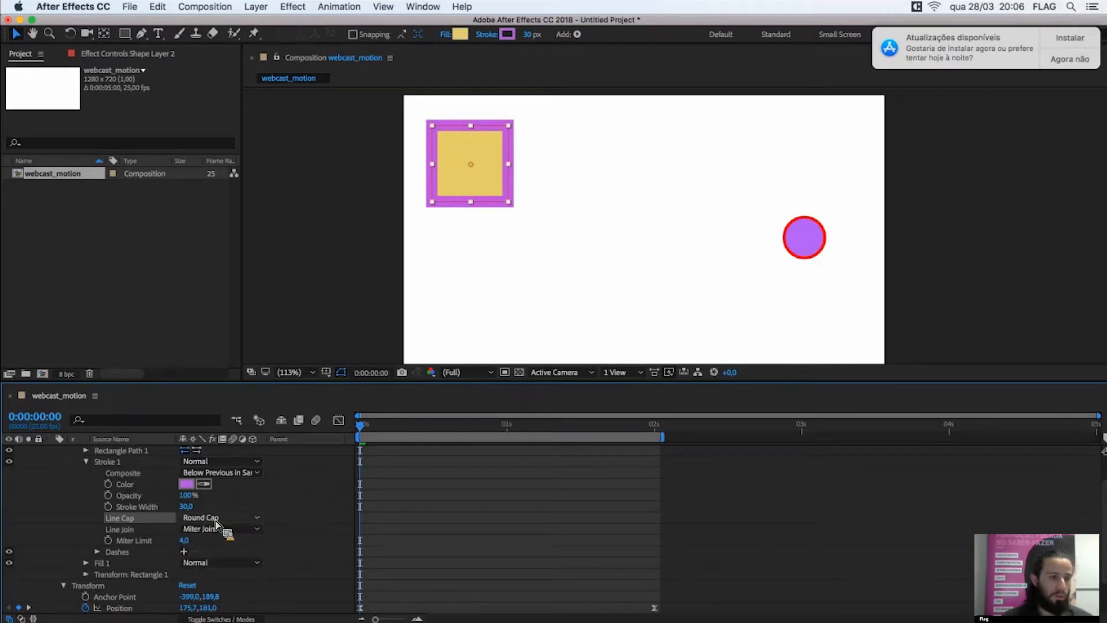
left_click(220, 518)
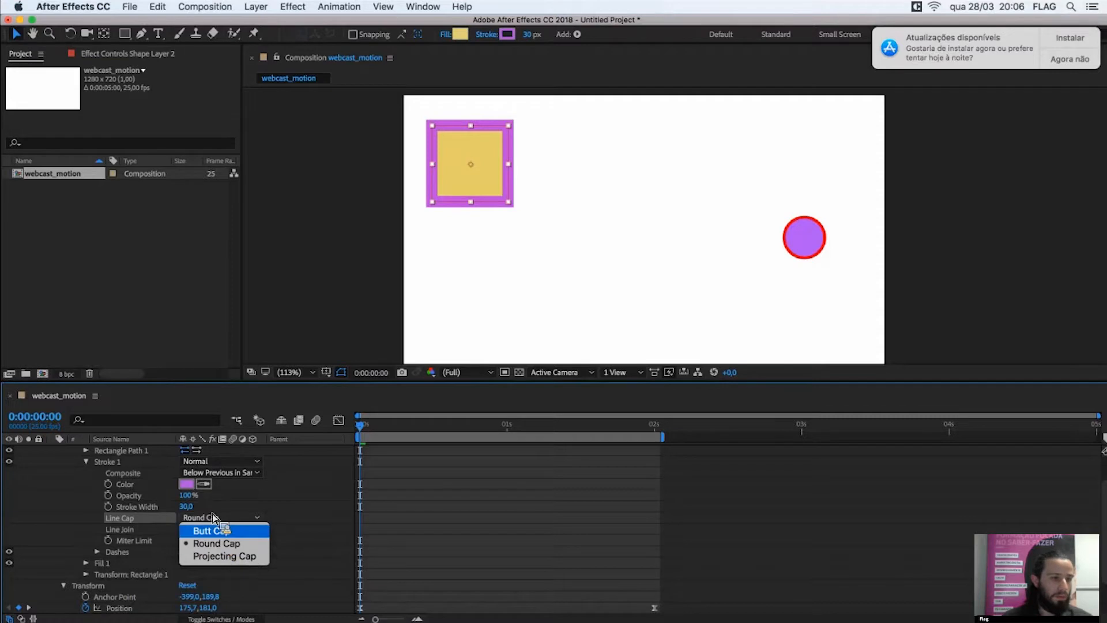
left_click(219, 530)
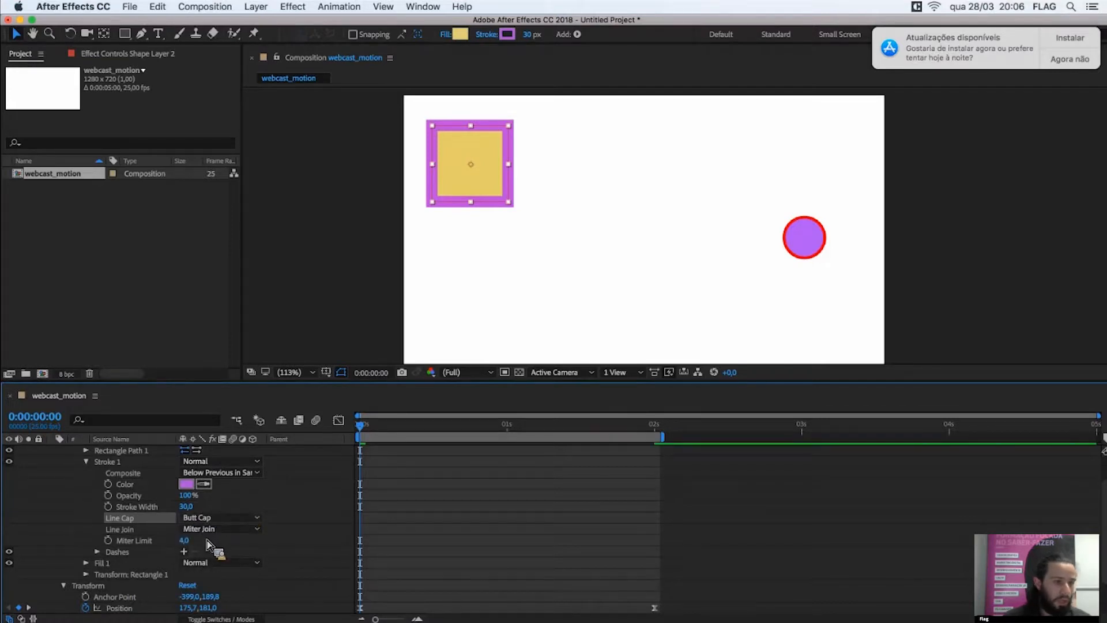
- Collapse Stroke 1, expand Fill 1 and start keyframing its Color on the first frame
left_click(86, 462)
left_click(87, 508)
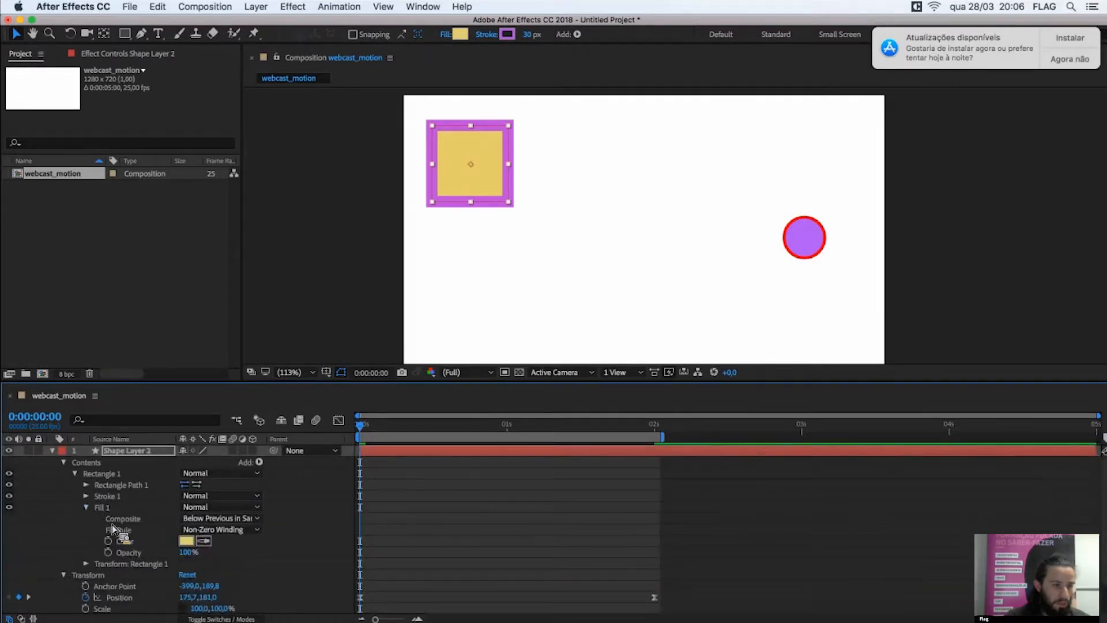
left_click(124, 529)
left_click(118, 542)
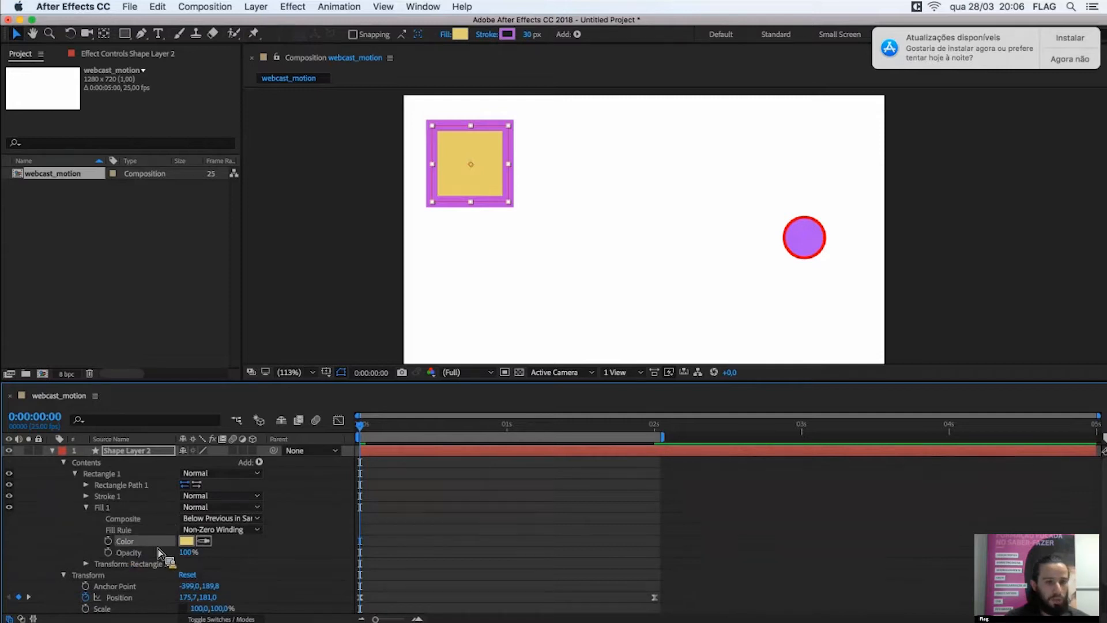
left_click(107, 540)
- Set Fill 1's Color to salmon pink at 2 seconds and preview the color animation
left_click(657, 430)
left_click(187, 542)
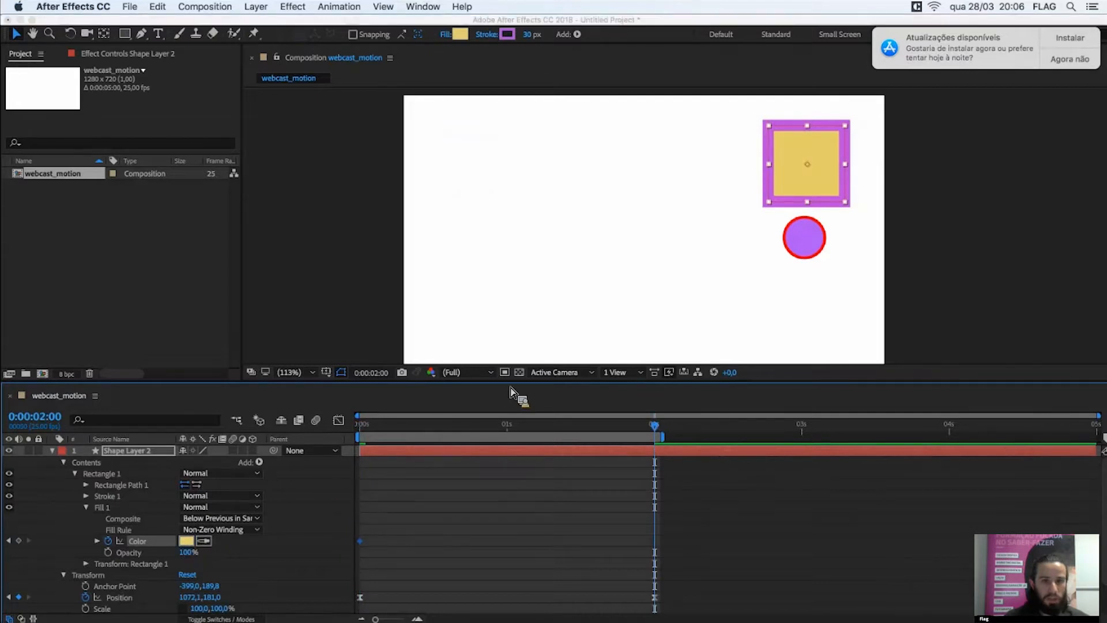
left_click(593, 281)
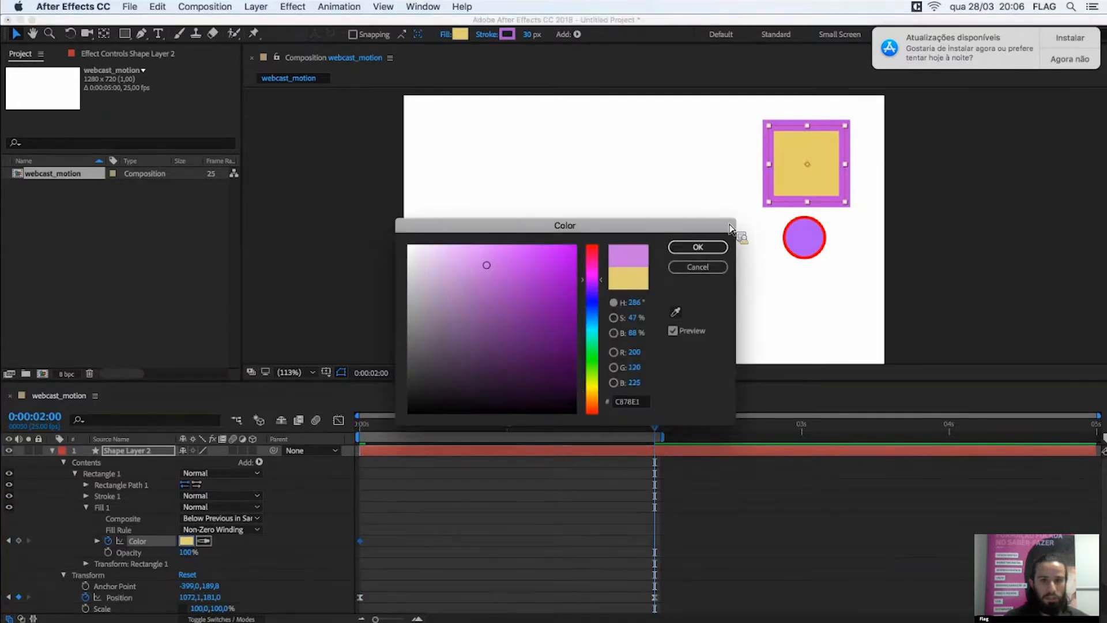
left_click_drag(595, 352, 593, 322)
left_click(602, 248)
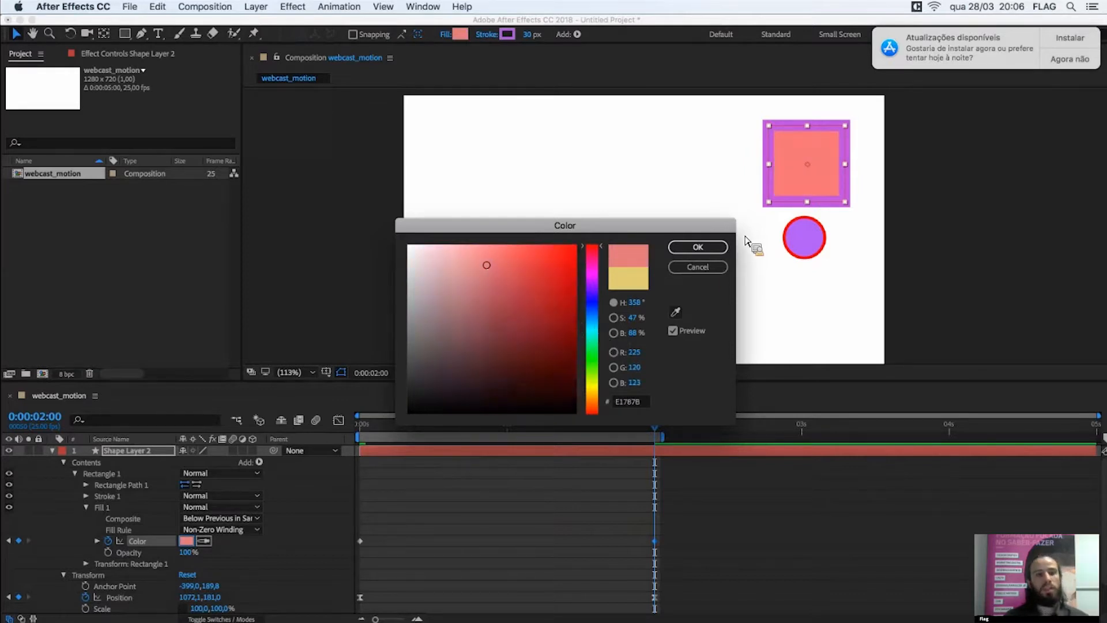
key("Return")
key("space")
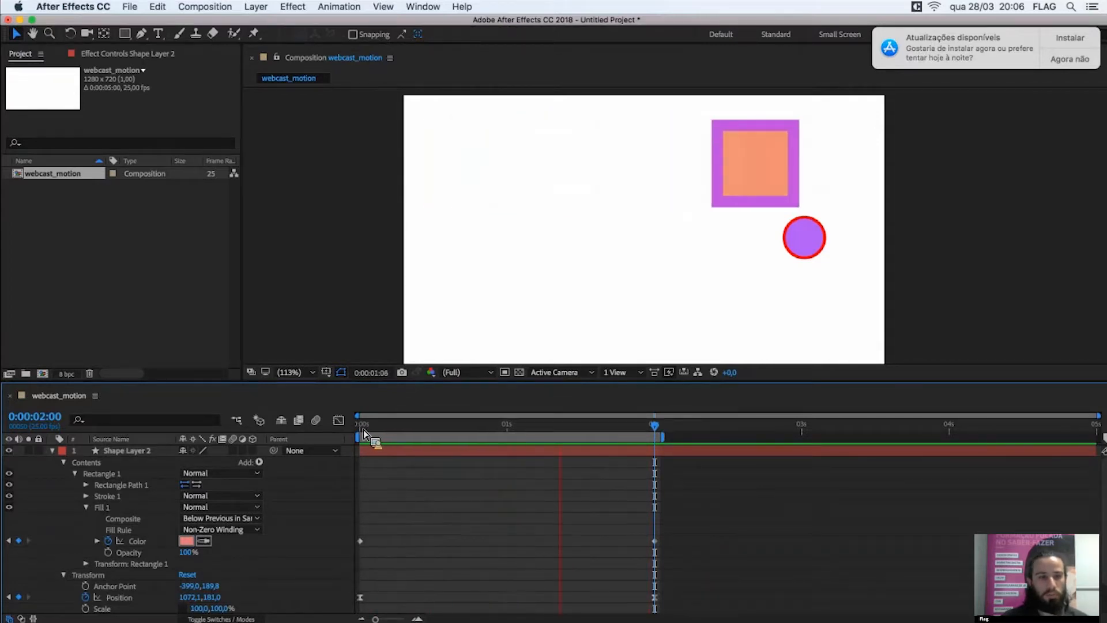
- Change Fill 1's Color on the first frame to bright green and preview the animation
left_click(186, 540)
left_click(574, 246)
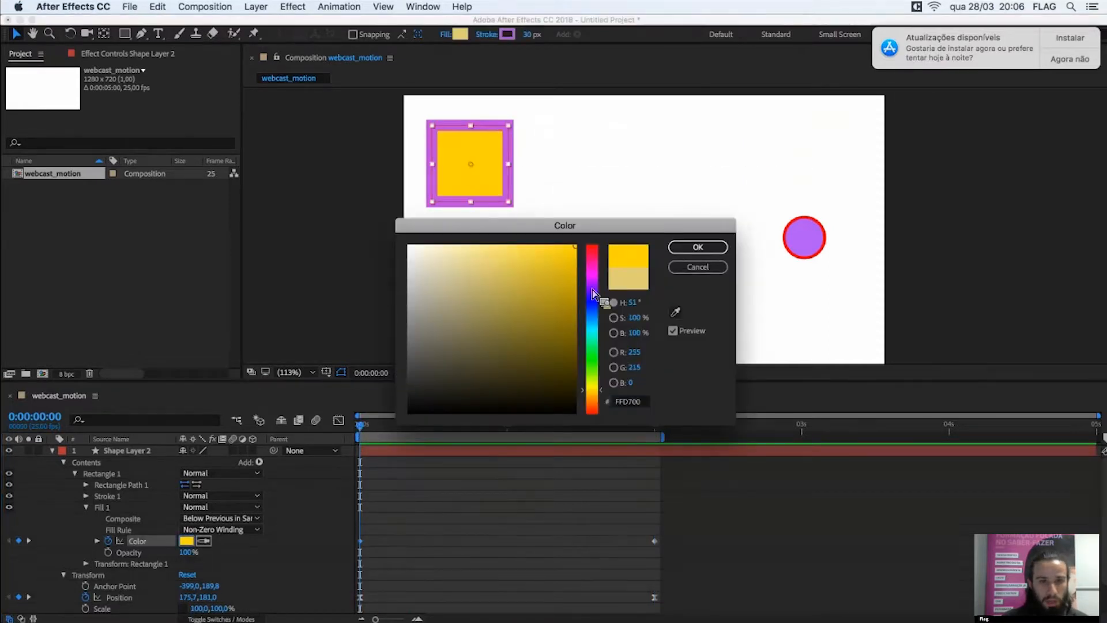
left_click_drag(599, 389, 601, 372)
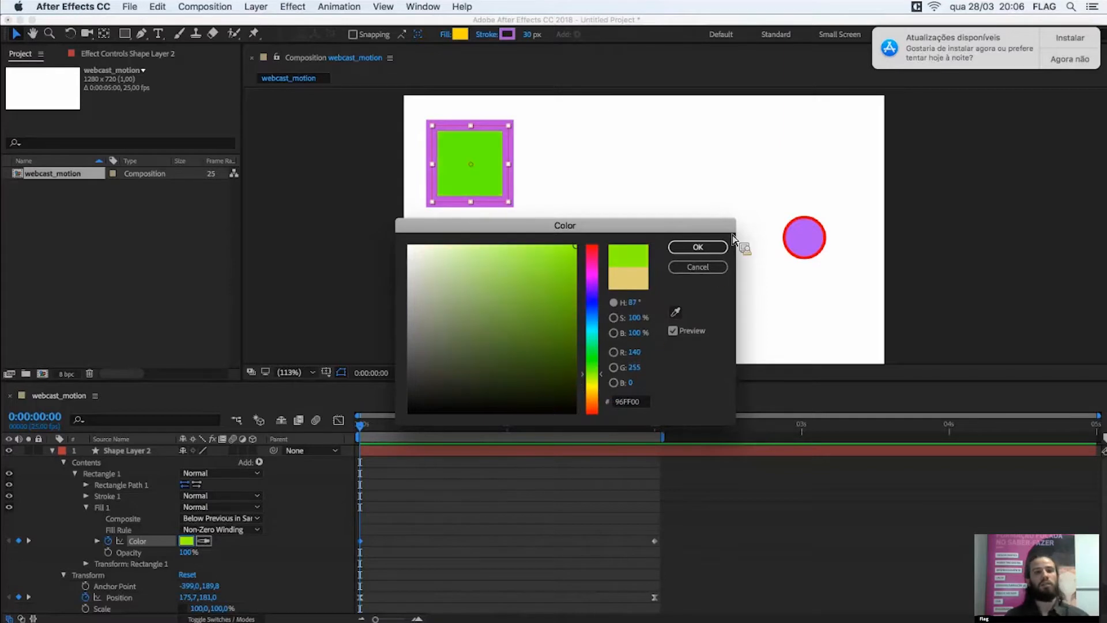
key("Return")
key("space")
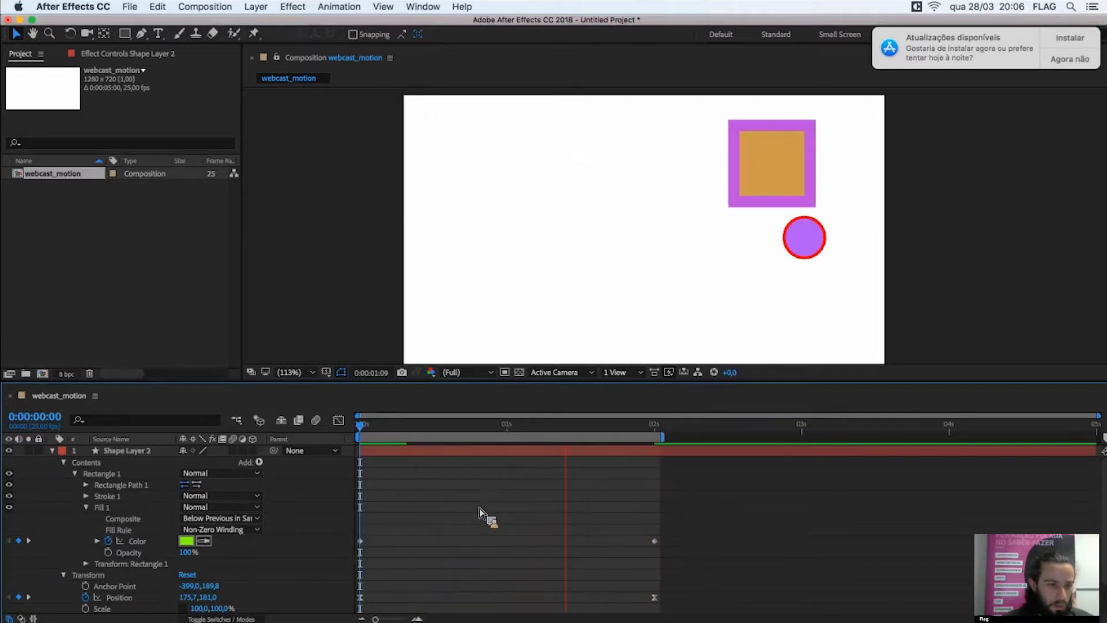
key("space")
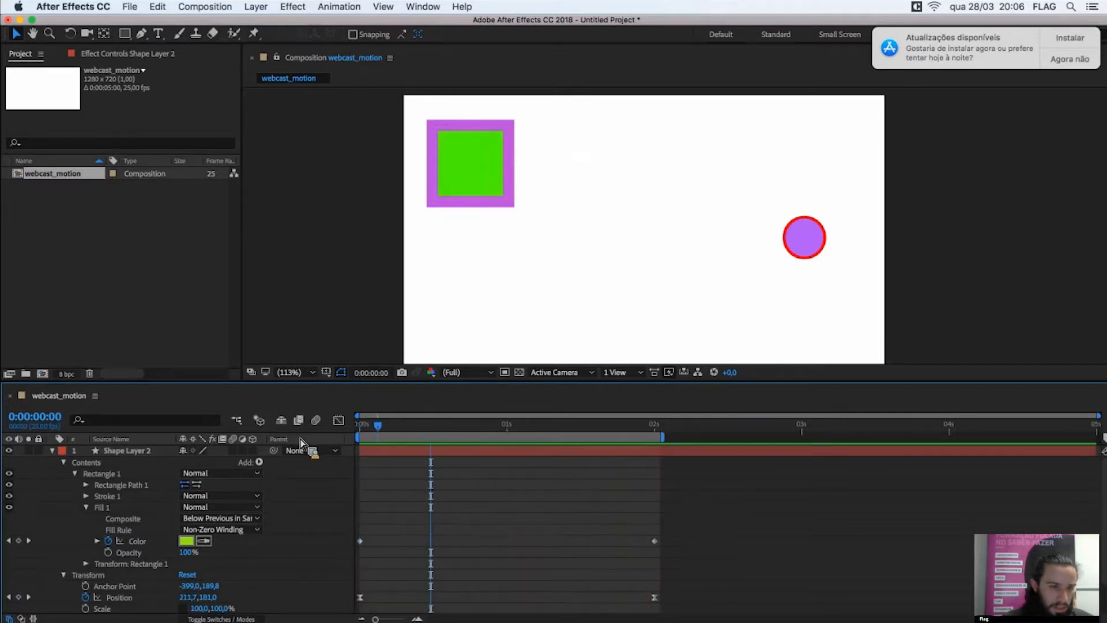
- Remove the Color keyframes from Fill 1 at 2 seconds, deselect everything and show only the keyframed properties in the timeline
left_click(658, 431)
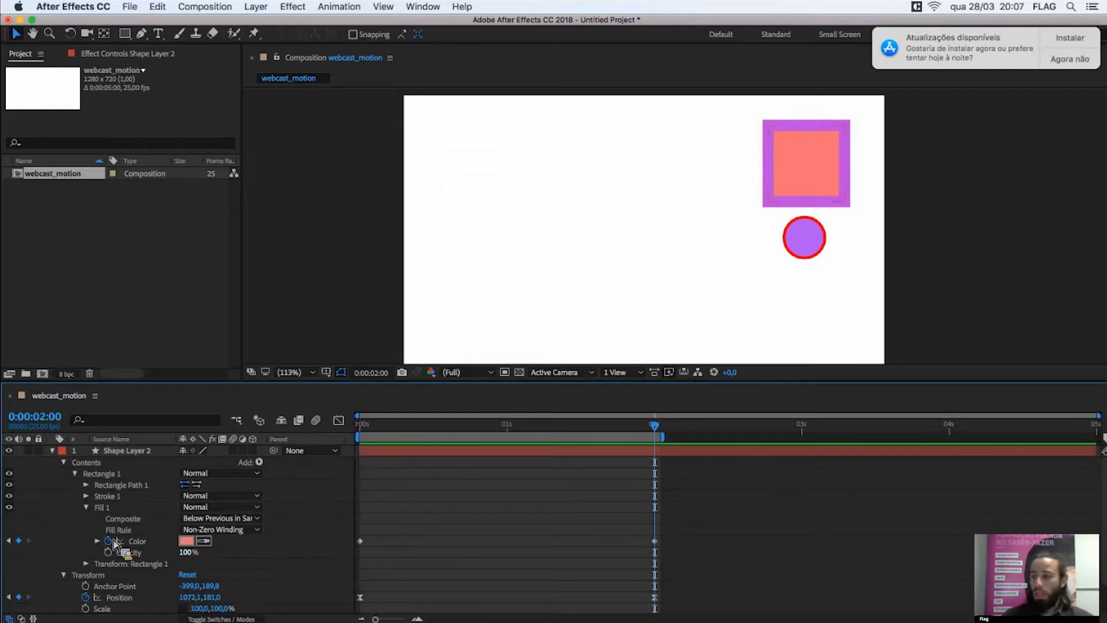
key("super+z")
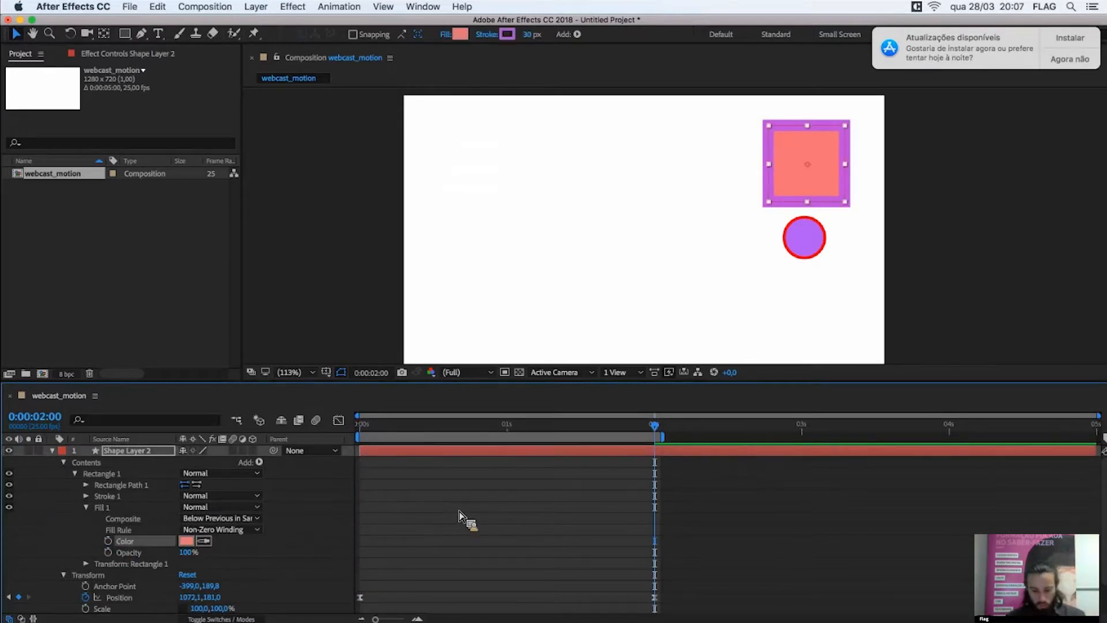
left_click(461, 517)
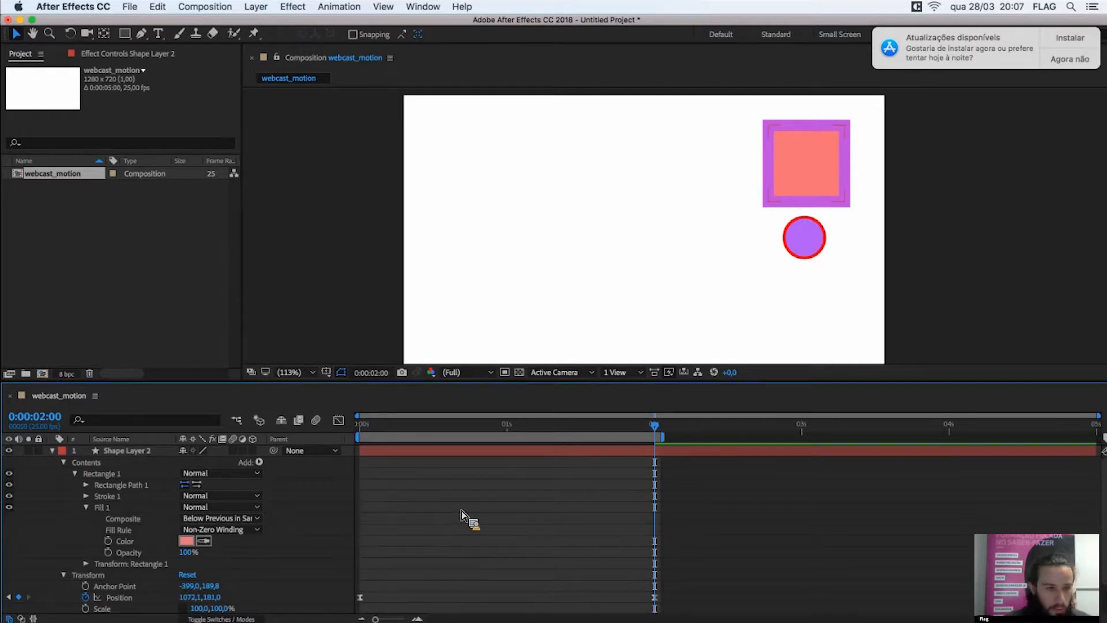
key("u")
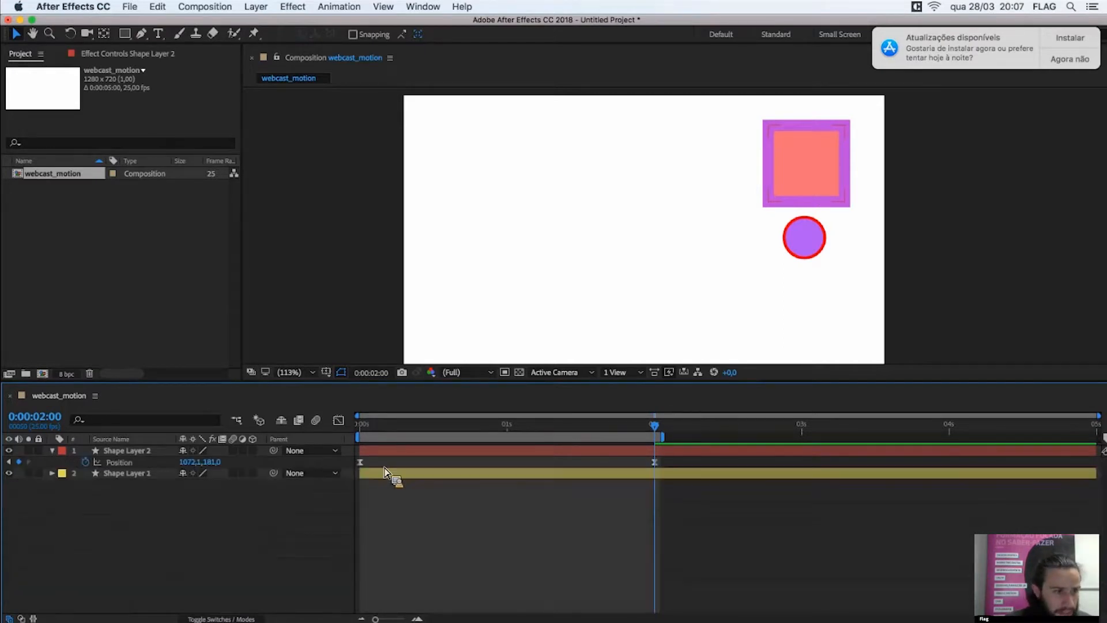
- Collapse the keyframed properties and hide both Shape Layer 2 and Shape Layer 1
key("u")
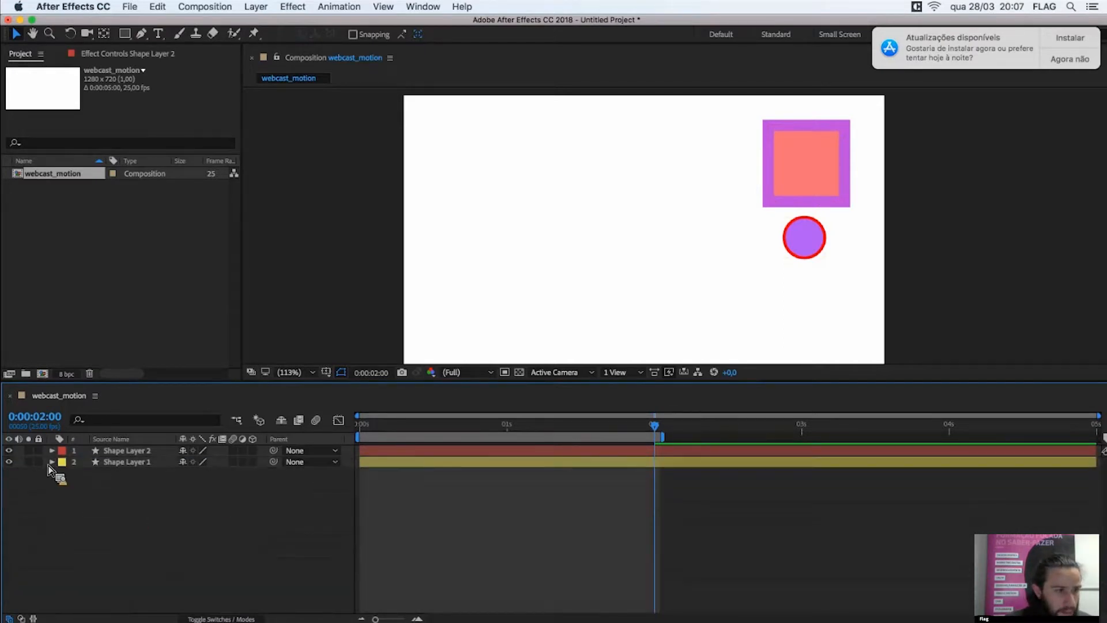
left_click(8, 451)
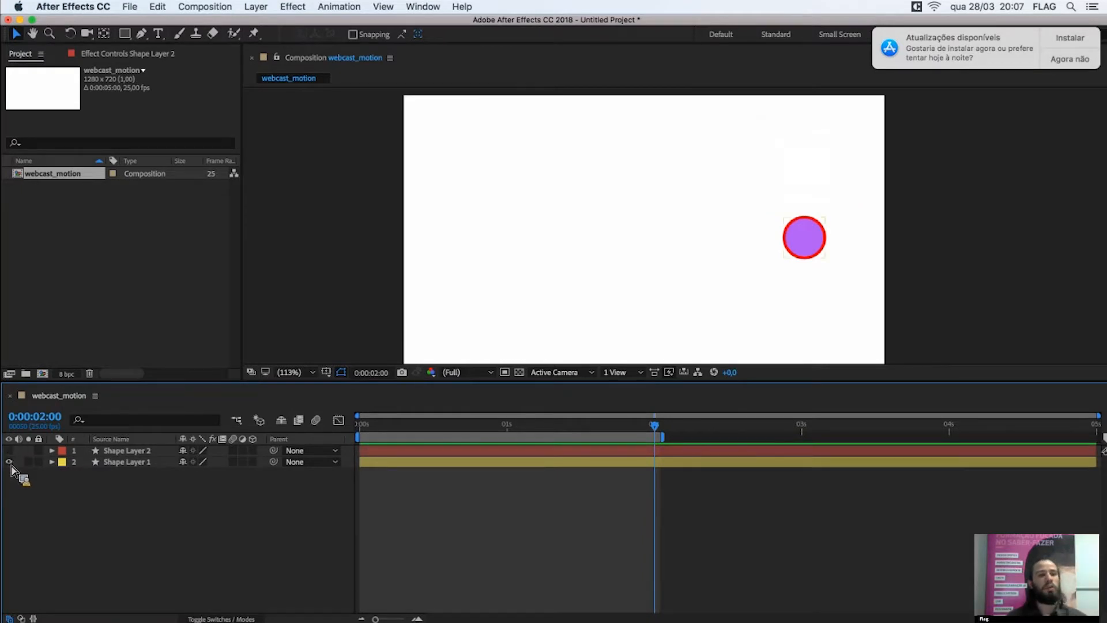
left_click(9, 462)
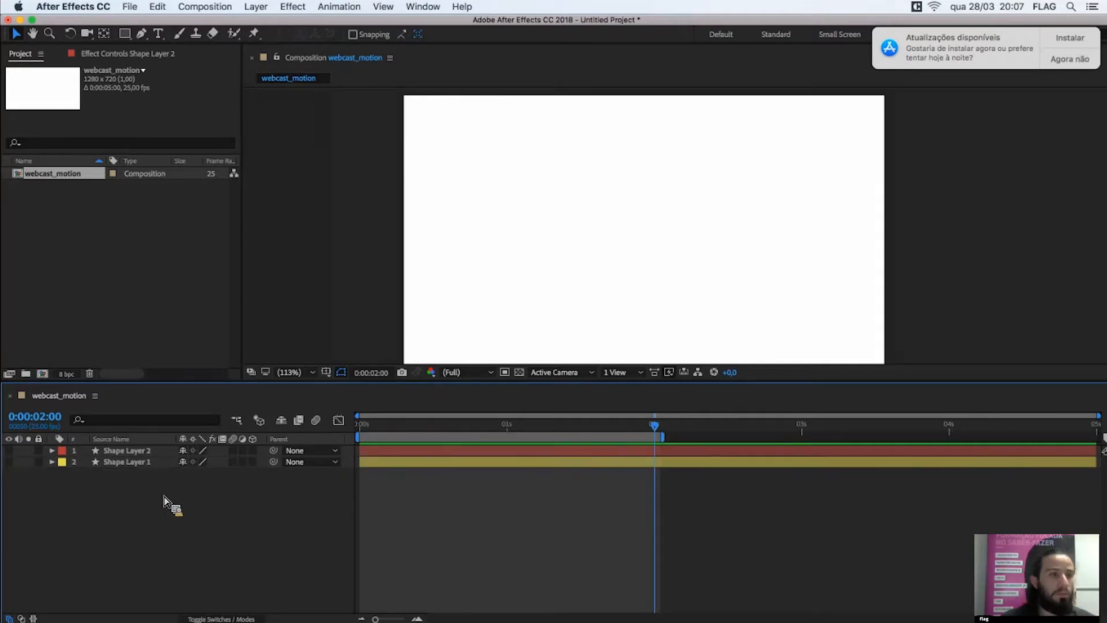
- Draw an open four-point path with the Pen tool, with a V-shaped first part and a curved arch ending at the last point
left_click(142, 34)
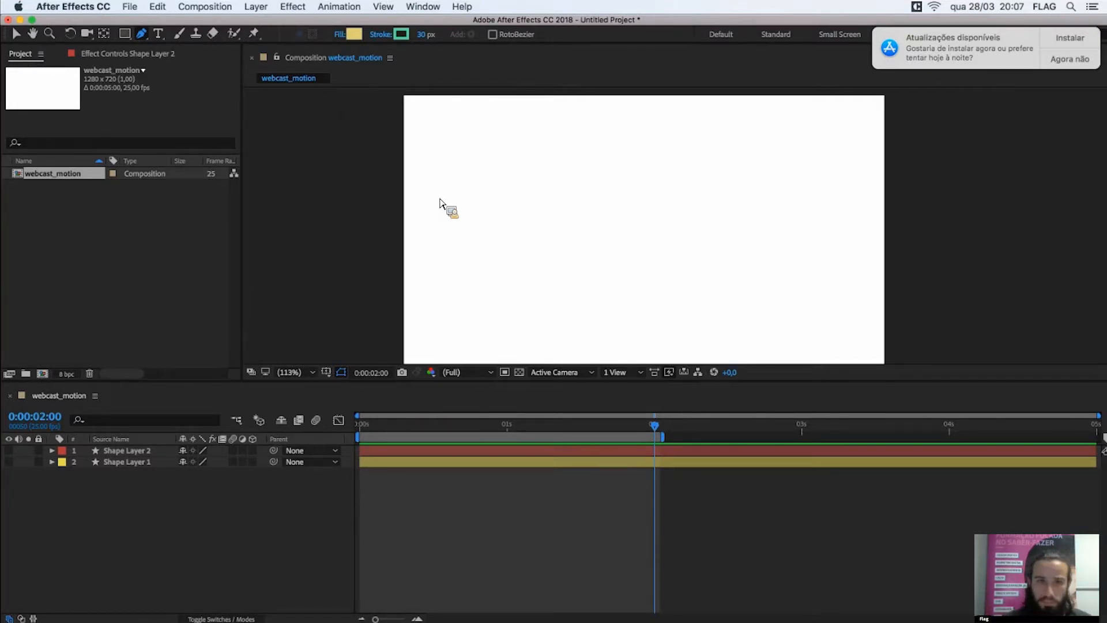
left_click(468, 173)
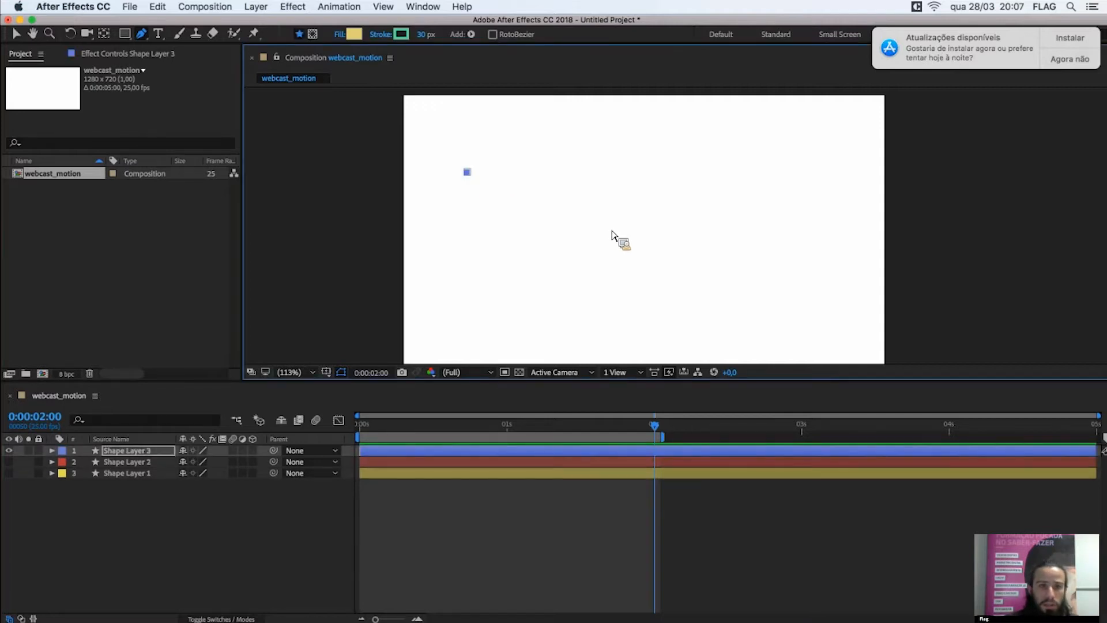
left_click(545, 262)
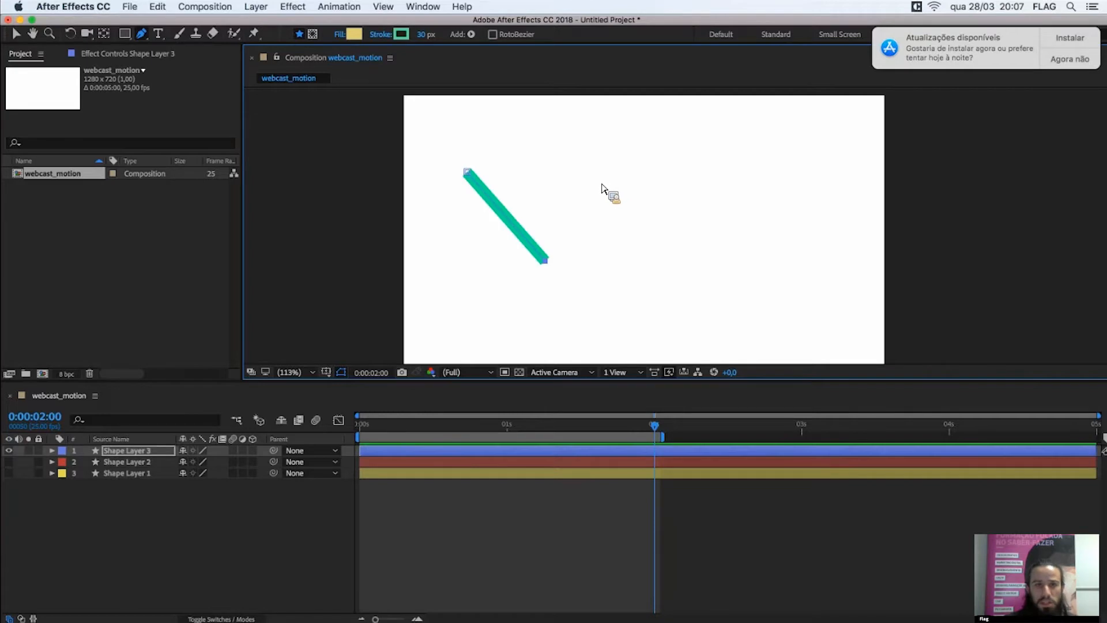
left_click(594, 191)
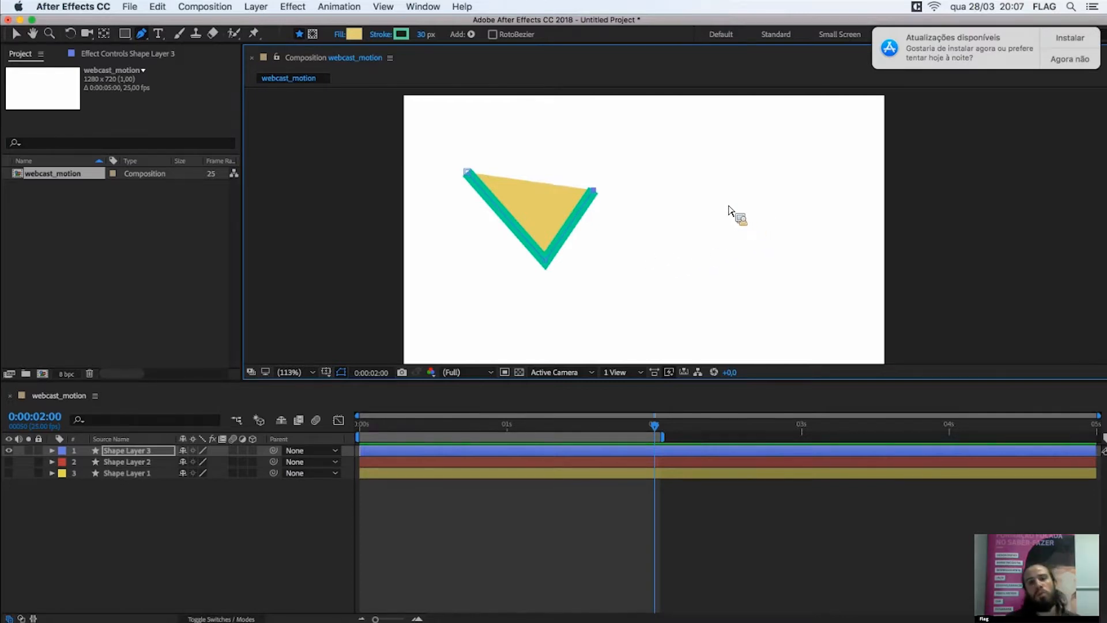
left_click_drag(724, 202, 761, 235)
left_click_drag(804, 281, 795, 312)
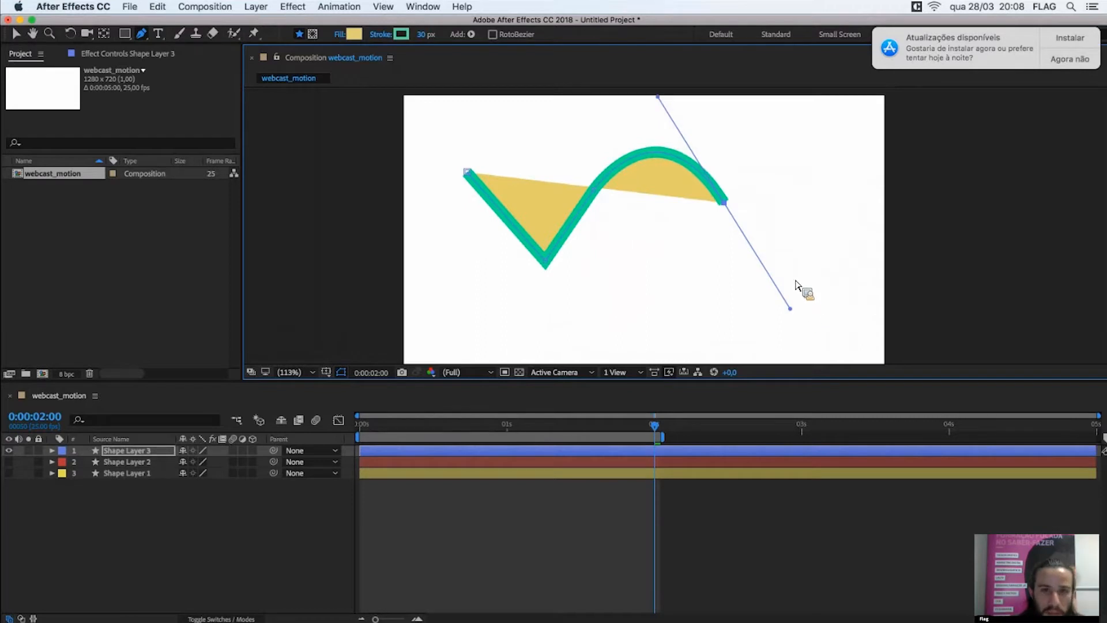
- Switch to the Selection tool and move the drawn path slightly down and to the right in the composition
key("v")
left_click(641, 164)
left_click(665, 133)
left_click_drag(696, 181, 731, 217)
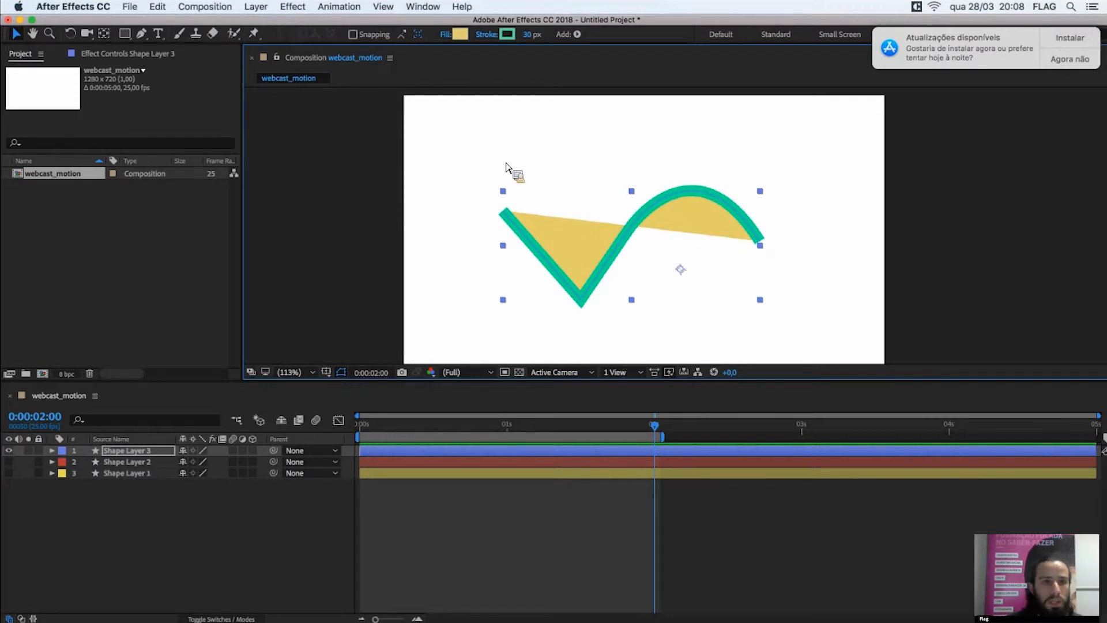
- Set the drawn path's fill to None so only the green stroke is used
left_click(448, 35)
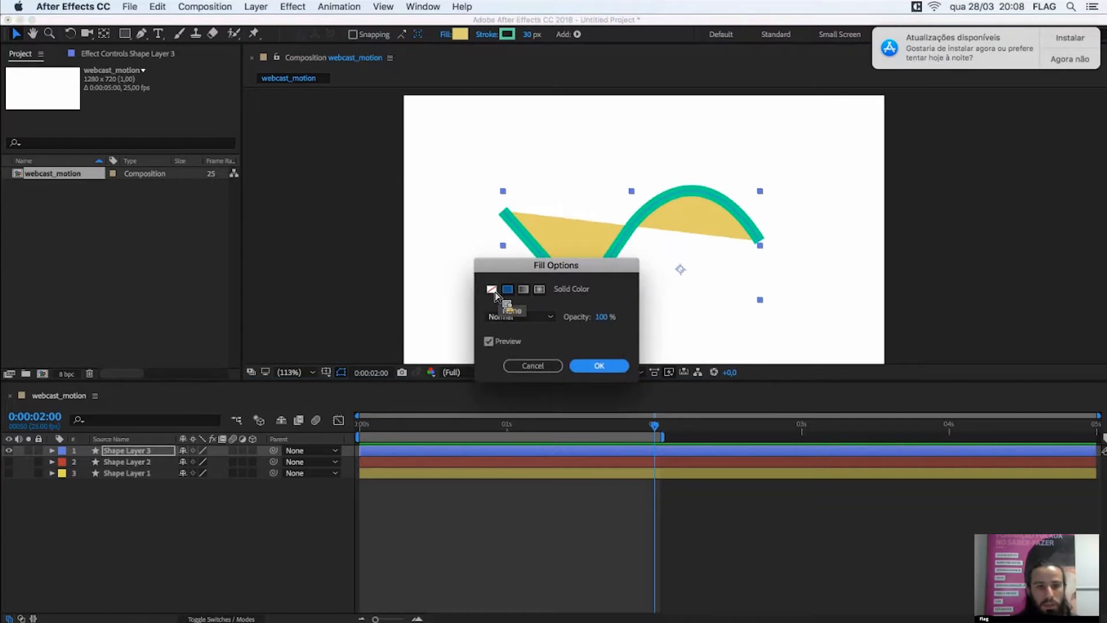
left_click(493, 291)
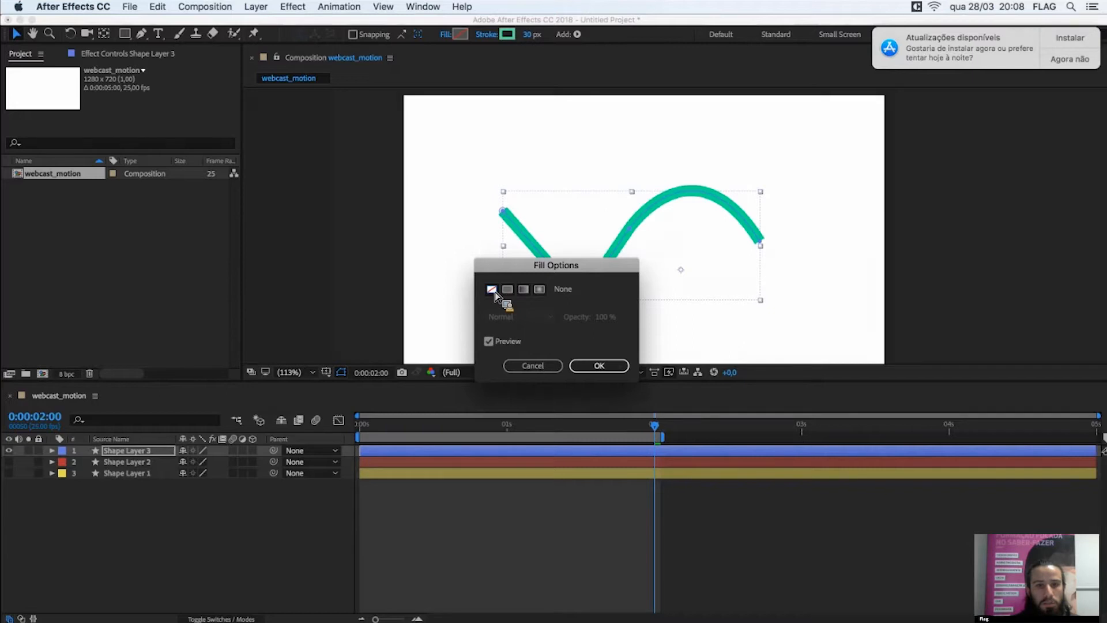
left_click(599, 365)
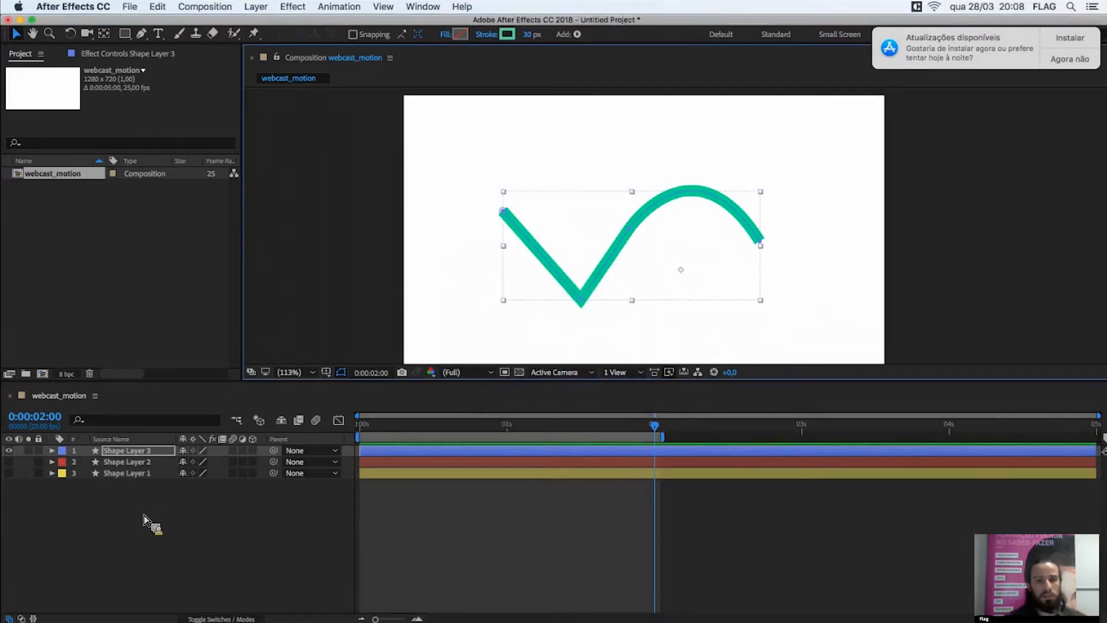
- Look over Shape Layer 3's Transform properties and expand its Contents down to the Shape 1 group
left_click(144, 454)
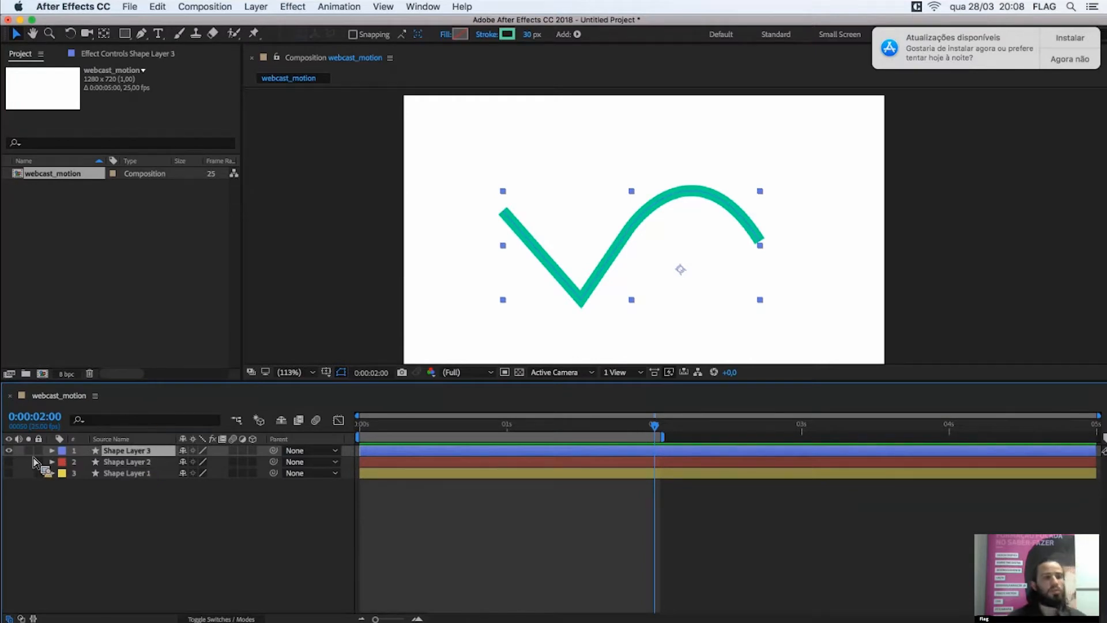
left_click(52, 451)
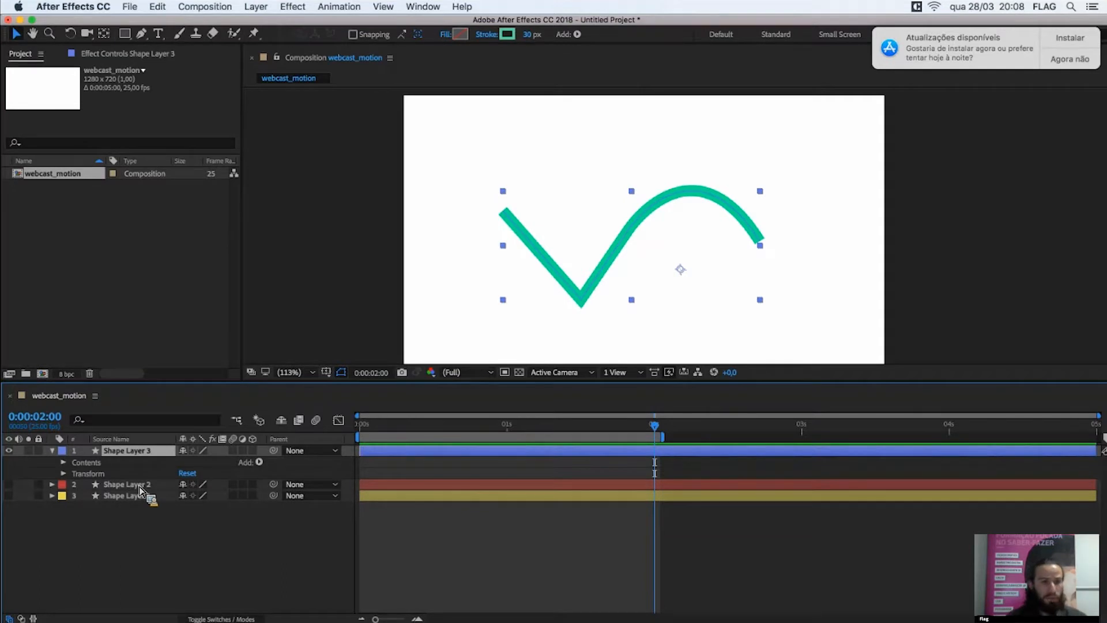
left_click_drag(141, 490, 65, 478)
left_click(64, 473)
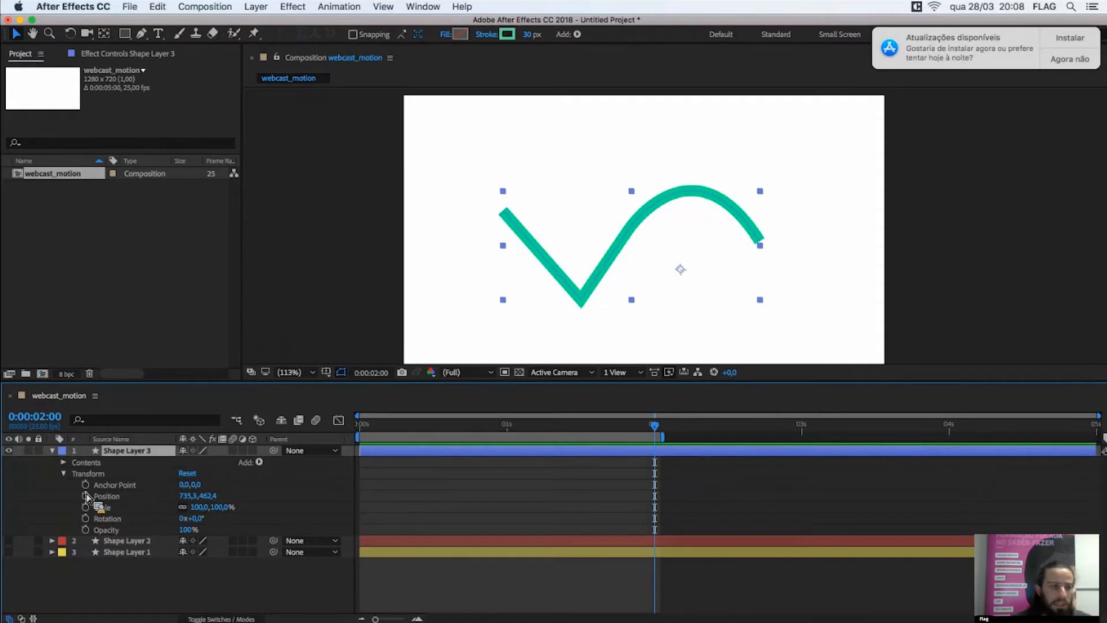
left_click(63, 474)
left_click(64, 463)
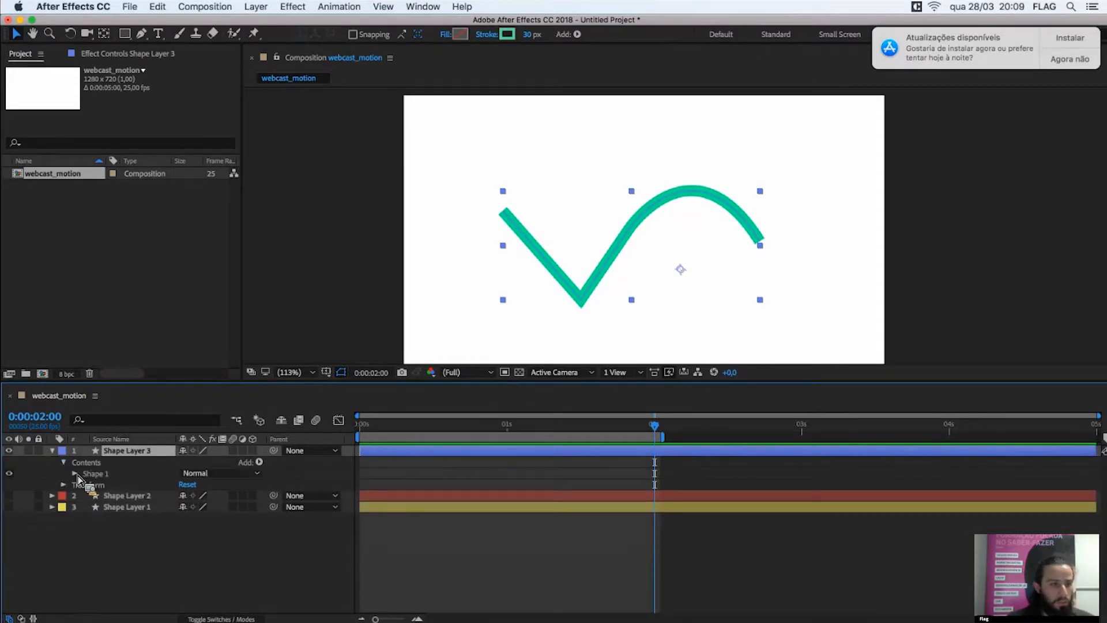
left_click(75, 474)
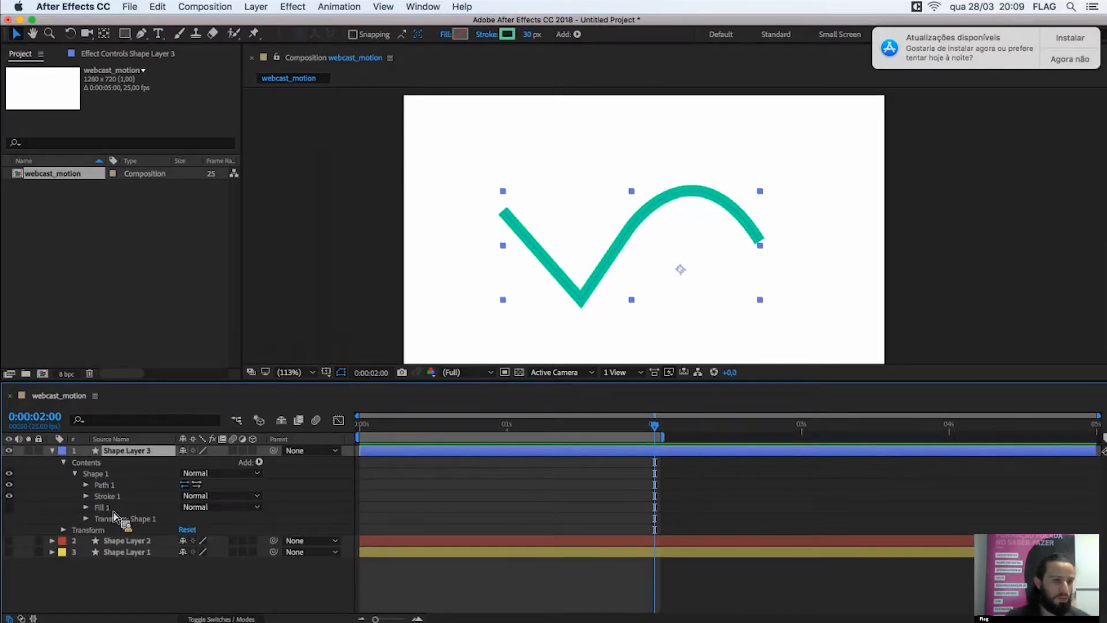
- Expand Stroke 1 of Shape 1, set its Line Cap to Round Cap and deselect the layer
left_click(113, 510)
left_click(116, 498)
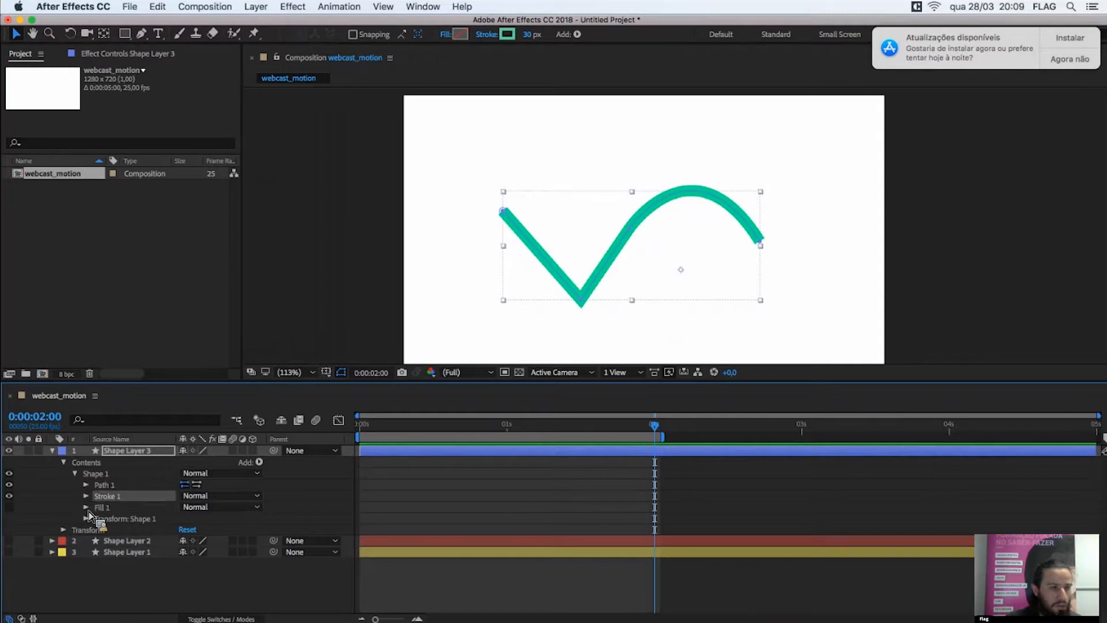
left_click(87, 508)
left_click(87, 508)
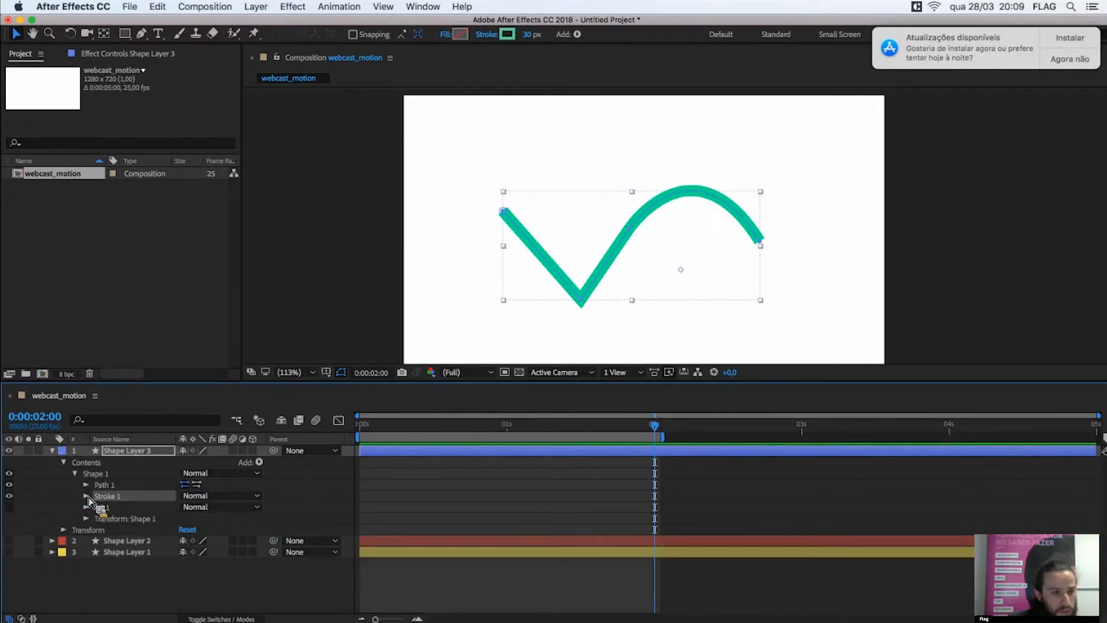
left_click(86, 496)
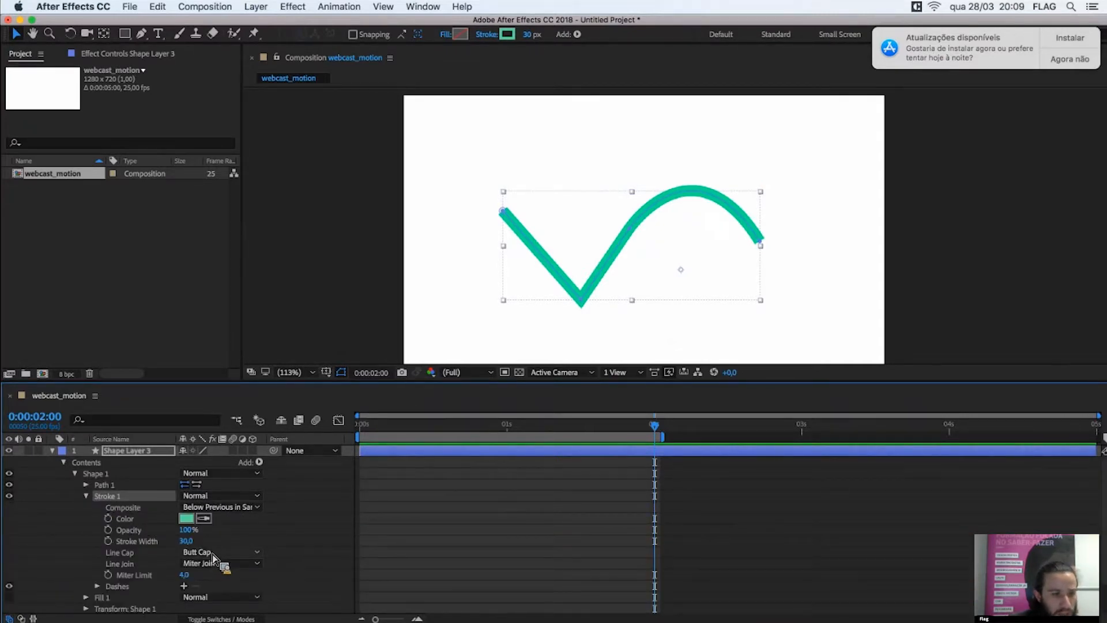
left_click(220, 553)
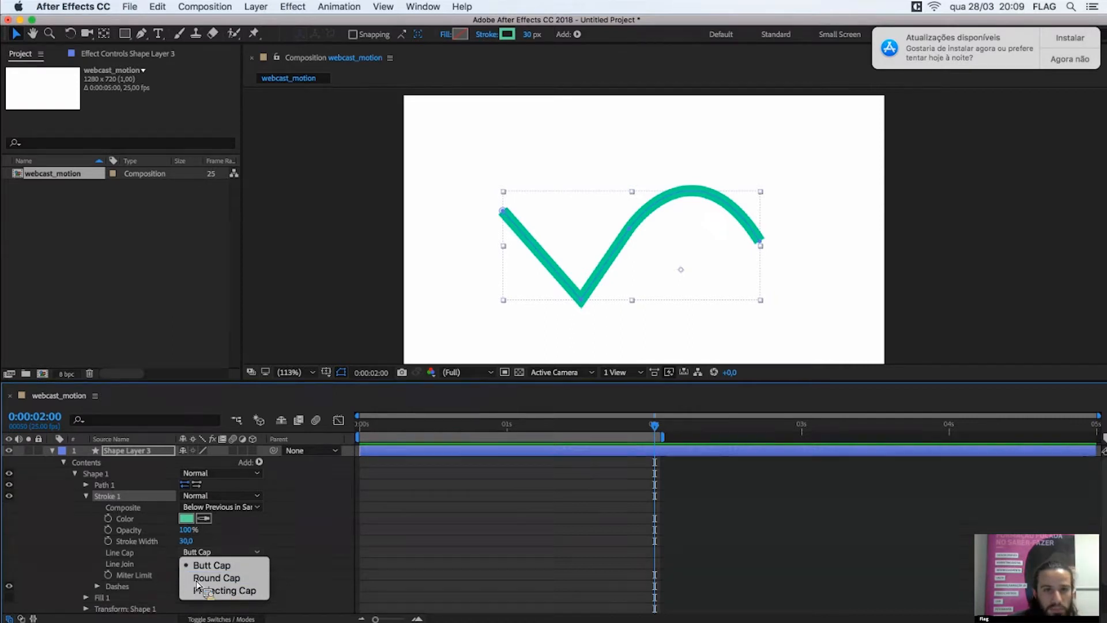
left_click(197, 579)
left_click(478, 134)
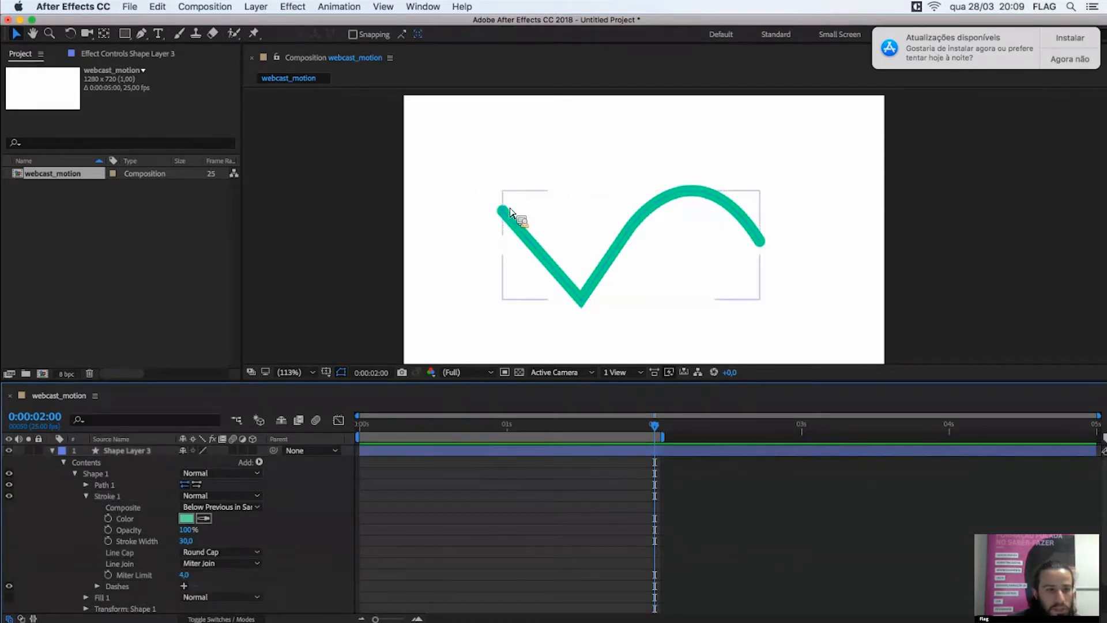
- Compare Butt Cap with Round Cap, keep Round Cap, set Stroke 1's Line Join to Round Join and collapse the stroke properties
left_click(215, 552)
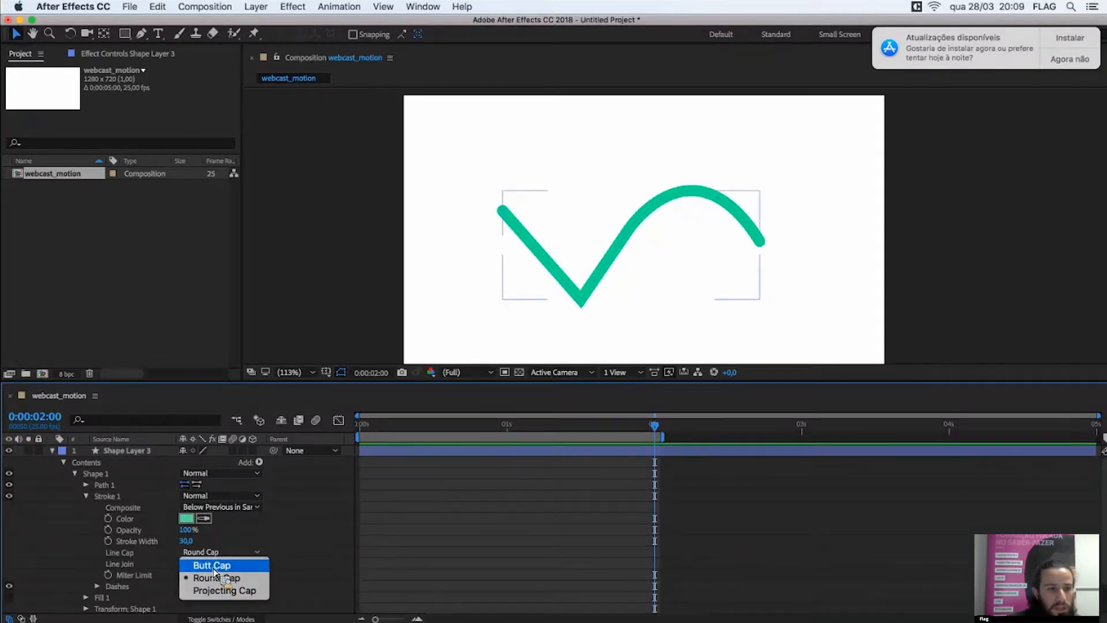
left_click(214, 566)
left_click(216, 552)
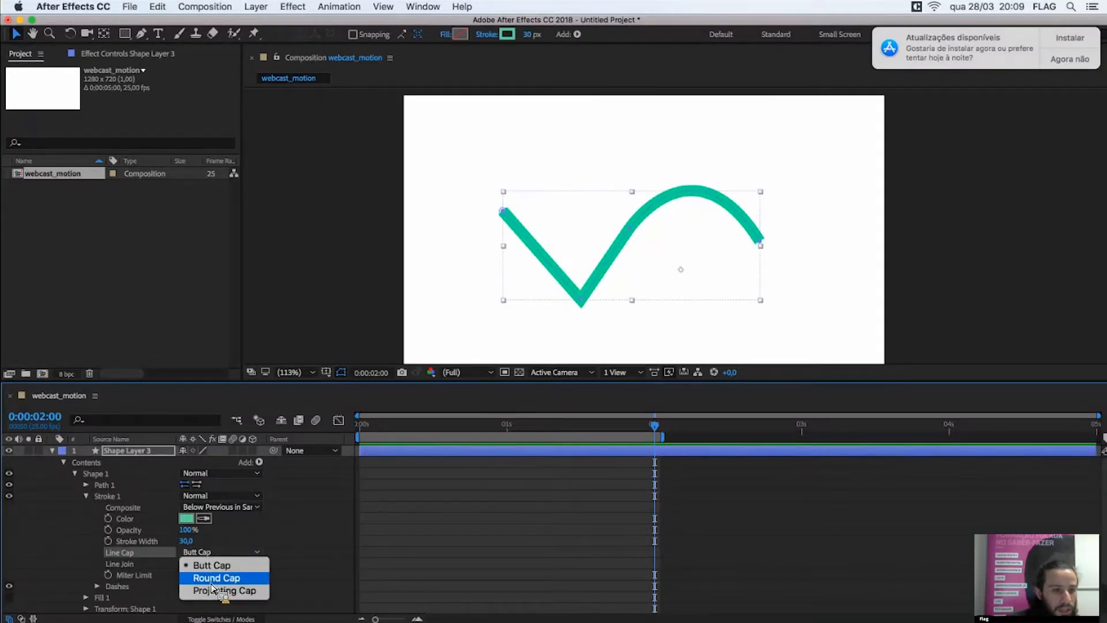
left_click(211, 581)
left_click(216, 563)
key("Down")
key("Return")
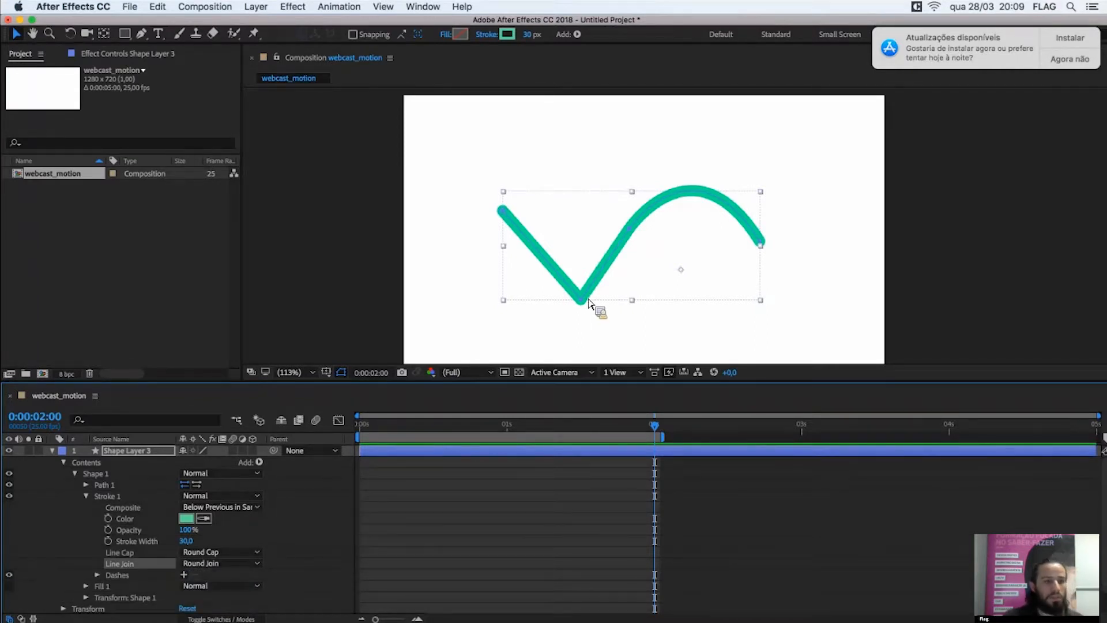
left_click(399, 496)
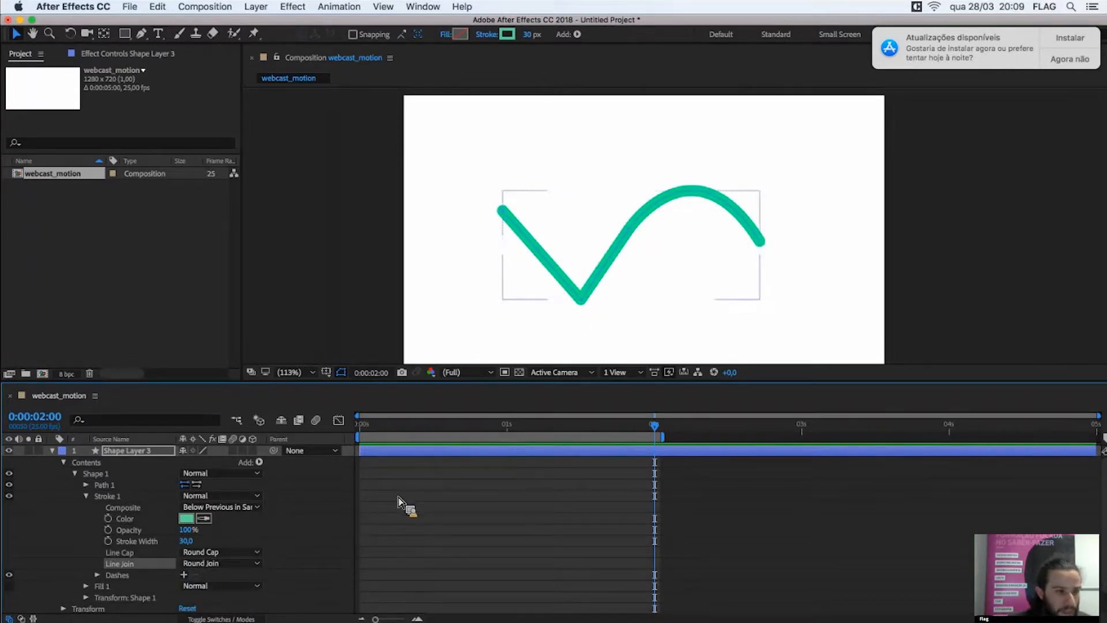
left_click(86, 495)
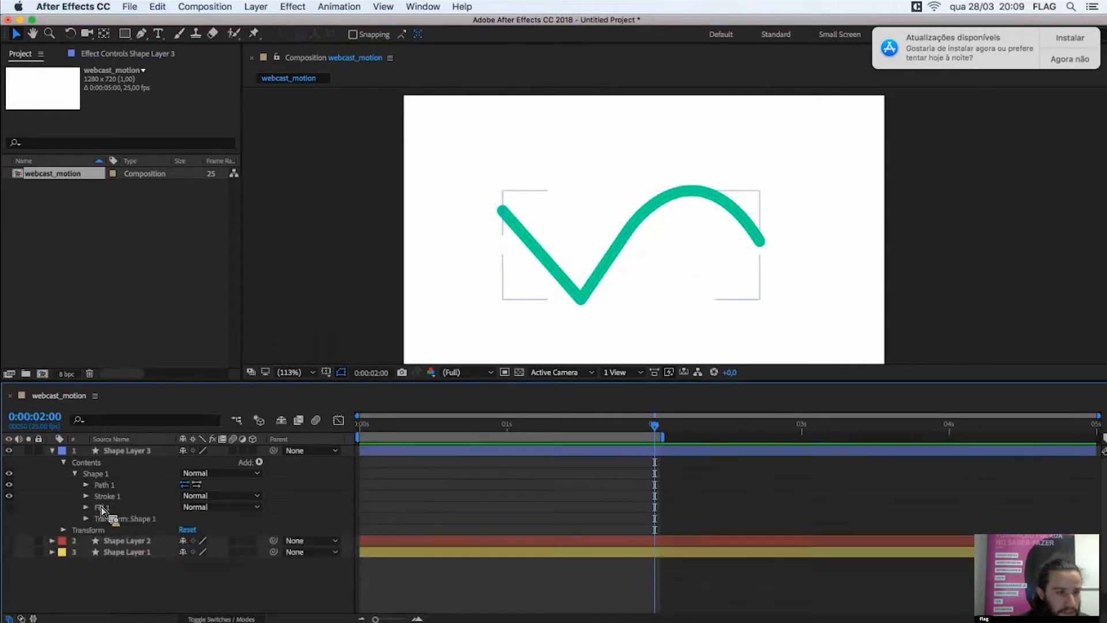
- Expand Path 1 and start keyframing its Path property on the first frame
left_click(92, 486)
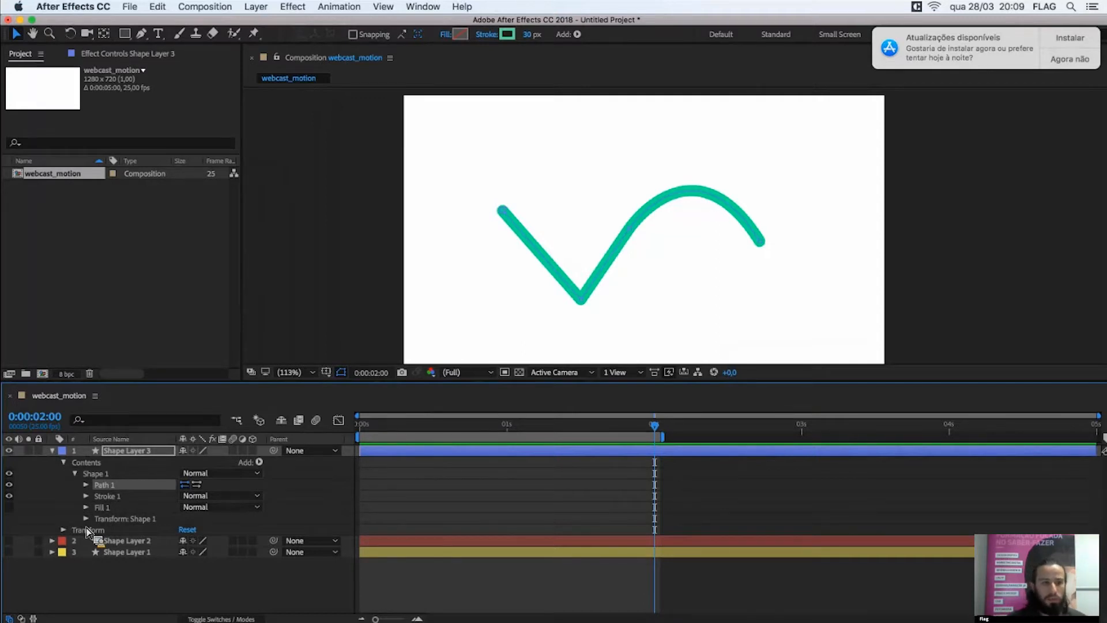
left_click_drag(87, 530, 92, 517)
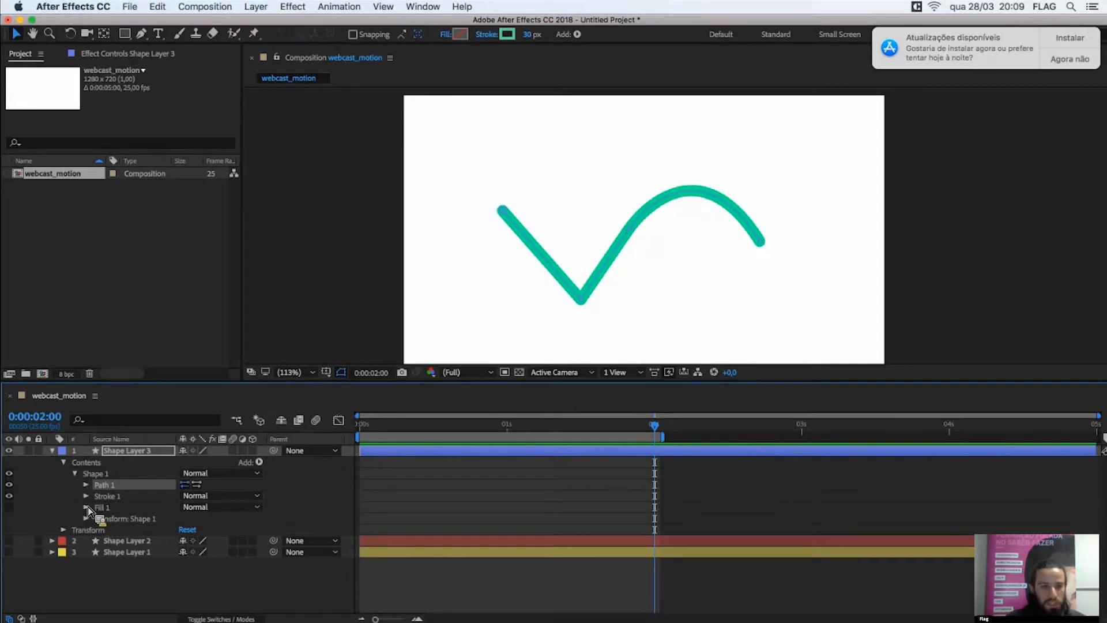
left_click_drag(93, 500, 111, 490)
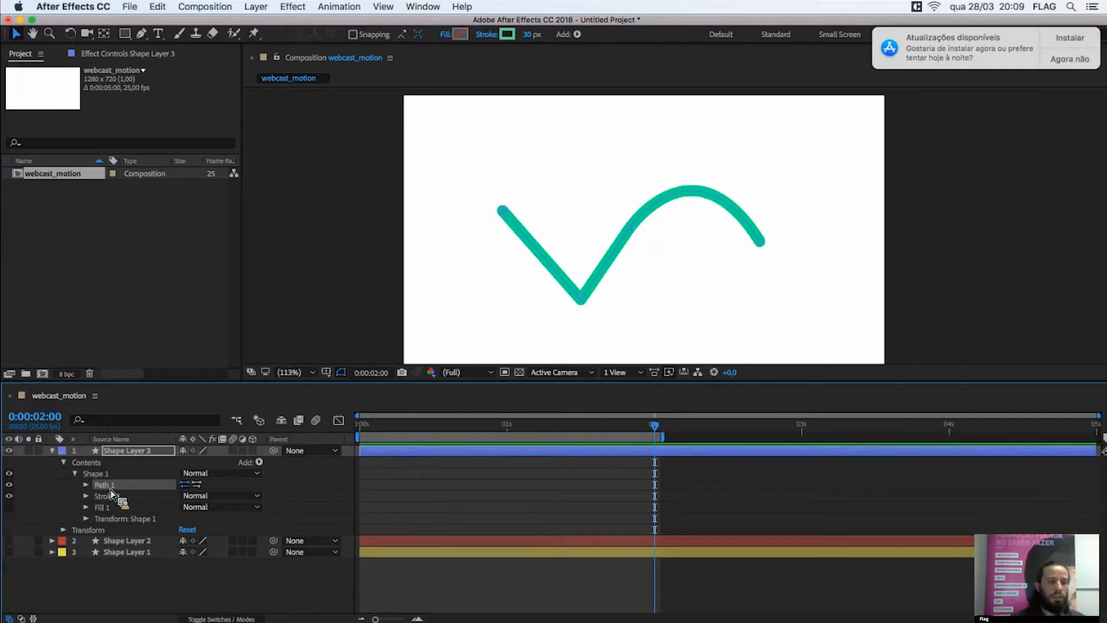
mouse_move(110, 488)
left_mouse_down()
mouse_move(155, 505)
mouse_move(121, 494)
mouse_move(149, 506)
mouse_move(114, 503)
left_mouse_up()
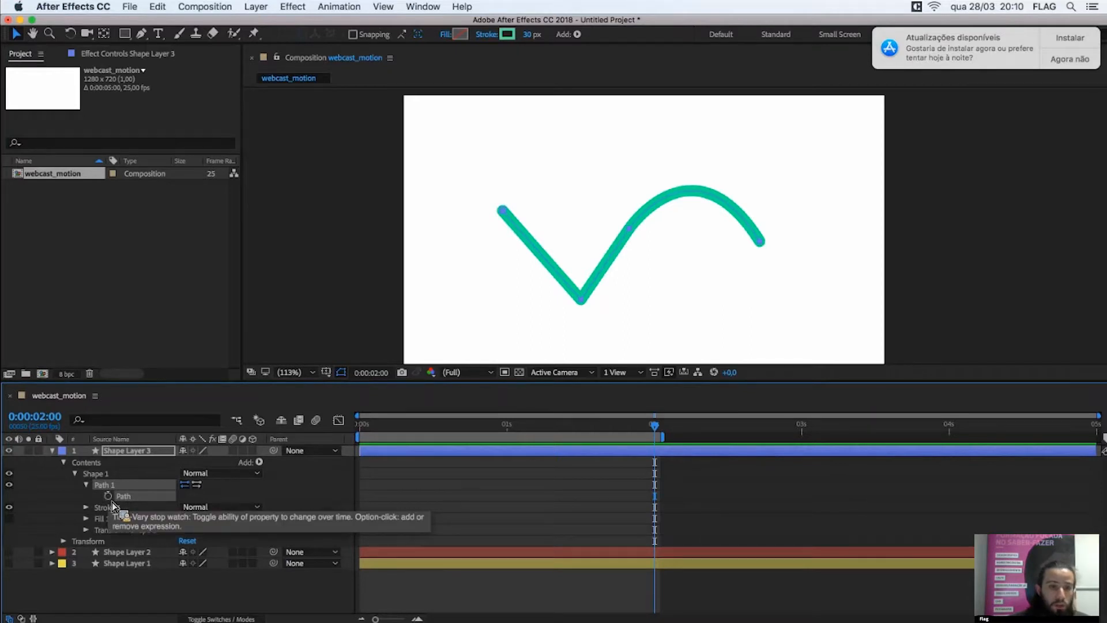
key("Home")
left_click(108, 495)
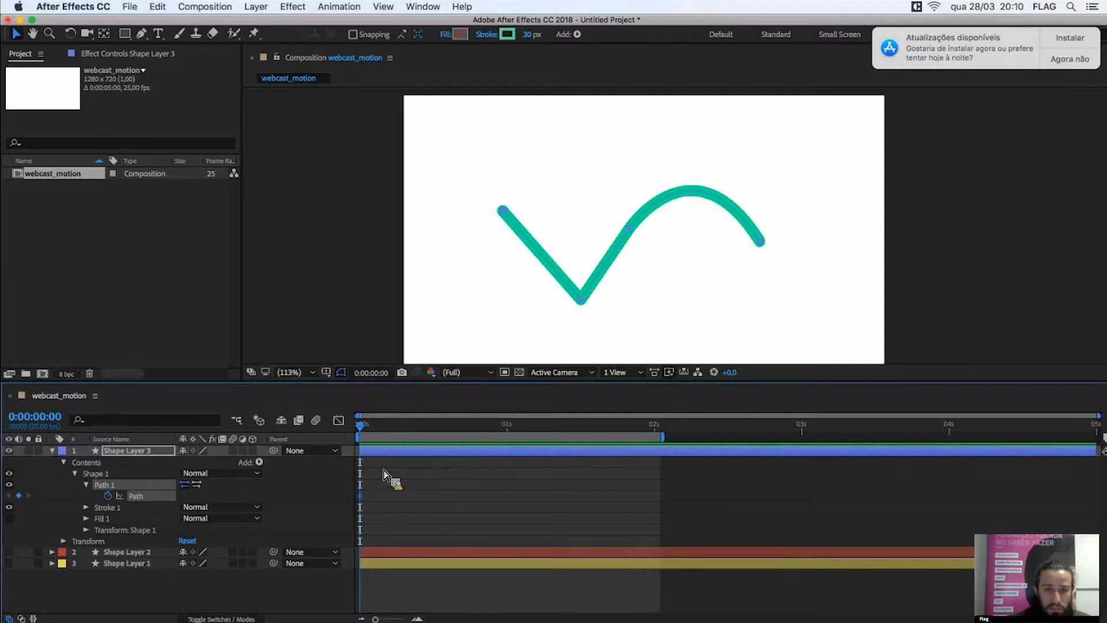
- At the 2-second mark, move the path's lower V vertex above its start point to form an upward peak
left_click_drag(382, 469, 356, 521)
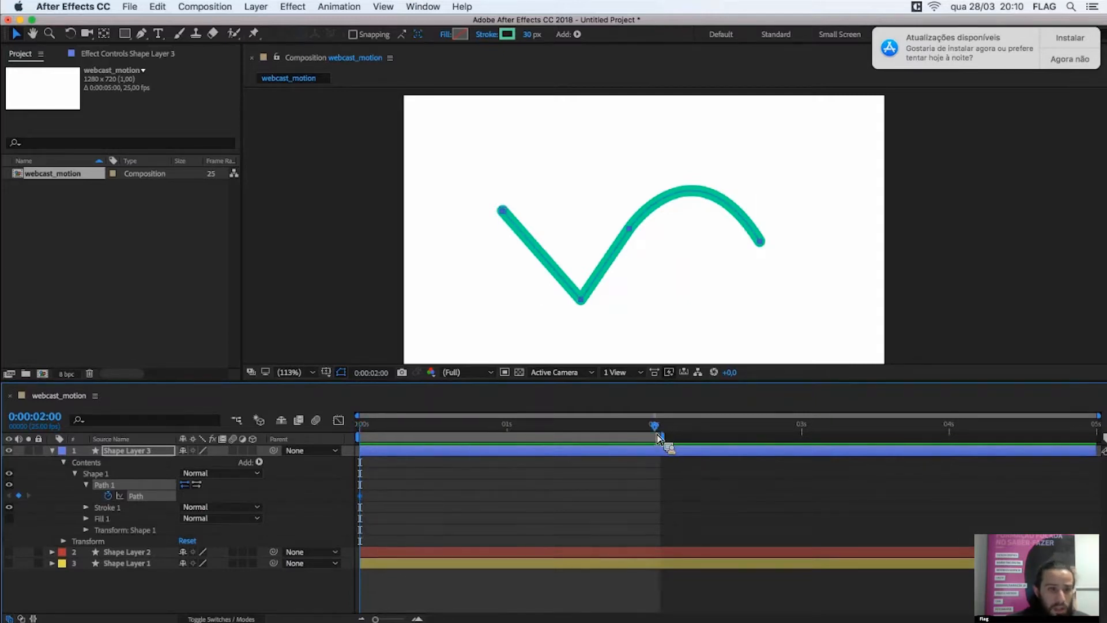
left_click(657, 433)
left_click_drag(208, 444, 504, 220)
left_click(505, 213)
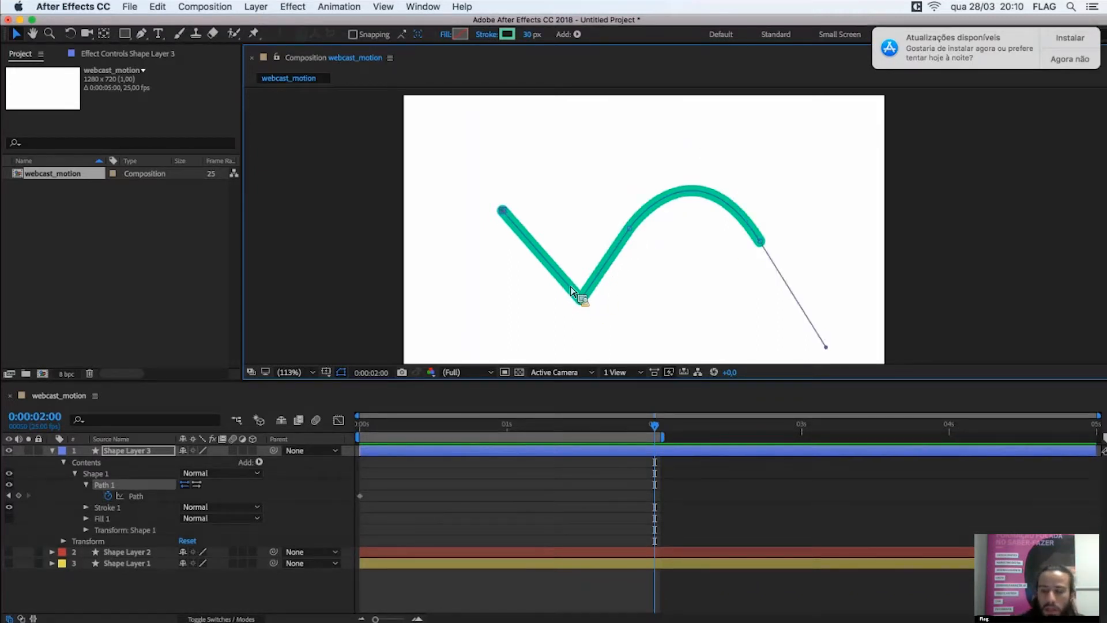
left_click(584, 302)
left_click_drag(586, 301, 585, 297)
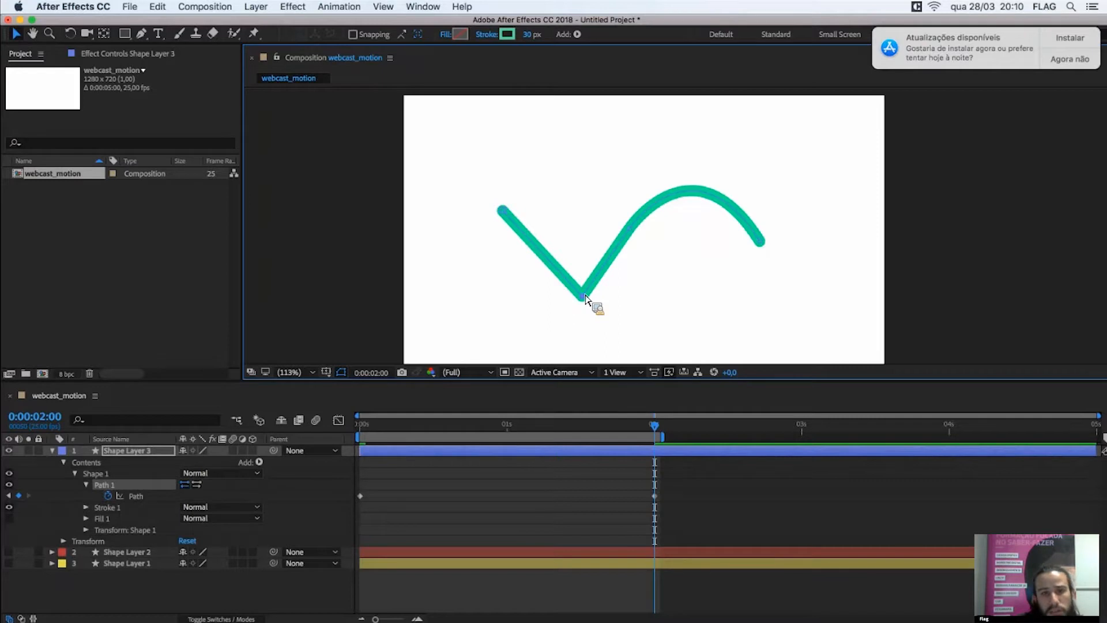
left_click_drag(589, 299, 573, 143)
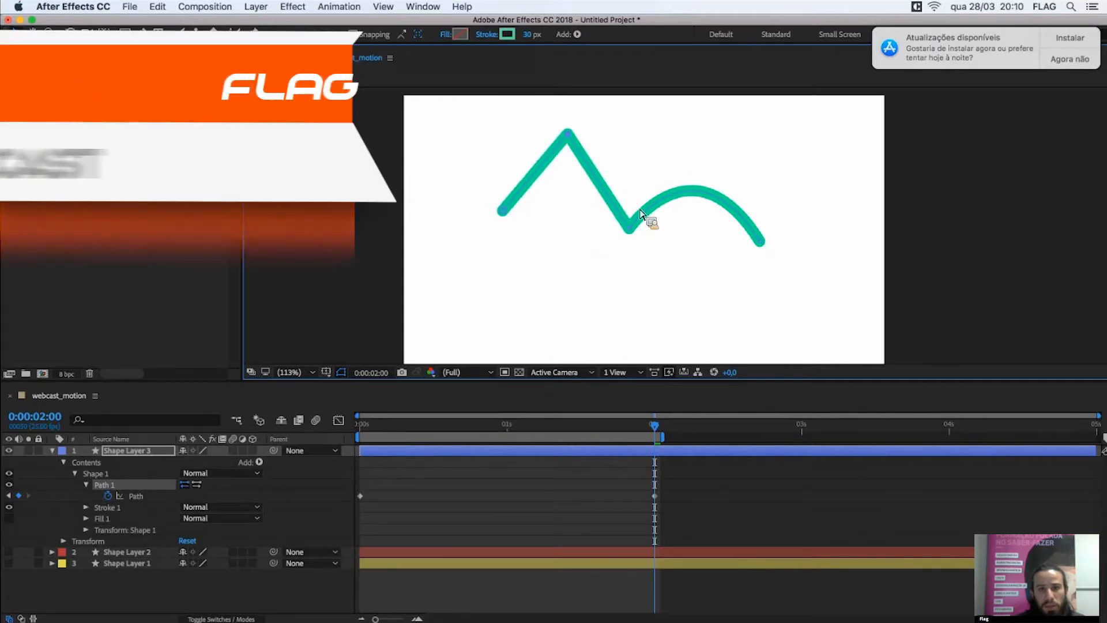
- Bend the path's arc downward with the end point's curve handle and shift the peak vertex slightly toward the arc
left_click_drag(689, 145, 692, 192)
left_click_drag(693, 284, 688, 329)
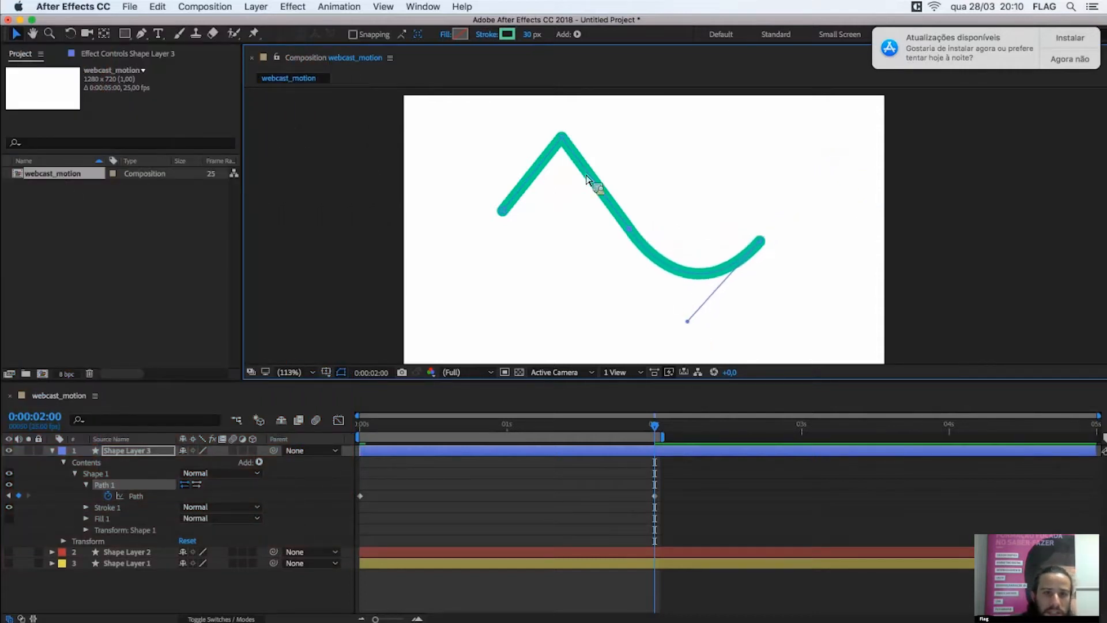
mouse_move(562, 135)
left_mouse_down()
mouse_move(589, 153)
mouse_move(582, 142)
left_mouse_up()
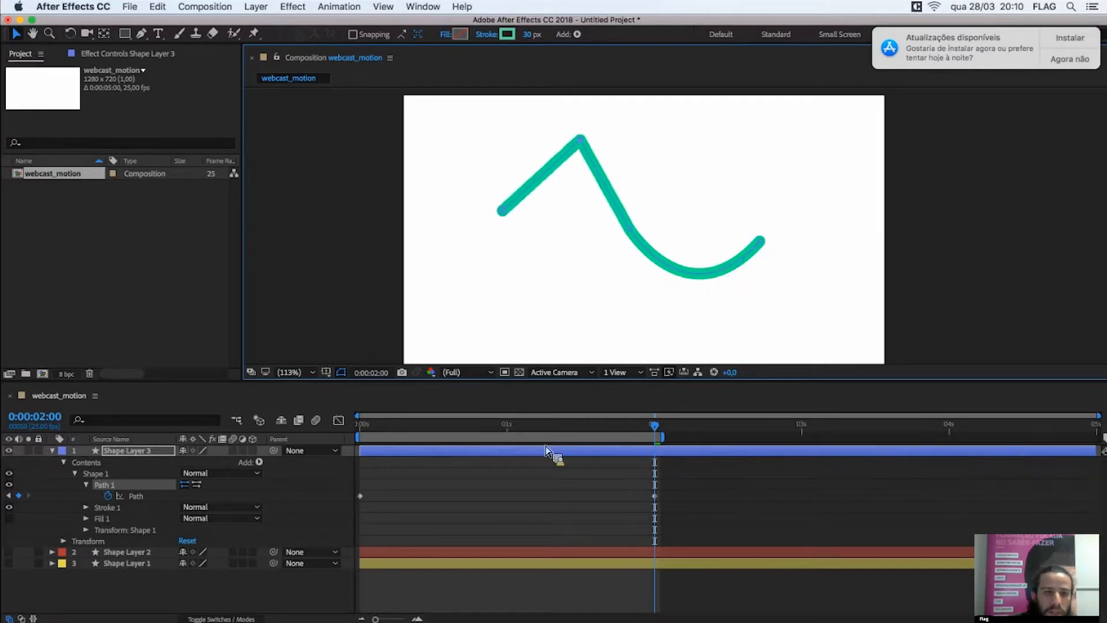
- Deselect the layer, compare the path shapes at 0 and 2 seconds and preview the animation from the first frame
left_click(537, 504)
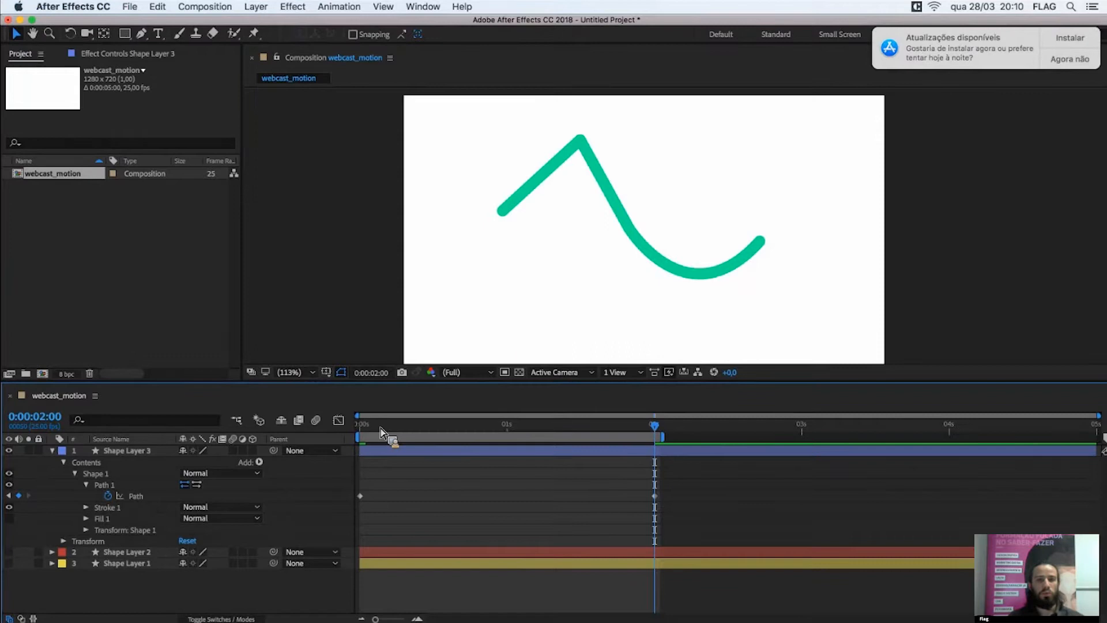
left_click(356, 433)
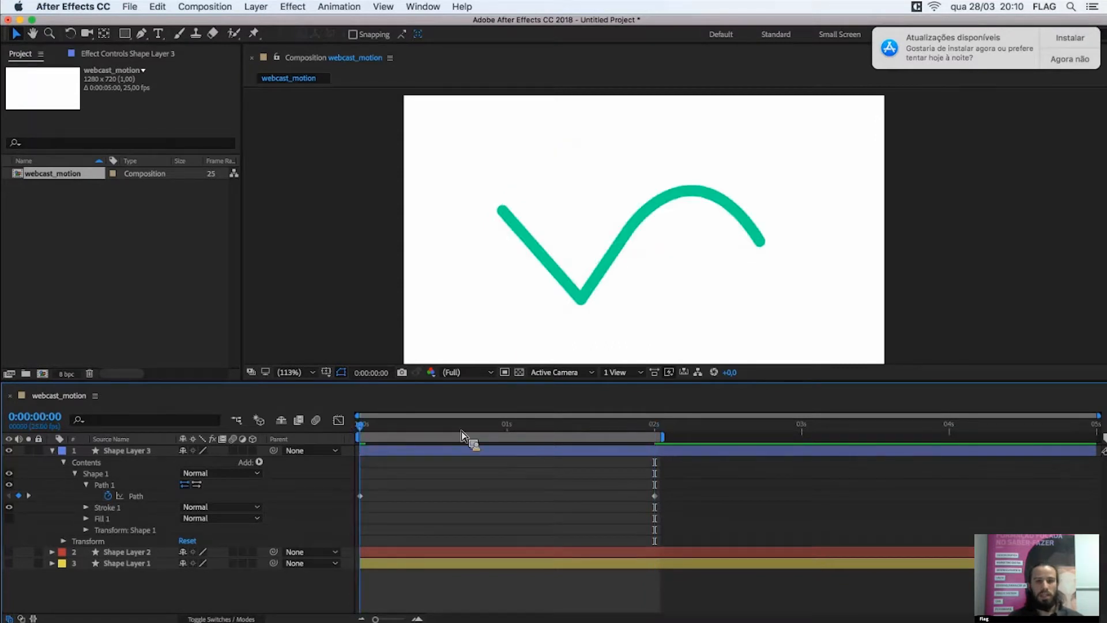
left_click(658, 429)
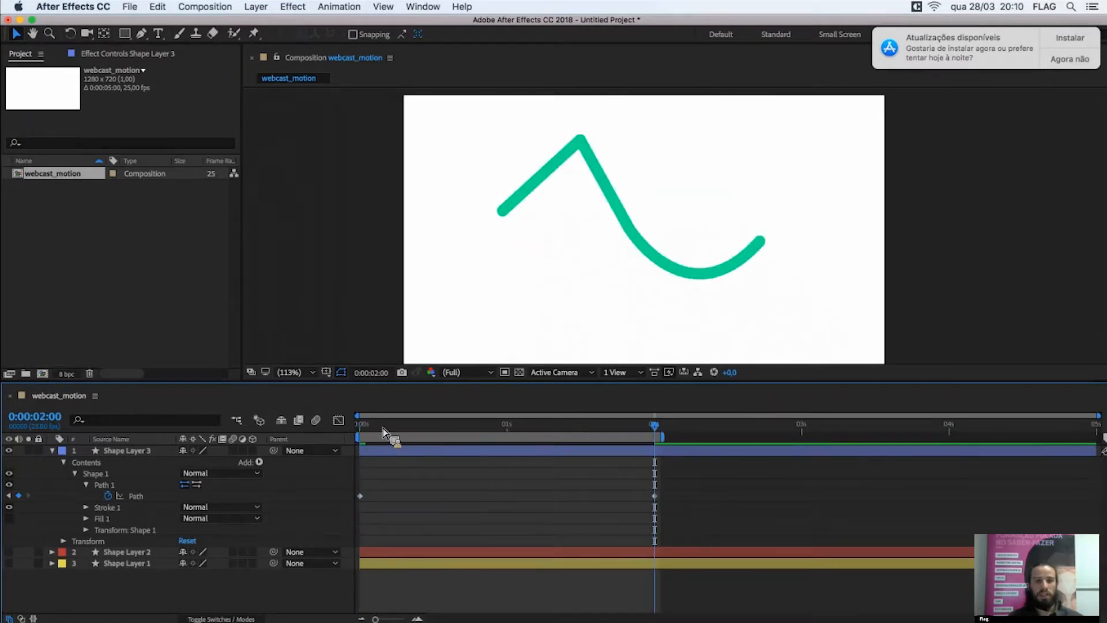
left_click_drag(364, 430, 323, 481)
key("space")
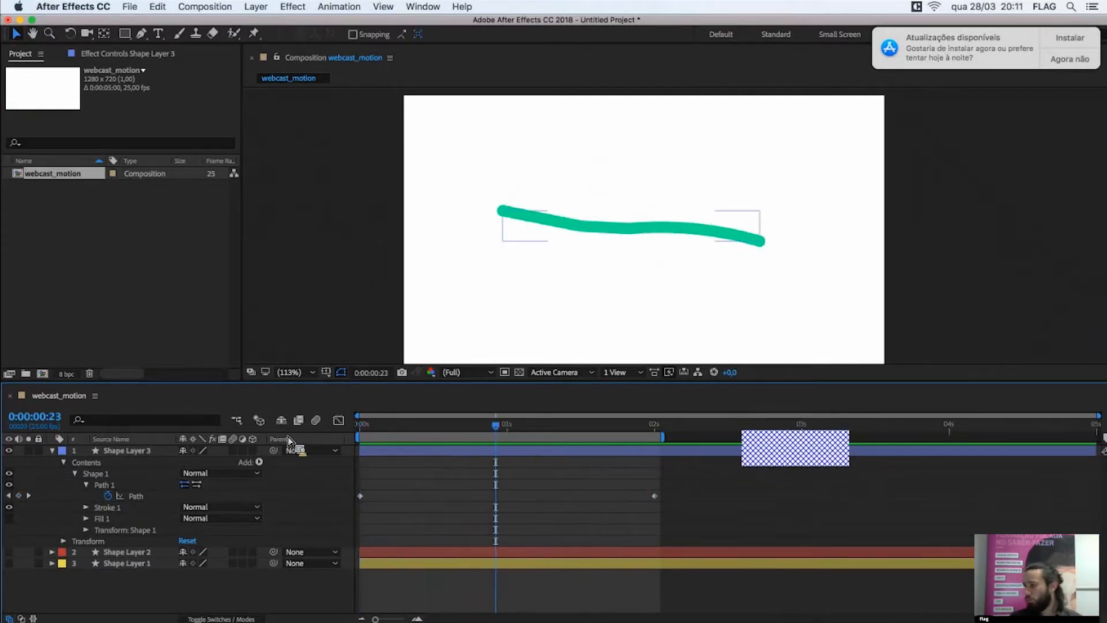
key("space")
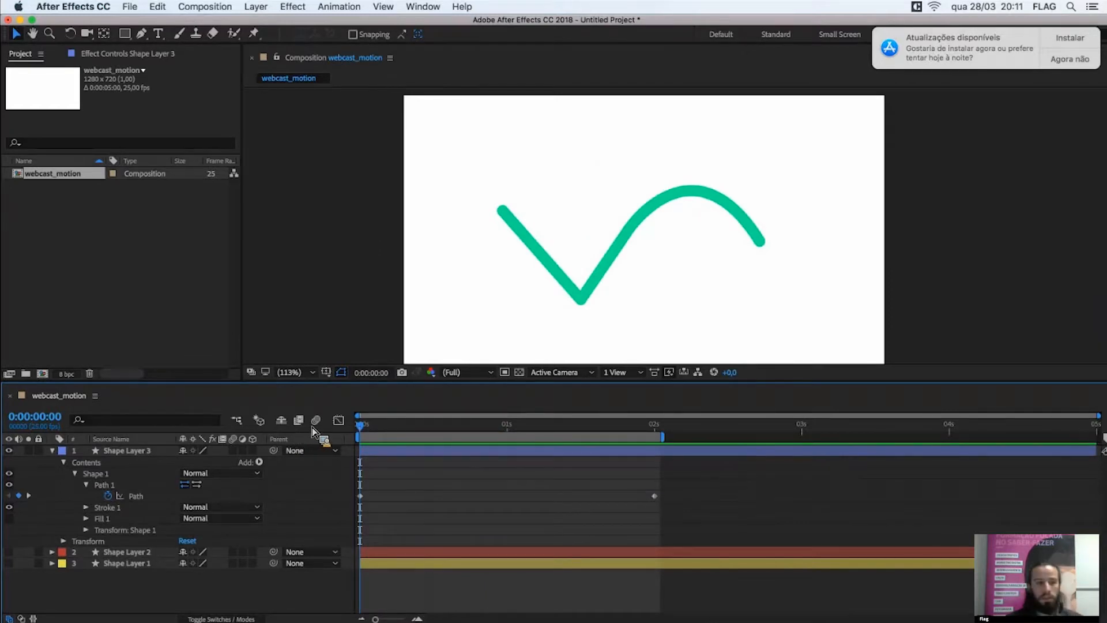
- Select Shape Layer 3 and set its fill type to None in the Fill Options
left_click(122, 453)
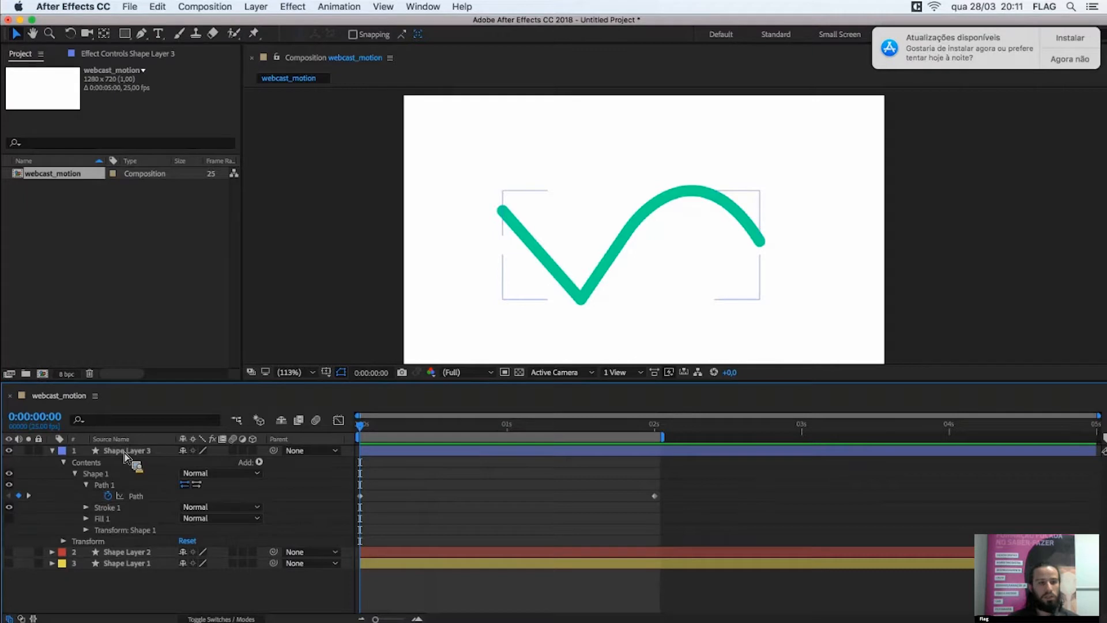
left_click(126, 452)
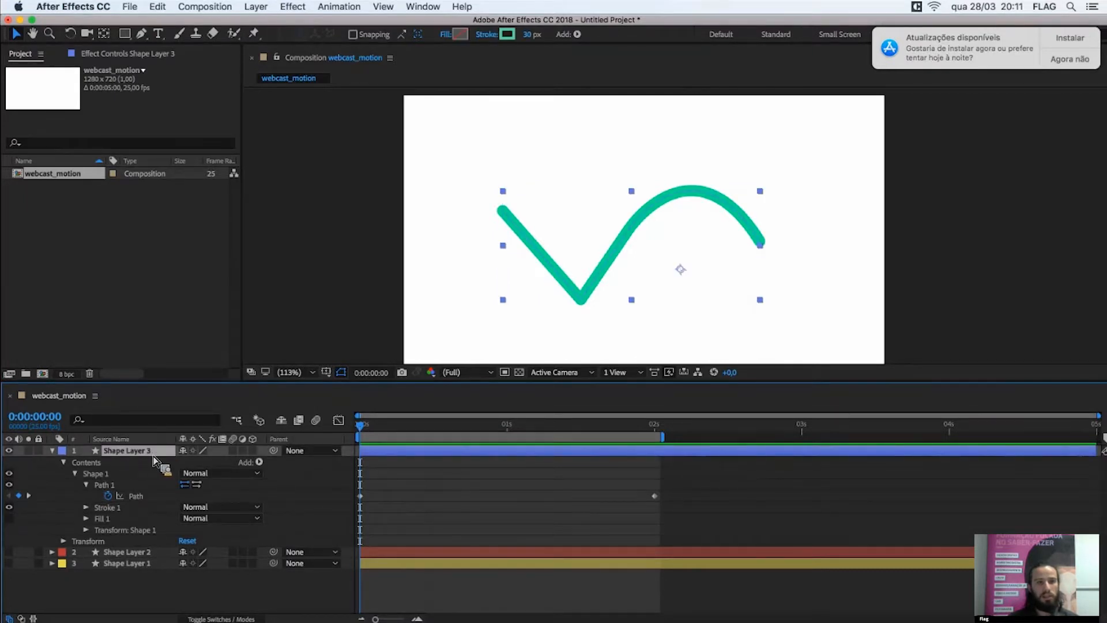
left_click(447, 34)
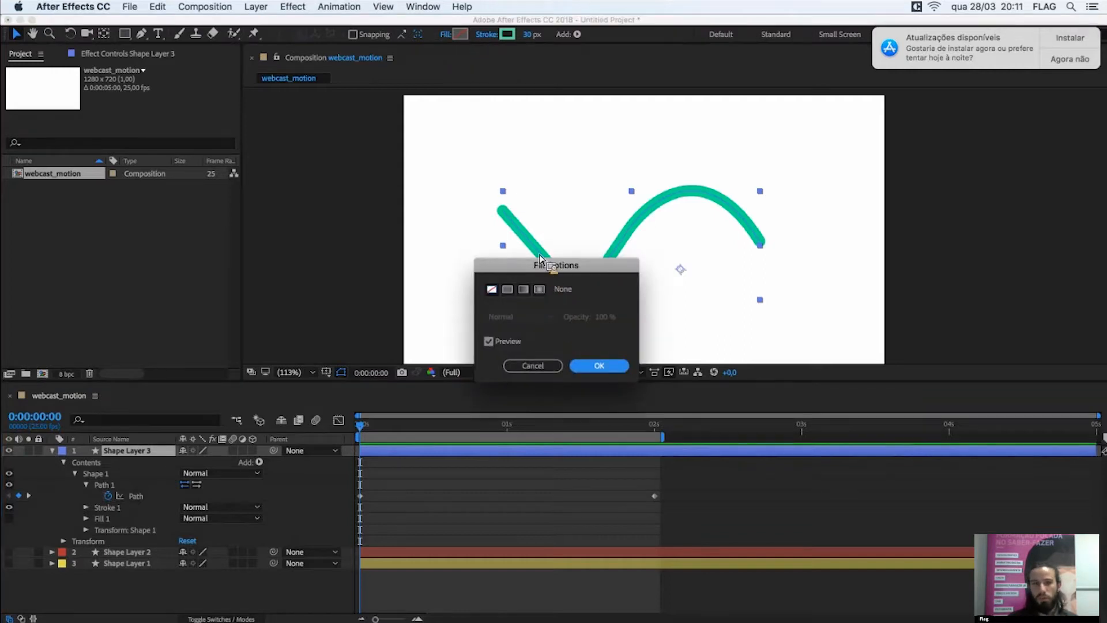
left_click_drag(540, 255, 538, 239)
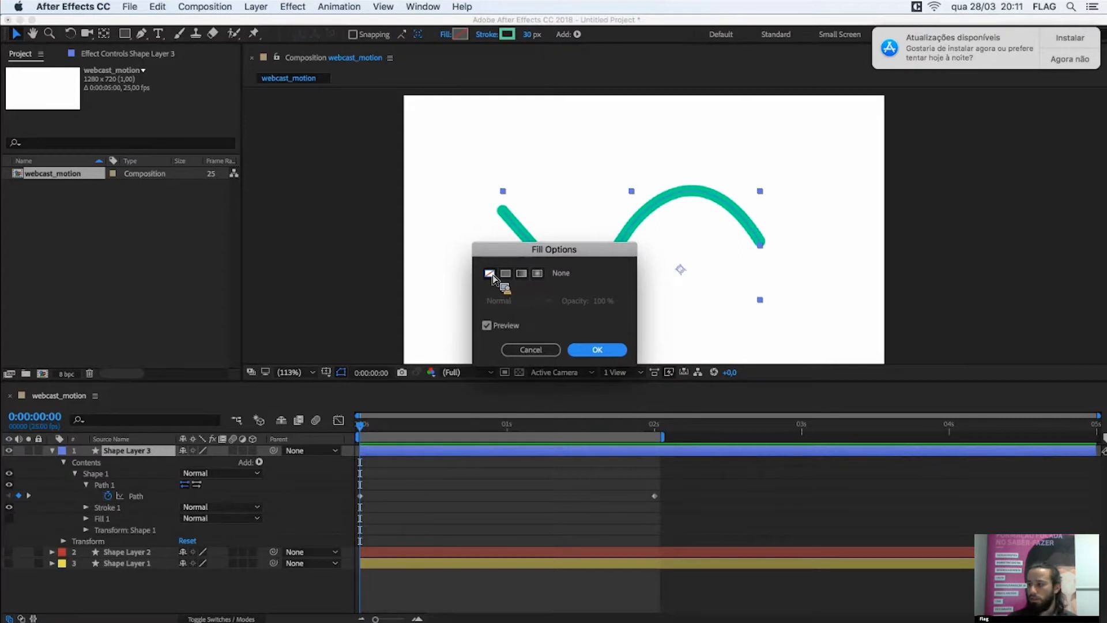
left_click(490, 273)
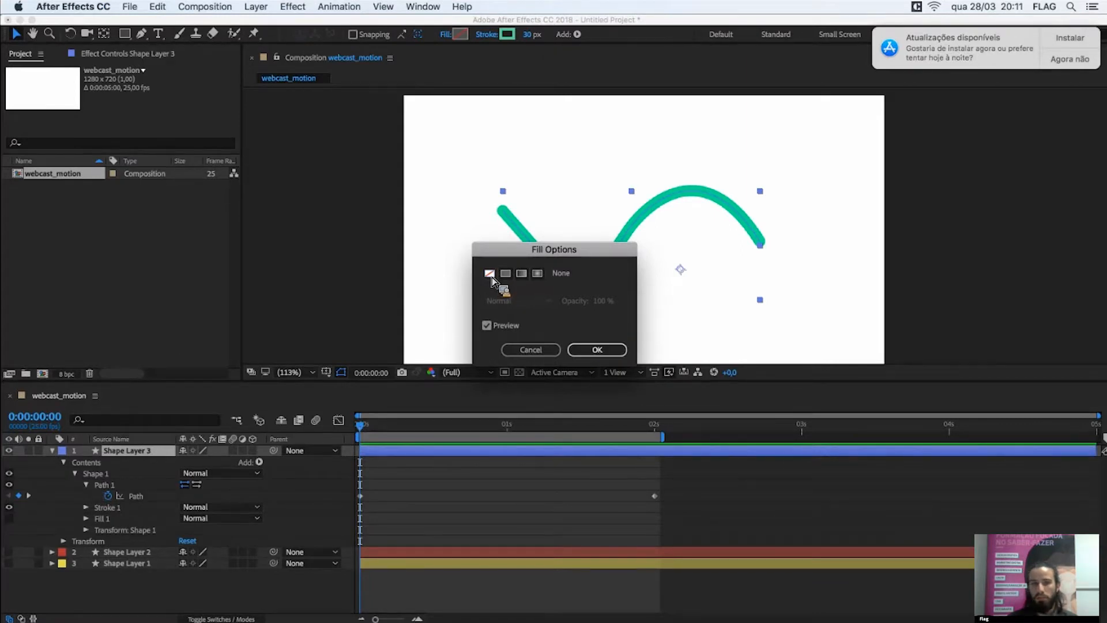
left_click(581, 353)
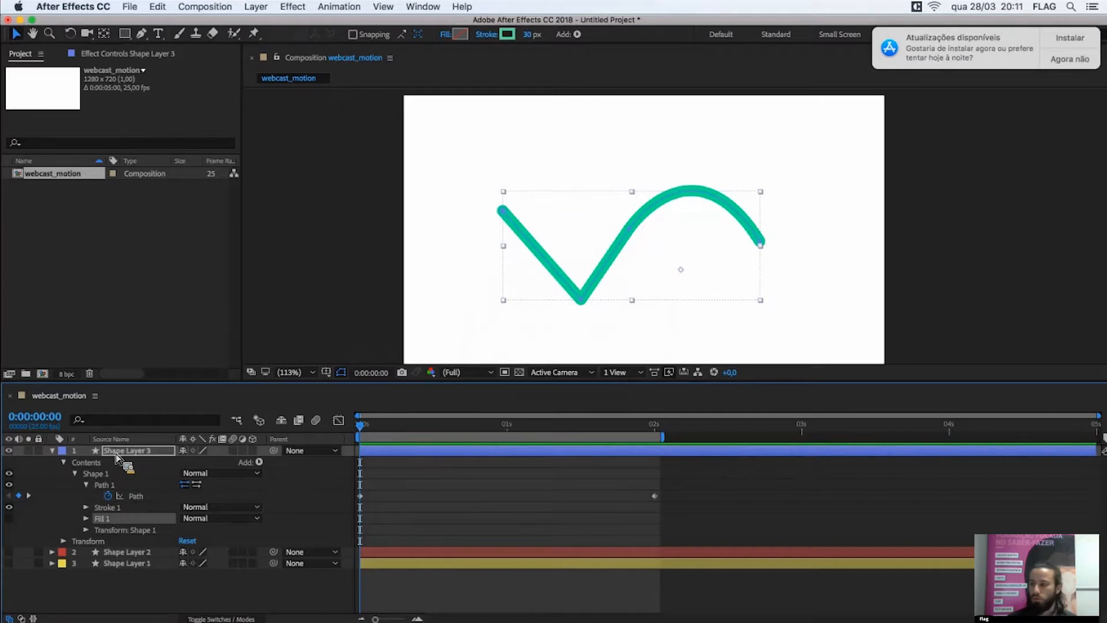
- Collapse Path 1, inspect Fill 1's properties and toggle the fill's visibility, leaving it hidden and collapsed
left_click(96, 452)
mouse_move(87, 519)
left_mouse_down()
mouse_move(94, 491)
mouse_move(101, 511)
mouse_move(88, 511)
left_mouse_up()
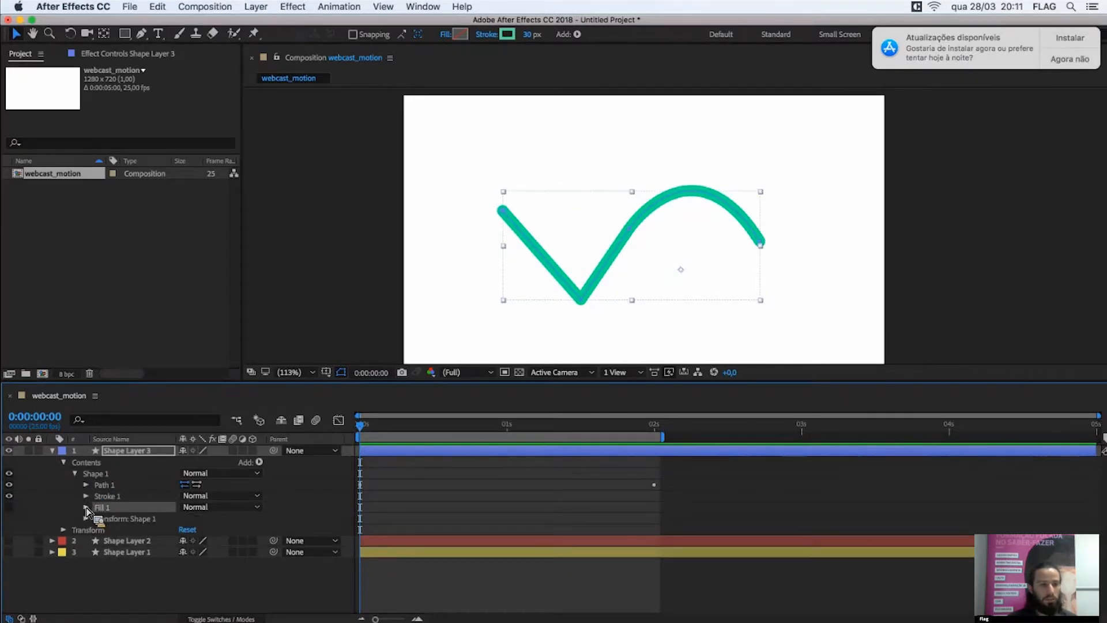
left_click(9, 507)
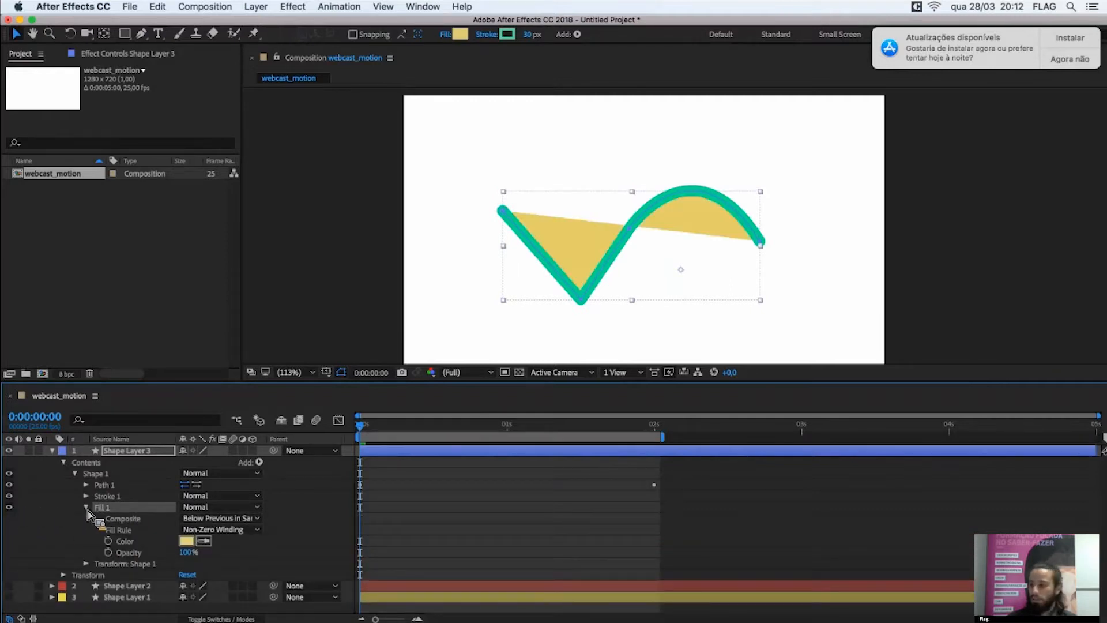
left_click(10, 507)
left_click(10, 507)
left_click(10, 507)
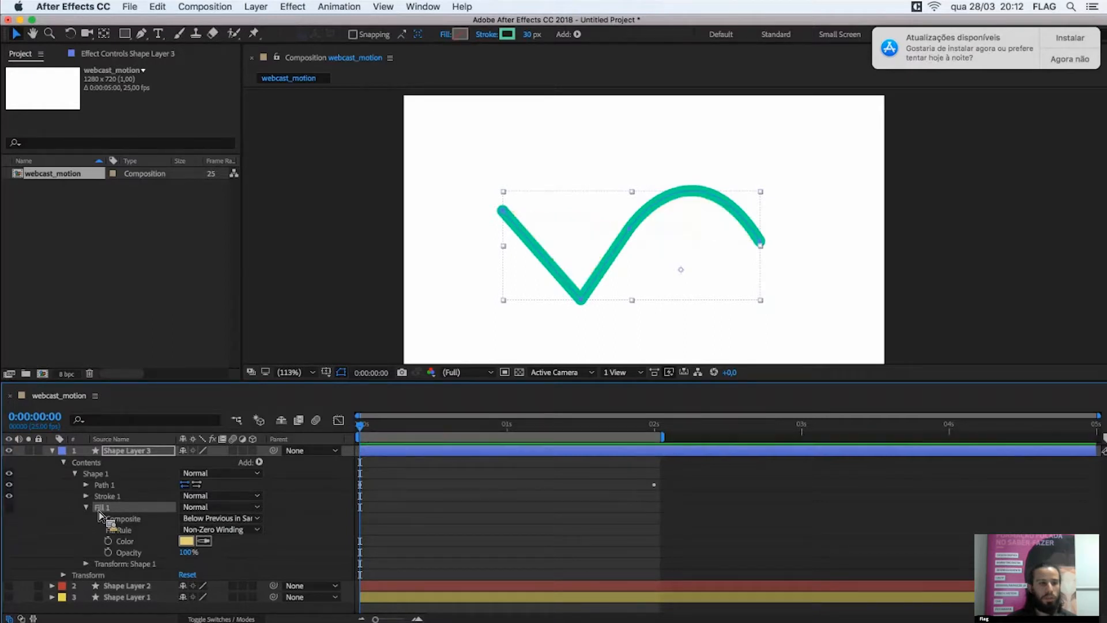
left_click(86, 506)
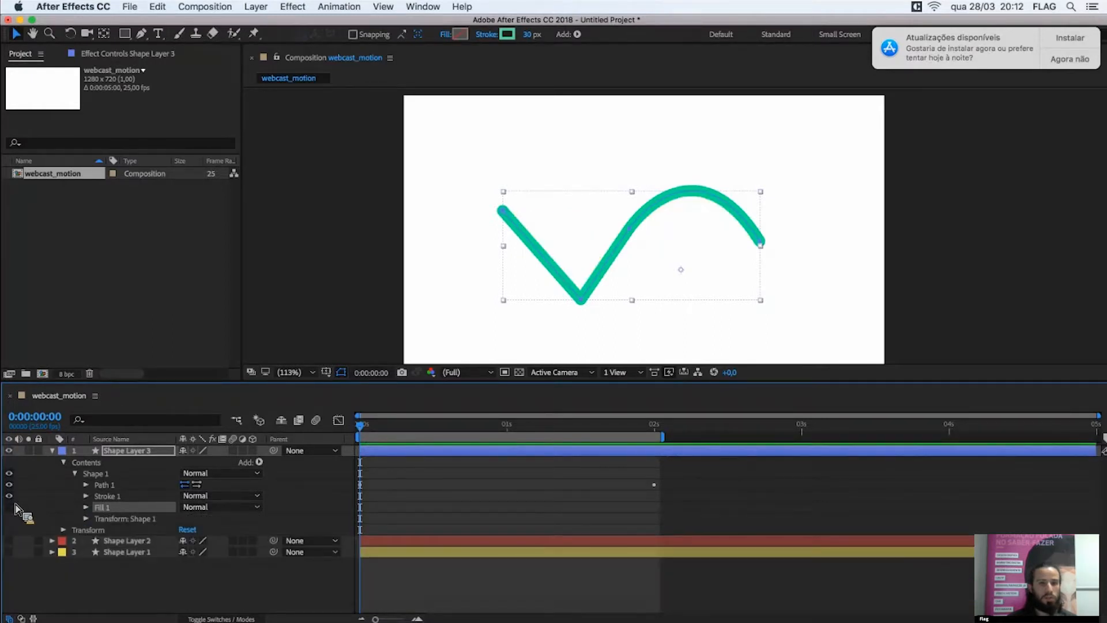
- Compare the shape with Fill 1 and Stroke 1 switched on and off, ending with only the stroke visible
left_click(10, 507)
left_click(9, 495)
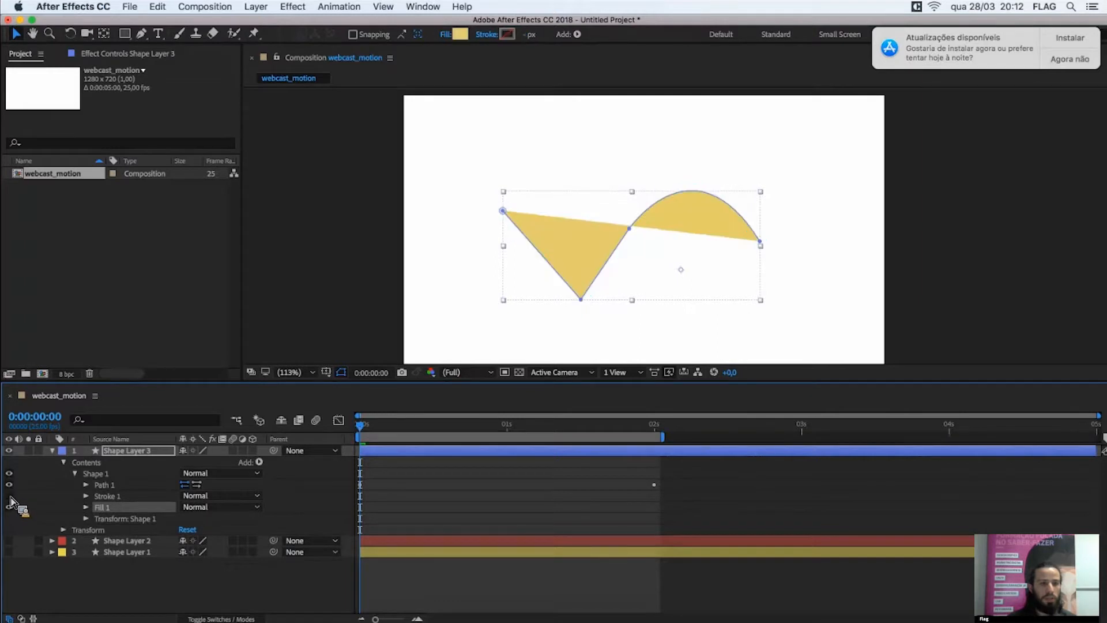
left_click(9, 496)
left_click(10, 507)
left_click(9, 507)
left_click(9, 507)
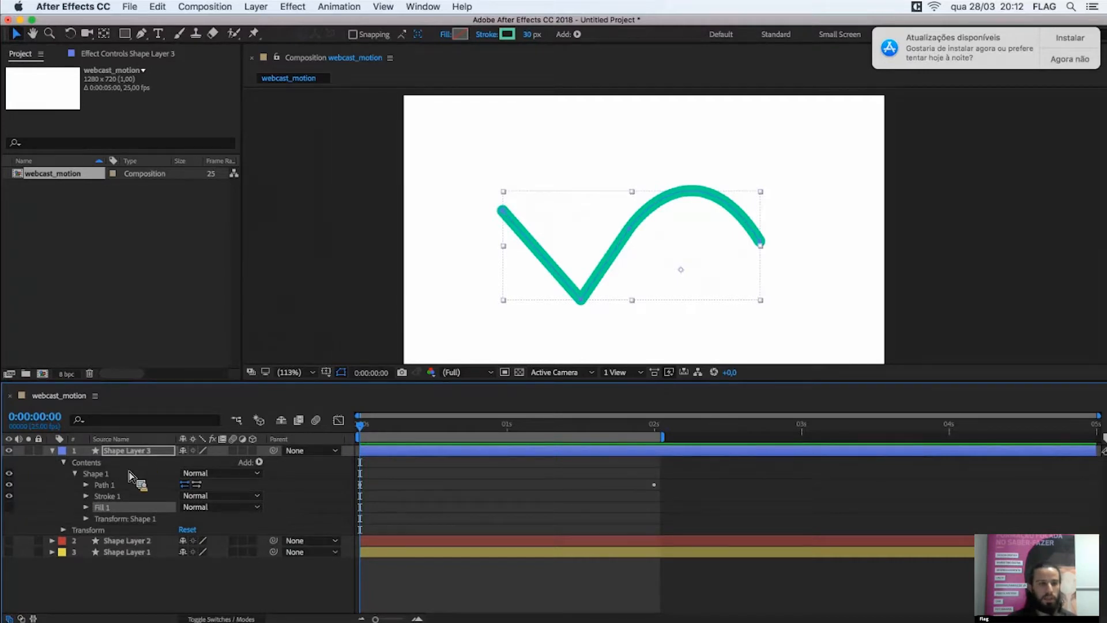
left_click(10, 499)
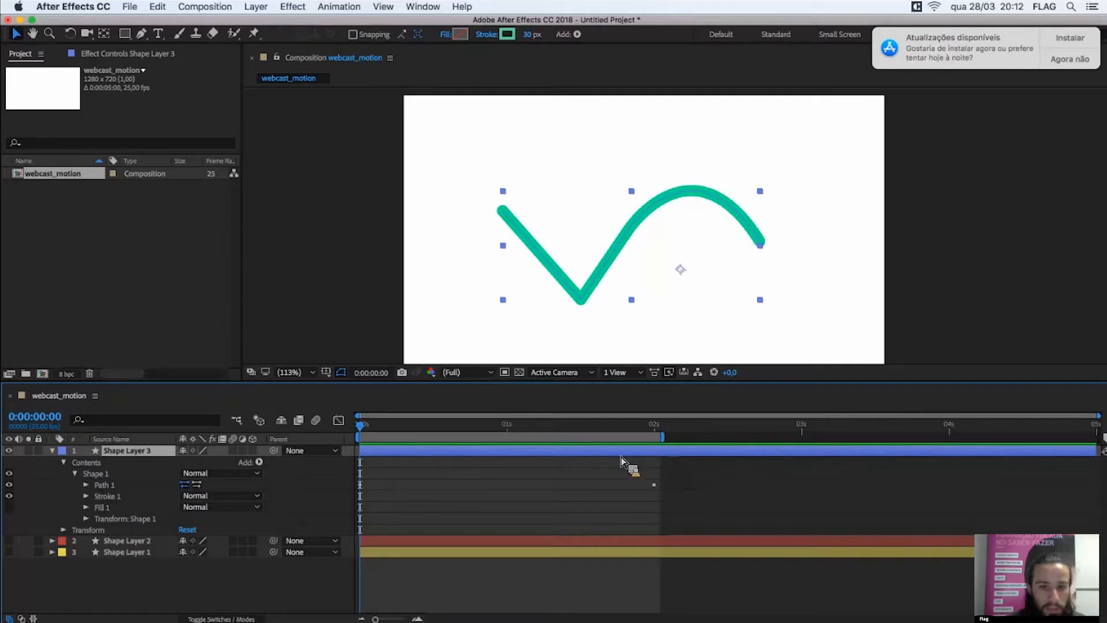
- Show only Shape Layer 3's keyframed properties and select both Path keyframes
key("u")
left_click_drag(331, 496, 393, 489)
left_click(378, 464)
left_click(360, 461)
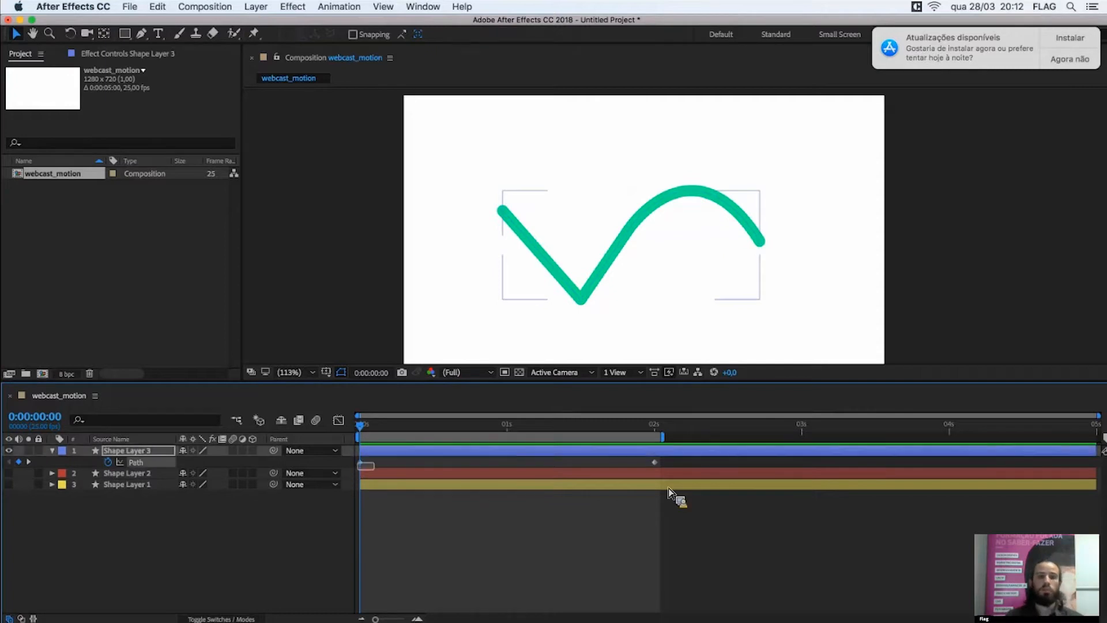
mouse_move(320, 494)
left_mouse_down()
mouse_move(724, 445)
mouse_move(732, 455)
mouse_move(344, 522)
left_mouse_up()
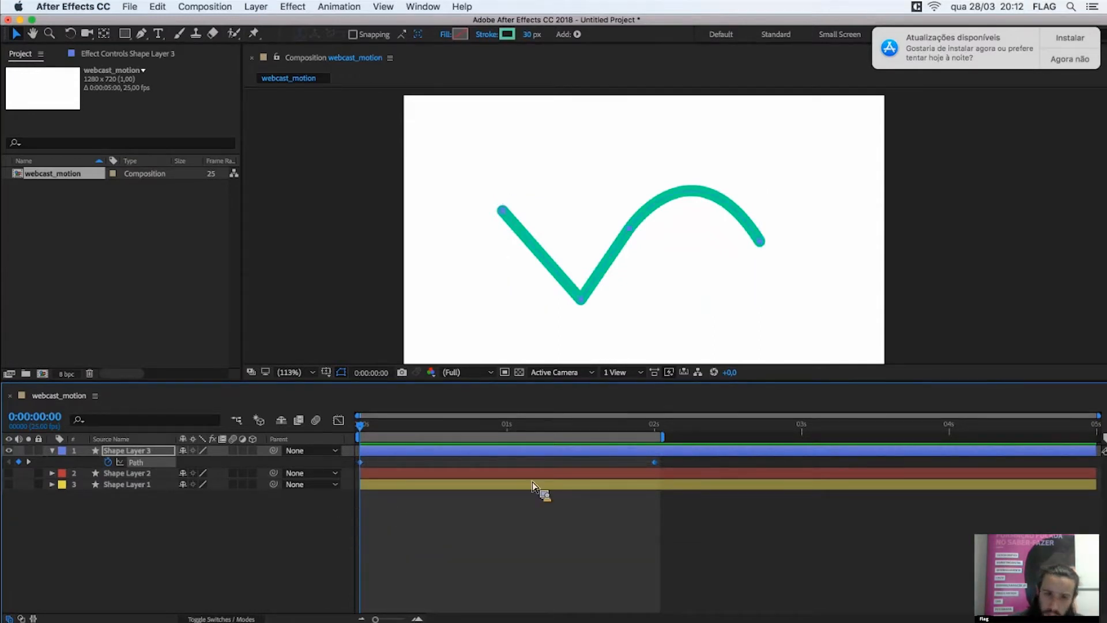
- Select both Path keyframes again, clear the selection and preview the path animation from the first frame
left_click_drag(672, 460, 358, 476)
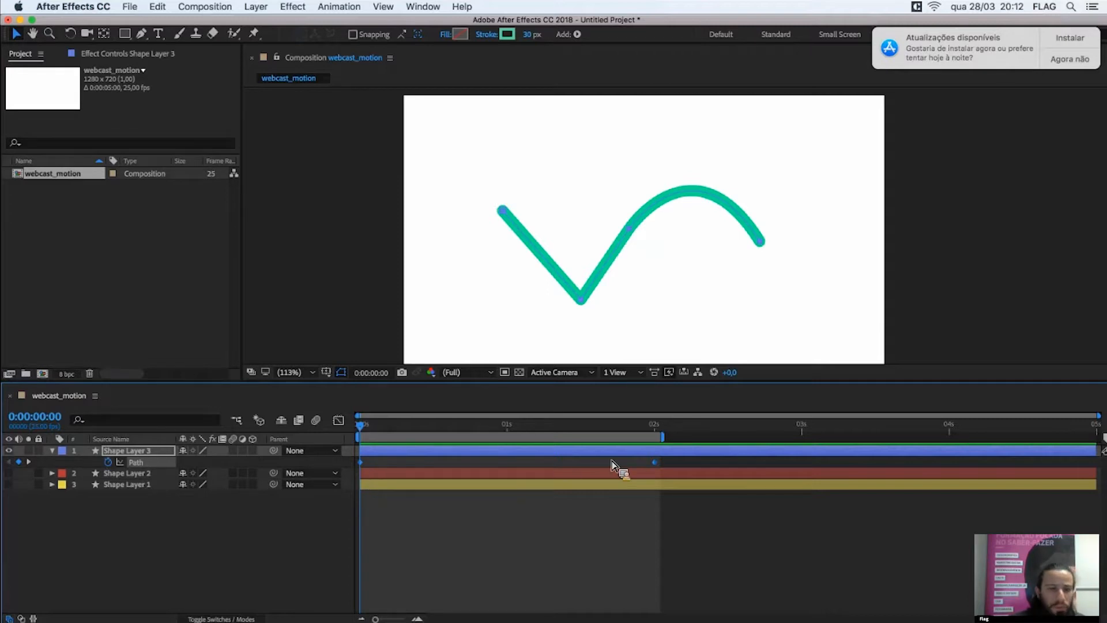
left_click_drag(662, 460, 342, 508)
left_click_drag(274, 453, 160, 535)
left_click(168, 528)
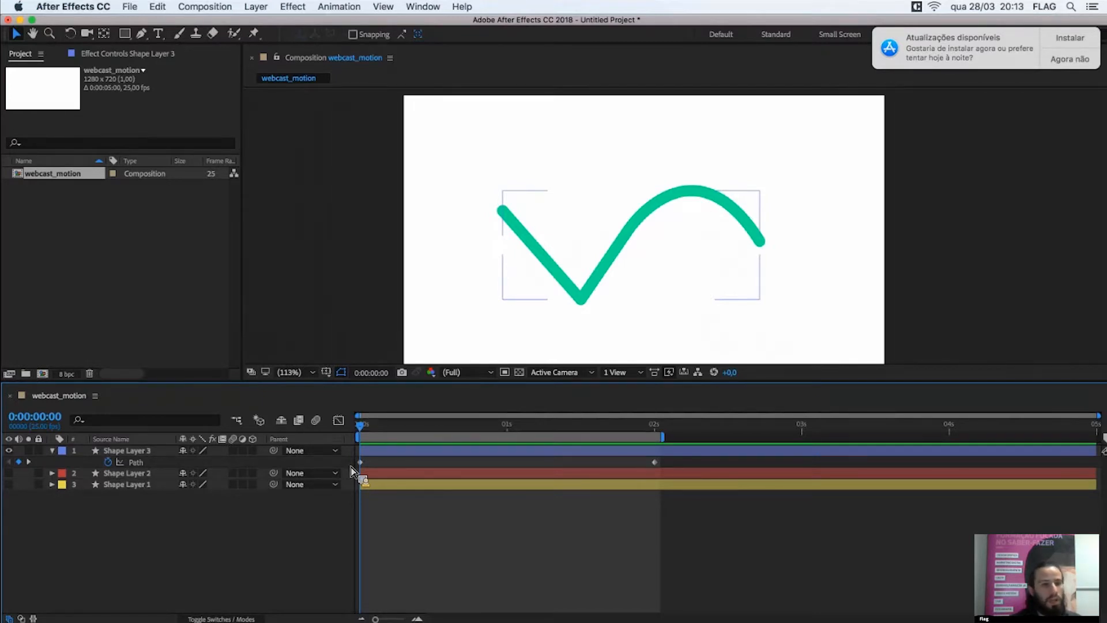
left_click_drag(351, 471, 343, 469)
left_click_drag(672, 458, 153, 545)
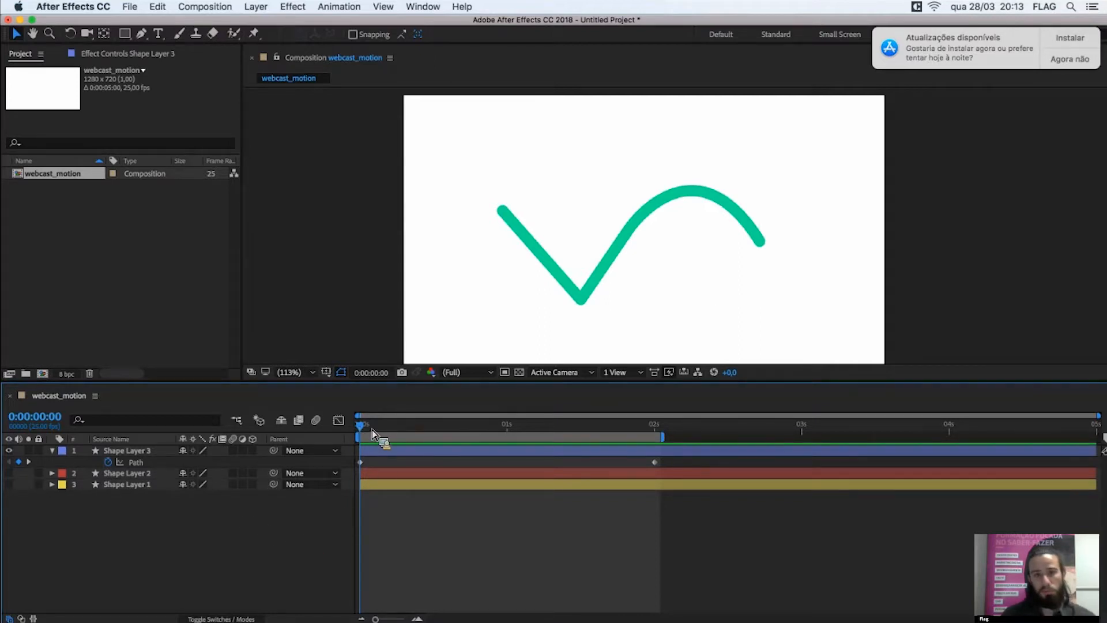
key("space")
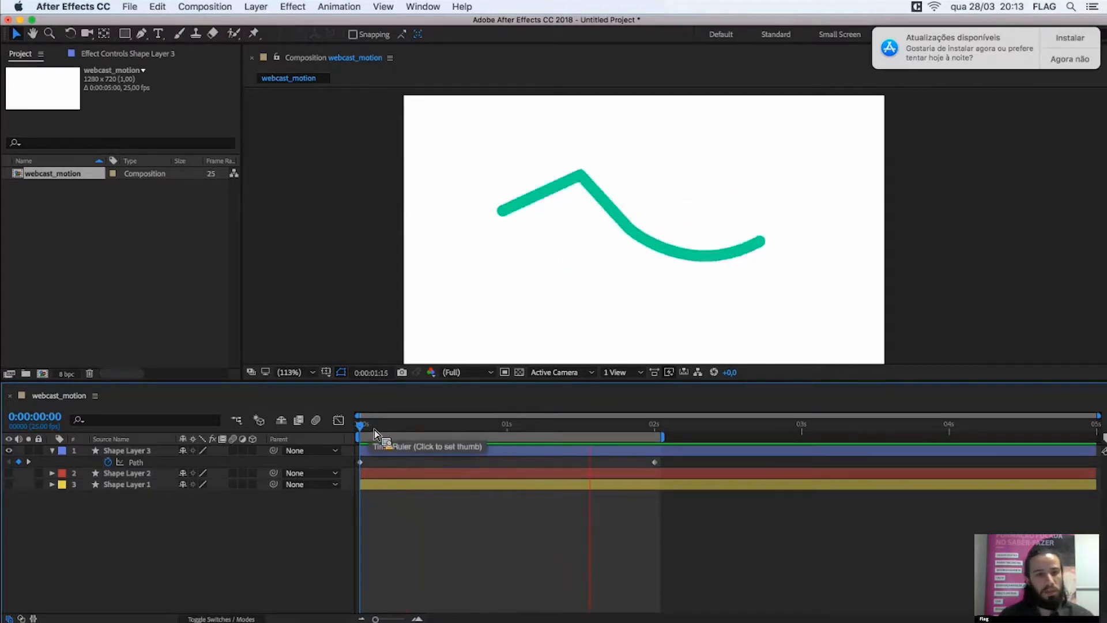
key("space")
- At the 2-second Path keyframe, move the start point inward below the peak and the middle point outward past it
left_click(360, 462)
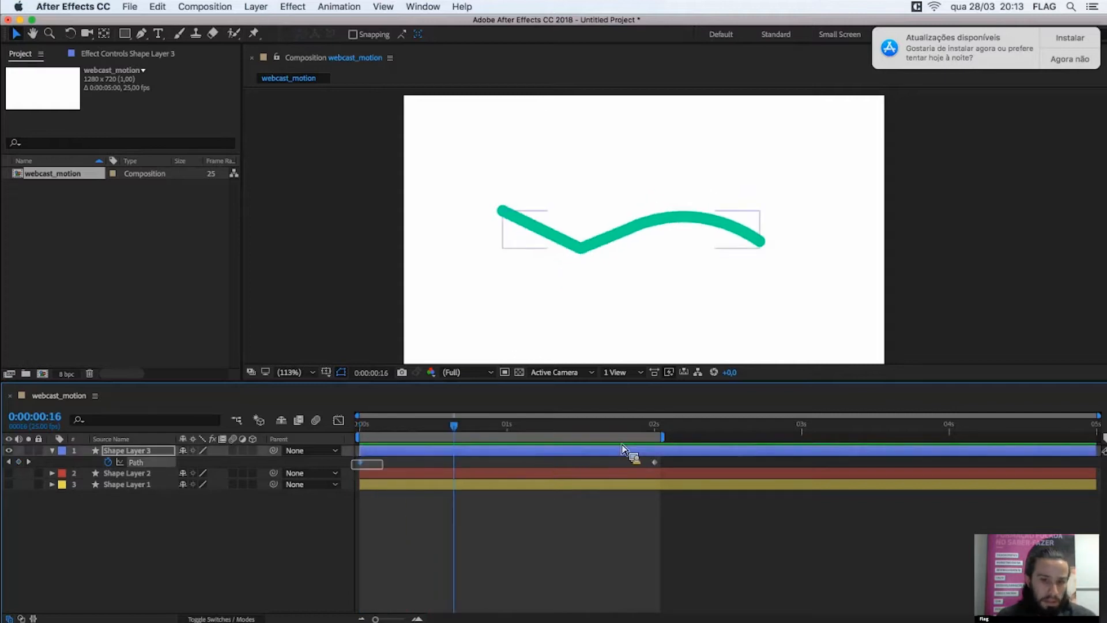
left_click(654, 461)
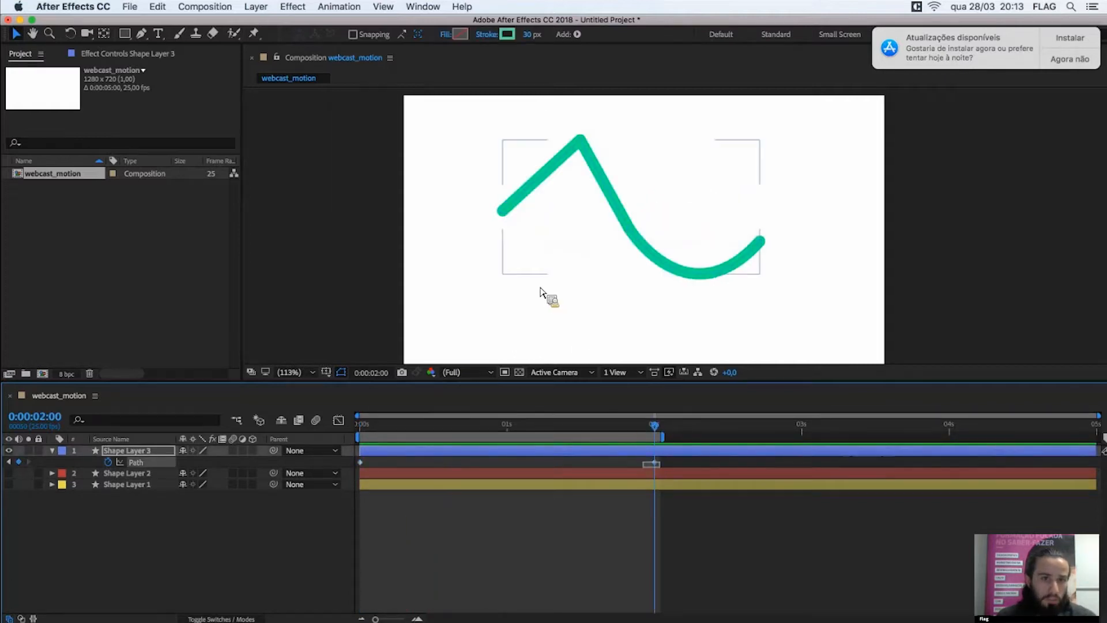
left_click_drag(502, 215, 559, 226)
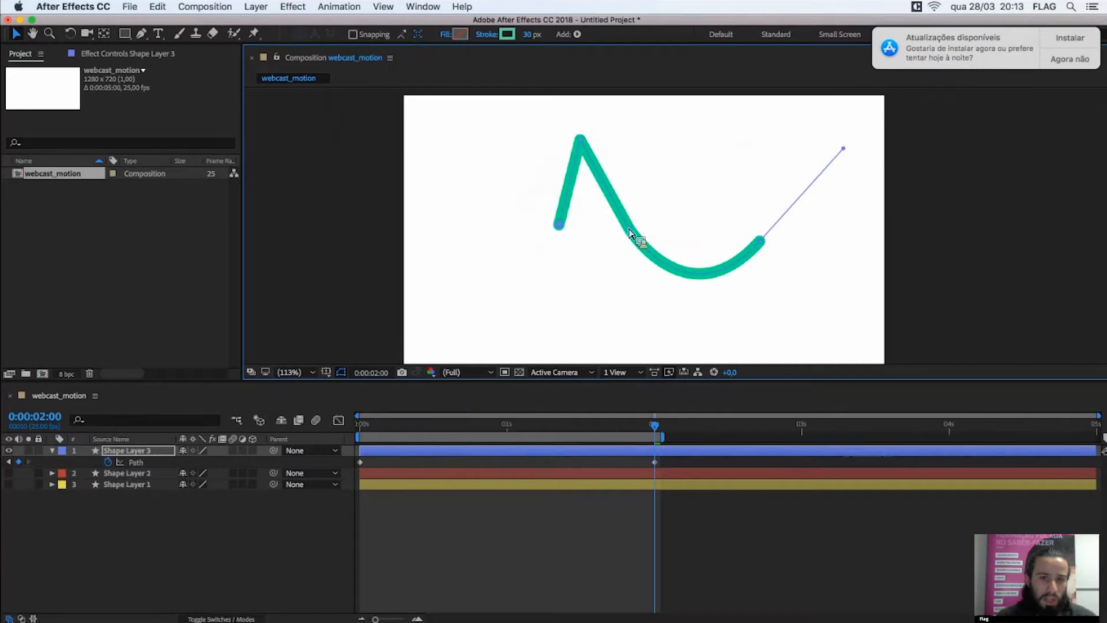
left_click_drag(628, 228, 512, 227)
- Move the path's end point inward and up, steepen its curve handle and preview the reshaped animation
mouse_move(760, 241)
left_mouse_down()
mouse_move(673, 208)
mouse_move(584, 209)
mouse_move(536, 300)
mouse_move(621, 267)
mouse_move(620, 242)
mouse_move(576, 196)
mouse_move(631, 221)
mouse_move(624, 197)
left_mouse_up()
mouse_move(577, 94)
left_mouse_down()
mouse_move(570, 119)
mouse_move(634, 181)
left_mouse_up()
left_click_drag(667, 268, 660, 243)
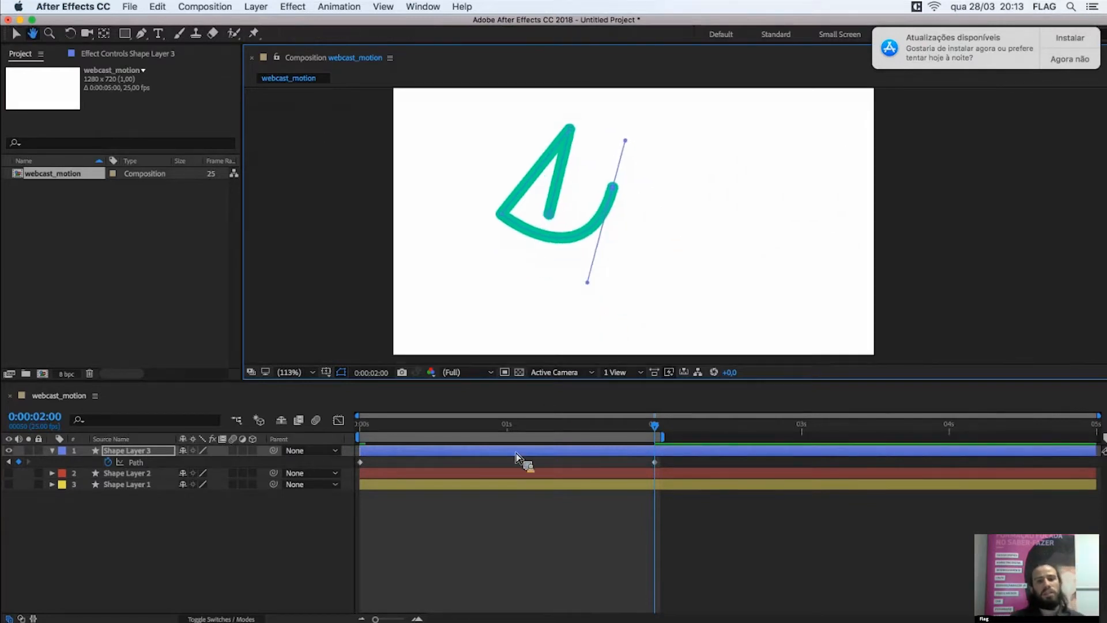
key("space")
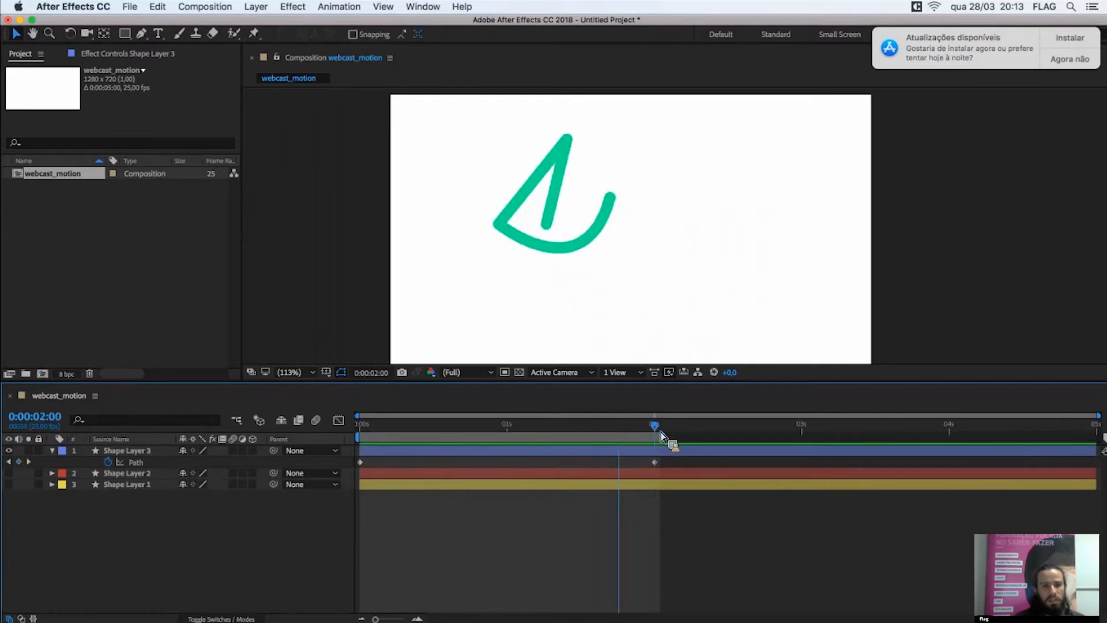
- Stop the preview, return to the first frame and apply Easy Ease to both Path keyframes of Shape Layer 3
key("space")
left_click_drag(434, 434, 352, 434)
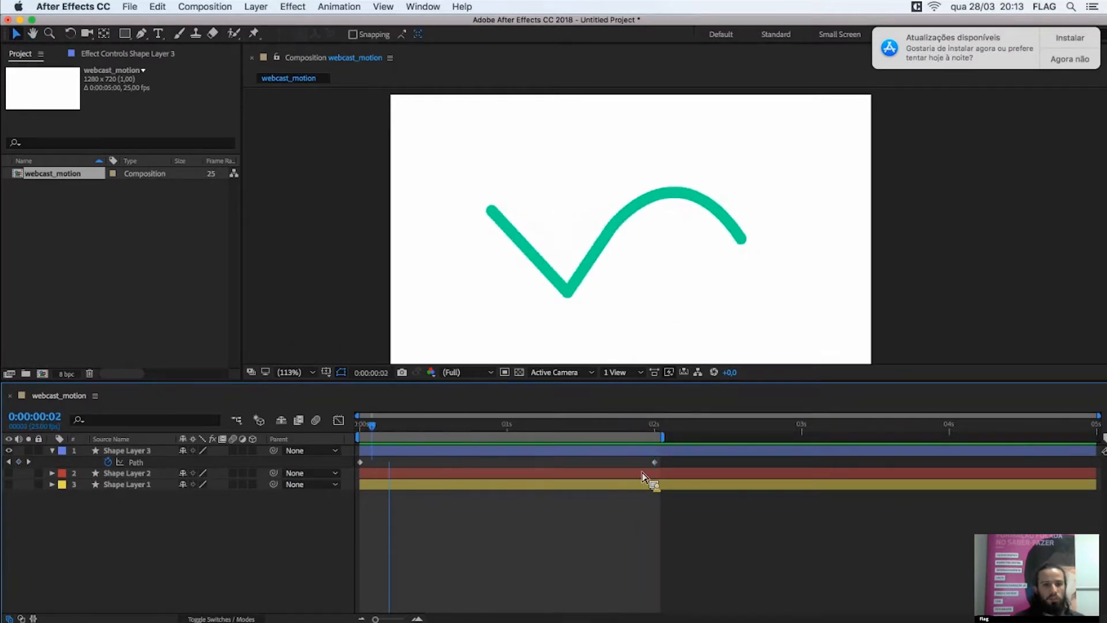
mouse_move(668, 459)
left_mouse_down()
mouse_move(403, 476)
mouse_move(366, 468)
left_mouse_up()
right_click(364, 468)
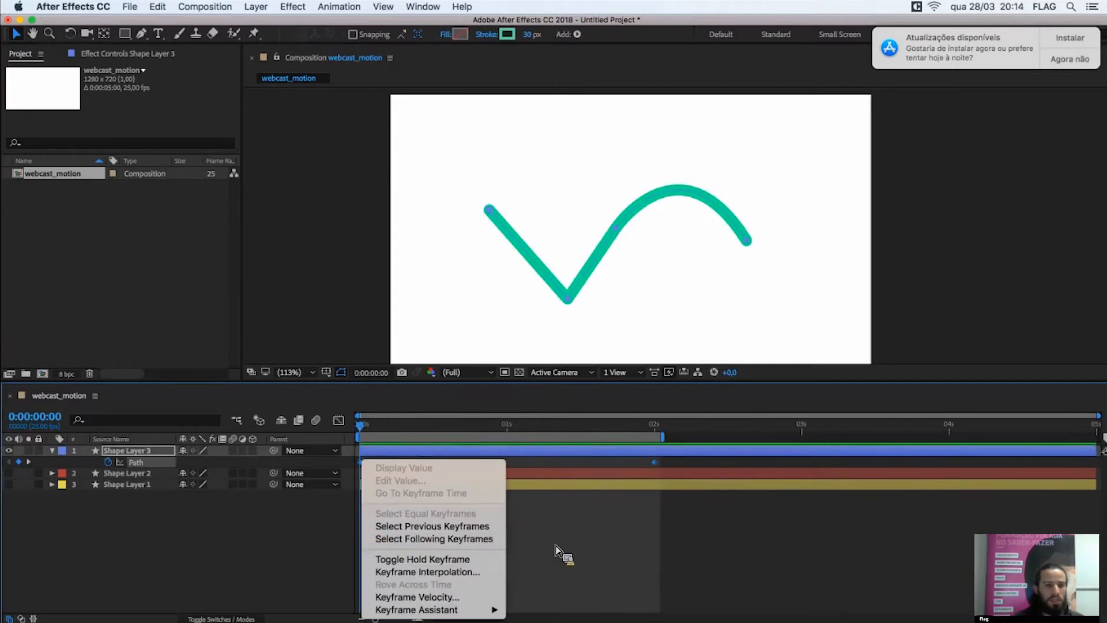
mouse_move(416, 609)
left_click(541, 534)
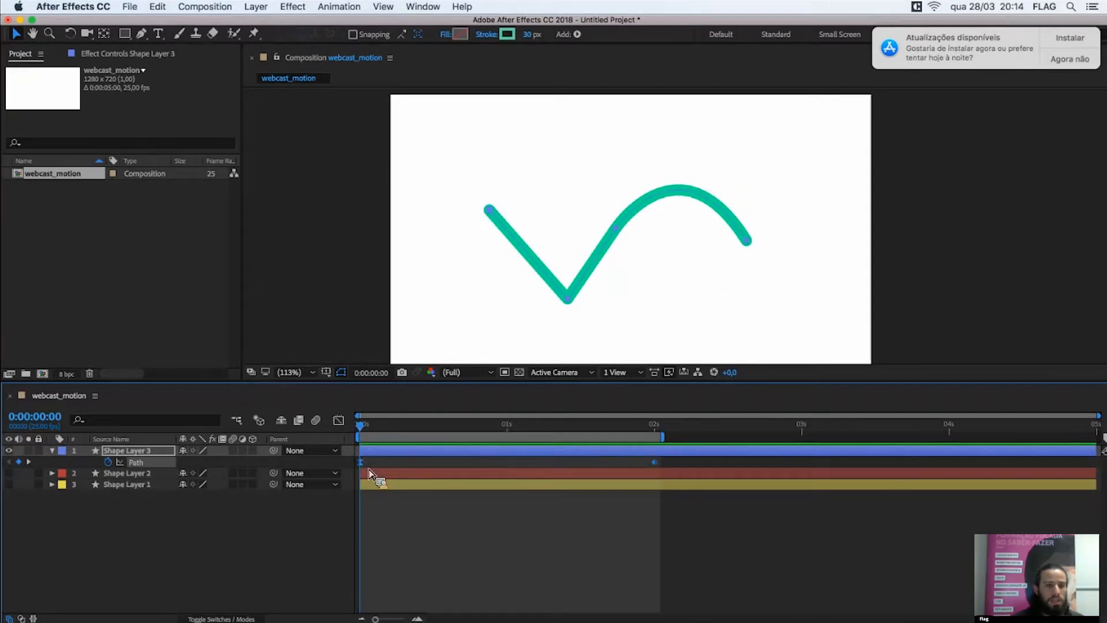
- In the Graph Editor, reshape the Path speed curve to peak early with a long slow finish, and preview it
left_click(338, 420)
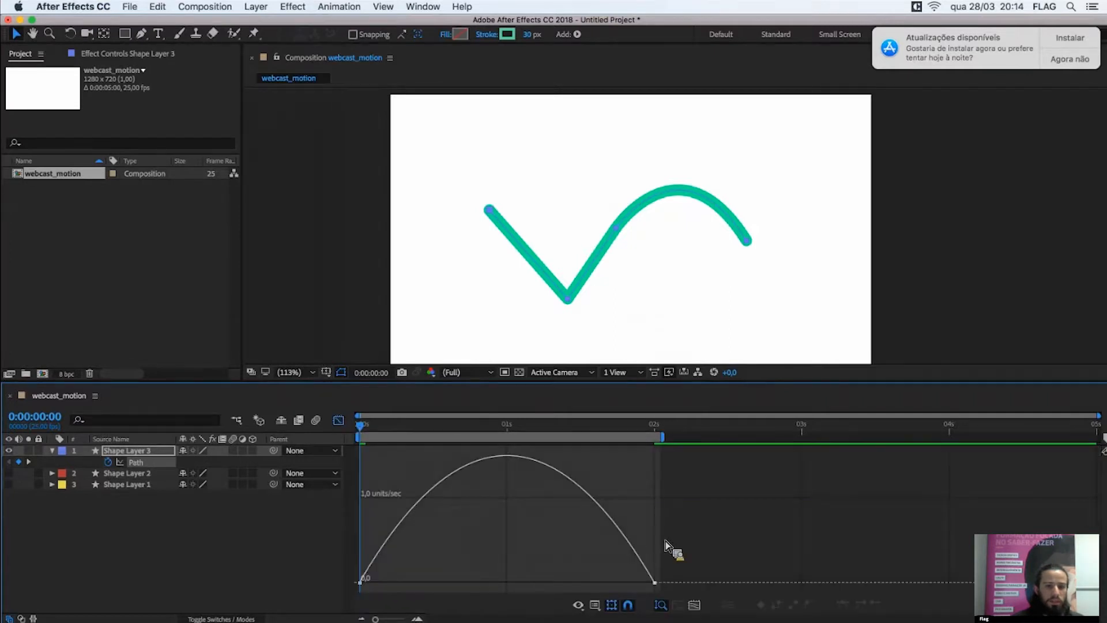
left_click(613, 587)
left_click_drag(607, 585, 534, 582)
left_click_drag(408, 582, 425, 521)
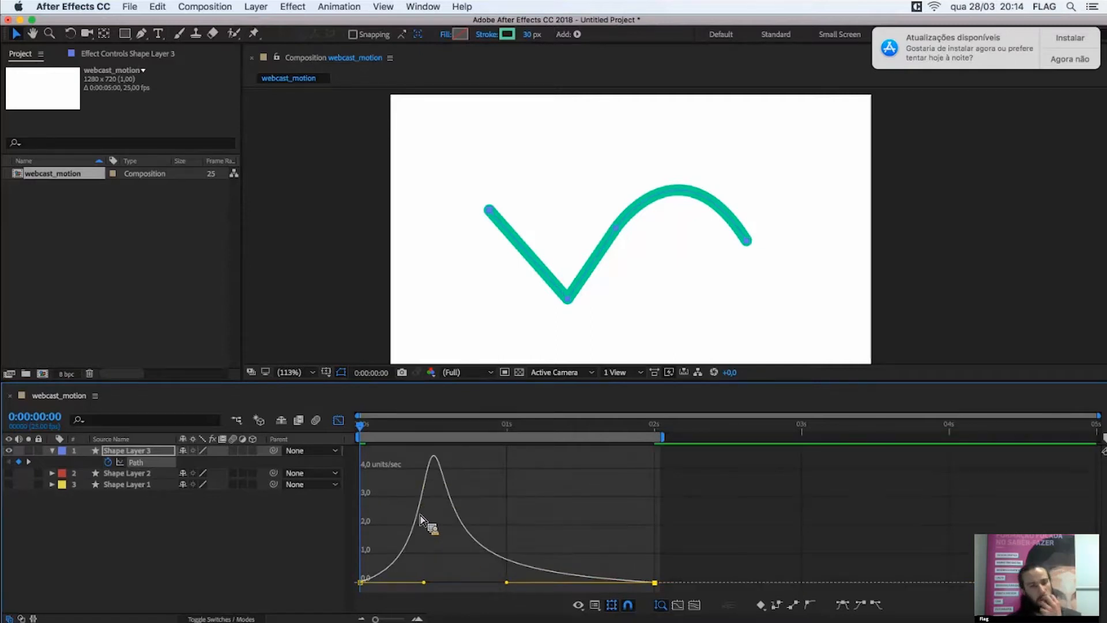
key("space")
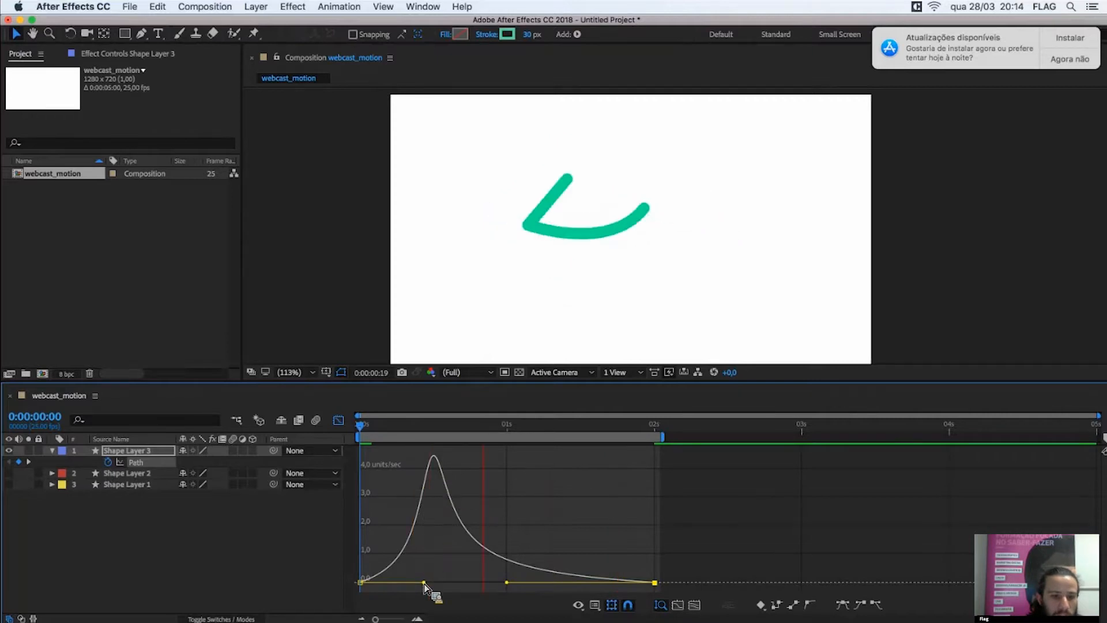
key("space")
- Shorten the first Path keyframe's influence handle for an even earlier speed peak and preview from the first frame
left_click_drag(423, 582, 395, 583)
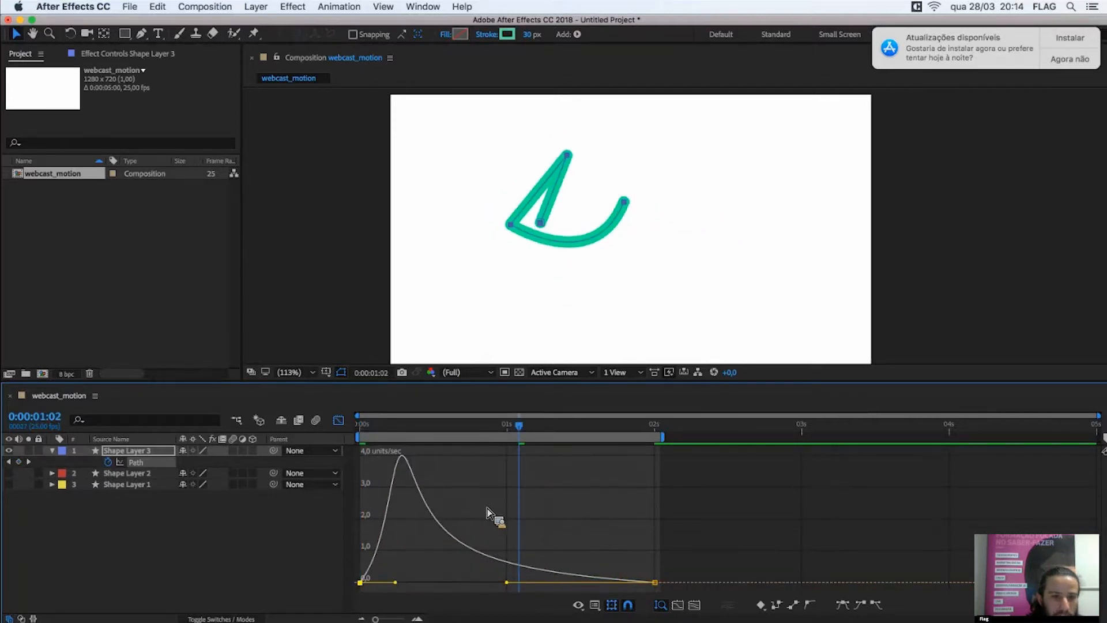
key("Home")
key("space")
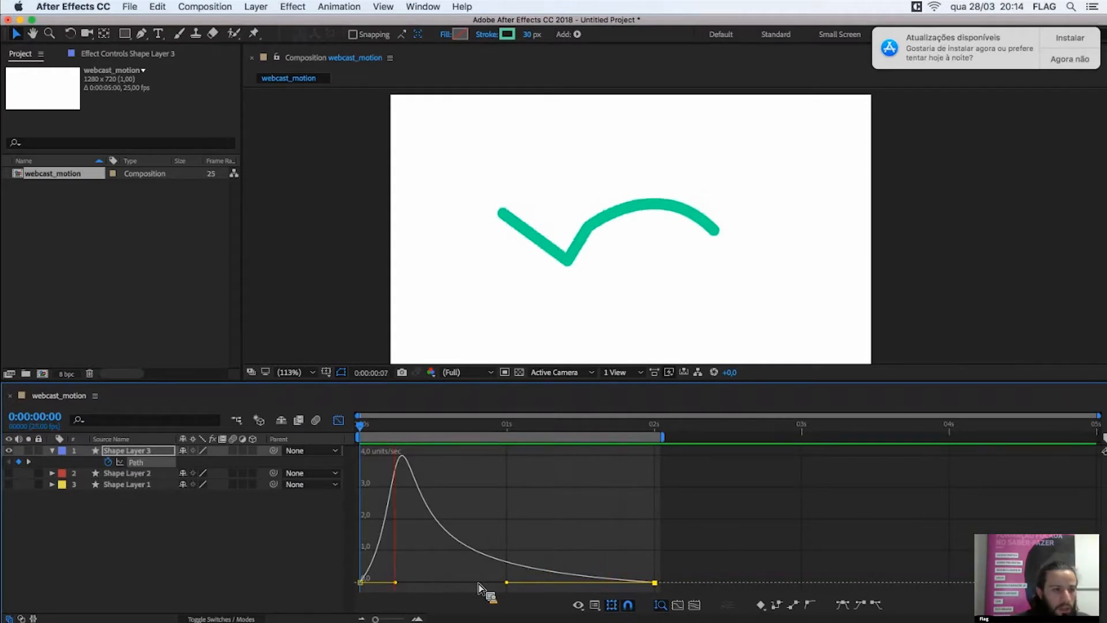
key("space")
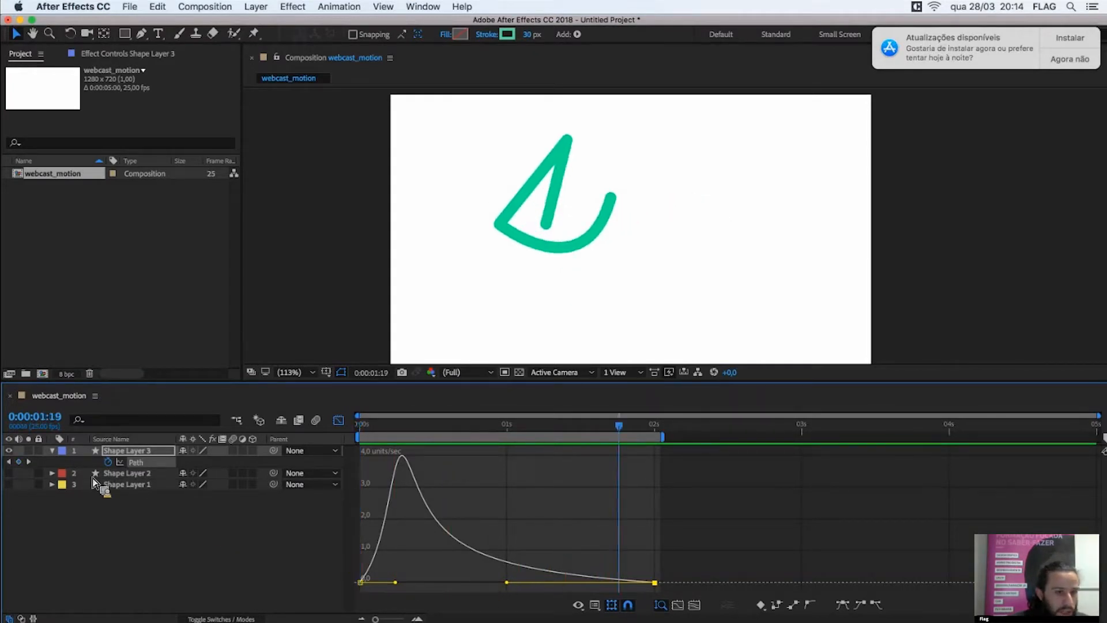
- Close the Graph Editor and expand Shape Layer 3 to its Shape 1 contents, keeping Path 1 collapsed
left_click(126, 450)
left_click(339, 419)
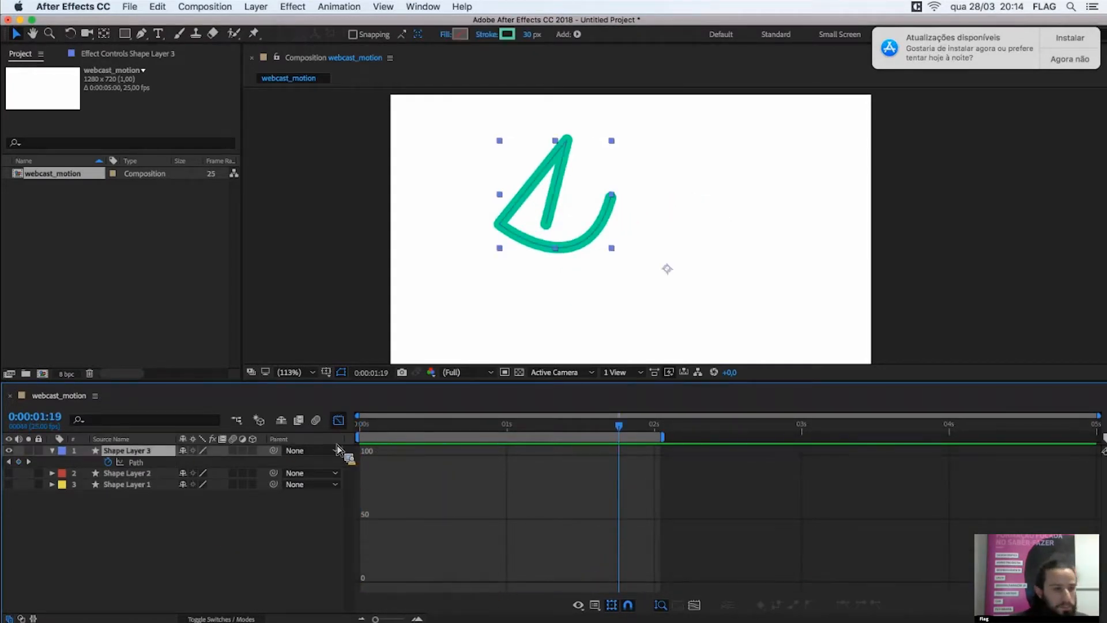
left_click(109, 507)
left_click(52, 450)
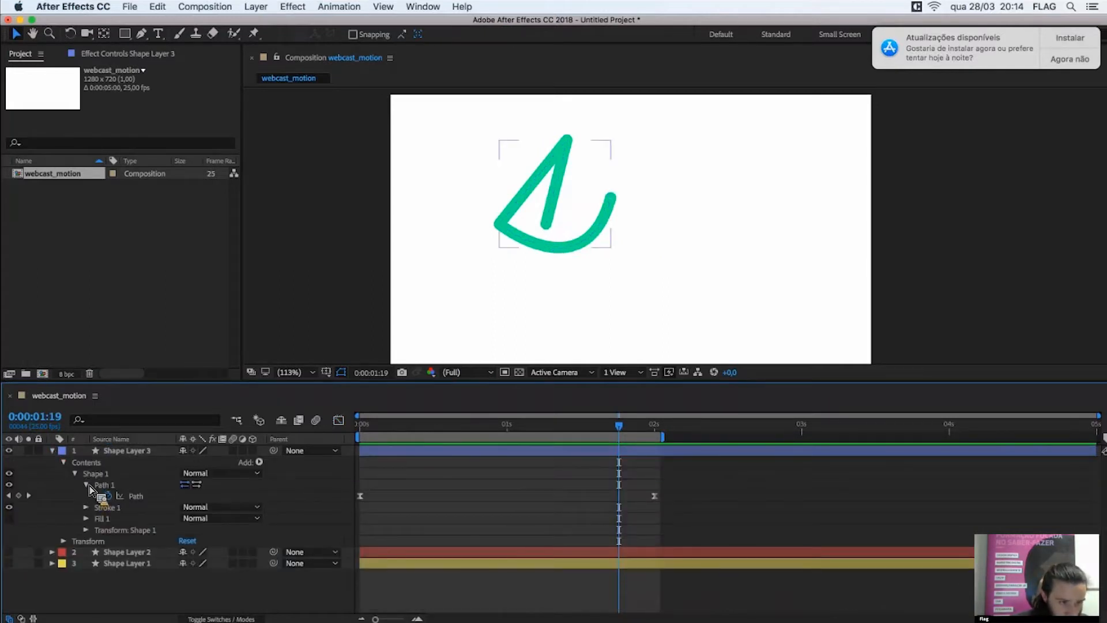
left_click(87, 484)
- Select Shape 1 and review the attributes and path operations that can be added to it
left_click(110, 475)
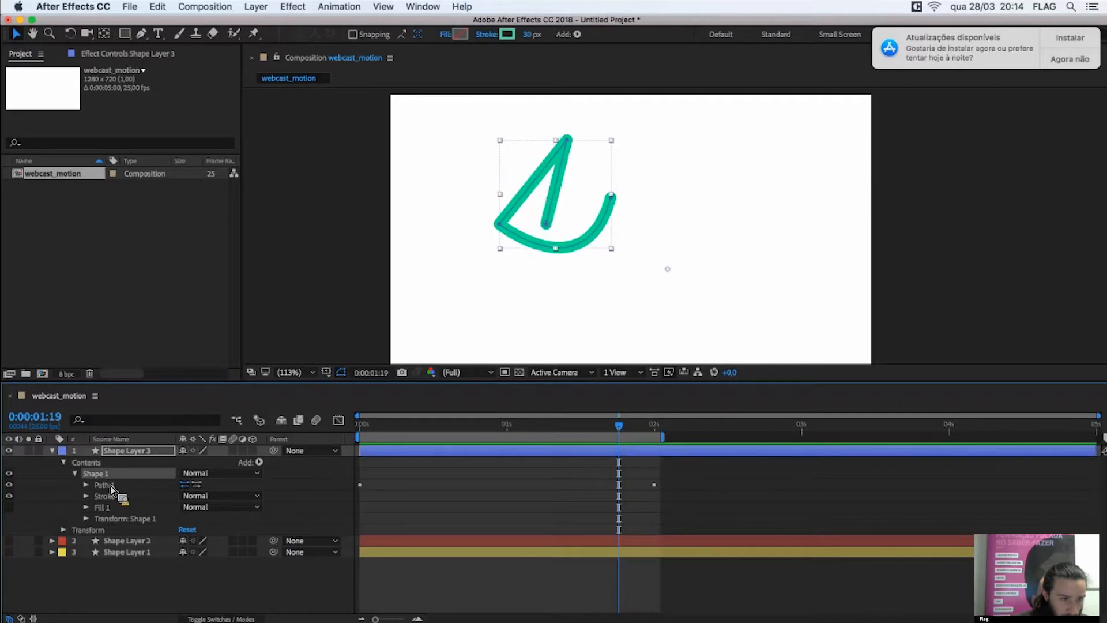
left_click(112, 485)
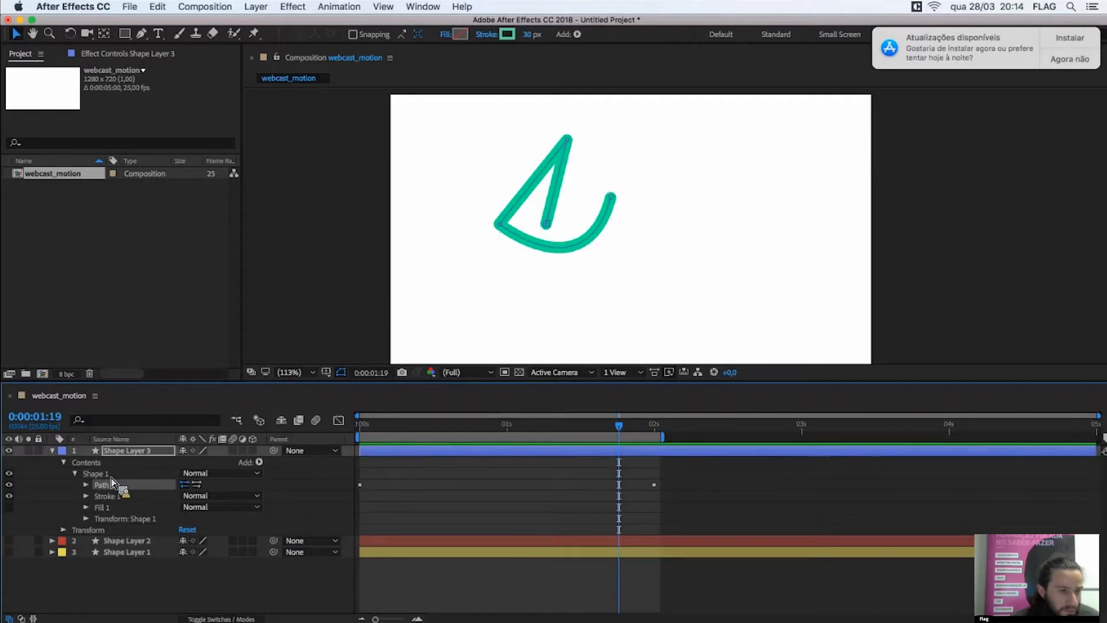
left_click(118, 474)
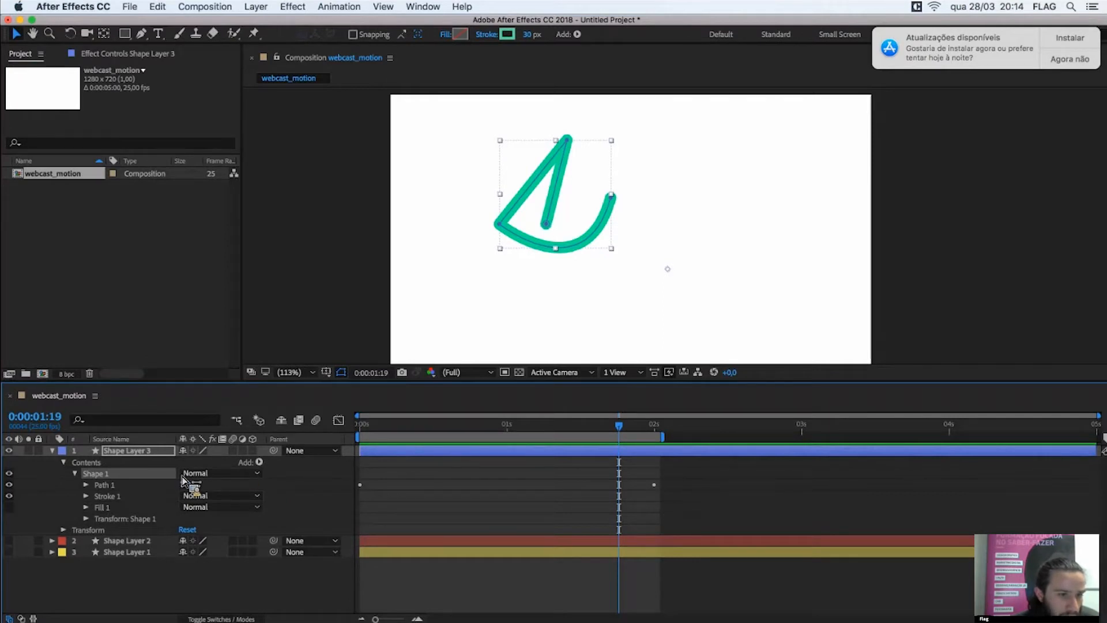
left_click(259, 463)
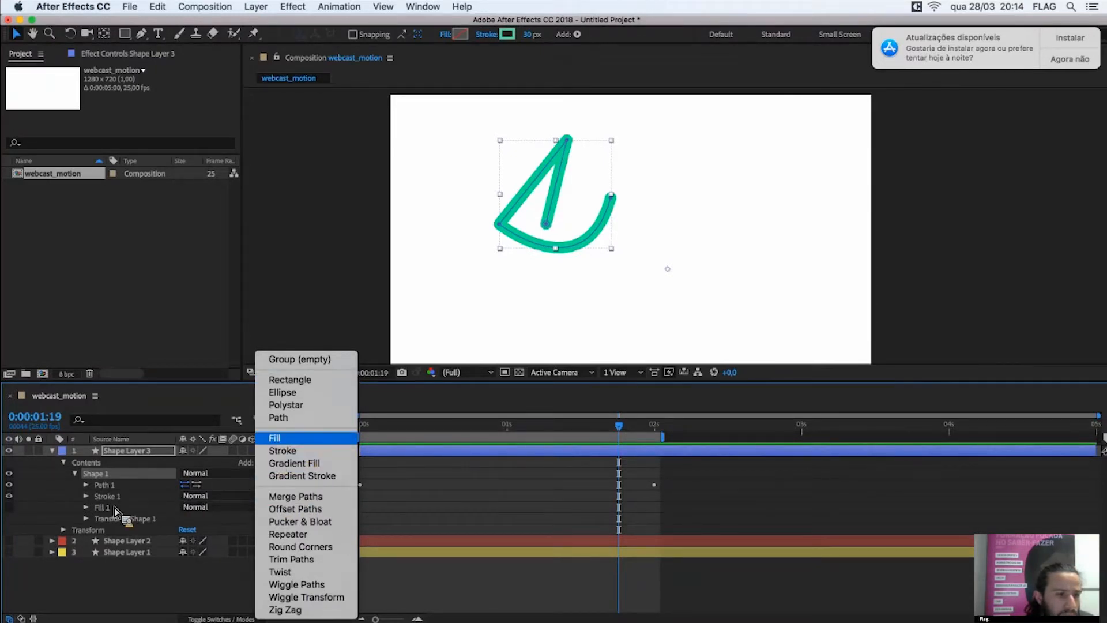
left_click(286, 441)
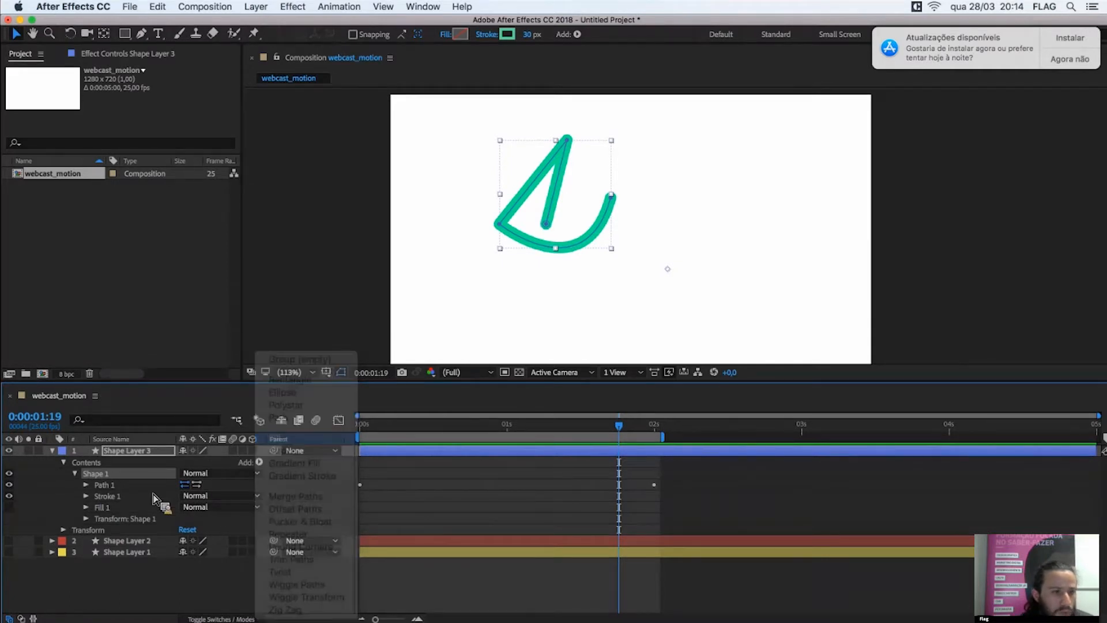
- Delete Fill 1 from Shape 1 in Shape Layer 3
left_click_drag(121, 498, 132, 501)
key("Delete")
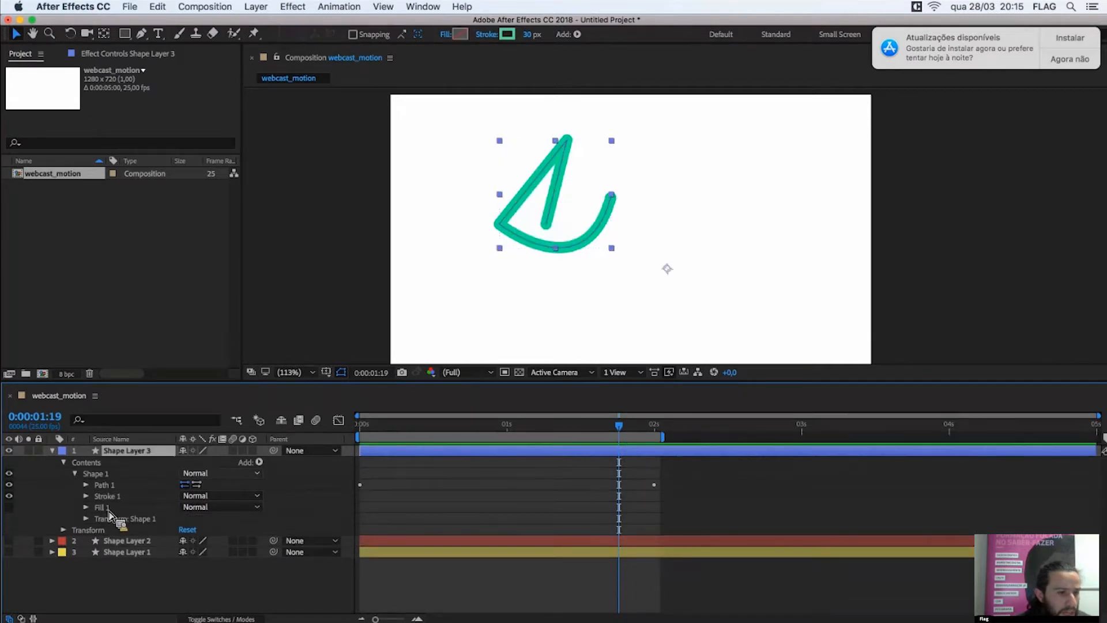
left_click(125, 508)
key("Delete")
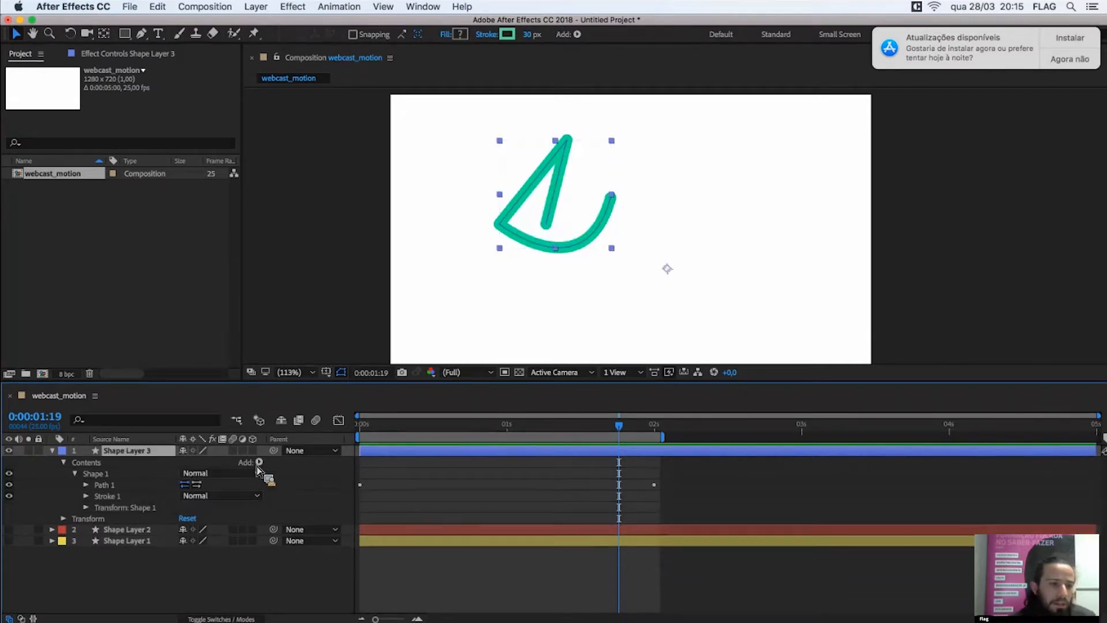
- Add Trim Paths to Shape 1 and expand its properties
left_click(112, 476)
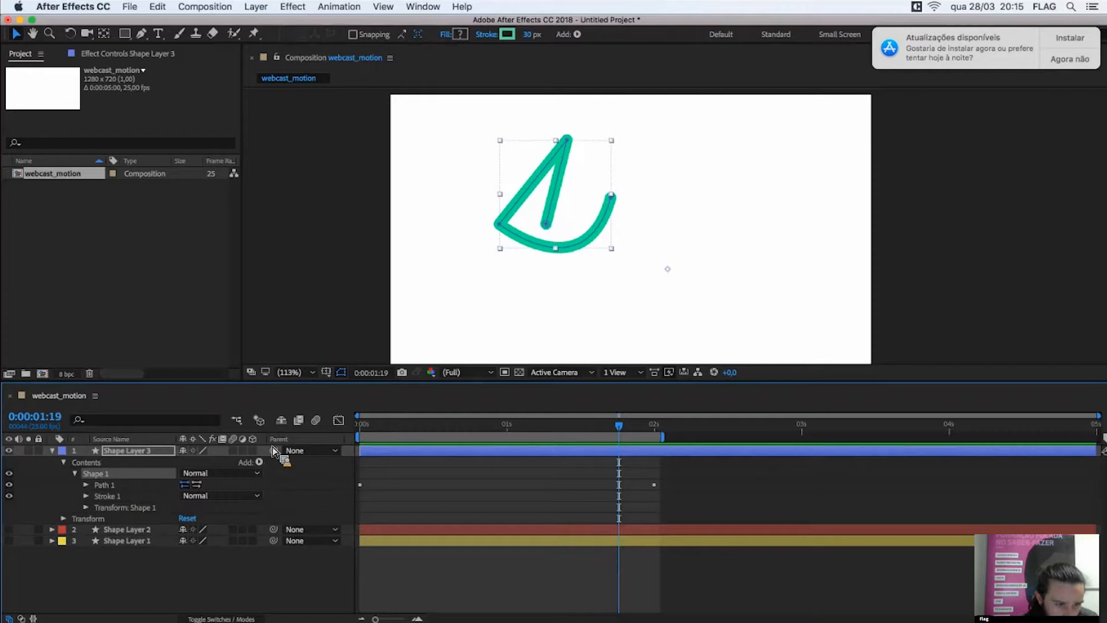
left_click(259, 462)
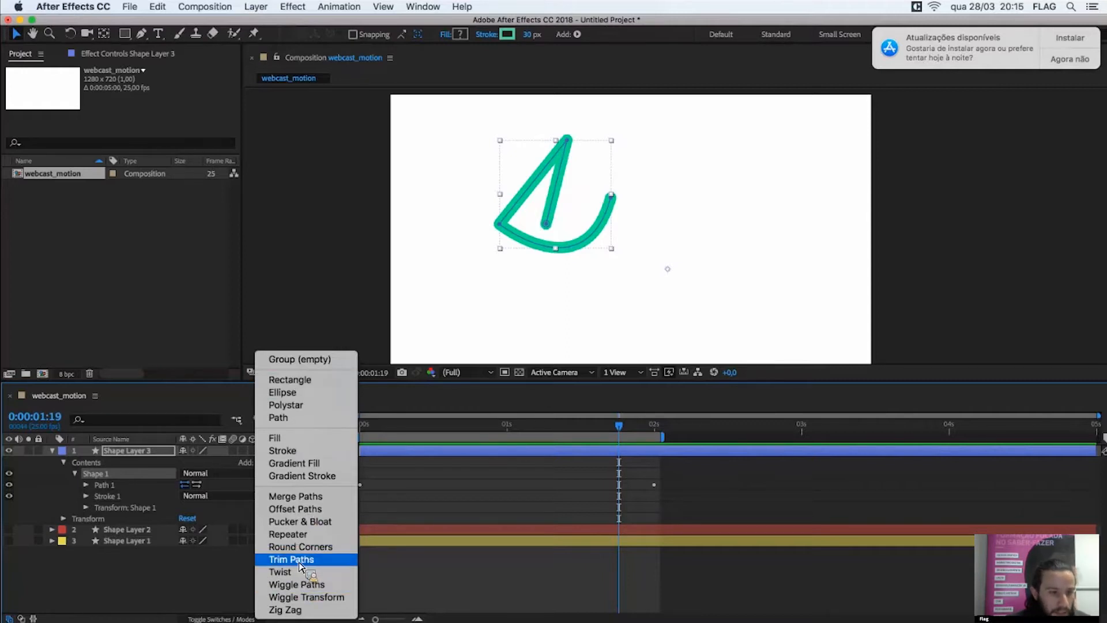
left_click(301, 563)
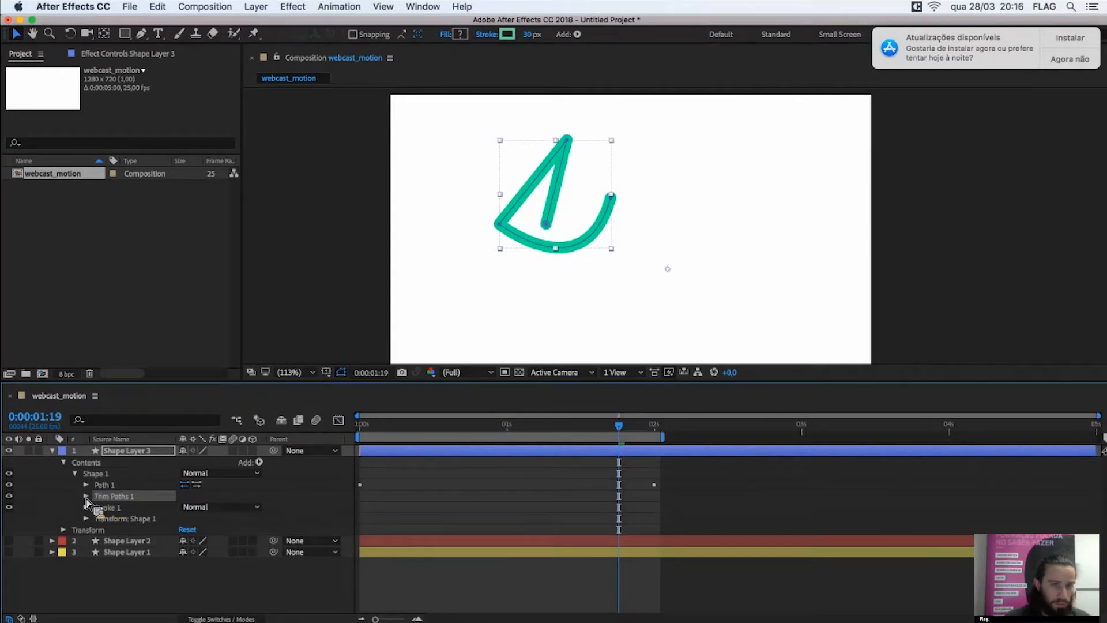
left_click(86, 496)
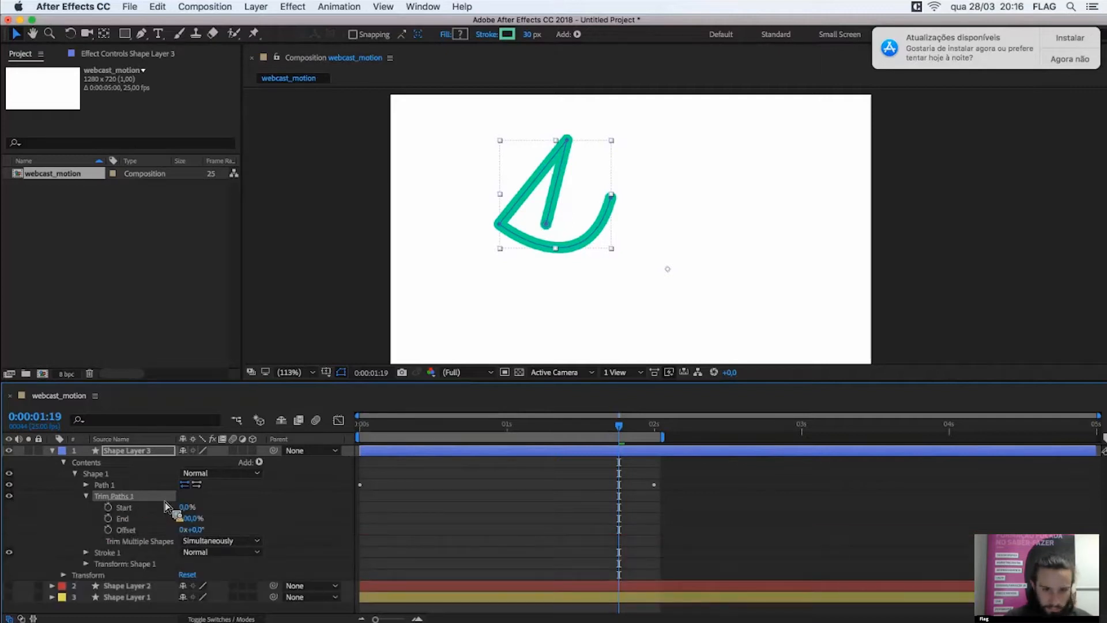
- Return to the first frame and examine the Start, End and Offset properties of Trim Paths 1
left_click_drag(642, 430, 269, 435)
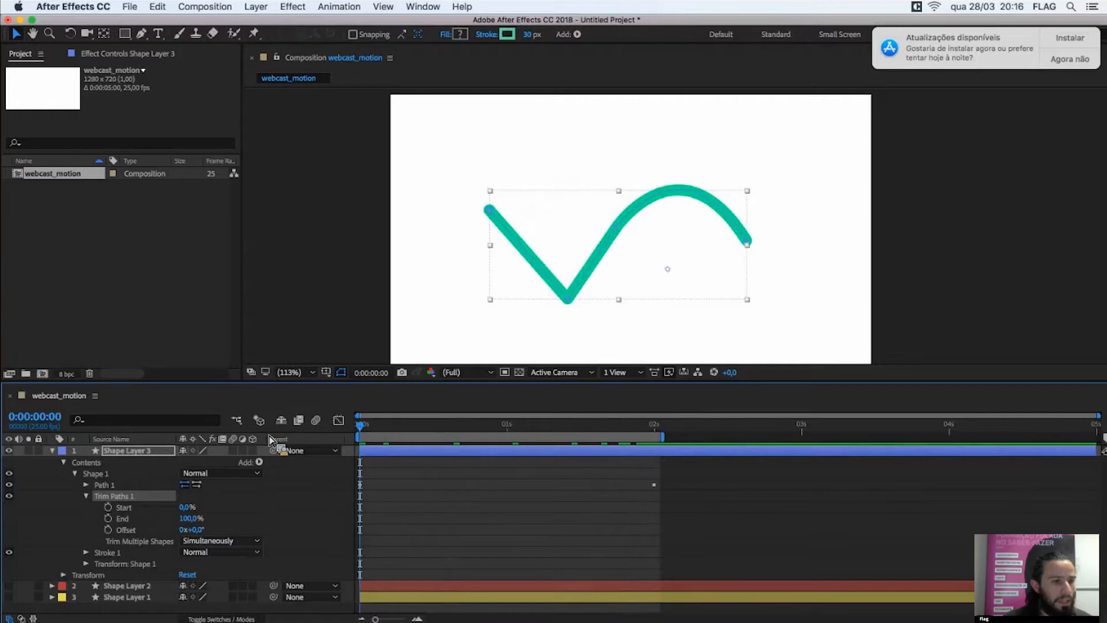
left_click(123, 507)
left_click(122, 518)
left_click(118, 529)
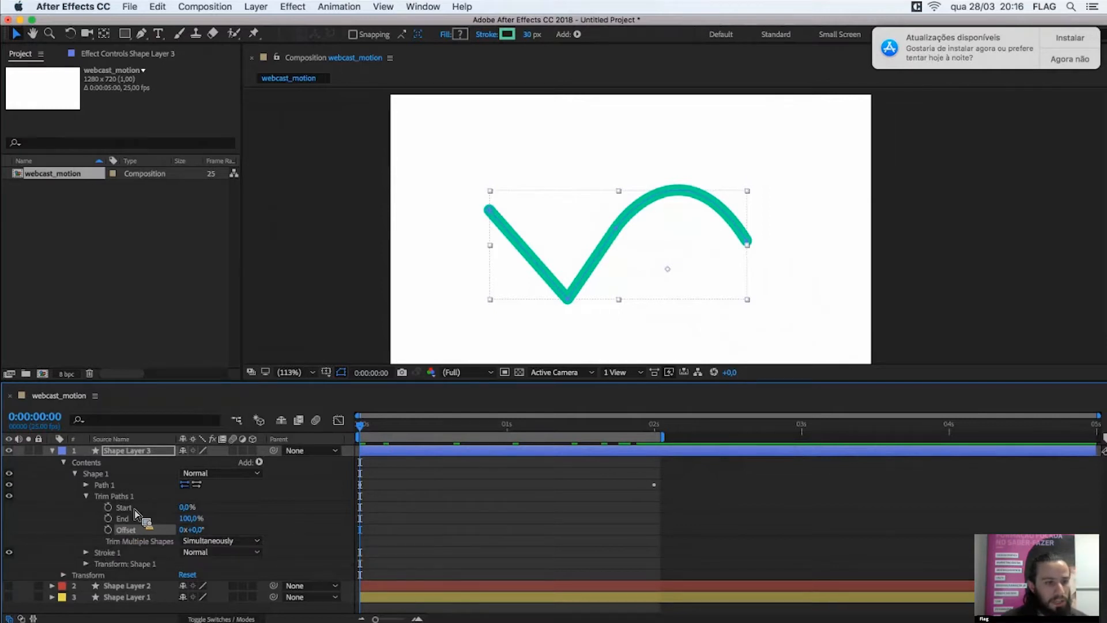
left_click(136, 509)
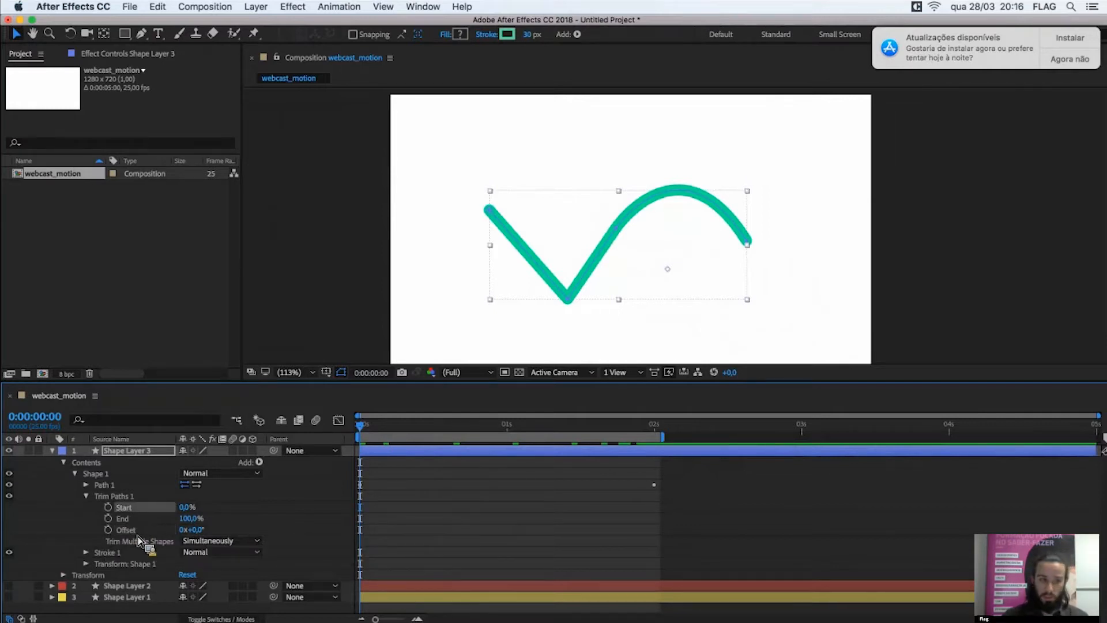
left_click(135, 518)
left_click(136, 530)
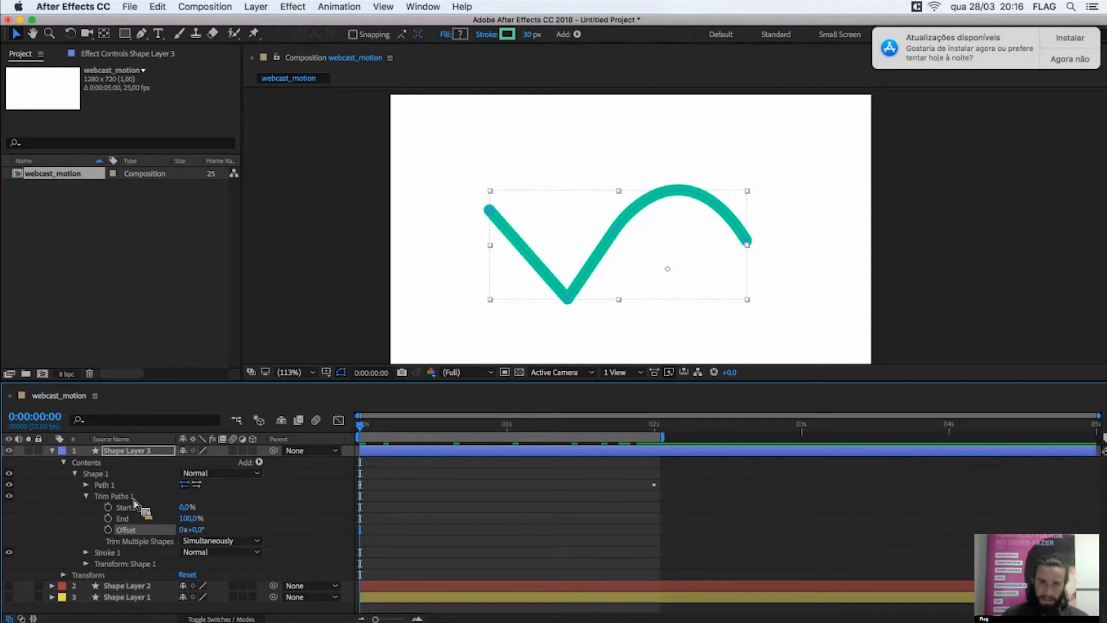
left_click(135, 499)
left_click(136, 508)
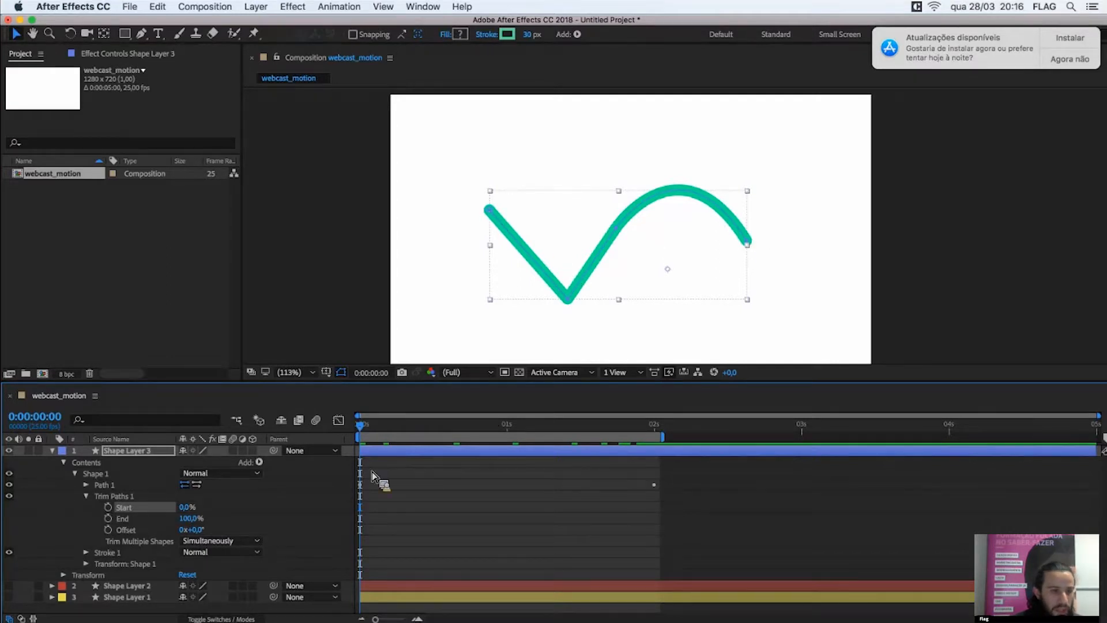
- Keyframe the Trim Paths End from 0% at the first frame to 100% at 1 second, and preview the stroke drawing on
left_click(195, 520)
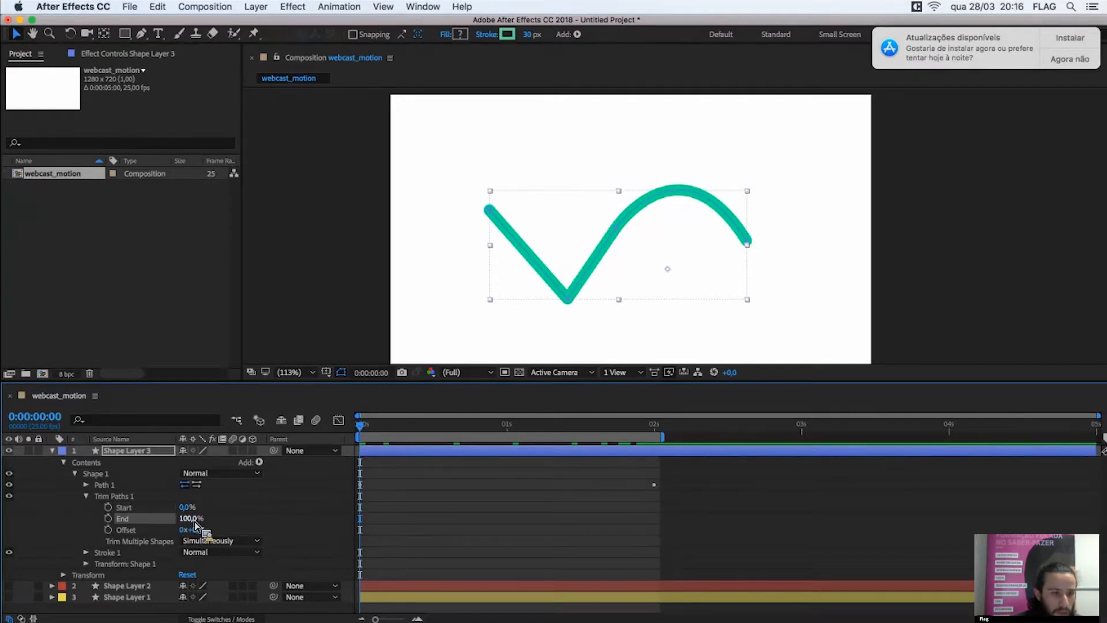
mouse_move(189, 529)
left_mouse_down()
mouse_move(211, 540)
mouse_move(112, 522)
left_mouse_up()
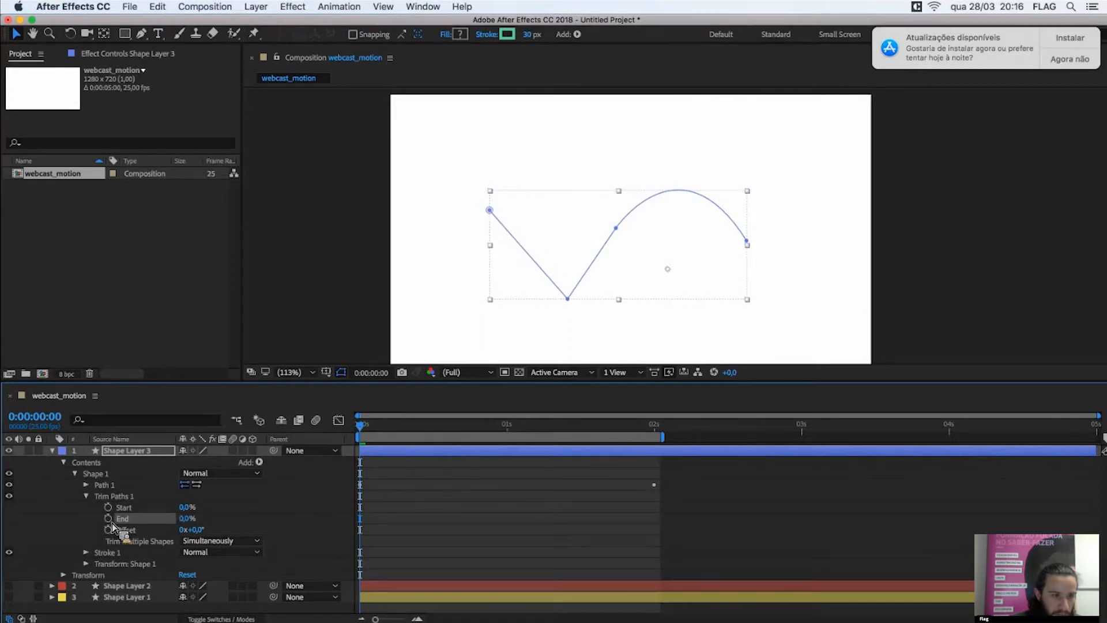
left_click(108, 518)
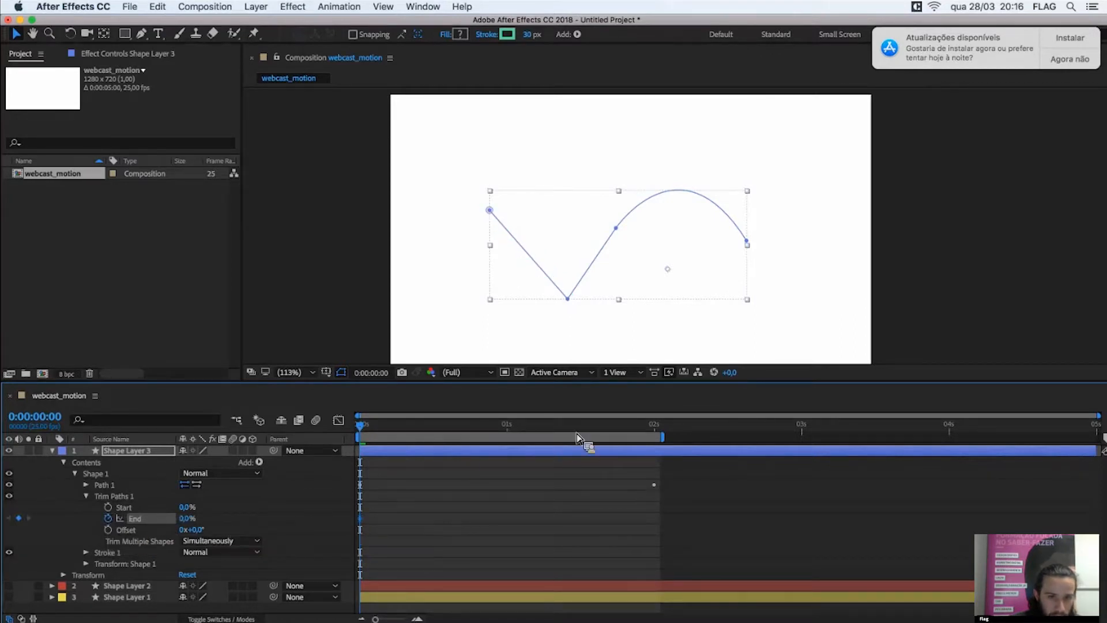
left_click_drag(658, 431, 506, 452)
mouse_move(186, 521)
left_mouse_down()
mouse_move(320, 523)
mouse_move(442, 489)
left_mouse_up()
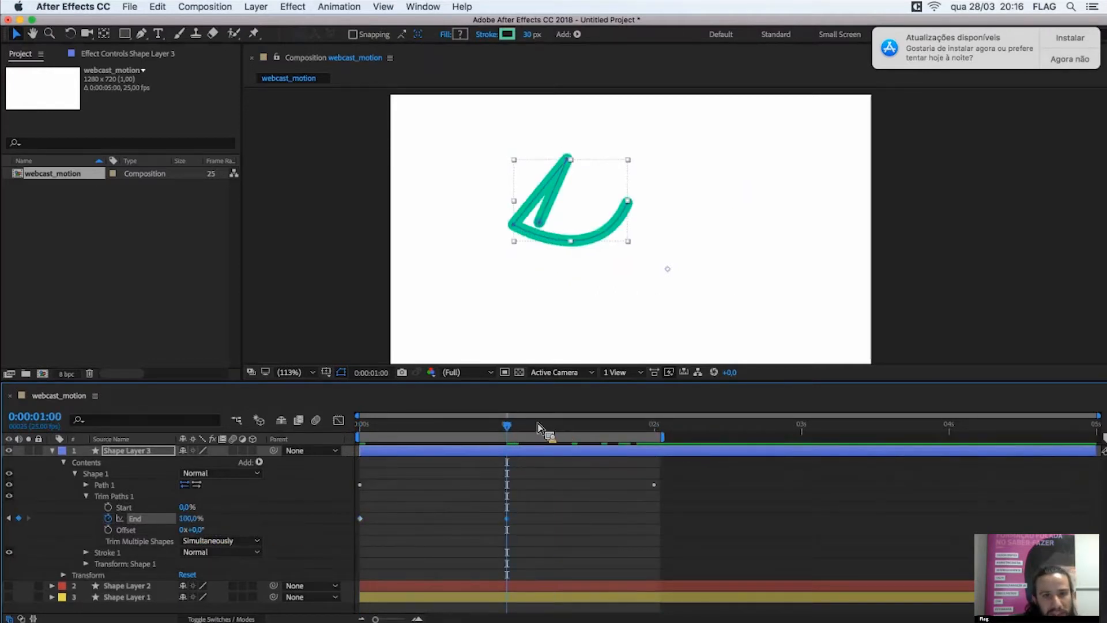
key("F2")
left_click_drag(506, 429, 334, 438)
key("space")
- Move the second Trim Paths End keyframe to 2 seconds and preview from the first frame
mouse_move(507, 517)
left_mouse_down()
mouse_move(573, 529)
mouse_move(657, 527)
mouse_move(640, 513)
mouse_move(657, 517)
left_mouse_up()
left_click_drag(580, 427, 322, 440)
key("space")
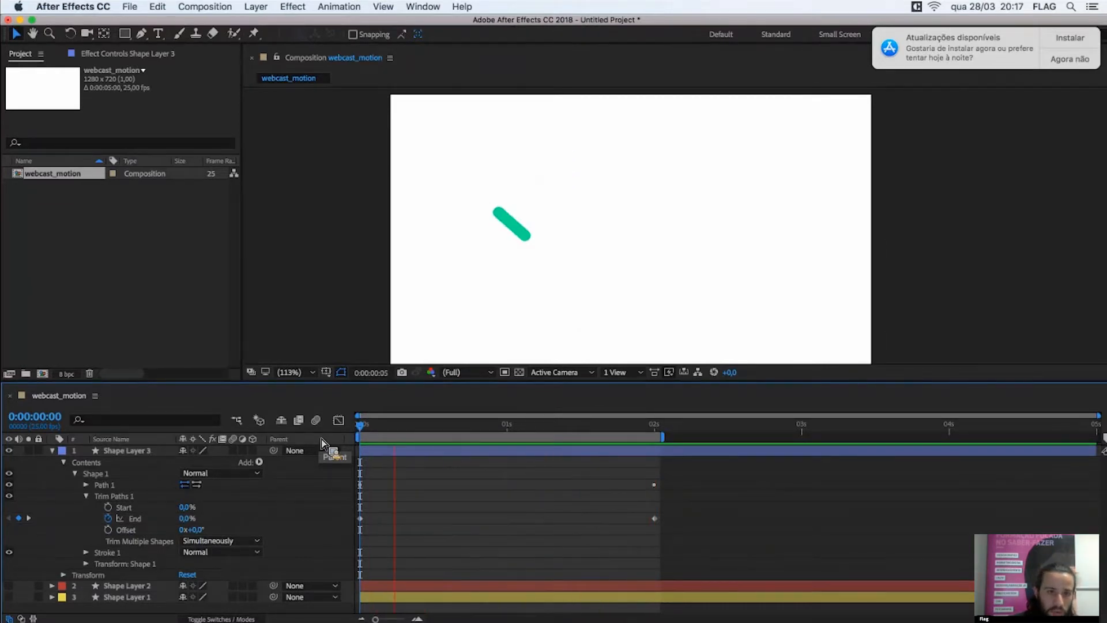
key("space")
- Apply Easy Ease to both Trim Paths End keyframes
left_click_drag(678, 512, 362, 521)
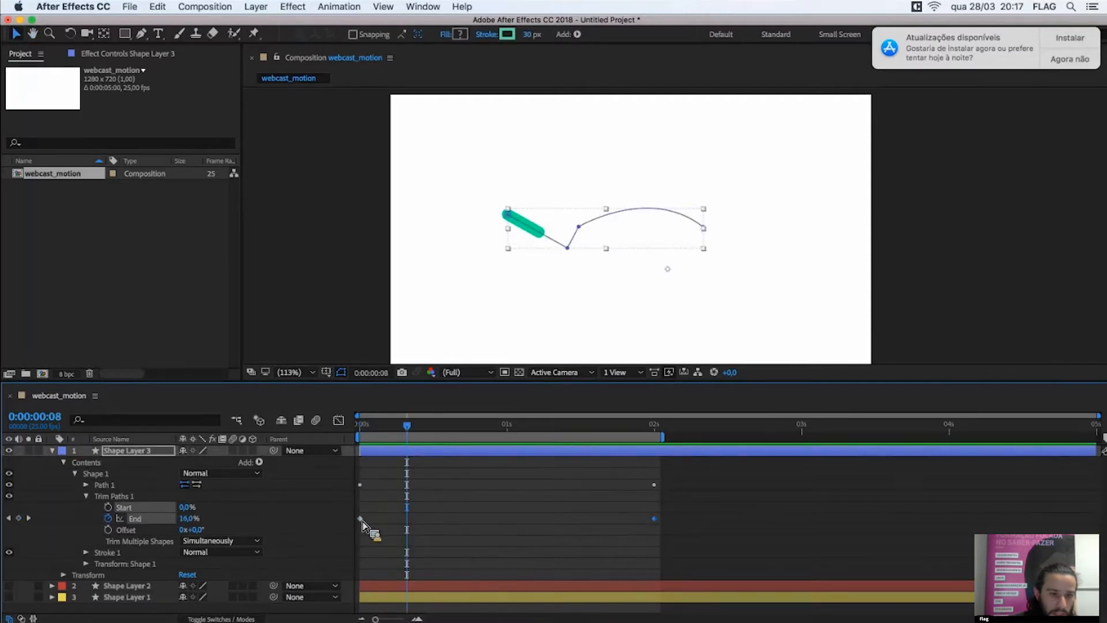
right_click(362, 521)
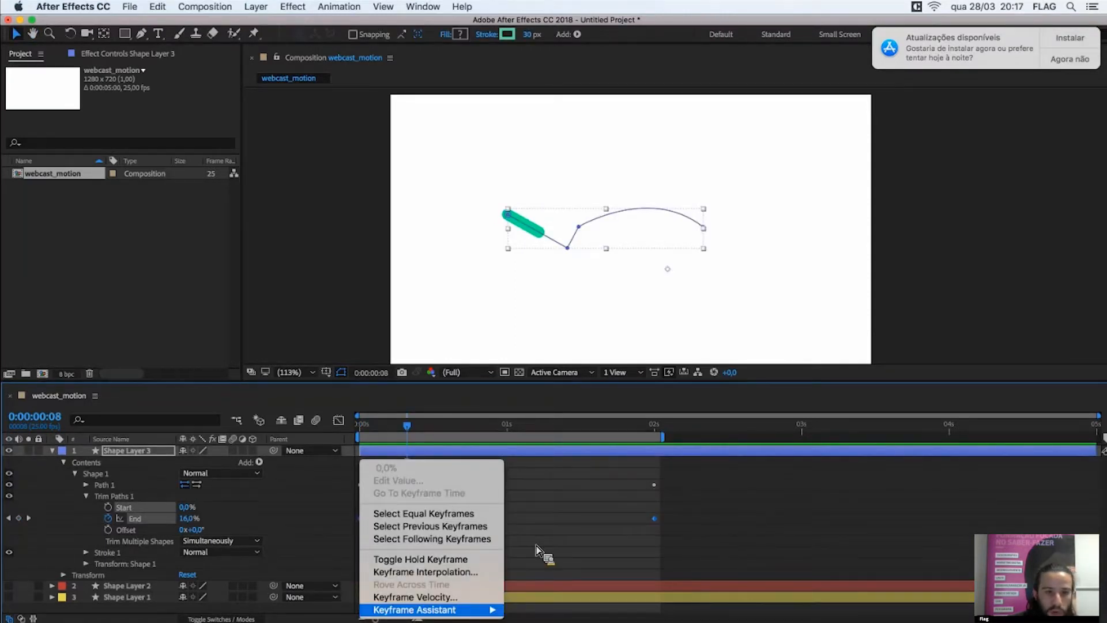
left_click(539, 531)
- In the Graph Editor, reshape the Trim Paths End speed curve to start slowly and peak in the second half
key("shift+F3")
left_click_drag(740, 534, 366, 581)
left_click_drag(449, 585, 616, 585)
left_click_drag(478, 583, 366, 449)
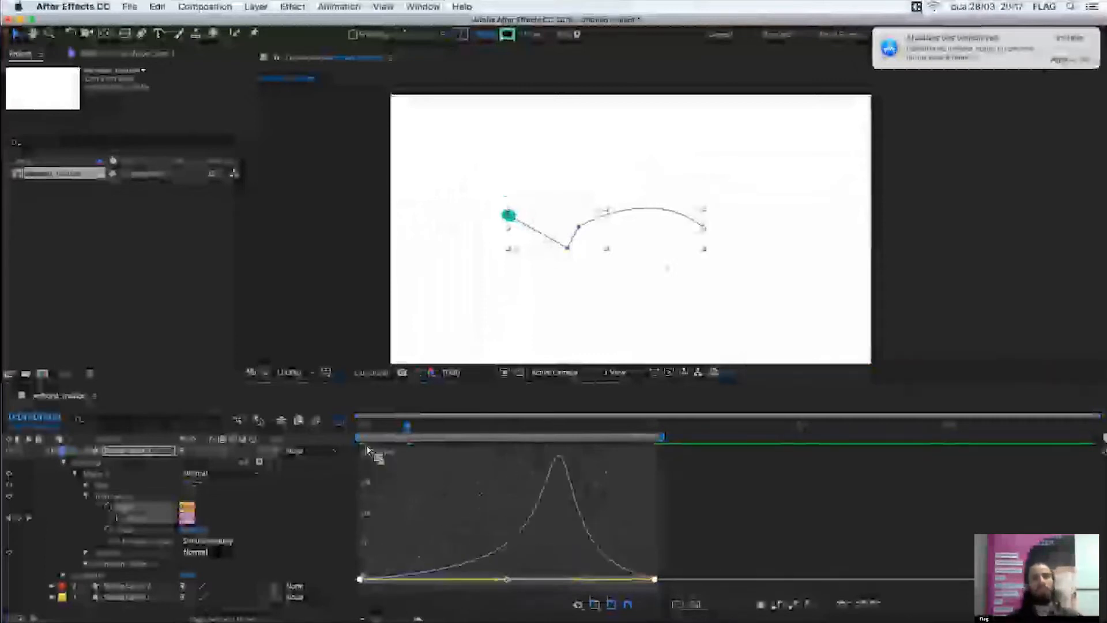
- Leave the Graph Editor, return to the first frame, and remove all keyframes from the Trim Paths End property
key("shift+F3")
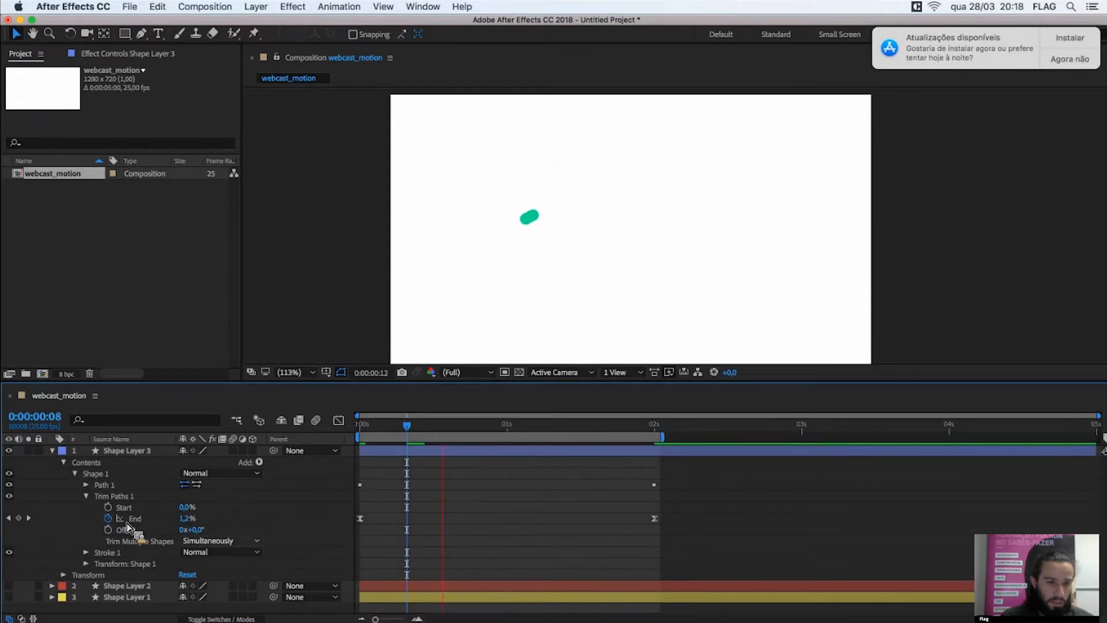
left_click(510, 429)
left_click_drag(401, 438, 298, 445)
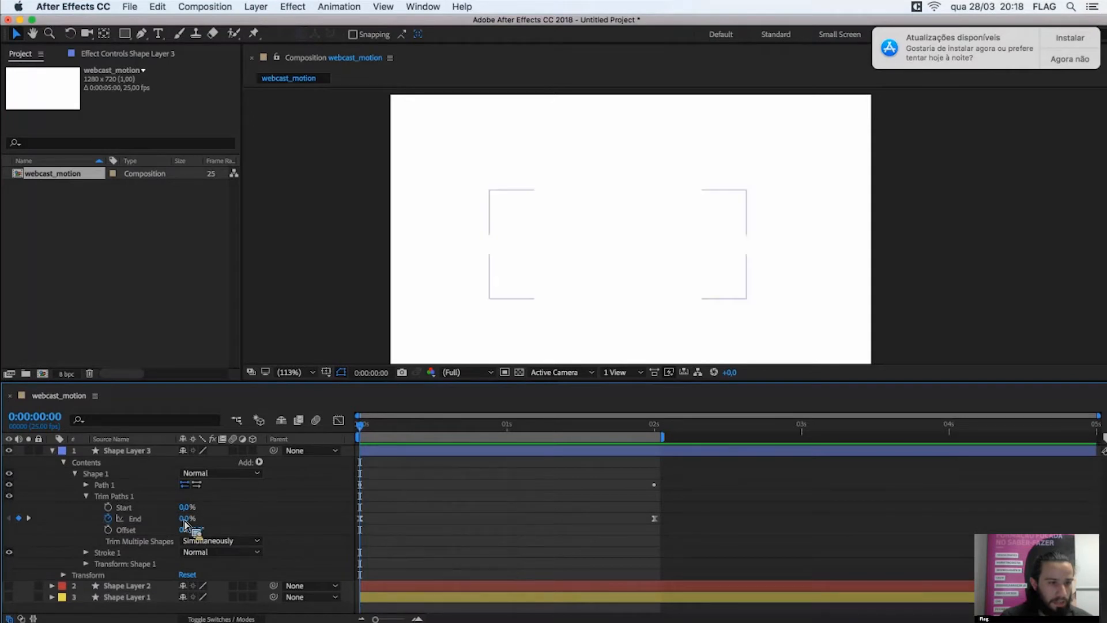
left_click(108, 518)
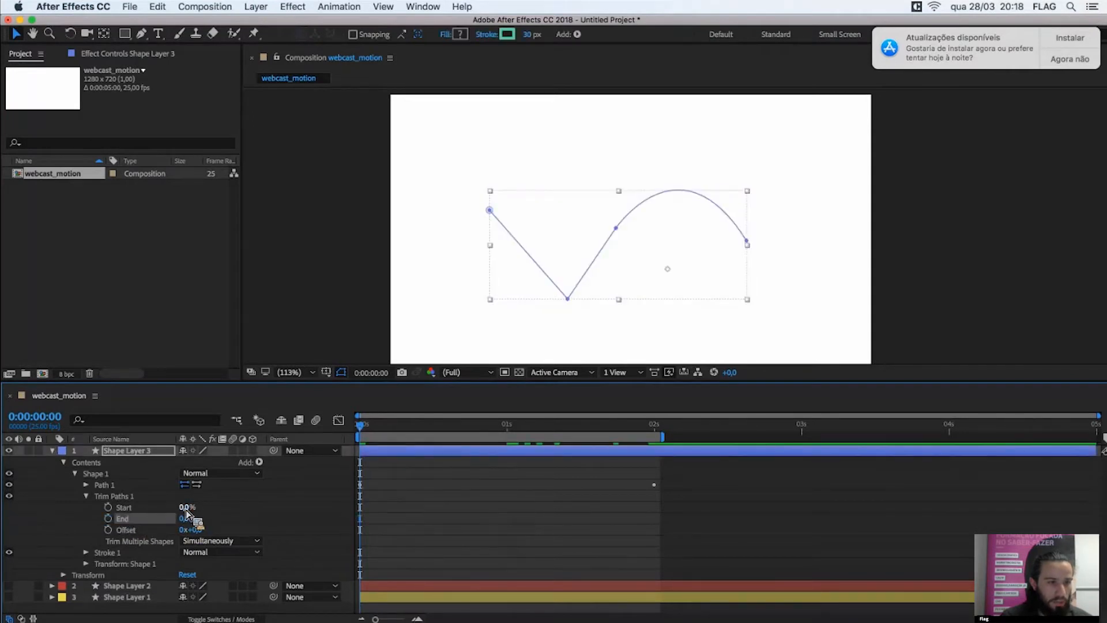
- Try different Trim Paths Start and End values, finishing with Start at 0% and End at 100%
mouse_move(186, 507)
left_mouse_down()
mouse_move(289, 513)
mouse_move(226, 516)
left_mouse_up()
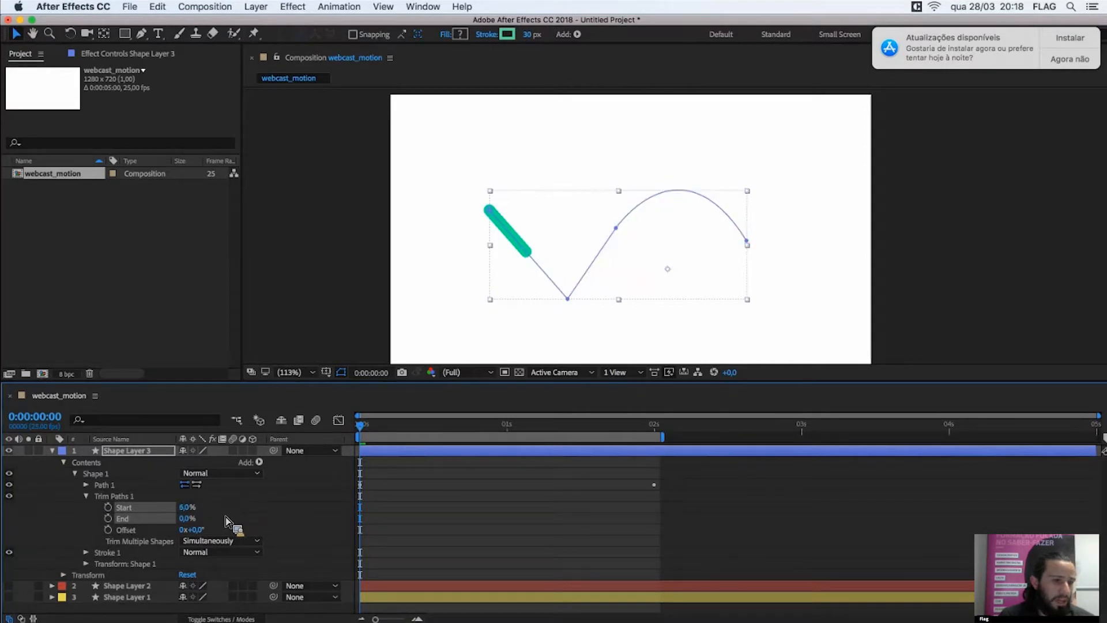
mouse_move(314, 517)
left_mouse_down()
mouse_move(124, 522)
mouse_move(199, 516)
mouse_move(175, 529)
mouse_move(166, 525)
mouse_move(264, 518)
left_mouse_up()
mouse_move(185, 507)
left_mouse_down()
mouse_move(275, 521)
mouse_move(222, 526)
mouse_move(288, 527)
mouse_move(217, 535)
mouse_move(124, 506)
left_mouse_up()
- Delete Trim Paths 1 from Shape Layer 3
left_click(126, 498)
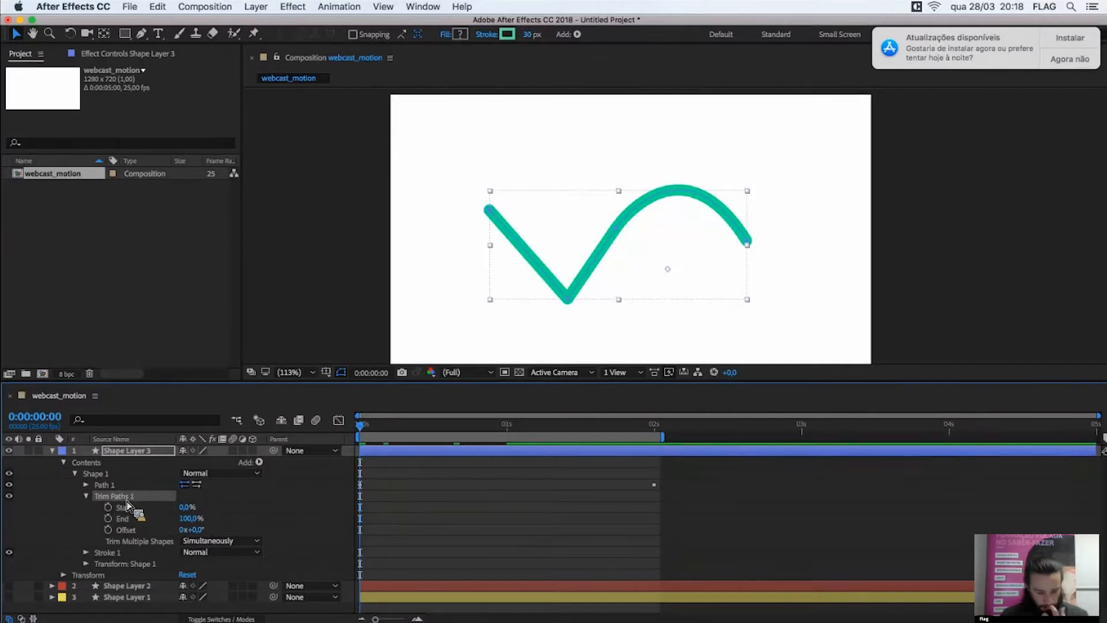
key("Delete")
left_click(427, 489)
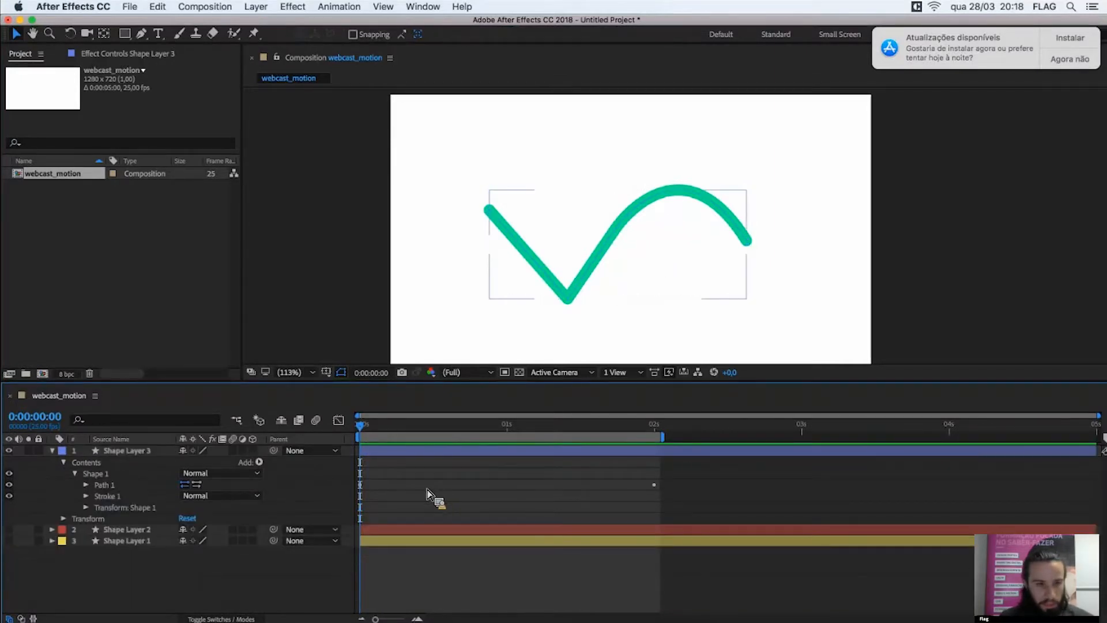
- Collapse the layer properties, make Shape Layer 2 and Shape Layer 1 visible, and move the green stroke slightly down and left in the frame
key("u")
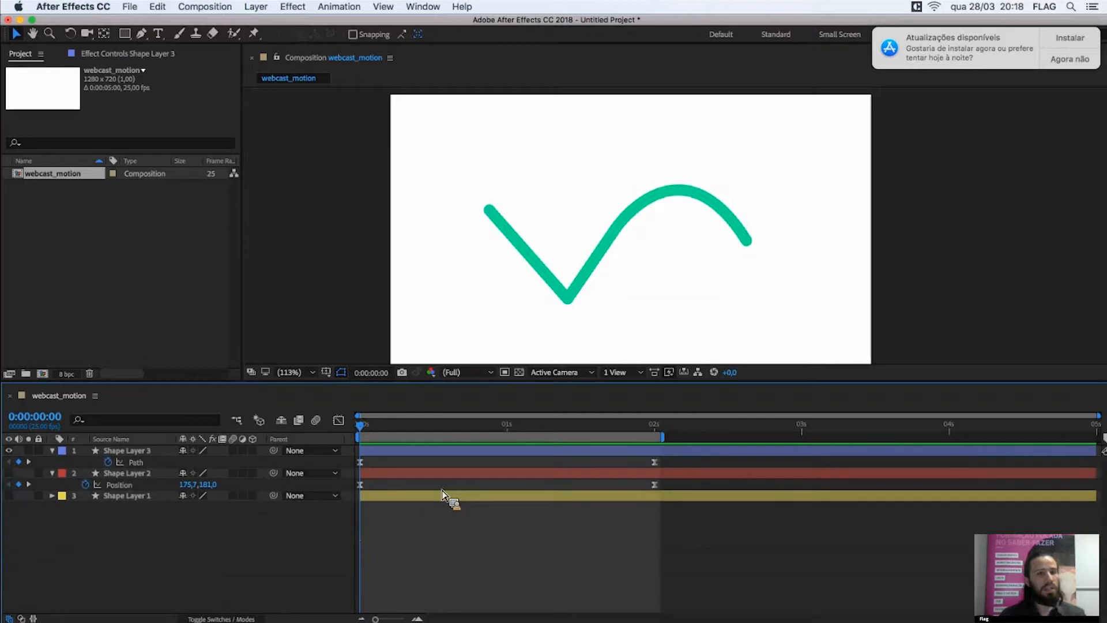
key("u")
left_click_drag(9, 461, 8, 472)
left_click_drag(575, 296, 571, 316)
- Shift the square slightly to the right in the frame and undo the move
left_click_drag(474, 166, 501, 163)
key("super+z")
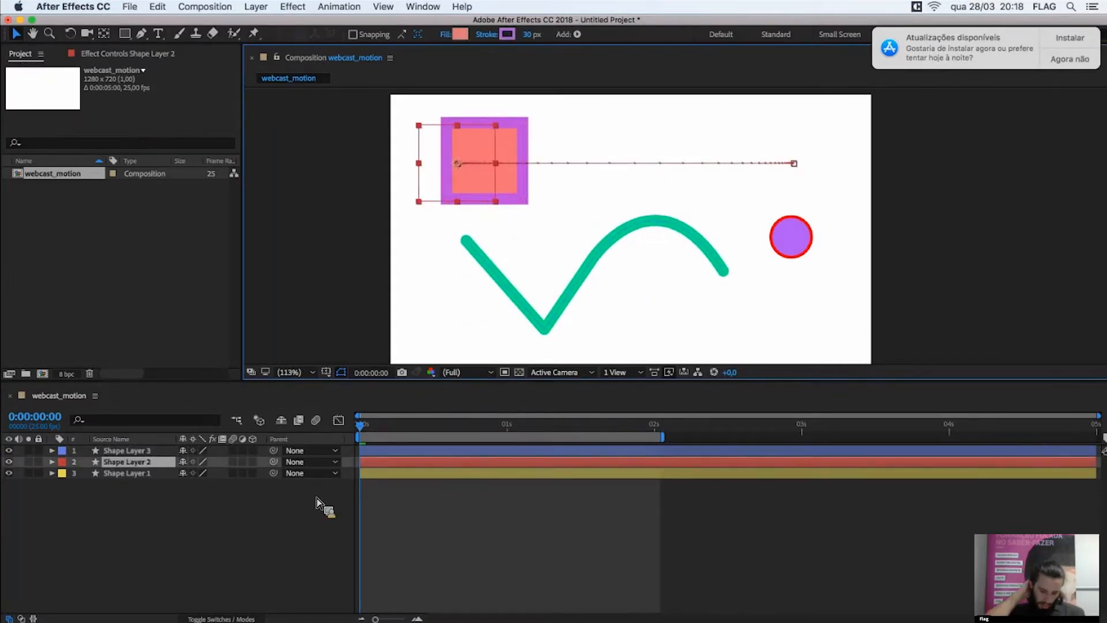
left_click(288, 519)
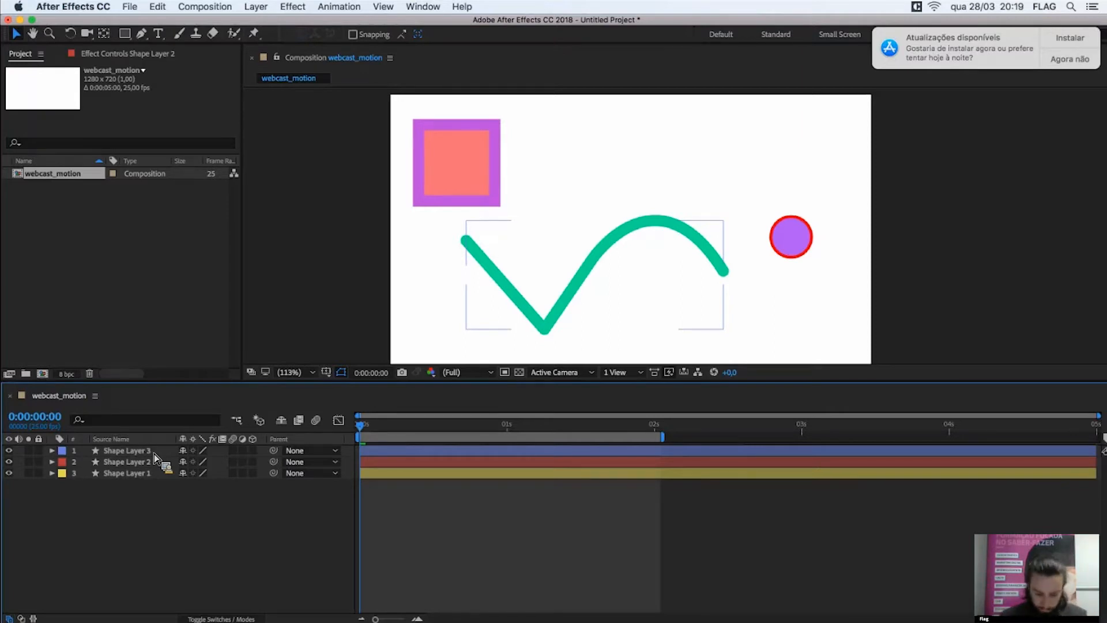
- Duplicate the circle on Shape Layer 1 by copying its layer and pasting it four times
mouse_move(154, 456)
left_mouse_down()
mouse_move(164, 442)
mouse_move(134, 515)
mouse_move(192, 517)
mouse_move(141, 456)
mouse_move(134, 463)
left_mouse_up()
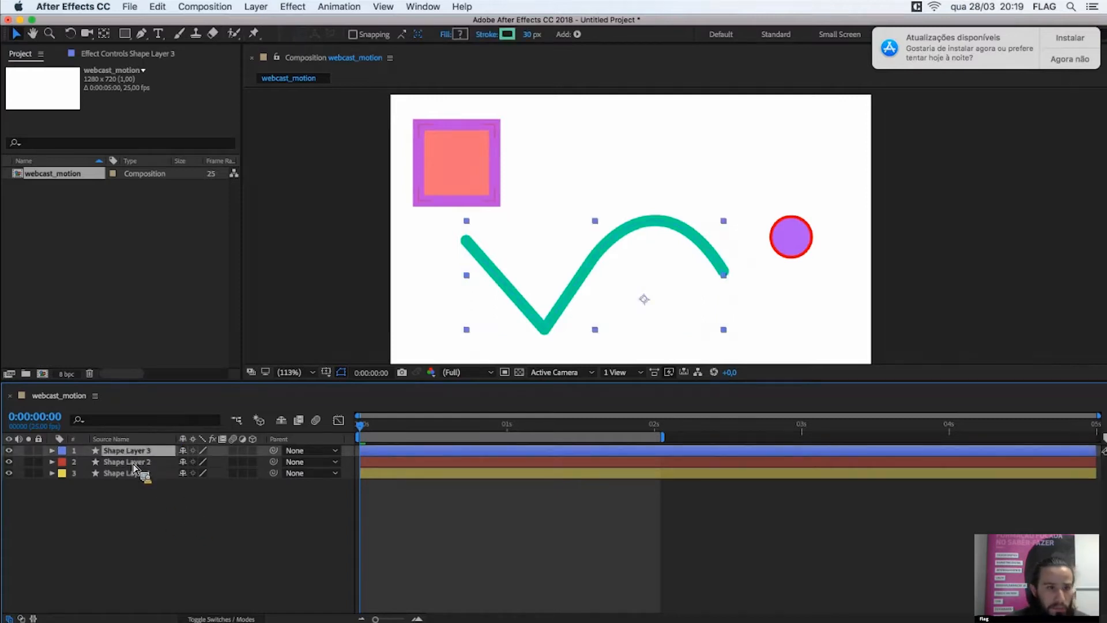
left_click(151, 462)
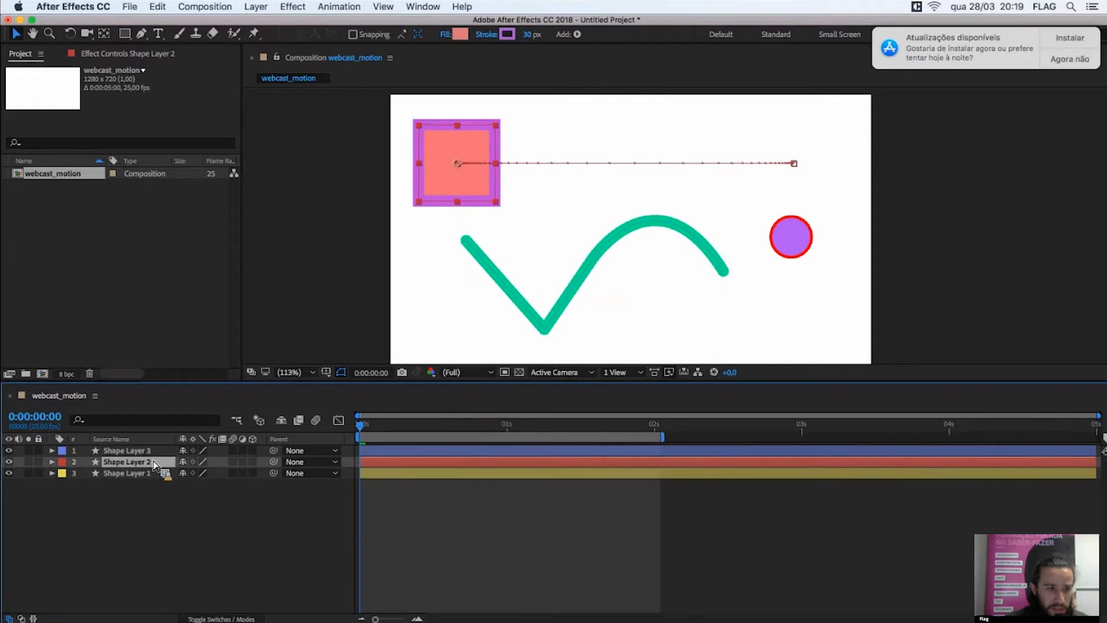
left_click(144, 487)
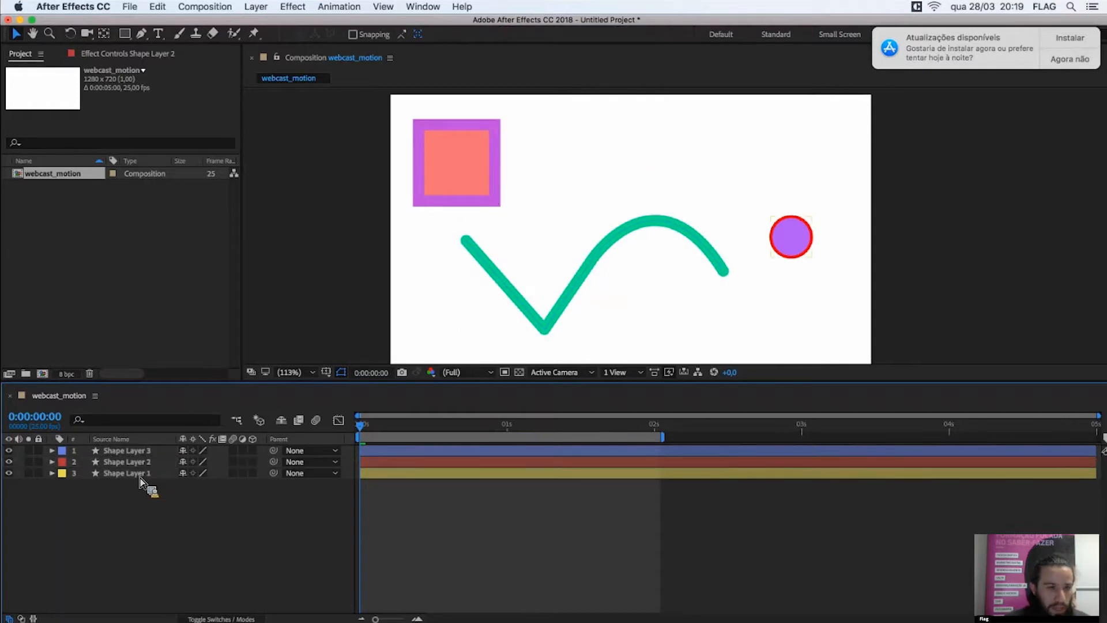
left_click(140, 476)
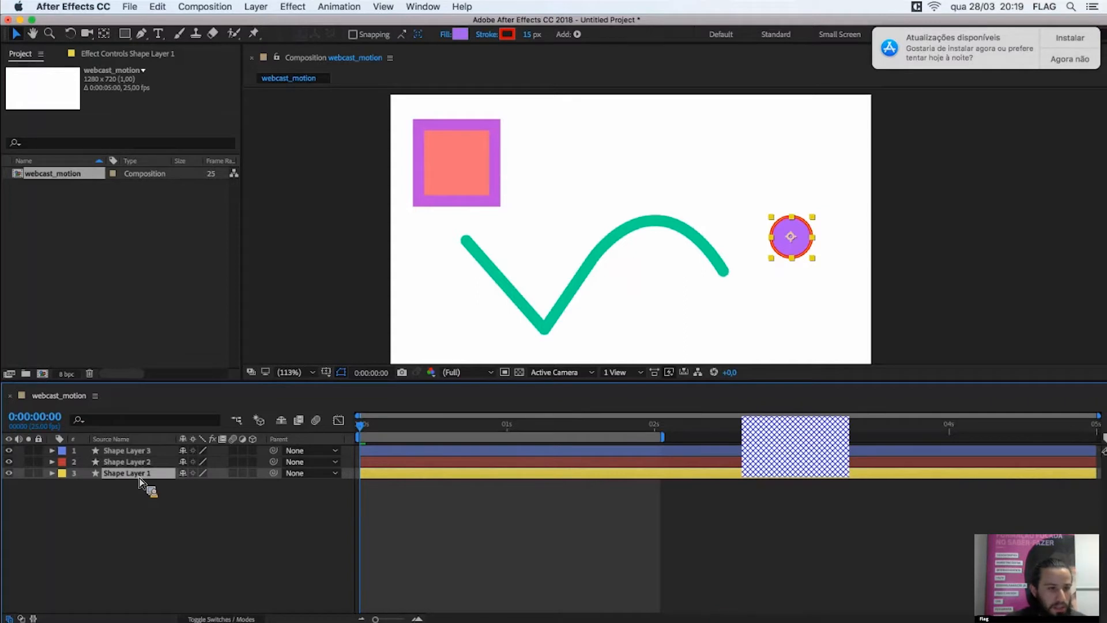
left_click(150, 522)
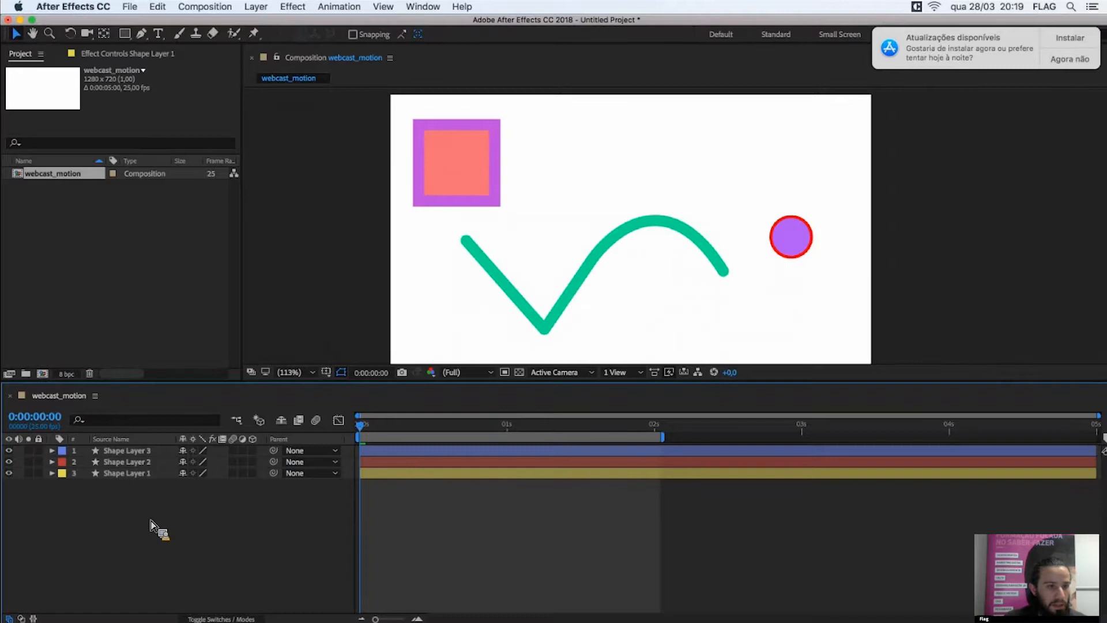
key("super+v")
key("super+v")
key("super+v")
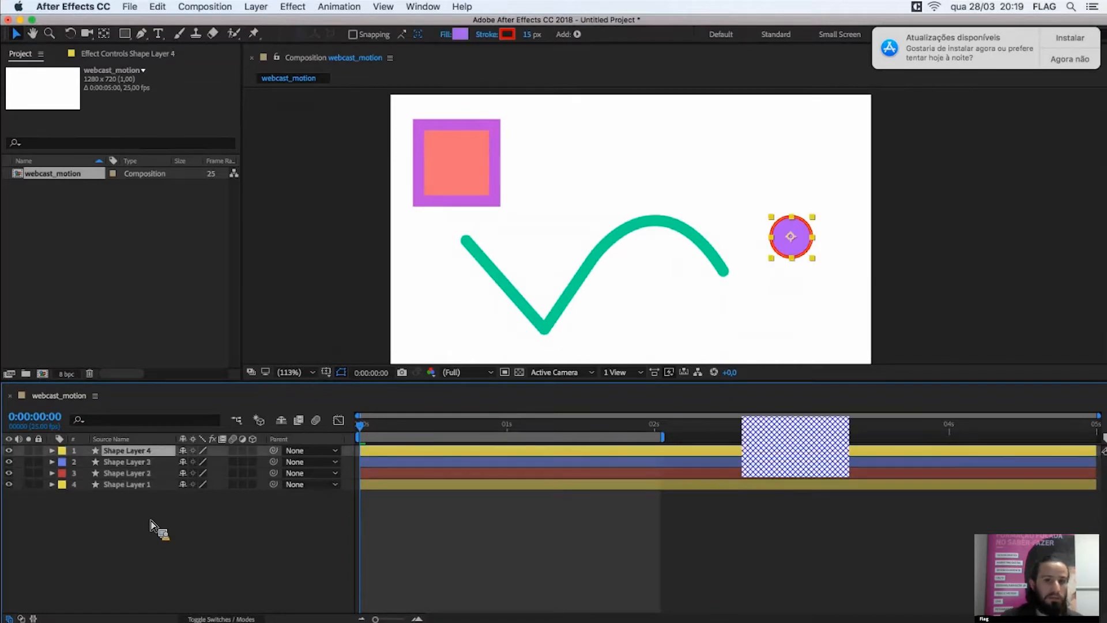
key("super+v")
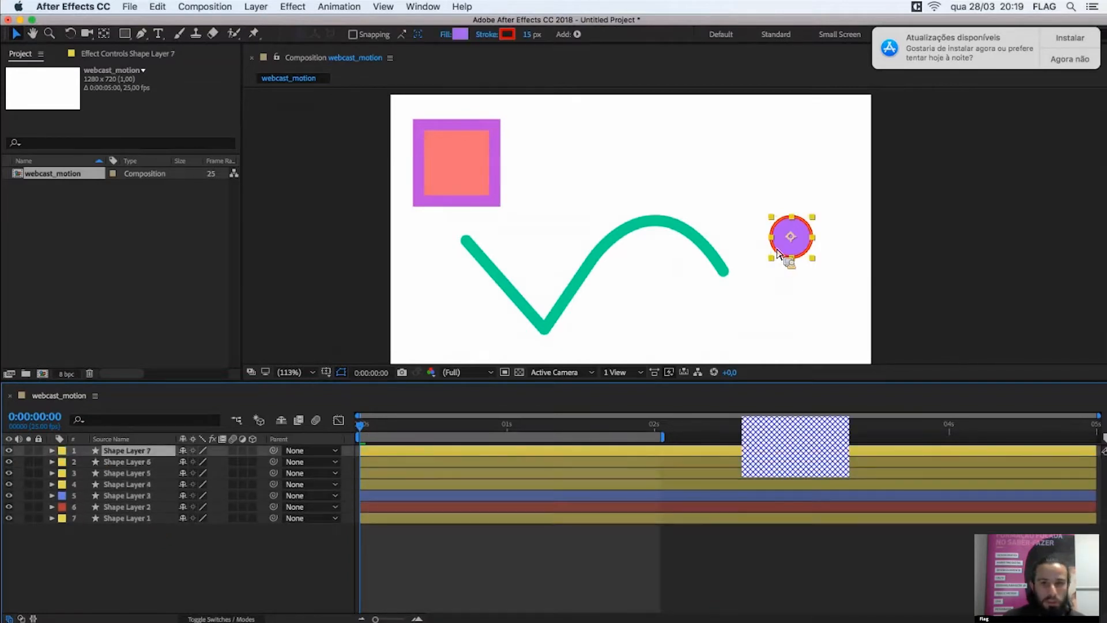
- Spread the five circles apart around the upper and right areas of the frame
left_click_drag(796, 245, 810, 183)
left_click_drag(786, 233, 826, 287)
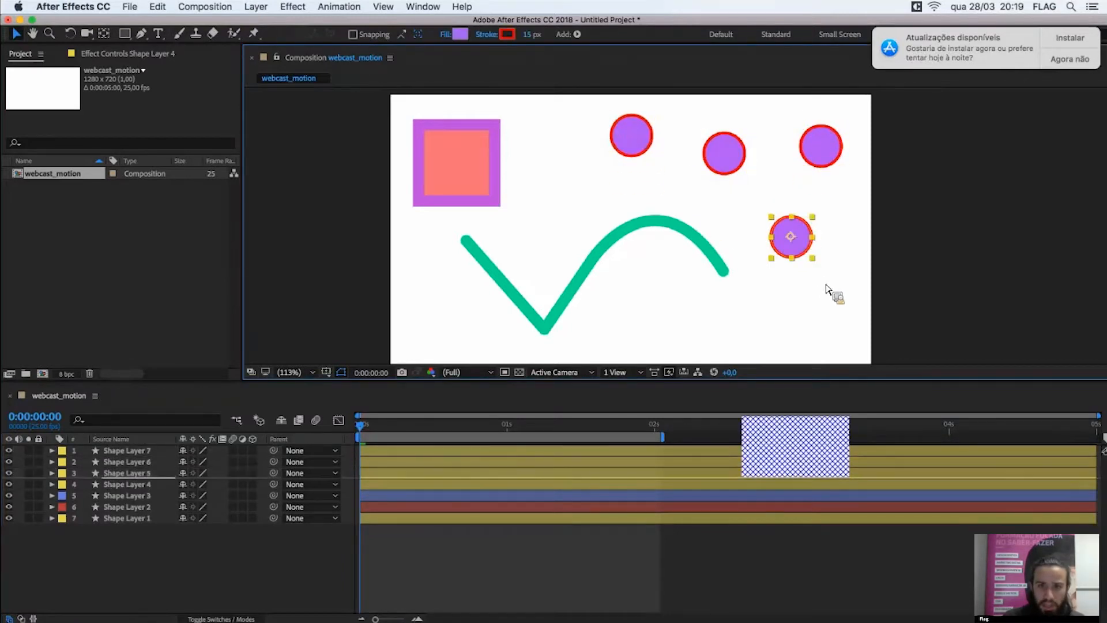
left_click_drag(797, 234, 819, 232)
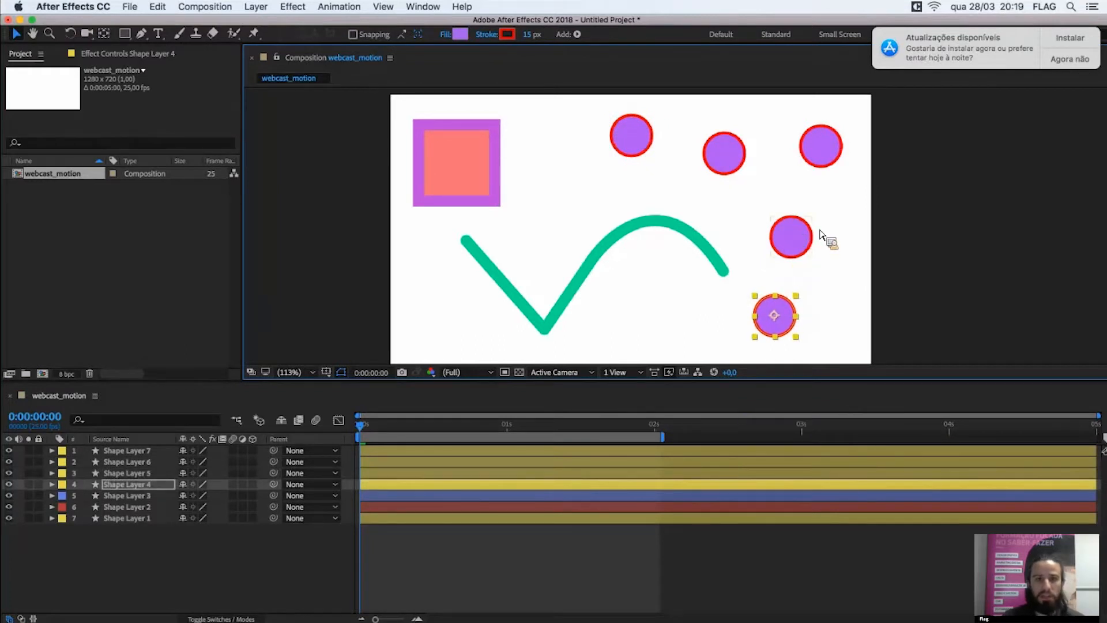
left_click_drag(727, 158, 732, 180)
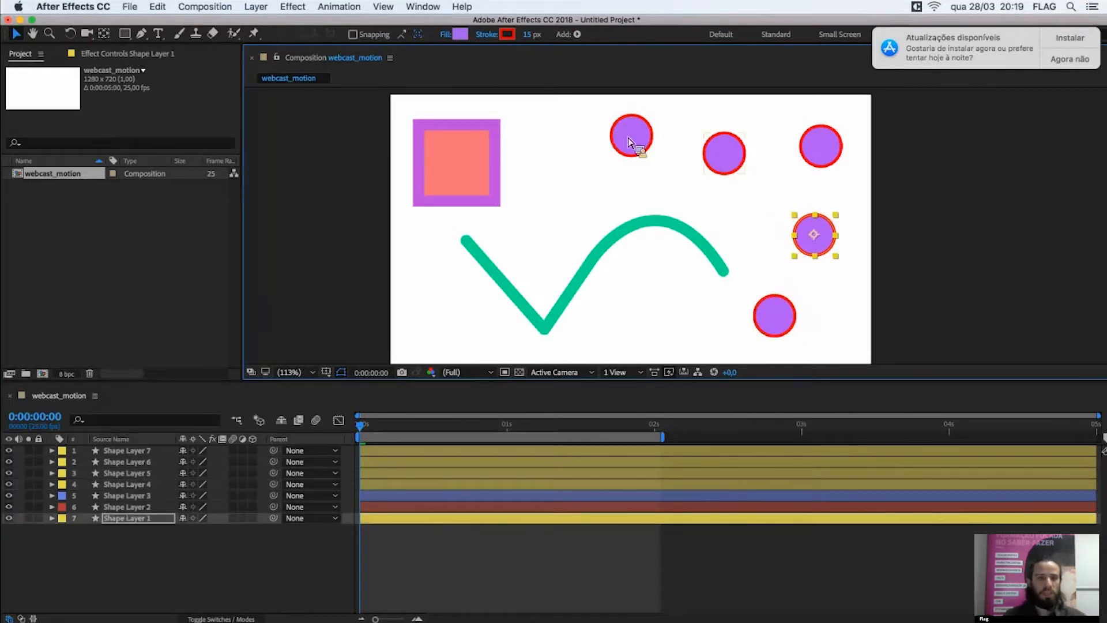
left_click(296, 321)
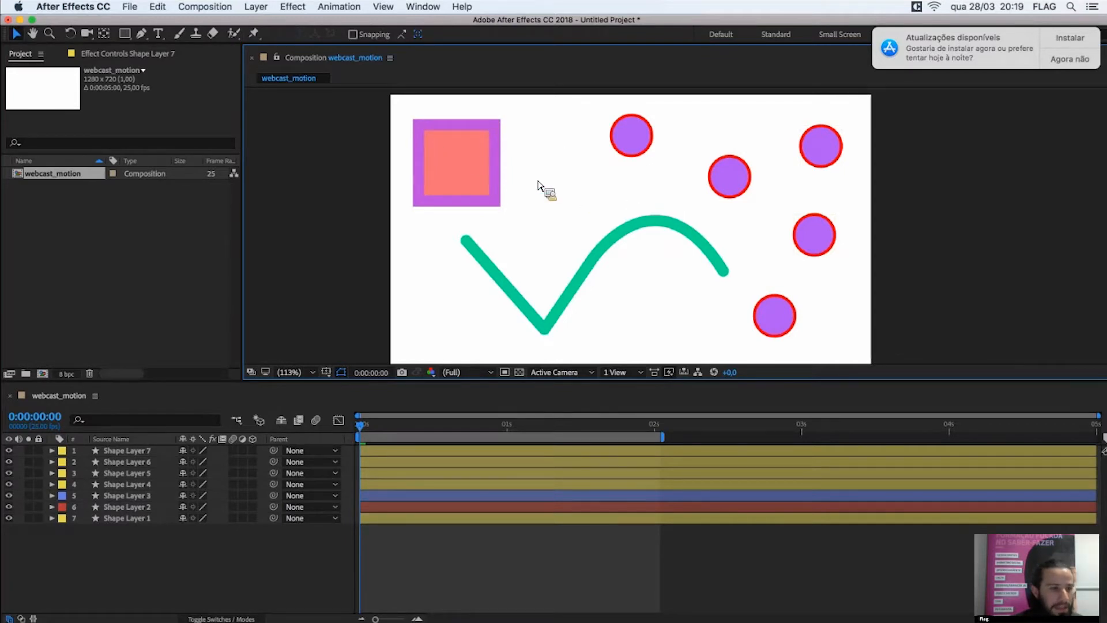
- Pre-compose the five circle layers as motion_circles, moving all attributes into the new composition
left_click(143, 455)
left_click(646, 142, "shift")
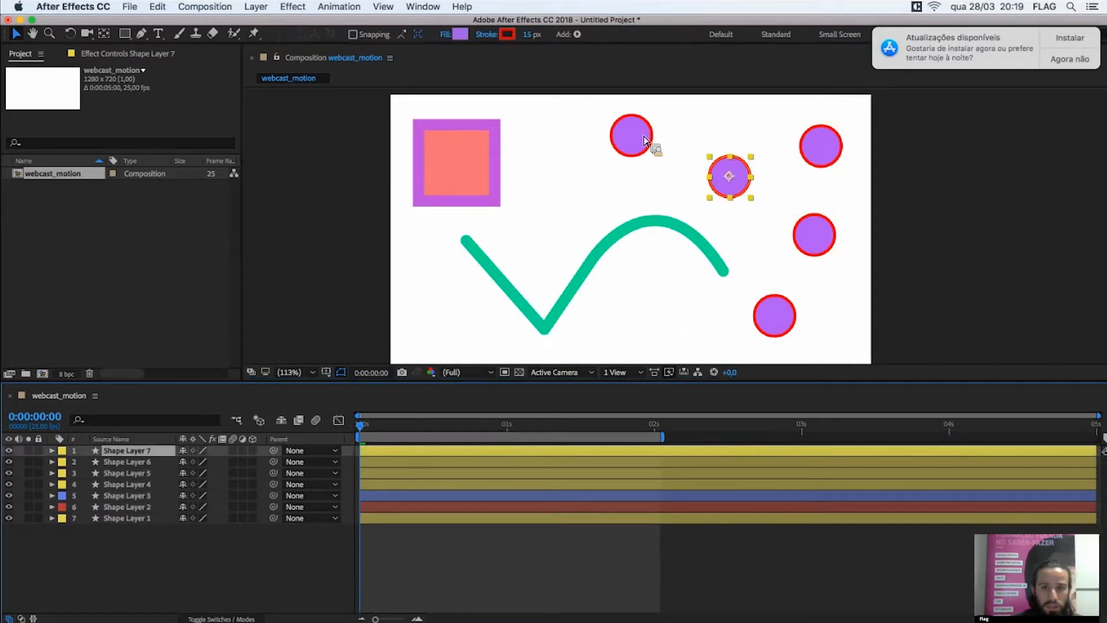
left_click(830, 145, "shift")
left_click(813, 235, "shift")
left_click(787, 320, "shift")
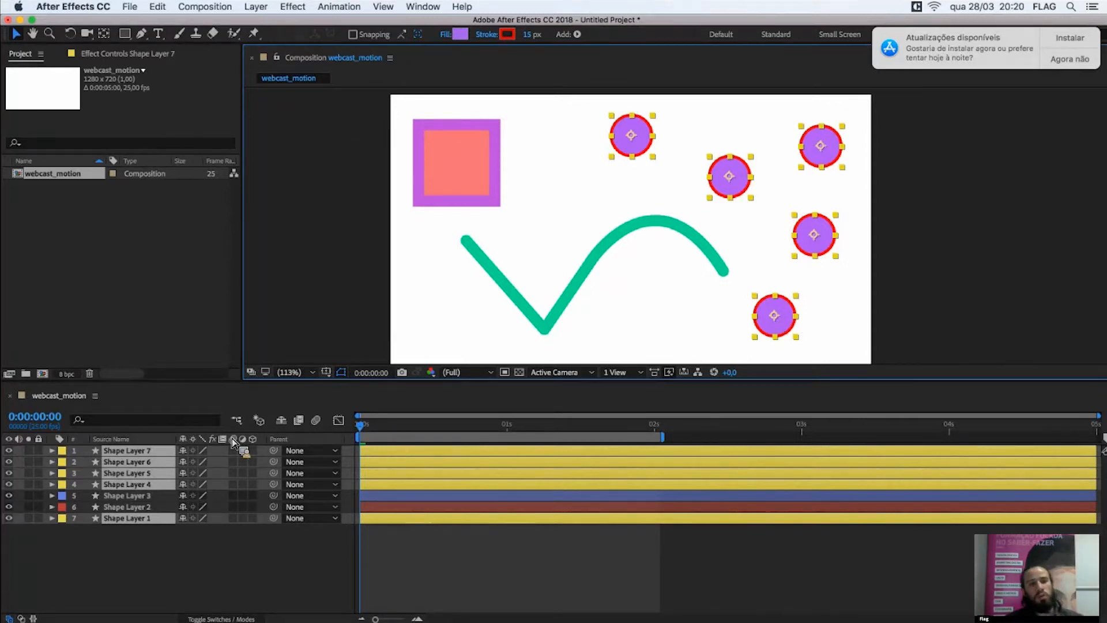
left_click_drag(144, 509, 135, 455)
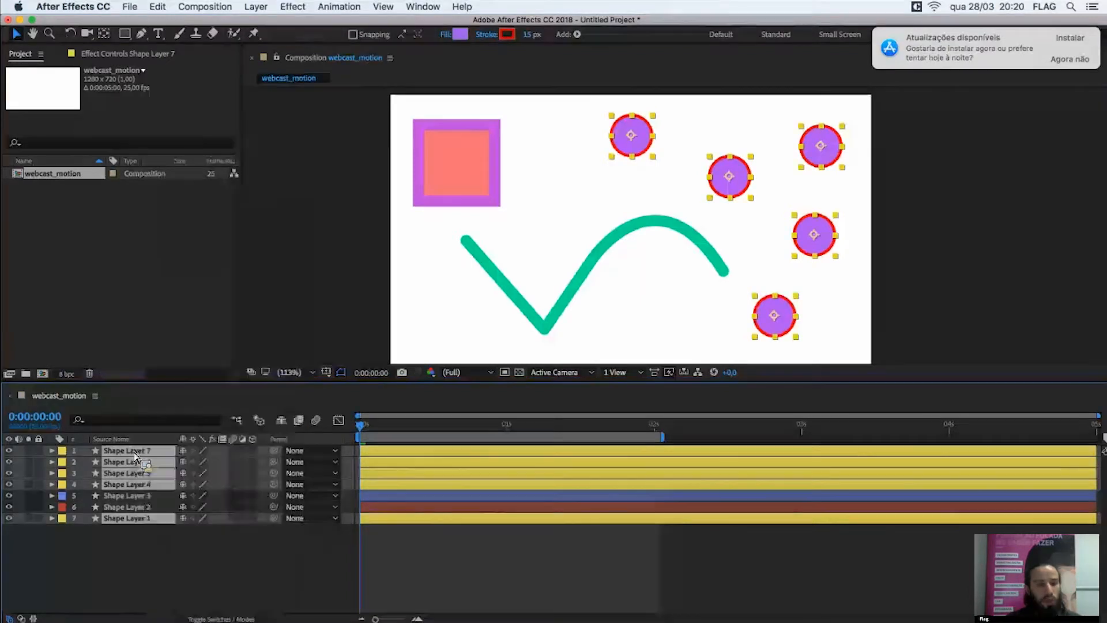
left_click(135, 457, "ctrl")
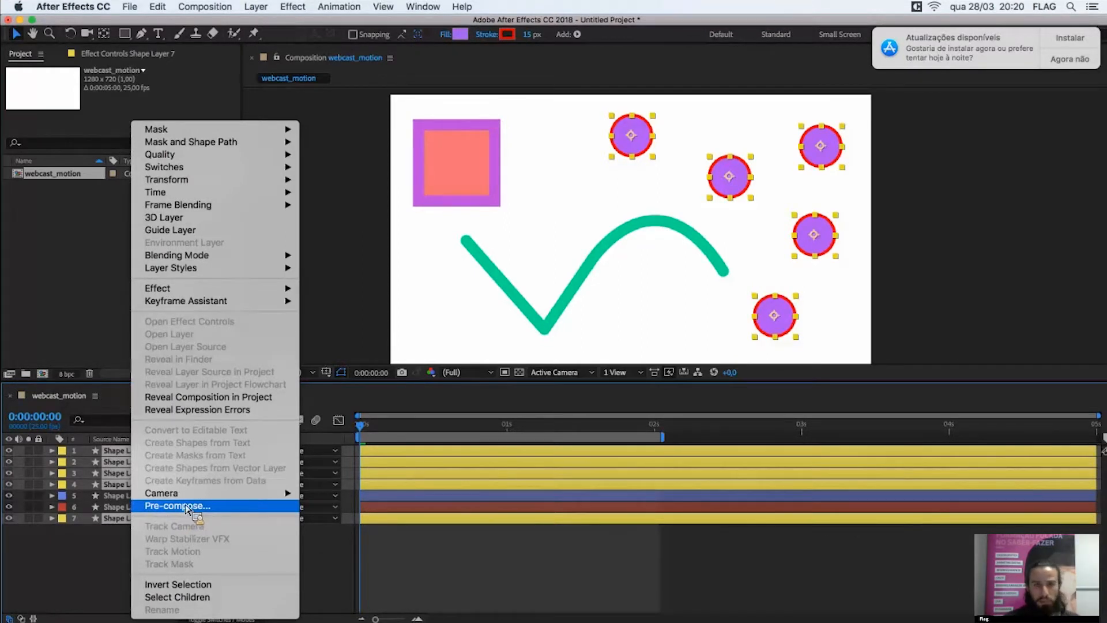
left_click(186, 507)
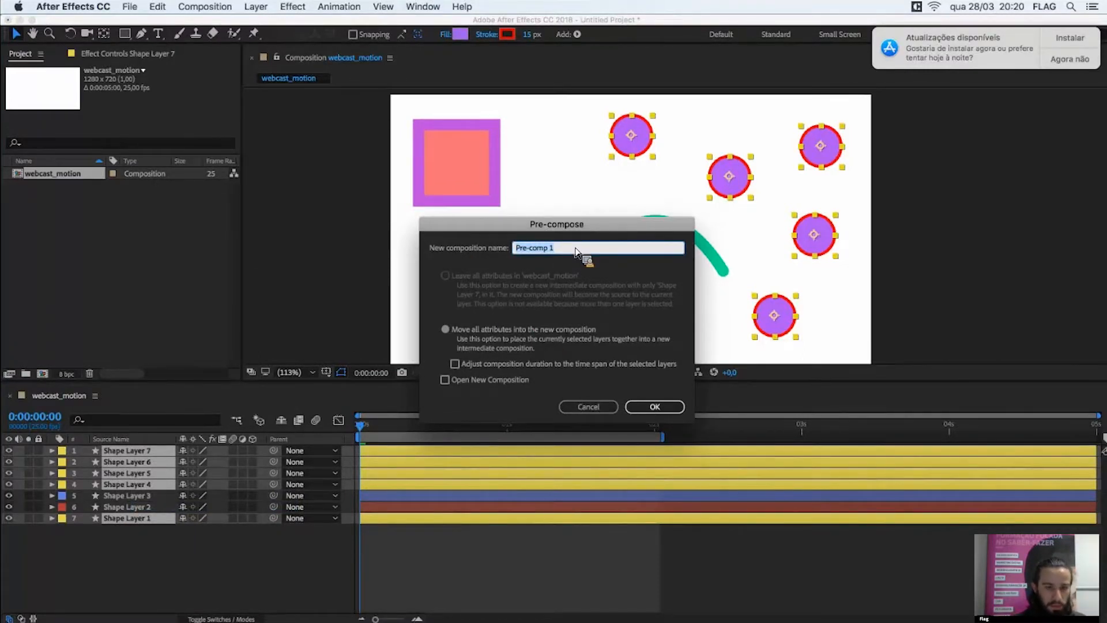
type("motion_circles")
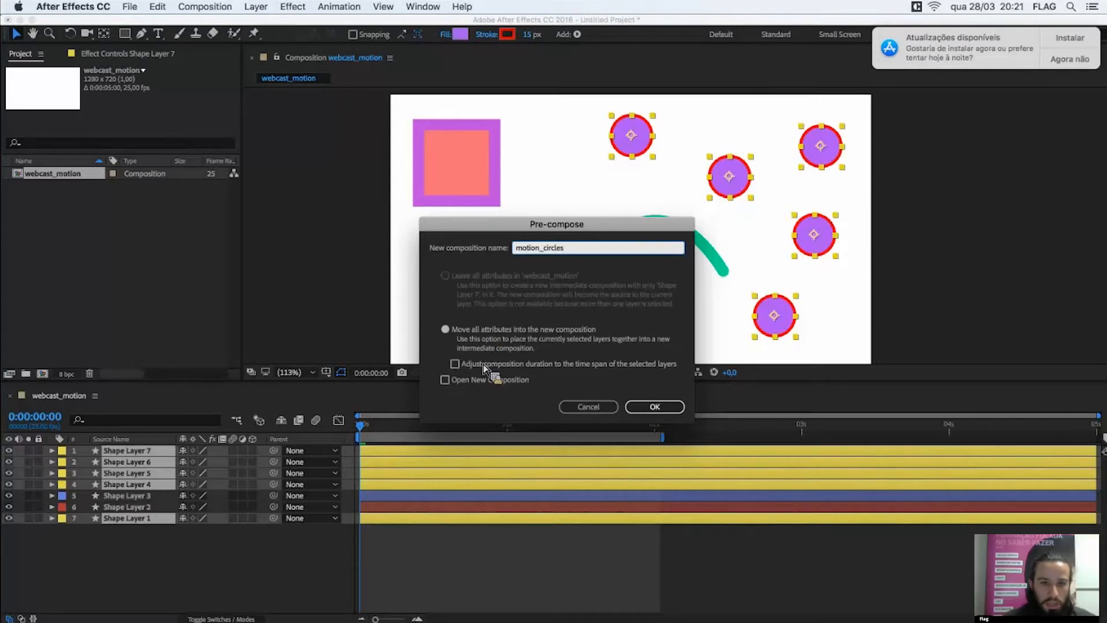
left_click(656, 407)
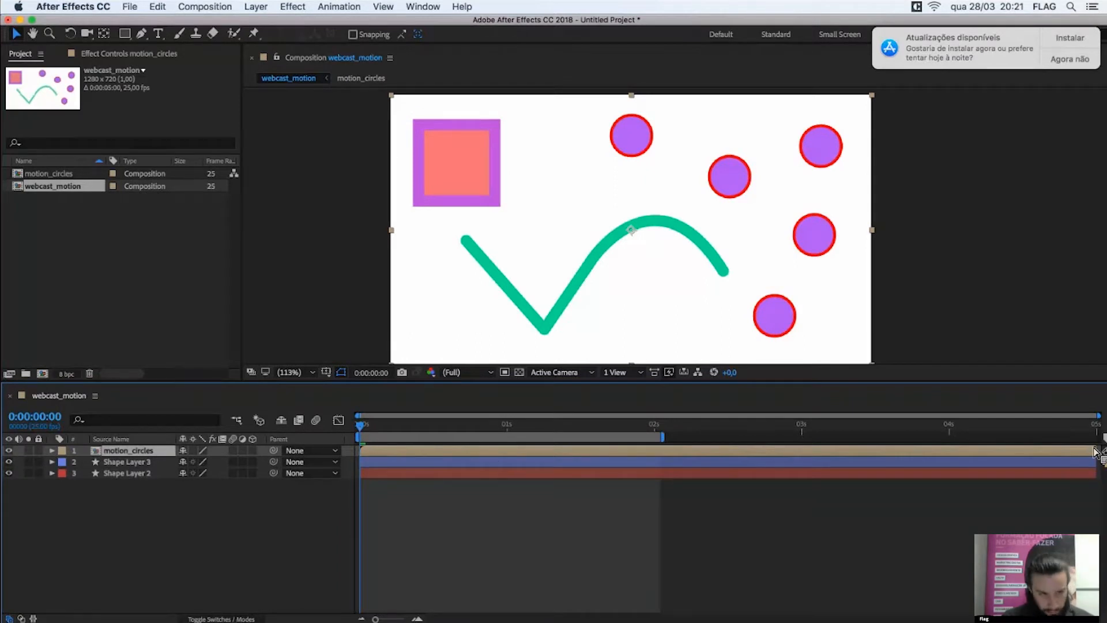
left_click(179, 506)
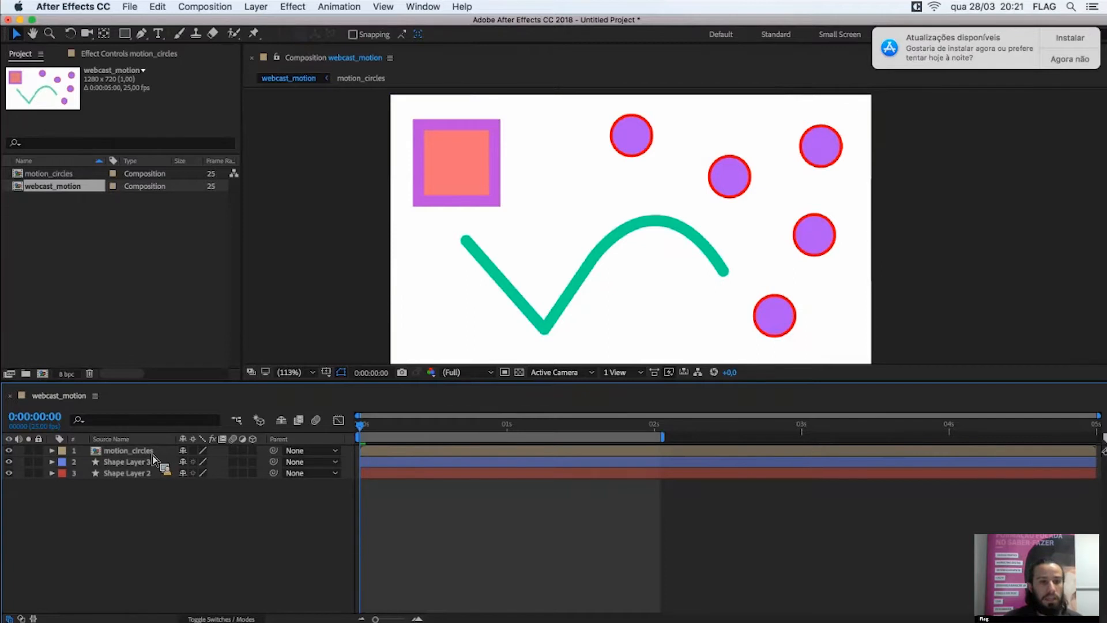
- Look inside the motion_circles pre-comp through its layer and return to the webcast_motion composition
left_click(121, 454)
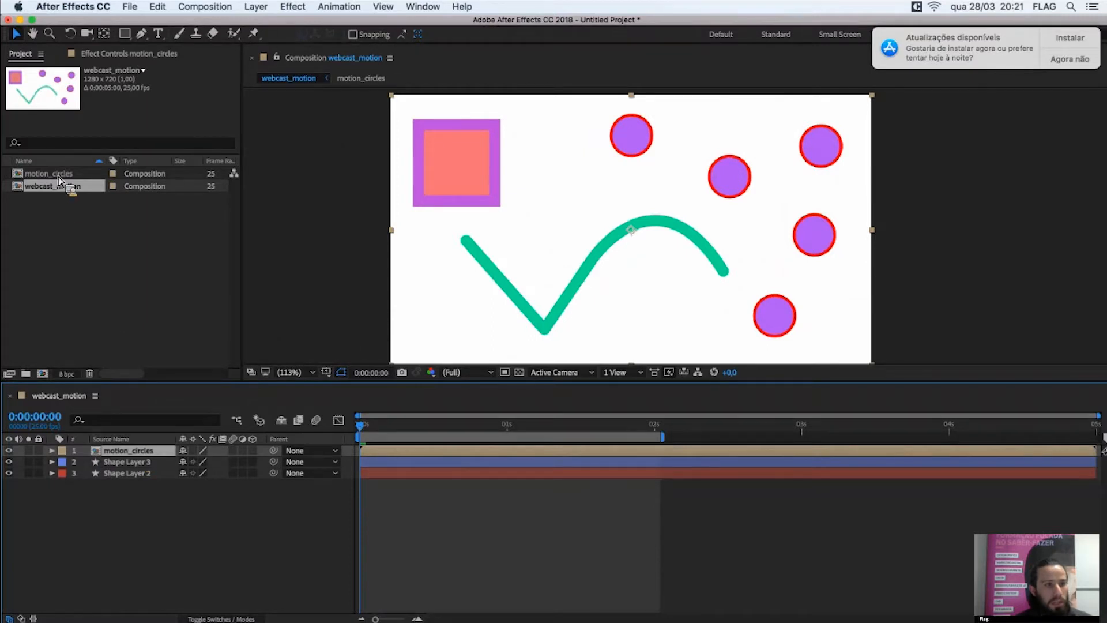
left_click_drag(54, 173, 118, 464)
double_click(122, 452)
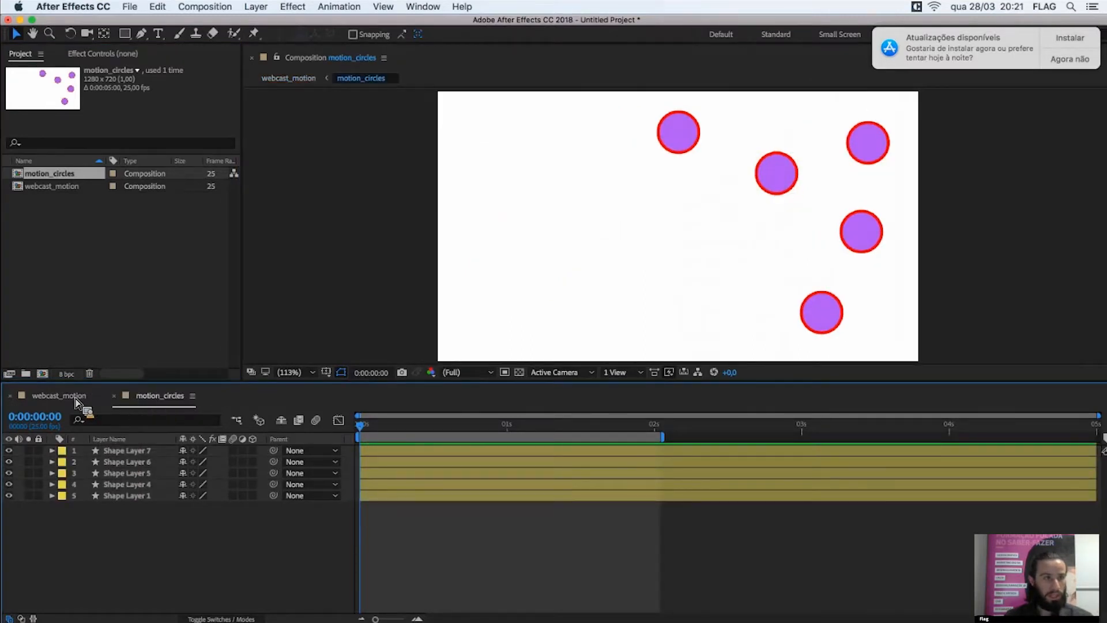
left_click(48, 189)
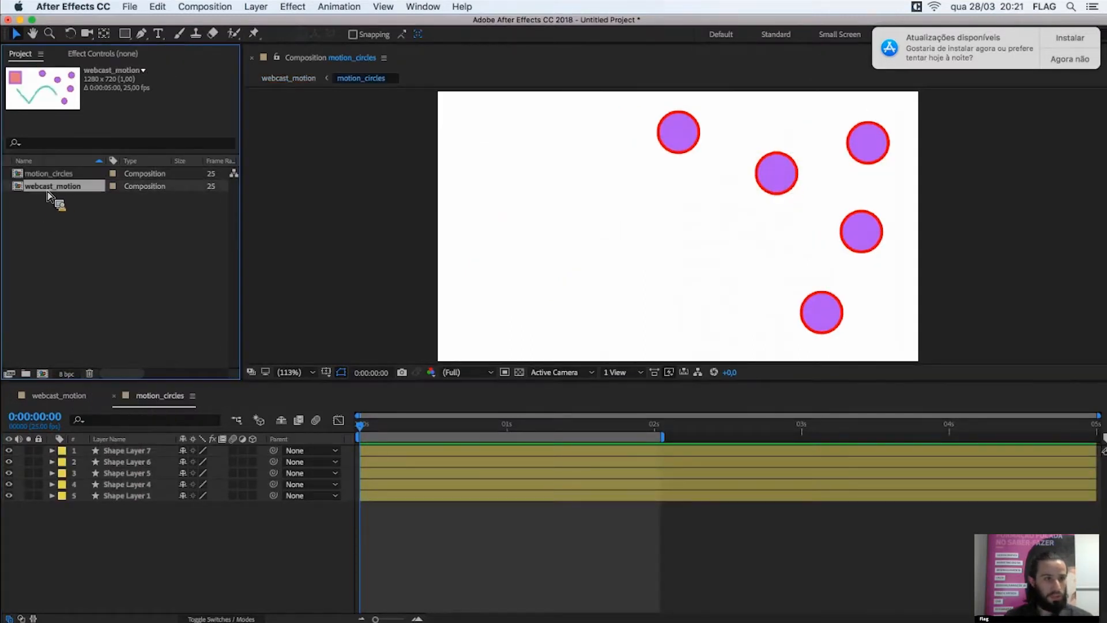
double_click(51, 188)
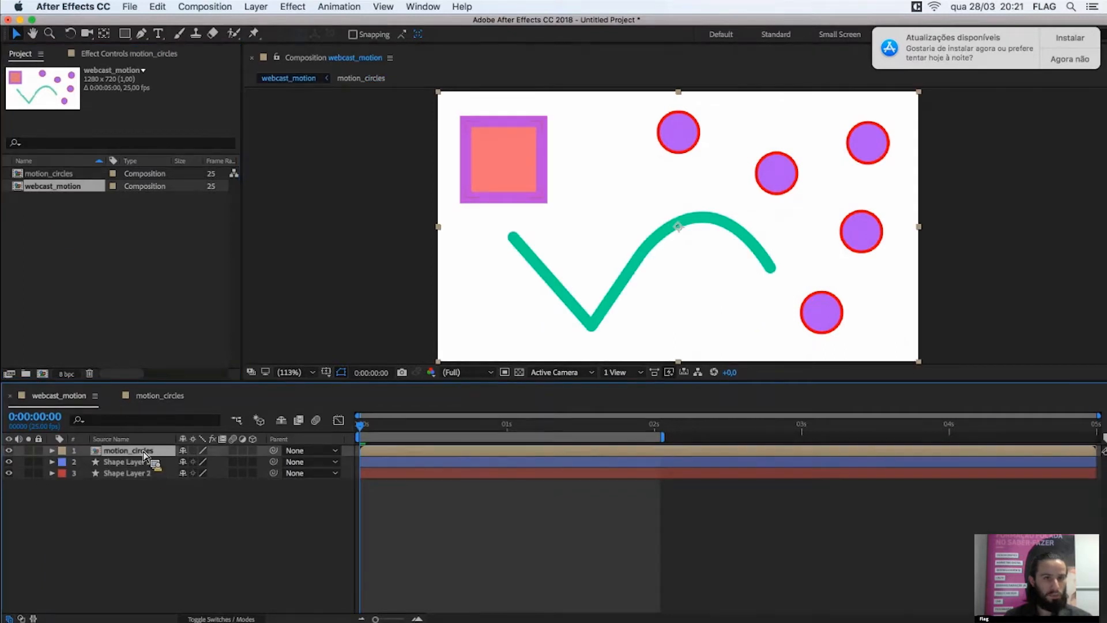
- Reopen the motion_circles composition from its layer, select all its circle layers, and clear the selection
double_click(142, 453)
left_click_drag(297, 567, 213, 573)
left_click(214, 570)
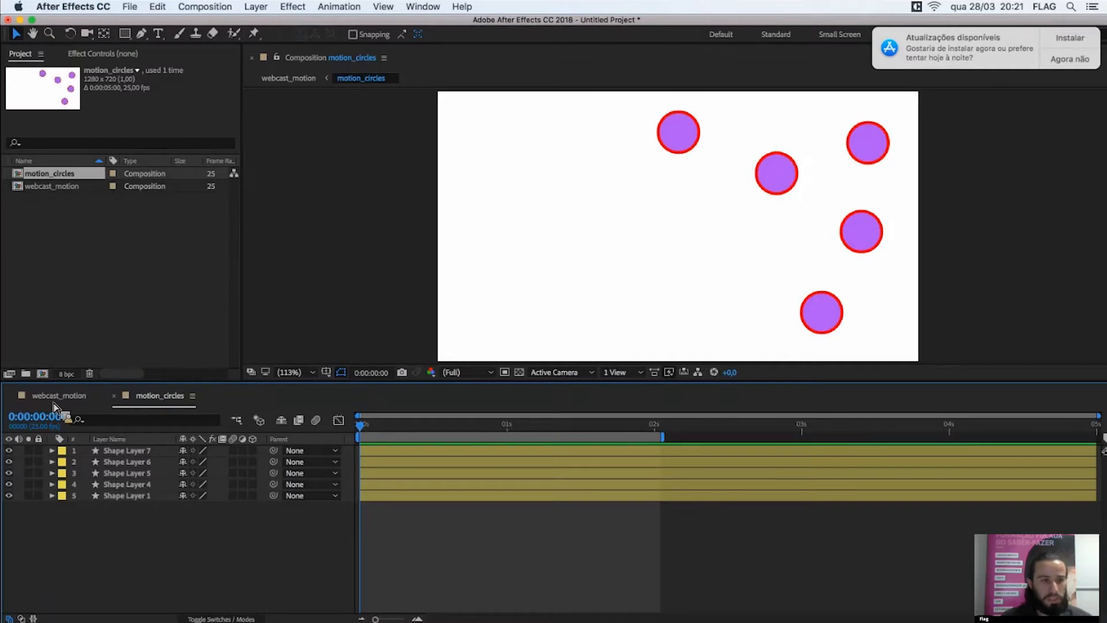
key("super+a")
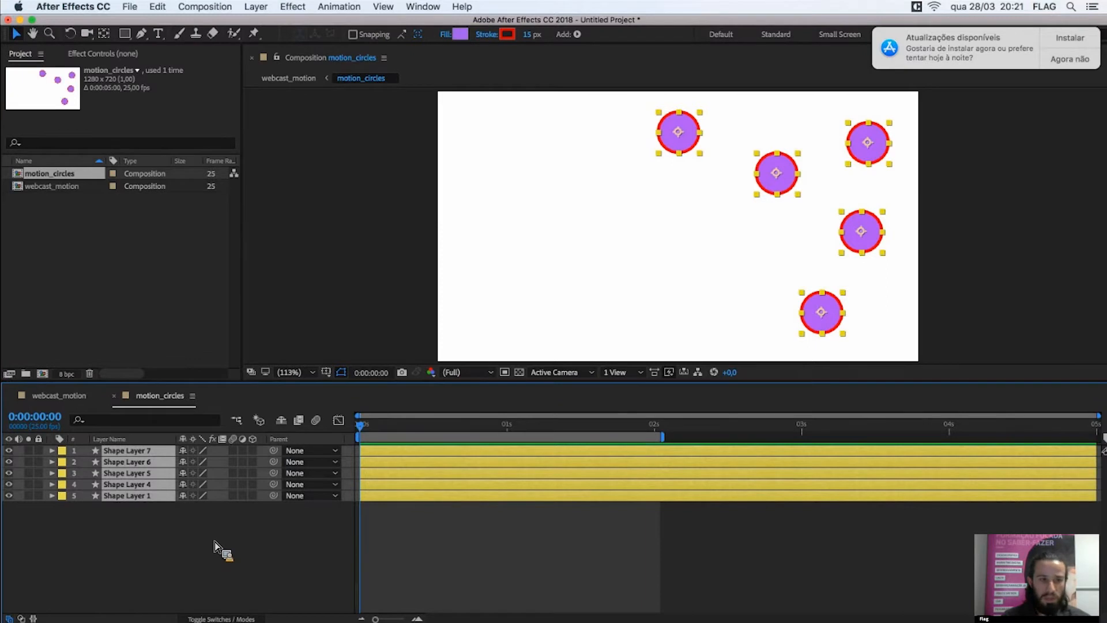
key("super+shift+a")
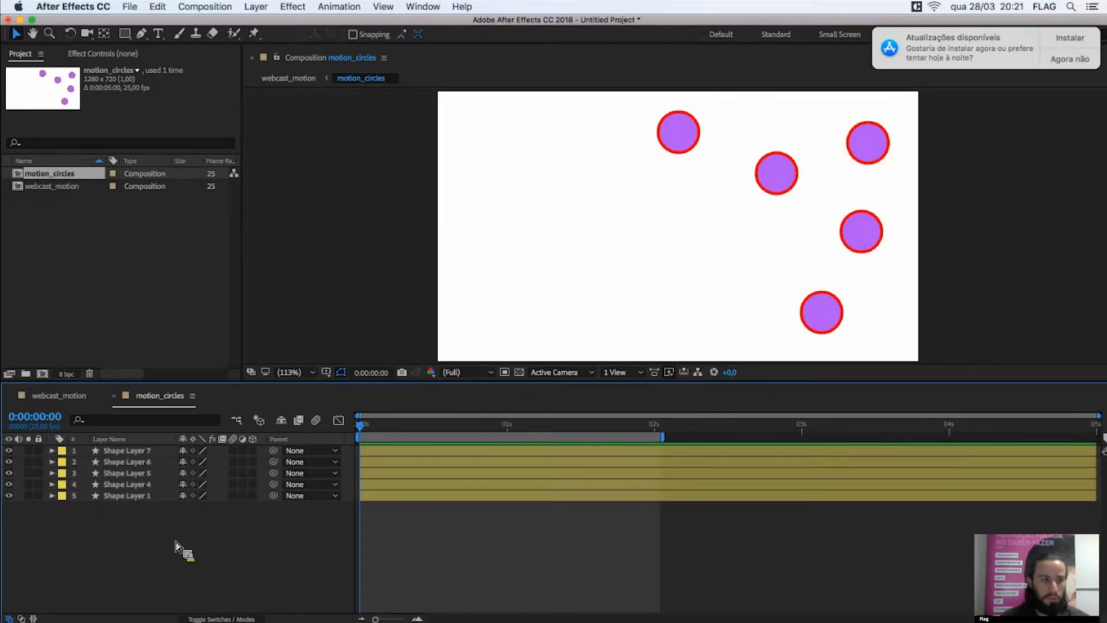
- Return to the webcast_motion composition, go over its three layers, and clear the layer selection
left_click(65, 396)
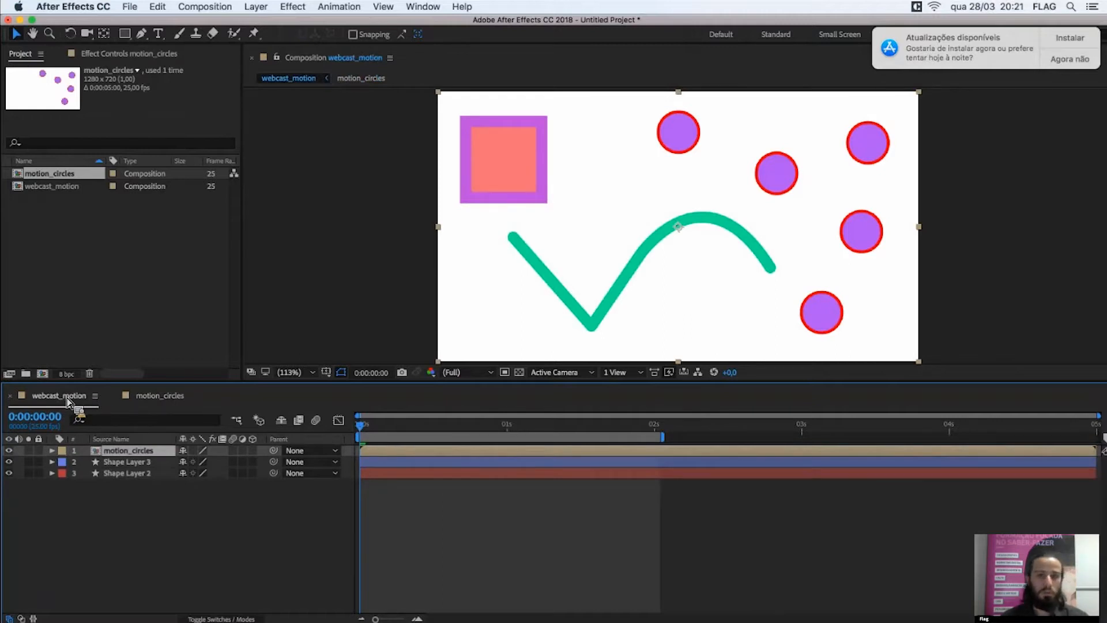
left_click_drag(63, 418, 149, 470)
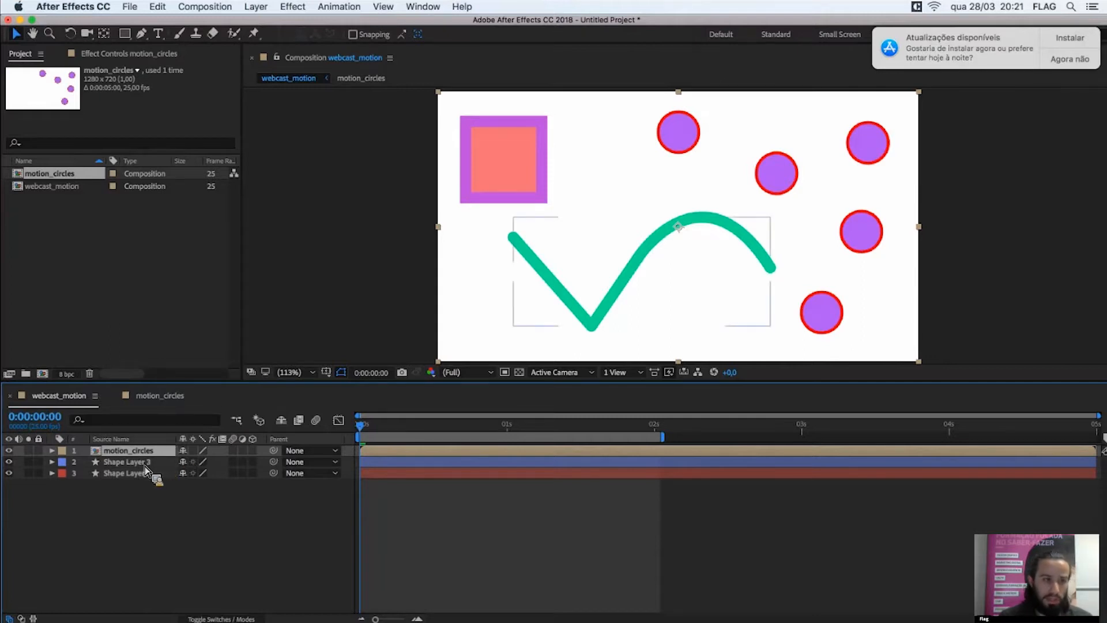
left_click(147, 465)
left_click(151, 472)
left_click(152, 451)
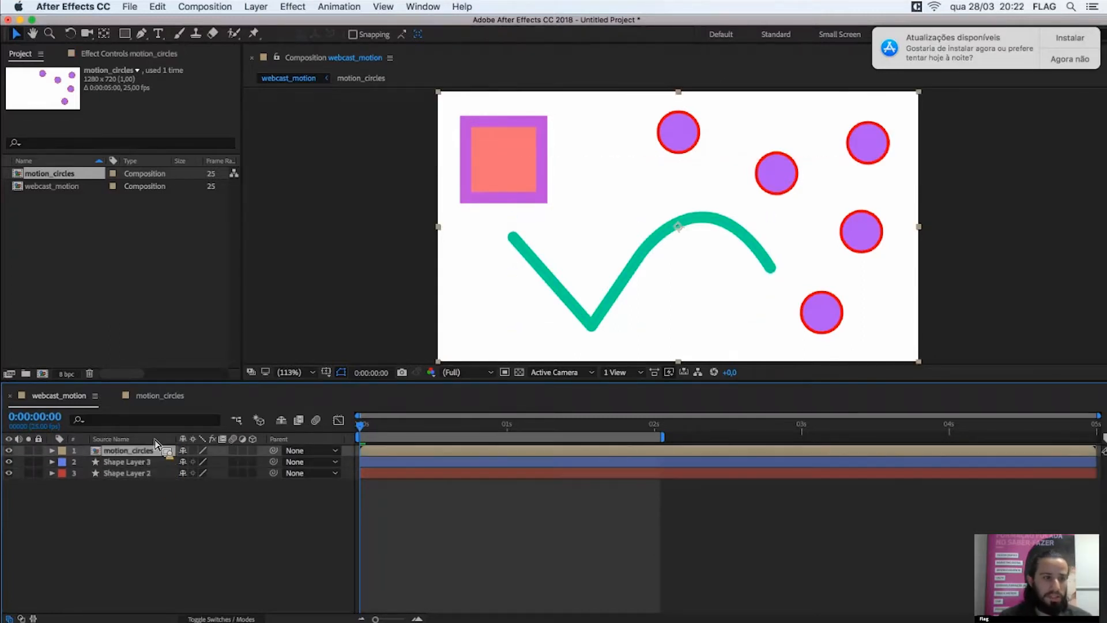
left_click_drag(166, 505, 101, 503)
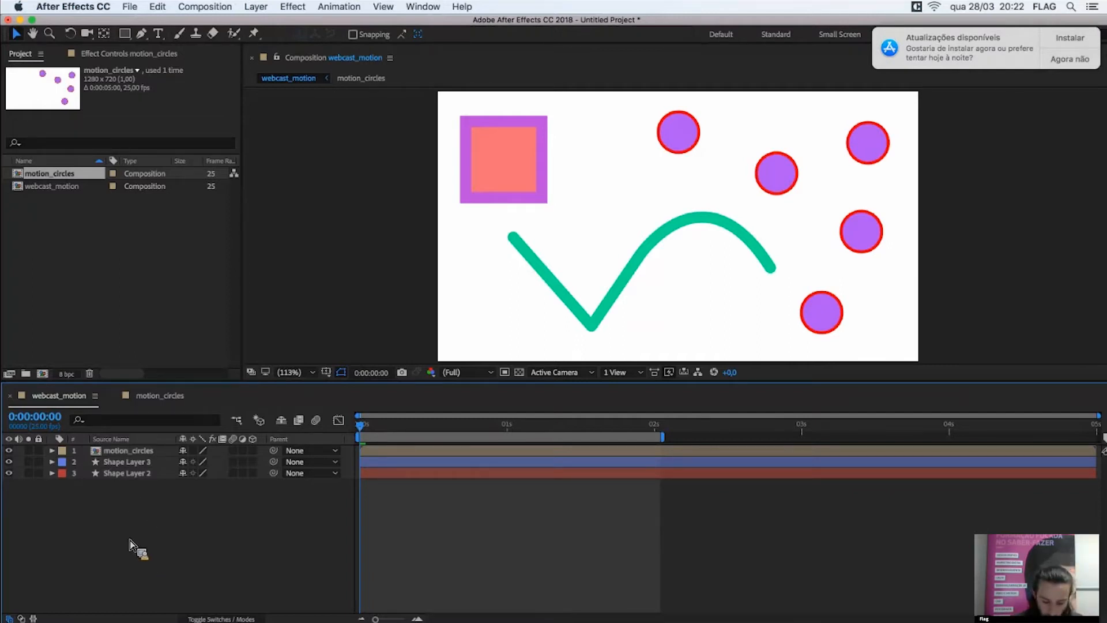
- Show the Effect Controls and look at the available effect categories with no layer selected
left_click(117, 57)
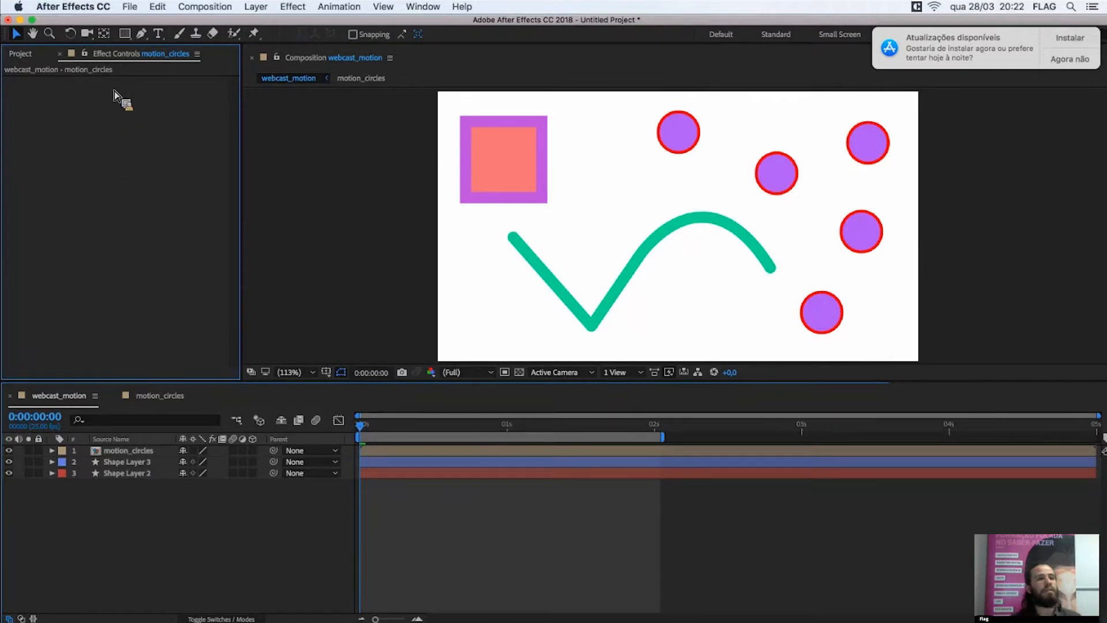
left_click(300, 7)
left_click(260, 347)
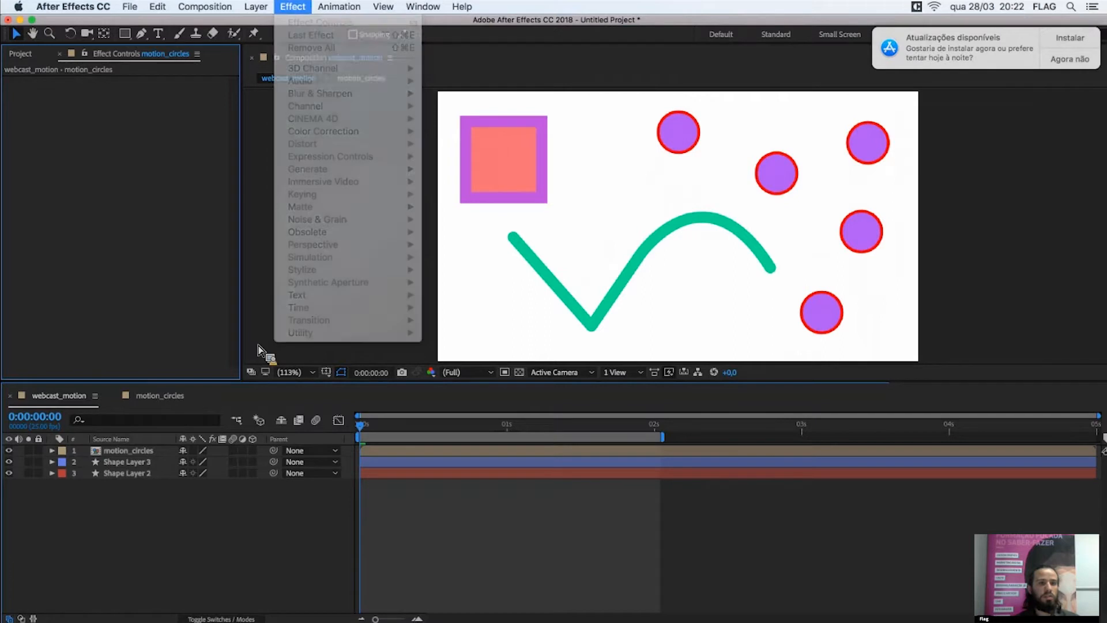
- Select the square's layer, Shape Layer 2, and bring up the effect categories available for it
left_click(145, 461)
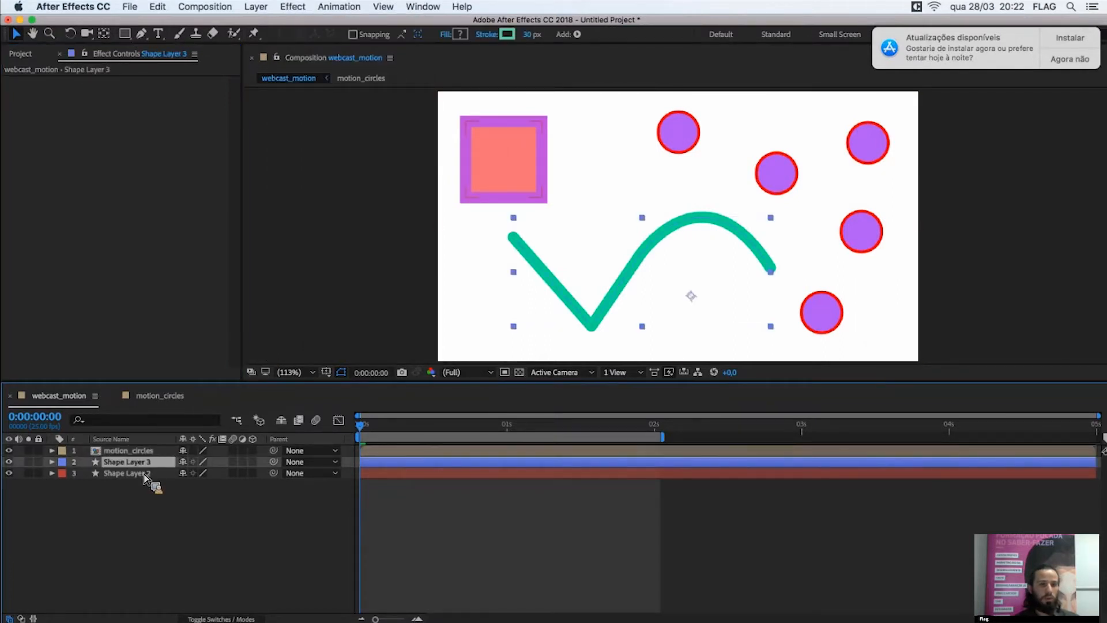
left_click(142, 475)
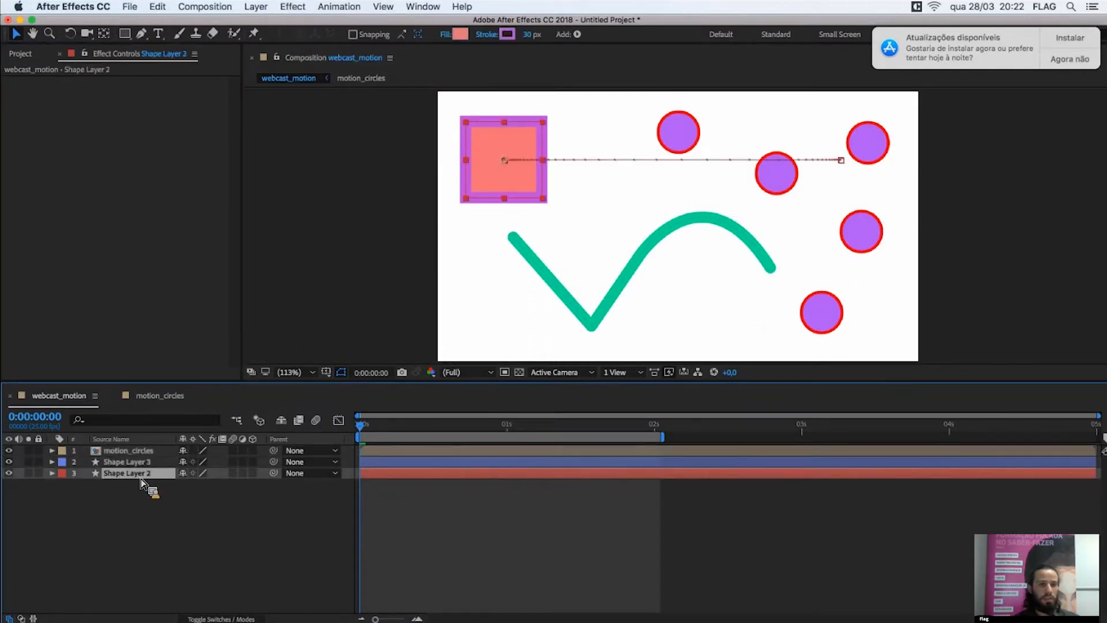
left_click(303, 9)
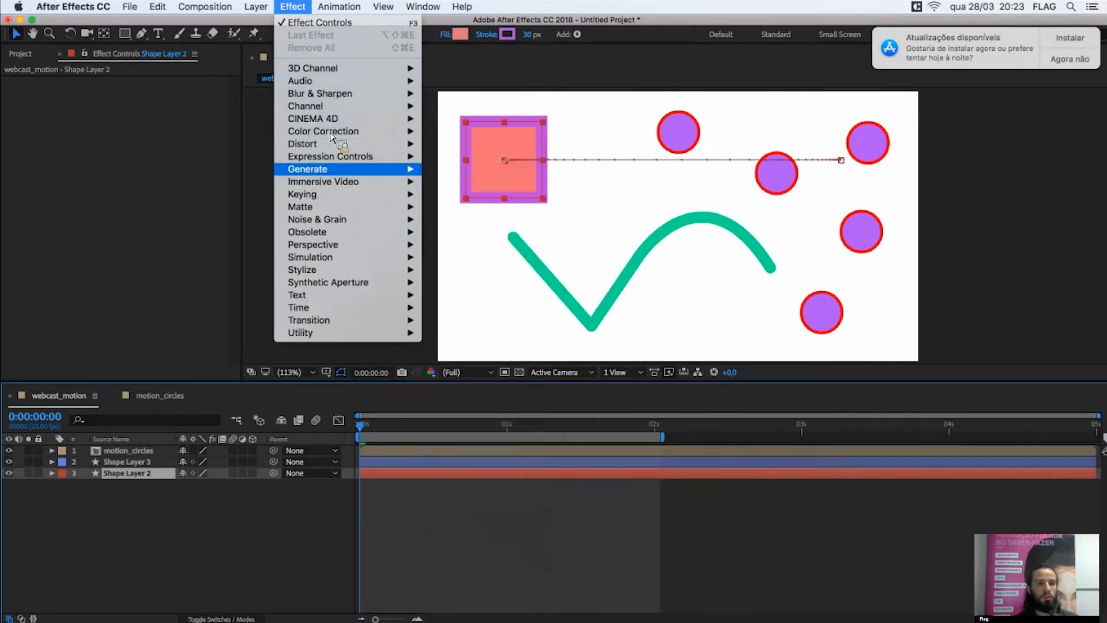
left_click(144, 148)
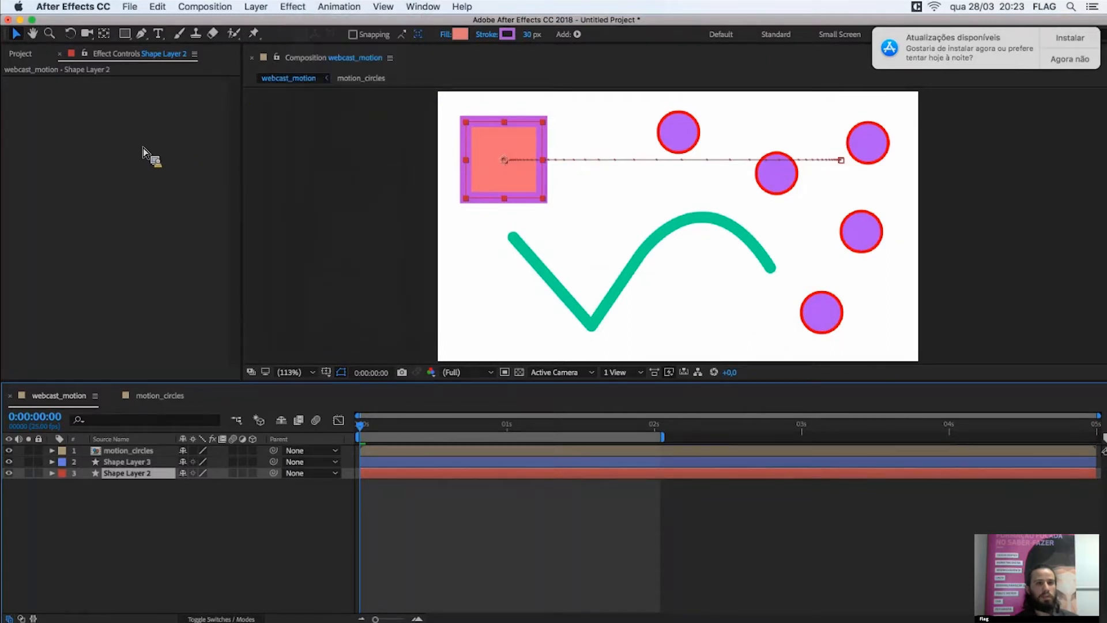
left_click(128, 161)
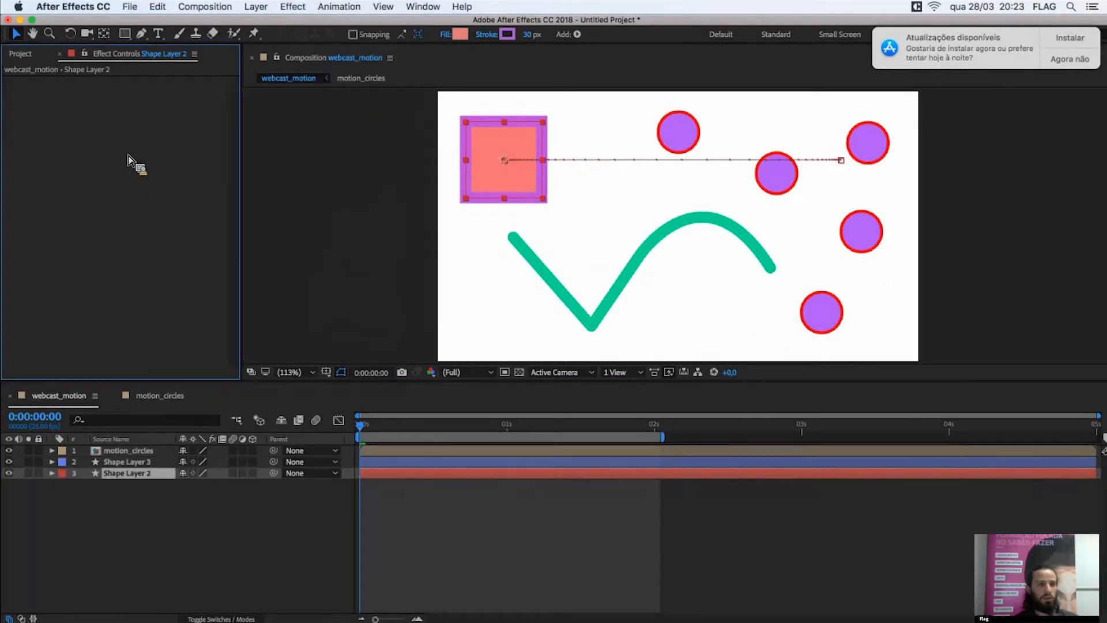
right_click(129, 160)
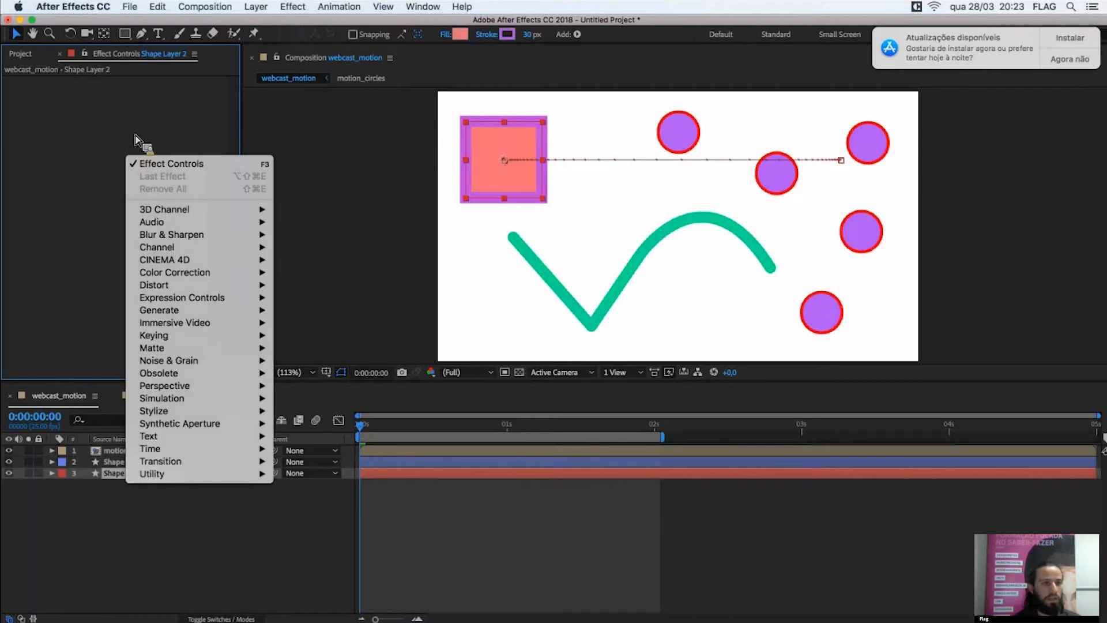
- Browse the available effects and apply Gaussian Blur to Shape Layer 2
right_click(134, 136)
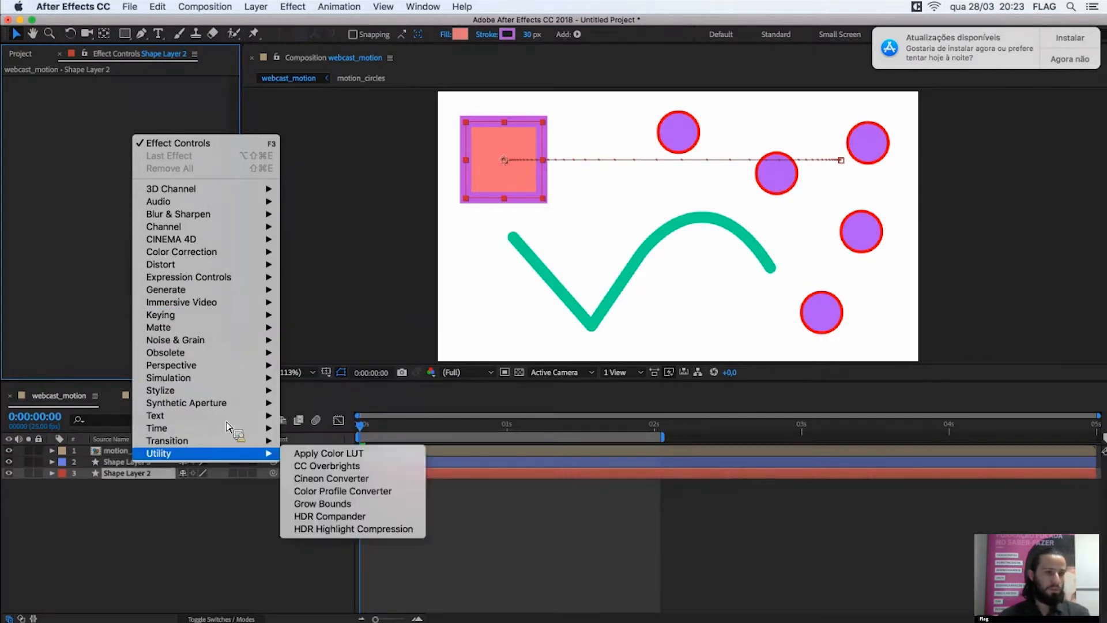
mouse_move(220, 193)
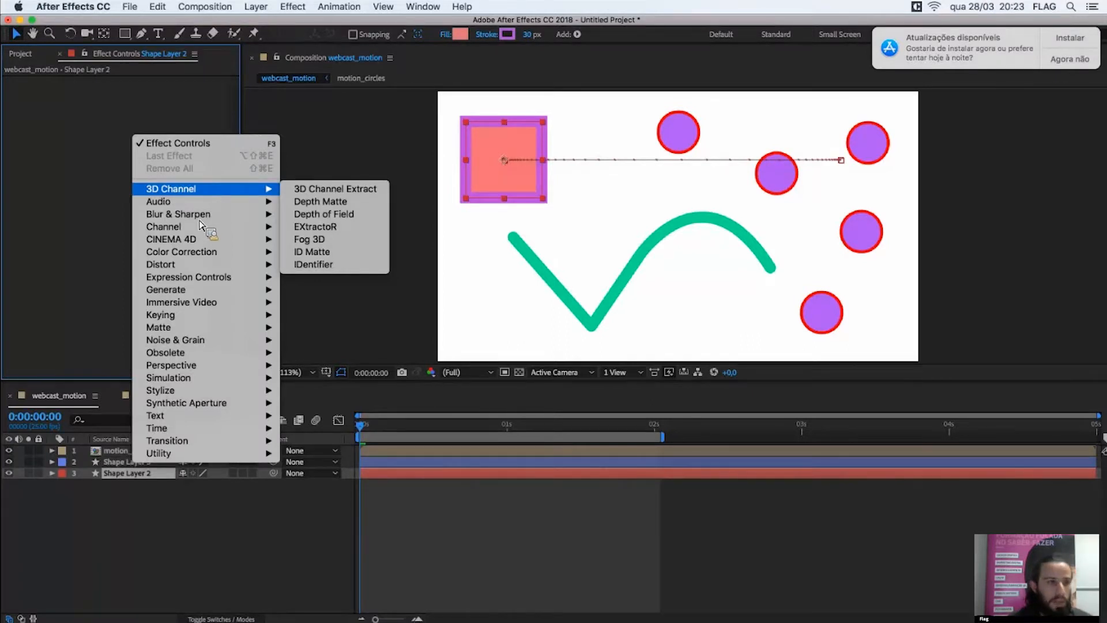
mouse_move(203, 216)
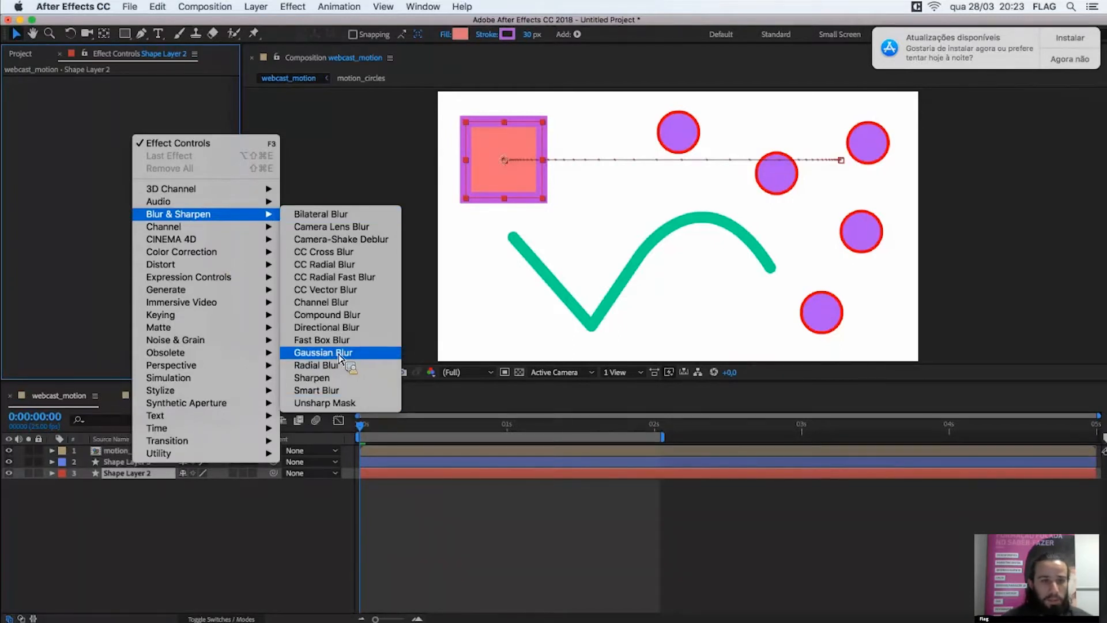
key("Up")
key("Up")
key("Up")
key("Up")
key("Up")
key("Up")
key("Up")
key("Up")
key("Up")
key("Up")
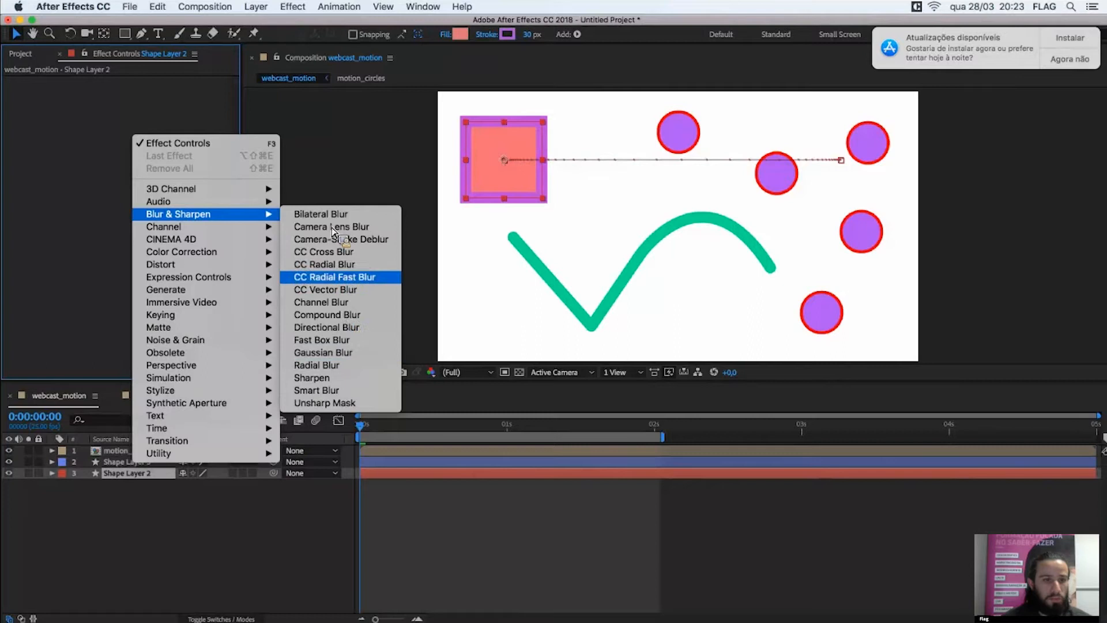
left_click(317, 353)
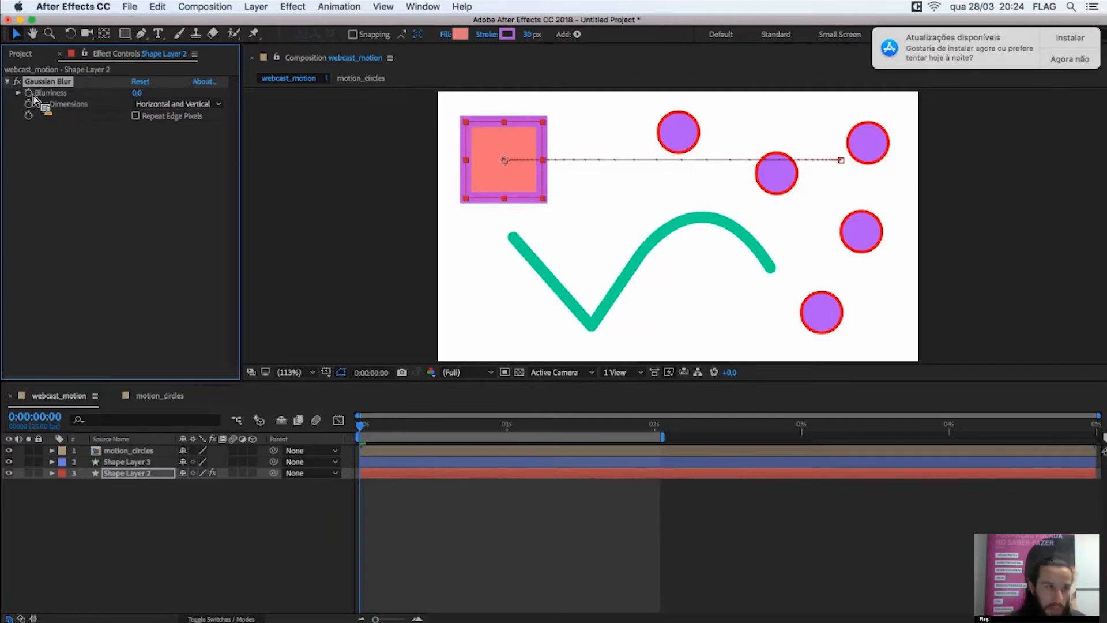
- Keyframe the Gaussian Blur's Blurriness at 26,3 on the first frame and show only Shape Layer 2's animated properties
left_click_drag(137, 94, 569, 486)
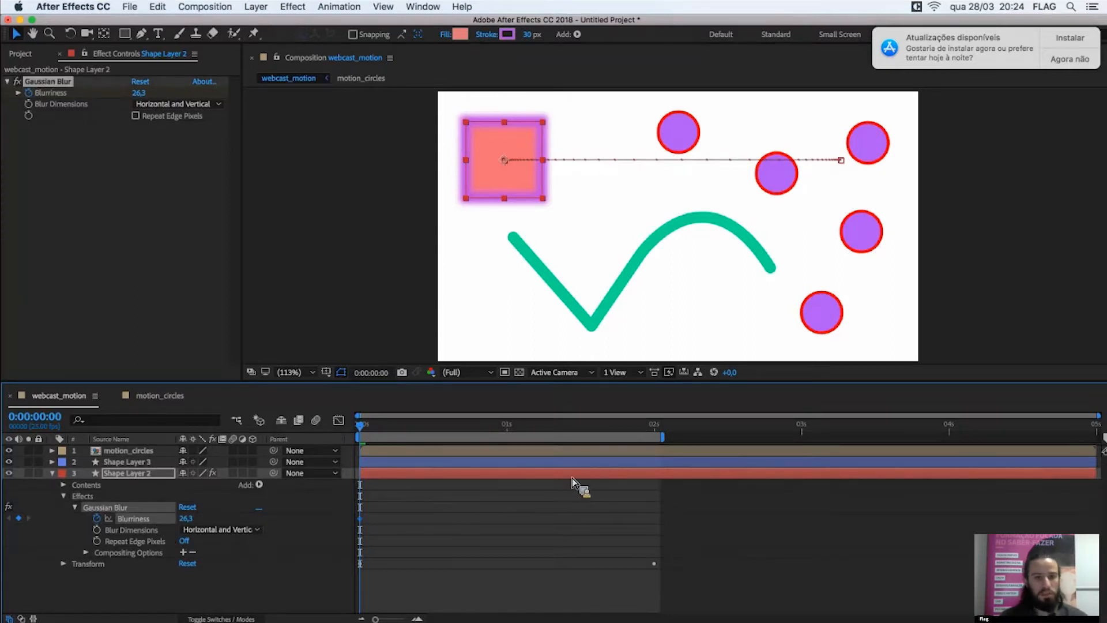
left_click(568, 492)
left_click(568, 479)
left_click(566, 479)
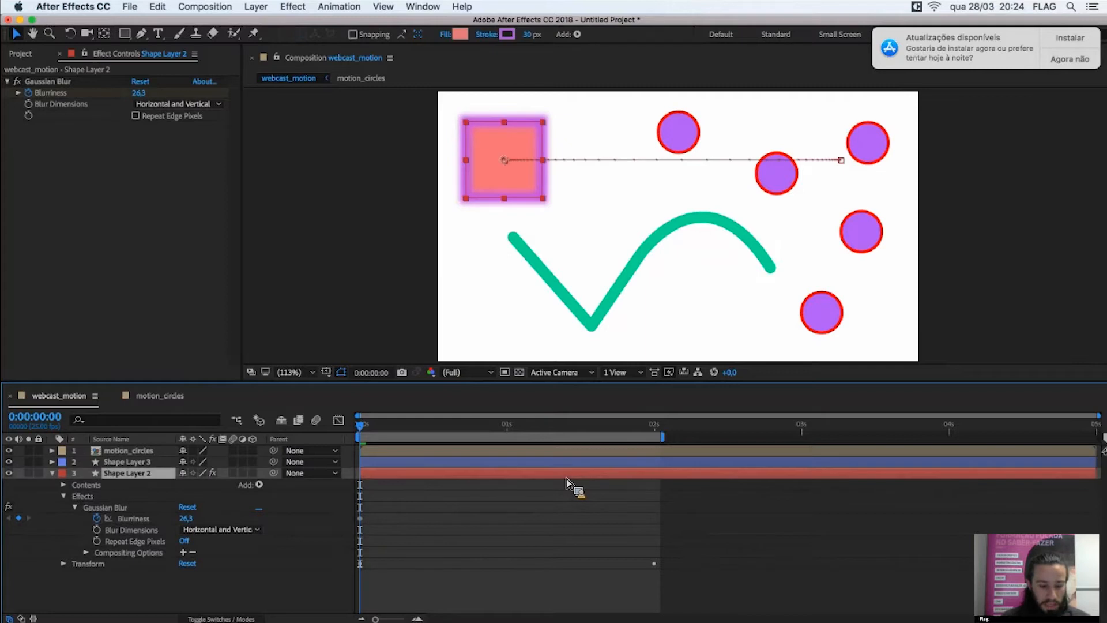
key("u")
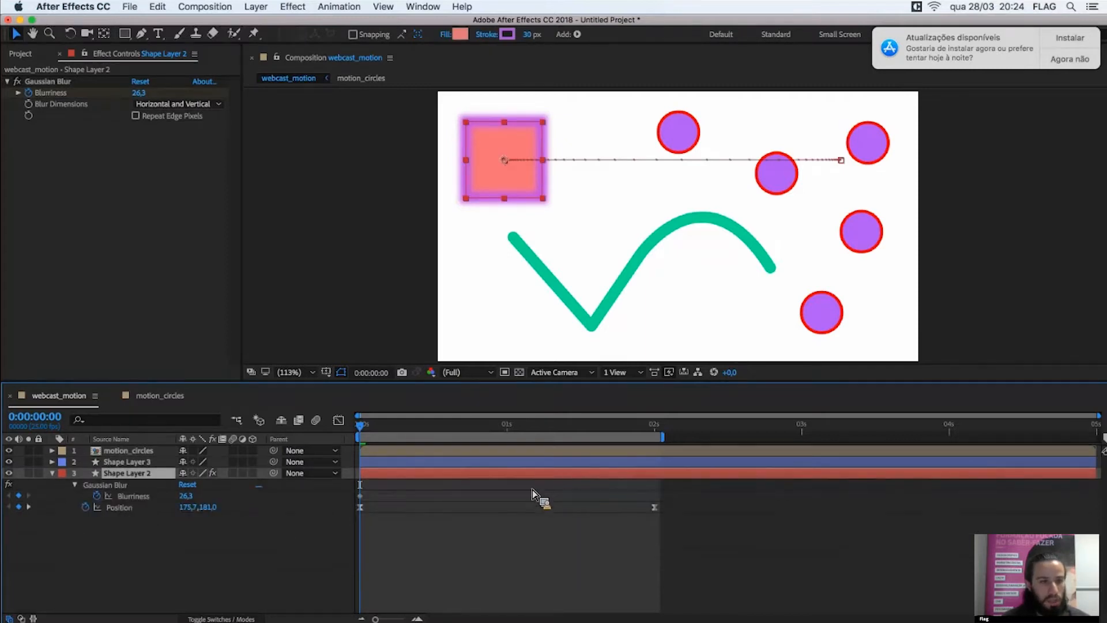
- Move the Blurriness keyframe from the first frame to align with the final Position keyframe near 2 seconds
left_click(360, 497)
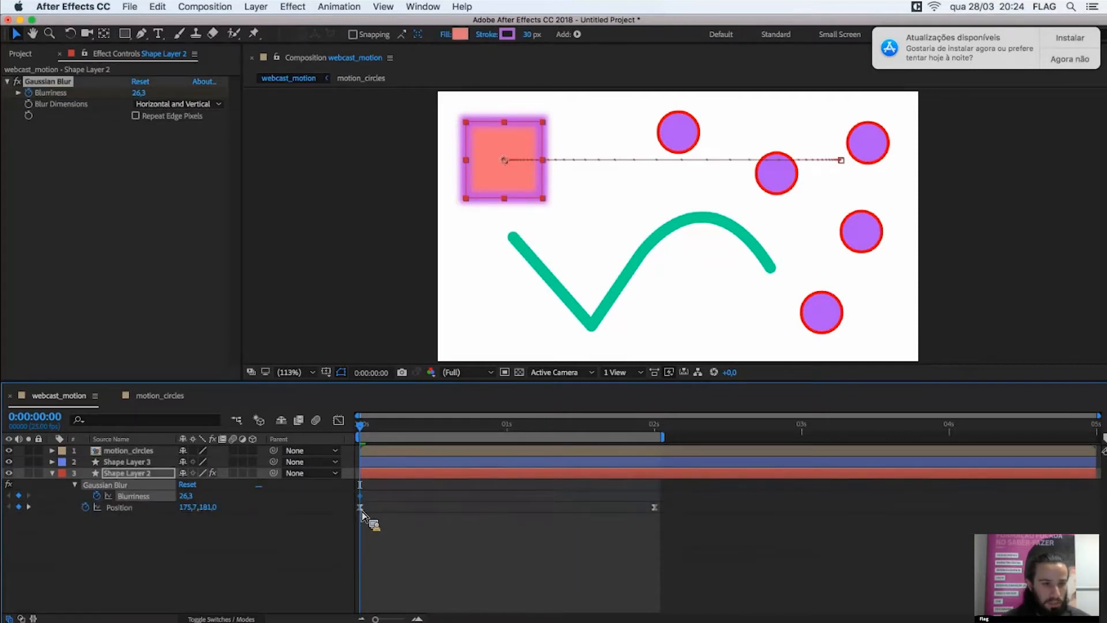
left_click(360, 507)
left_click(360, 495)
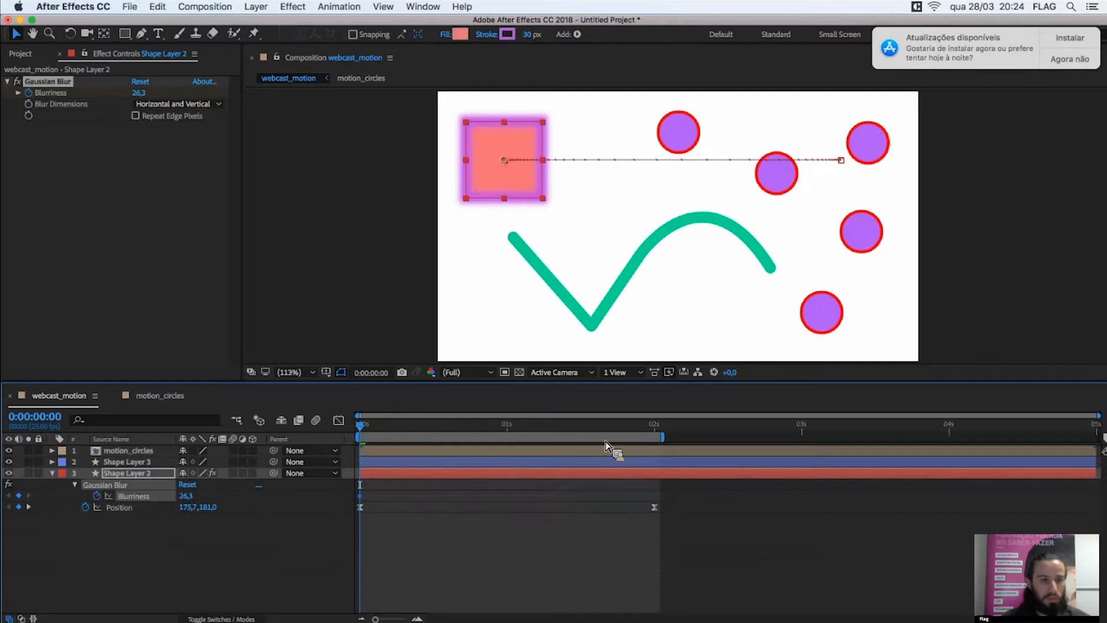
left_click_drag(367, 498, 432, 499)
left_click_drag(636, 503, 663, 507)
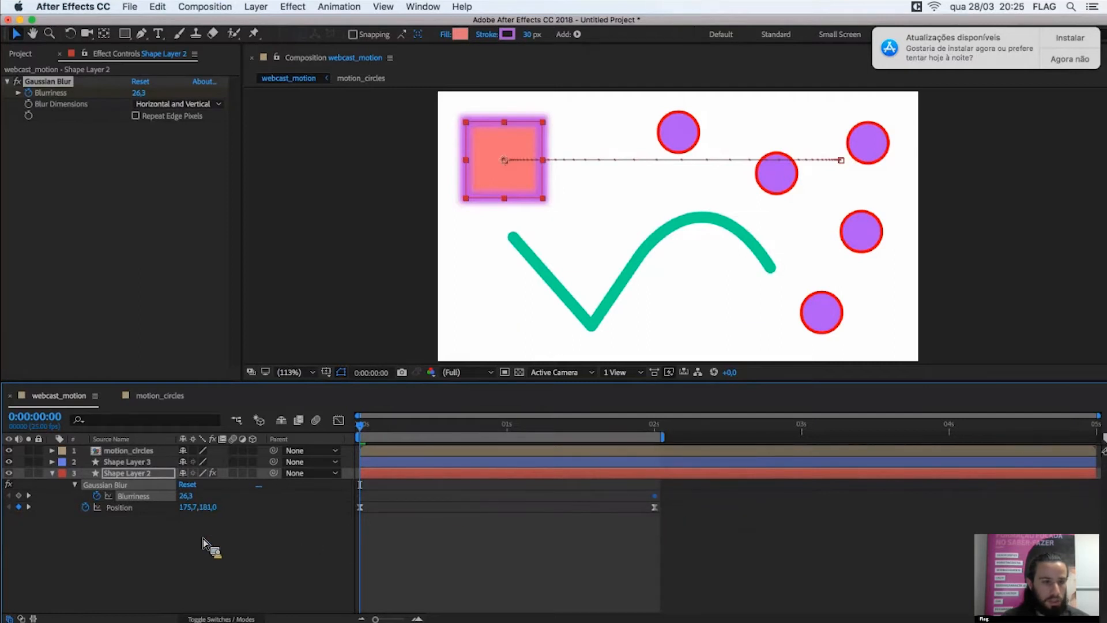
- Set Blurriness to 0 on the first frame and preview the blur animation
left_click(185, 496)
type("0")
key("Return")
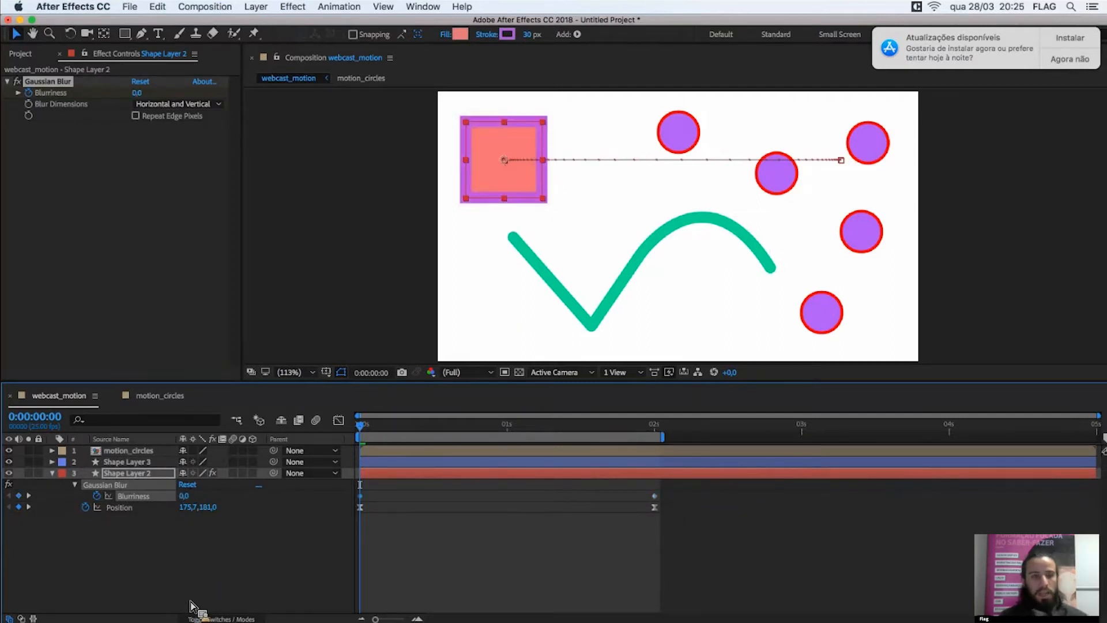
left_click(195, 594)
key("space")
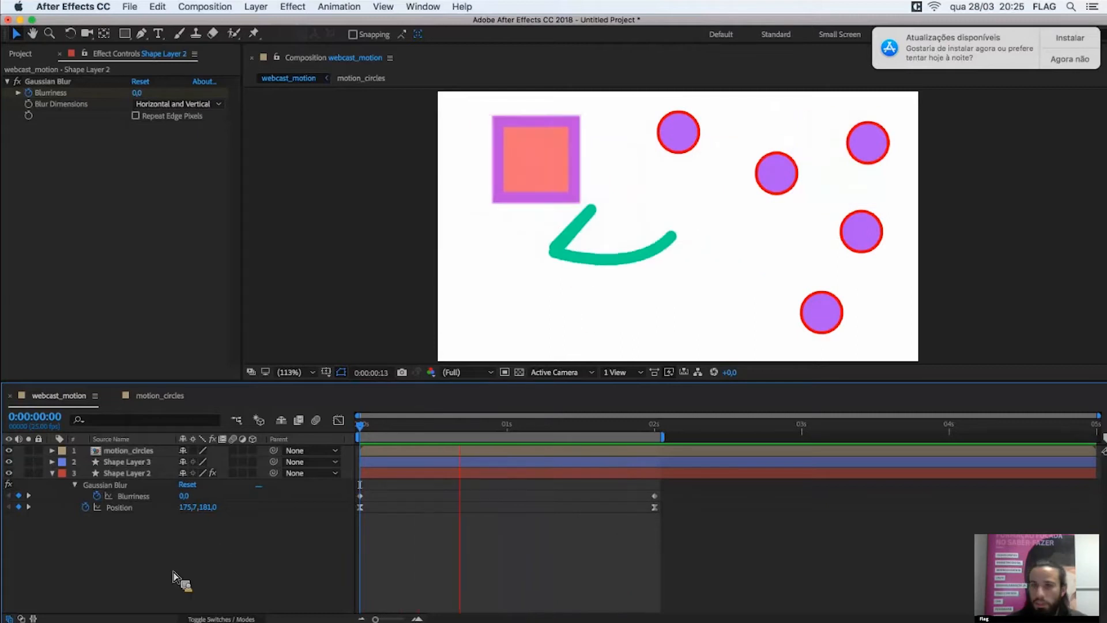
key("space")
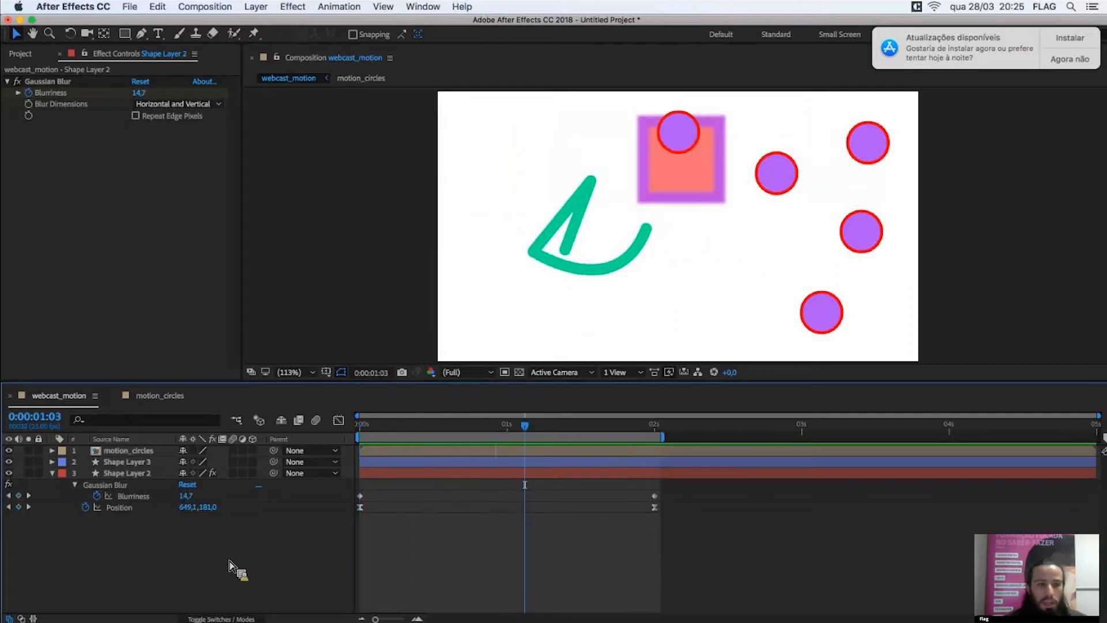
- Postpone the system update notification with the option to be reminded tomorrow
left_click(1065, 63)
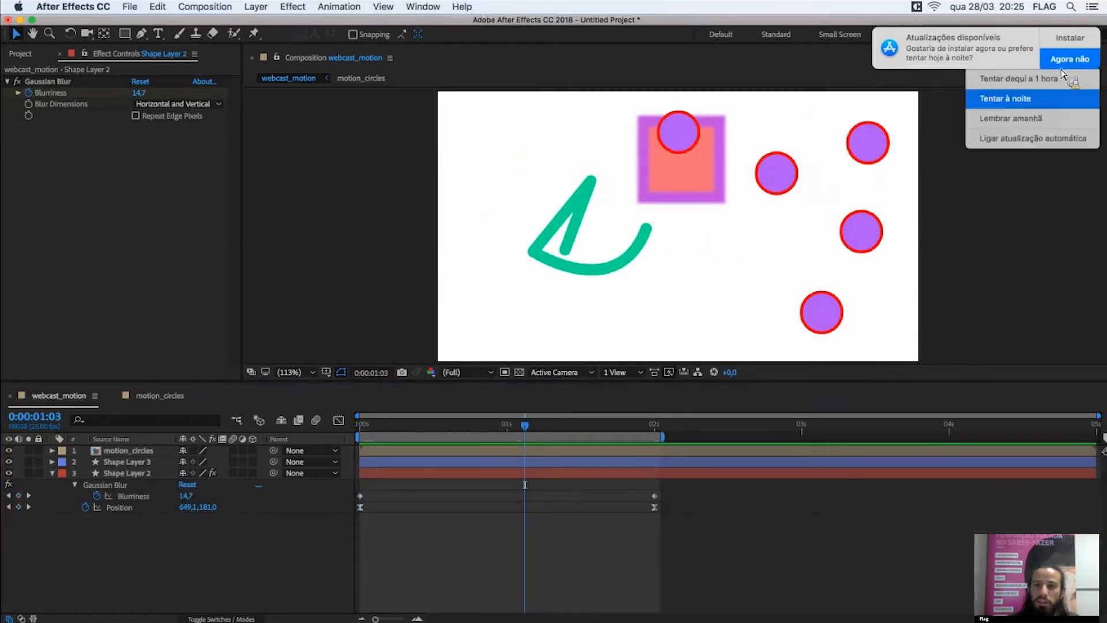
left_click(1038, 120)
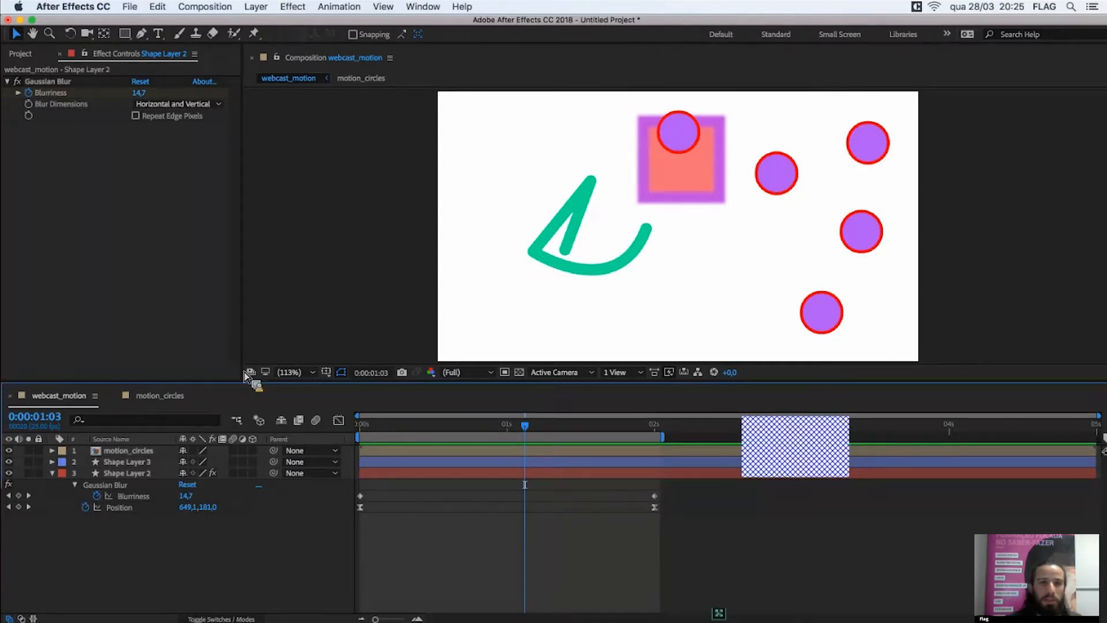
left_click_drag(150, 590, 123, 461)
left_click(193, 589)
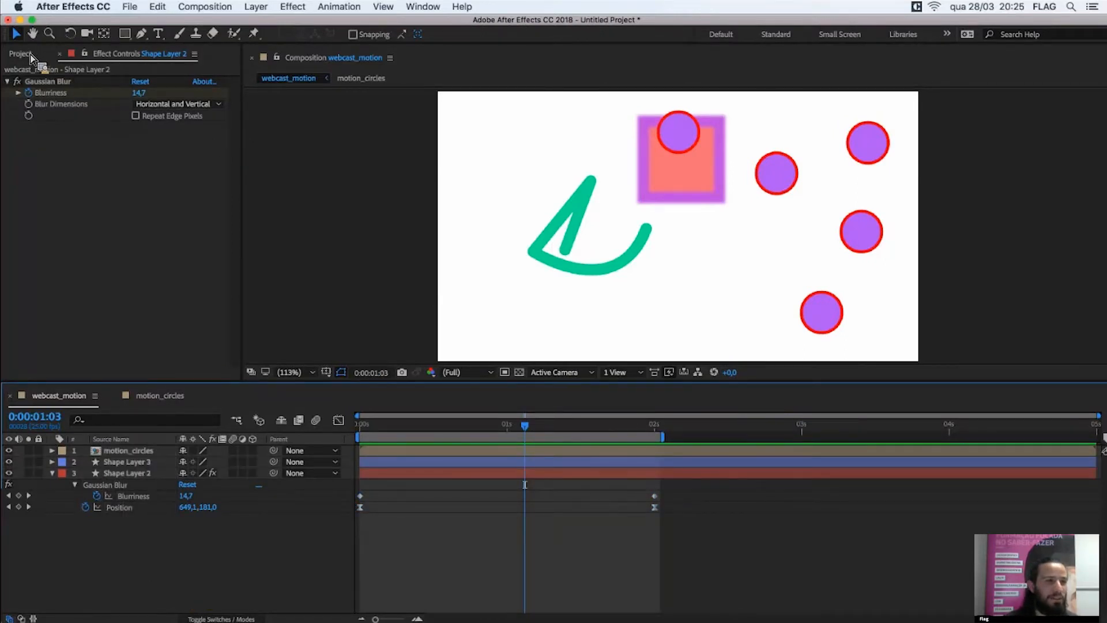
left_click(65, 87)
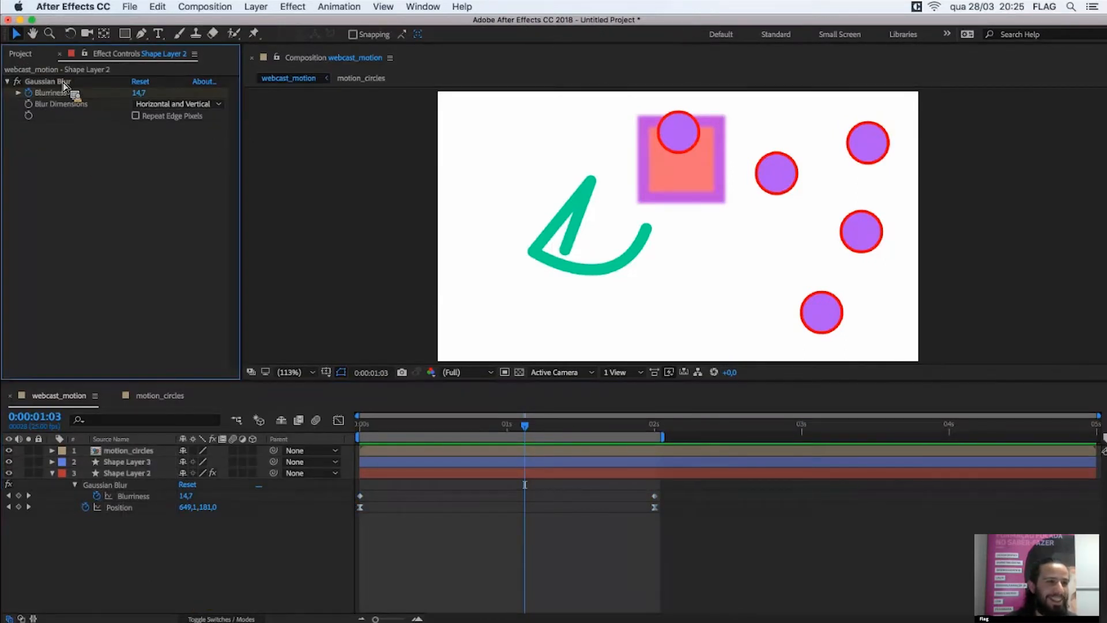
left_click(65, 83)
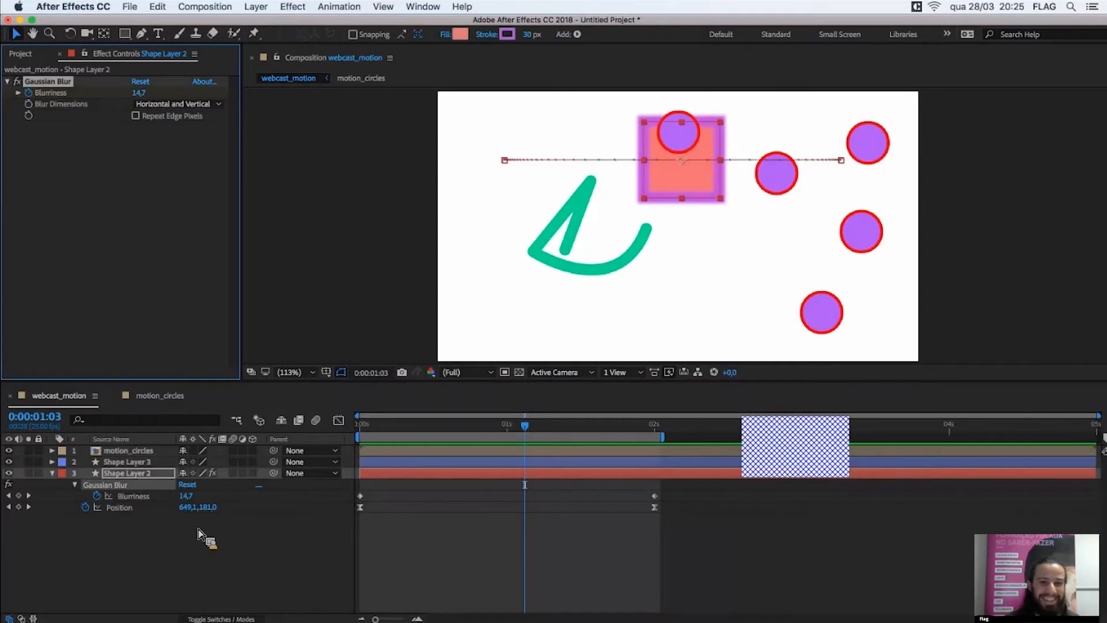
left_click(183, 521)
left_click(160, 478)
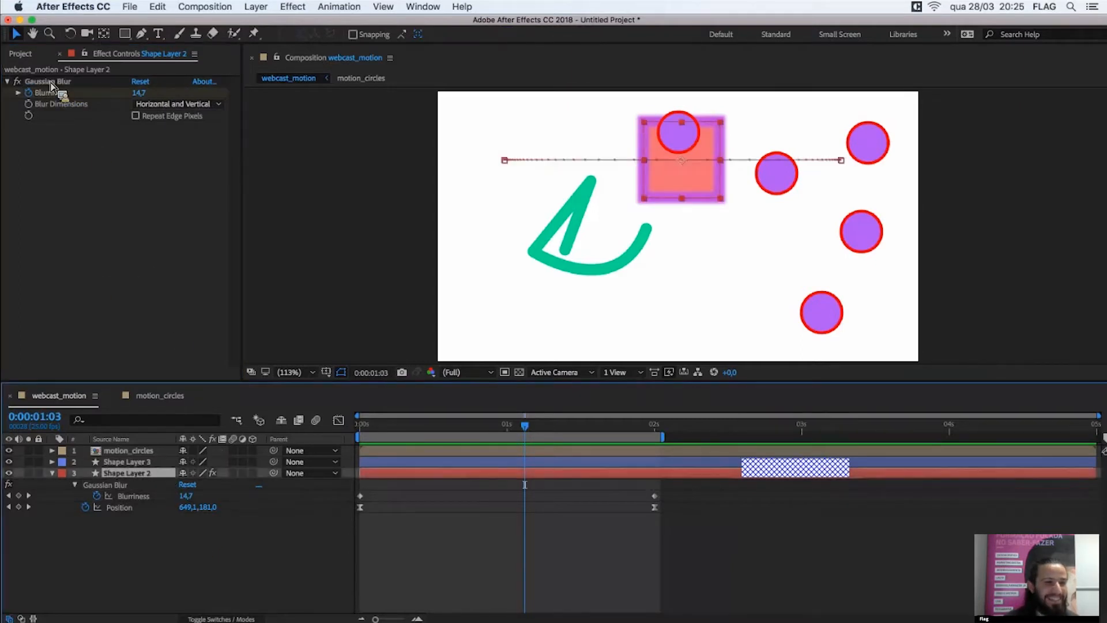
left_click(89, 157)
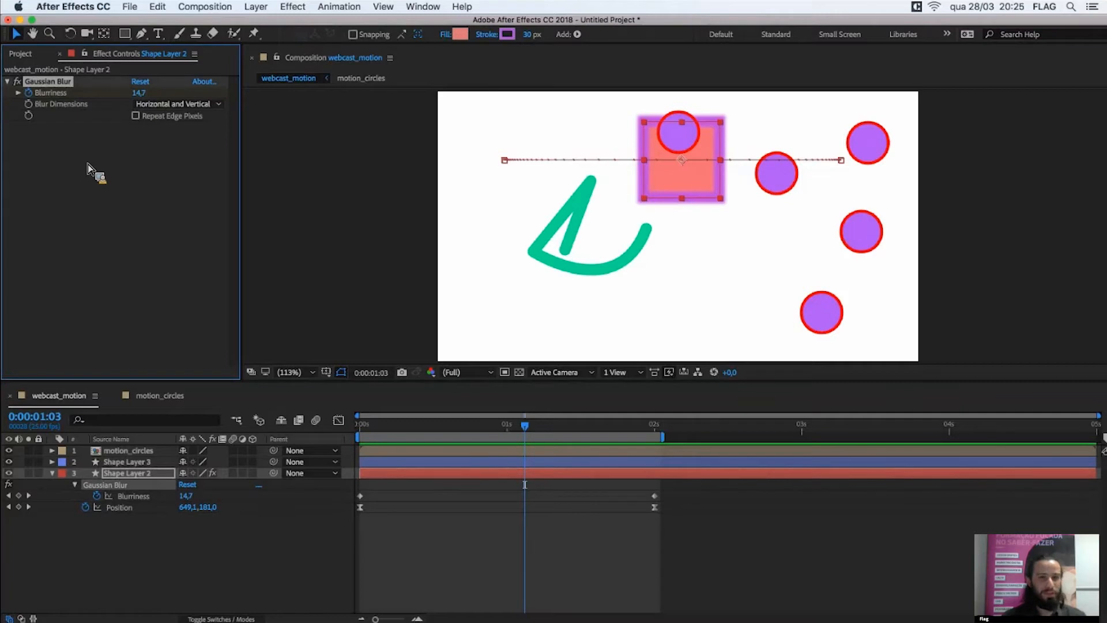
left_click(183, 539)
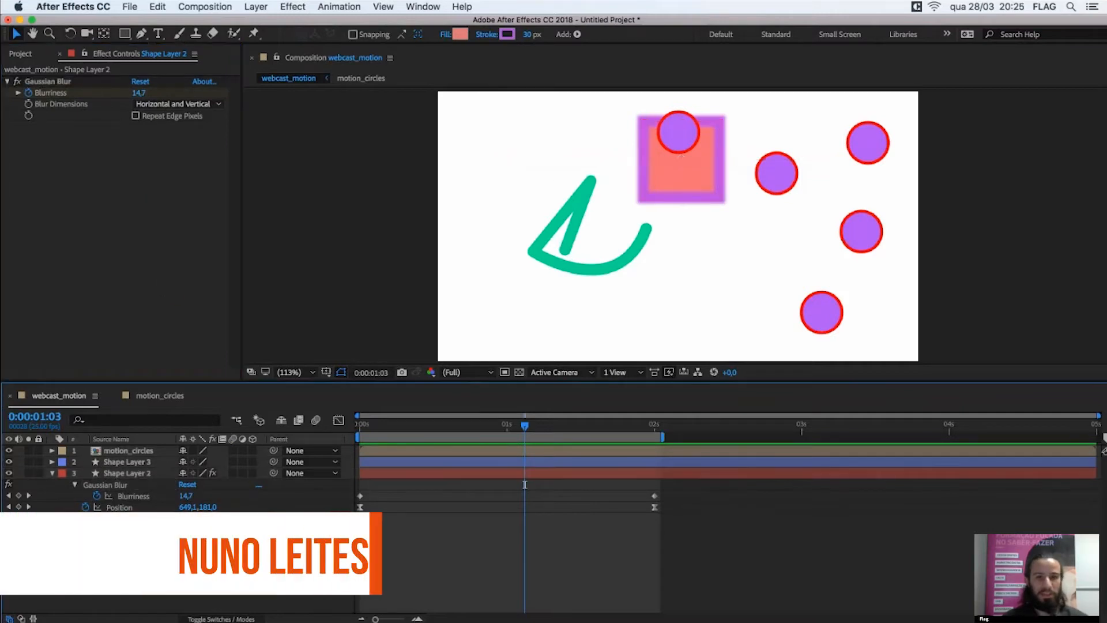
- Preview the animation once more and delete the Gaussian Blur effect from Shape Layer 2
key("space")
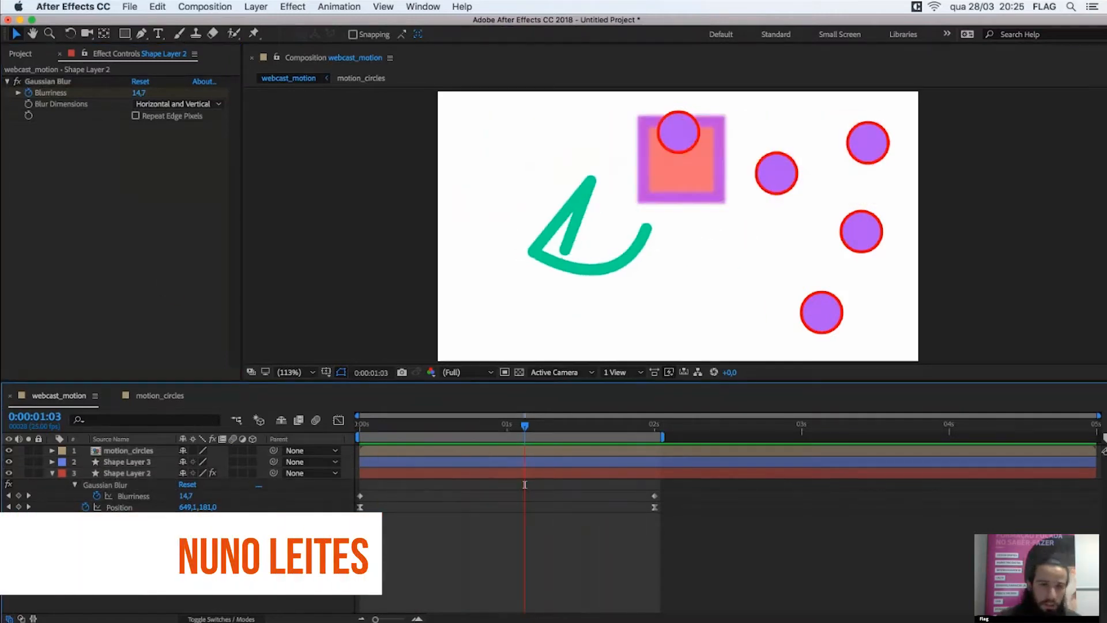
left_click(57, 84)
key("Delete")
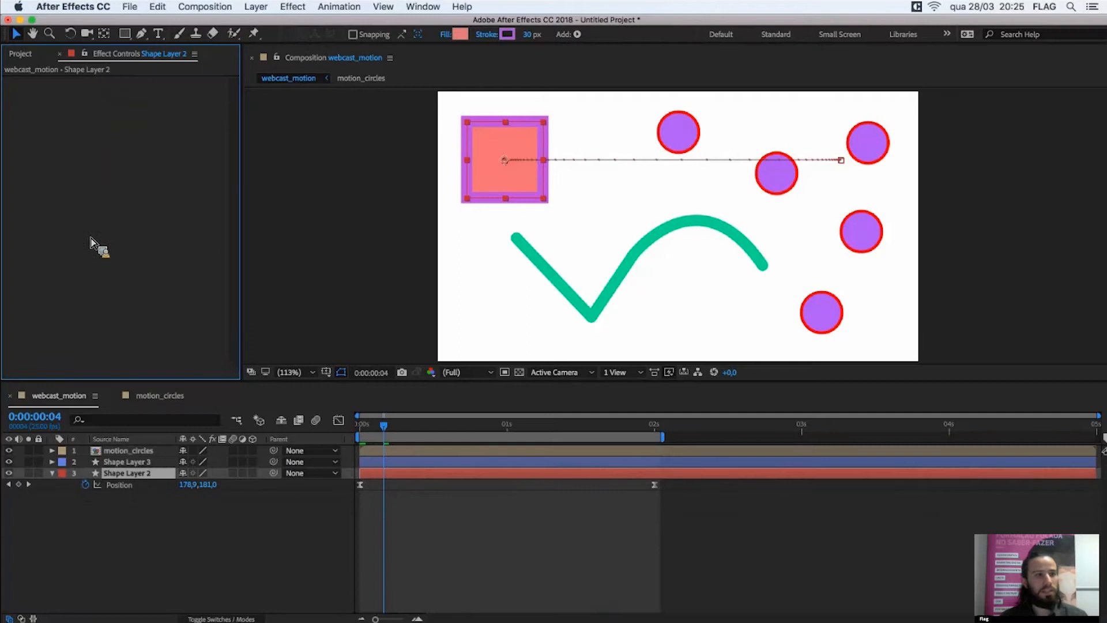
- Look through the effect categories and apply the Wave Warp distortion to Shape Layer 2
right_click(94, 247)
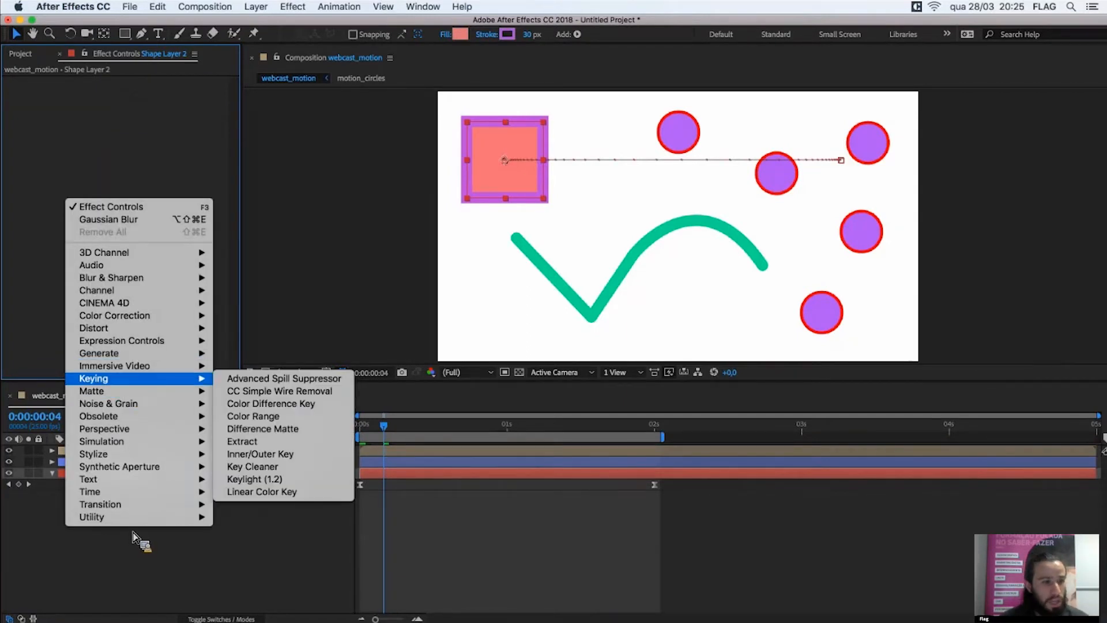
mouse_move(193, 280)
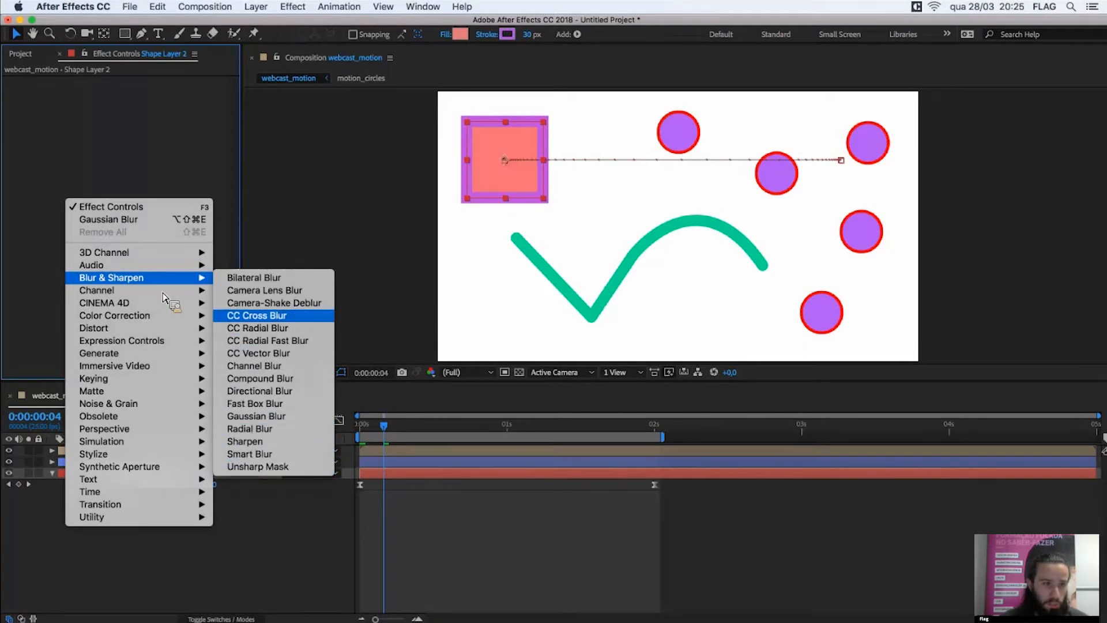
mouse_move(153, 321)
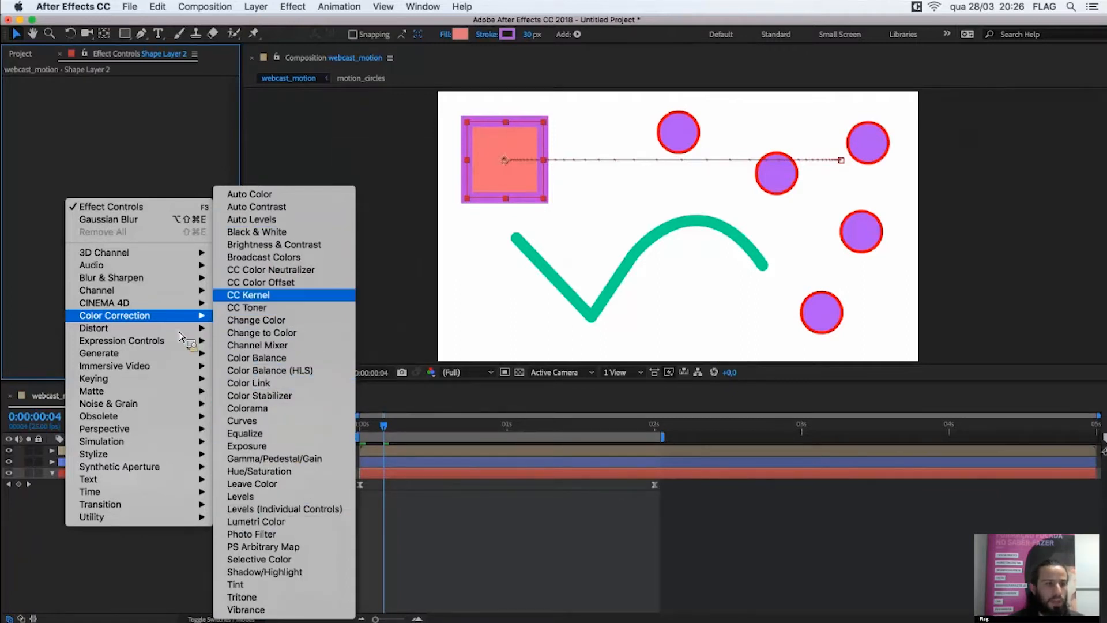
mouse_move(182, 328)
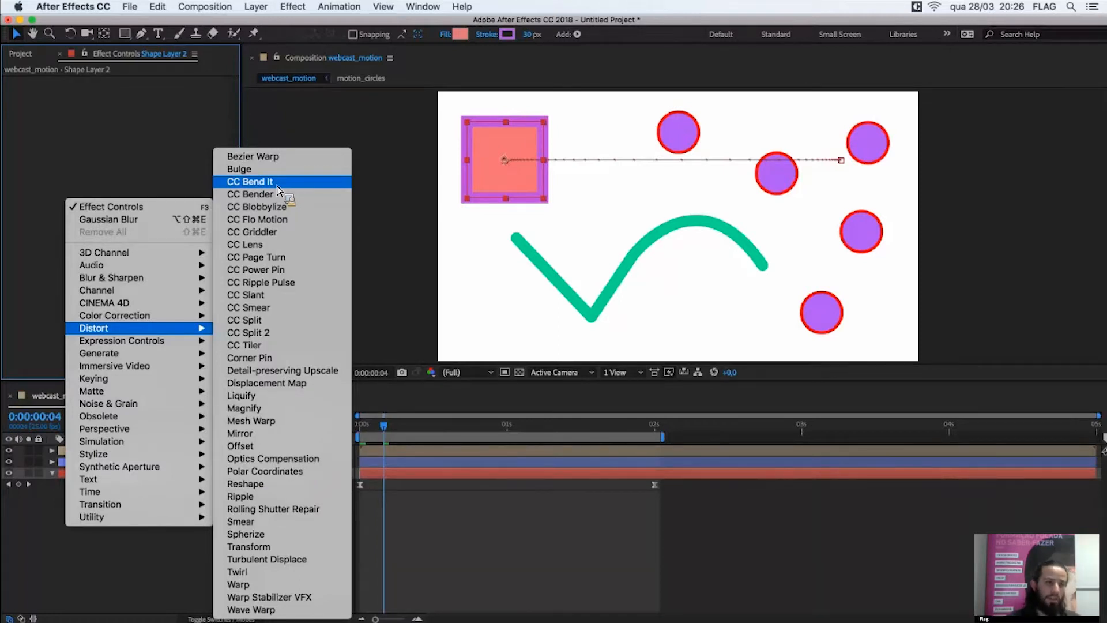
left_click(299, 389)
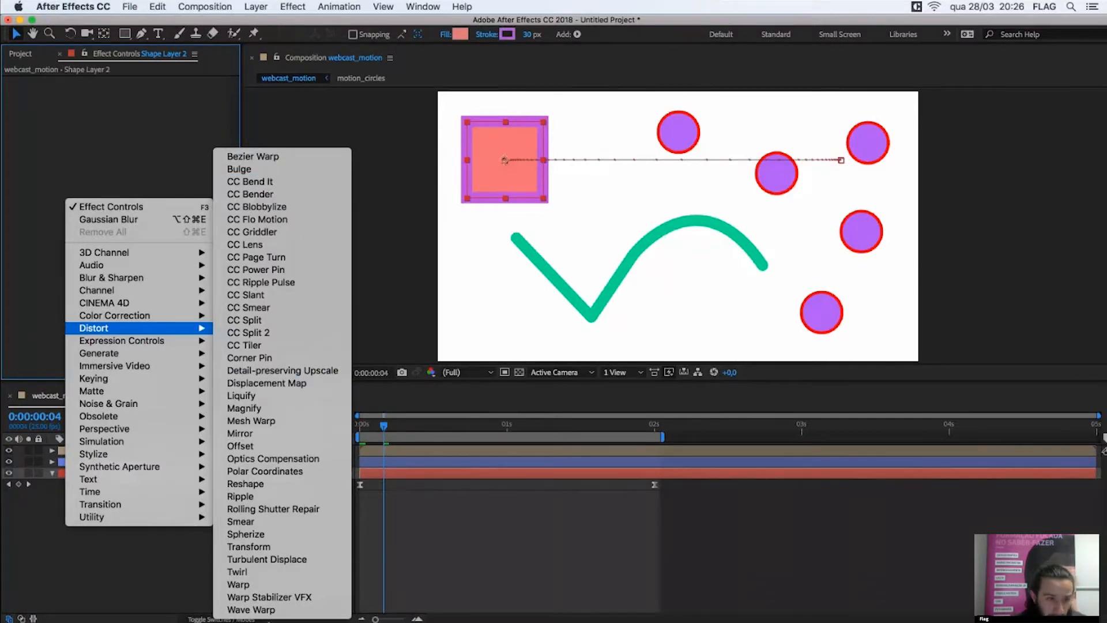
left_click(281, 611)
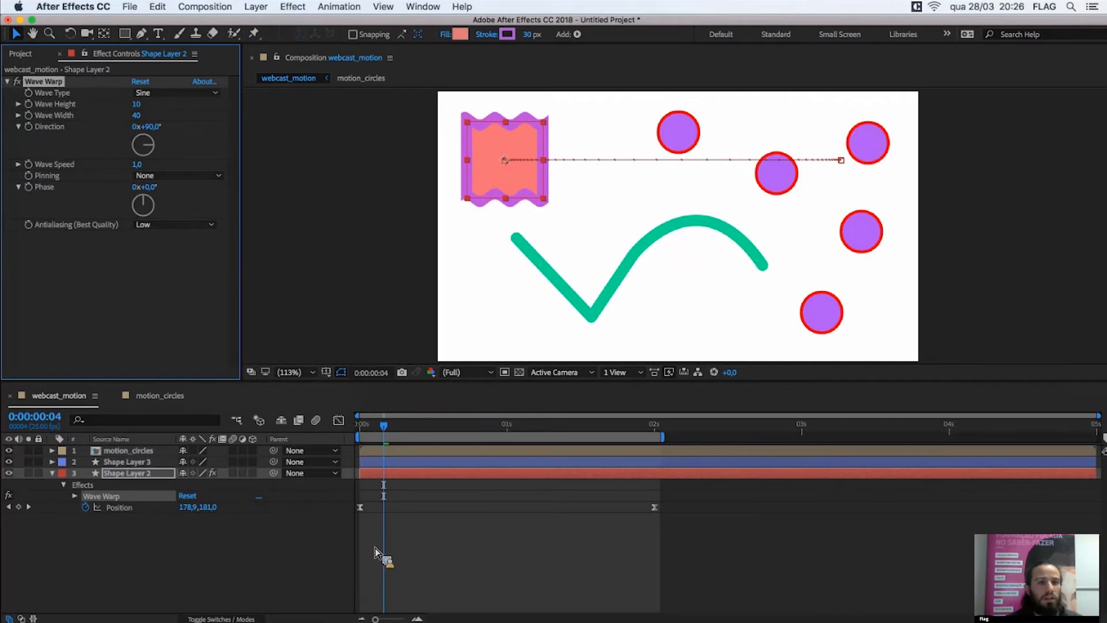
- Return to the first frame and preview the Wave Warp on the moving square
left_click(330, 430)
key("Home")
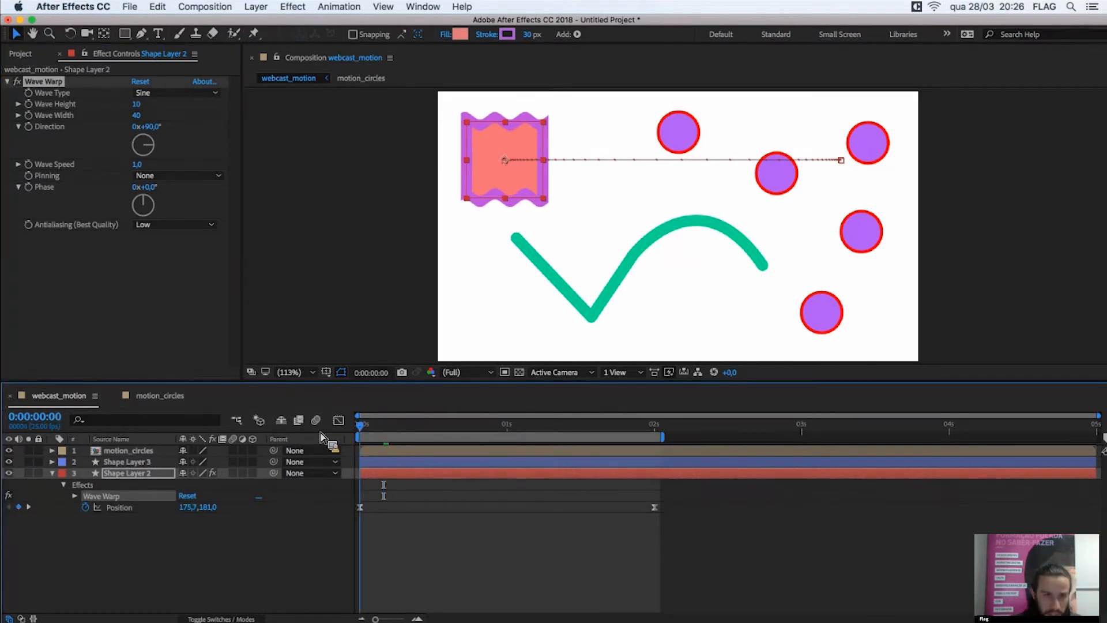
key("space")
- Set the Wave Warp's Wave Height to 15 and its Wave Width to 100
left_click_drag(56, 83, 137, 108)
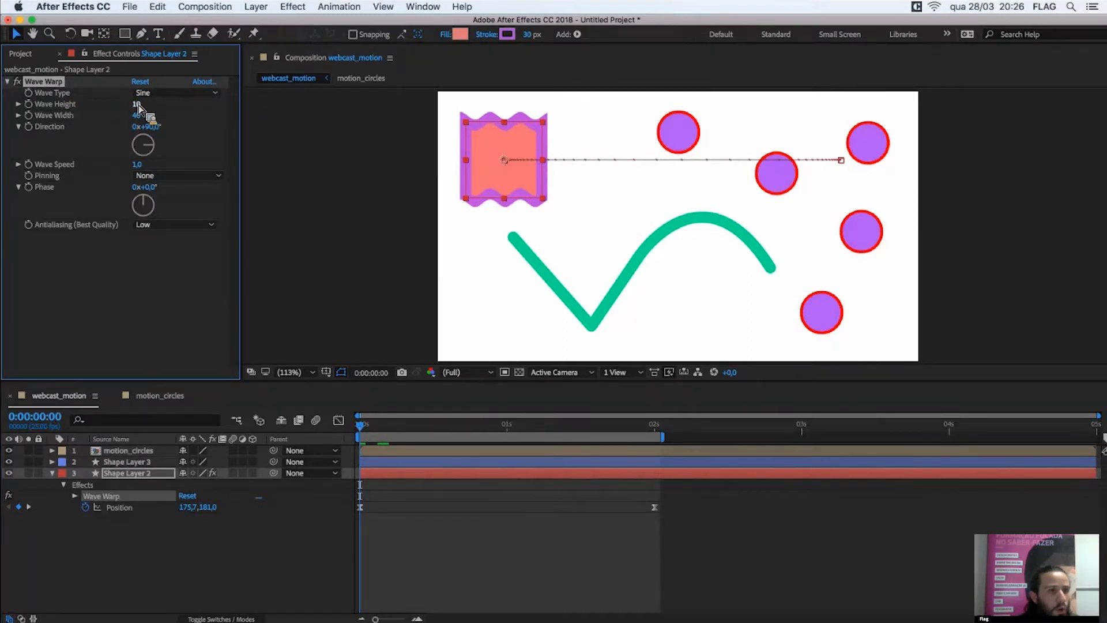
left_click_drag(164, 106, 623, 161)
key("Return")
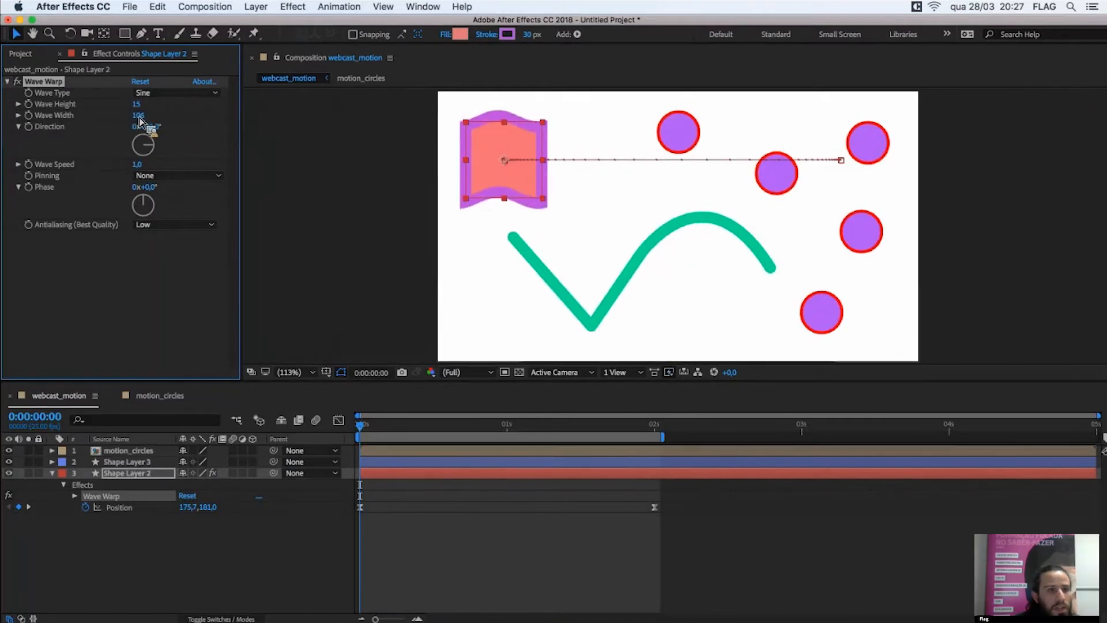
left_click(141, 116)
type("100")
key("Return")
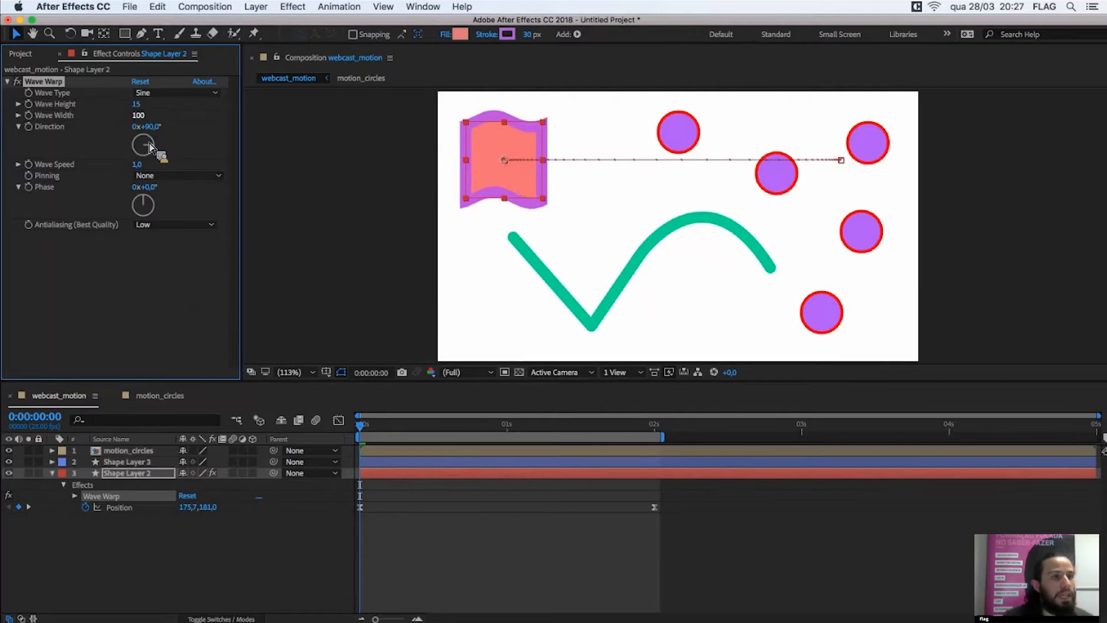
- Try a different Wave Warp Direction, set it back to 90° and preview the animation
left_click_drag(147, 156, 157, 132)
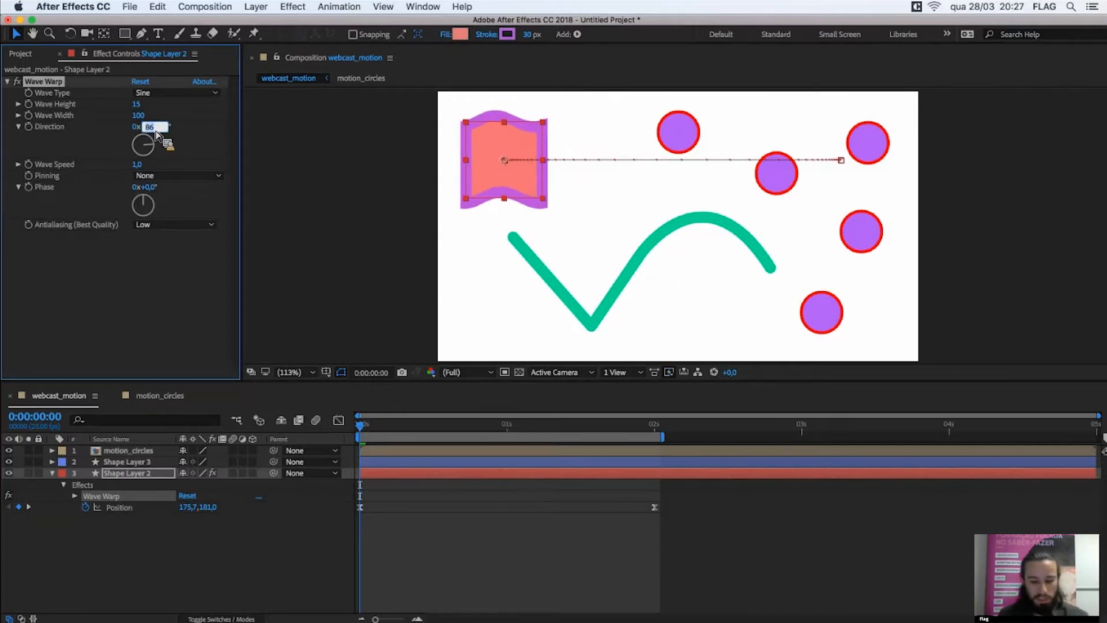
key("Return")
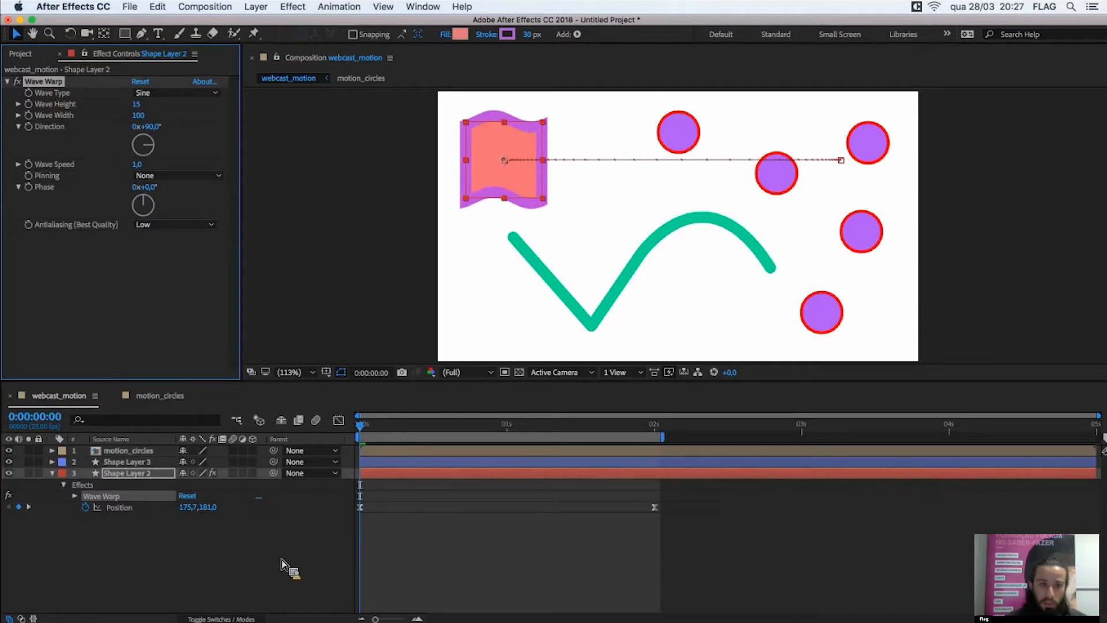
left_click(301, 569)
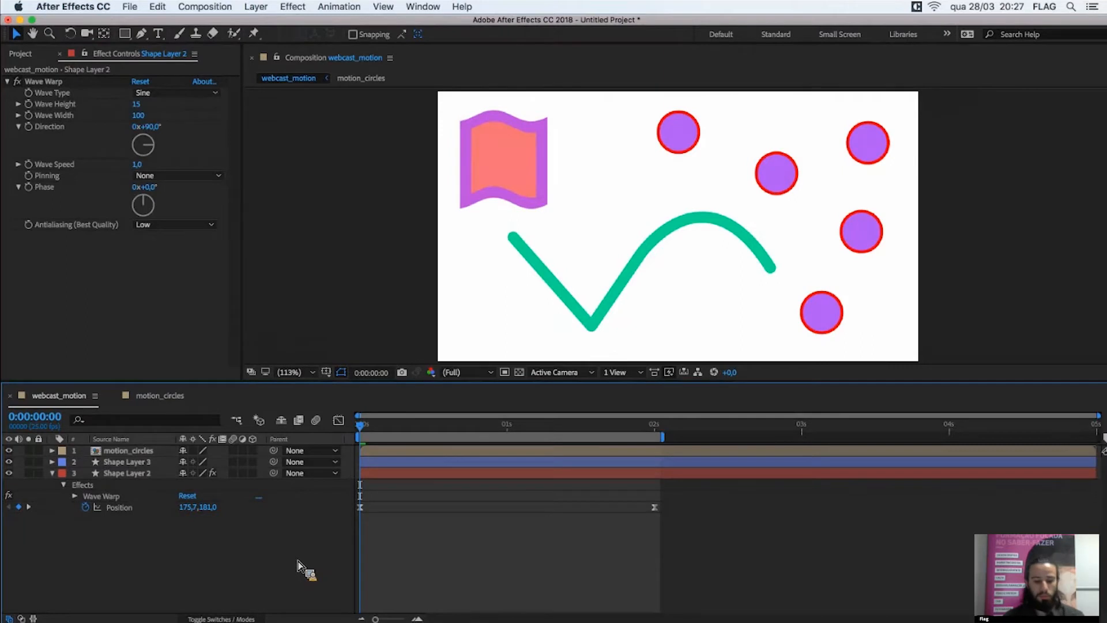
key("space")
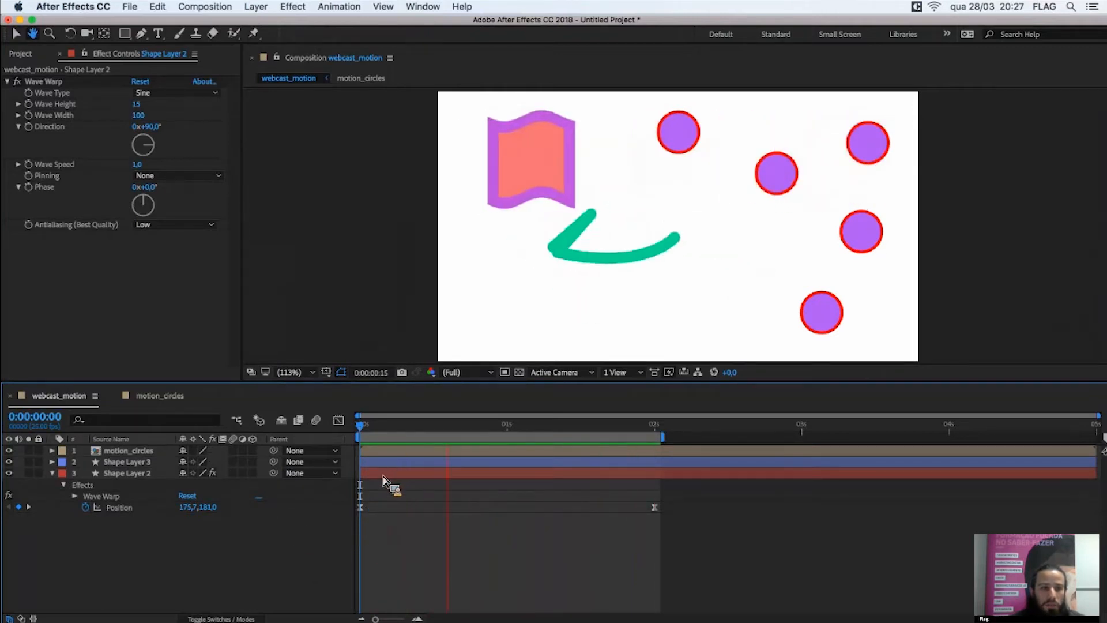
key("space")
- Collapse Shape Layer 2's properties, preview the animation again and return to the first frame
left_click(52, 474)
key("u")
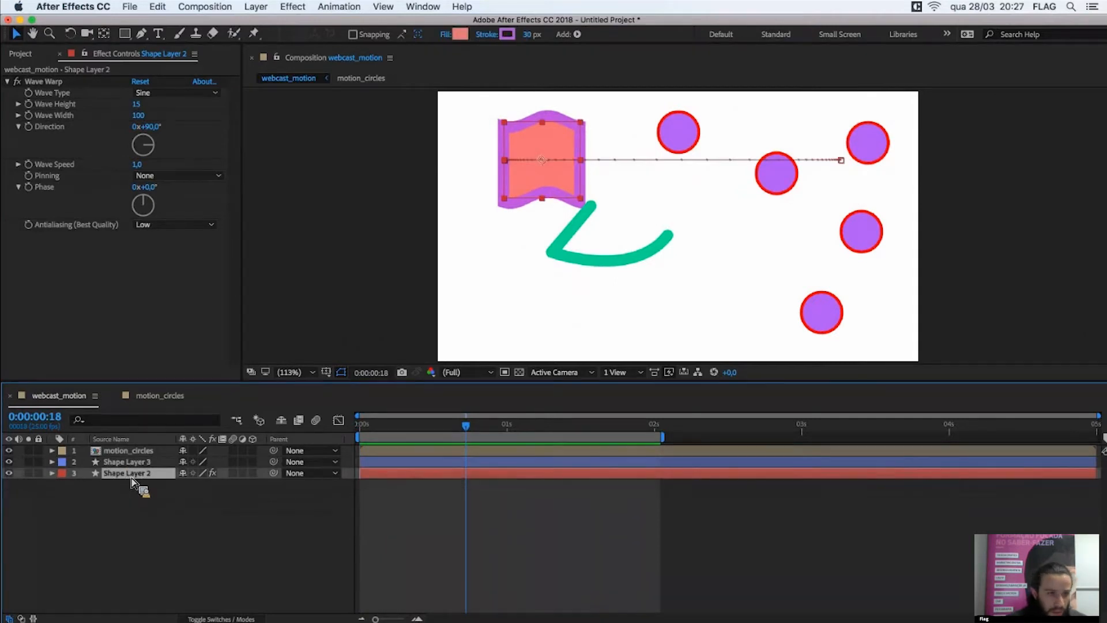
left_click(179, 520)
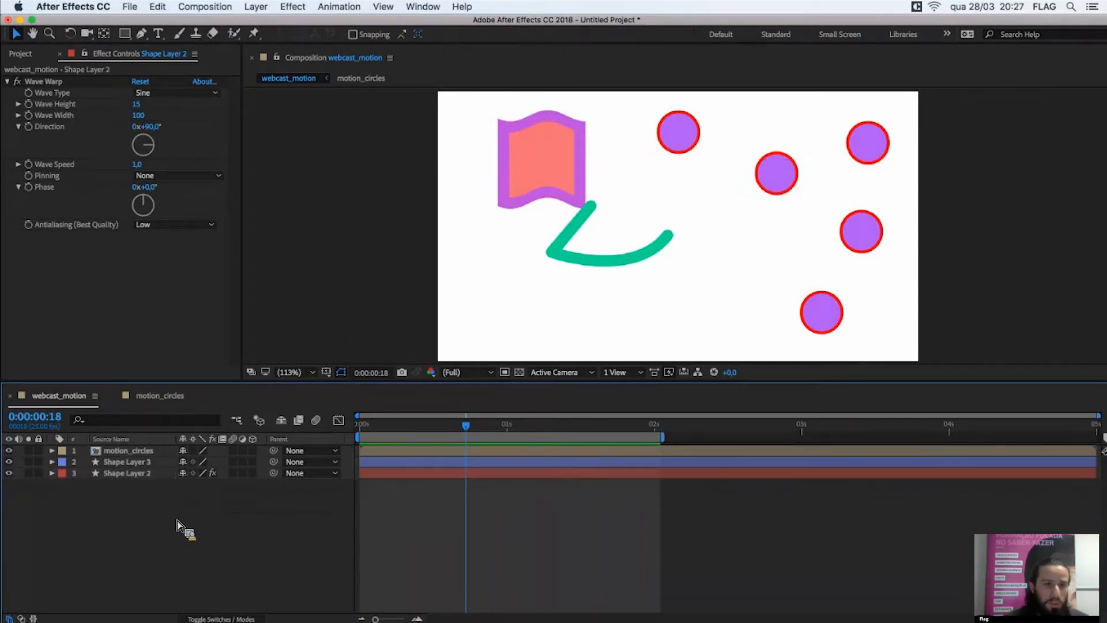
key("space")
key("space")
key("Home")
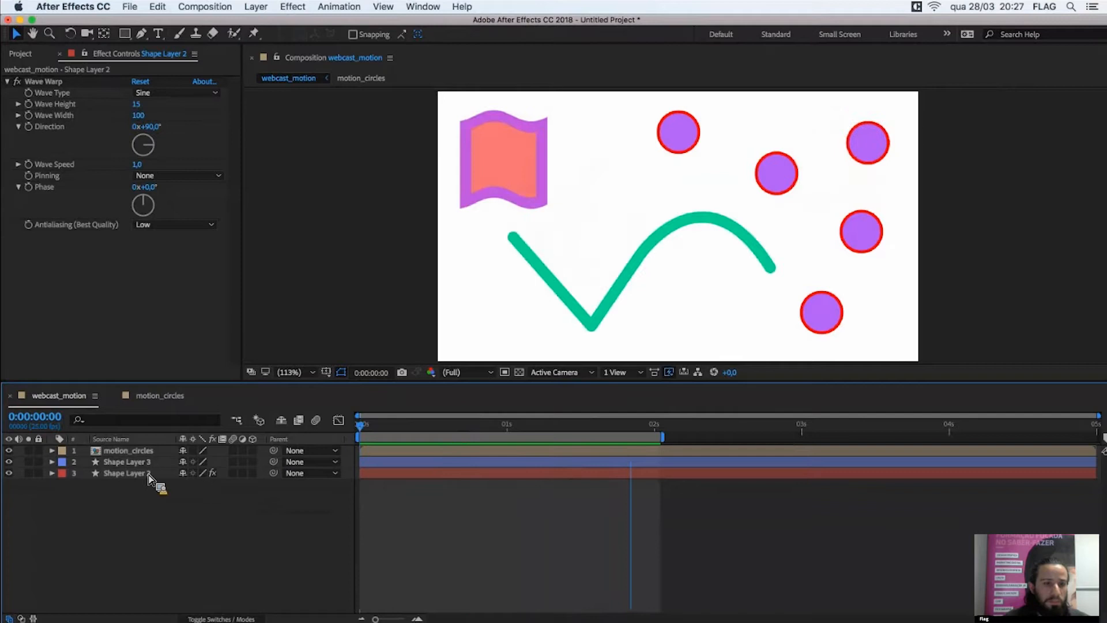
- Remove the Position animation from Shape Layer 2 and preview the composition
left_click(148, 475)
key("u")
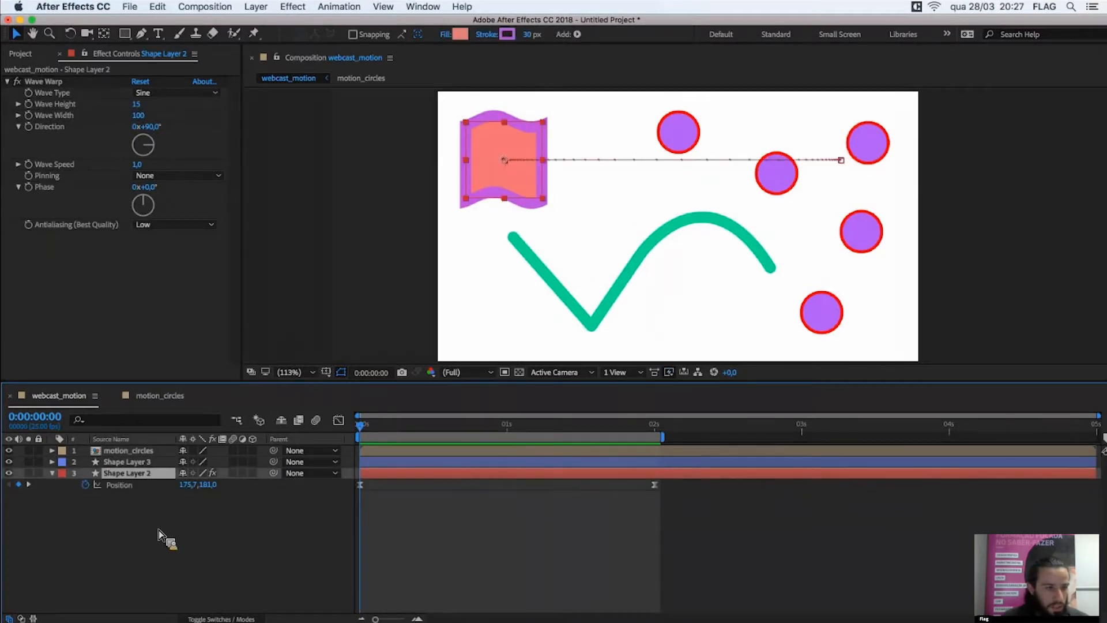
left_click(148, 503)
key("u")
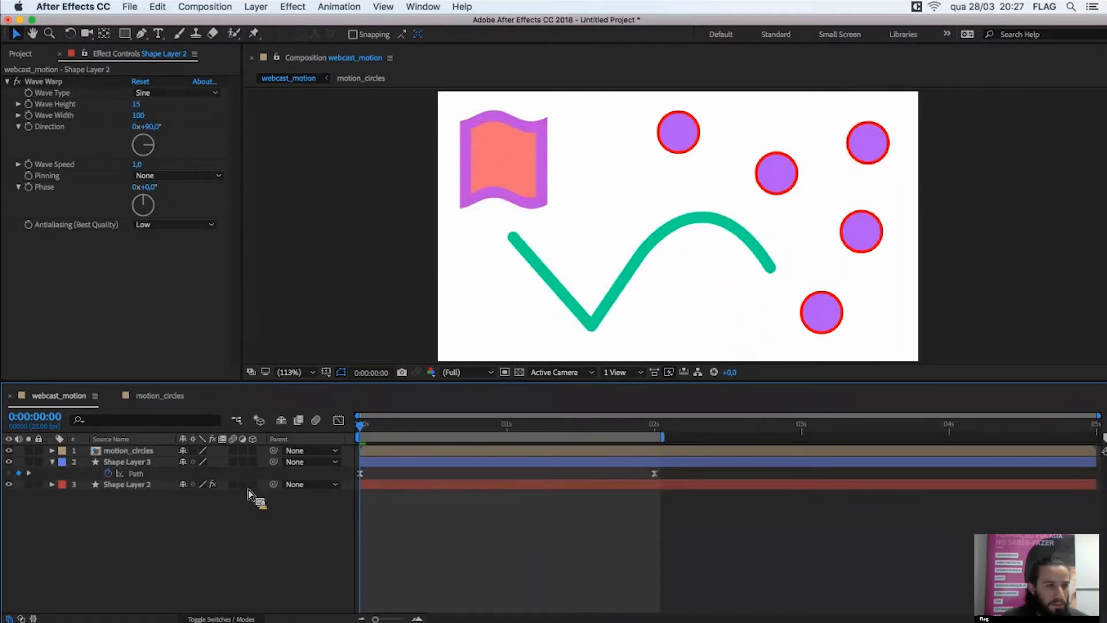
key("y")
key("space")
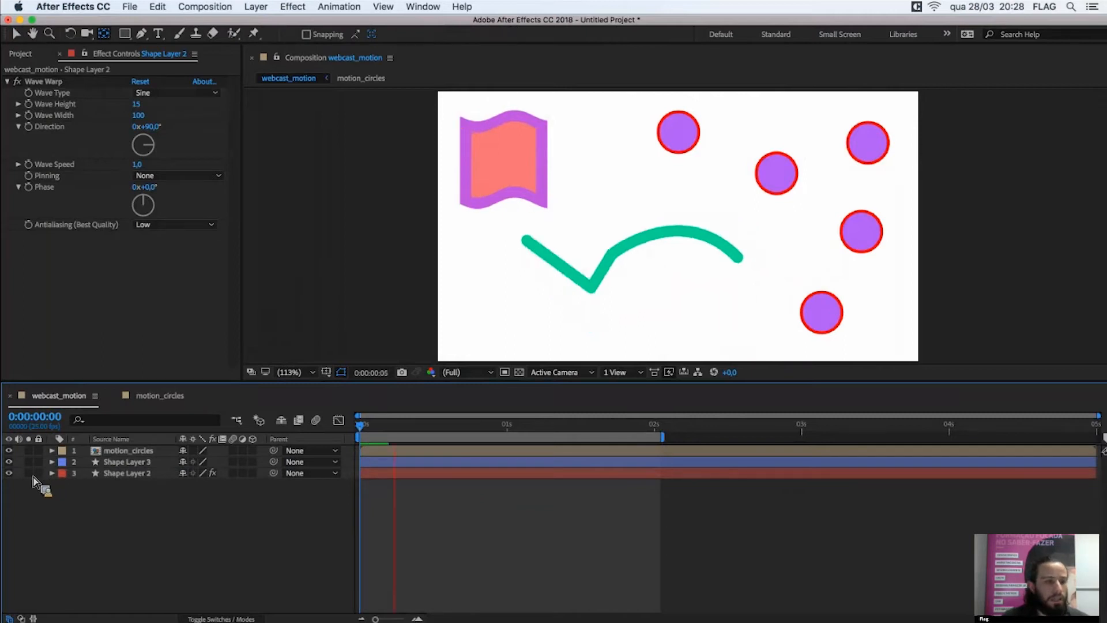
- Solo Shape Layer 2 and preview its Wave Warp from the first frame
left_click(30, 474)
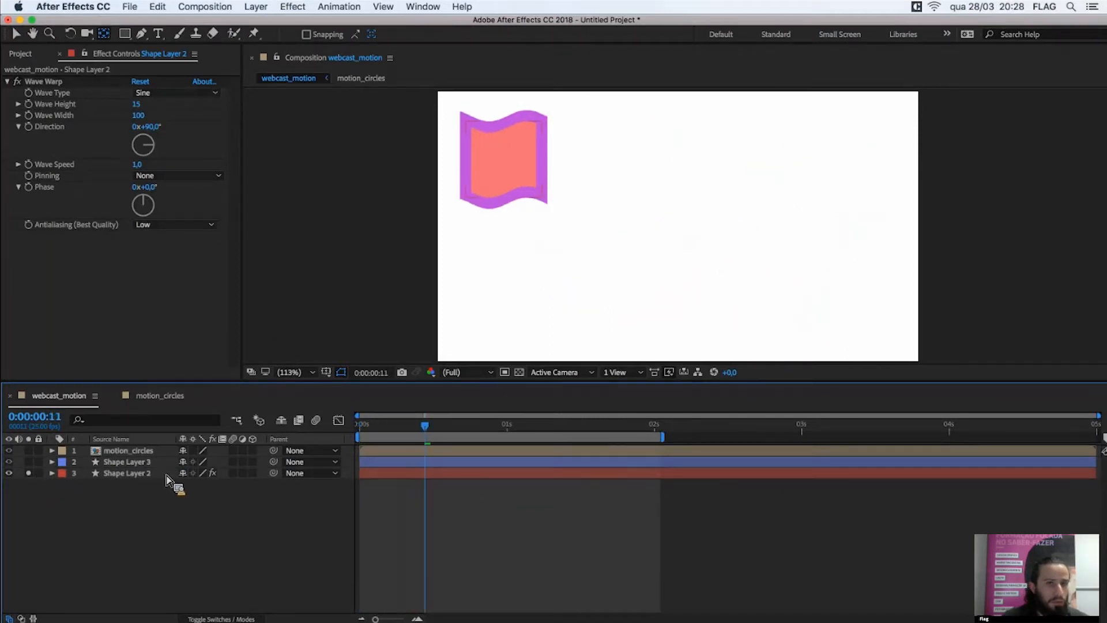
key("Home")
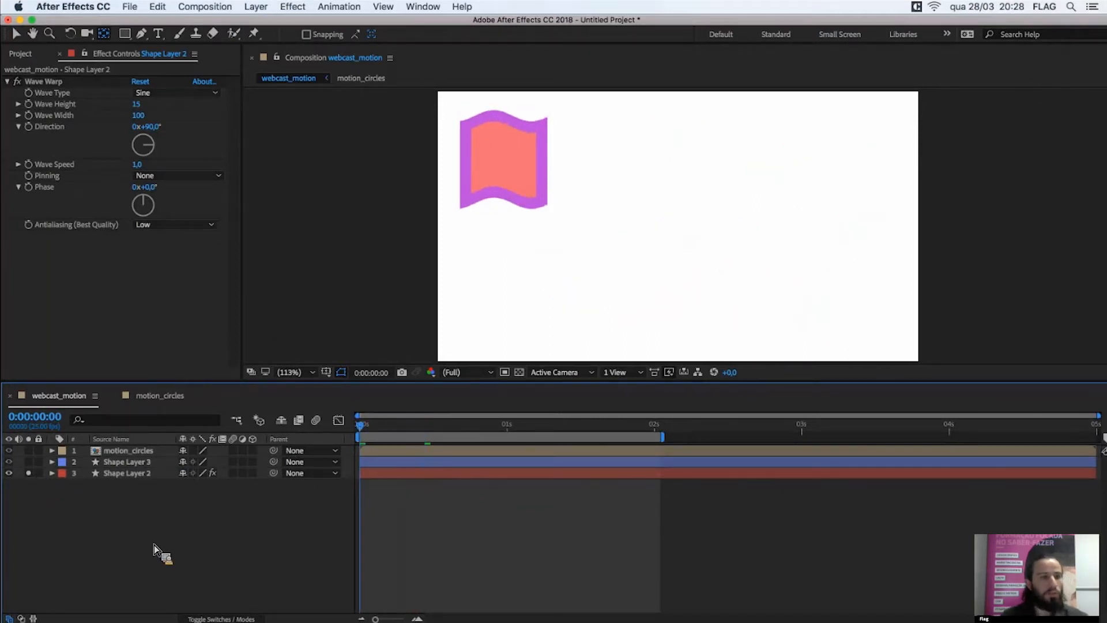
key("space")
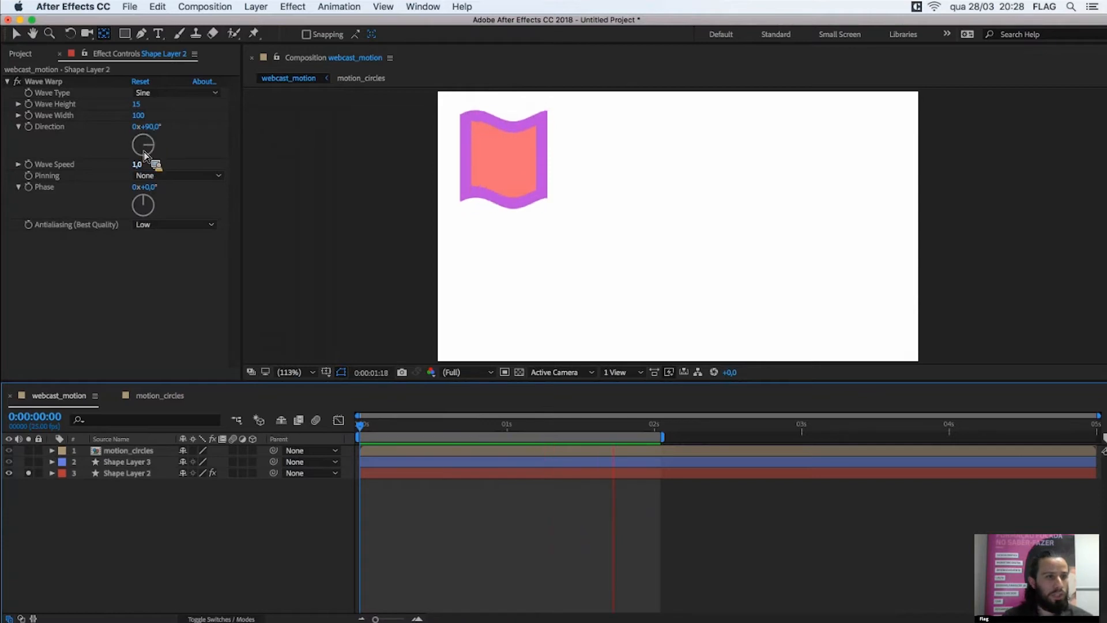
key("Page_Up")
key("Page_Down")
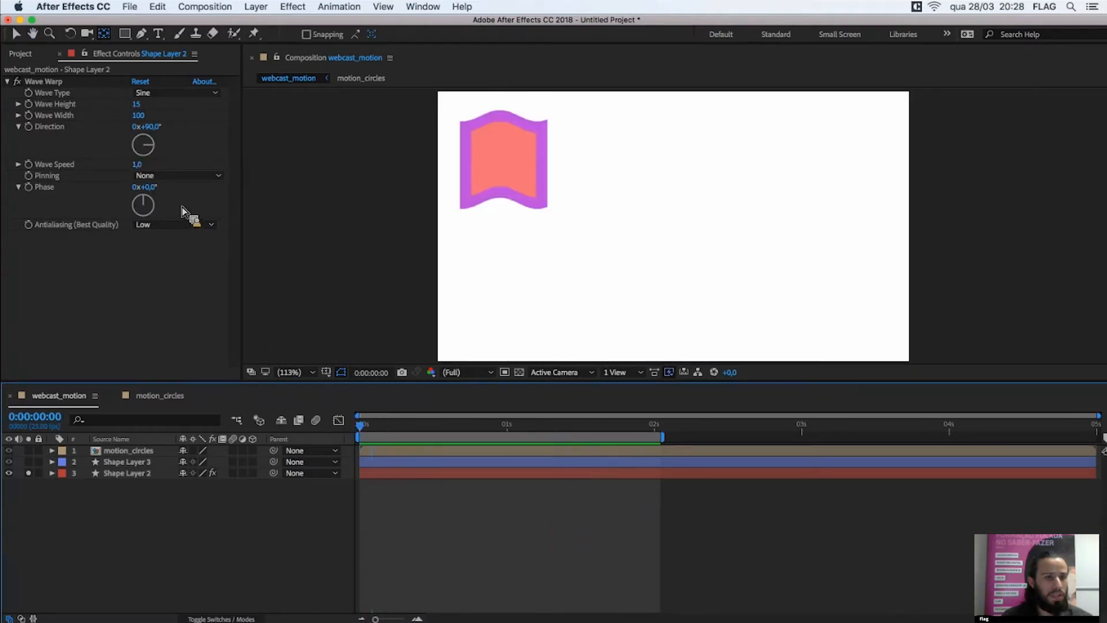
- Set the Wave Warp's Wave Speed to 10 and preview the faster waves
left_click(138, 164)
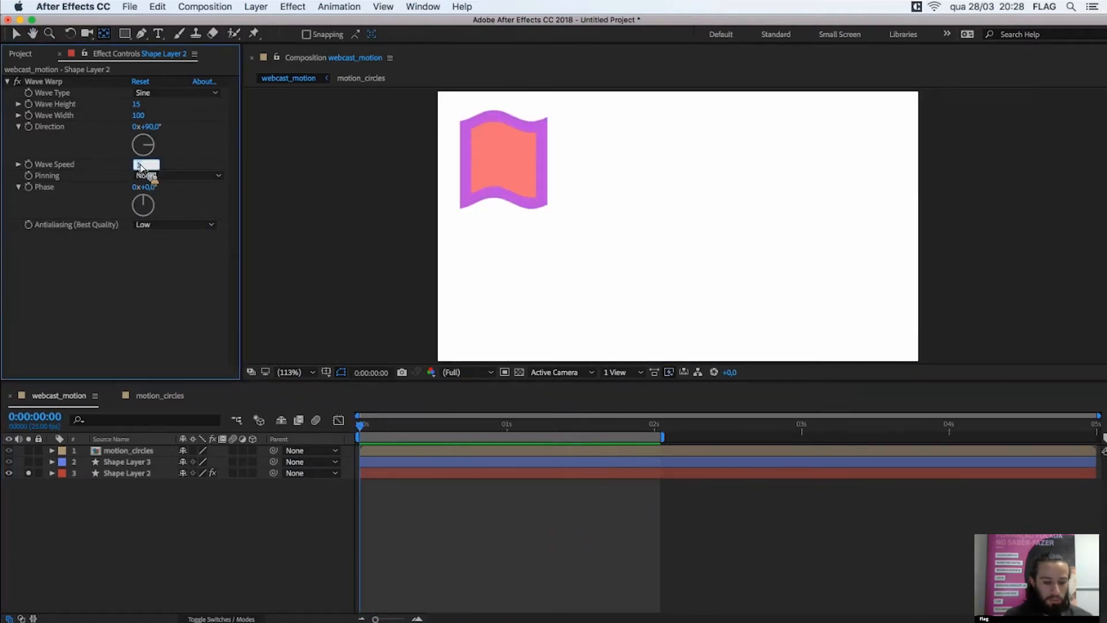
type("10")
key("Return")
key("space")
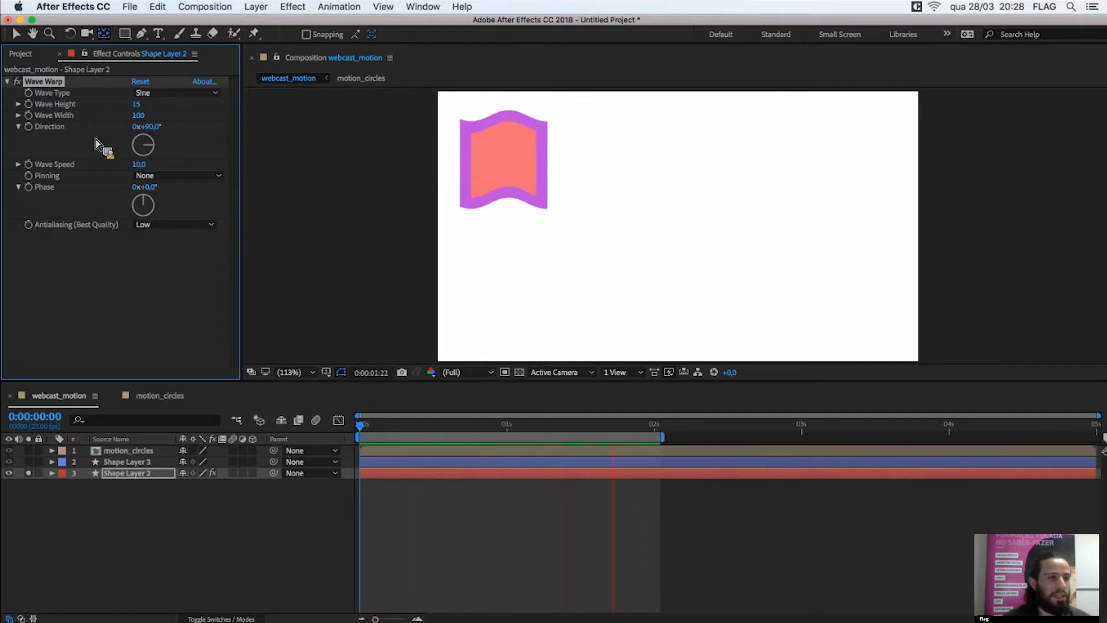
key("space")
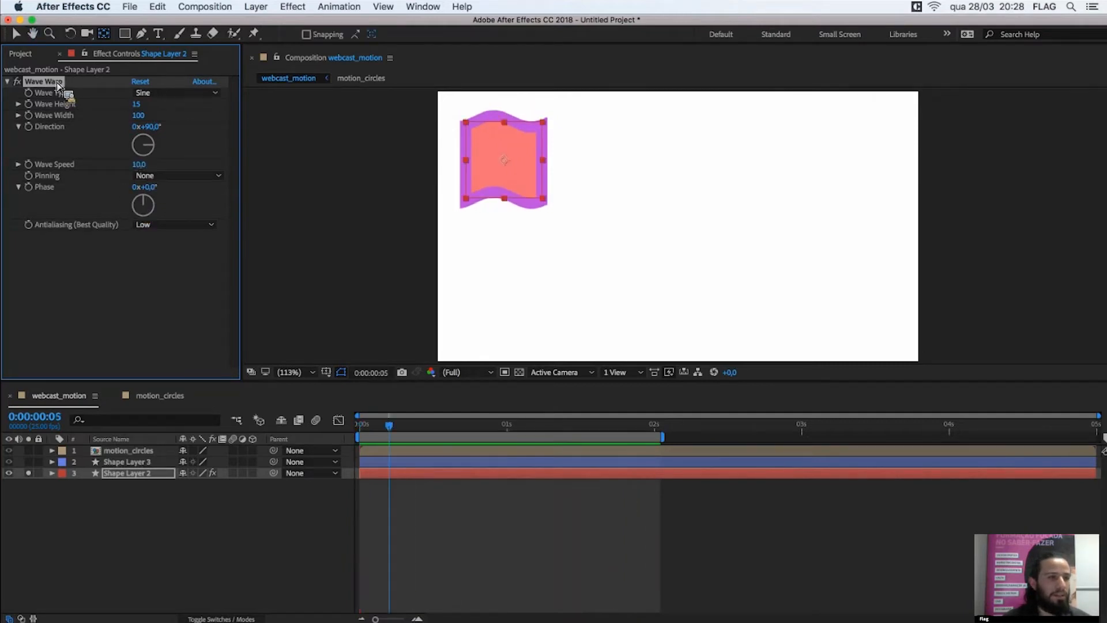
- Delete the Wave Warp effect from Shape Layer 2
key("Delete")
right_click(65, 131)
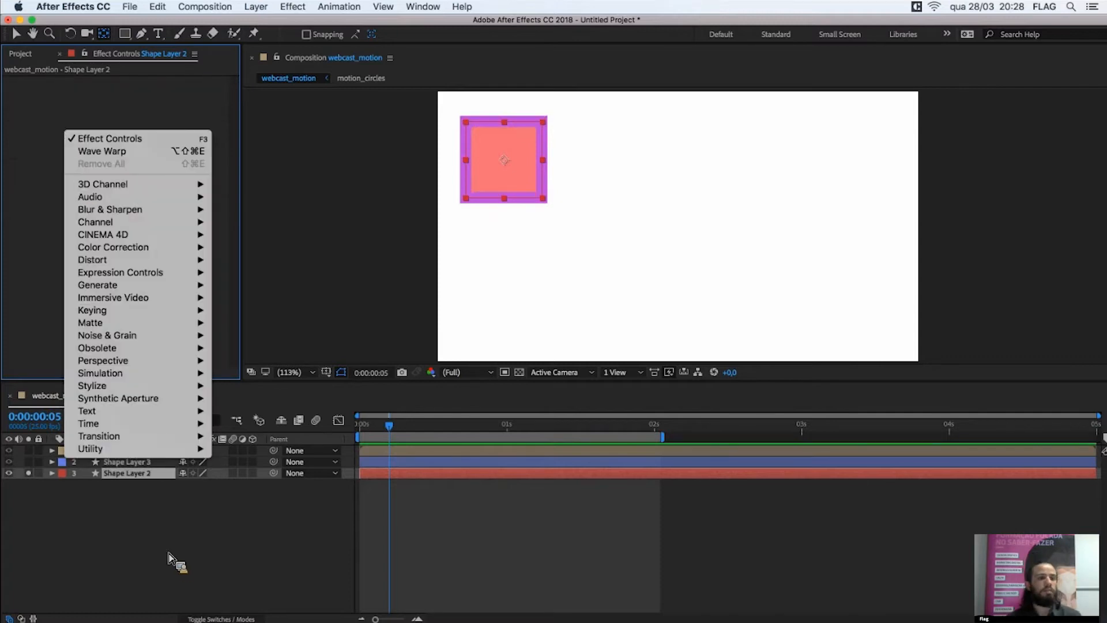
left_click(155, 483)
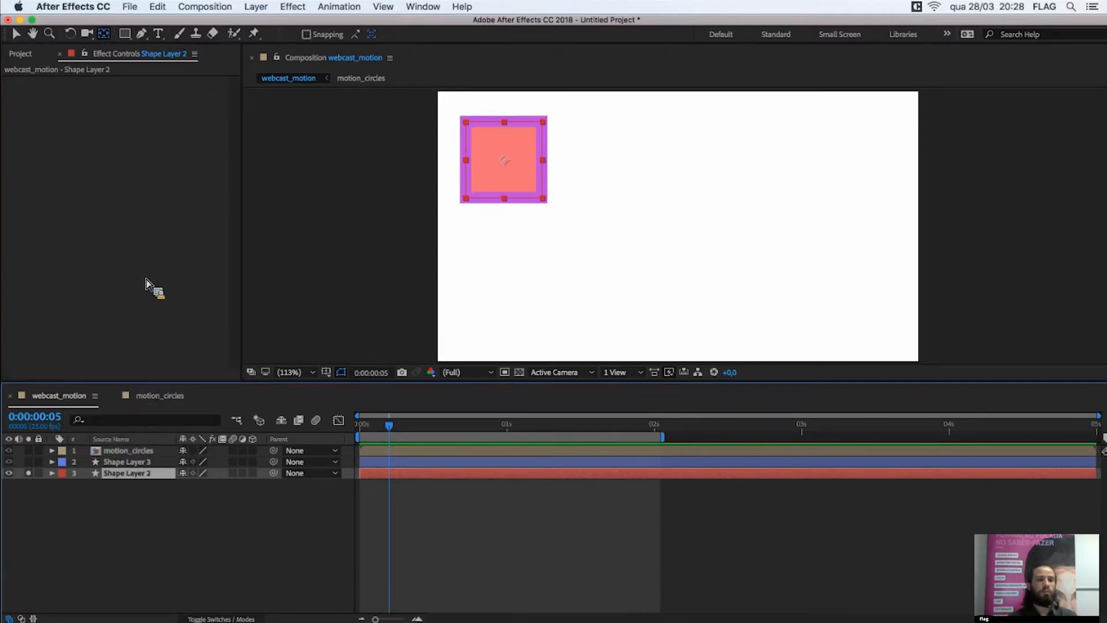
- Look through the Distort, Simulation and Transition effects and apply Venetian Blinds to Shape Layer 2
right_click(196, 363)
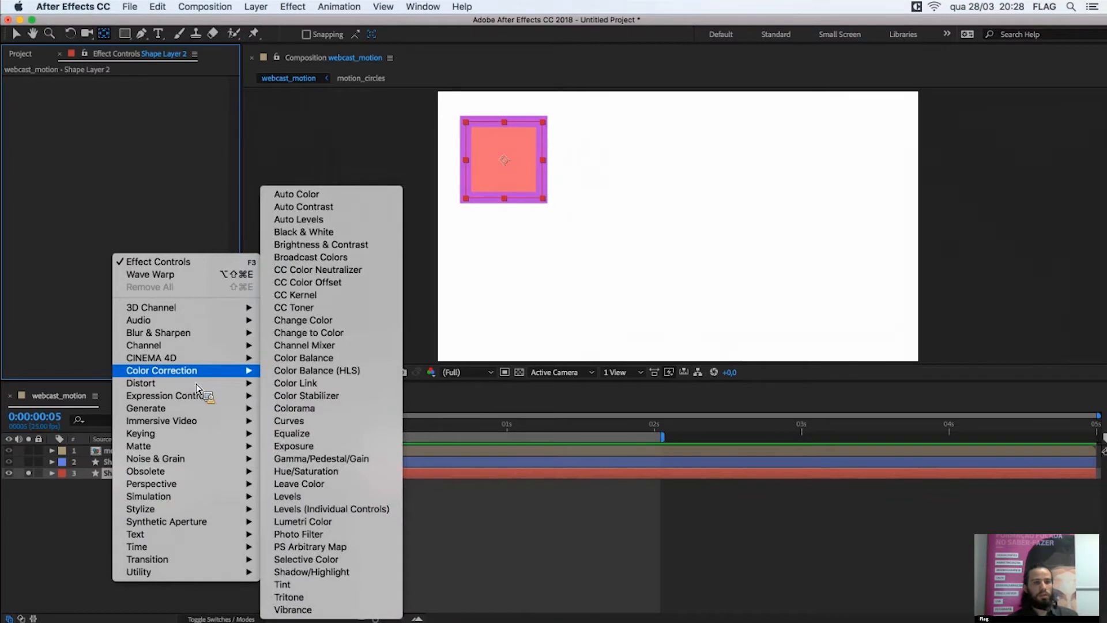
mouse_move(207, 383)
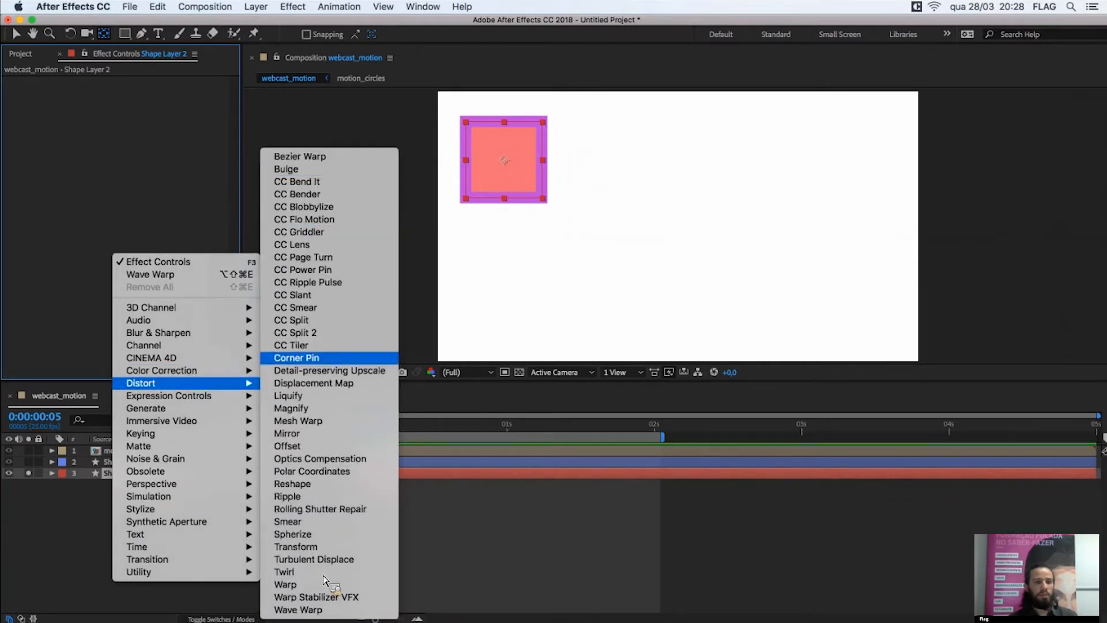
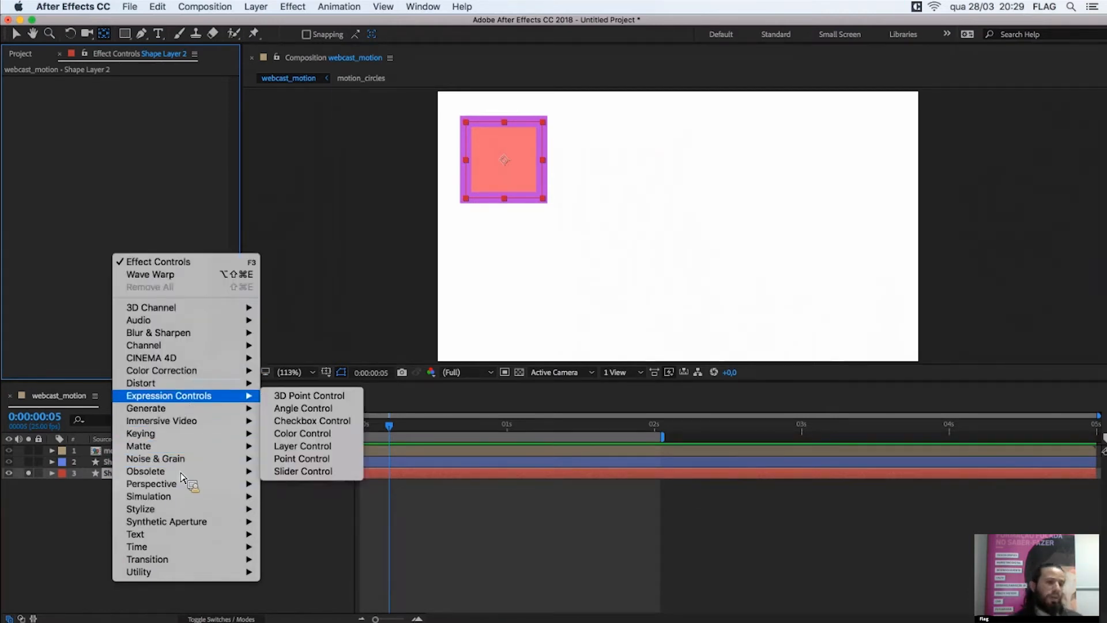
mouse_move(190, 496)
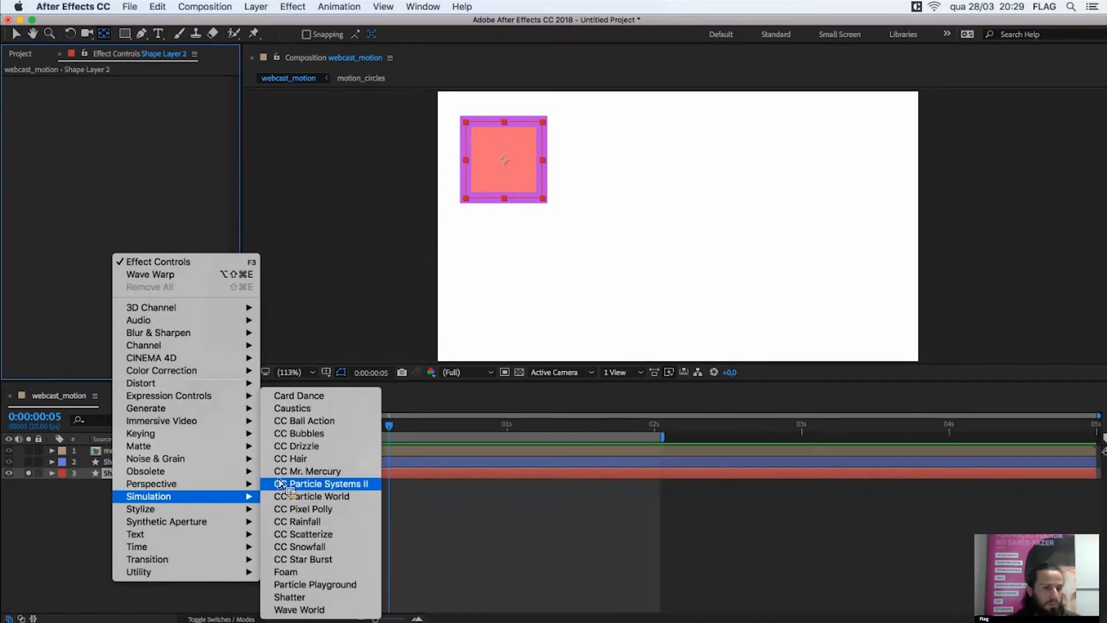
mouse_move(167, 463)
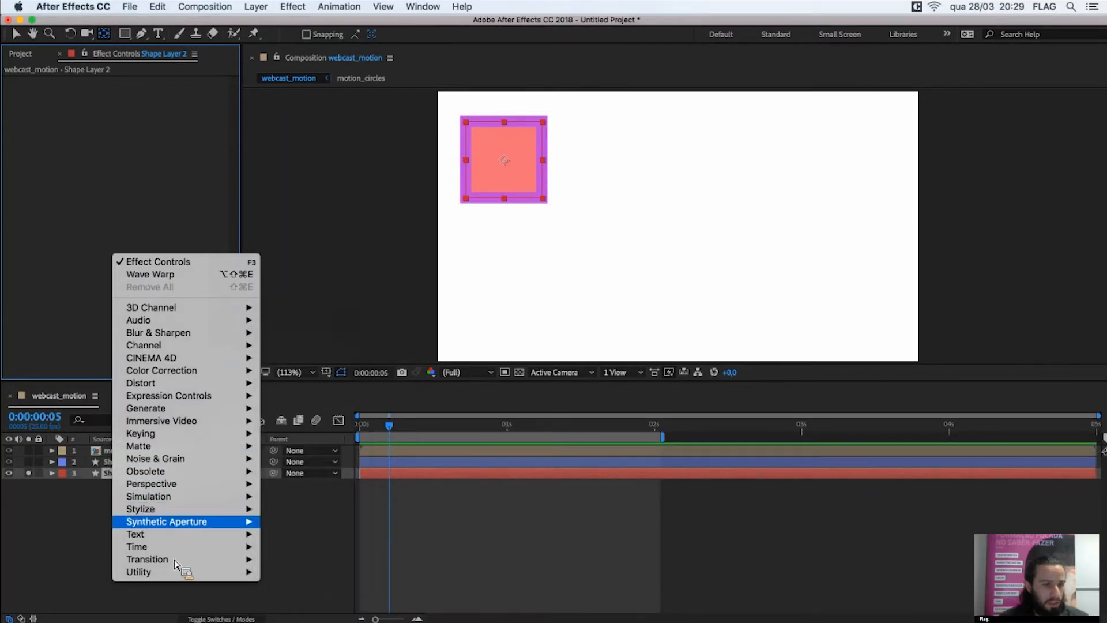
mouse_move(178, 568)
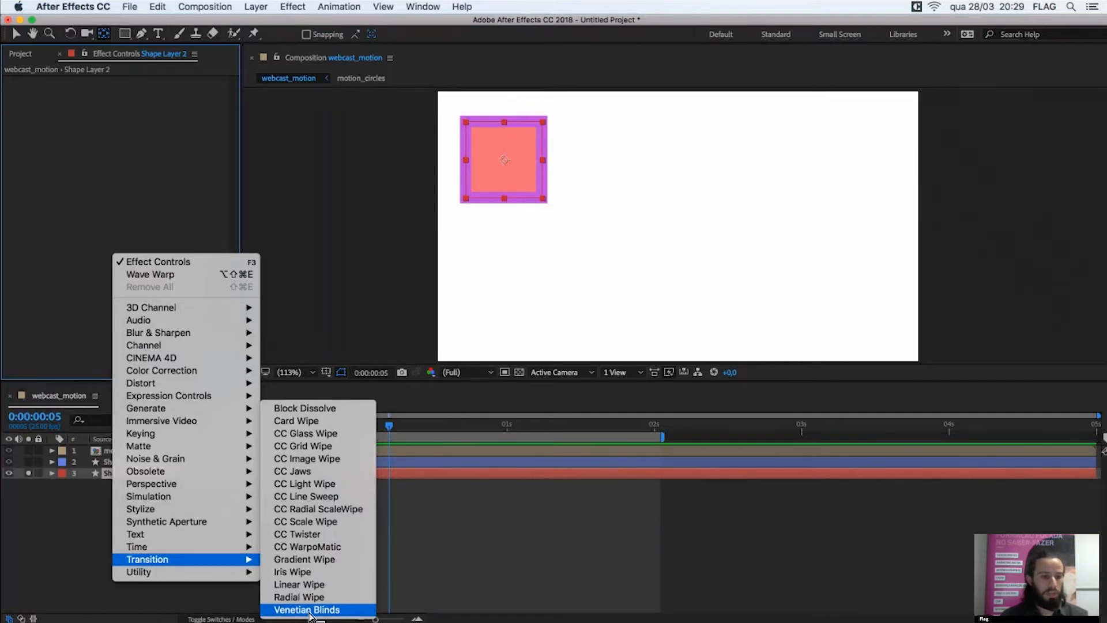
left_click(310, 611)
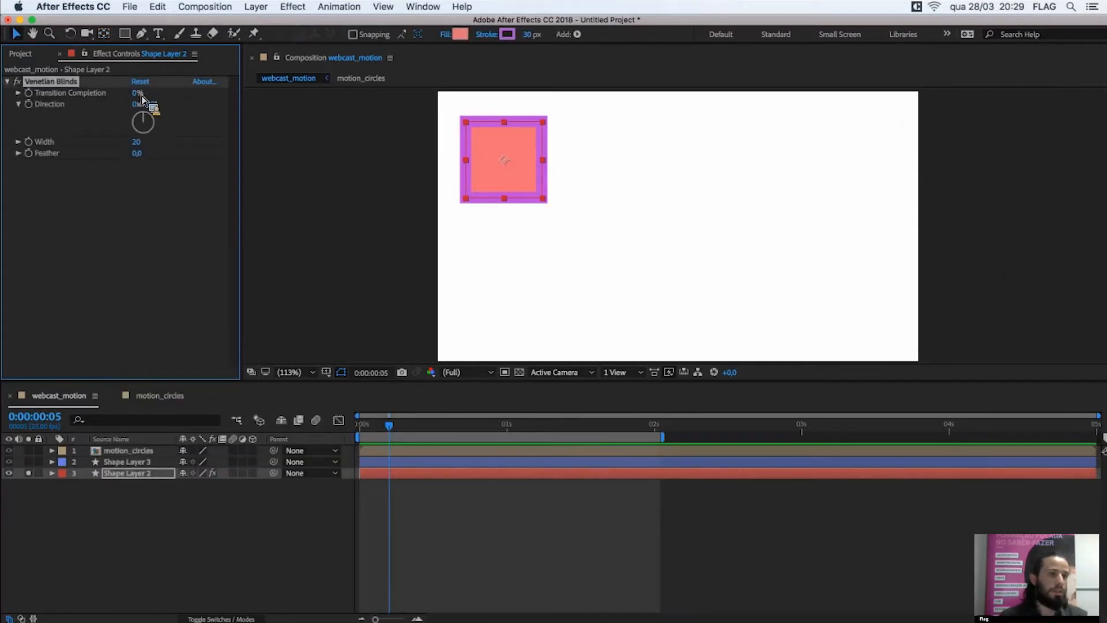
- Adjust the Venetian Blinds' Transition Completion, with Direction at 90°, Width at 14 and Feather at 5
left_click_drag(151, 96, 162, 118)
left_click(154, 106)
type("90")
key("Return")
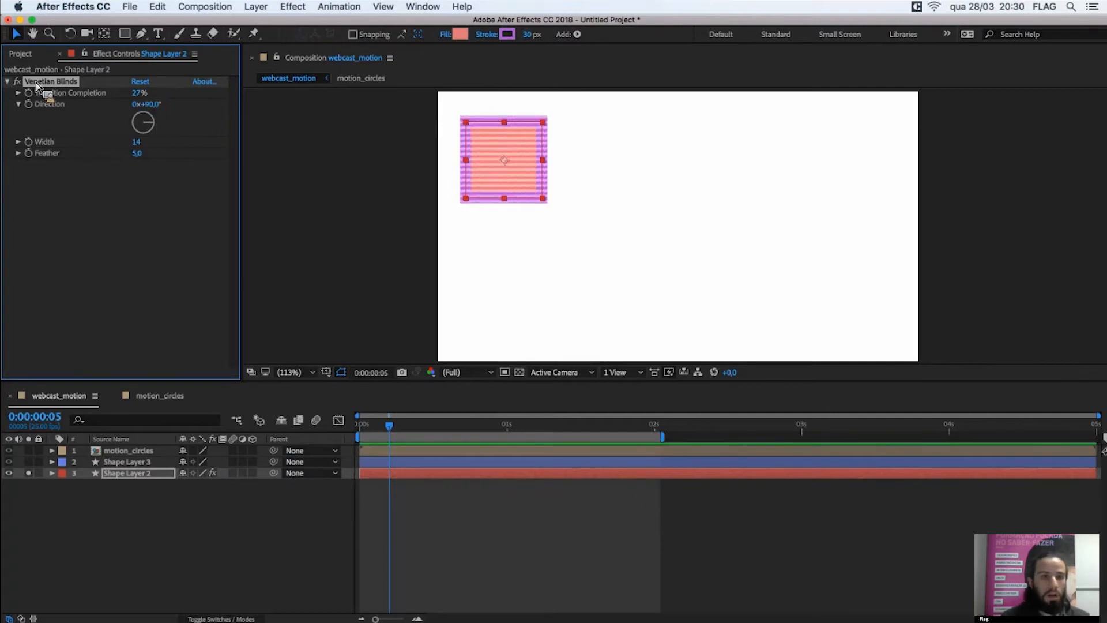
- Replace the Venetian Blinds effect on Shape Layer 2 with the Linear Wipe transition
left_click_drag(137, 92, 75, 84)
key("Delete")
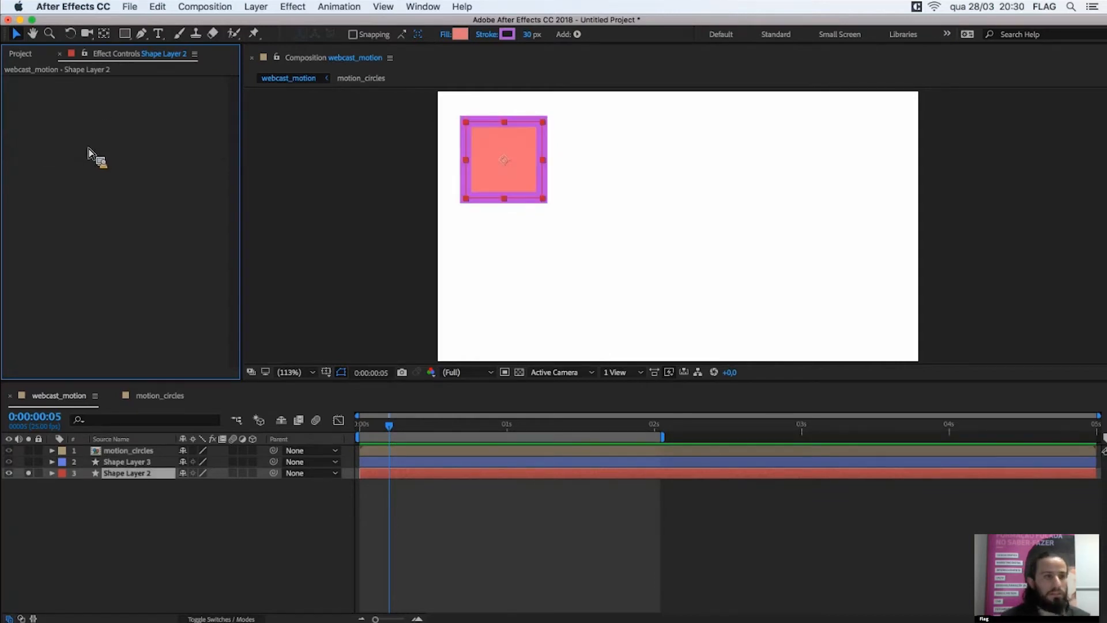
right_click(91, 154)
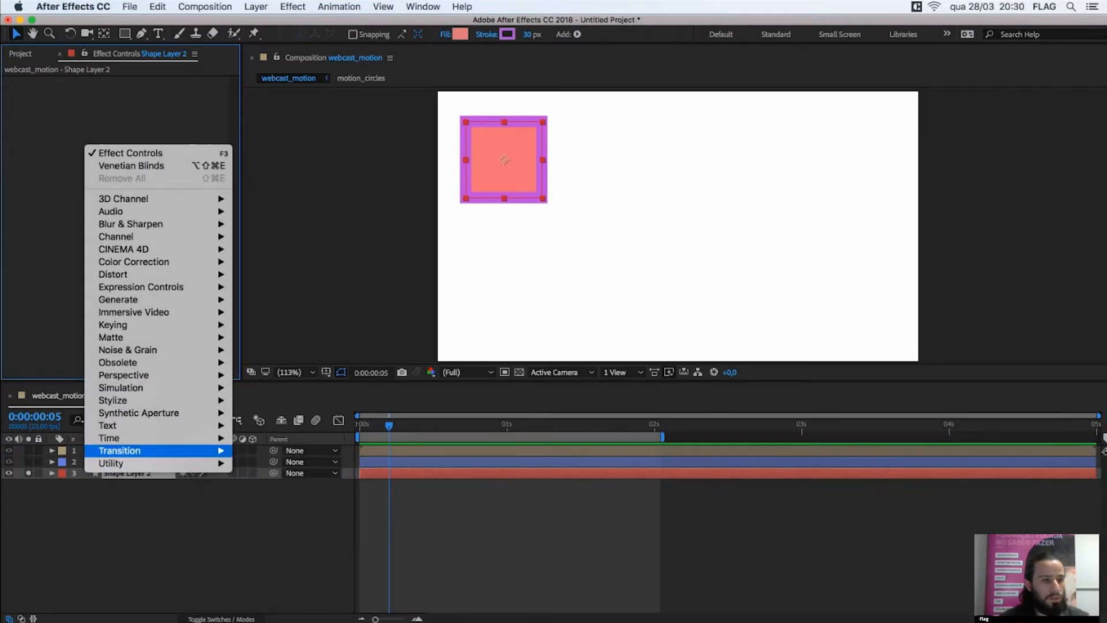
mouse_move(199, 450)
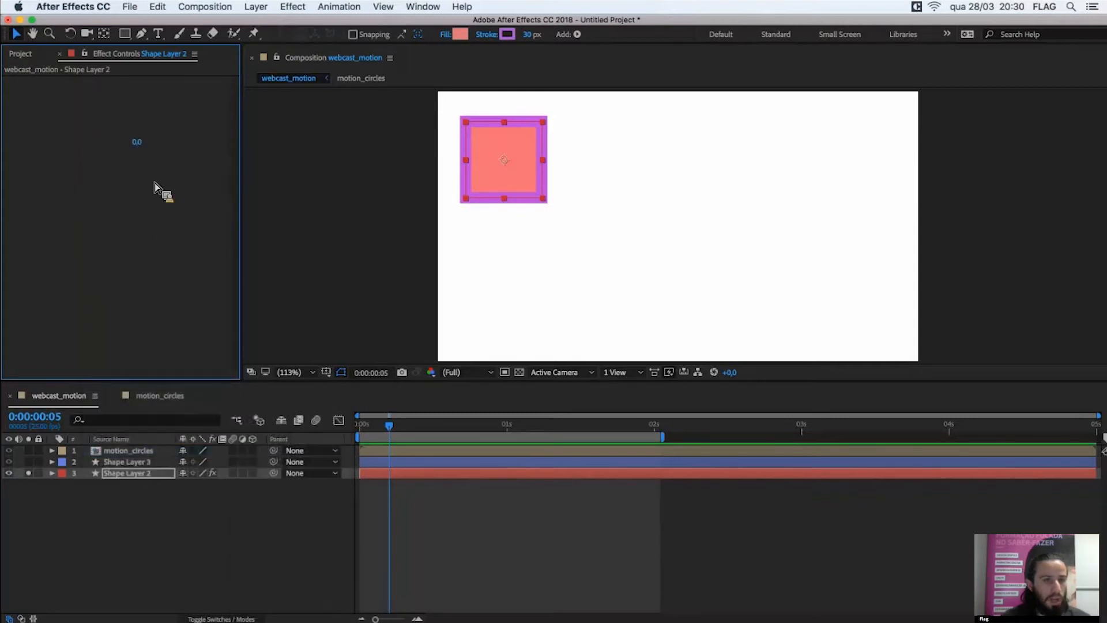
- Try the Linear Wipe at a Wipe Angle of 0° and 72% Transition Completion, and delete the effect
left_click_drag(138, 99, 143, 123)
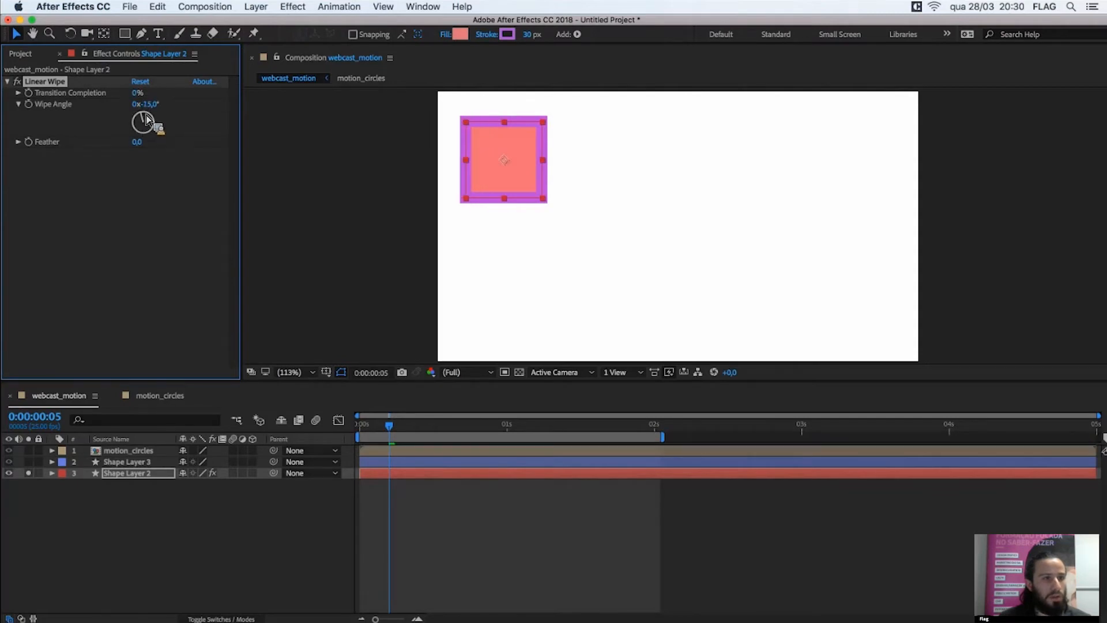
mouse_move(145, 100)
left_mouse_down()
mouse_move(203, 101)
mouse_move(153, 106)
left_mouse_up()
left_click(152, 105)
type("0")
key("Return")
left_click_drag(142, 97, 58, 87)
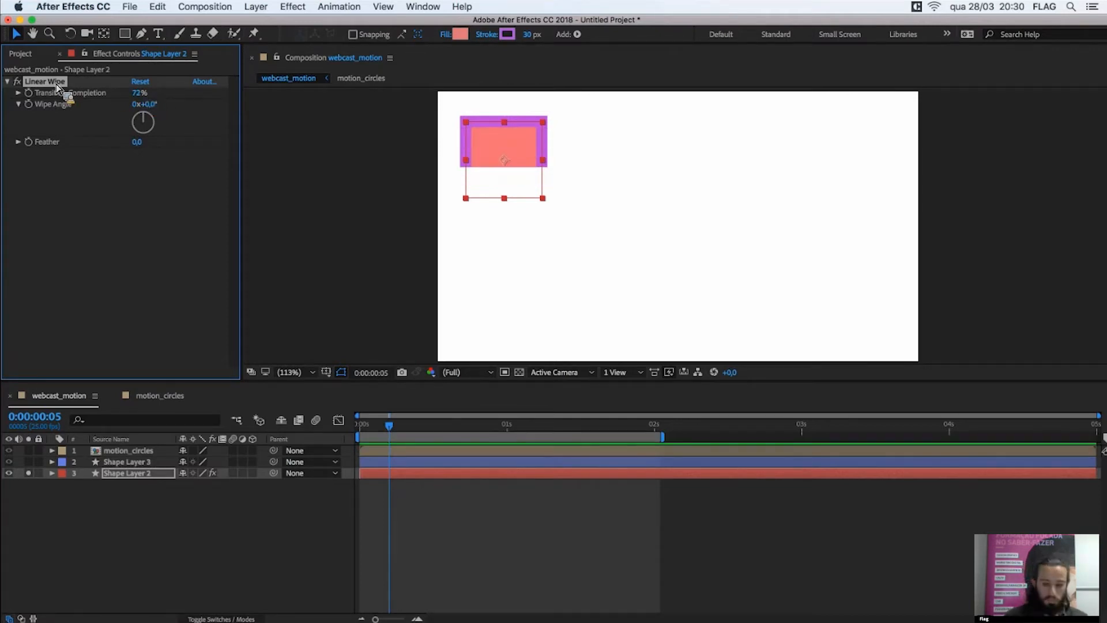
key("Delete")
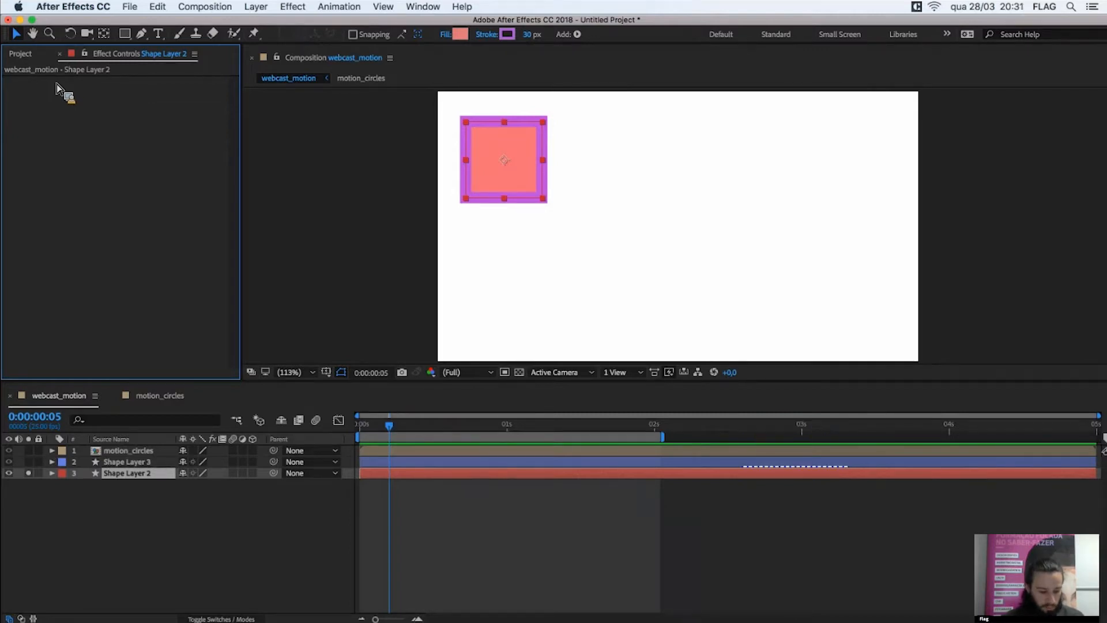
- Show the project's list of compositions and deselect Shape Layer 2
left_click(23, 53)
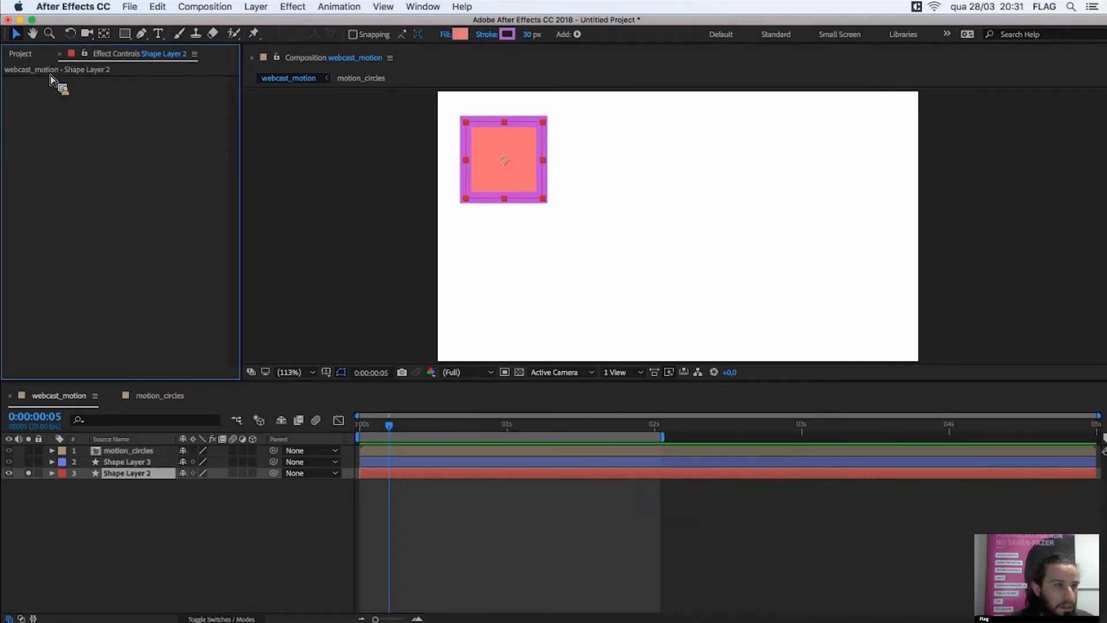
left_click_drag(186, 524, 130, 547)
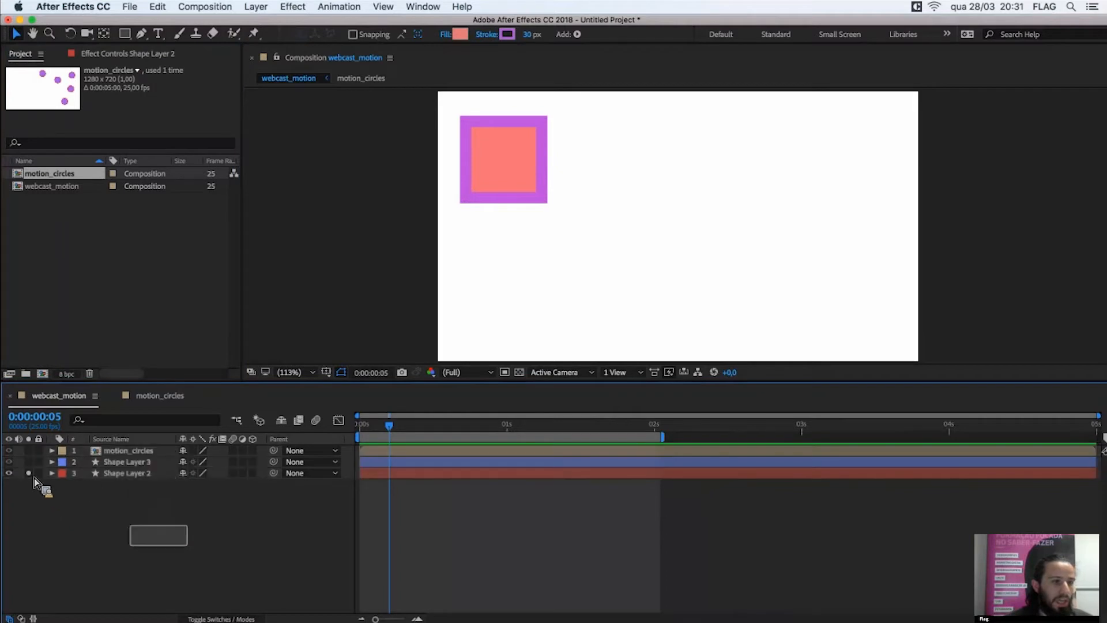
- Turn off solo for Shape Layer 2 to show all the layers of webcast_motion
left_click(29, 472)
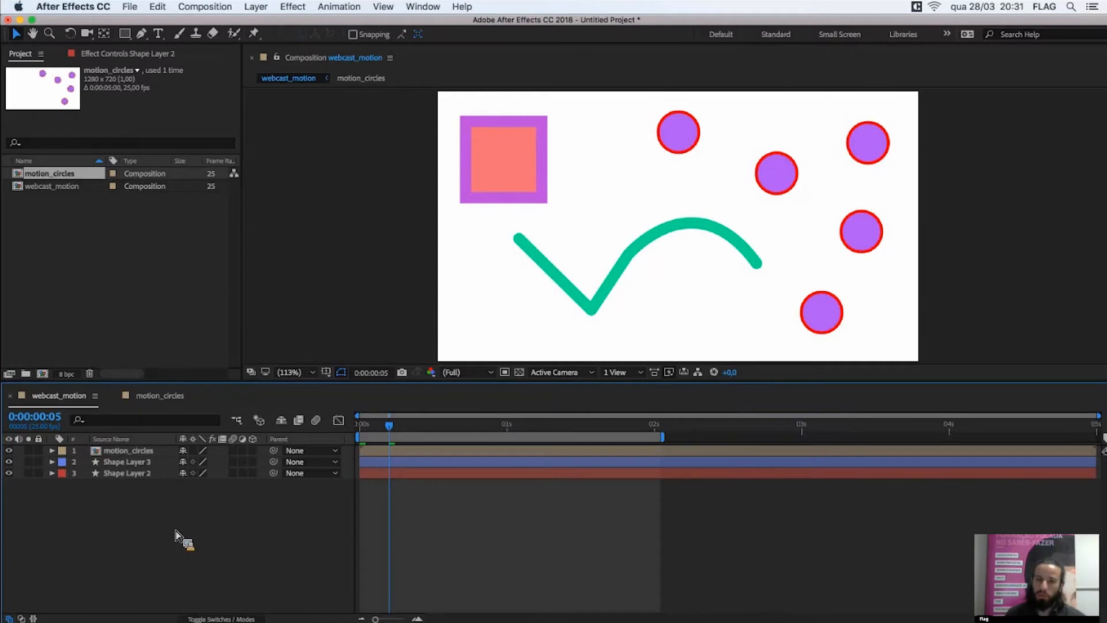
left_click_drag(171, 536, 99, 448)
left_click_drag(131, 505, 131, 505)
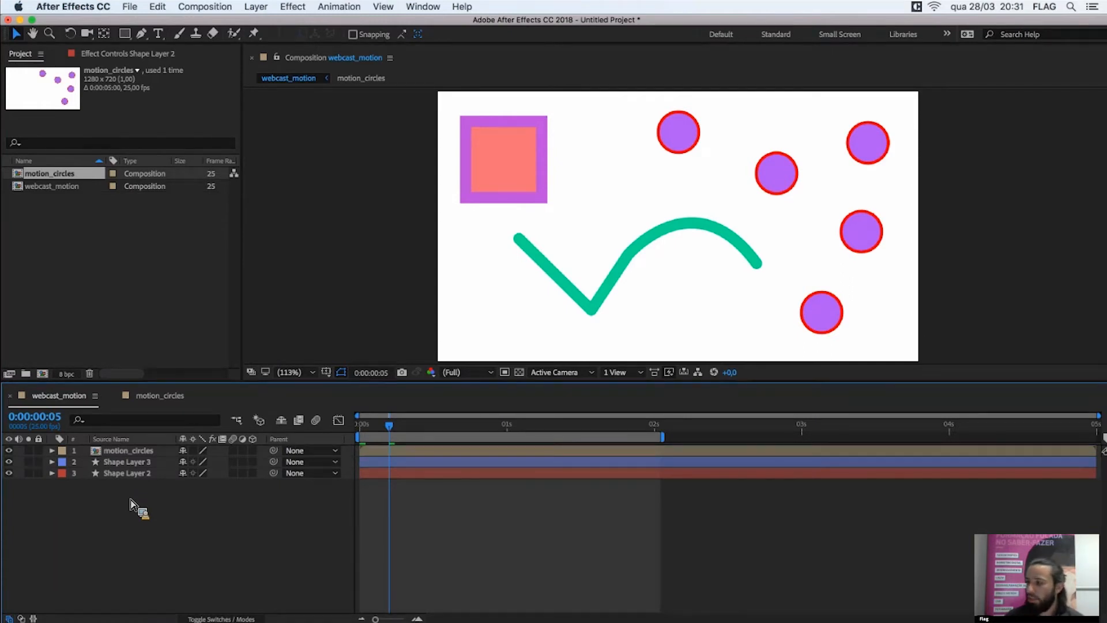
left_click_drag(169, 531, 151, 501)
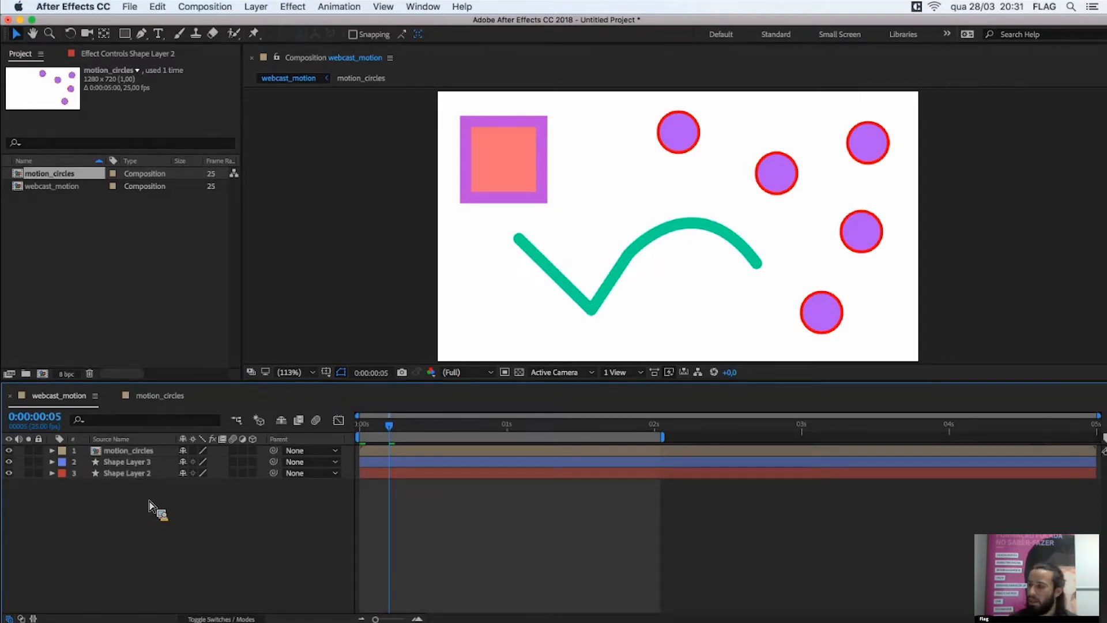
key("Tab")
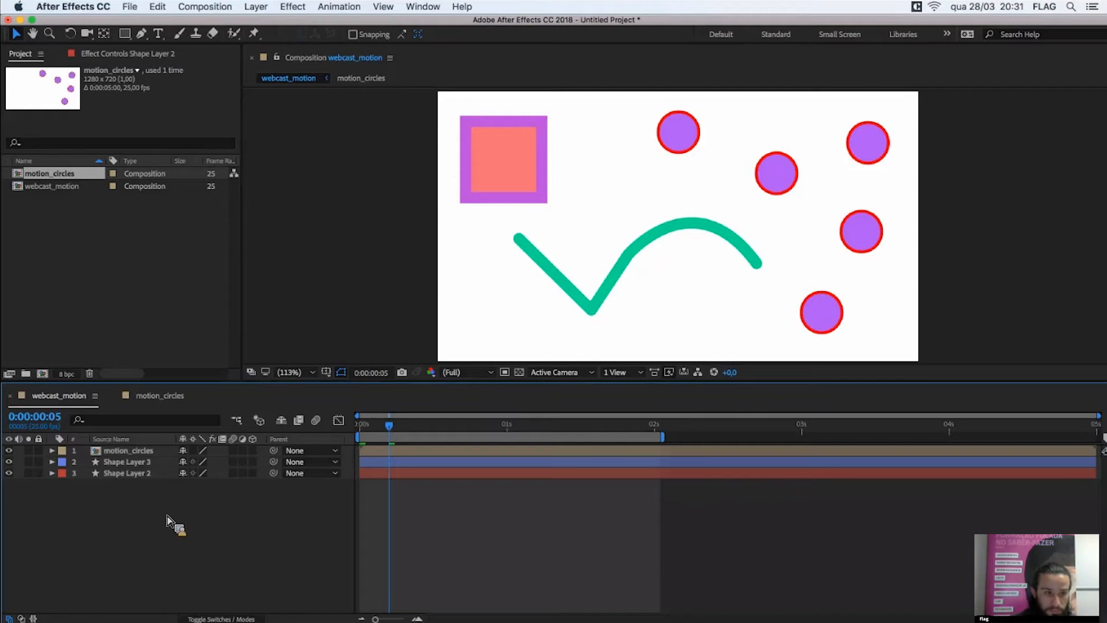
right_click(130, 501)
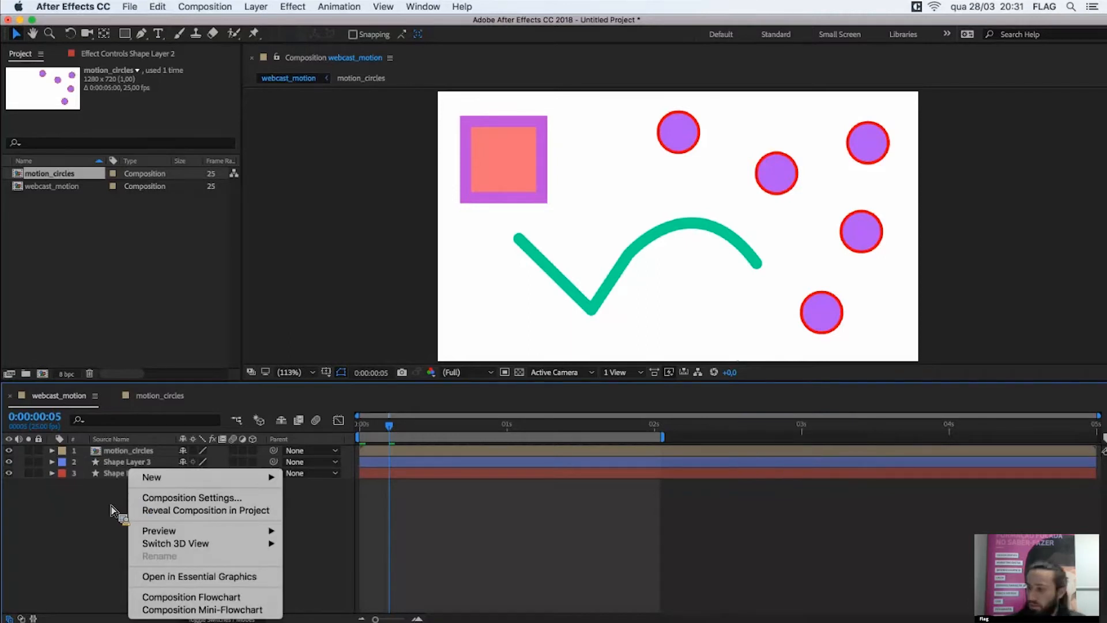
left_click(112, 506)
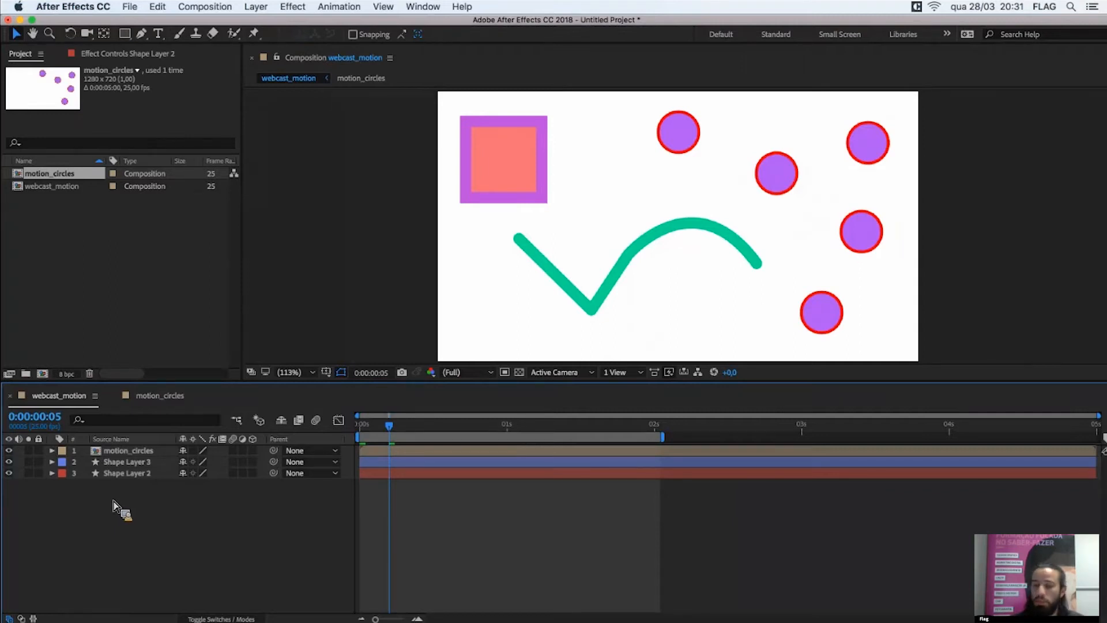
left_click_drag(120, 451, 150, 314)
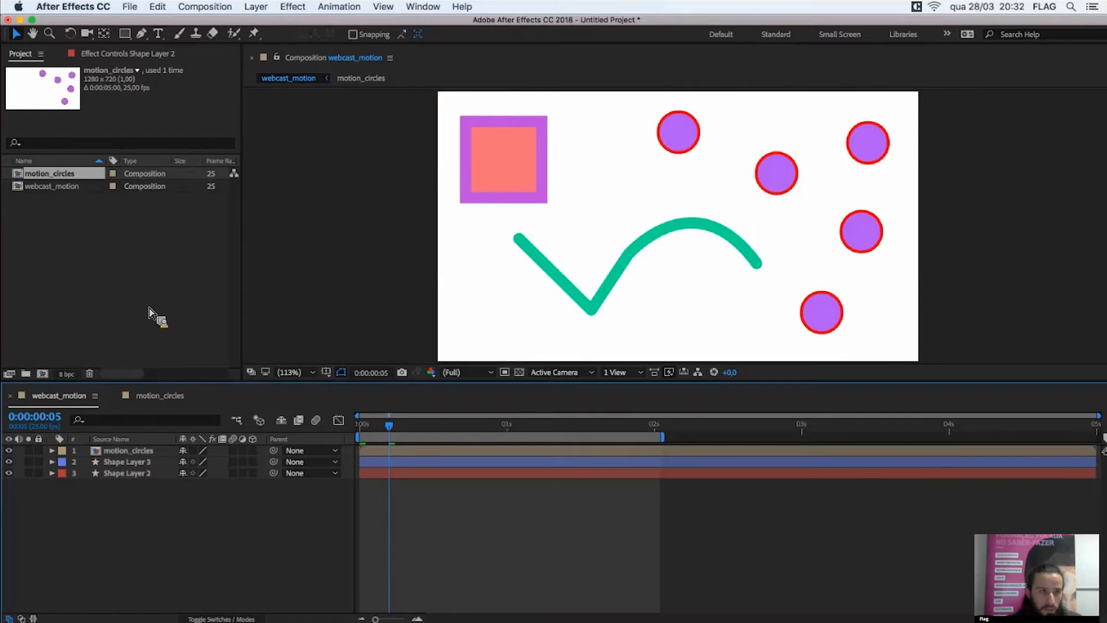
- Browse the Distort and Color Correction effects available for Shape Layer 3, applying none, and deselect the layer
left_click(118, 462)
left_click_drag(116, 467, 100, 163)
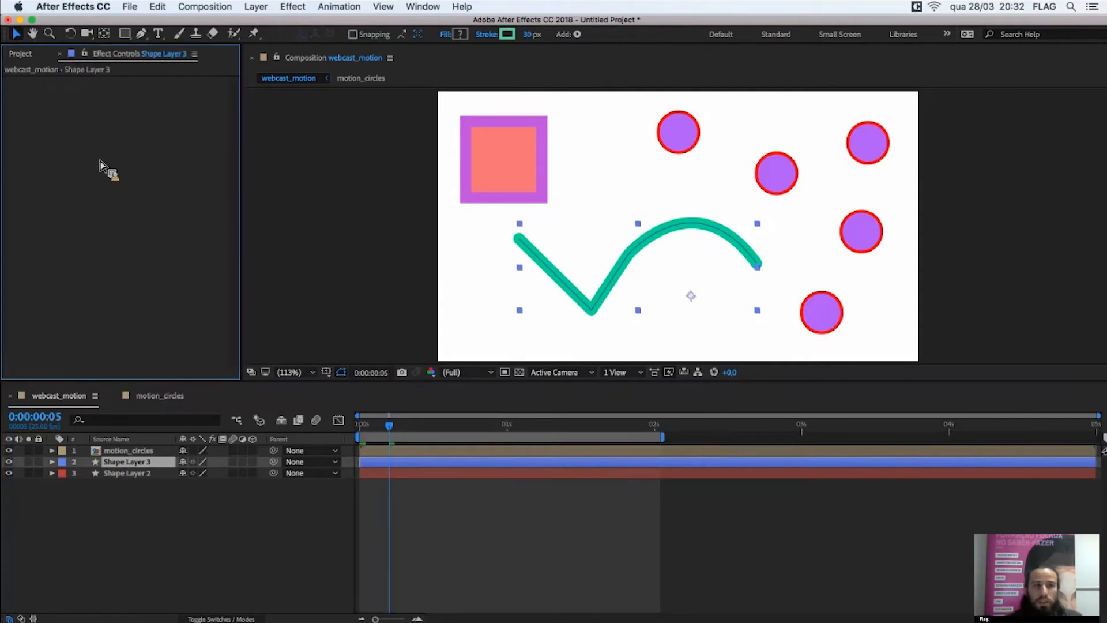
right_click(100, 164)
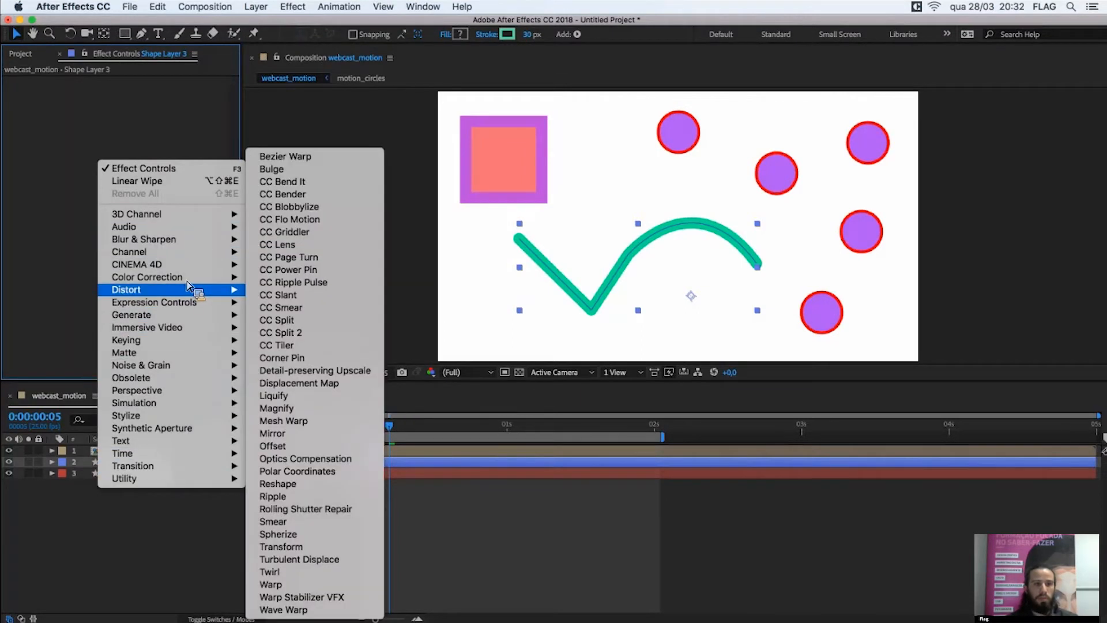
mouse_move(188, 282)
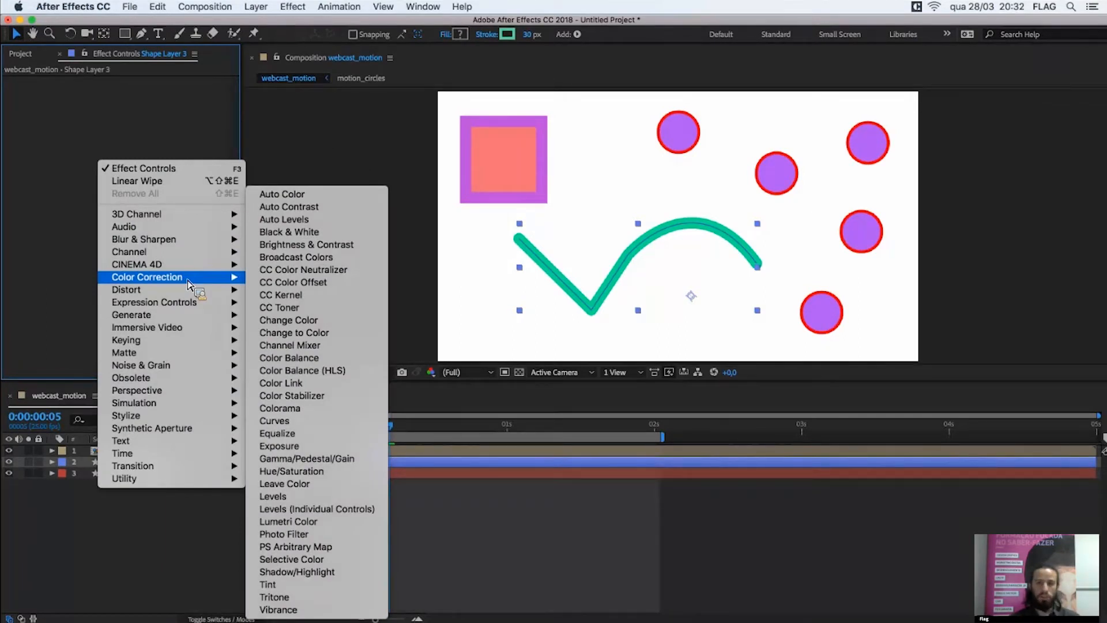
mouse_move(222, 263)
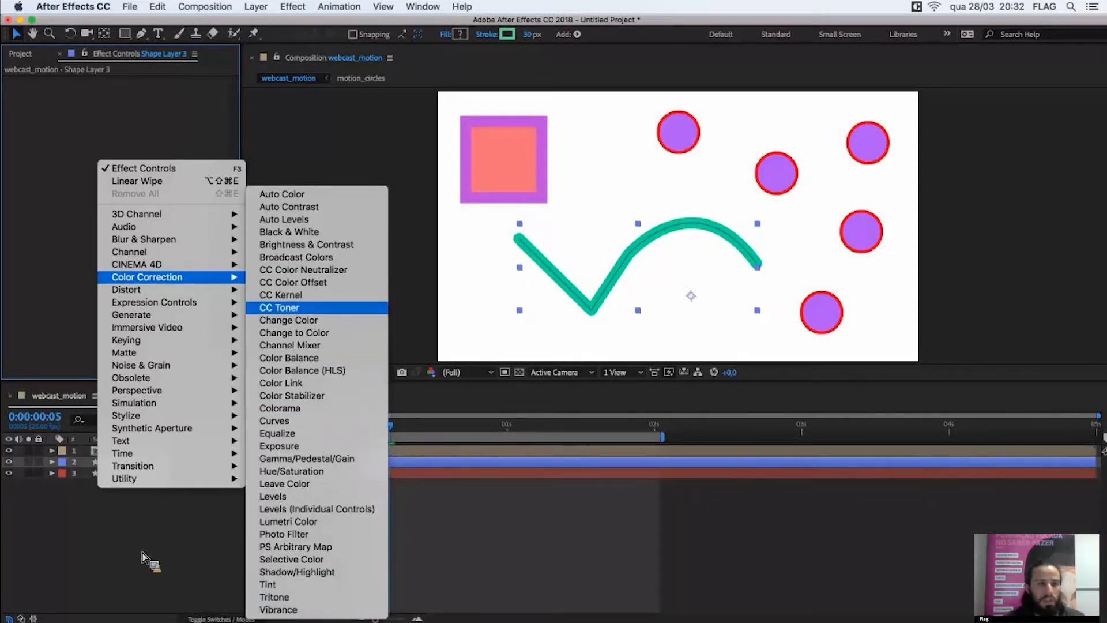
left_click(224, 524)
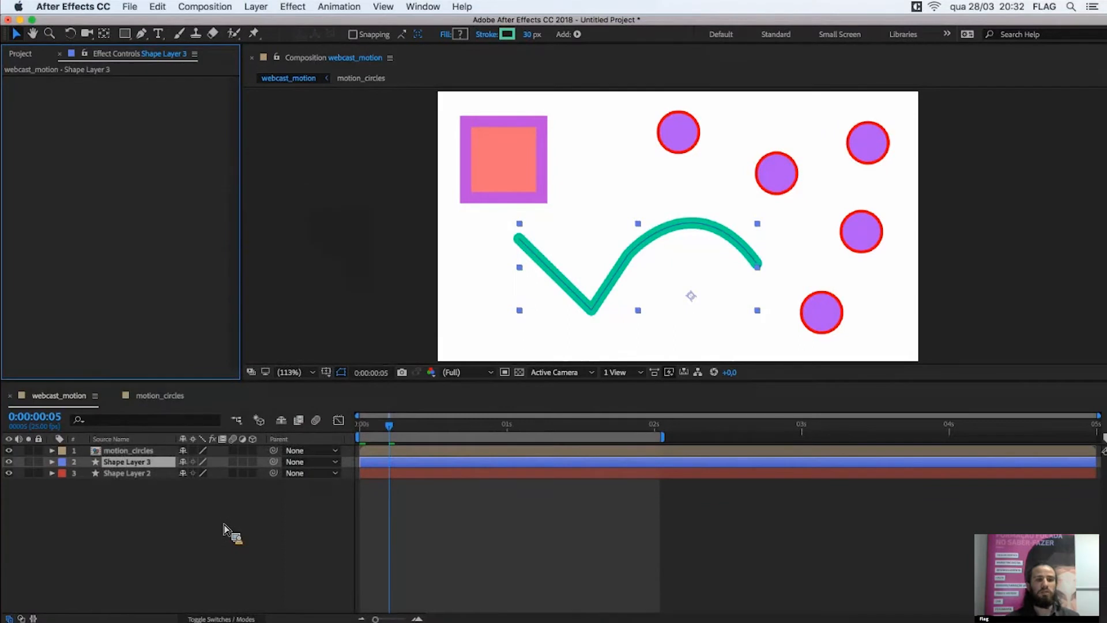
left_click(224, 526)
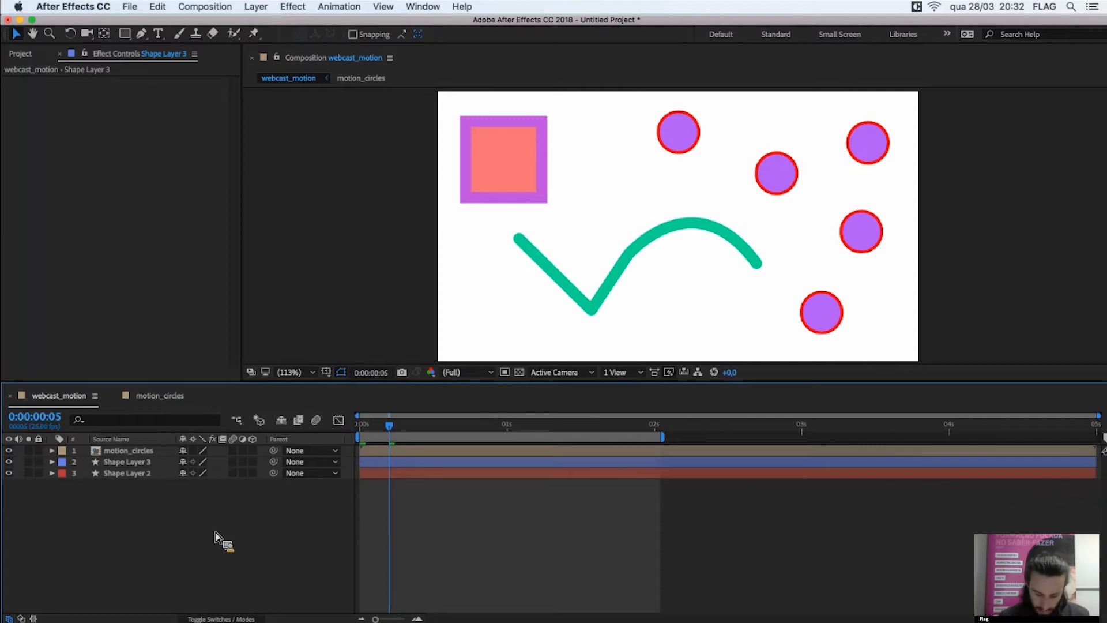
- Add a bright cyan solid of 1280 × 720 px to webcast_motion and place it beneath all the other layers
right_click(156, 526)
mouse_move(257, 476)
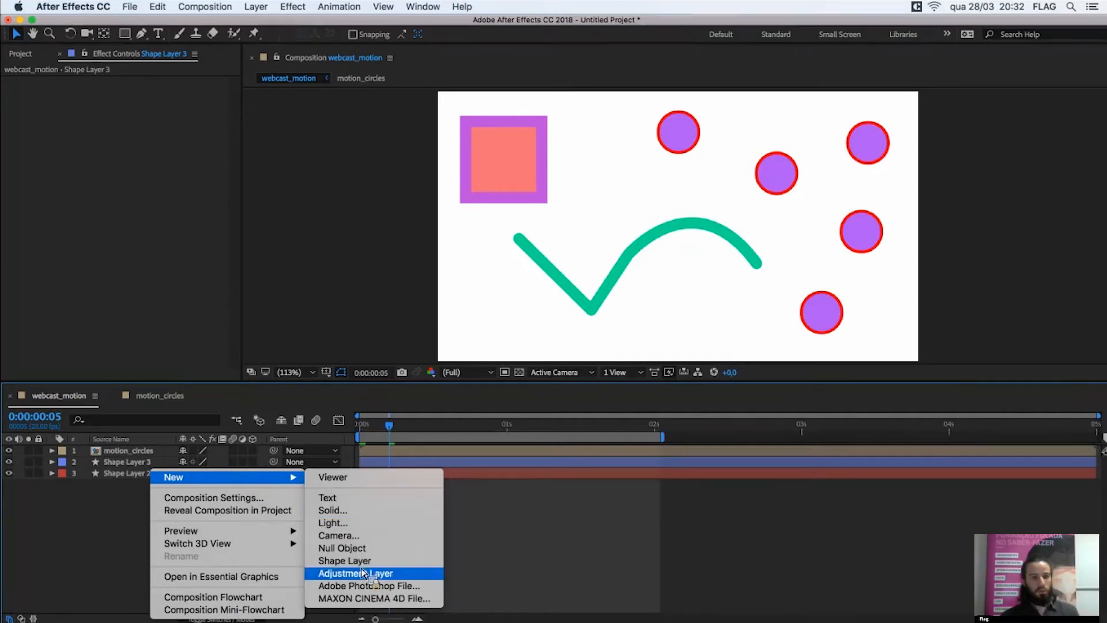
left_click(353, 507)
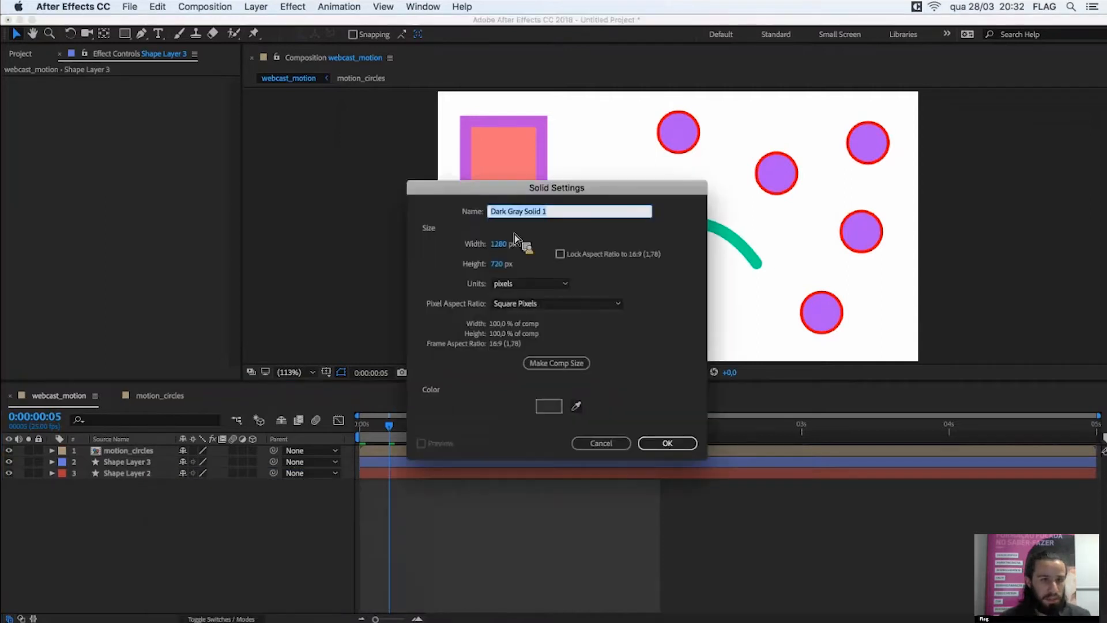
left_click(548, 408)
left_click(557, 266)
left_click(592, 292)
left_click(589, 332)
left_click_drag(511, 261, 484, 246)
left_click(703, 247)
left_click(672, 444)
left_click_drag(137, 450, 156, 494)
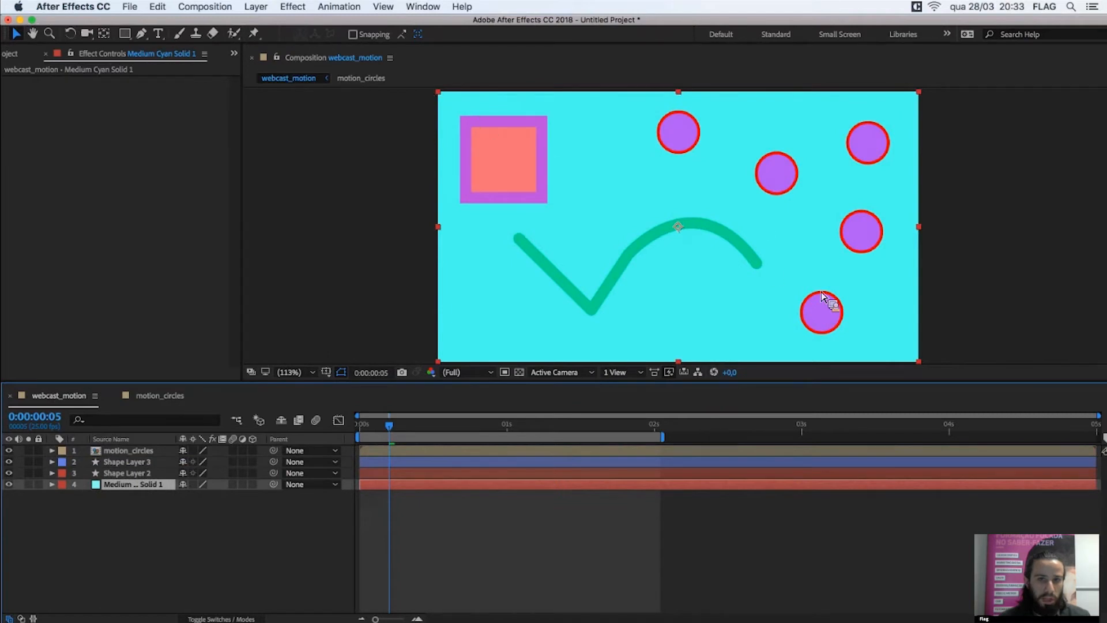
- Look through the new layer types and delete the cyan solid layer
left_click_drag(135, 528, 106, 489)
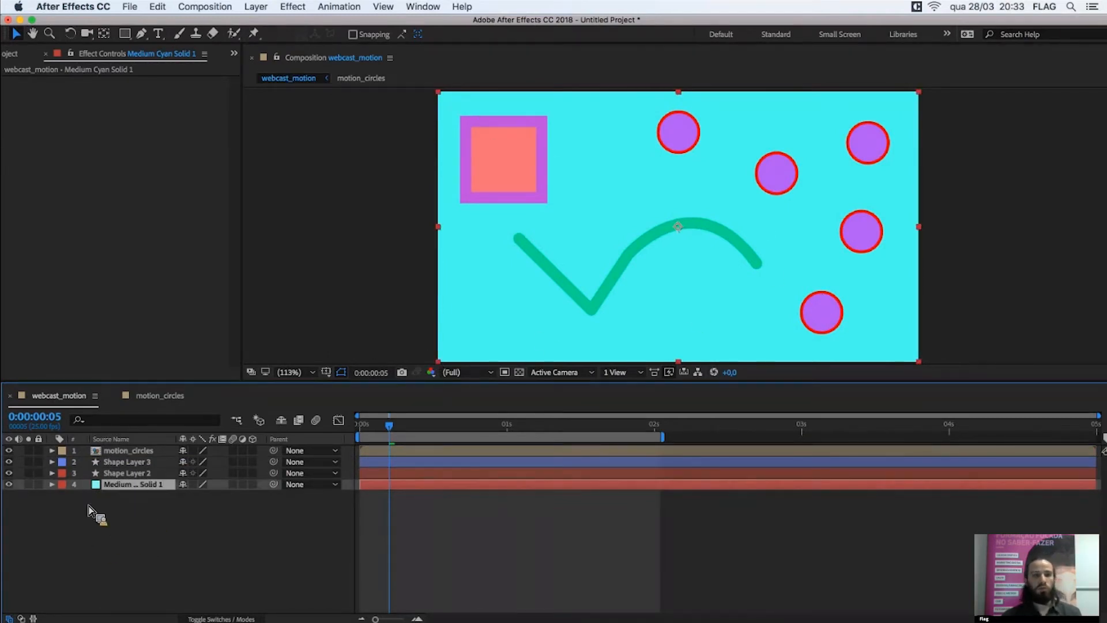
right_click(168, 493)
mouse_move(279, 517)
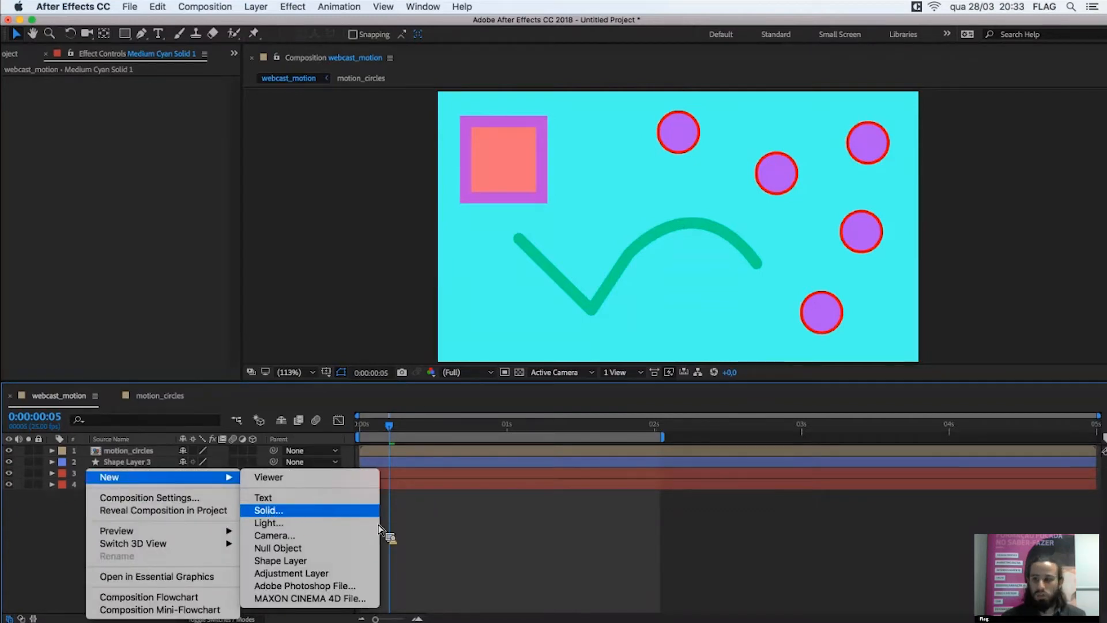
key("Escape")
left_click(128, 487)
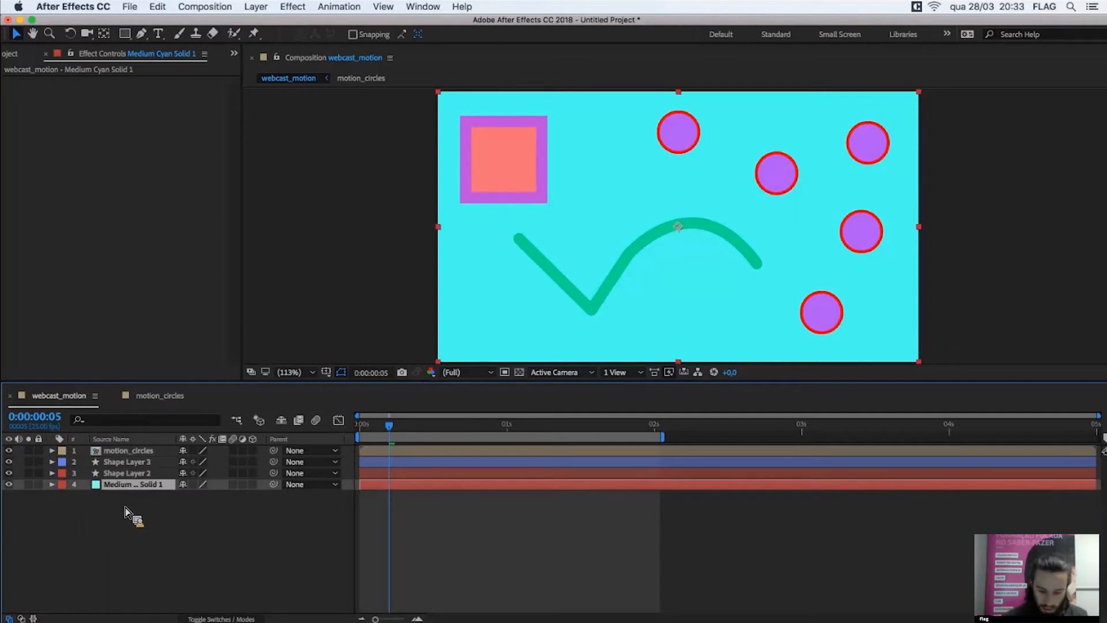
key("Delete")
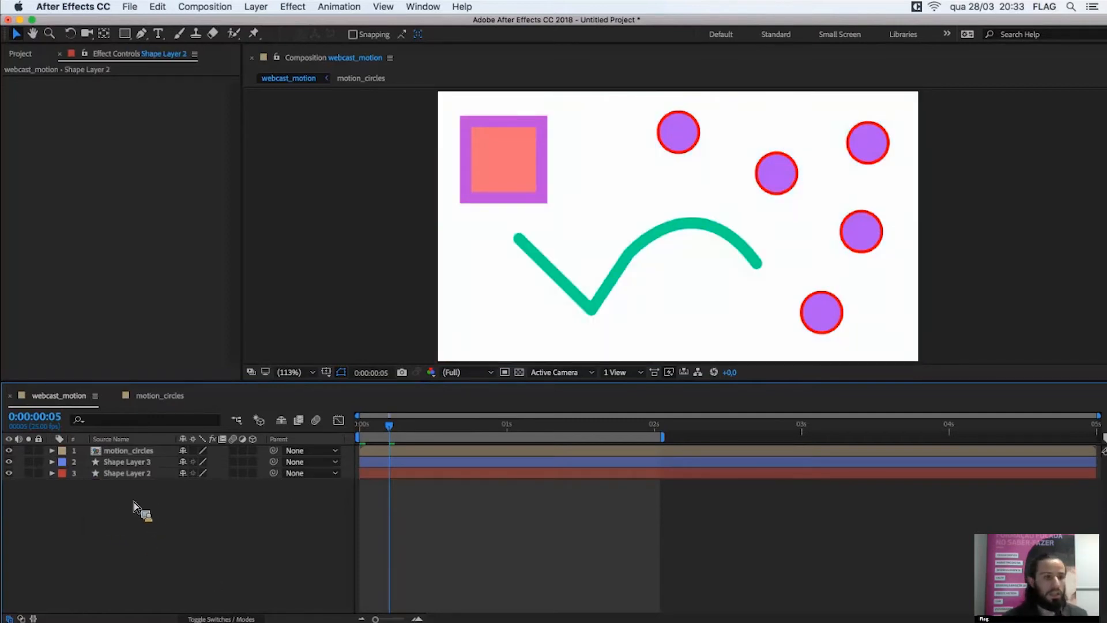
- Add an adjustment layer above all the layers of webcast_motion
right_click(150, 491)
mouse_move(202, 476)
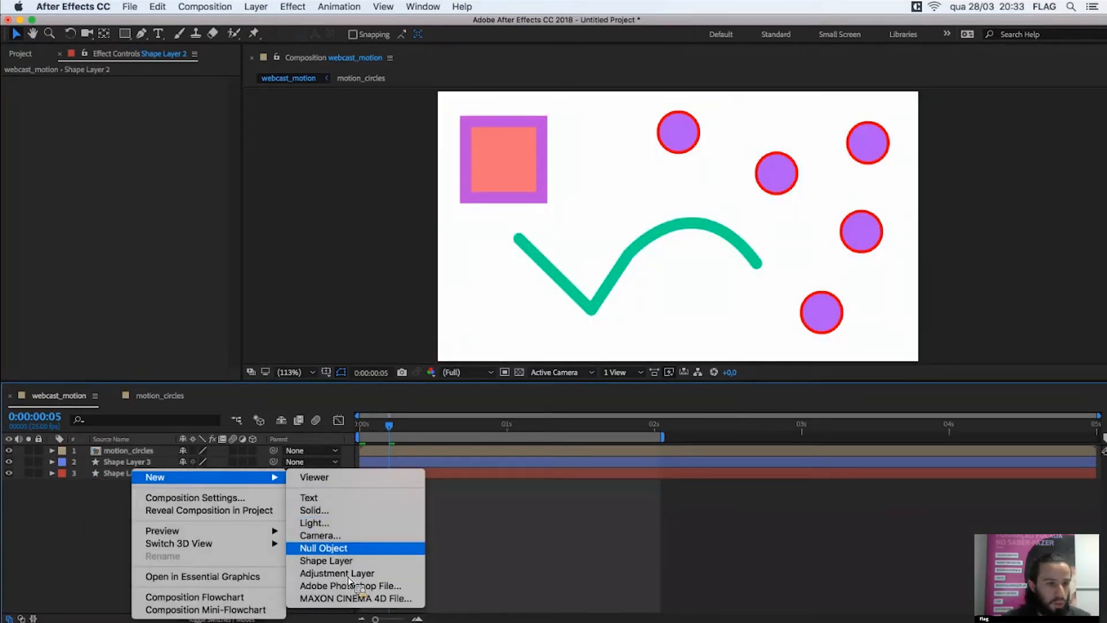
left_click(344, 574)
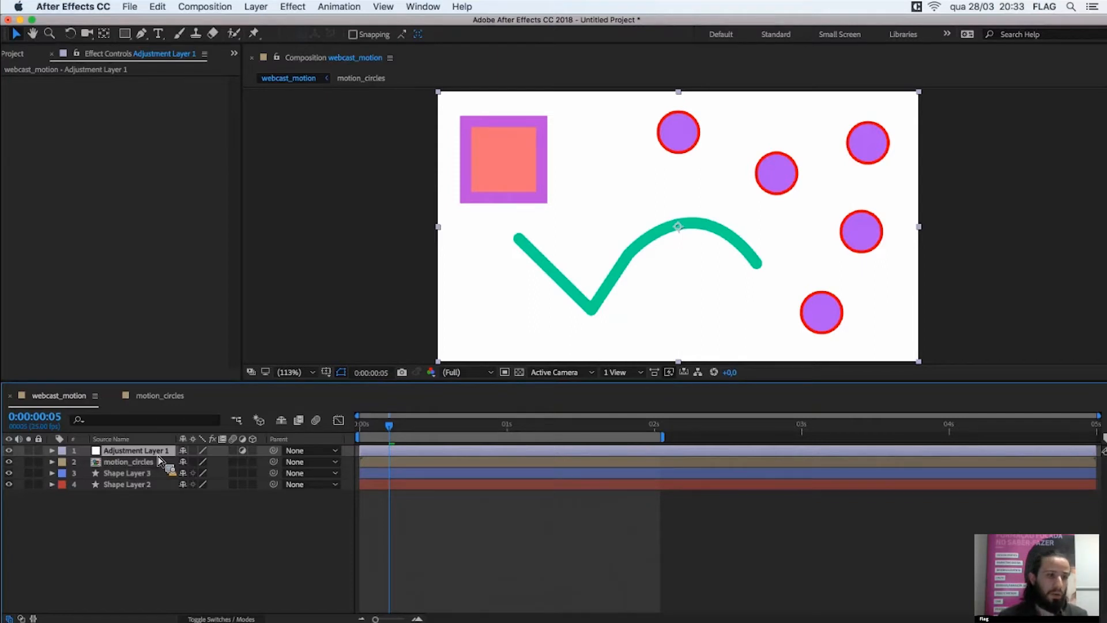
- Apply the Noise effect to the adjustment layer with the Amount of Noise at 50%
left_click_drag(159, 459, 104, 154)
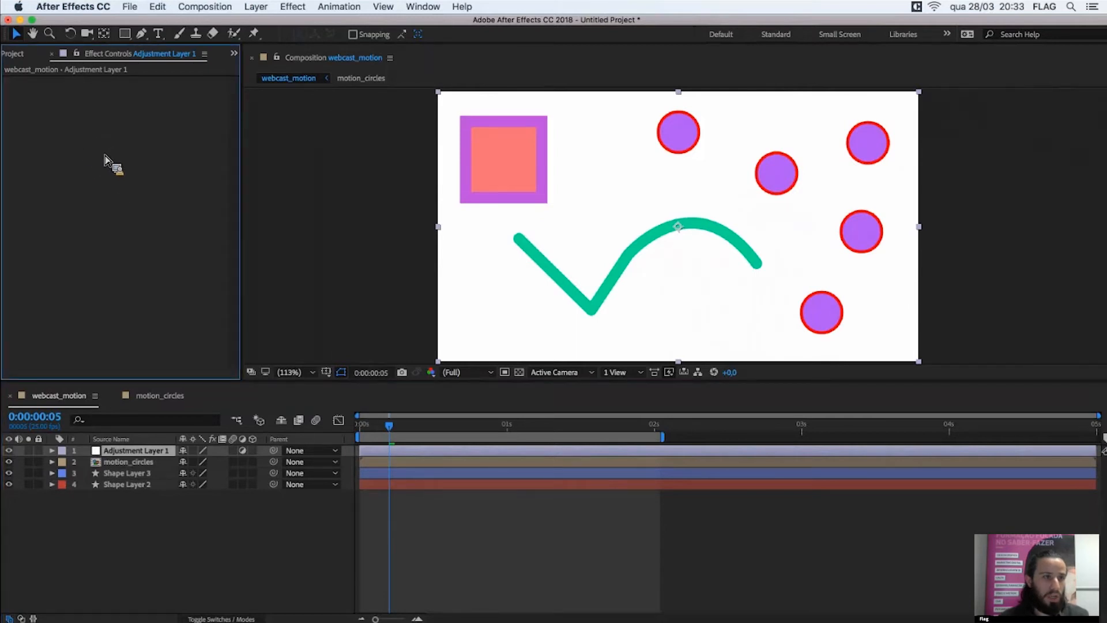
left_click(124, 157, "ctrl")
mouse_move(222, 275)
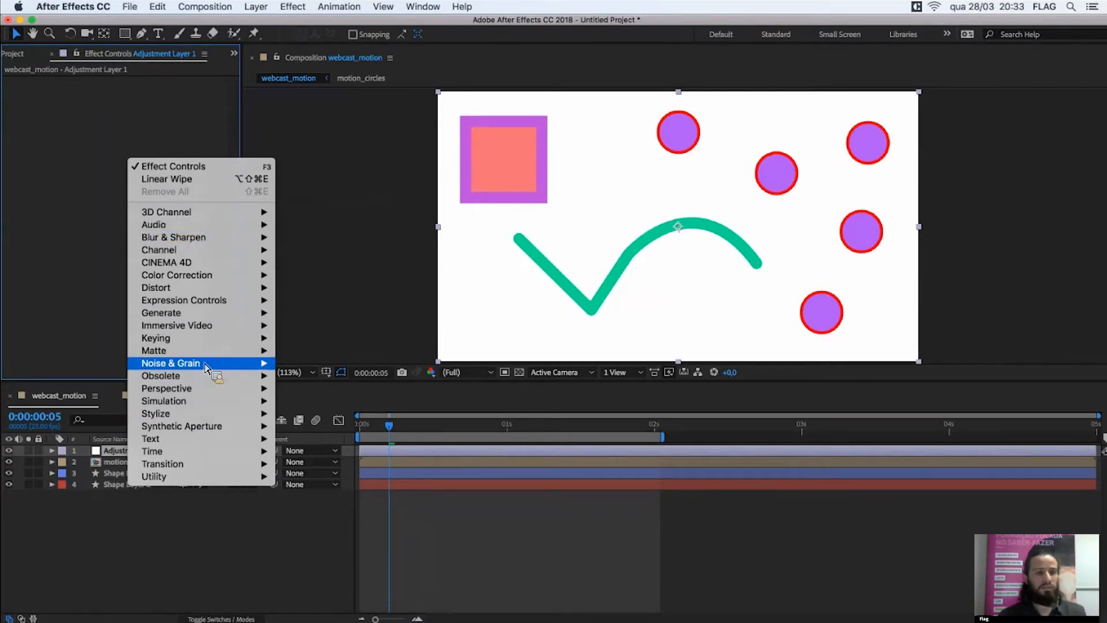
mouse_move(205, 368)
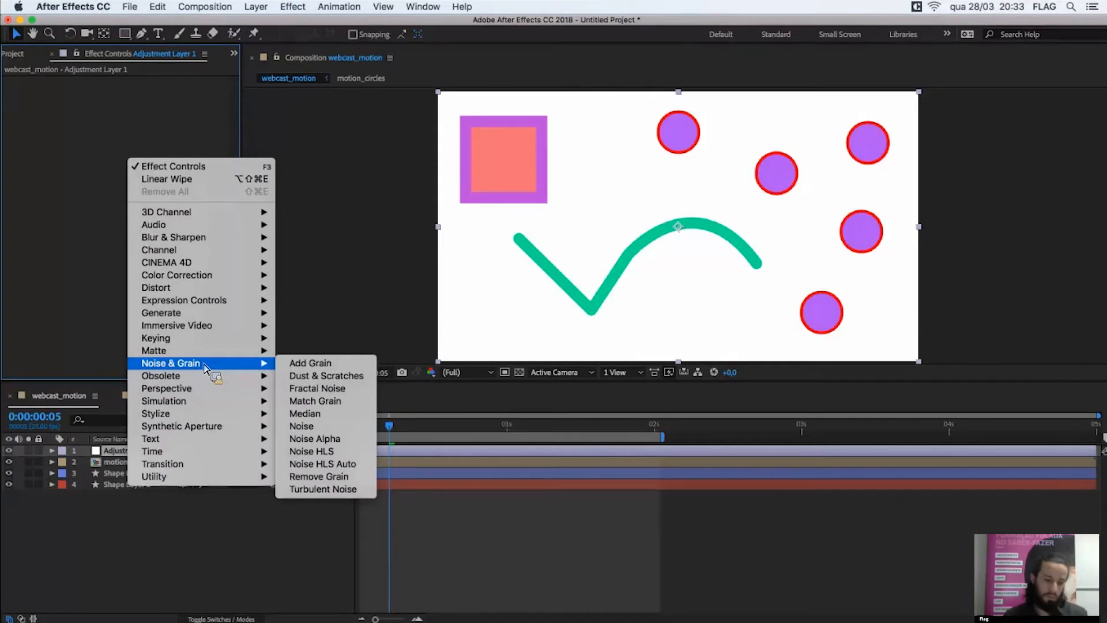
left_click(302, 425)
left_click(138, 93)
type("50")
key("Return")
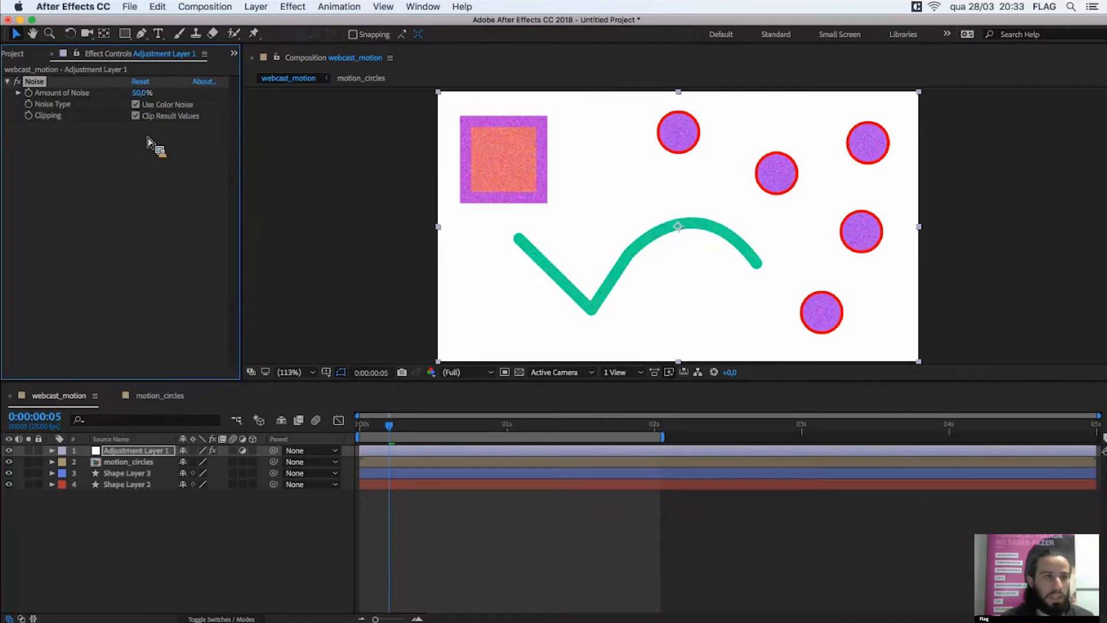
- Delete the adjustment layer and show the project's list of items
left_click_drag(136, 233, 154, 461)
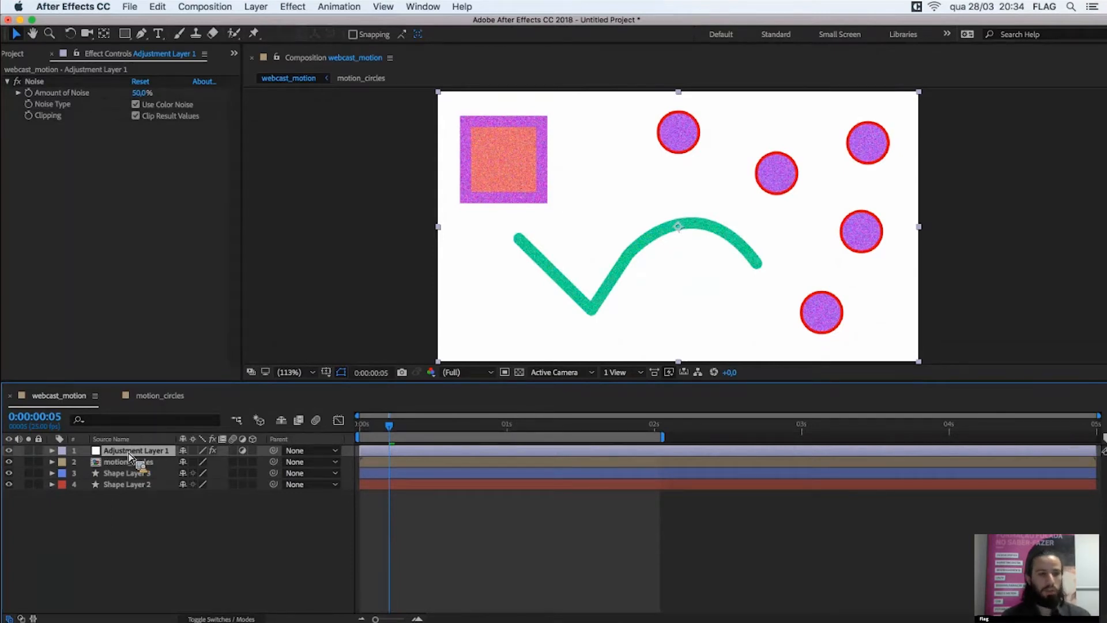
key("Delete")
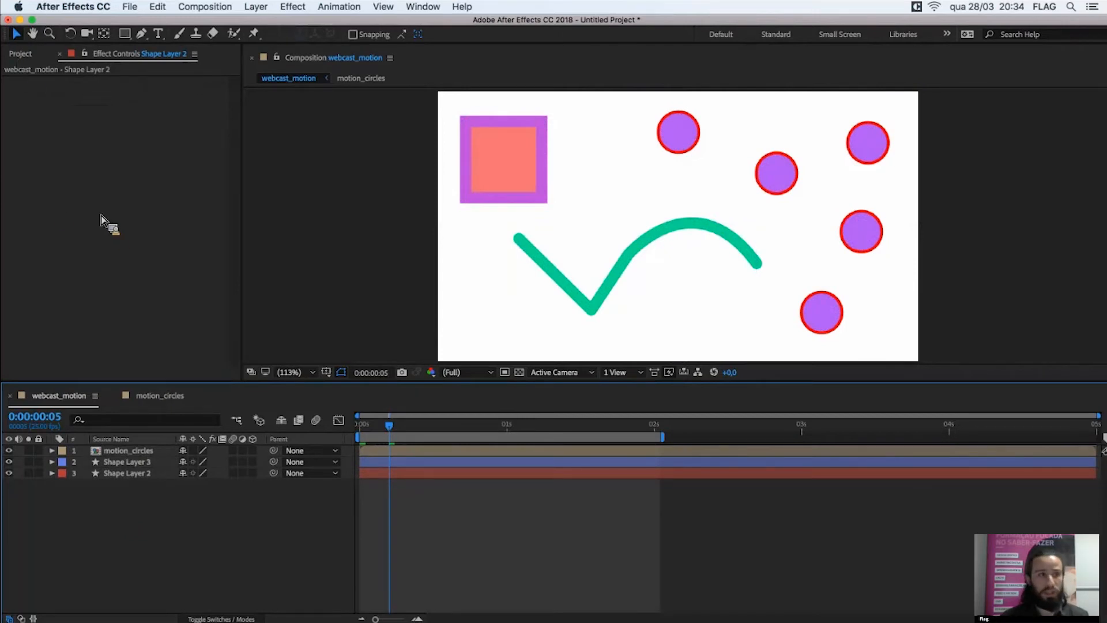
key("super+0")
mouse_move(63, 236)
left_mouse_down()
mouse_move(96, 331)
mouse_move(66, 233)
left_mouse_up()
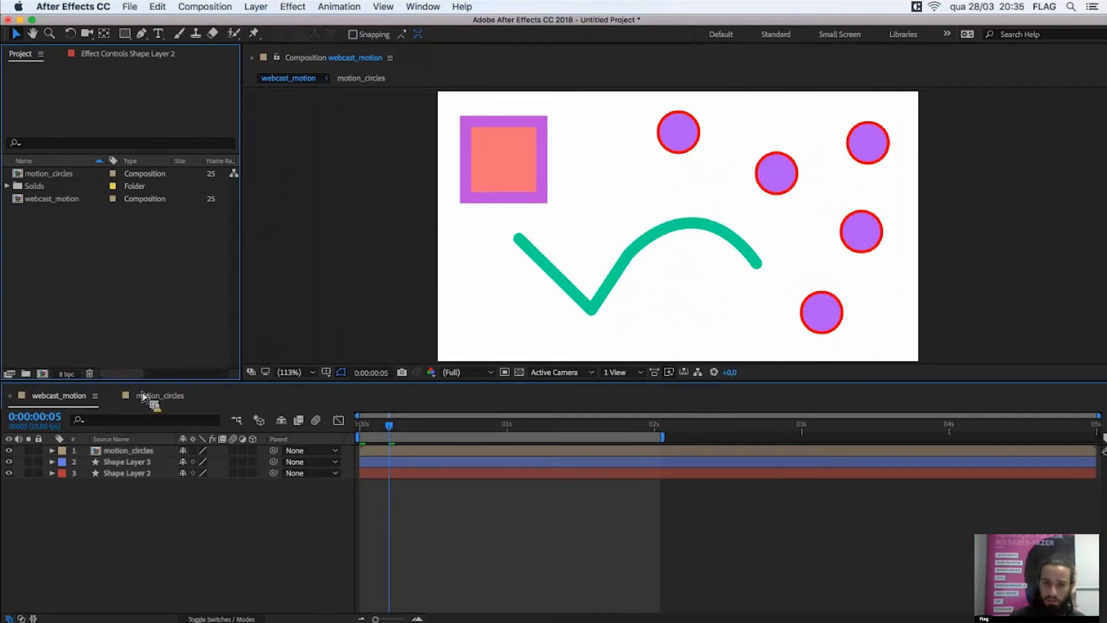
- Switch to Adobe Illustrator CC 2018 and enlarge its window to fill the screen
left_click(517, 604)
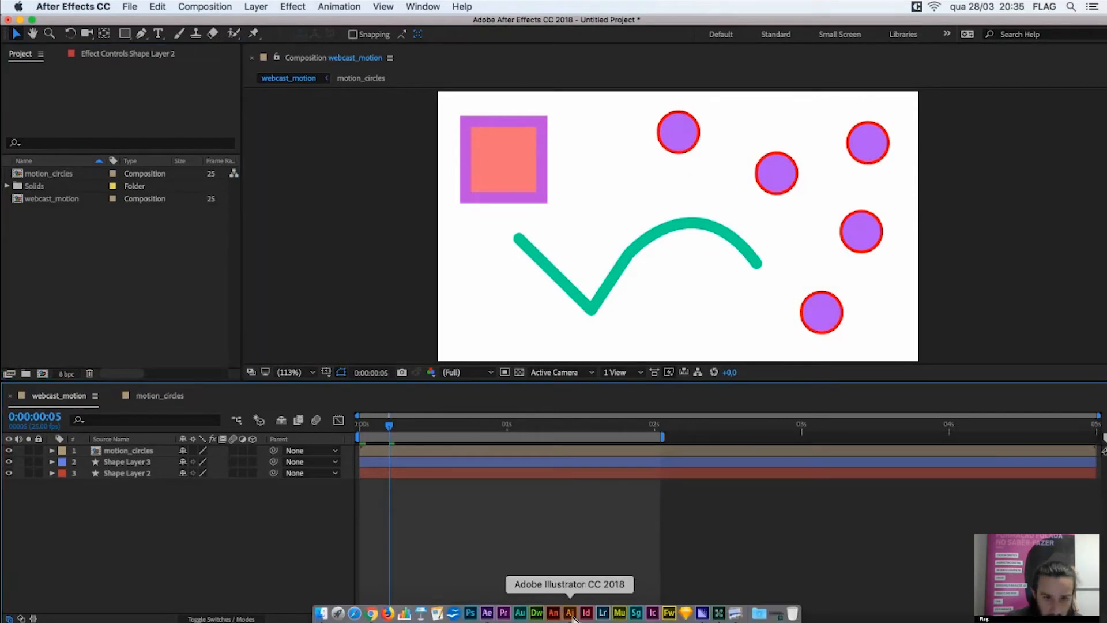
left_click(569, 611)
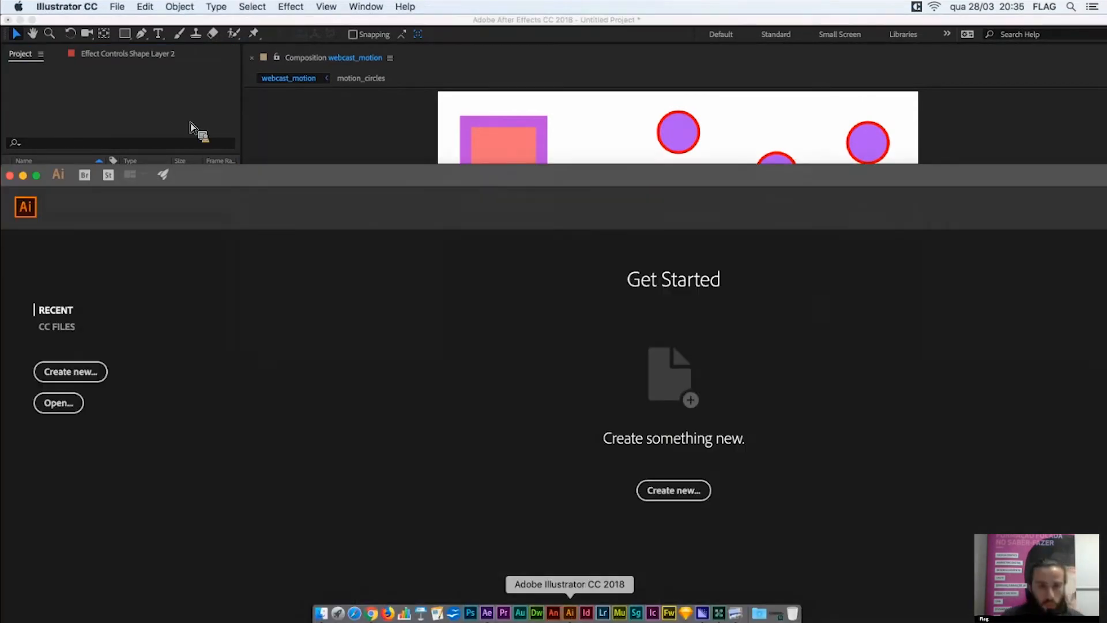
left_click(38, 178)
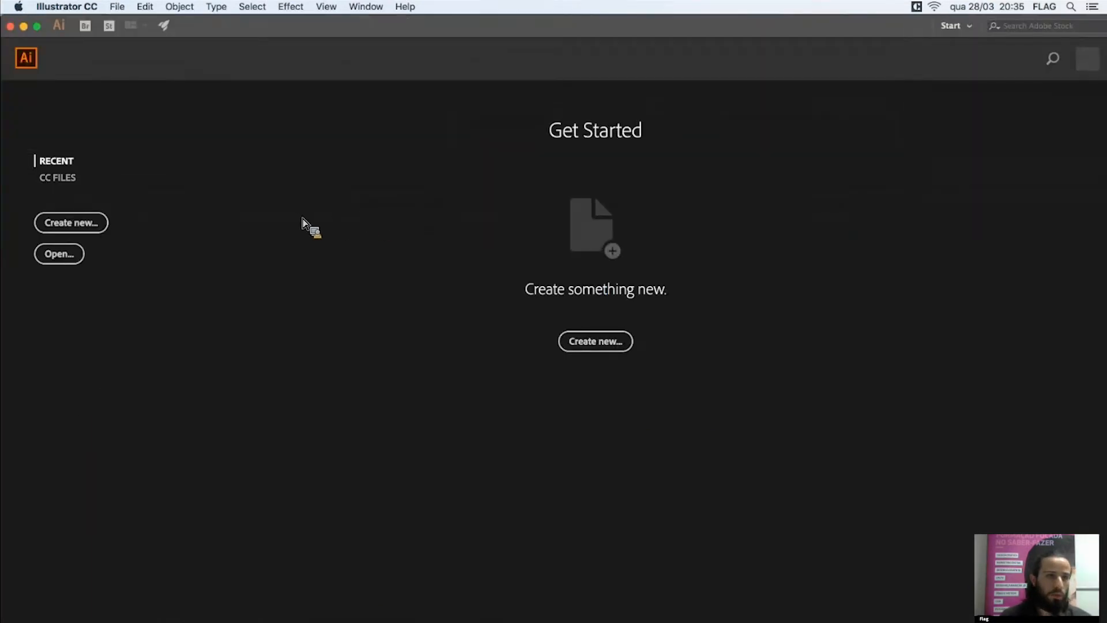
- Create a new document from the HDV 720 Film & Video preset, 1280 x 720 px
left_click(96, 227)
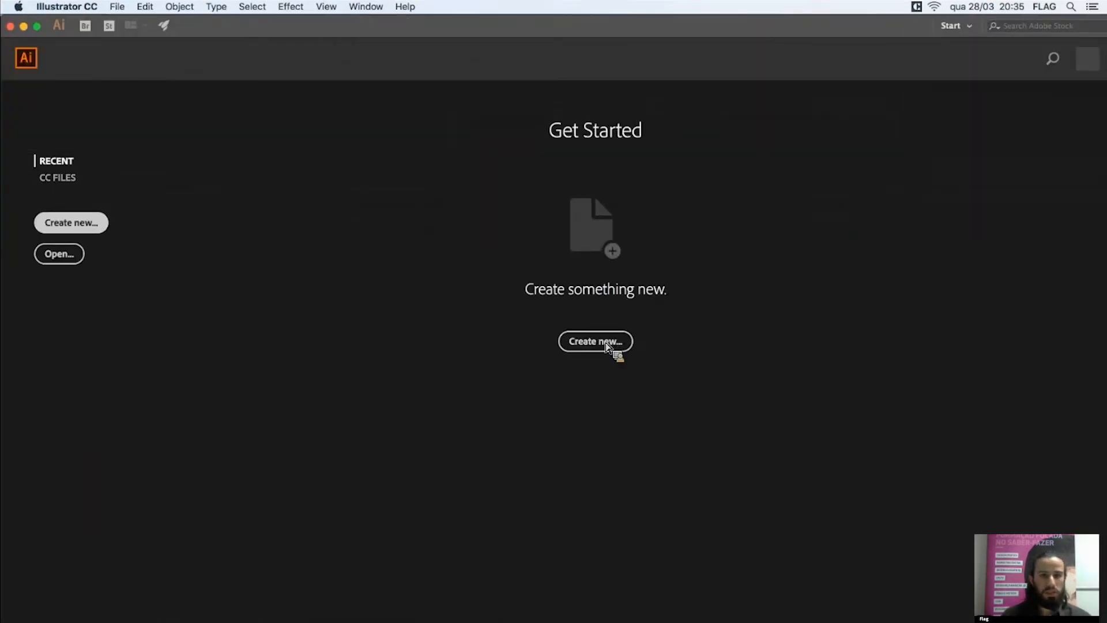
left_click(604, 343)
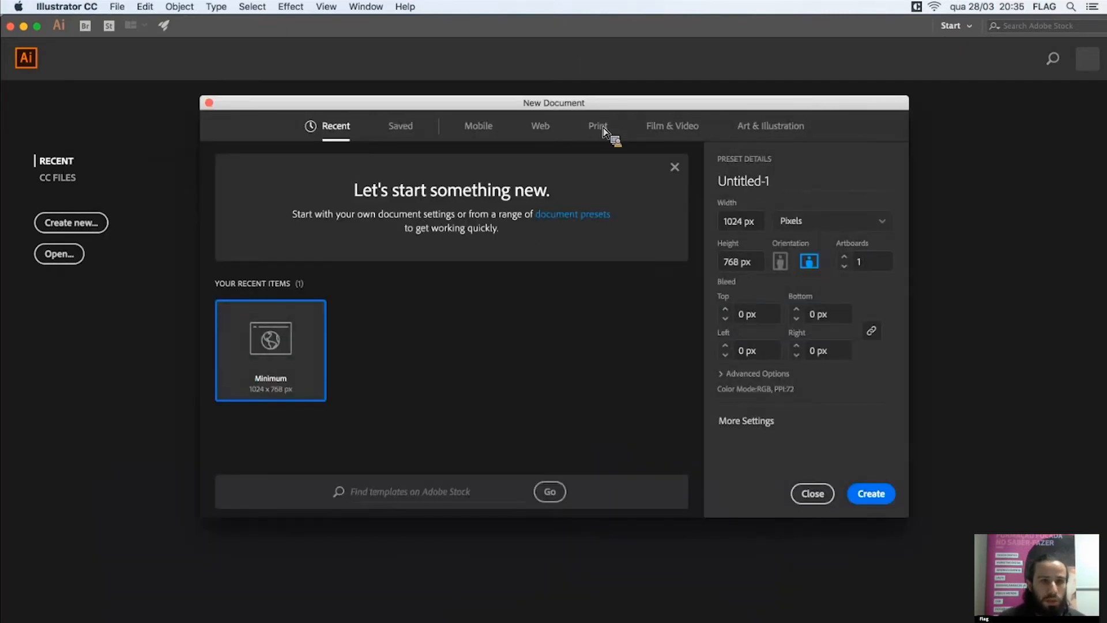
left_click(686, 128)
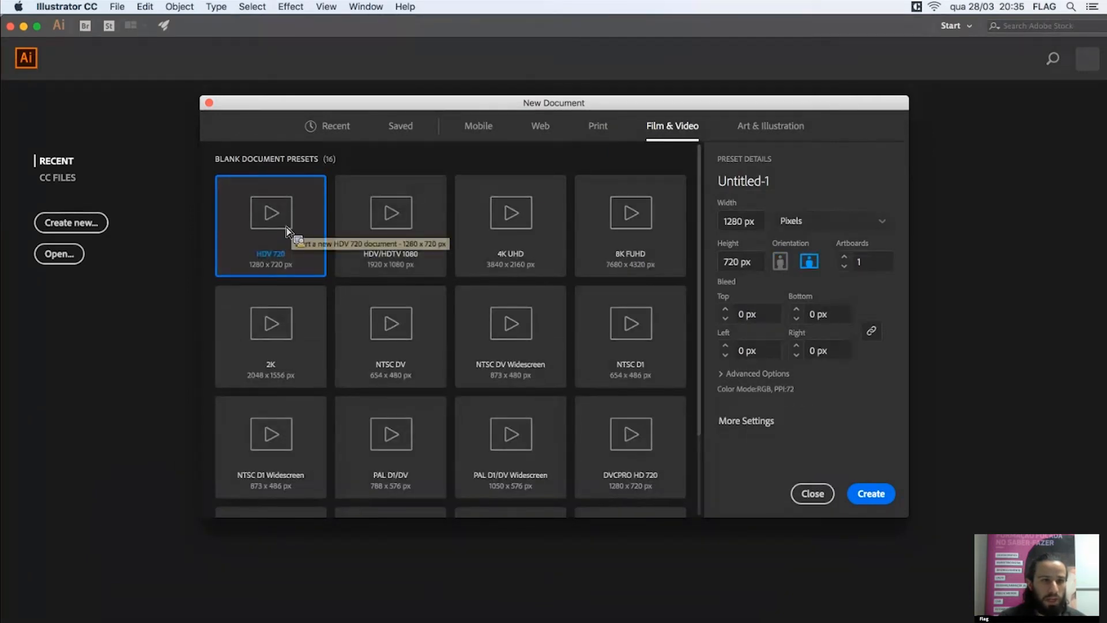
key("Escape")
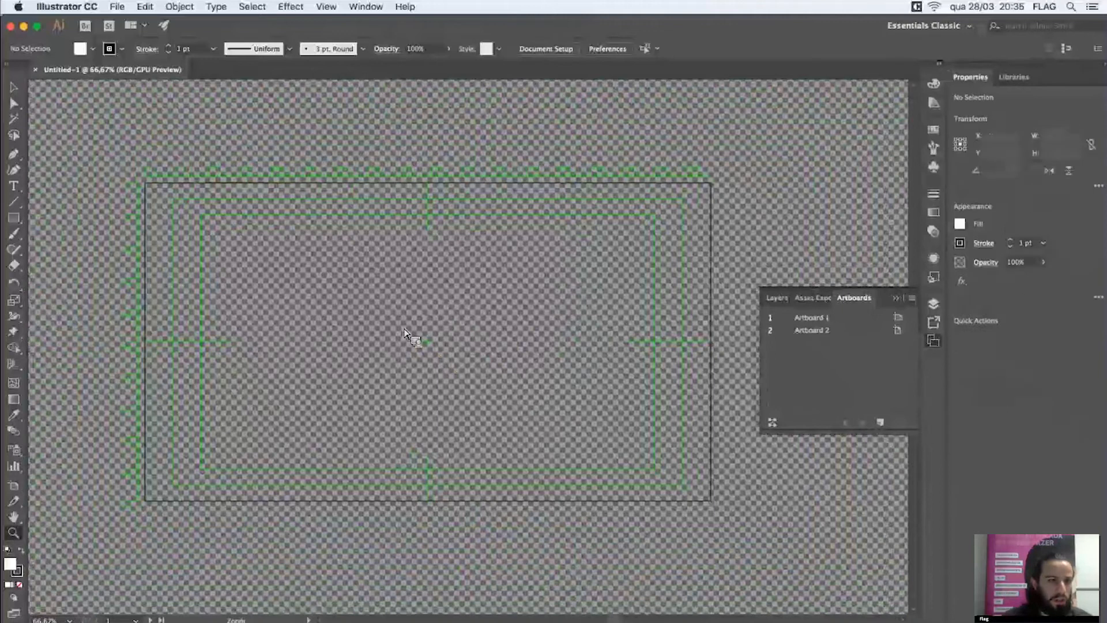
- Draw a circle about 238 px in diameter in the upper-left part of the artboard with the Ellipse tool
left_click_drag(13, 218, 73, 249)
left_click_drag(185, 220, 290, 325)
key("v")
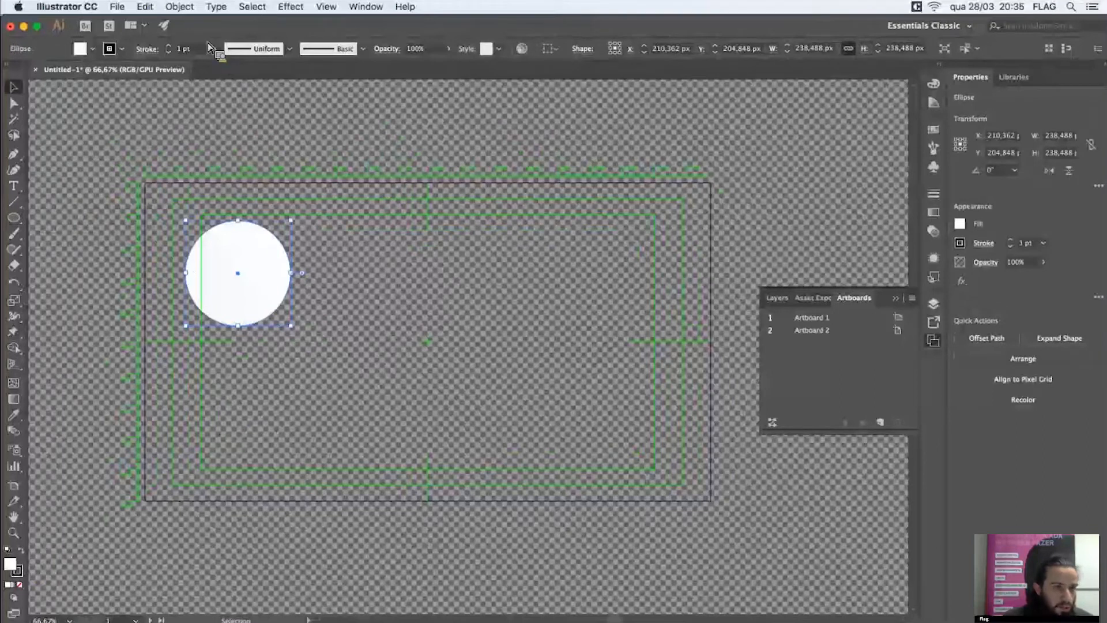
- Increase the circle's stroke weight to 15 pt
left_click(170, 47)
left_click(171, 47)
left_click(171, 47)
left_click(170, 47)
left_click(170, 47)
left_click(171, 47)
left_click(170, 47)
left_click(168, 46)
left_click(169, 46)
left_click(169, 47)
left_click(169, 46)
left_click(169, 46)
left_click(168, 46)
left_click(169, 46)
- Fill the circle with purple (R 134, G 86, B 155) and deselect it
double_click(11, 569)
left_click_drag(448, 282, 394, 258)
left_click_drag(512, 223, 579, 229)
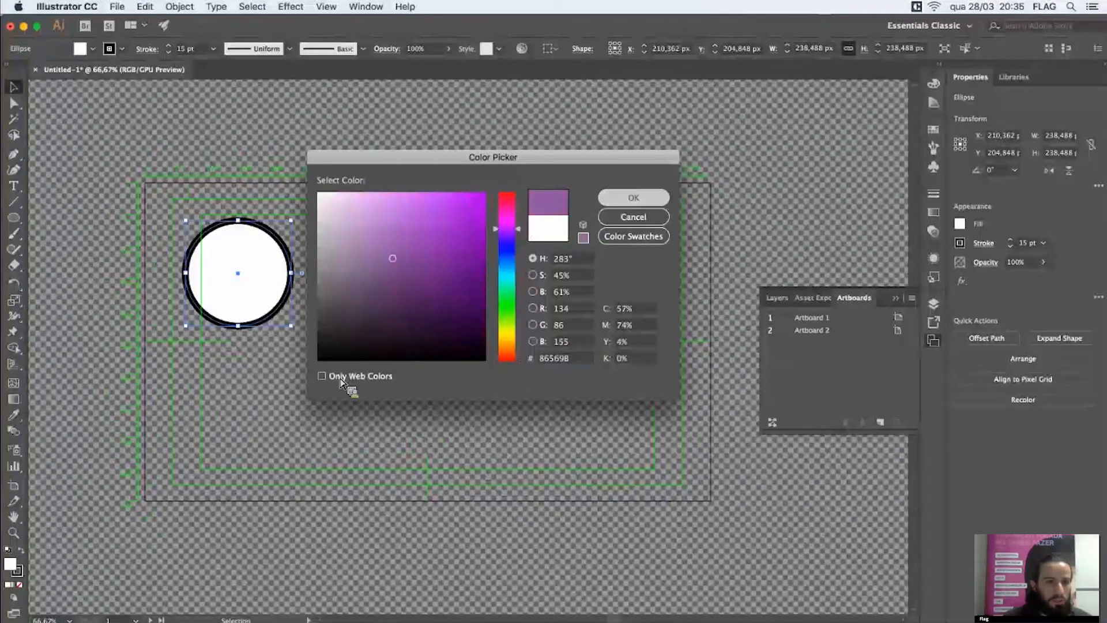
key("Return")
left_click(40, 392)
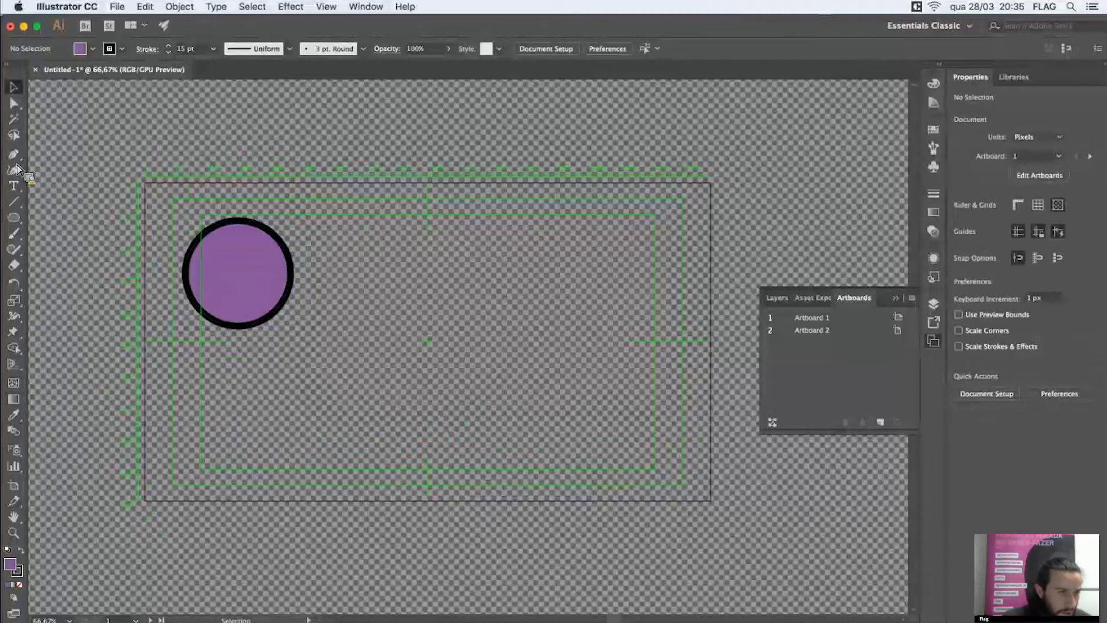
- Draw an open curved path with a loop and several bends beside the circle using the Pen tool
left_click(14, 154)
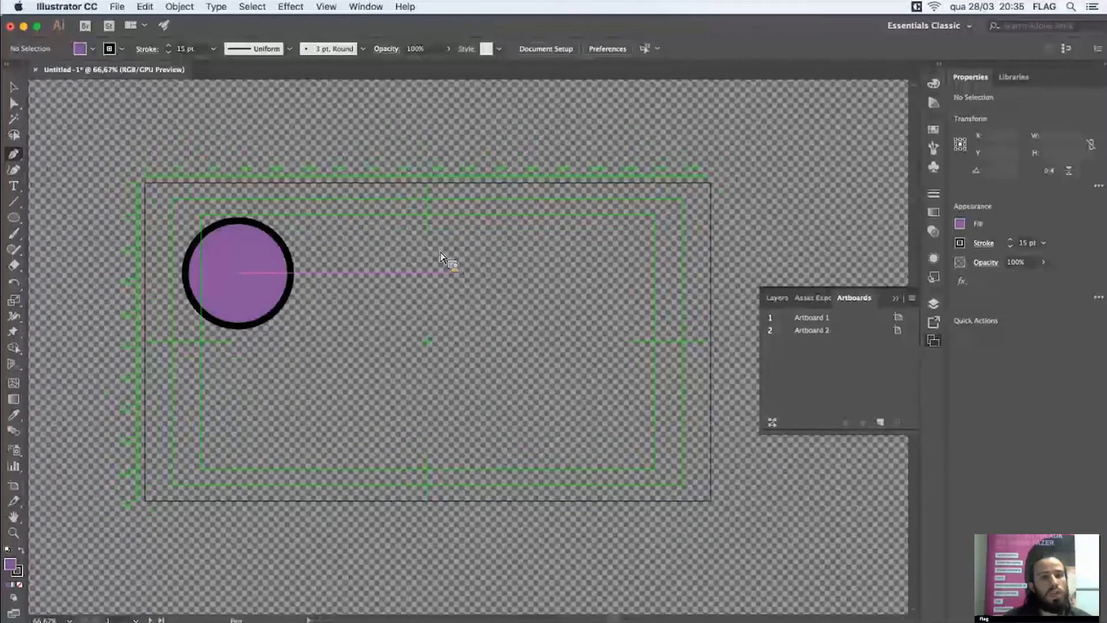
left_click(397, 266)
left_click_drag(461, 243, 521, 266)
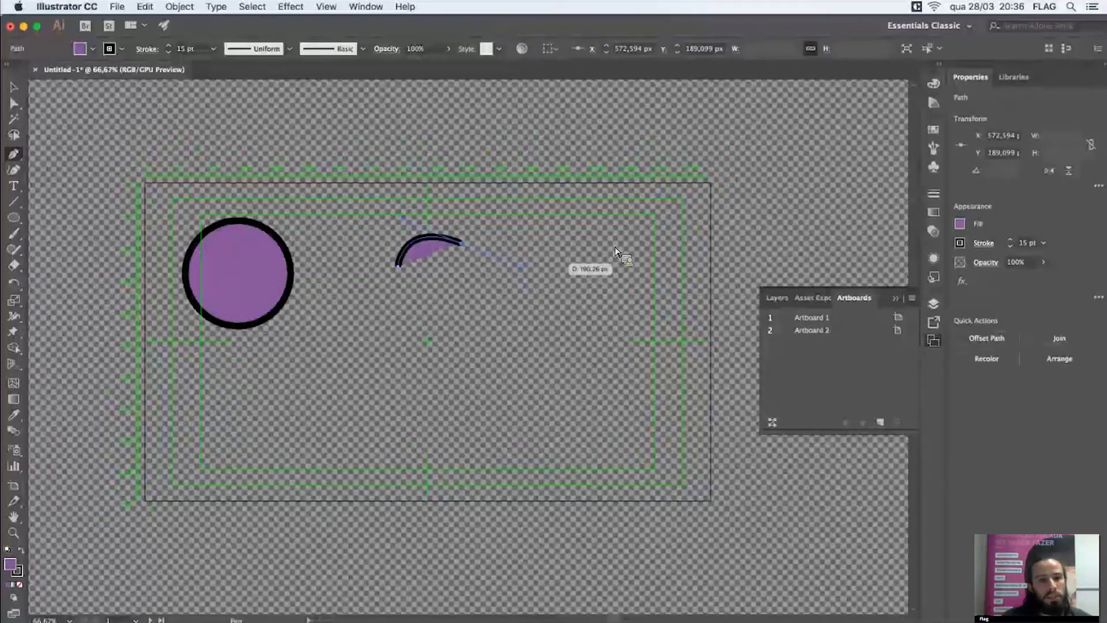
left_click_drag(592, 267, 611, 238)
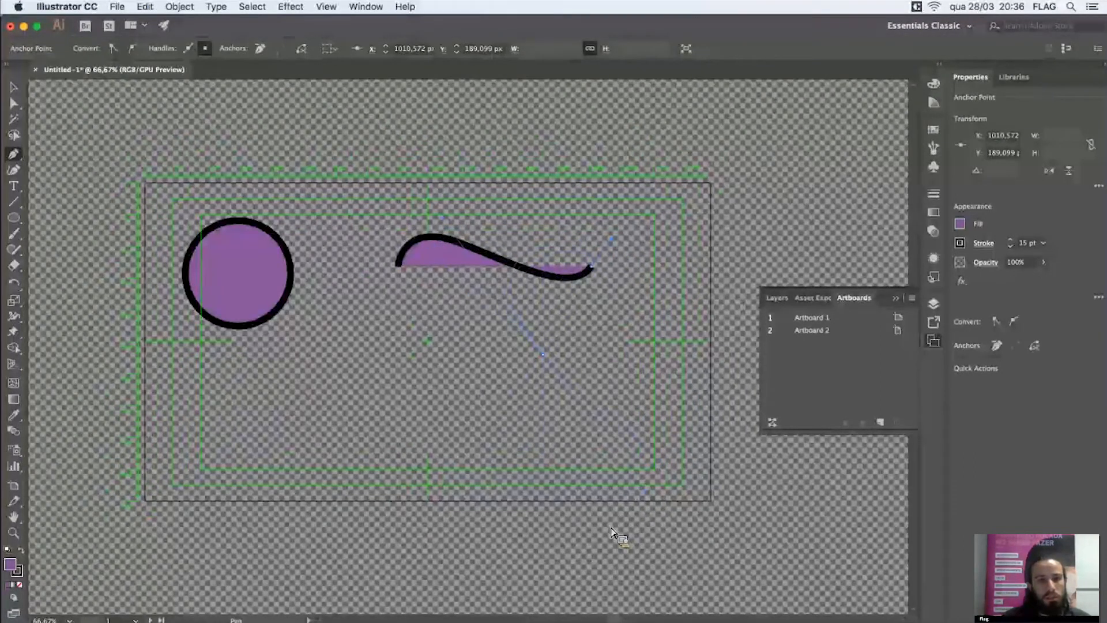
left_click_drag(542, 354, 420, 390)
left_click_drag(360, 343, 320, 463)
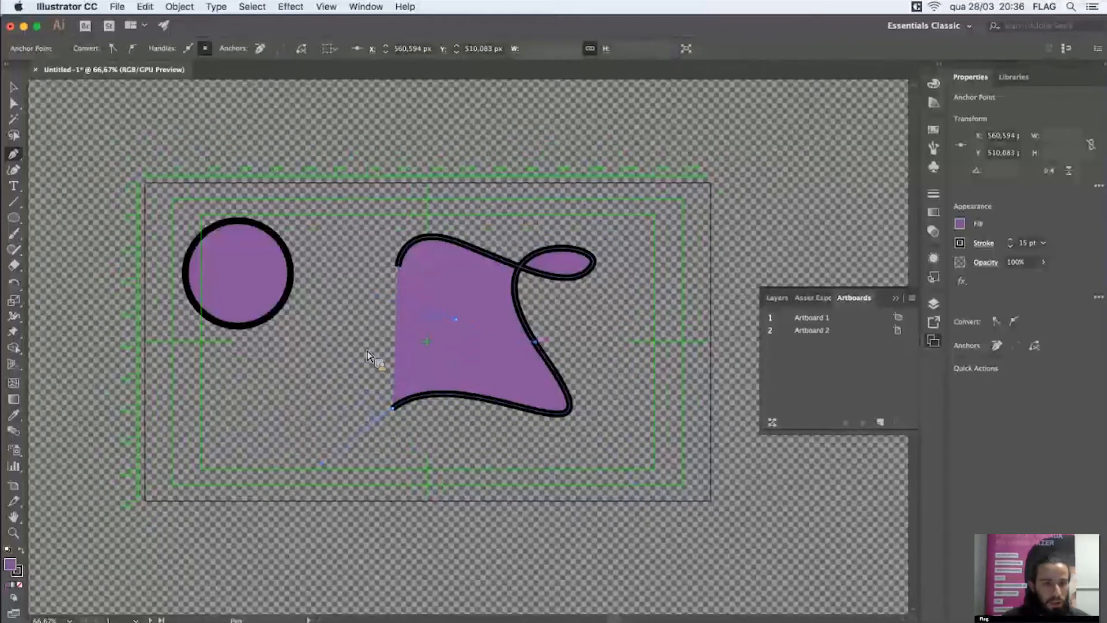
left_click(455, 318)
key("v")
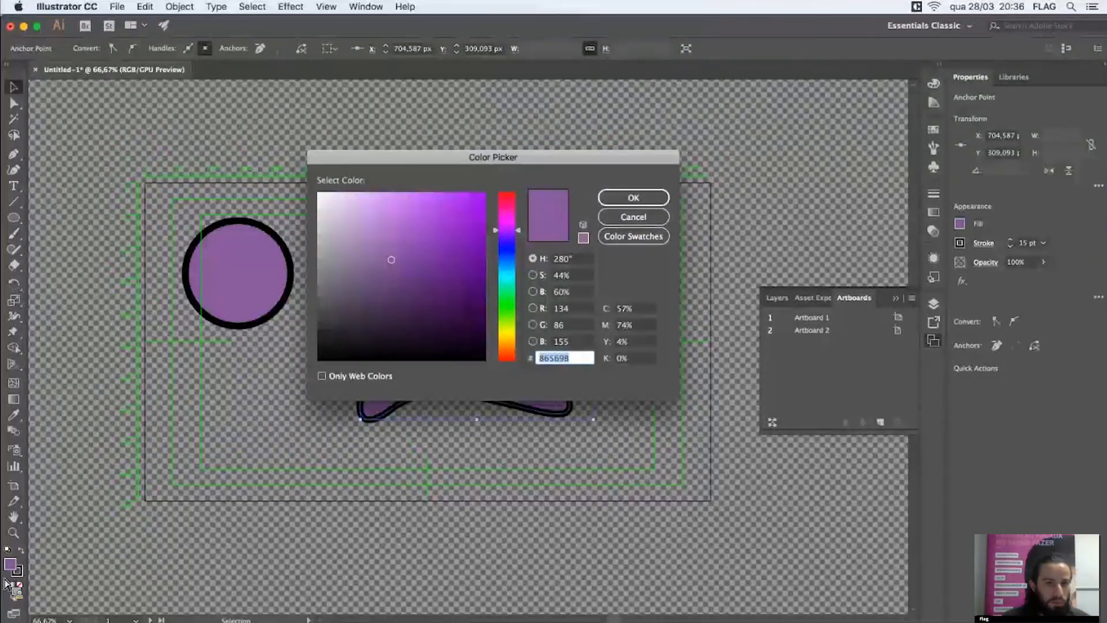
- Remove the fill from the open curved path and move it to the right side of the artboard
left_click(654, 218)
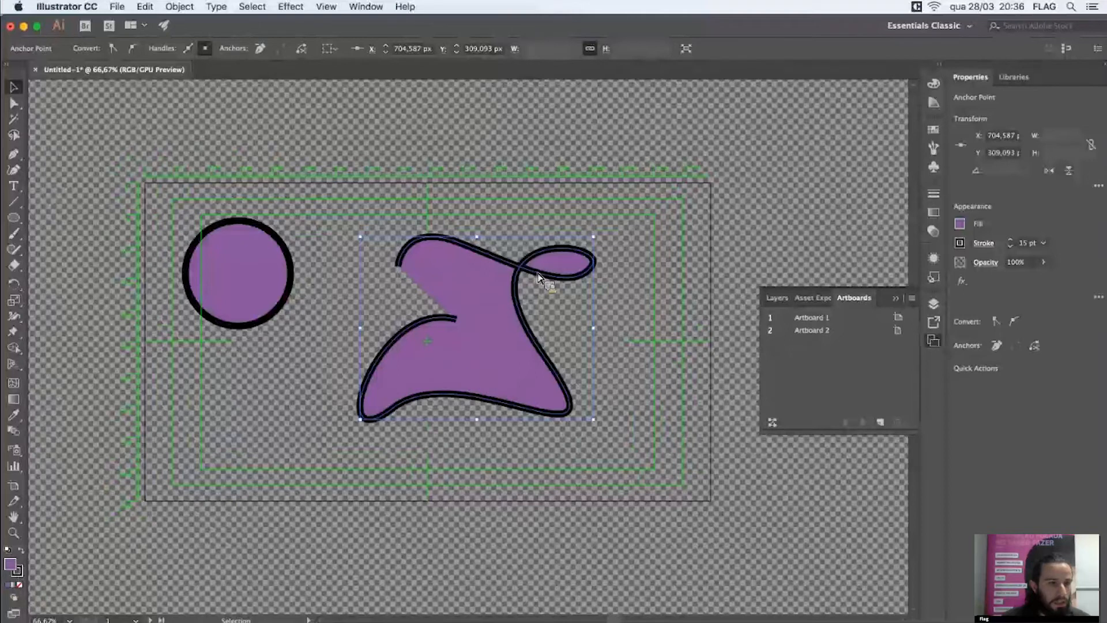
key("/")
left_click(576, 255)
left_click_drag(565, 257, 641, 214)
left_click_drag(427, 350, 480, 368)
left_click(397, 373)
left_click_drag(421, 399, 385, 346)
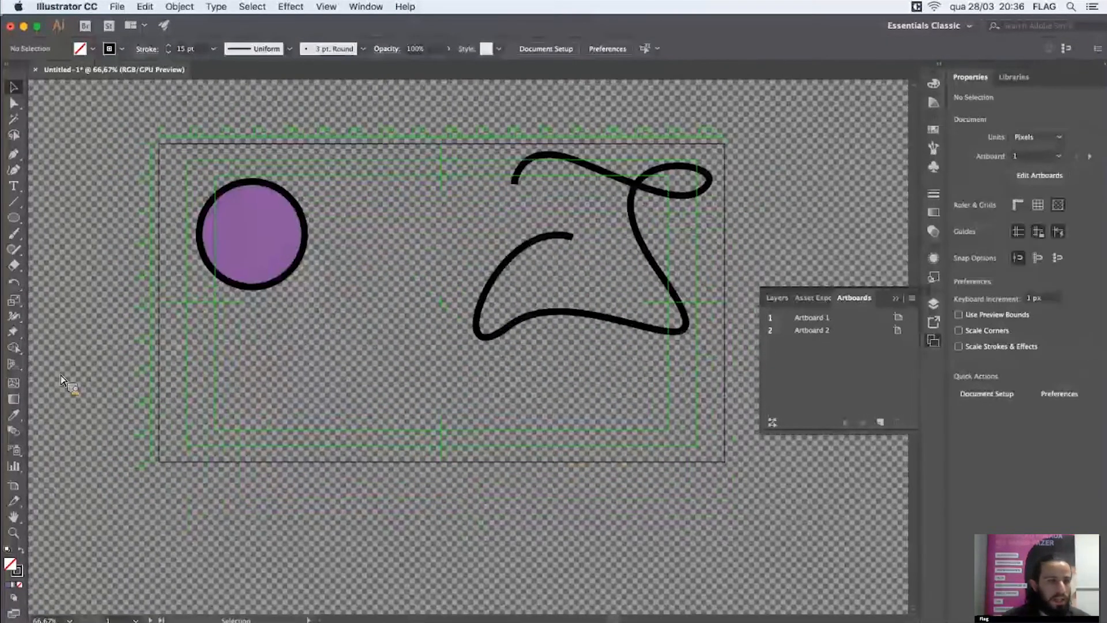
- Draw a square about 238 px wide below the circle with the Rectangle tool and adjust its position slightly
left_click(14, 217)
left_click(100, 218)
left_click_drag(286, 324, 391, 428)
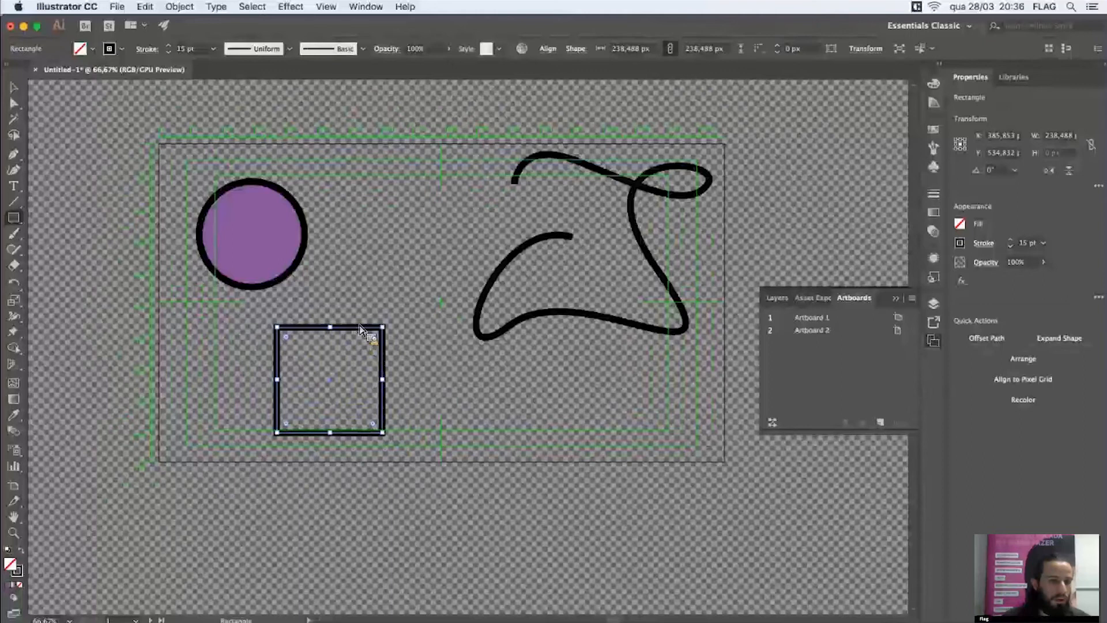
key("v")
left_click_drag(360, 327, 370, 318)
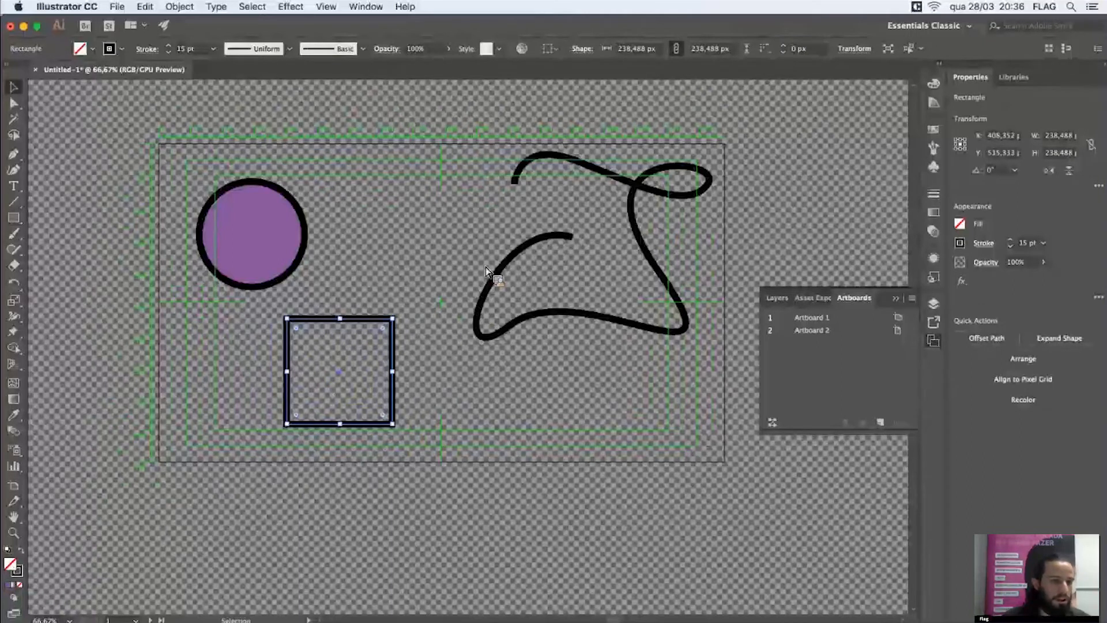
- Fill the square with a coral red, move it slightly up and to the right, and deselect it
left_click_drag(458, 267, 513, 185)
left_click_drag(465, 219, 402, 233)
left_click(615, 199)
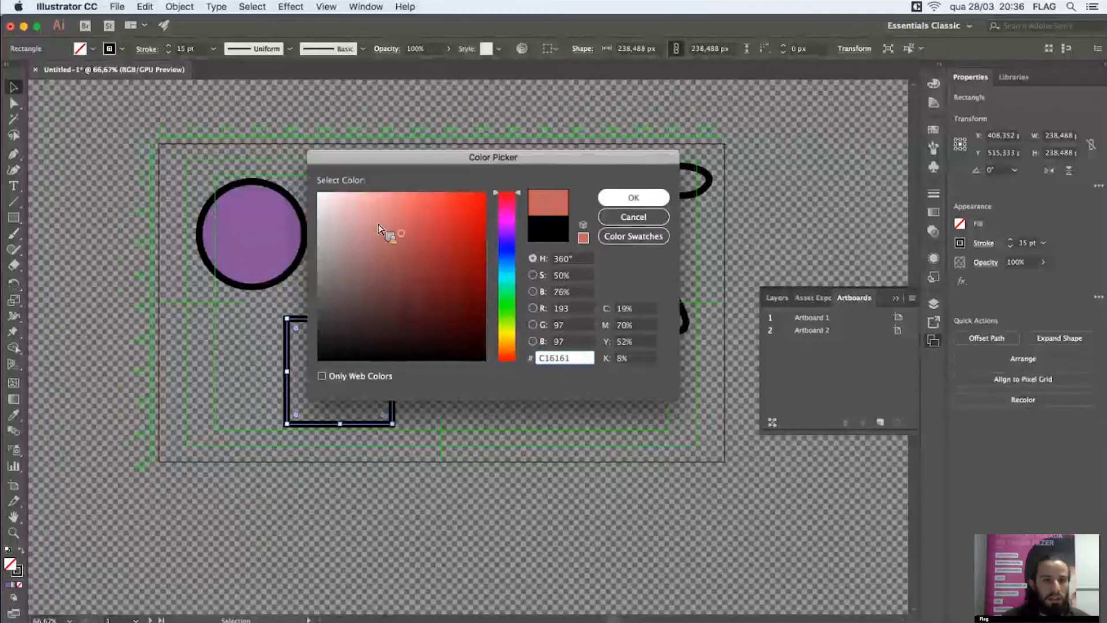
left_click(399, 314)
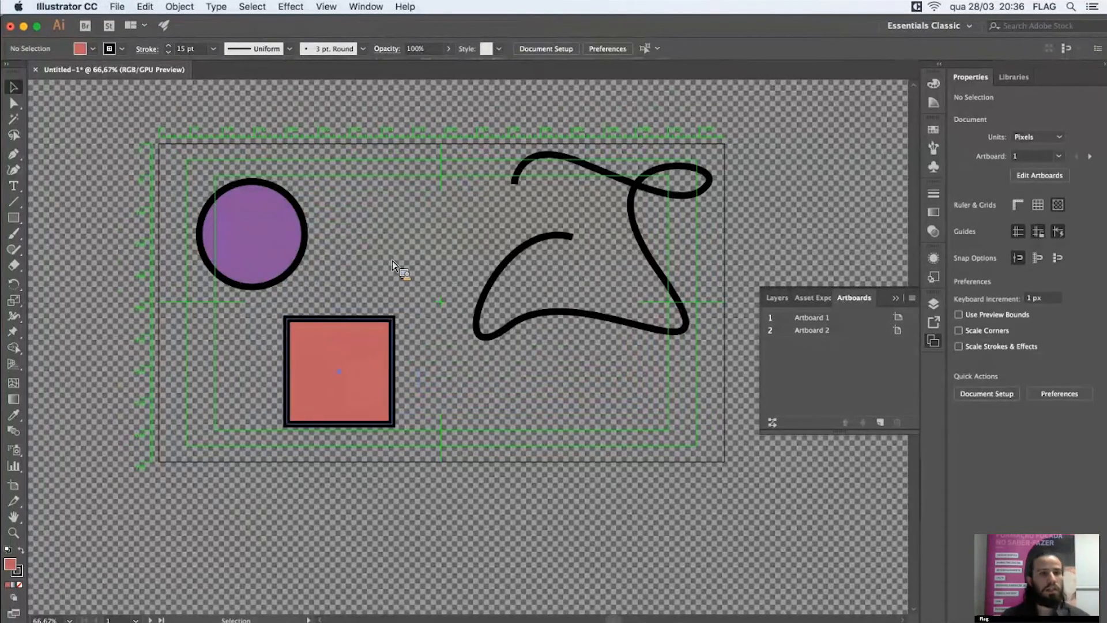
left_click_drag(381, 347, 408, 337)
key("super+shift+a")
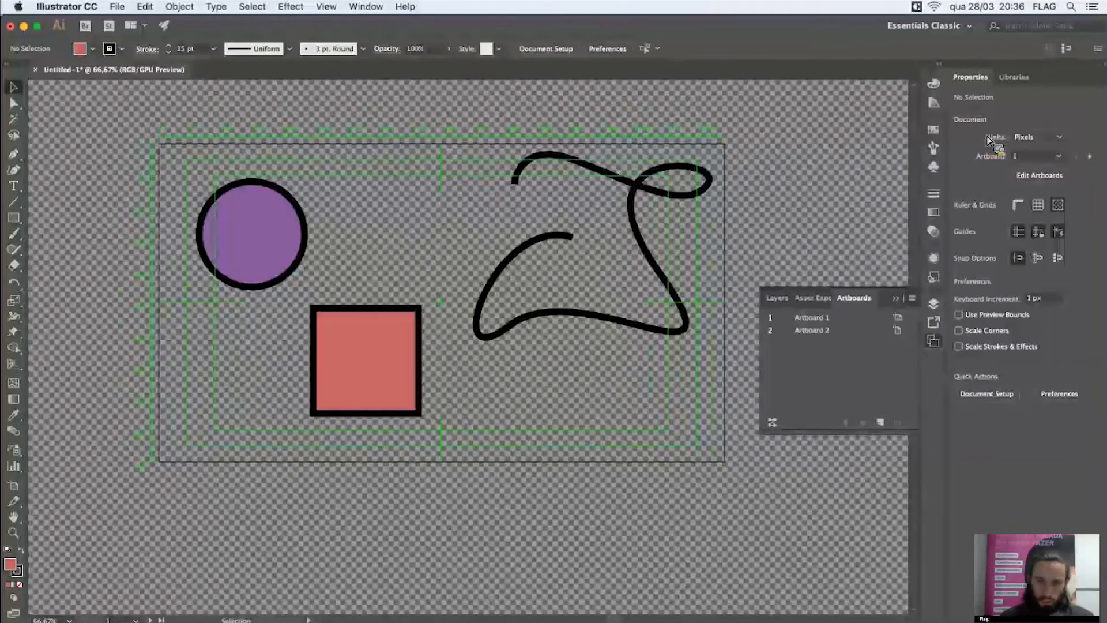
- Show the document's layers in a taller list and toggle Layer 1's visibility off and on
left_click(776, 297)
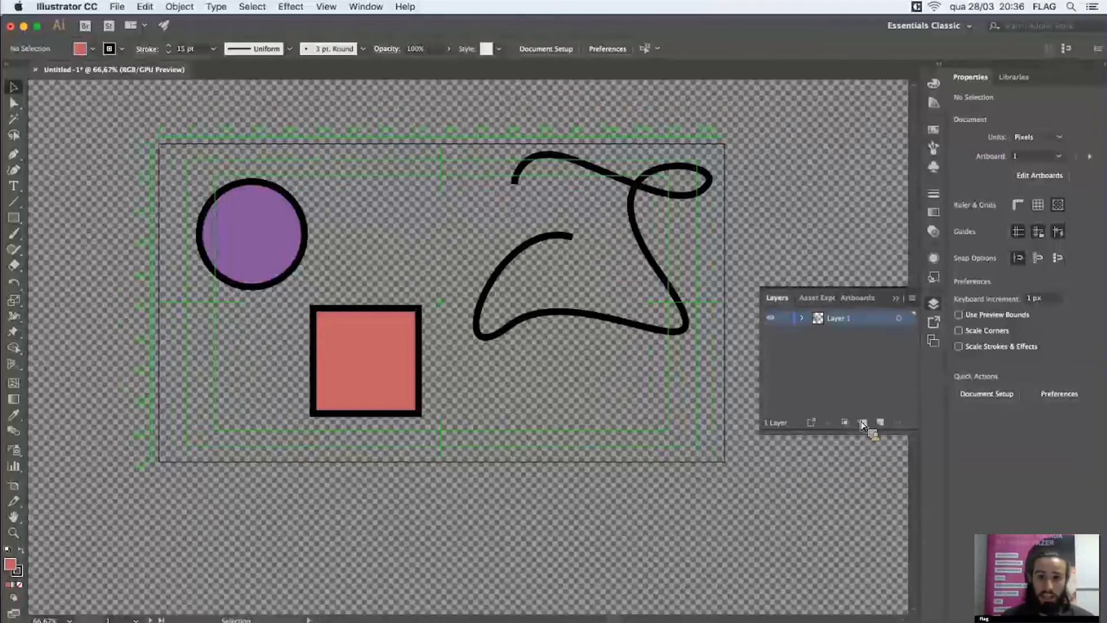
left_click_drag(847, 435, 834, 580)
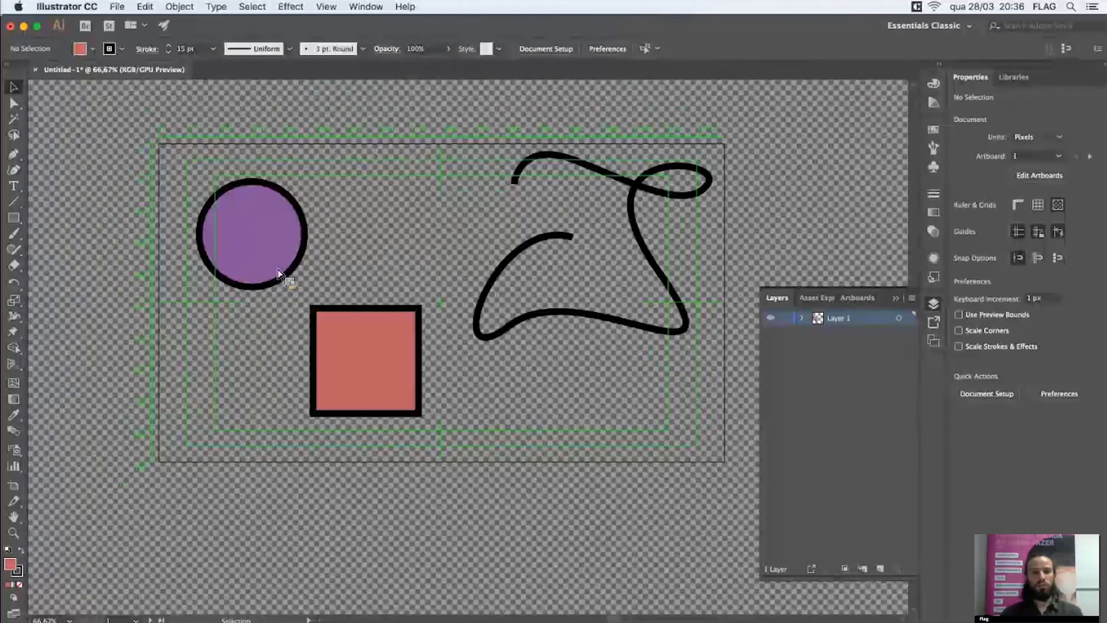
left_click(771, 321)
left_click(772, 322)
left_click(772, 321)
left_click(772, 321)
left_click(772, 319)
left_click(771, 318)
- Add two layers, moving the red square to Layer 2 and the open path to Layer 3
left_click(880, 569)
left_click(880, 568)
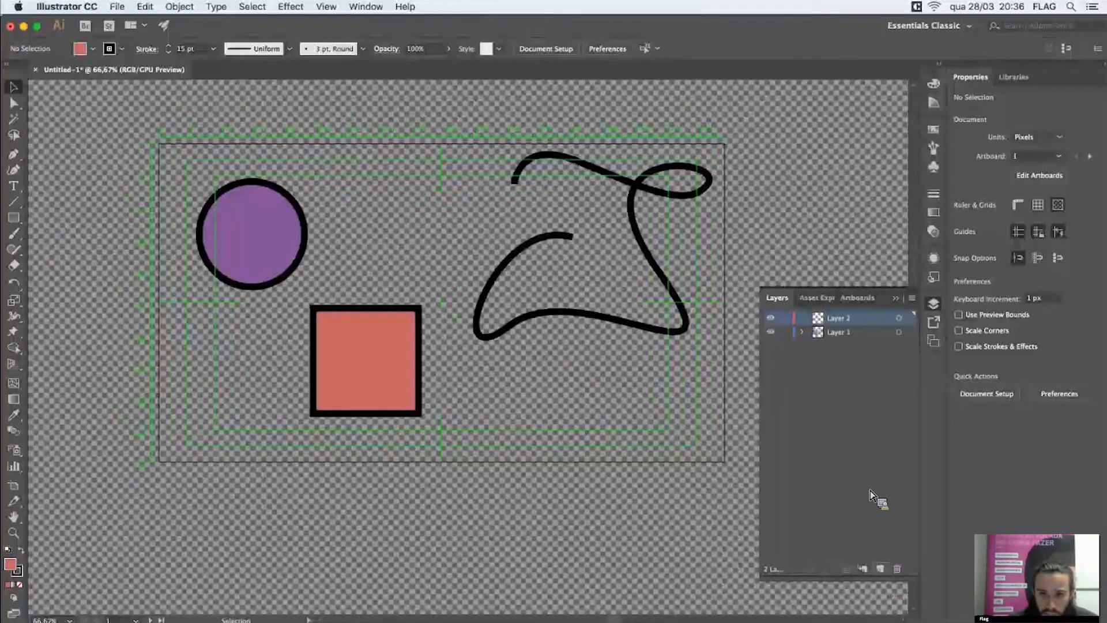
mouse_move(908, 346)
left_mouse_down()
mouse_move(907, 318)
mouse_move(908, 332)
left_mouse_up()
- Hide and show Layer 3, Layer 2 and Layer 1 one by one to check which shape each contains
left_click(770, 318)
left_click(771, 318)
left_click(771, 319)
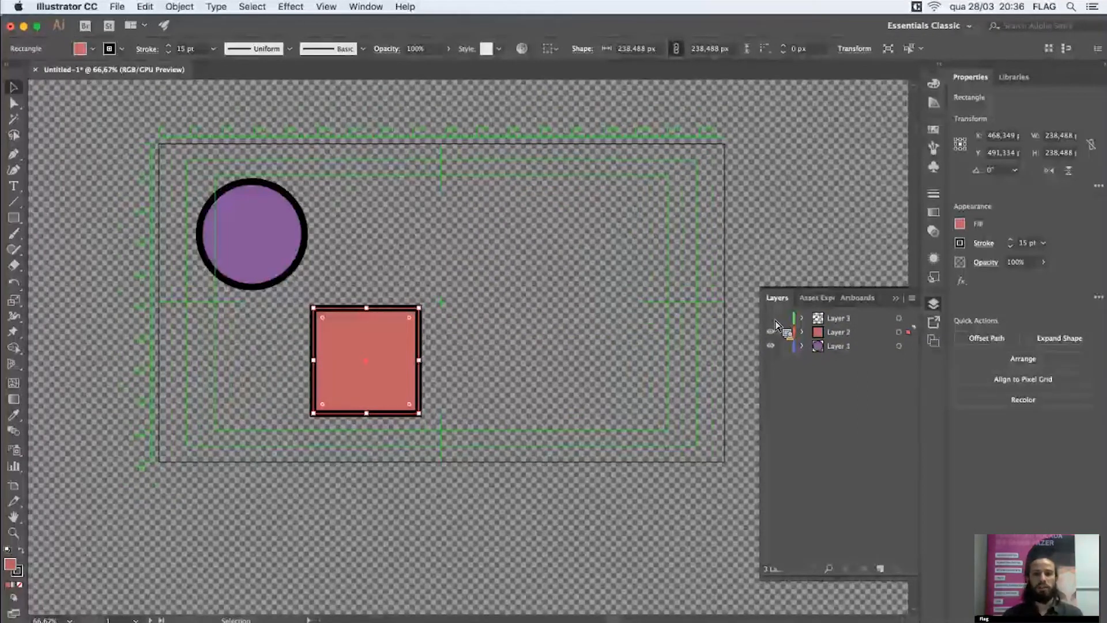
left_click(771, 318)
left_click(771, 332)
left_click(771, 332)
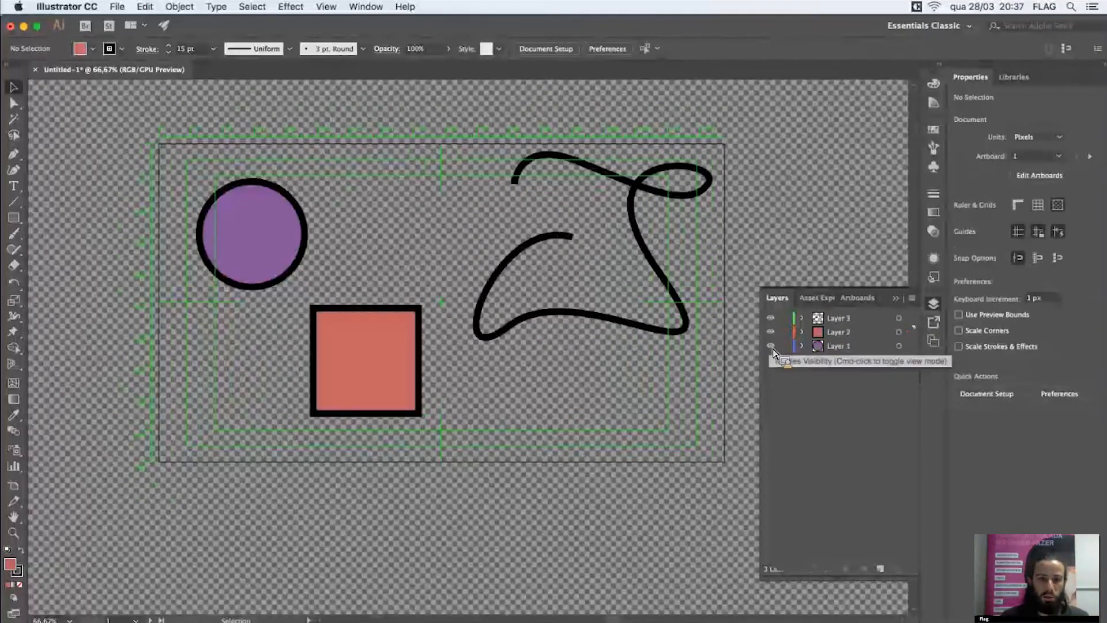
left_click(772, 348)
left_click(771, 346)
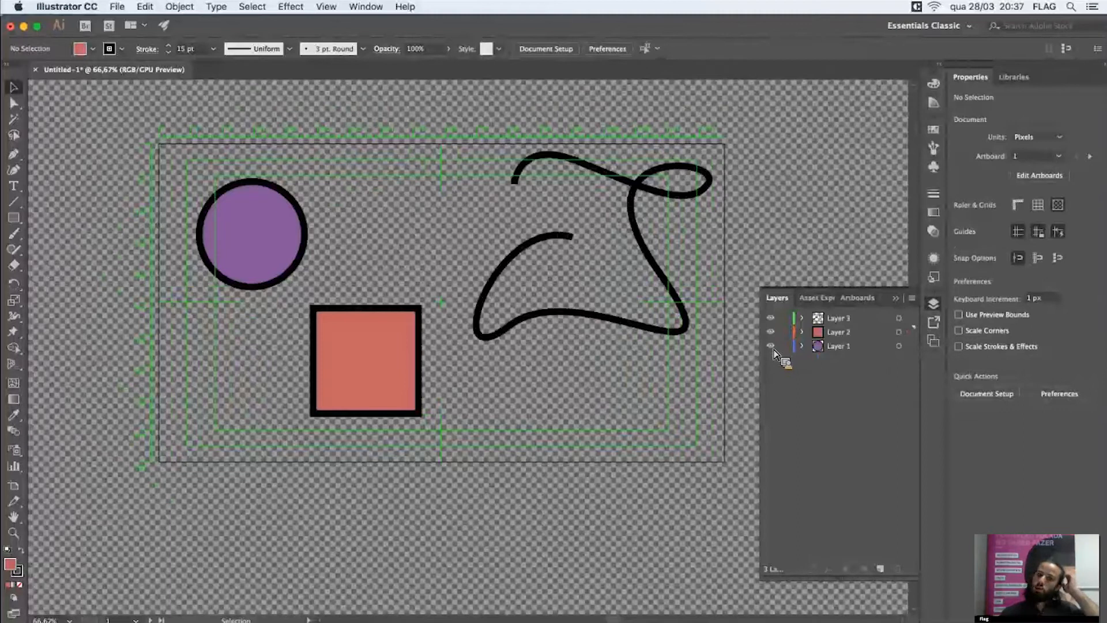
- Go through Layers 3, 2 and 1 one at a time in the layer stack
left_click(831, 319)
left_click(828, 332)
left_click(830, 347)
left_click(828, 332)
left_click(825, 318)
left_click(828, 332)
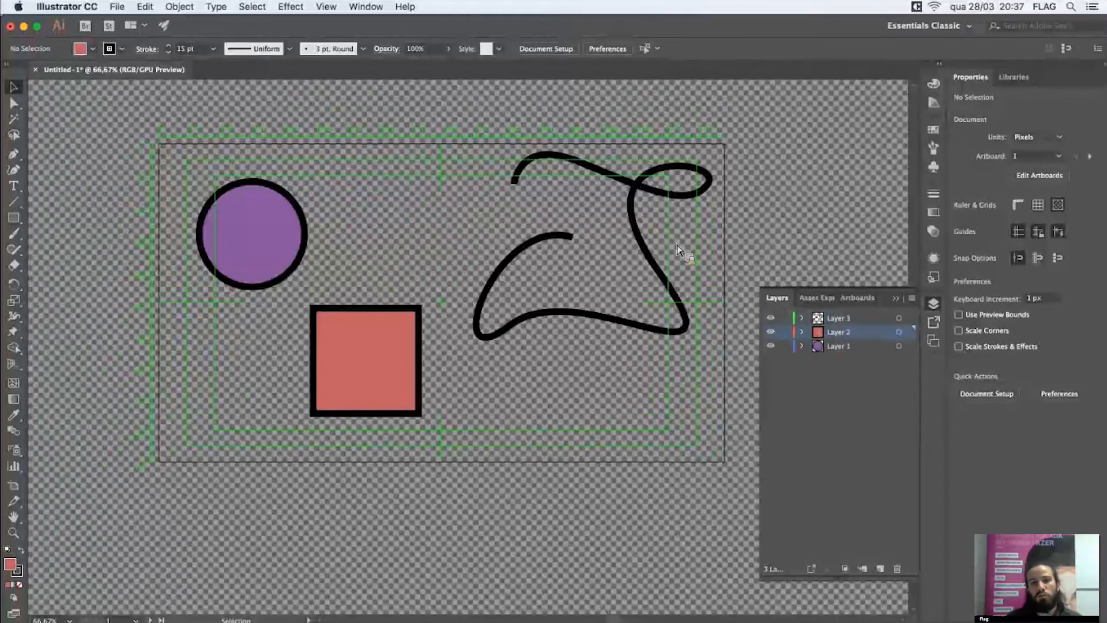
- Move the open black path slightly down on the artboard and deselect it
mouse_move(634, 199)
left_mouse_down()
mouse_move(664, 209)
mouse_move(631, 210)
left_mouse_up()
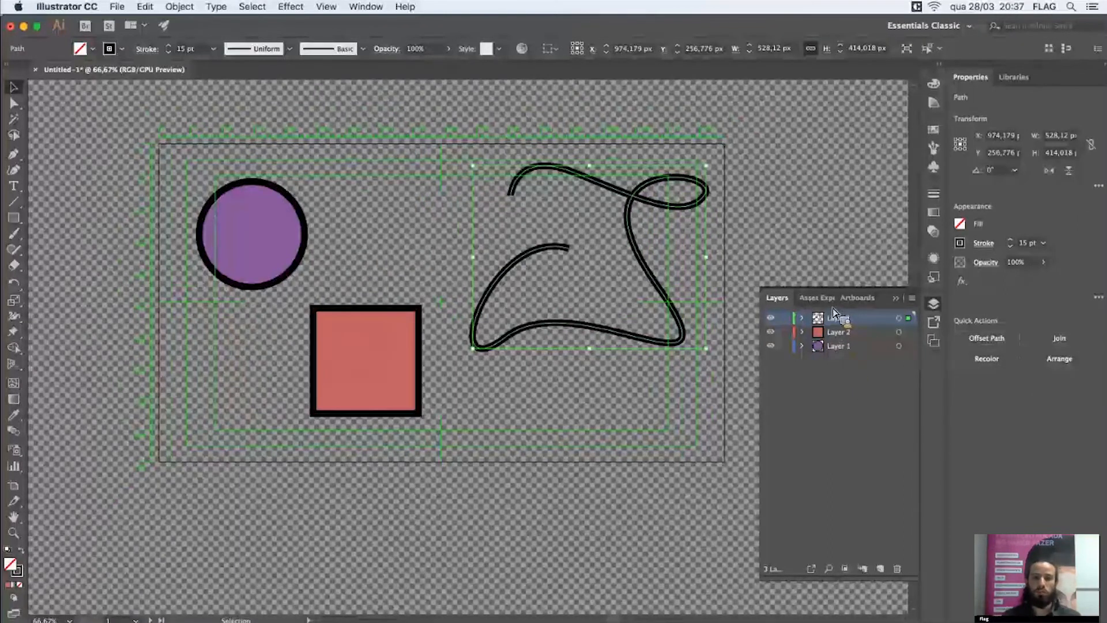
left_click(695, 447)
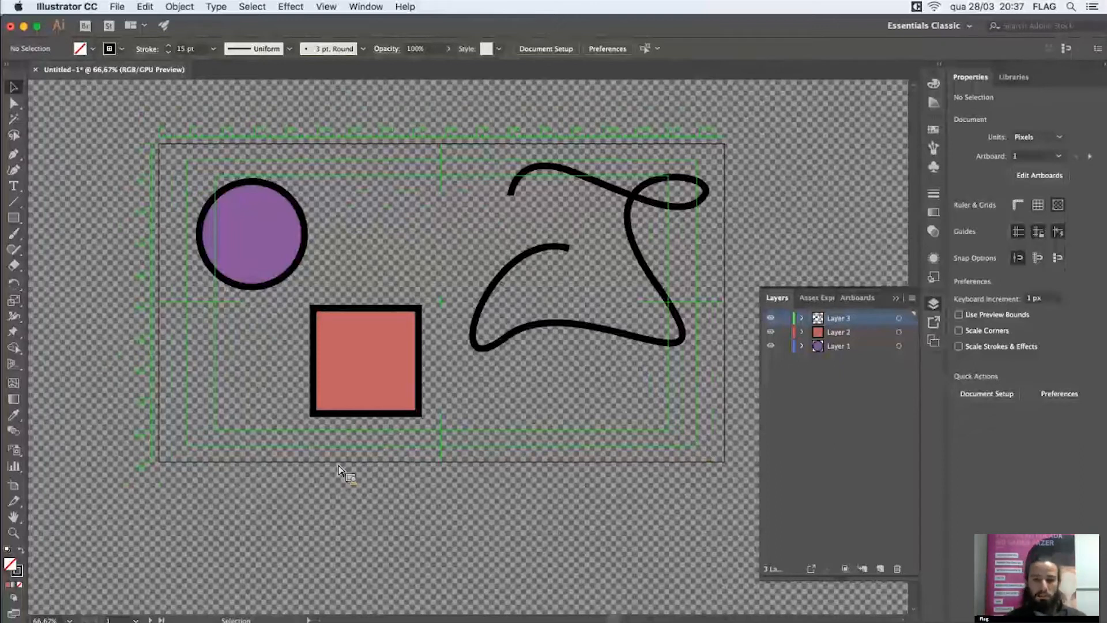
- Save the document as webcast_motion.ai in the Mesa folder in Adobe Illustrator format, keeping the default Illustrator CC options
key("super+s")
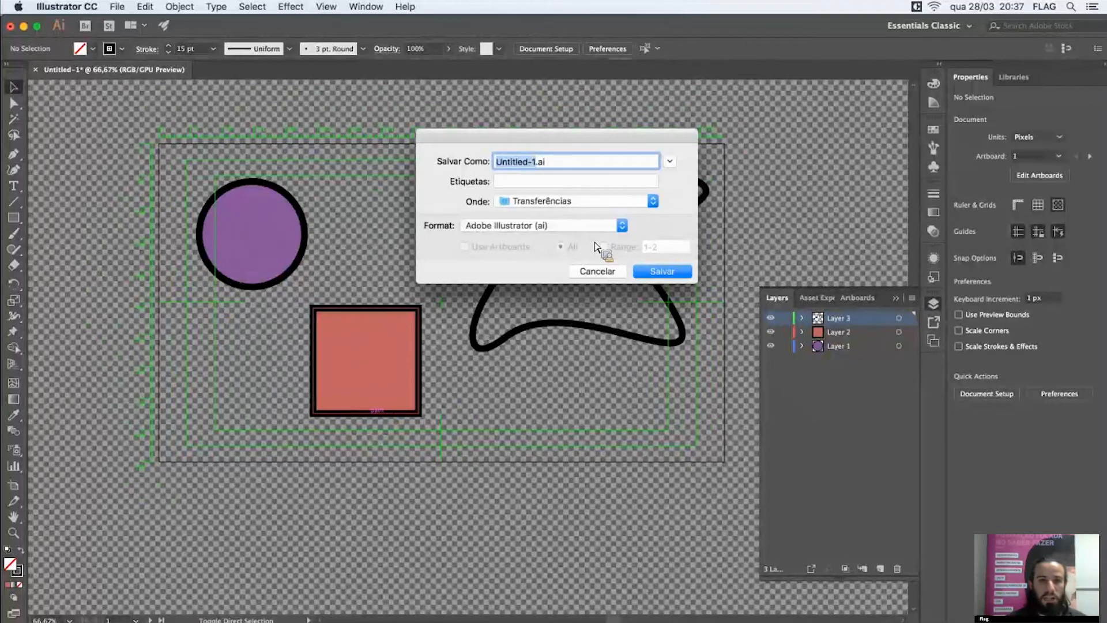
left_click(594, 200)
left_click(593, 279)
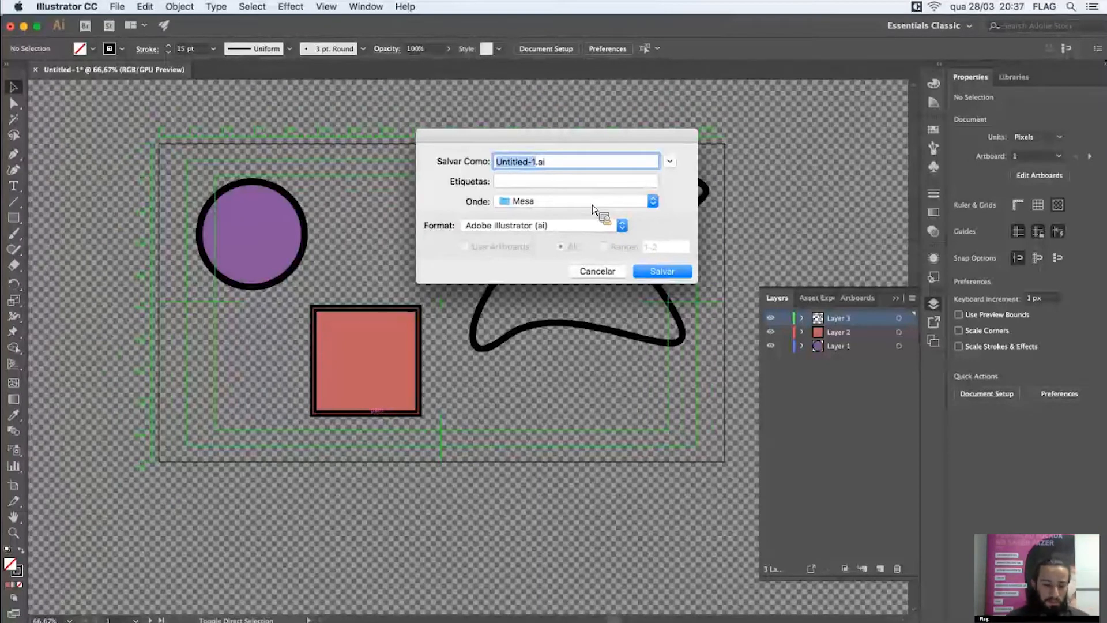
type("webast_motion")
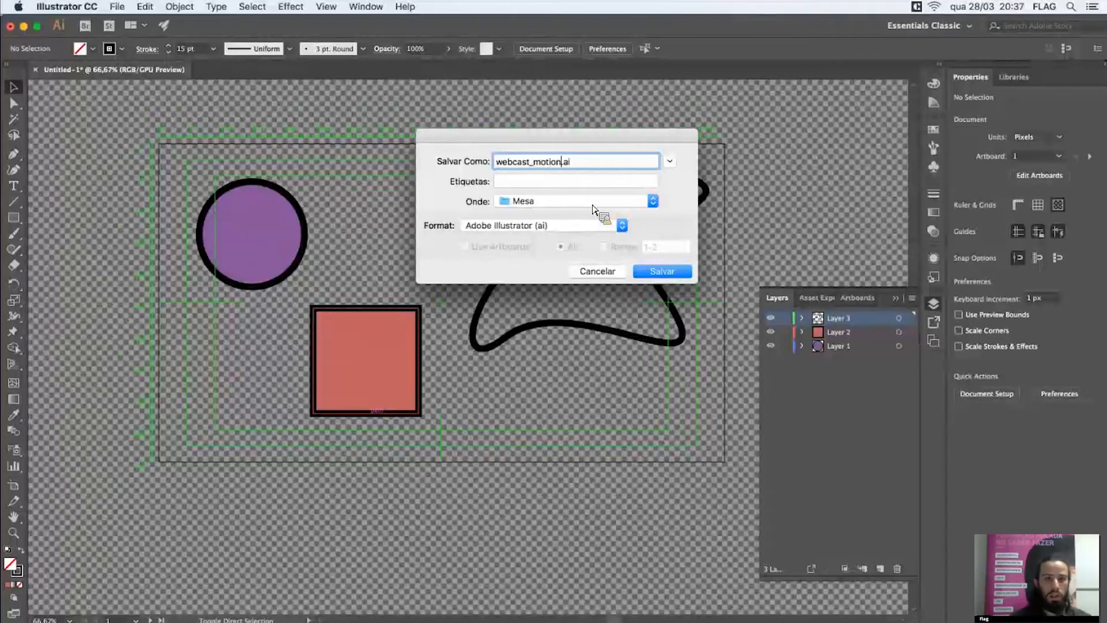
key("Return")
left_click(631, 503)
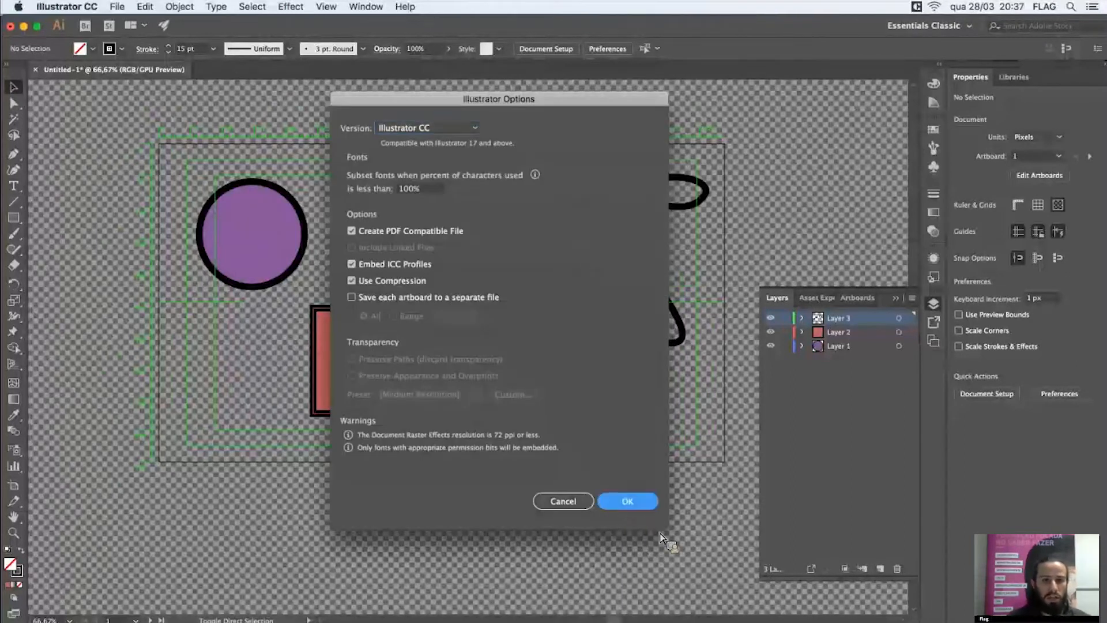
- Hide Illustrator to switch back to After Effects and go to the project's list of items
left_click(67, 7)
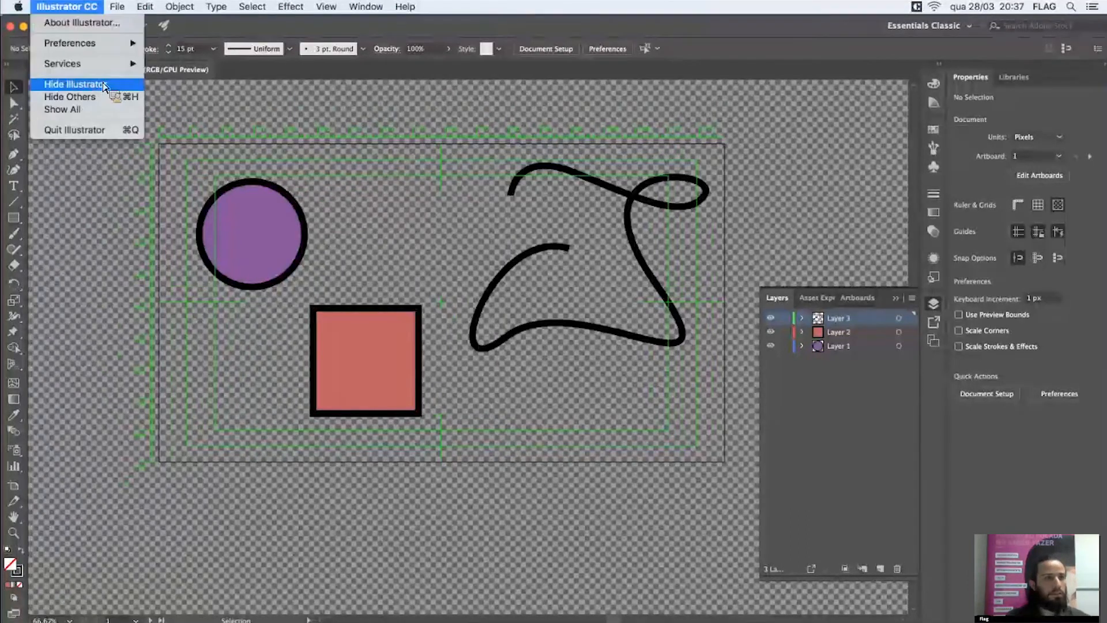
left_click(63, 81)
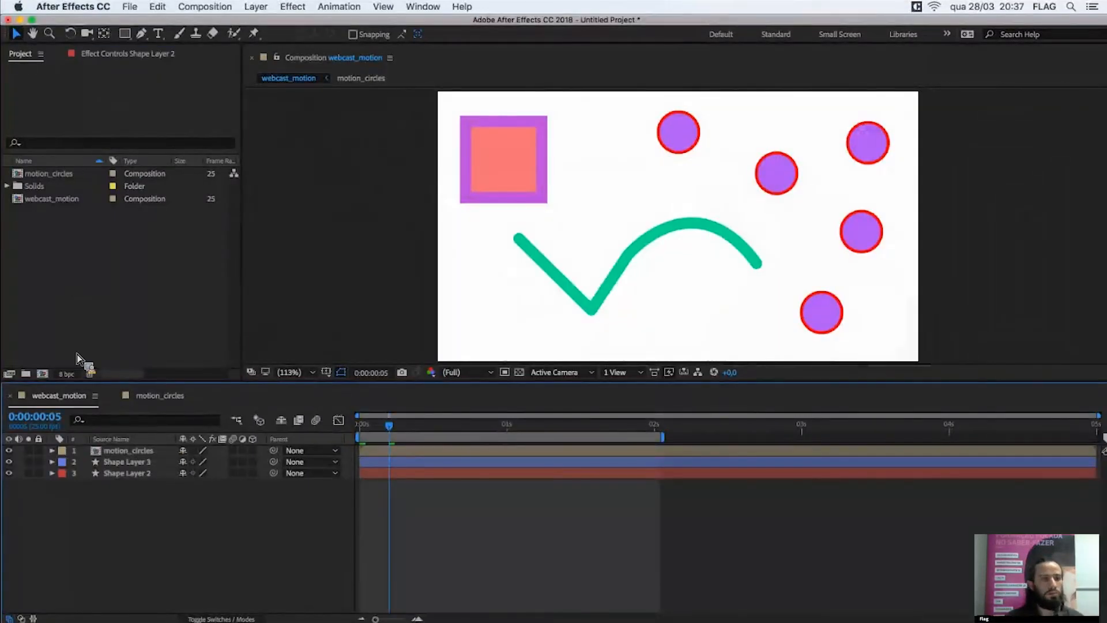
left_click_drag(54, 400, 55, 234)
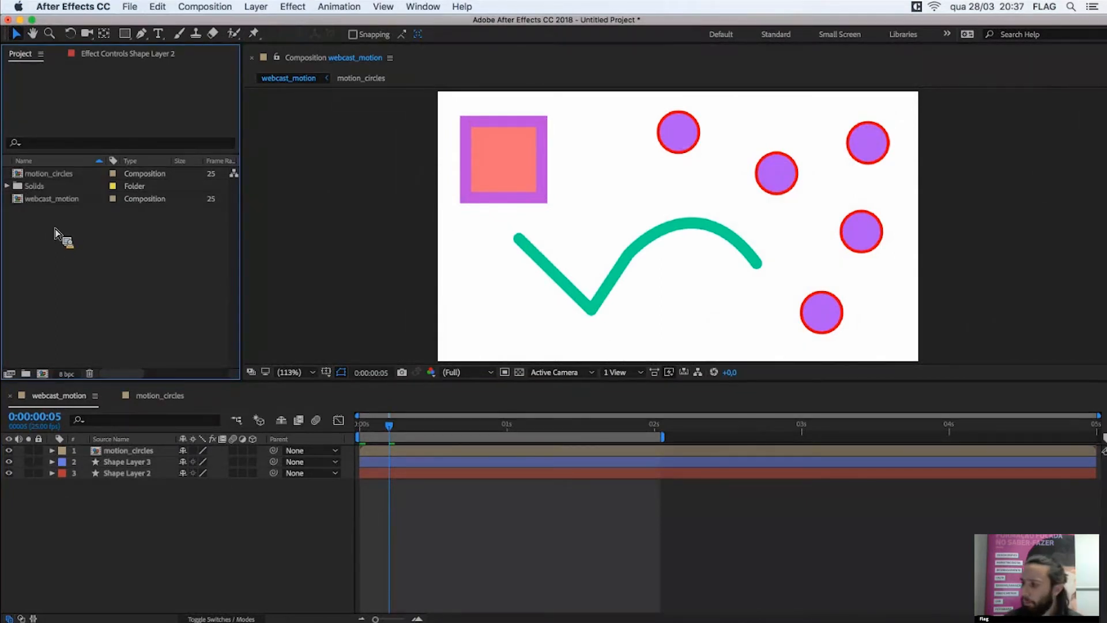
left_click(129, 7)
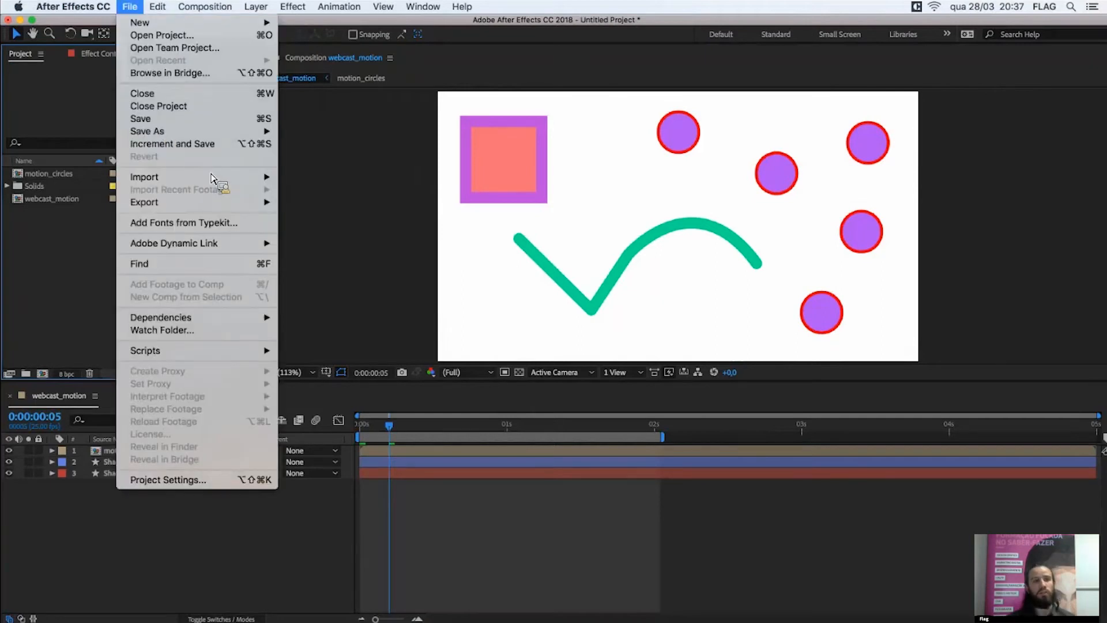
mouse_move(164, 182)
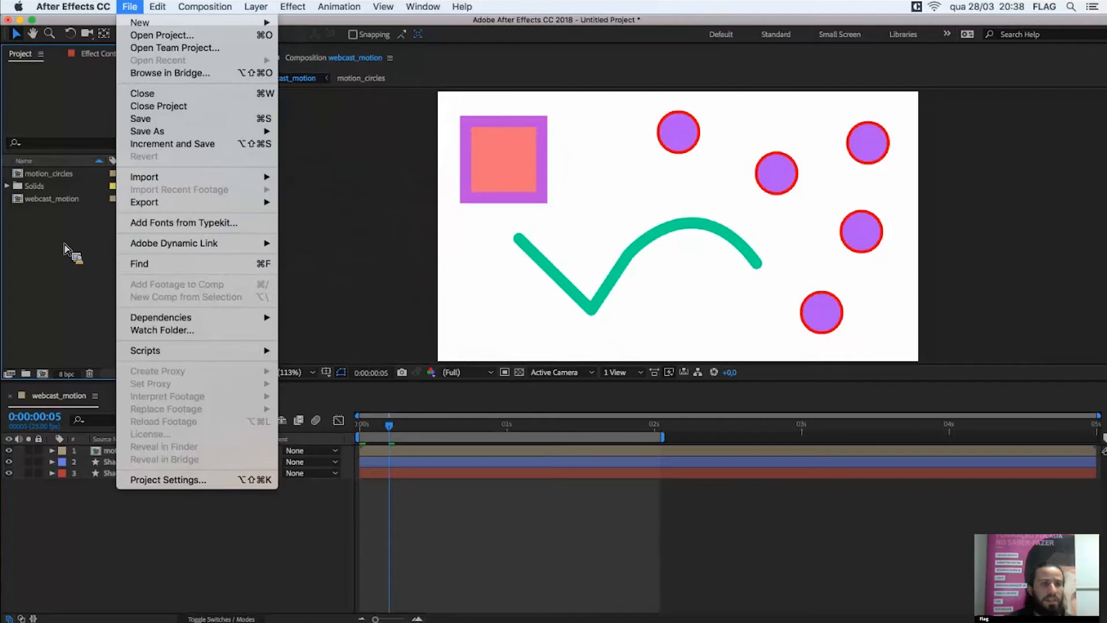
left_click(32, 288)
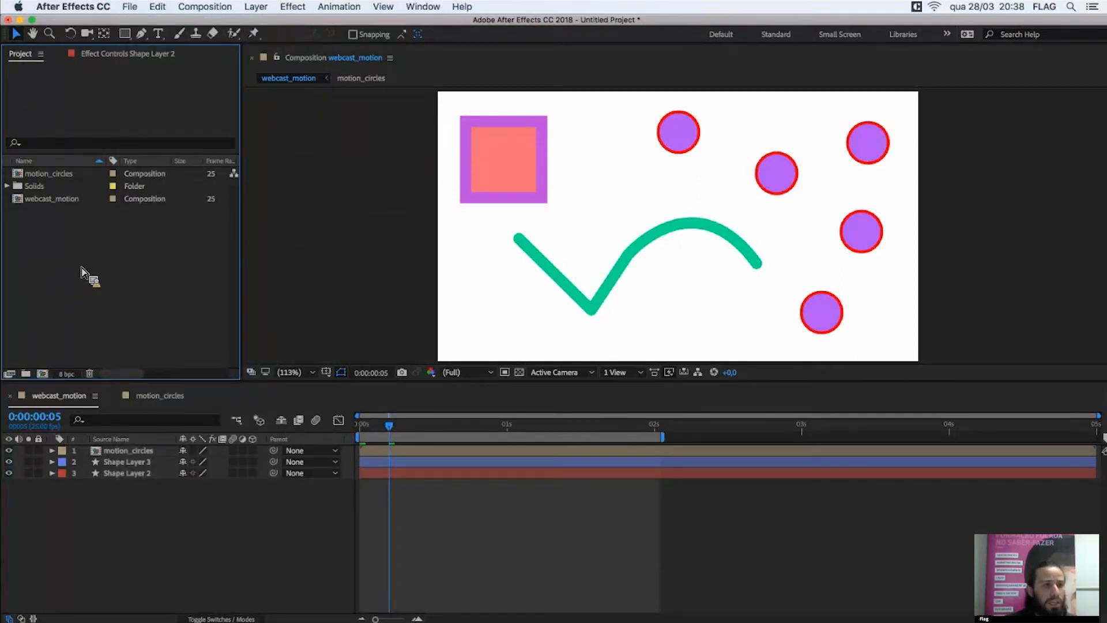
right_click(81, 268)
mouse_move(207, 325)
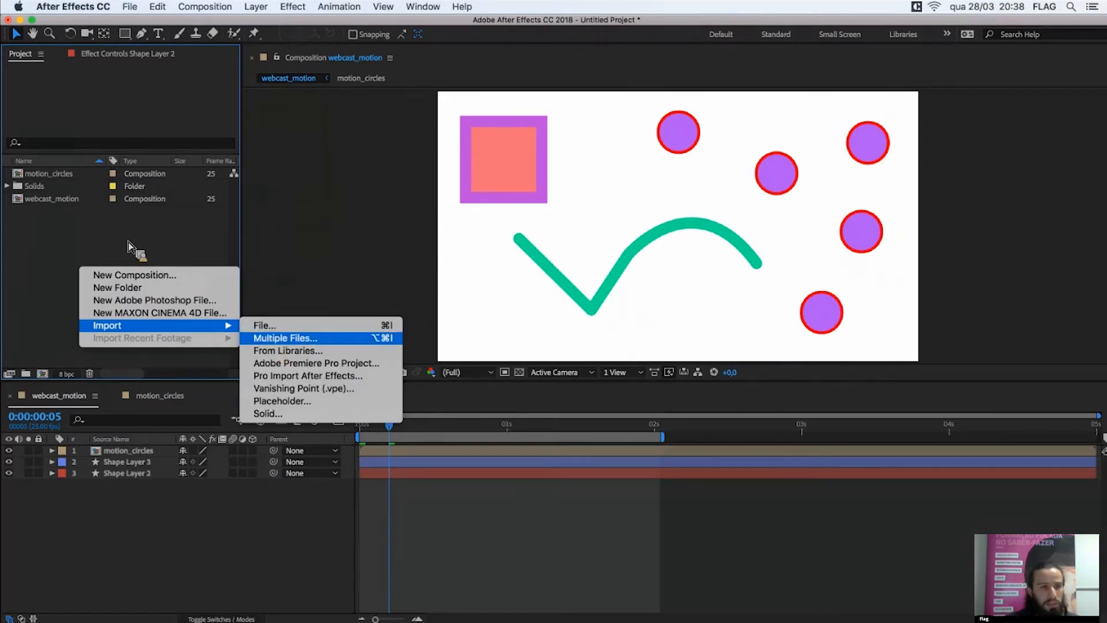
key("Escape")
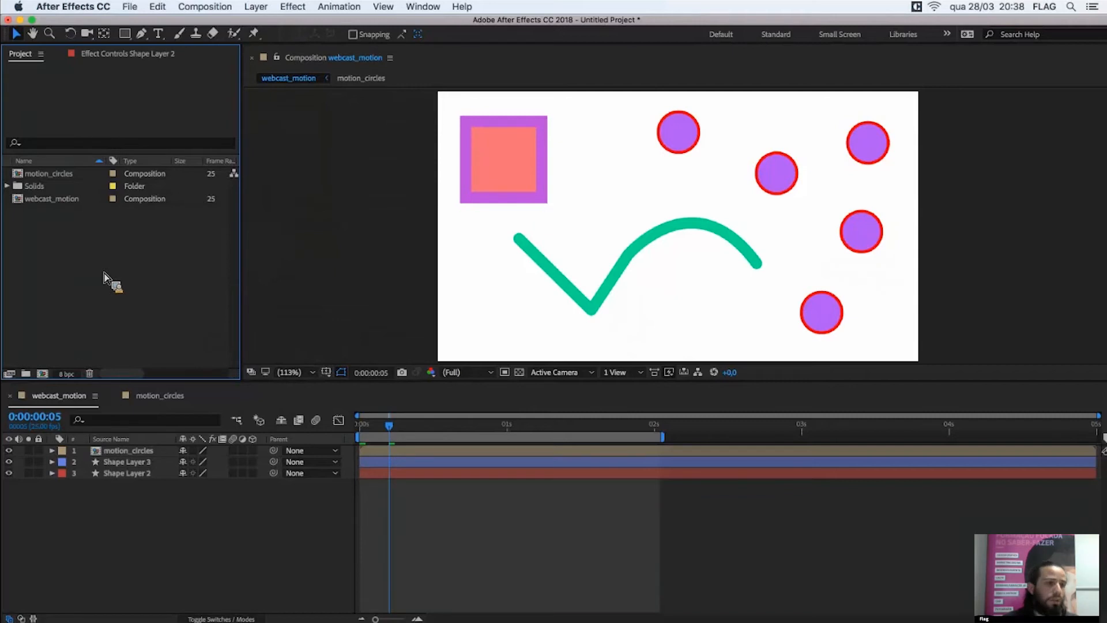
- Start importing webcast_motion.ai from the Mesa folder, reviewing the import types and keeping Footage
double_click(104, 278)
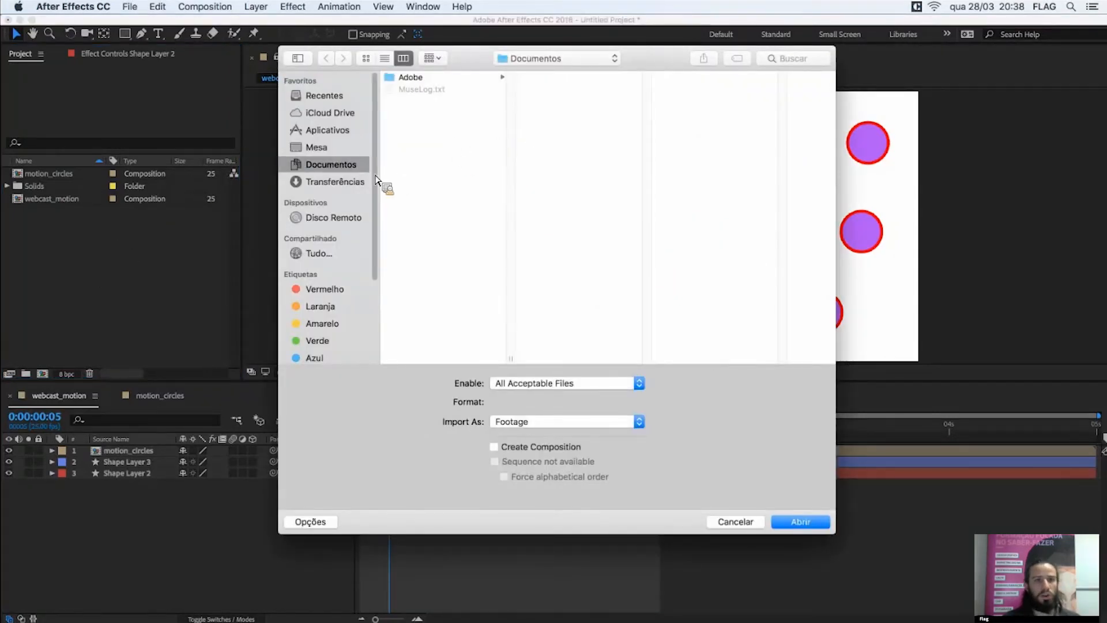
left_click(340, 148)
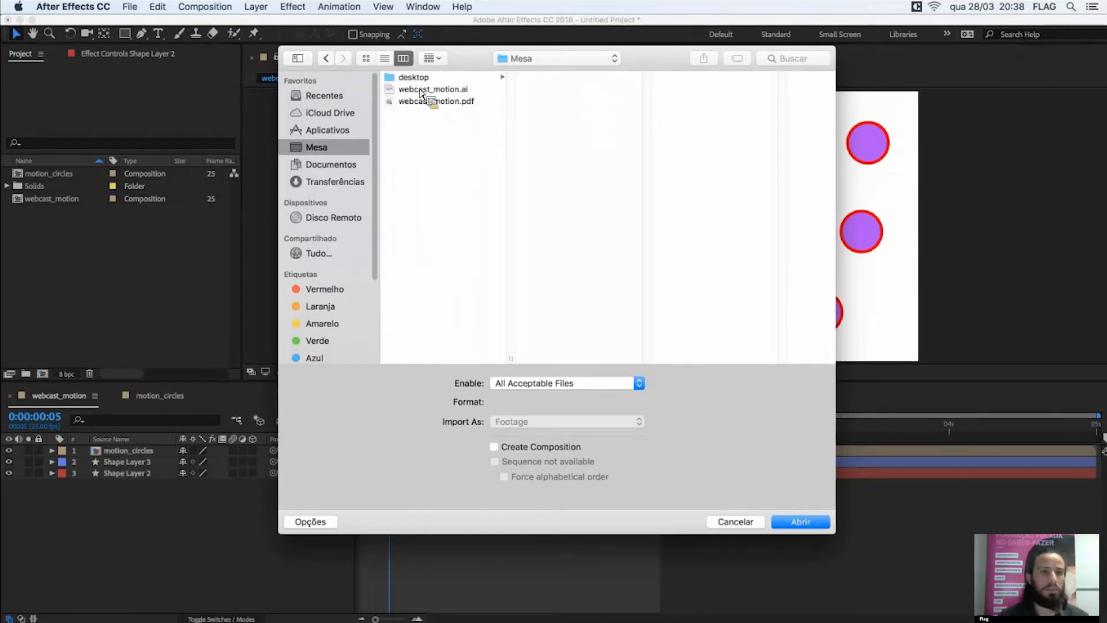
left_click(484, 89)
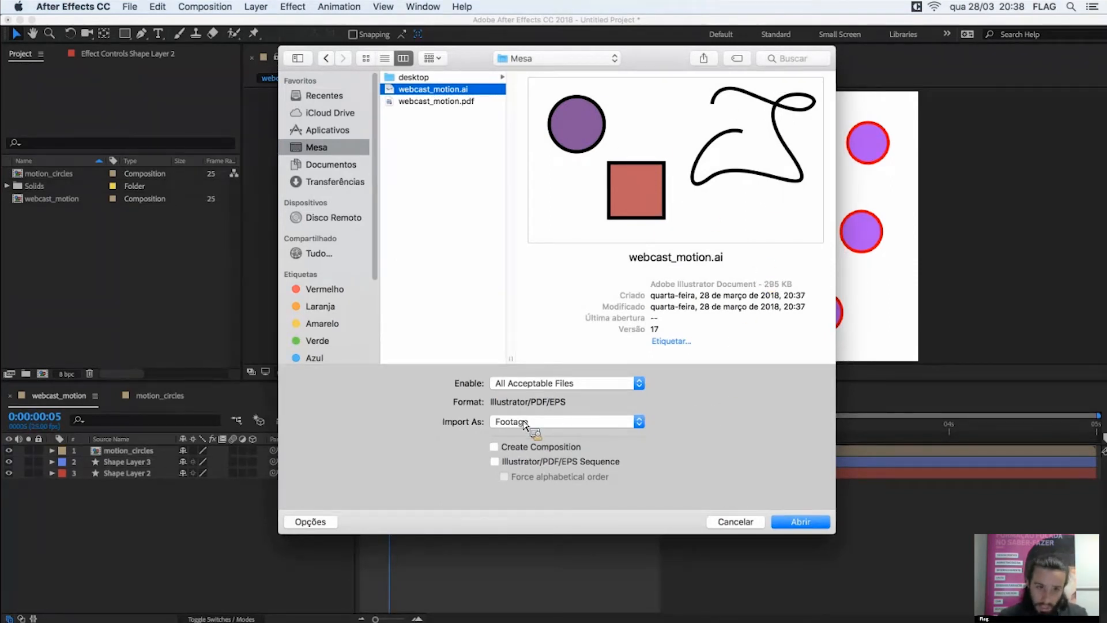
left_click(545, 426)
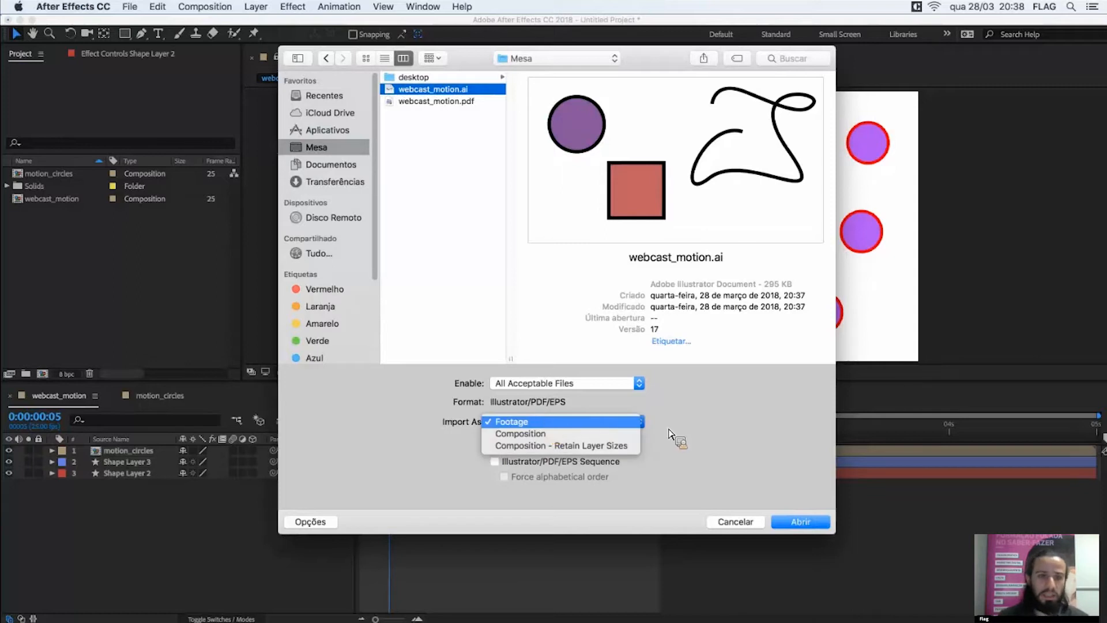
left_click(657, 388)
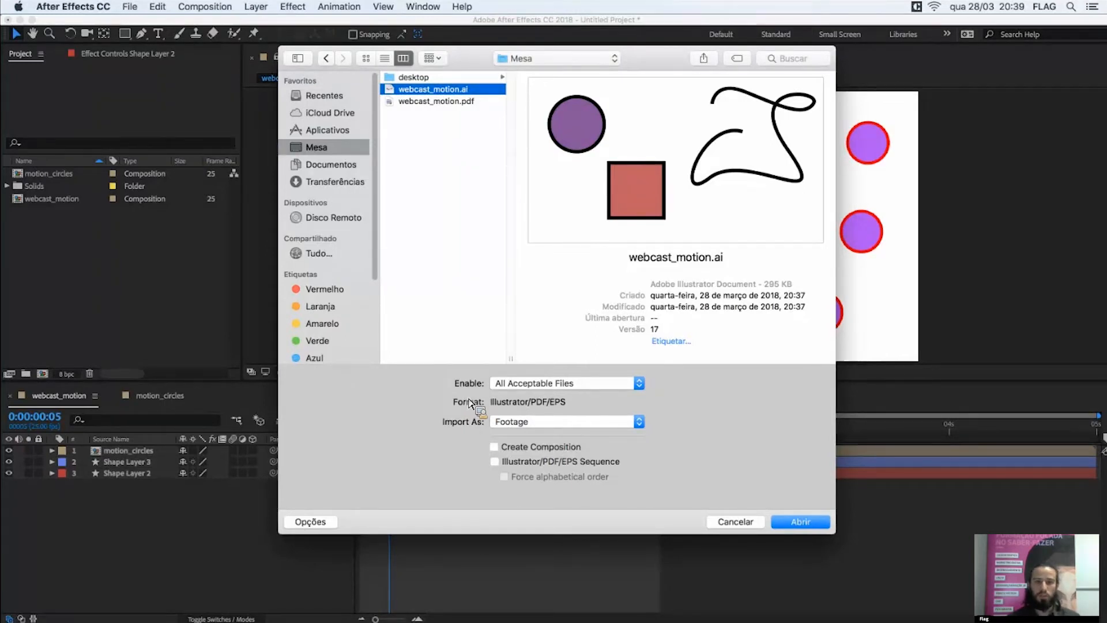
left_click(525, 424)
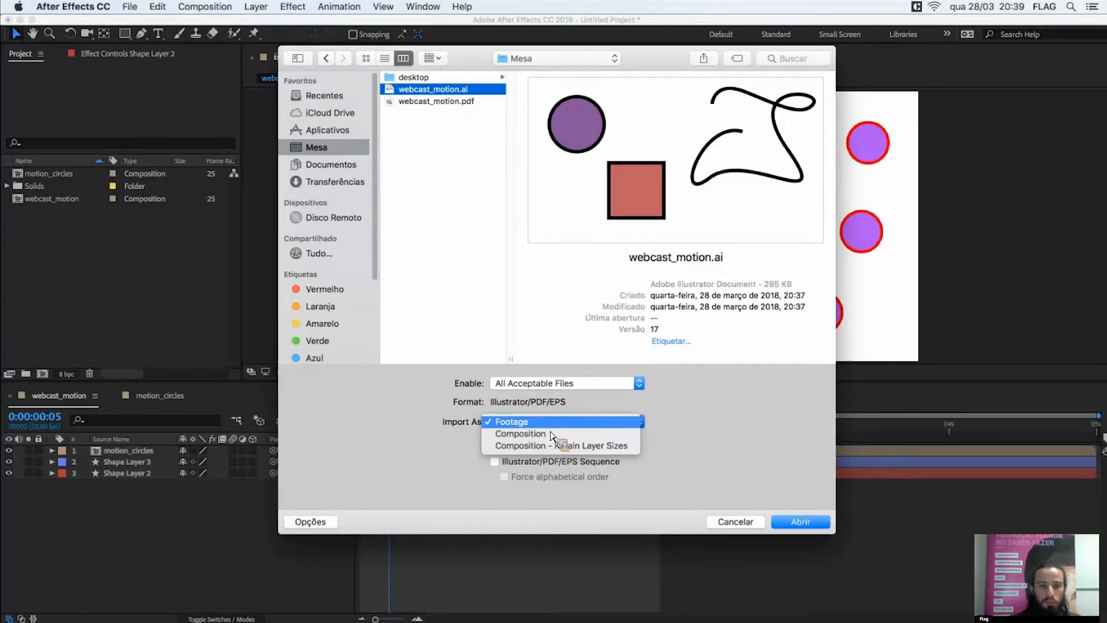
left_click(524, 423)
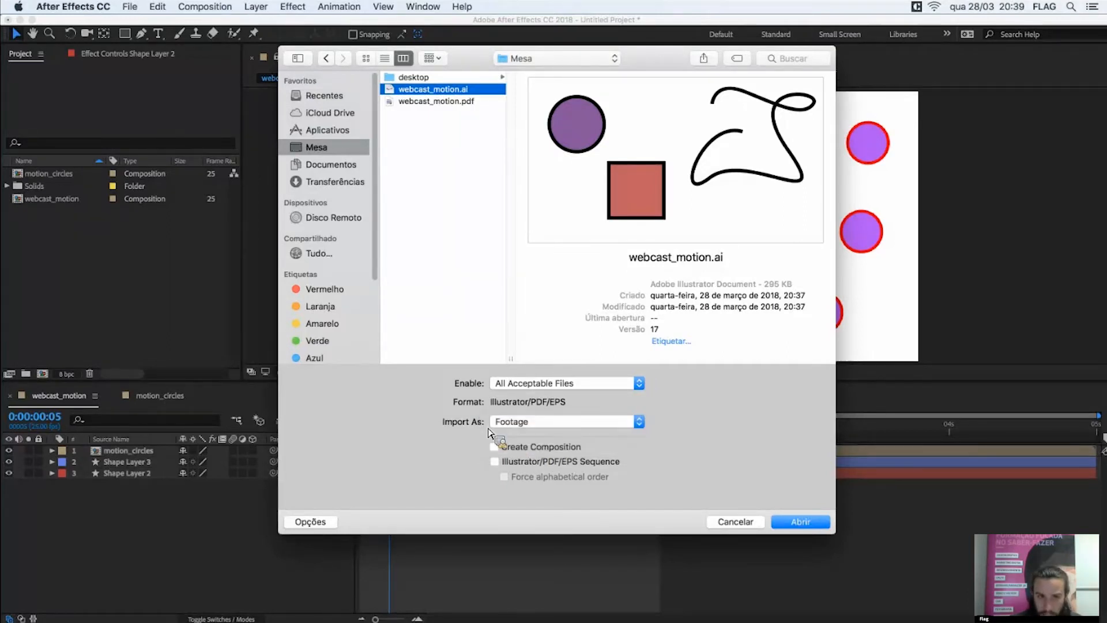
left_click(570, 425)
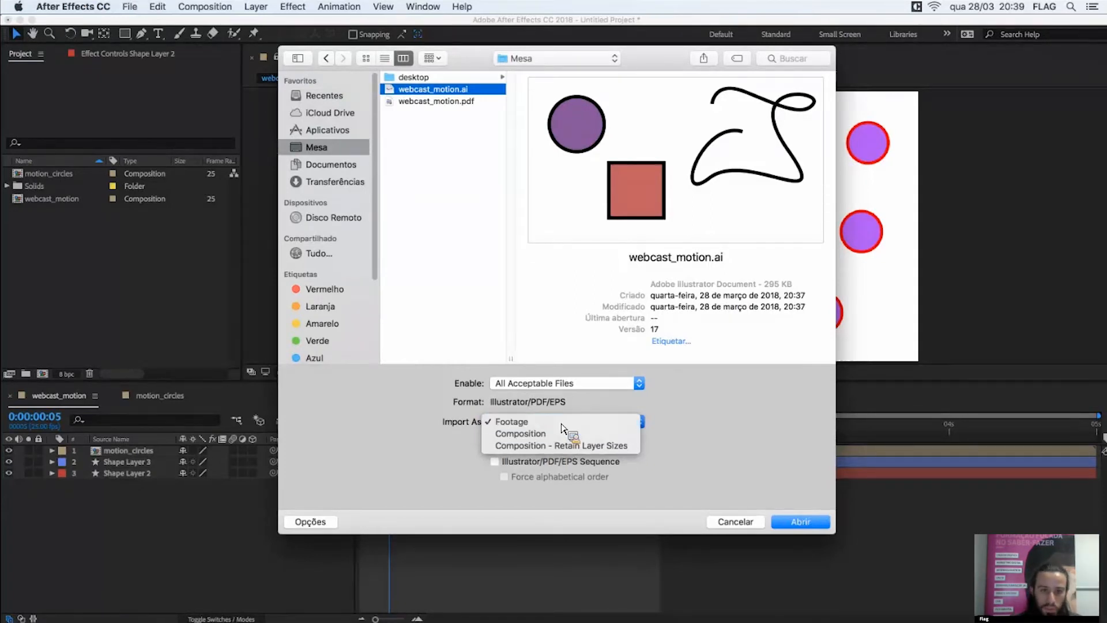
left_click(562, 424)
left_click(800, 521)
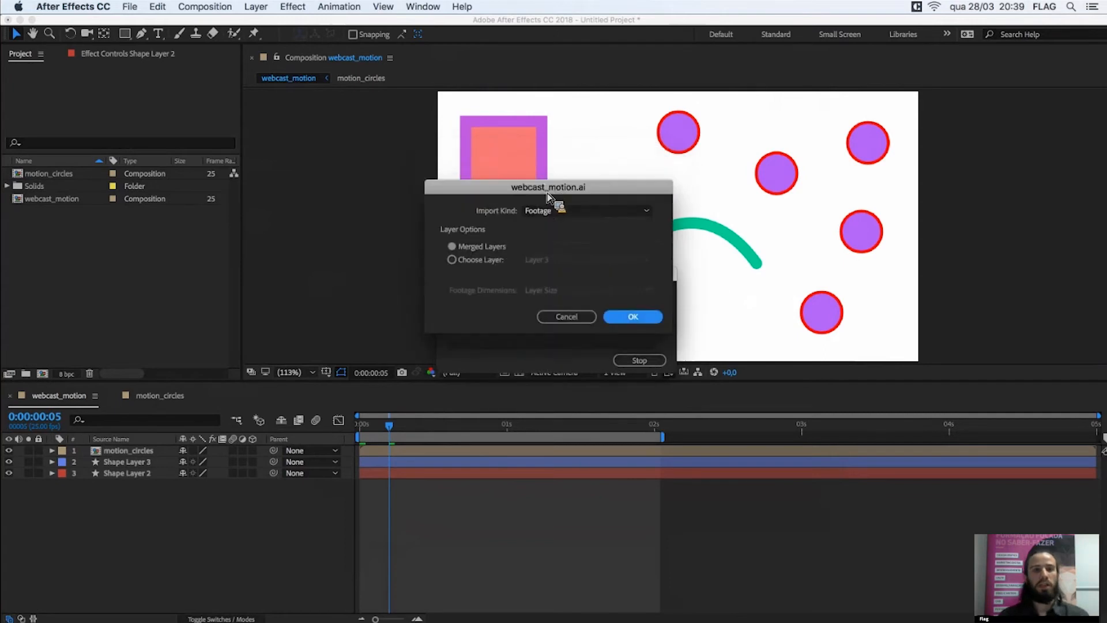
- Try the single-layer footage option with Layer 3, Layer 2 and Layer 1, and return to Merged Layers
left_click(548, 206)
left_click(559, 219)
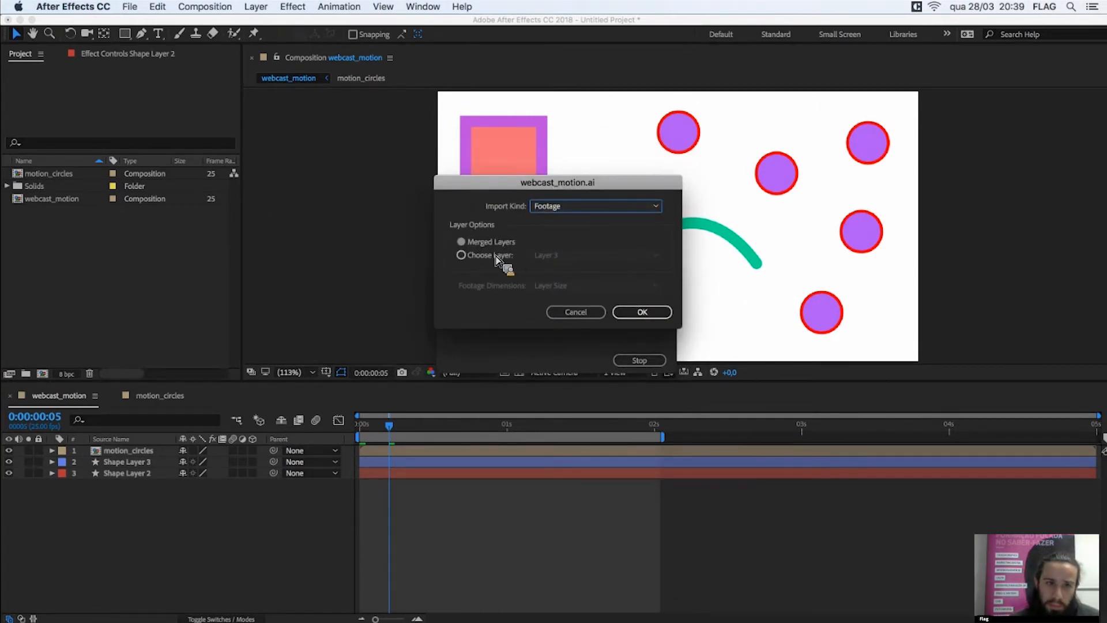
left_click(539, 256)
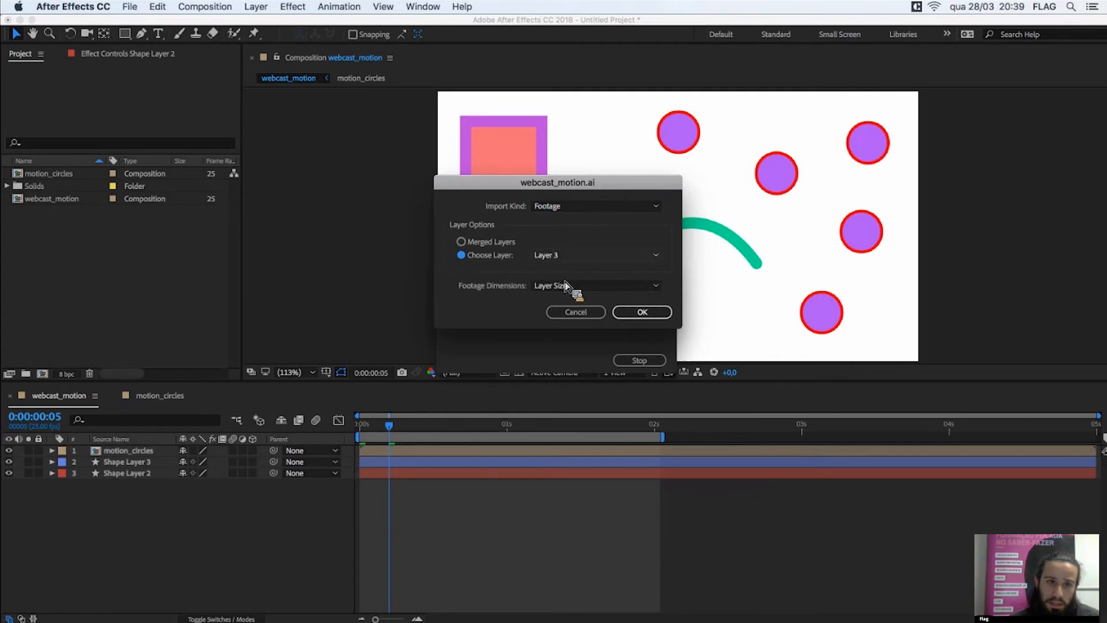
left_click(568, 255)
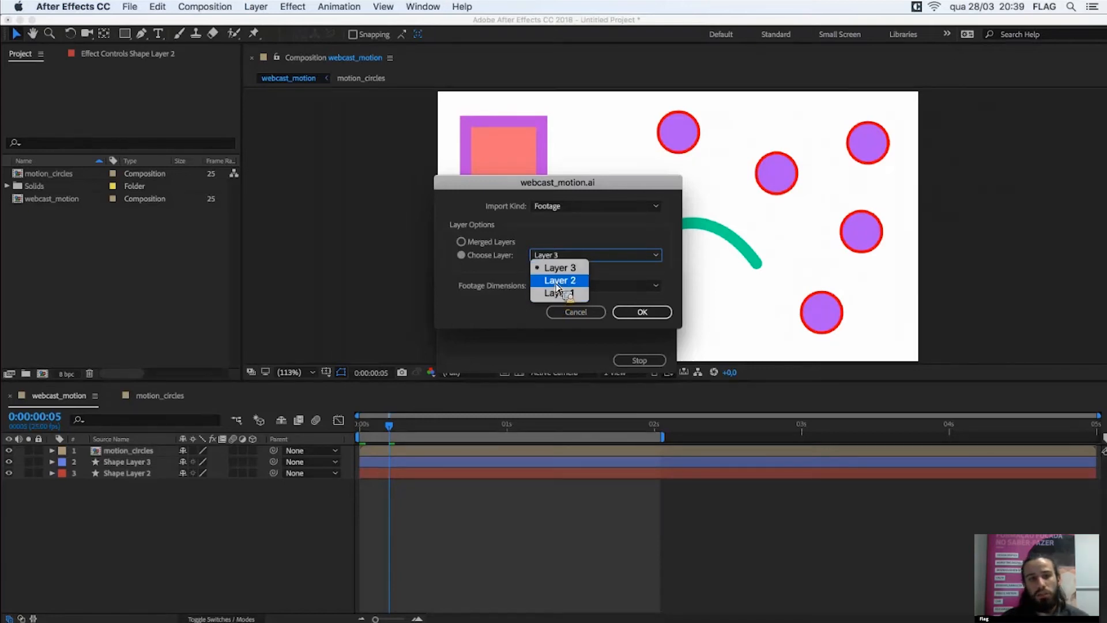
left_click(562, 280)
left_click(561, 255)
left_click(558, 293)
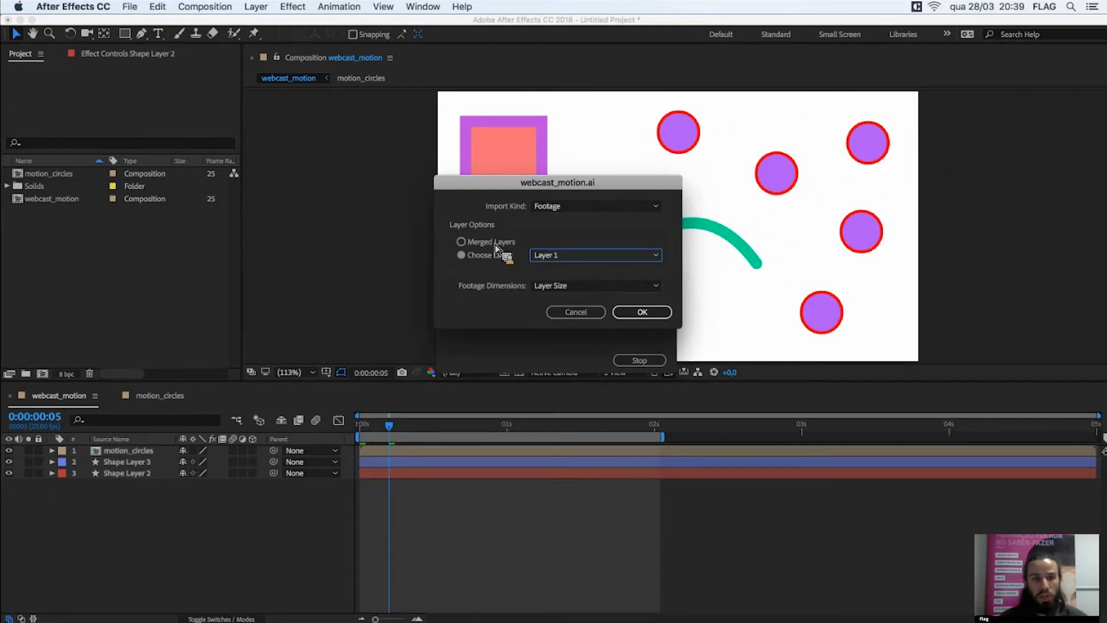
left_click(505, 245)
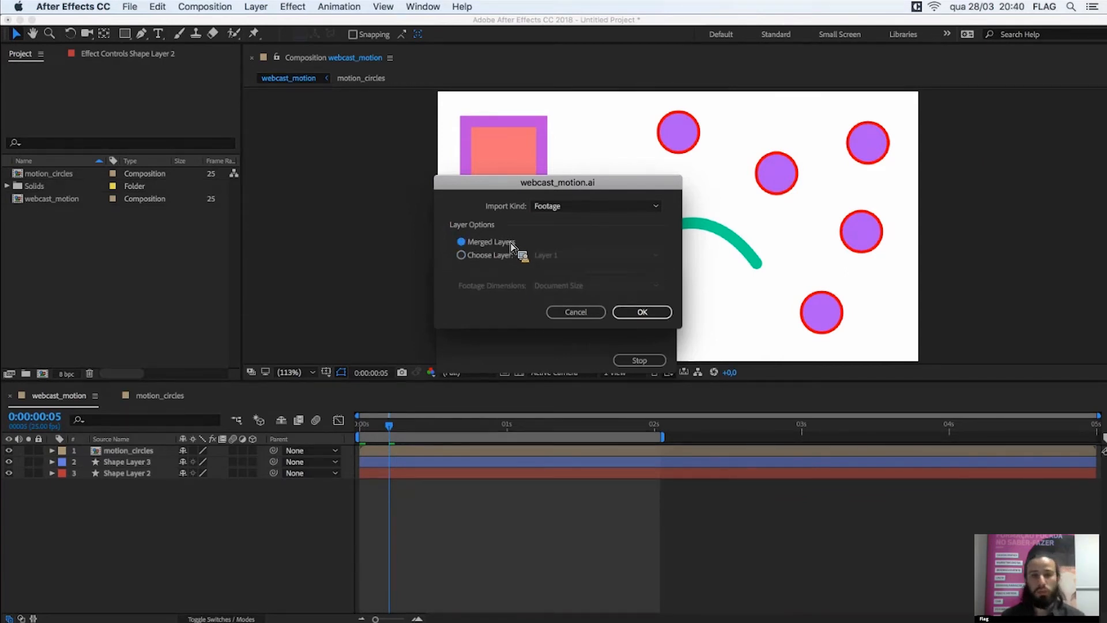
- Import the Illustrator file as a Composition with the footage dimensions set to Layer Size
left_click(551, 209)
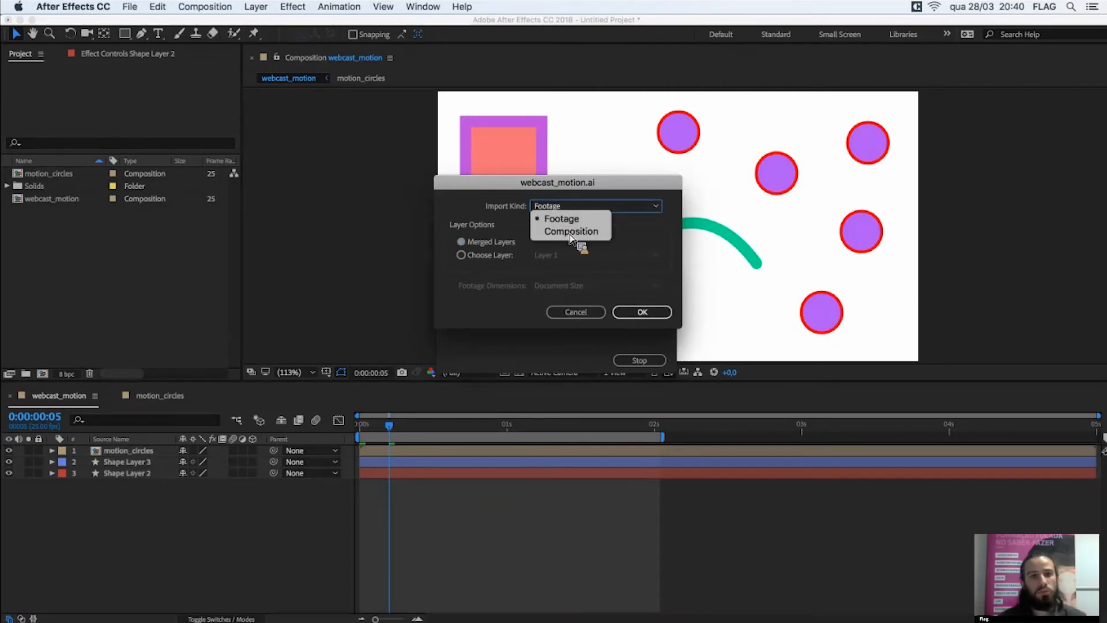
key("Return")
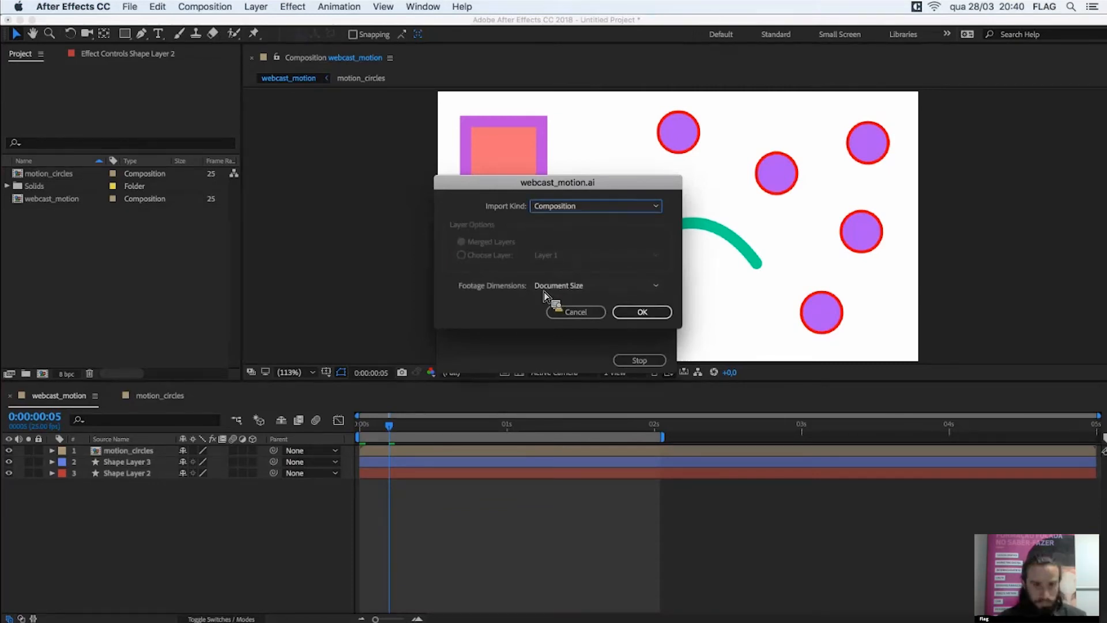
left_click(569, 207)
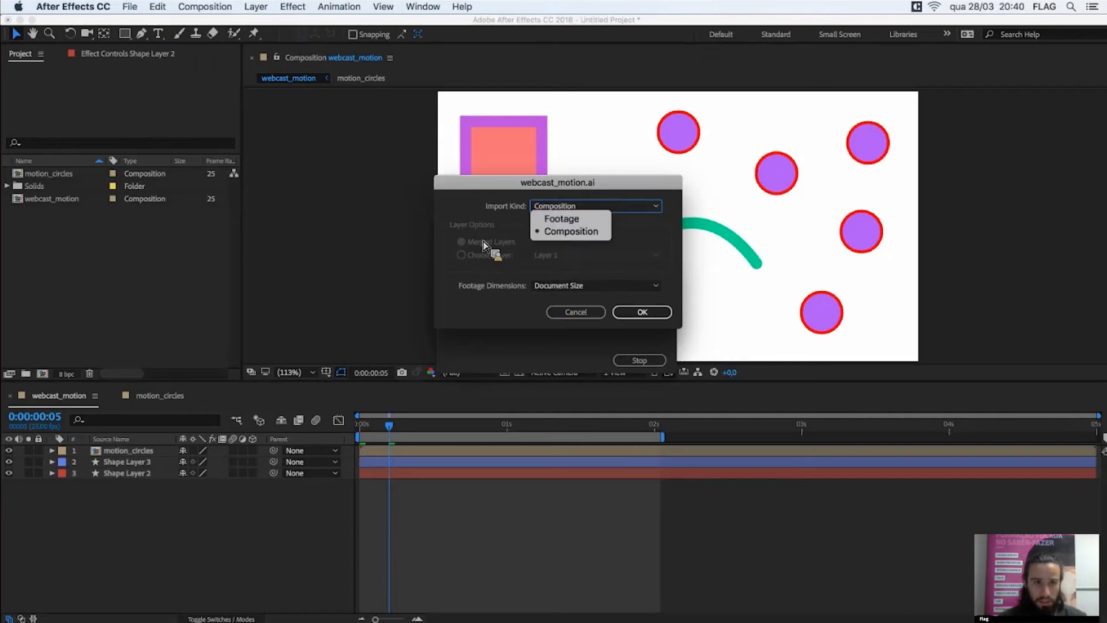
key("Return")
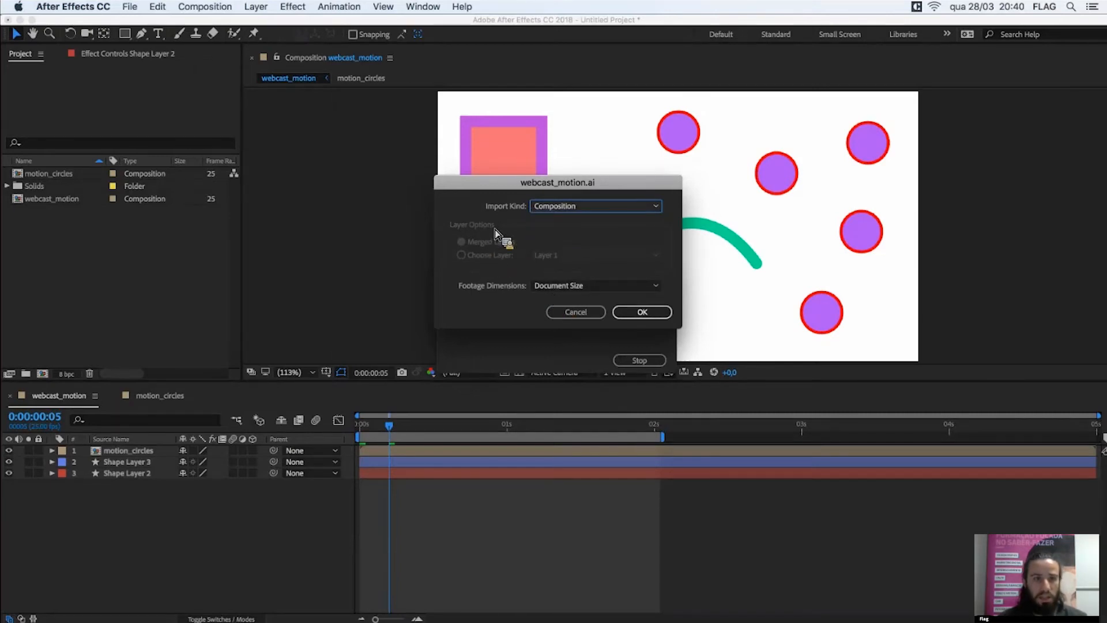
left_click(555, 210)
left_click(559, 230)
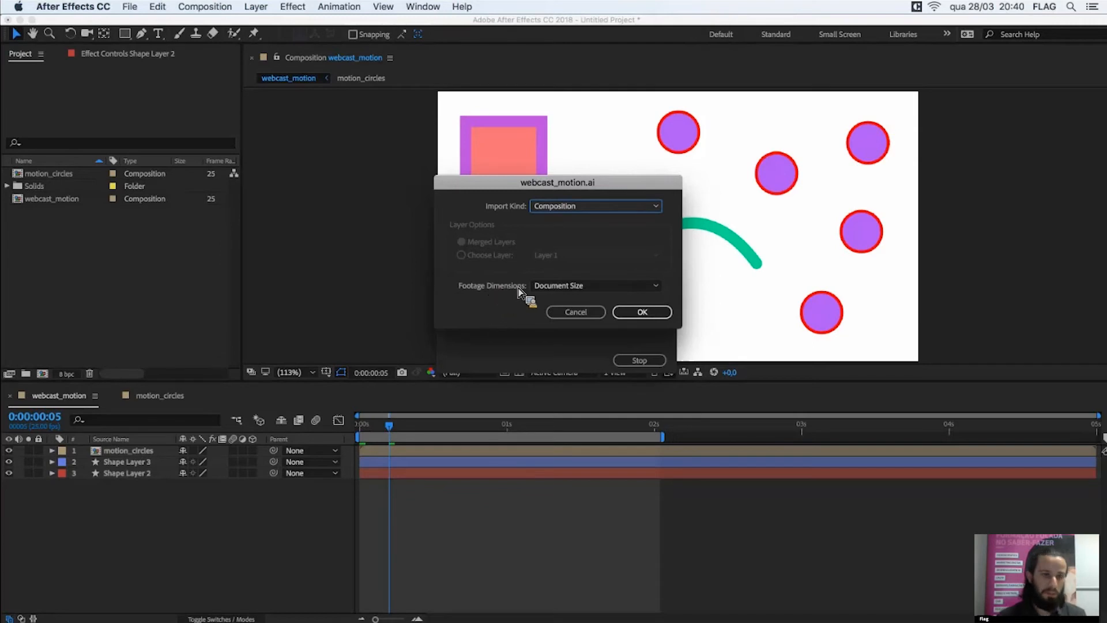
left_click(574, 286)
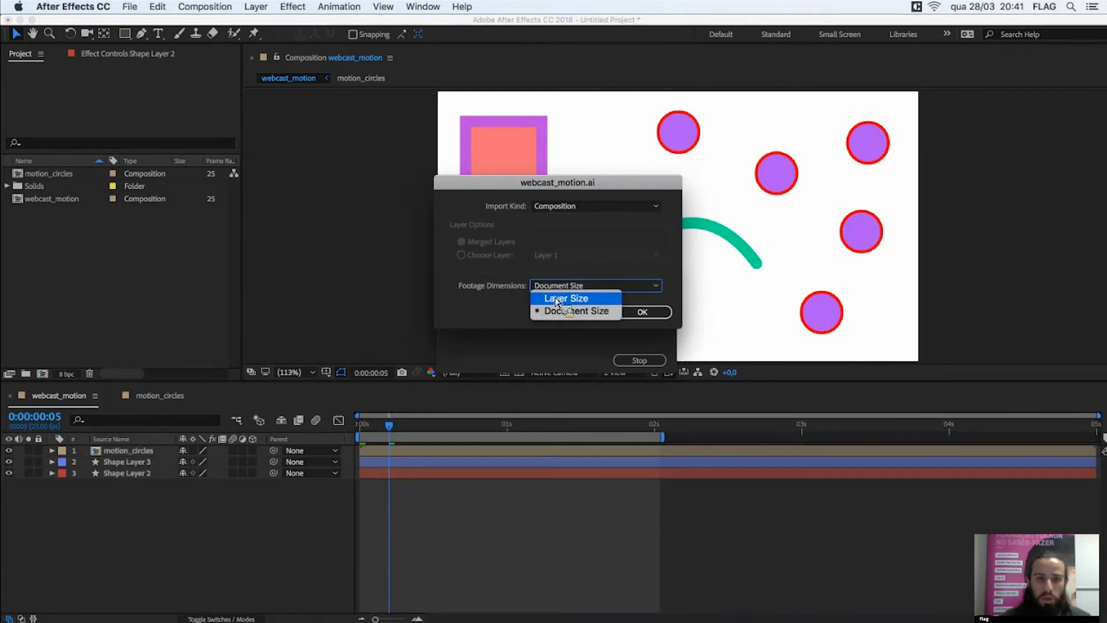
left_click(554, 297)
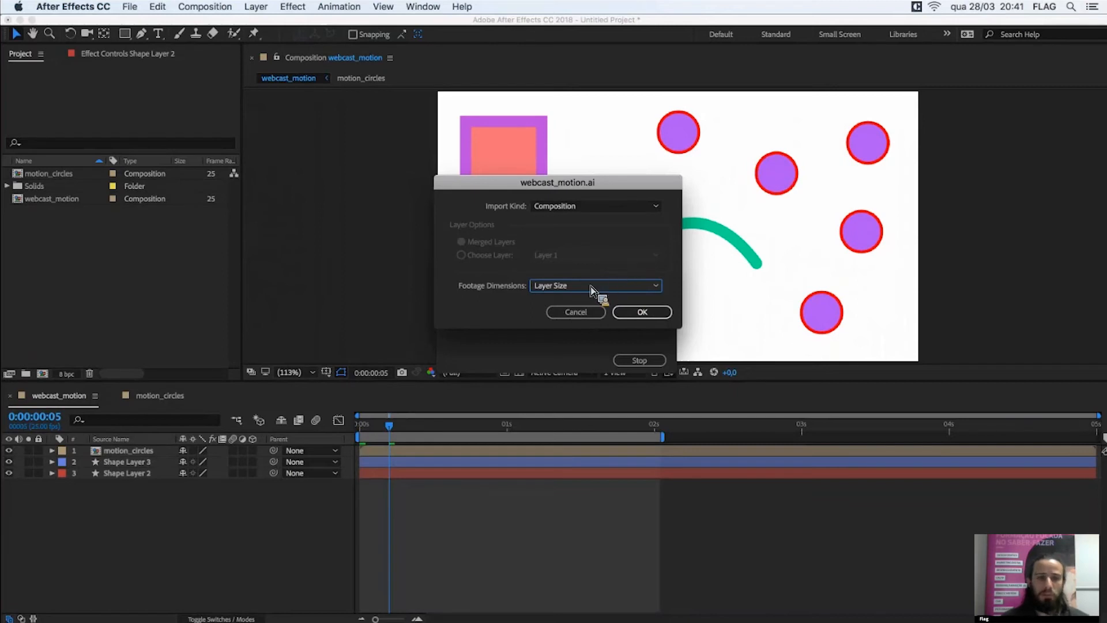
left_click(642, 312)
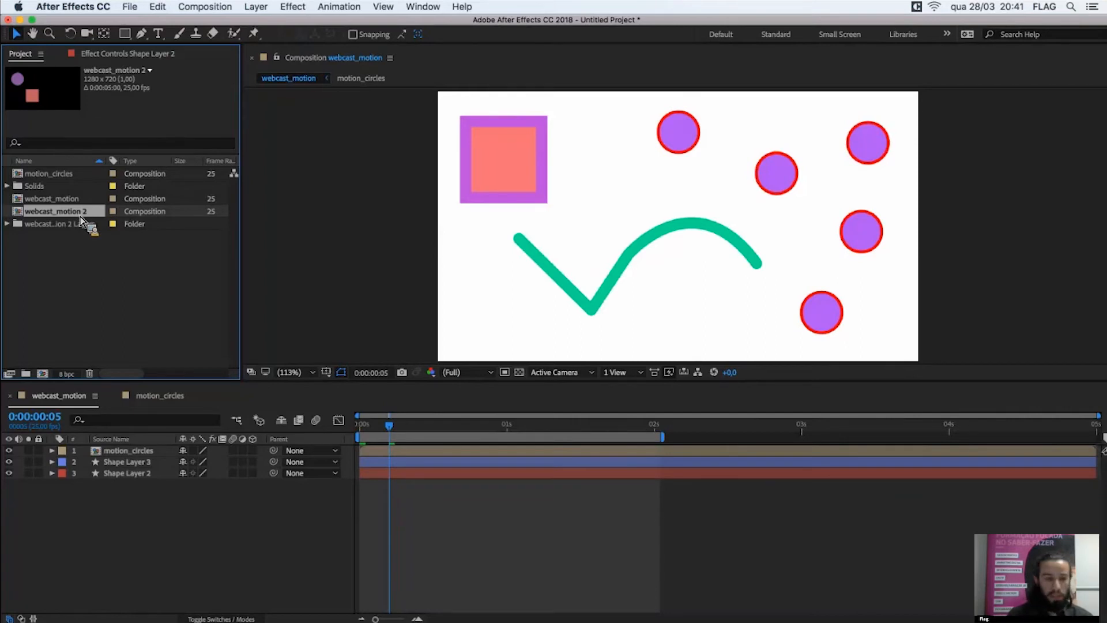
- Rename the imported webcast_motion 2 composition as webcast_illustrator
key("Return")
type("_")
key("BackSpace")
key("BackSpace")
key("BackSpace")
key("BackSpace")
key("BackSpace")
type("illustrator")
key("Return")
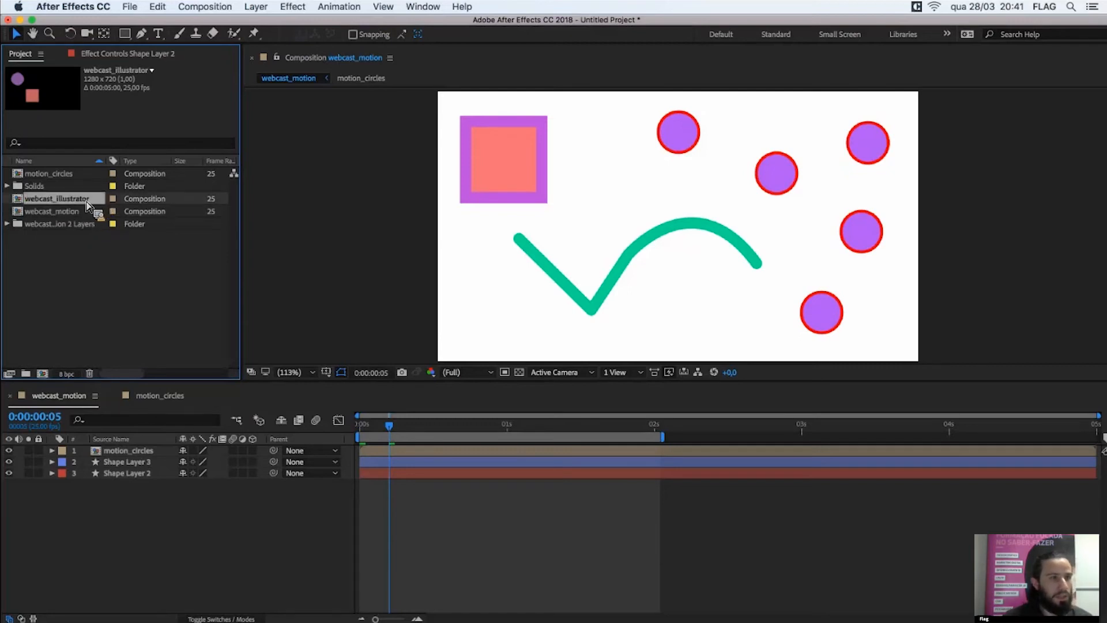
- Open the webcast_illustrator composition and add a full-size cyan solid beneath the three Illustrator layers
double_click(88, 201)
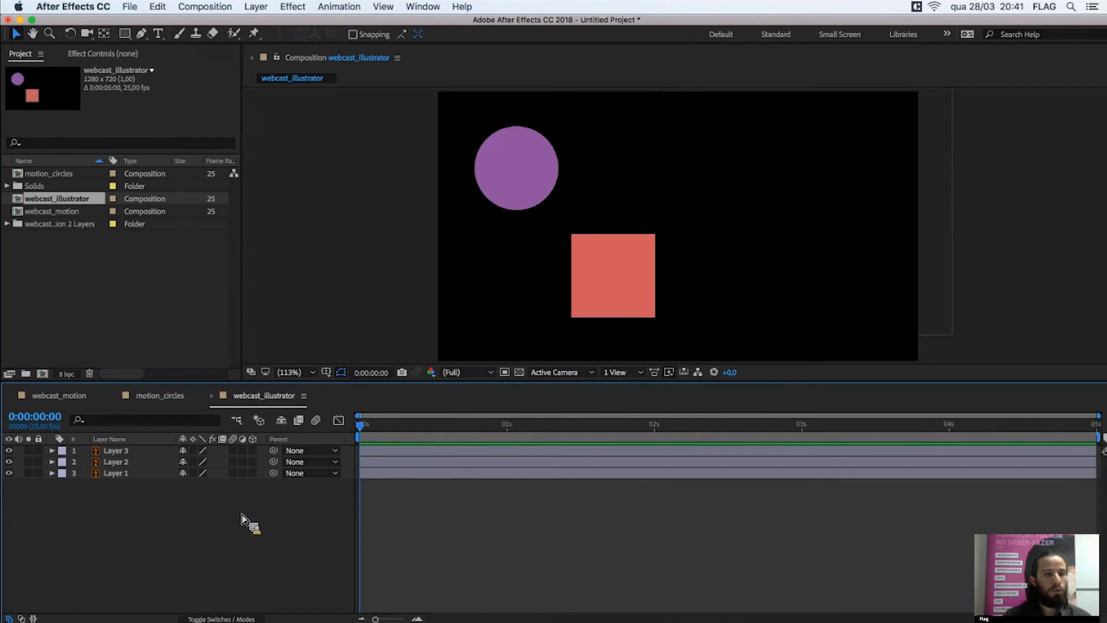
right_click(202, 512)
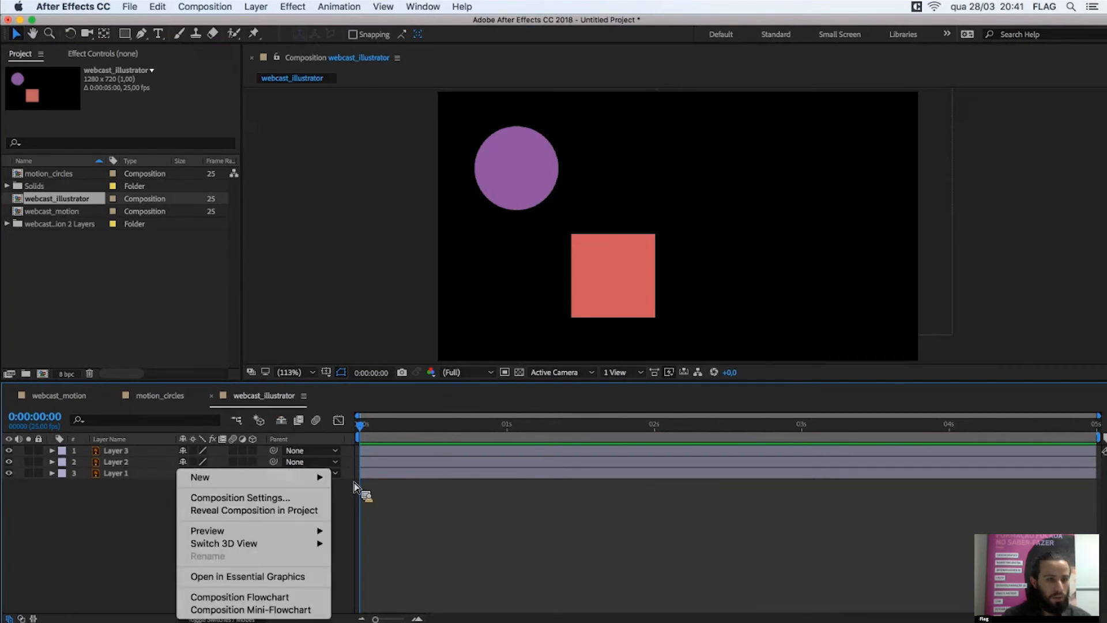
left_click(385, 510)
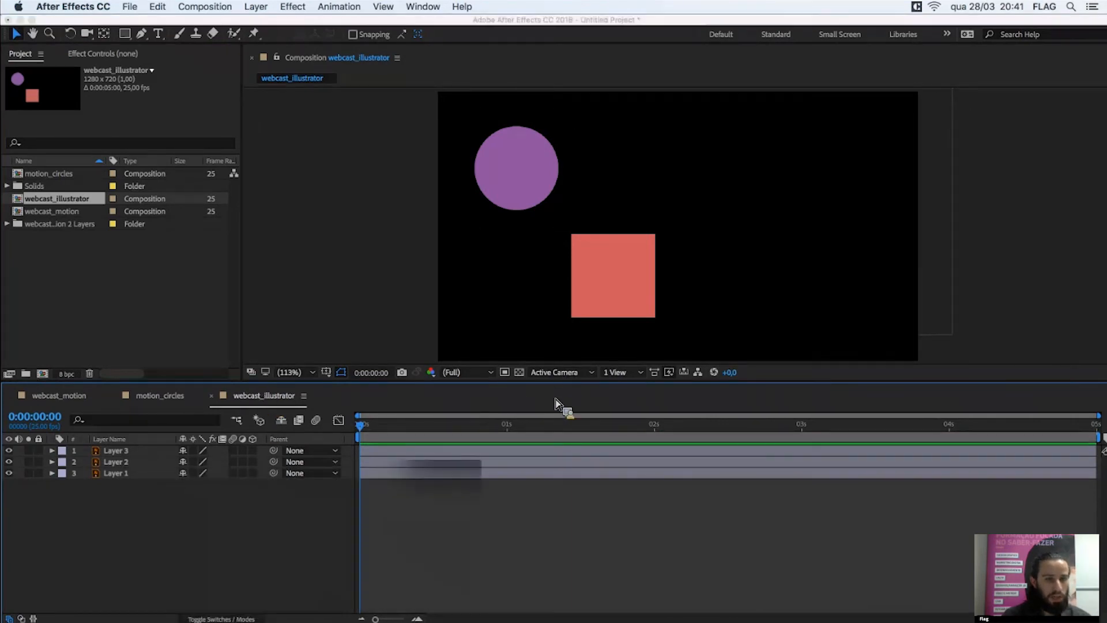
key("Return")
left_click_drag(115, 451, 116, 511)
left_click(139, 544)
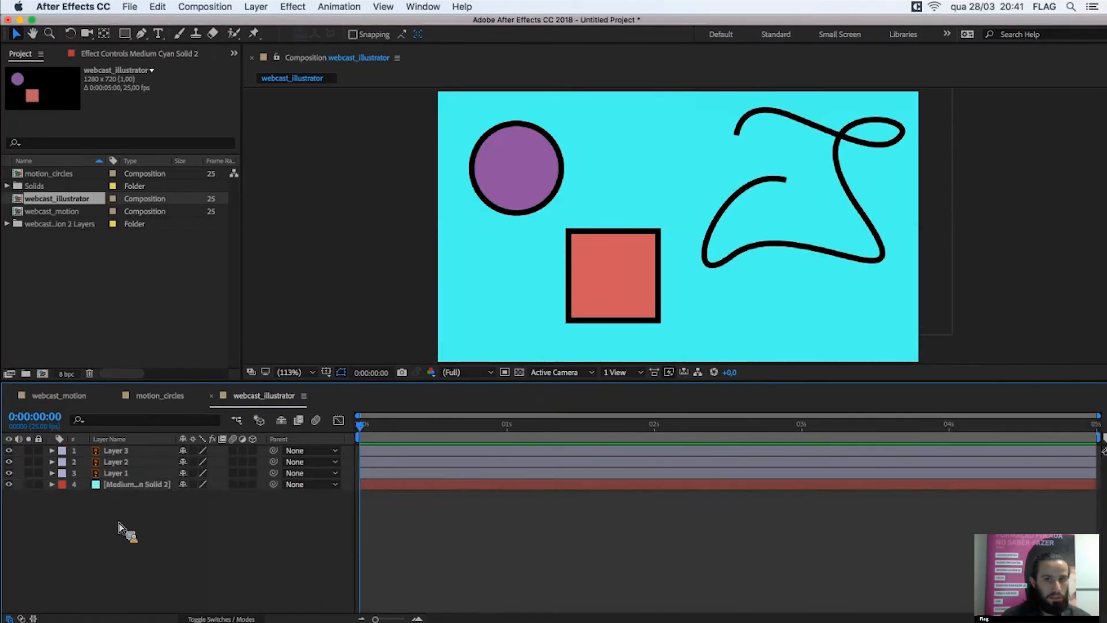
- Change the background solid's colour to a pale green in its solid settings
left_click(123, 484)
left_click(258, 6)
left_click(271, 36)
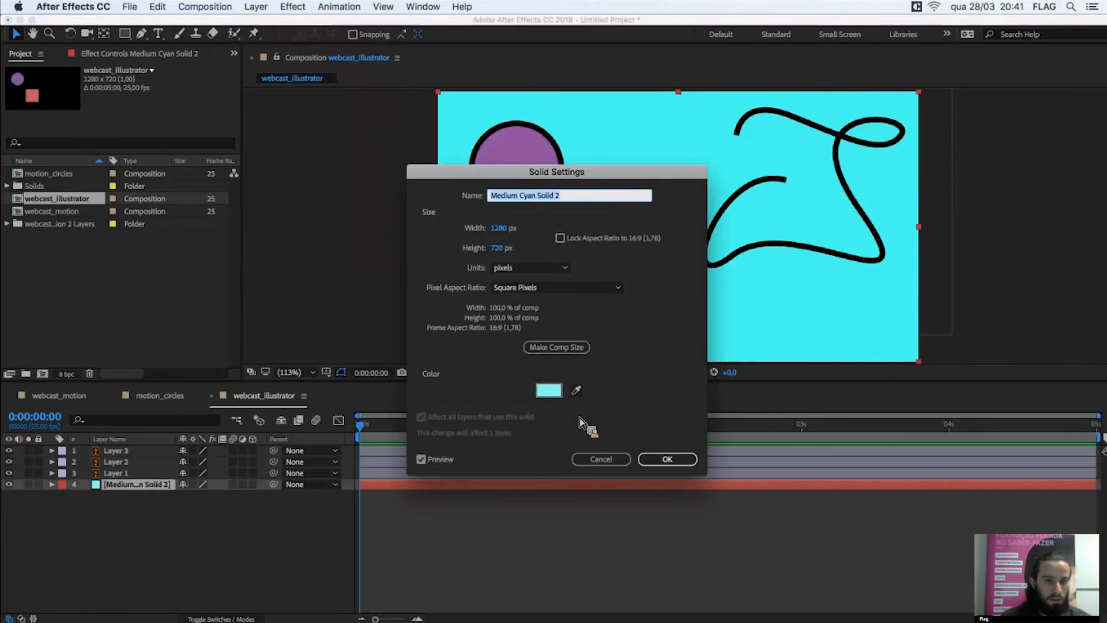
left_click(550, 388)
left_click(596, 366)
mouse_move(482, 278)
left_mouse_down()
mouse_move(455, 249)
mouse_move(429, 245)
left_mouse_up()
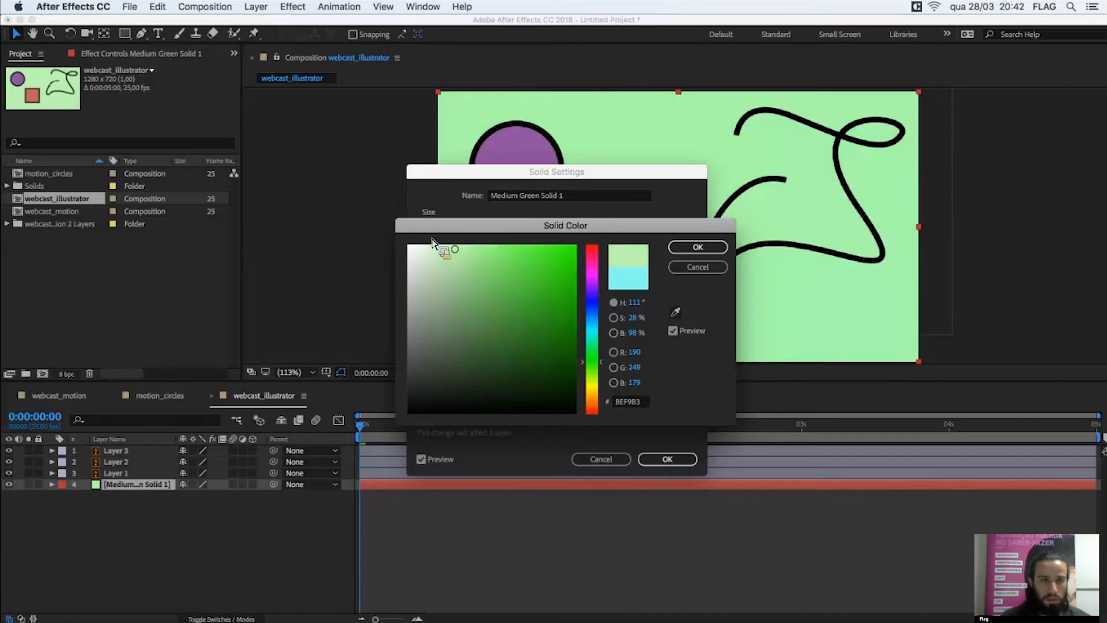
left_click(698, 247)
left_click(680, 463)
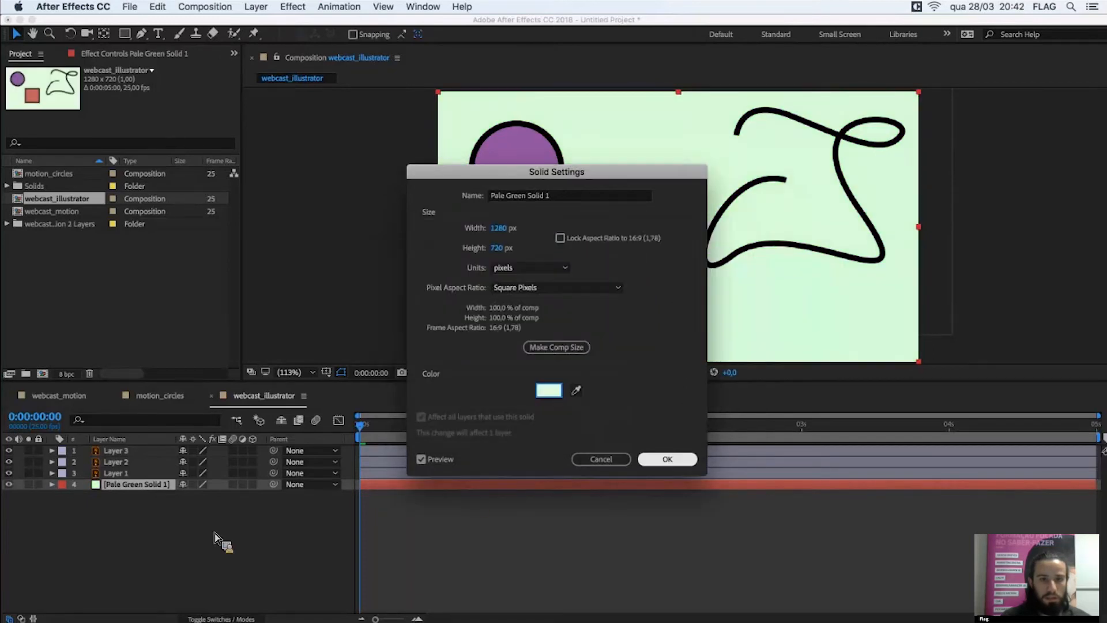
- Lock the pale green background solid, test it by selecting all layers, and clear the selection
left_click(39, 484)
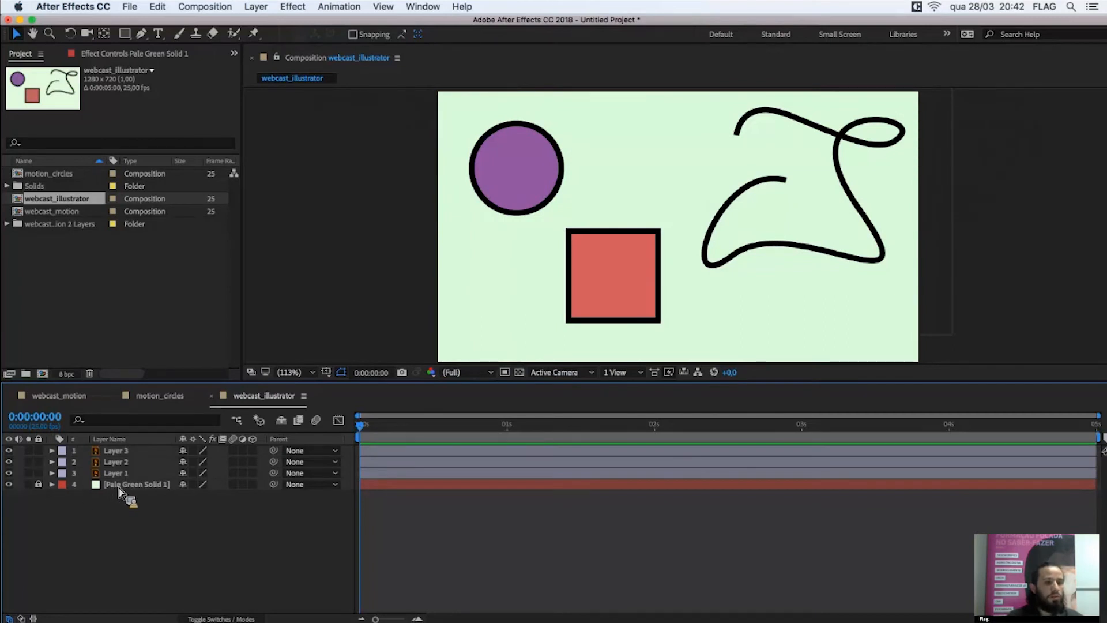
key("super+a")
key("super+shift+a")
- Select the circle and the square alternately in the composition view to see which layer holds each shape
left_click(753, 243)
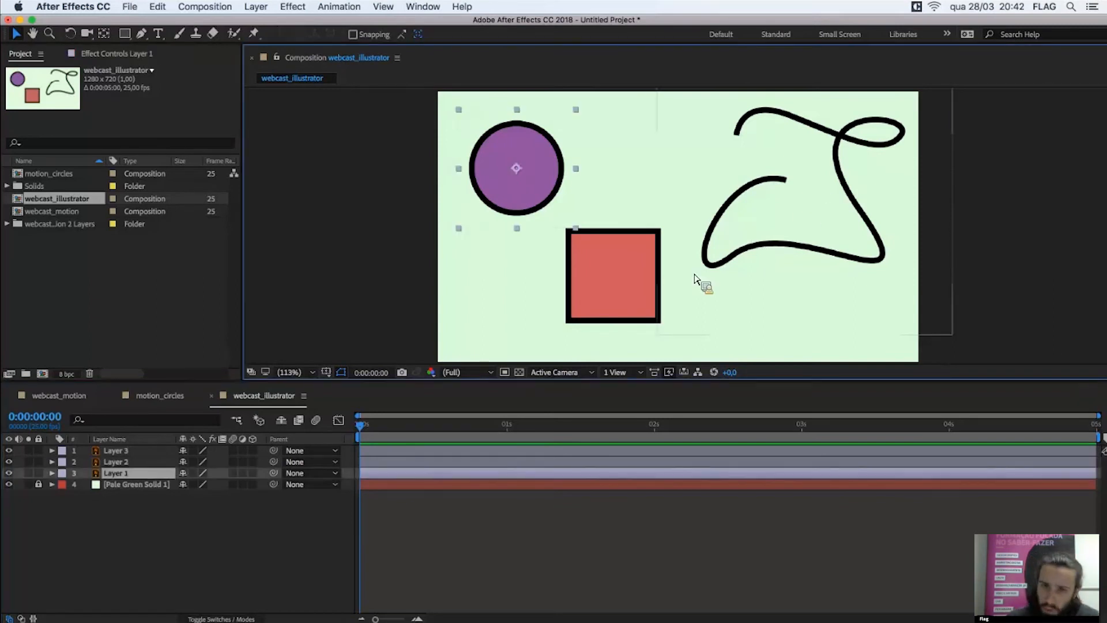
left_click(638, 245)
left_click(529, 187)
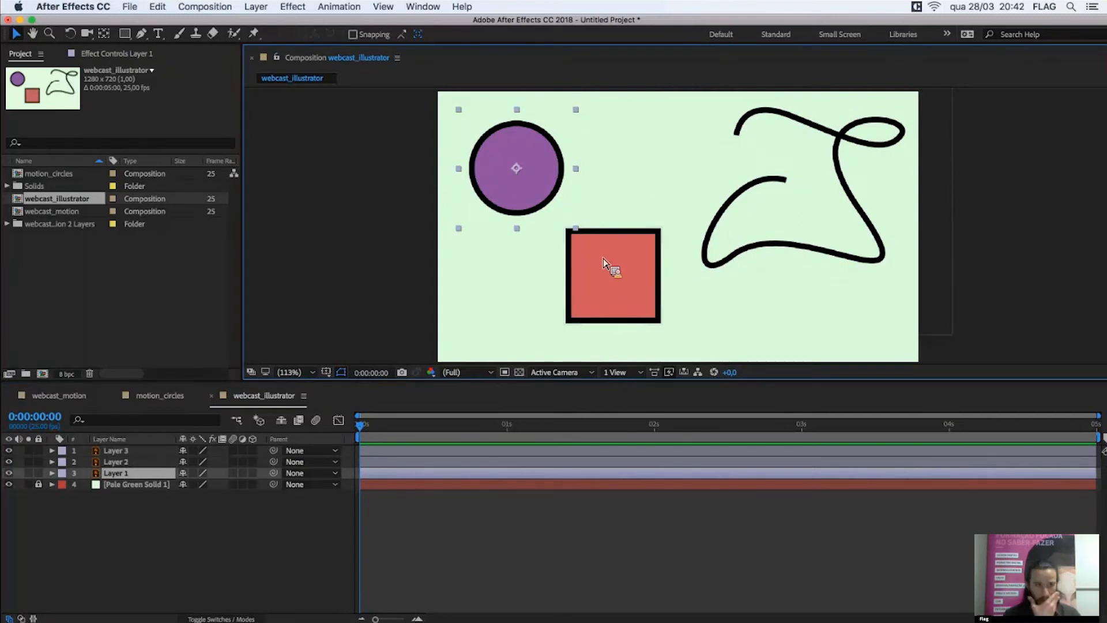
left_click(600, 285)
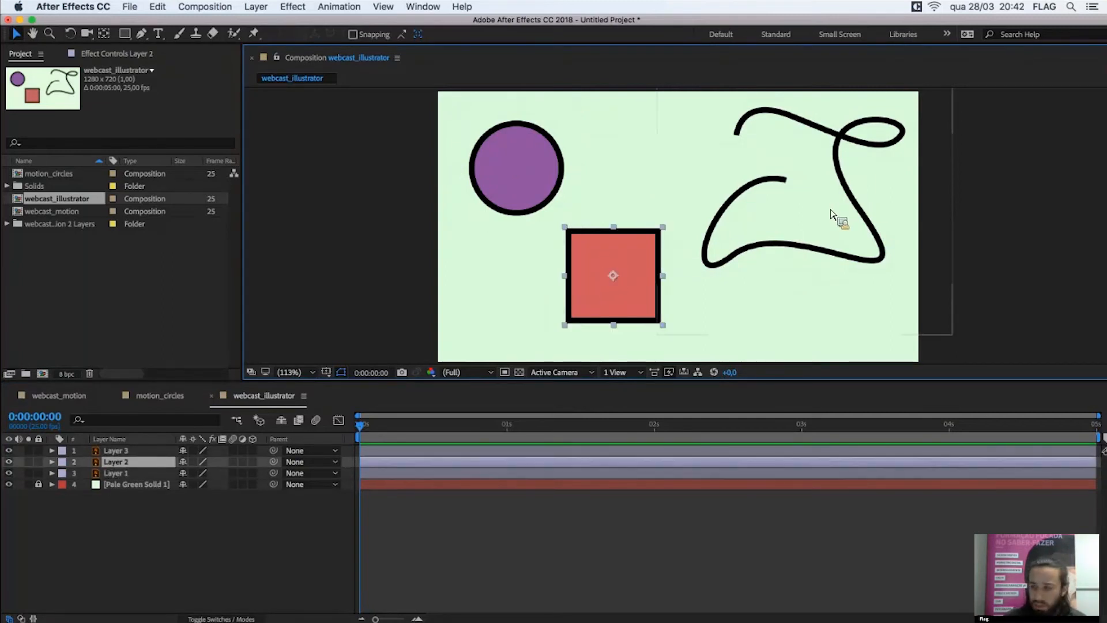
left_click(743, 284)
left_click(598, 271)
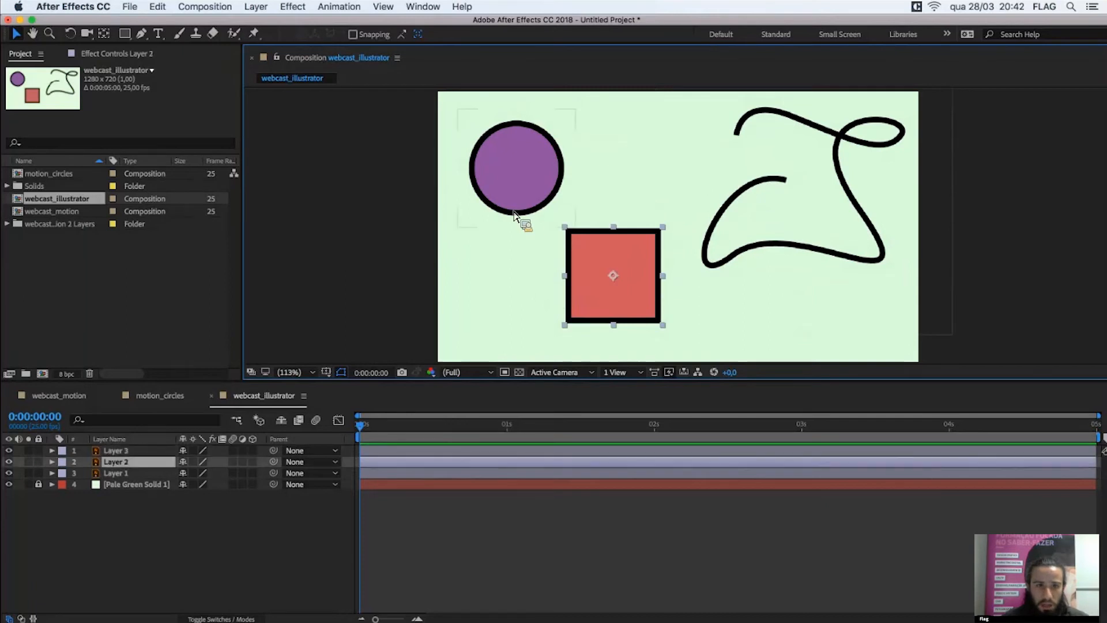
left_click(515, 213)
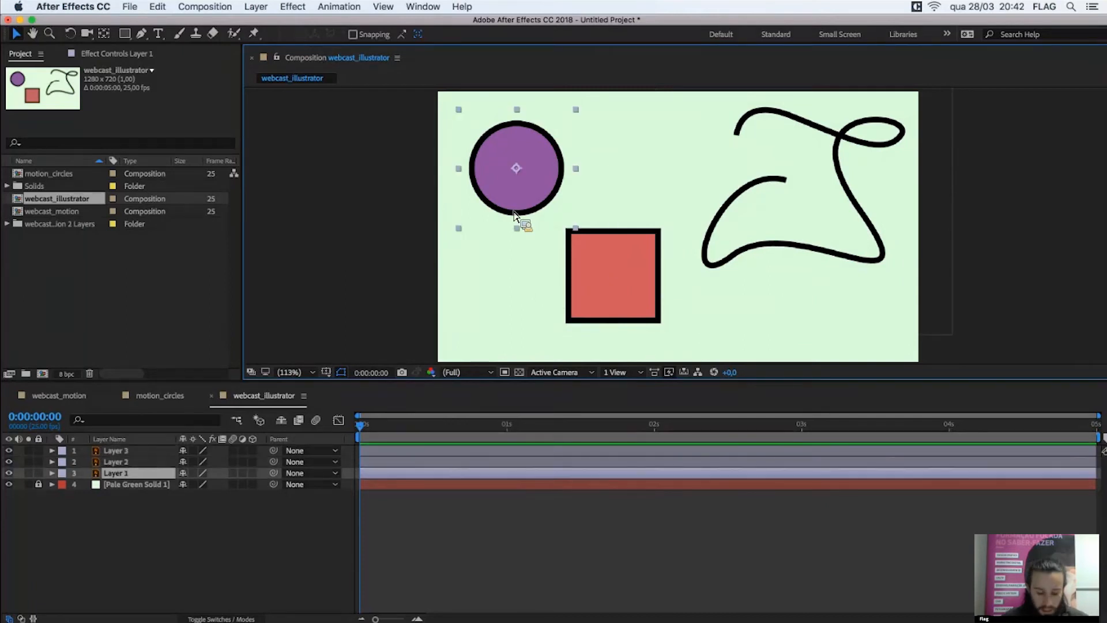
left_click(593, 286)
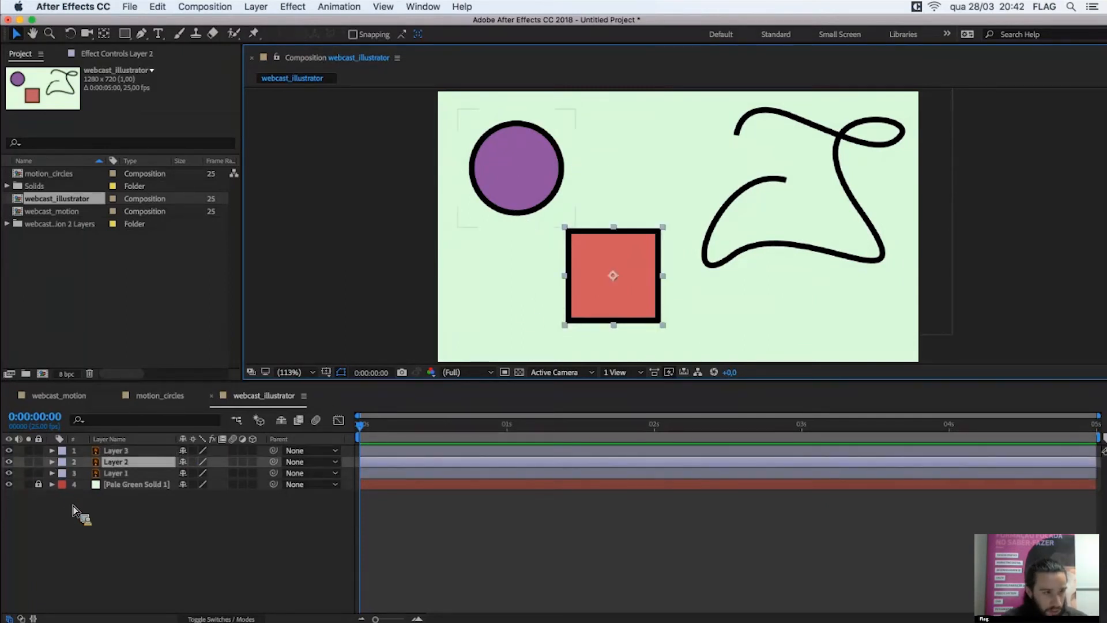
- Reveal Layer 2's Transform properties, move the red square slightly left to about 432, 494, and collapse the layer
left_click(52, 462)
left_click(63, 473)
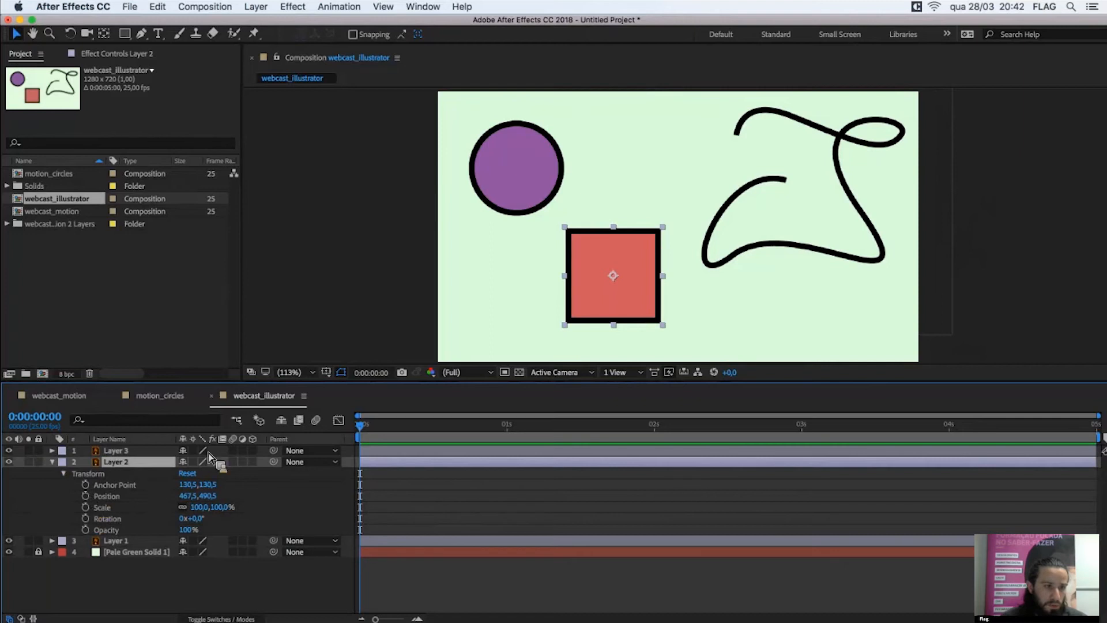
left_click_drag(650, 287, 613, 291)
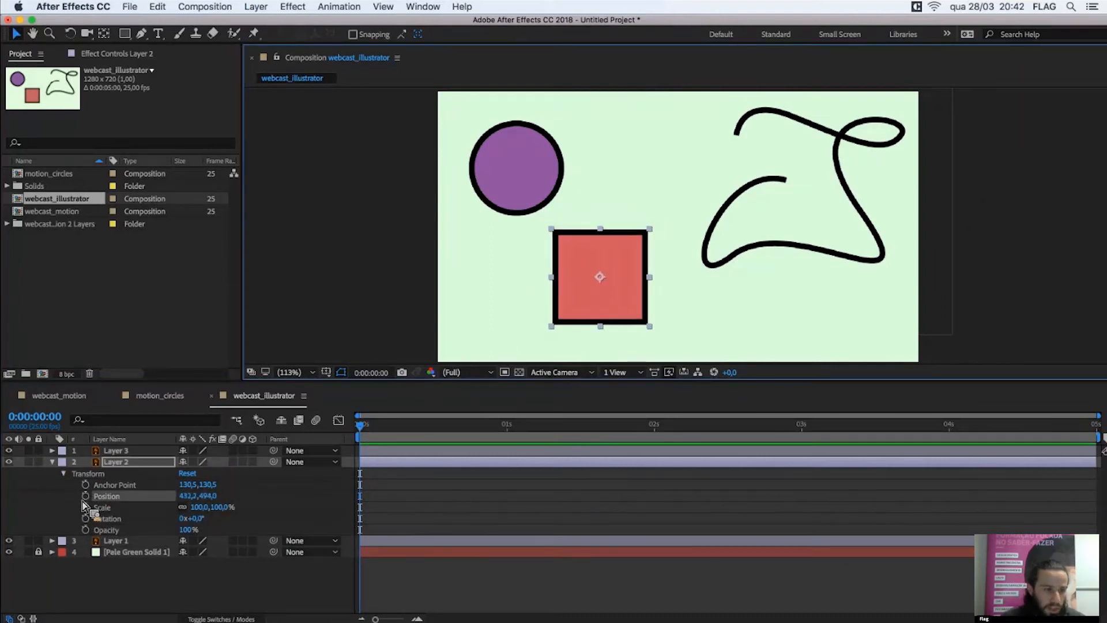
left_click(52, 461)
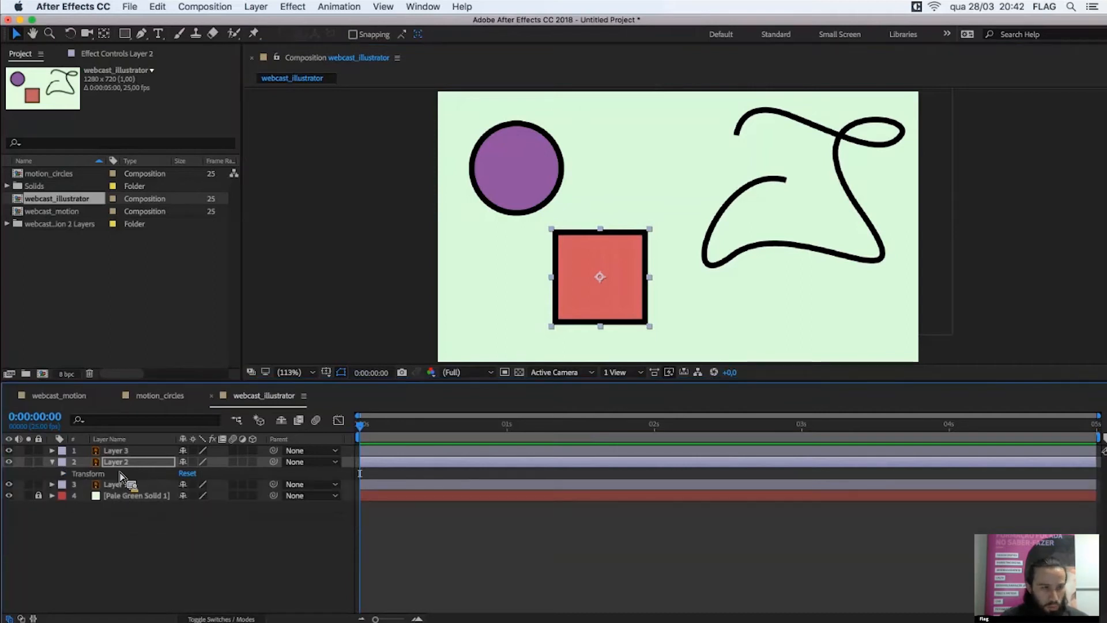
left_click(147, 550)
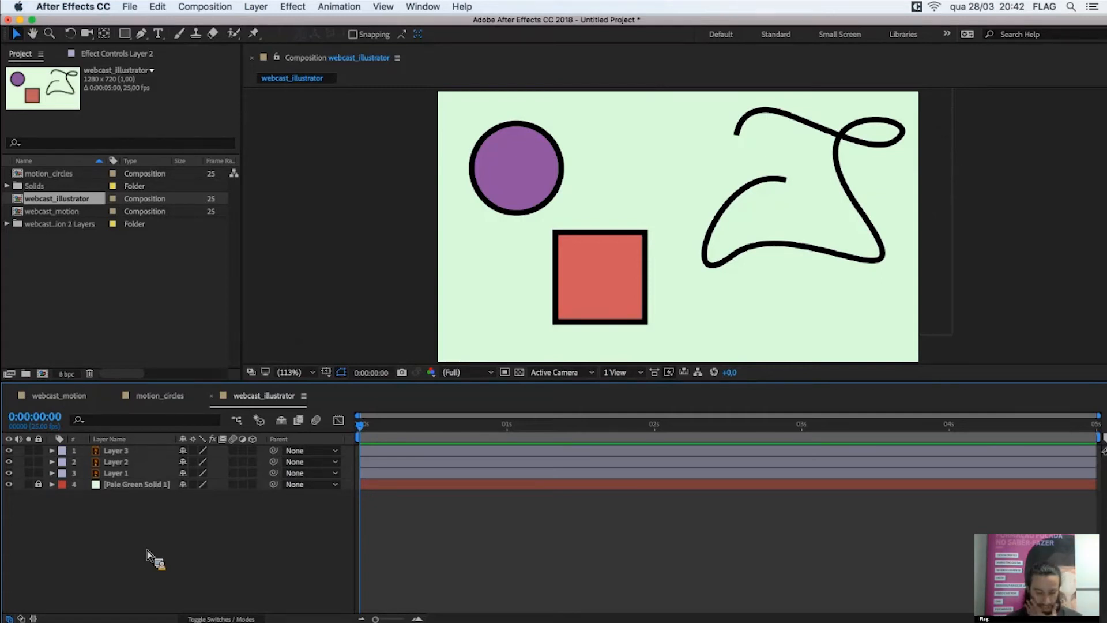
- Scale the red square on Layer 2 up to about 591% to inspect the quality of its enlarged edges
left_click_drag(146, 551, 136, 468)
left_click(136, 464)
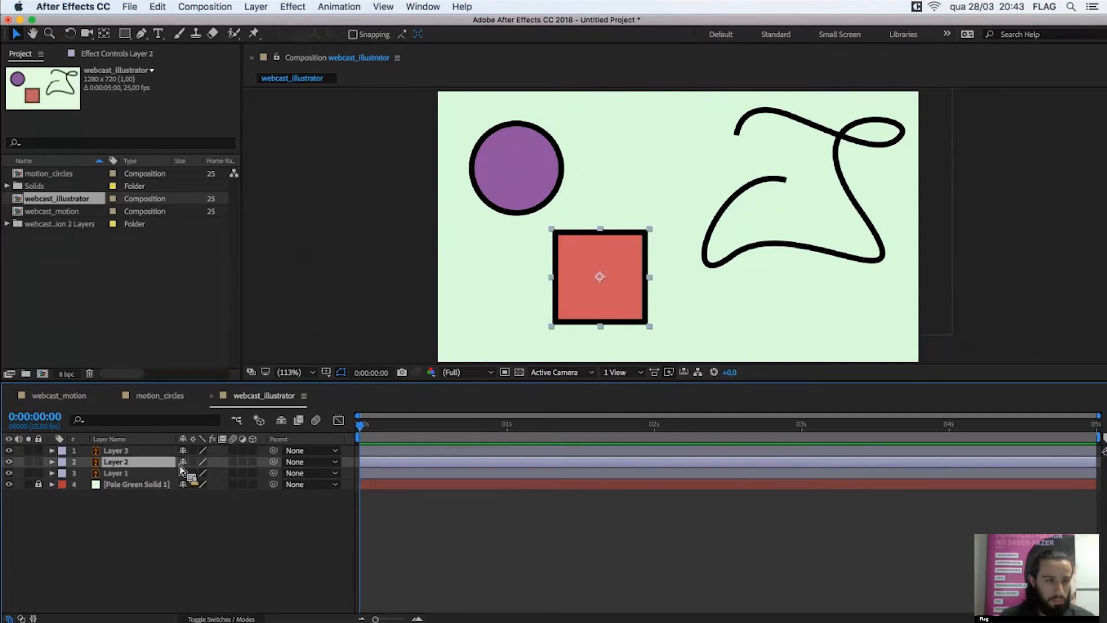
key("s")
left_click_drag(218, 477, 819, 182)
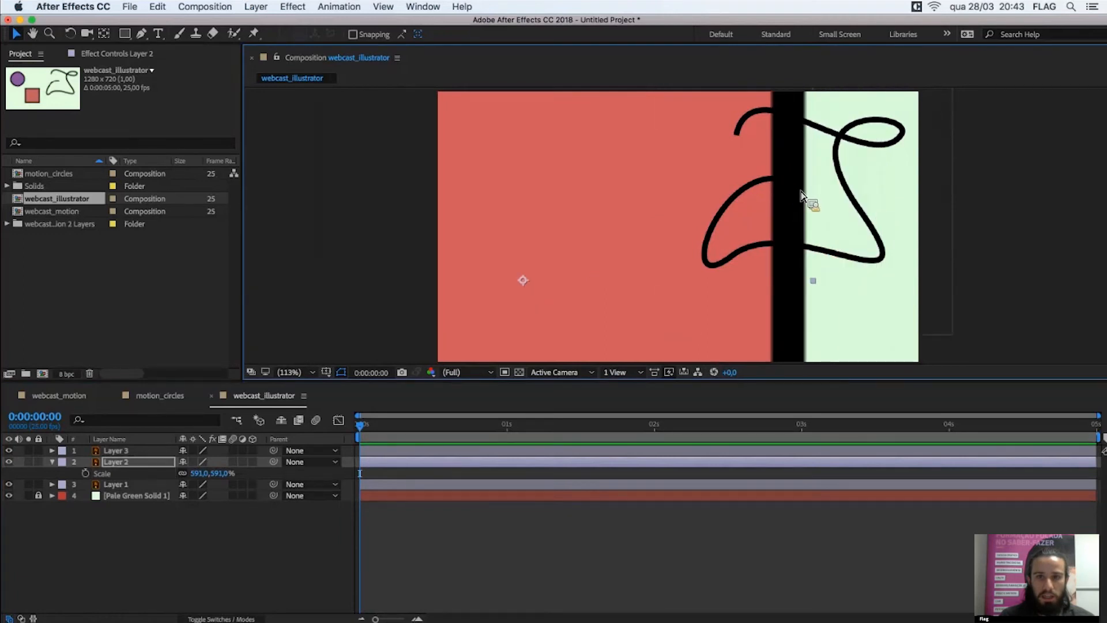
- Set Layer 2's scale to 100% and turn on continuous rasterization for the three Illustrator layers
mouse_move(192, 474)
left_mouse_down()
mouse_move(29, 506)
mouse_move(92, 494)
mouse_move(19, 494)
mouse_move(147, 486)
mouse_move(144, 498)
mouse_move(208, 477)
left_mouse_up()
left_click(208, 478)
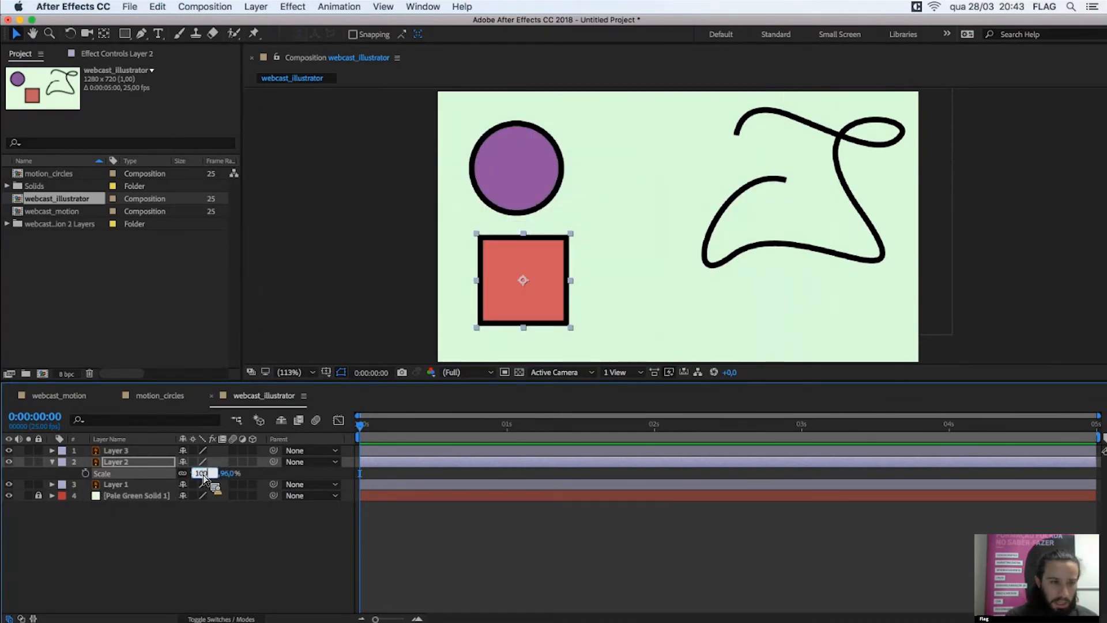
type("100")
key("Return")
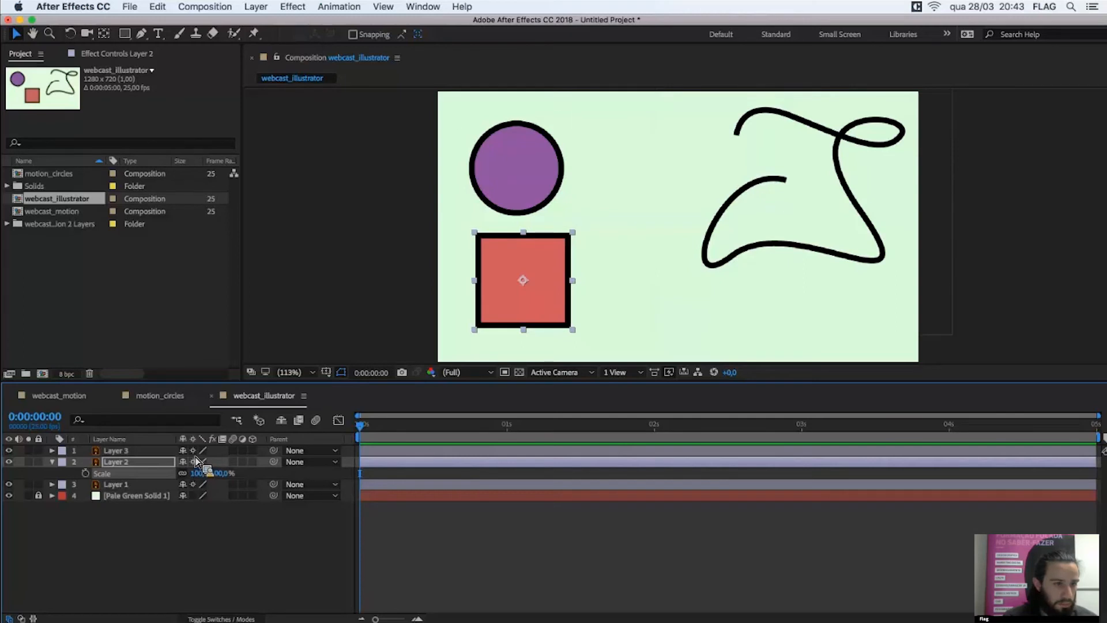
- Scale Layer 2 up to about 626% and shift it left to inspect the rasterized square's edge
left_click_drag(194, 479, 542, 478)
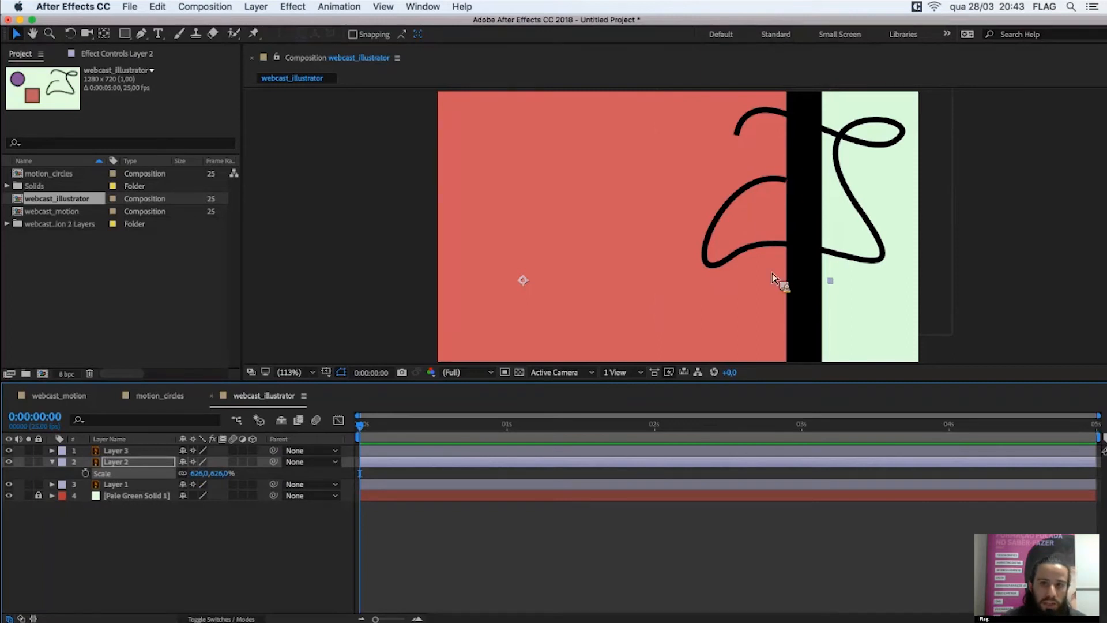
left_click_drag(619, 304, 496, 301)
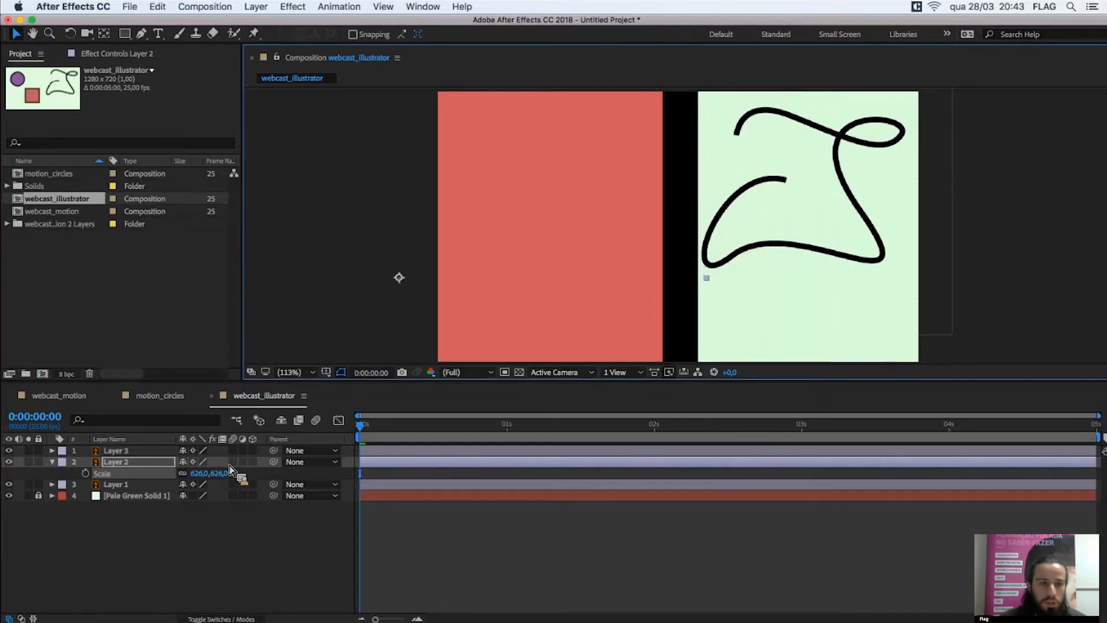
left_click(130, 478)
- Reduce Layer 2's scale to 106% and reposition the red square below and to the right of the purple circle
left_click_drag(130, 477, 198, 468)
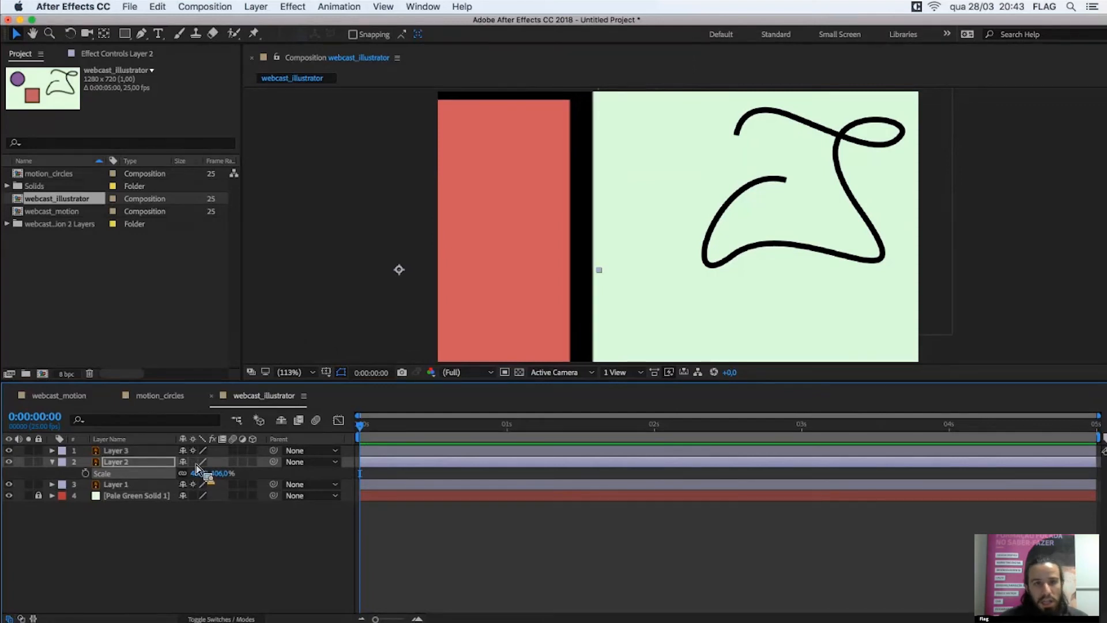
left_click_drag(196, 467, 92, 476)
left_click_drag(419, 272, 631, 284)
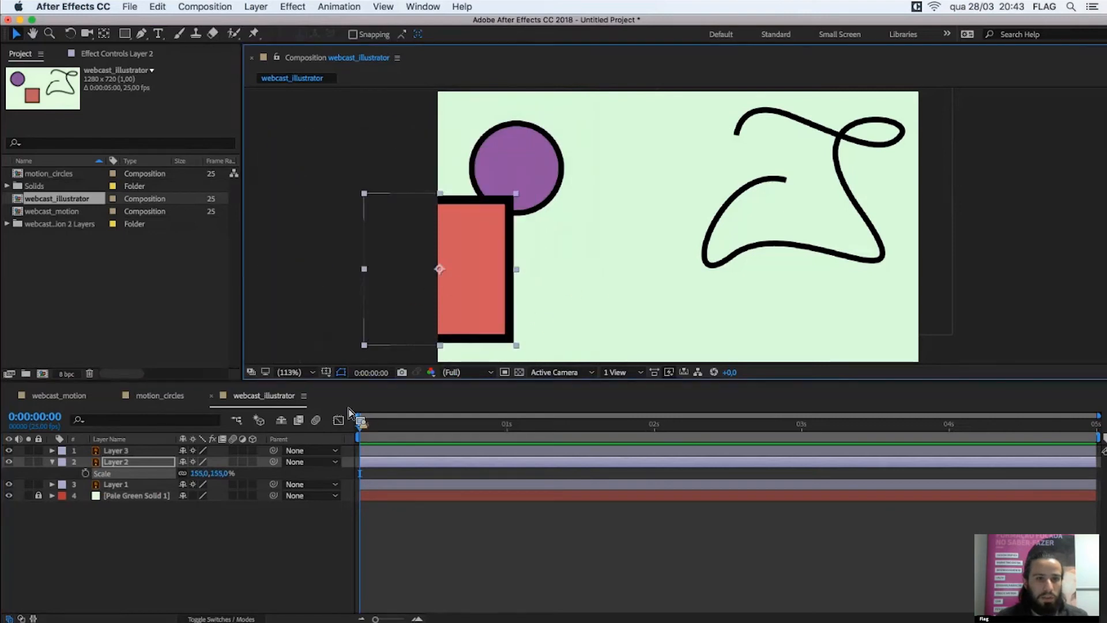
left_click_drag(222, 473, 194, 474)
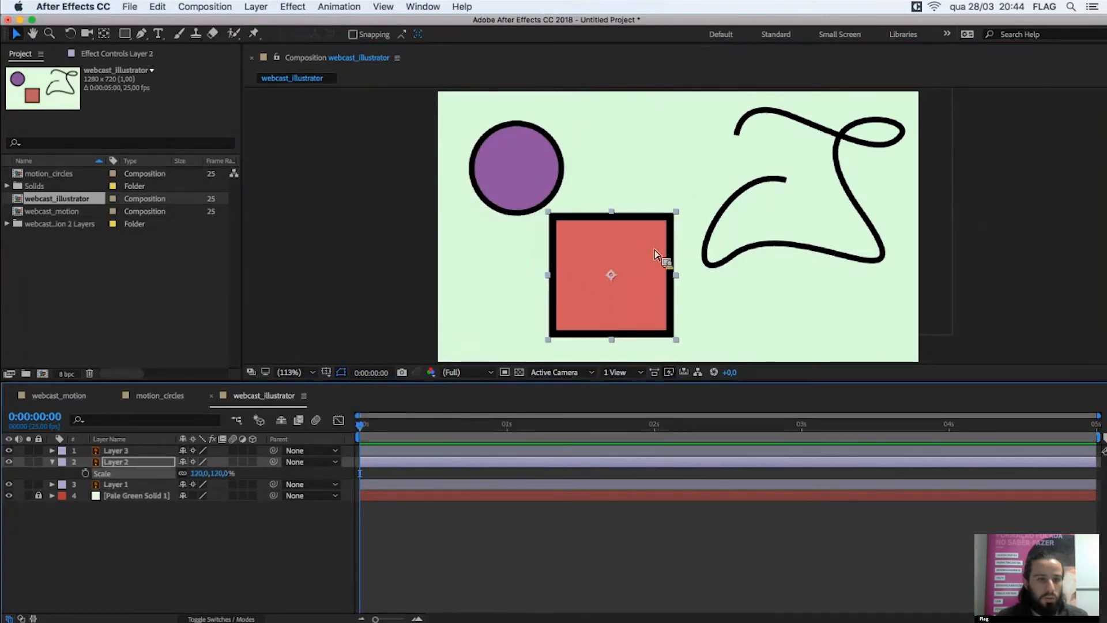
left_click_drag(638, 267, 634, 267)
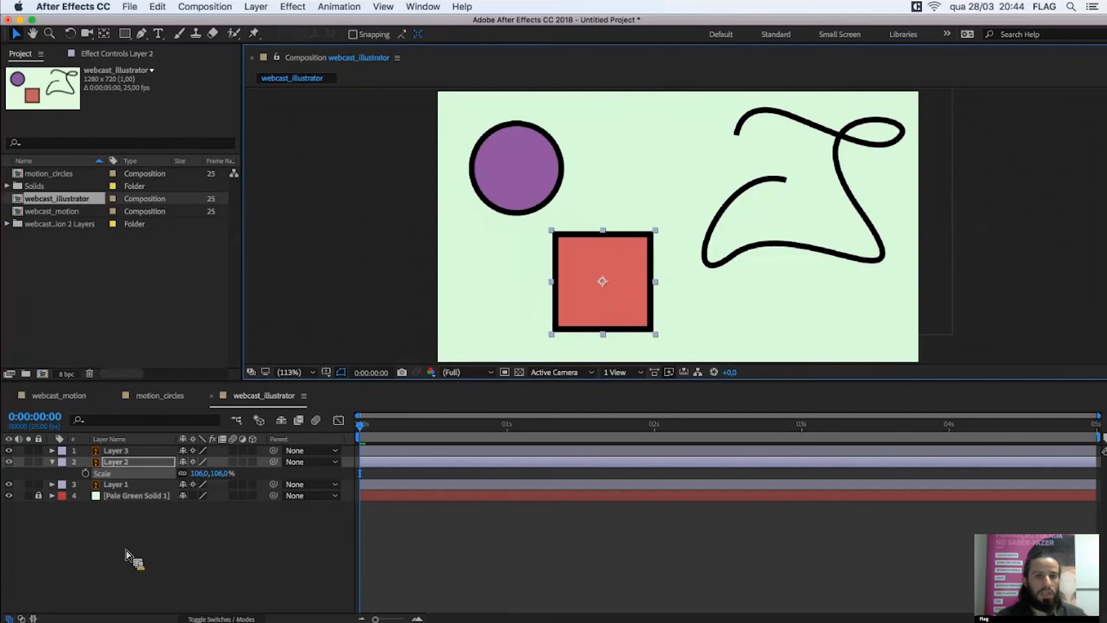
left_click(168, 528)
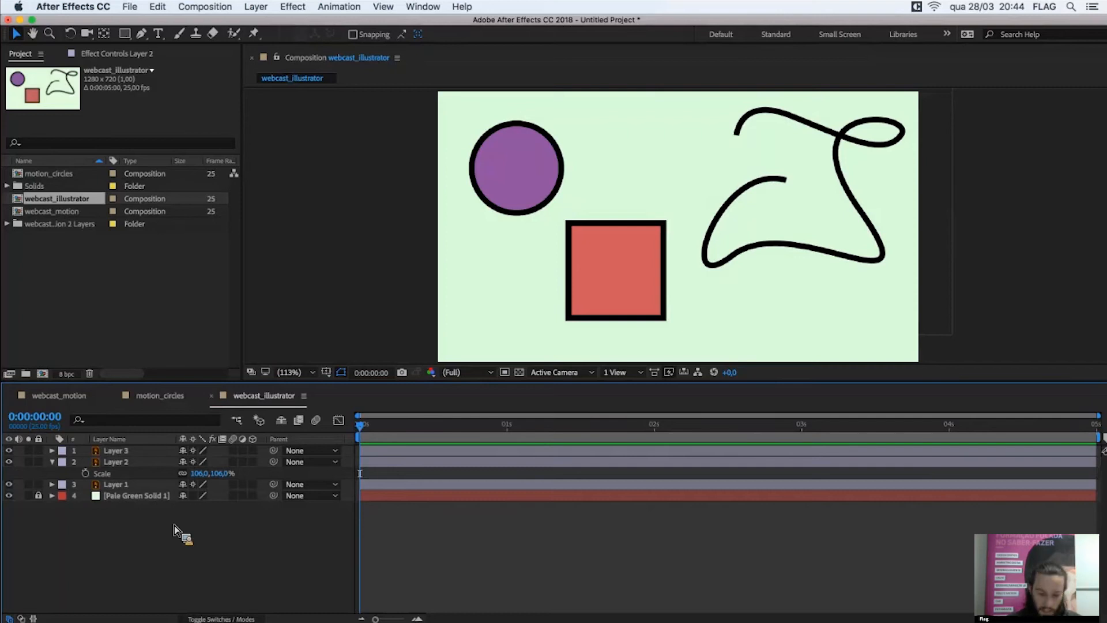
- Collapse Layer 2's properties and select each of the three Illustrator layers in turn, ending on Layer 3
left_click_drag(174, 525, 144, 458)
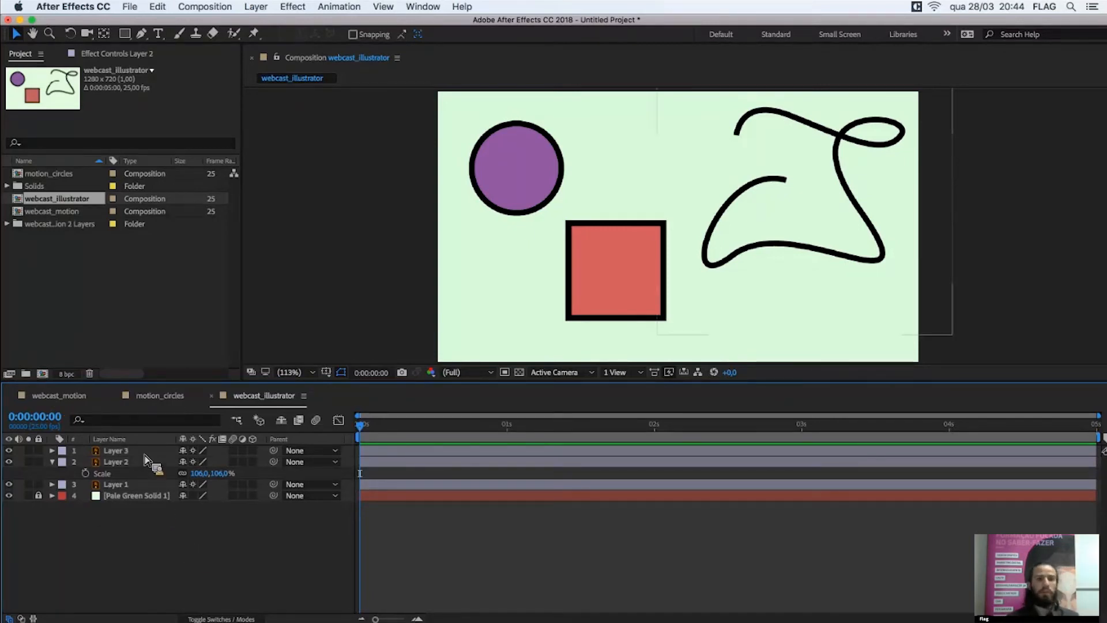
left_click(144, 455)
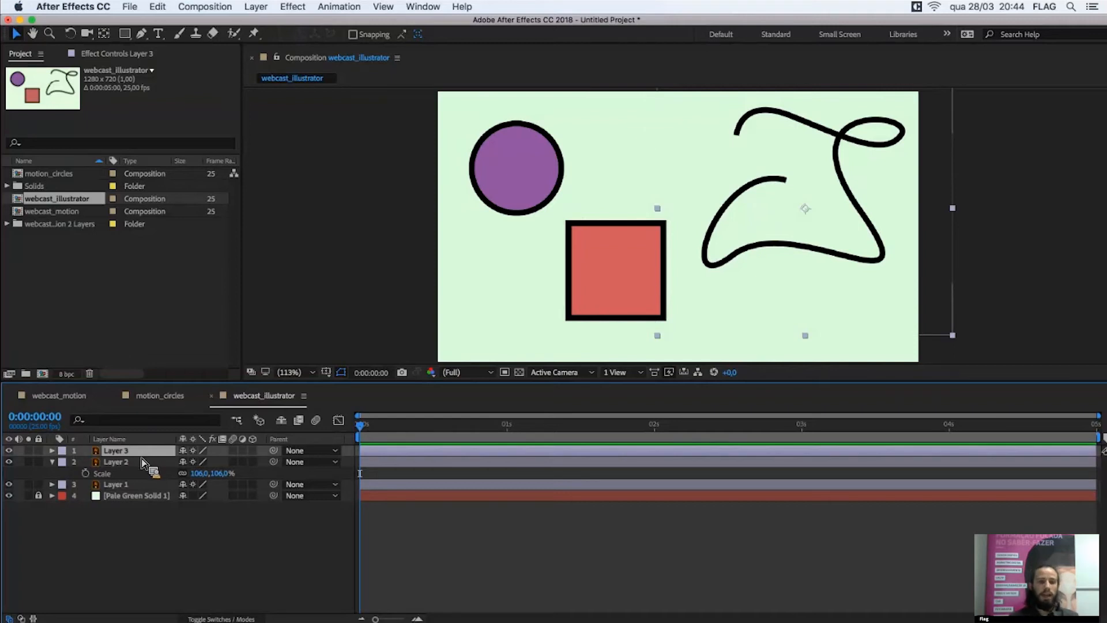
left_click(53, 461)
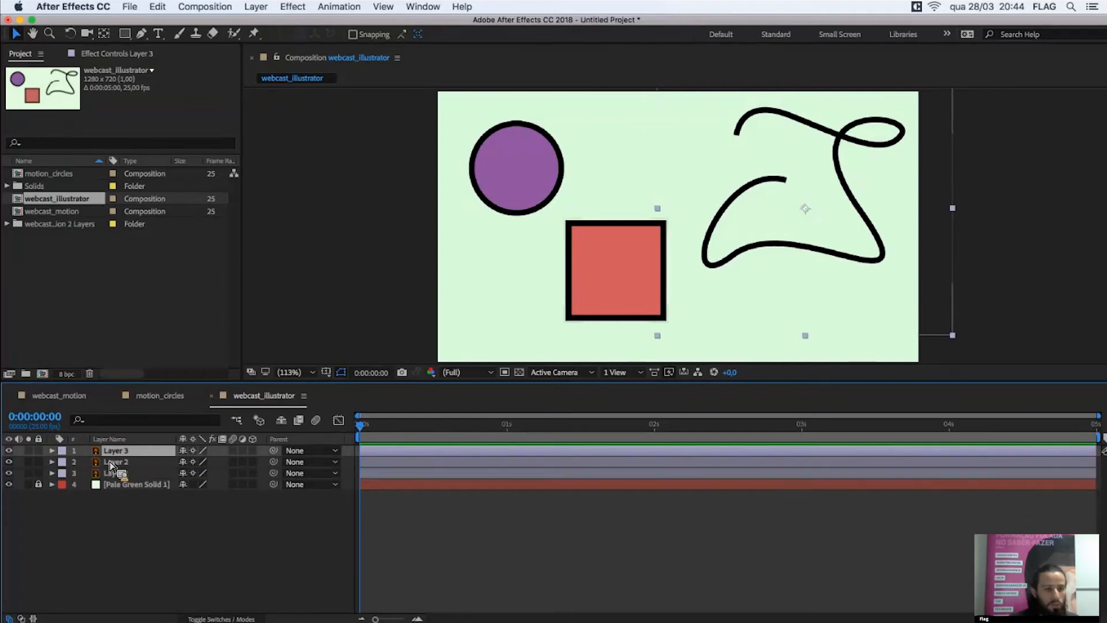
left_click(121, 463)
left_click(123, 473)
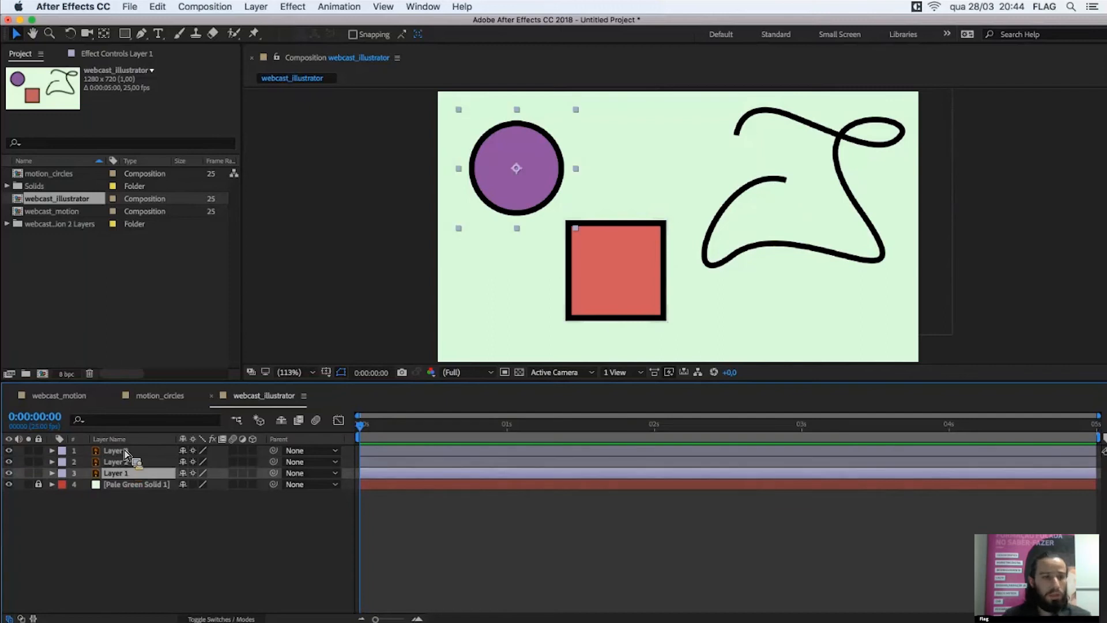
left_click(125, 461)
left_click(123, 451)
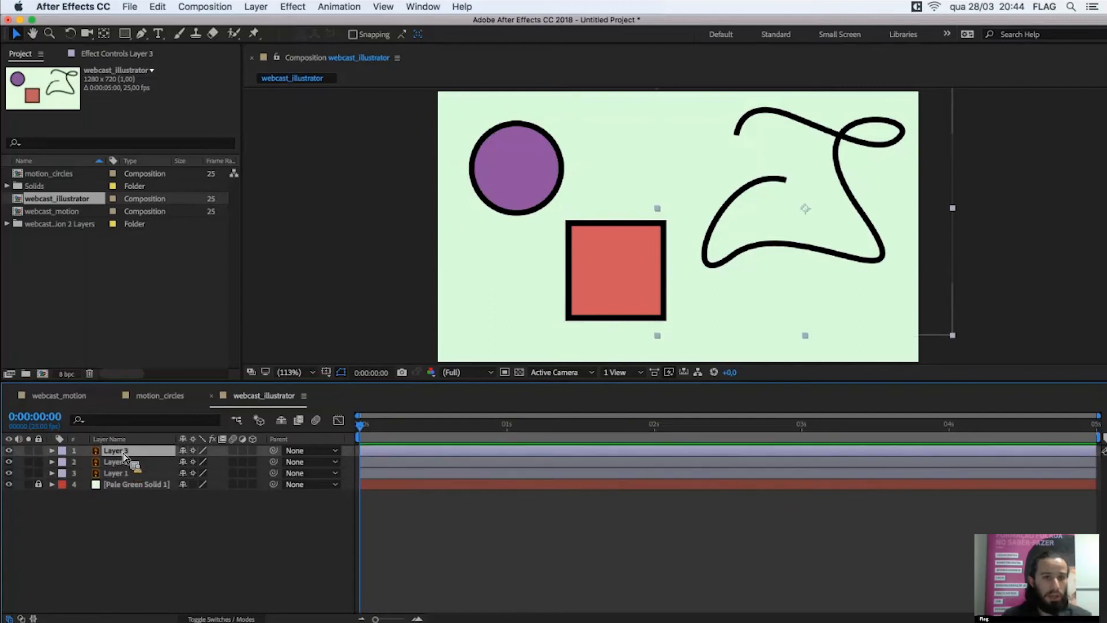
- Expand Layer 3's Transform group to examine its animatable properties, and collapse it again
left_click(52, 450)
left_click(64, 461)
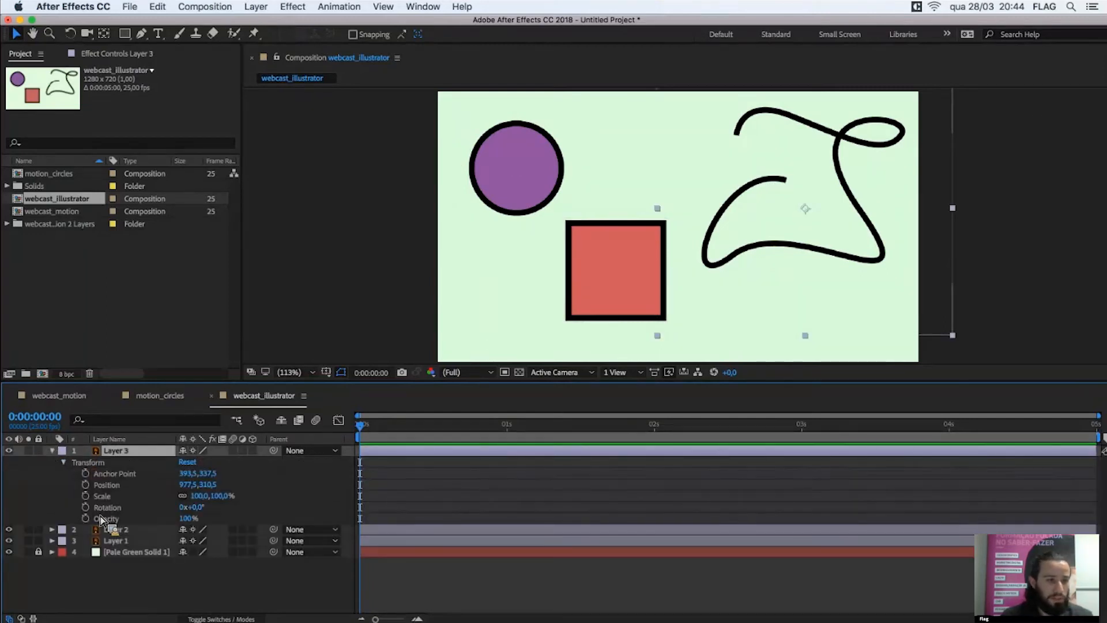
left_click(62, 462)
left_click(53, 450)
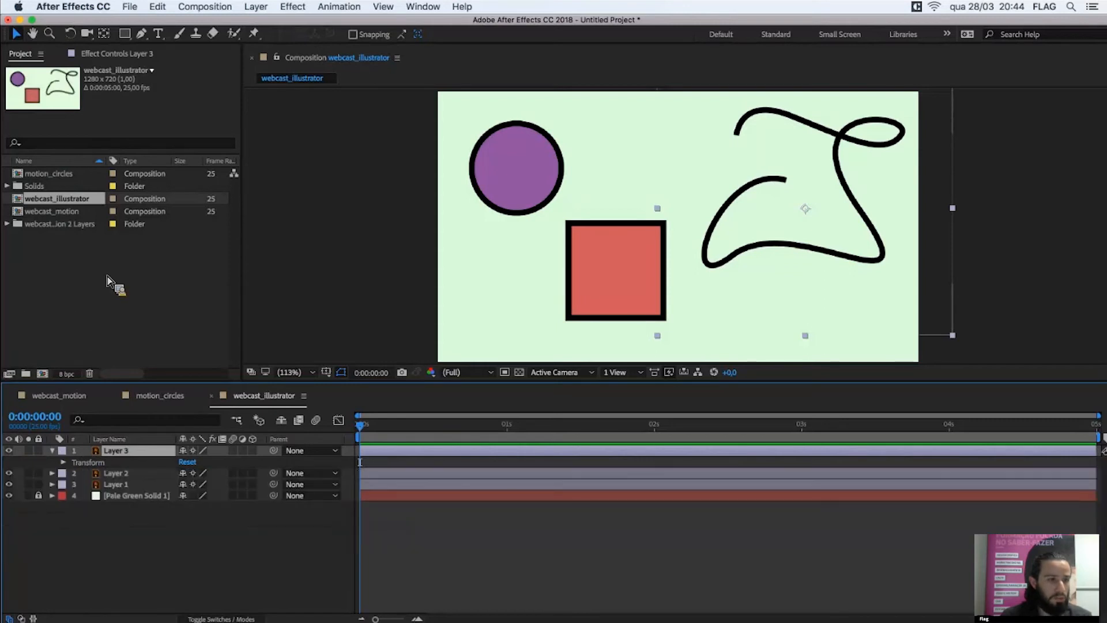
- View the effect categories available for Layer 3 and return to the project's item list
left_click(117, 54)
right_click(101, 126)
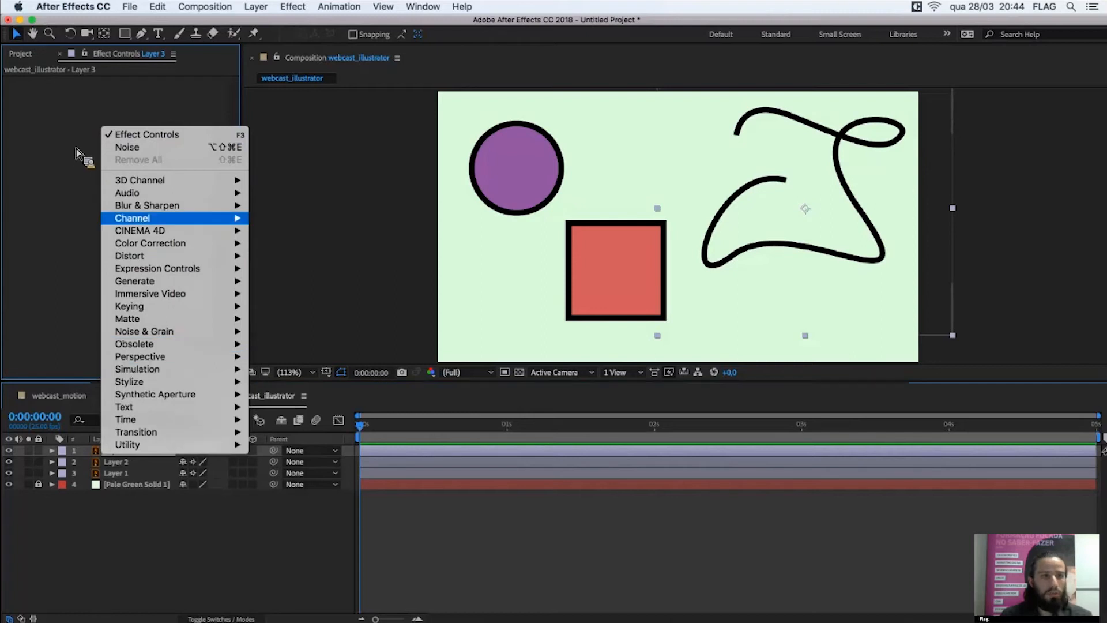
left_click(20, 53)
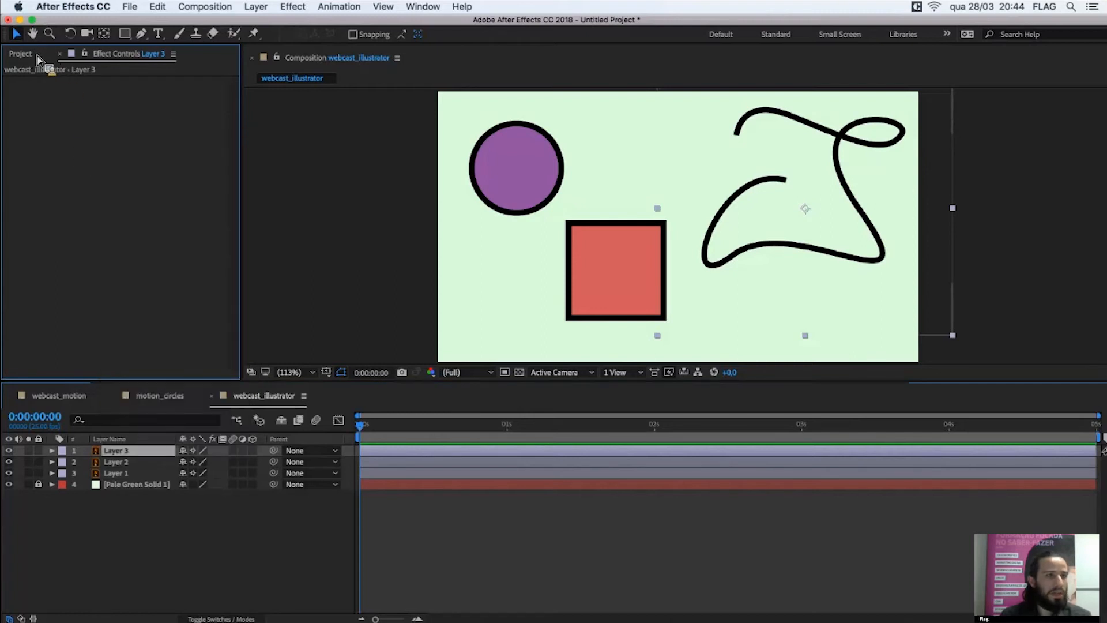
- Select all the unlocked layers together, clear the selection, and select only Layer 3
left_click(132, 453)
key("super+a")
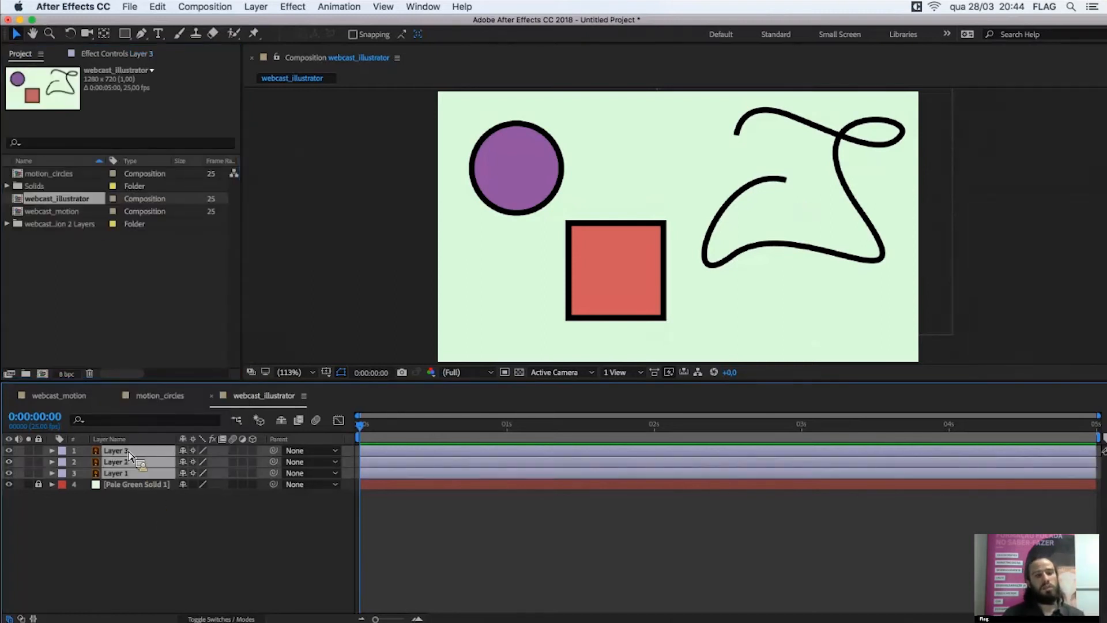
key("super+shift+a")
left_click(137, 455)
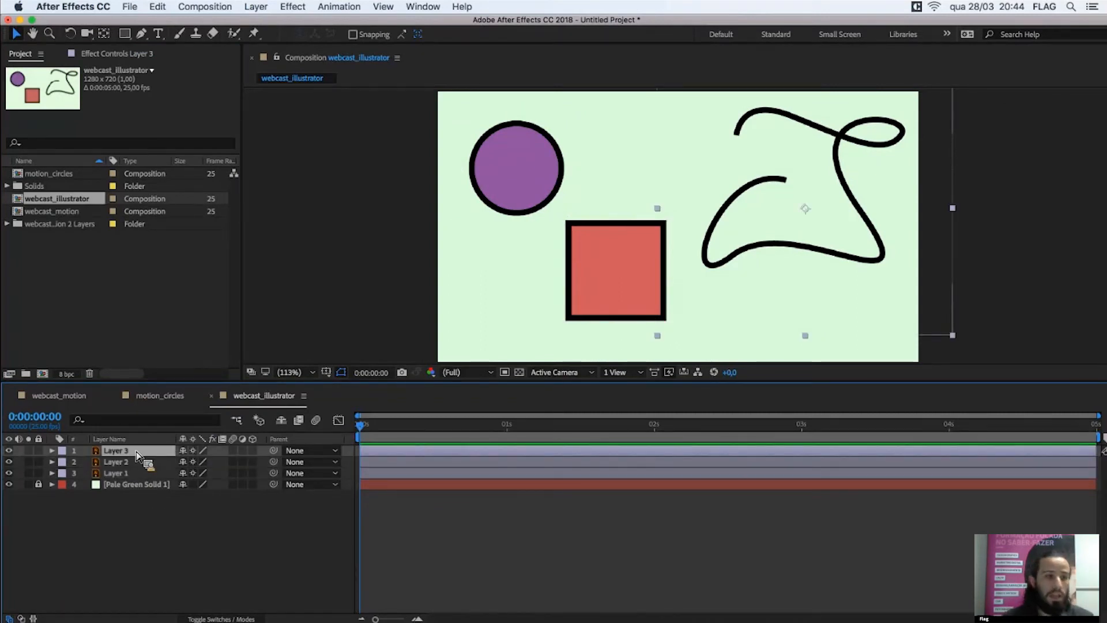
- Move the purple circle on Layer 1 slightly up and to the left
left_click(499, 179)
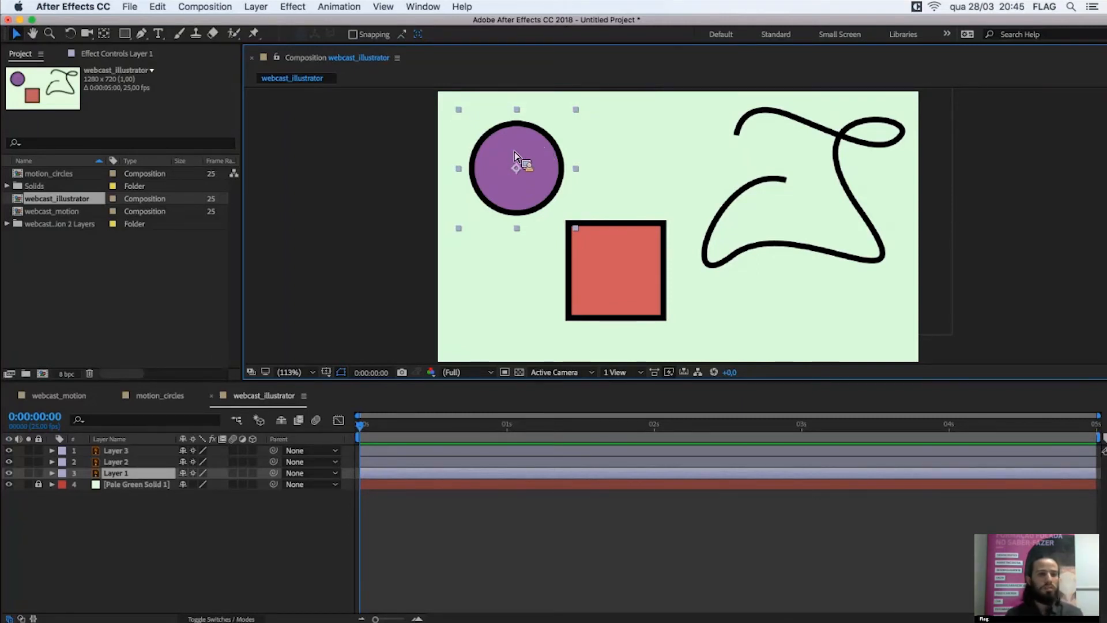
left_click_drag(500, 171, 493, 166)
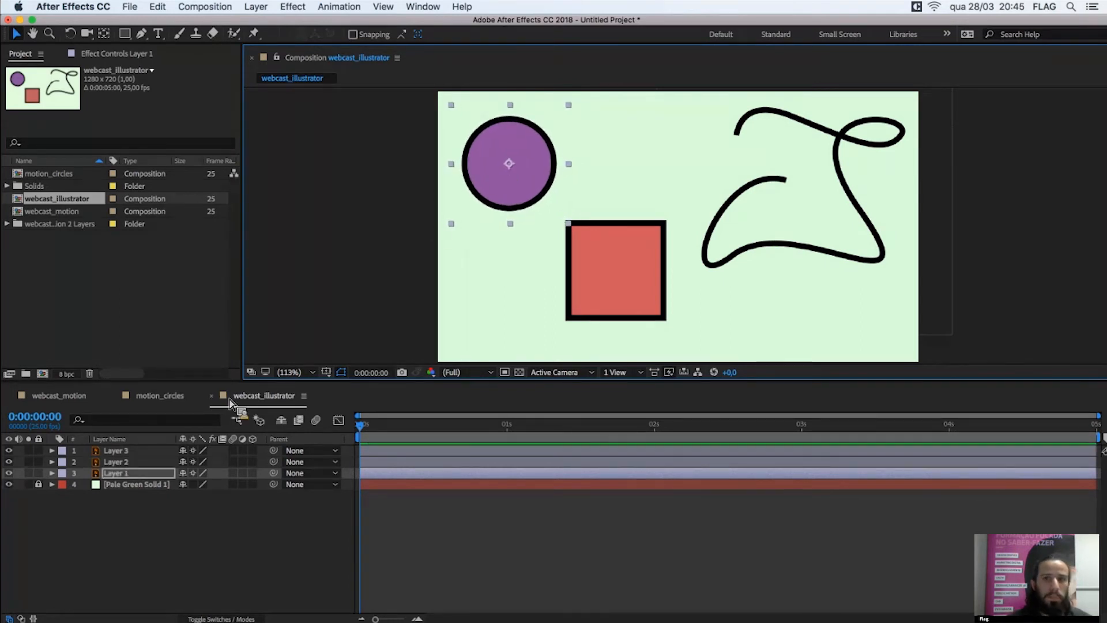
- Create shapes from the Layer 1 vector artwork holding the purple circle
key("backslash")
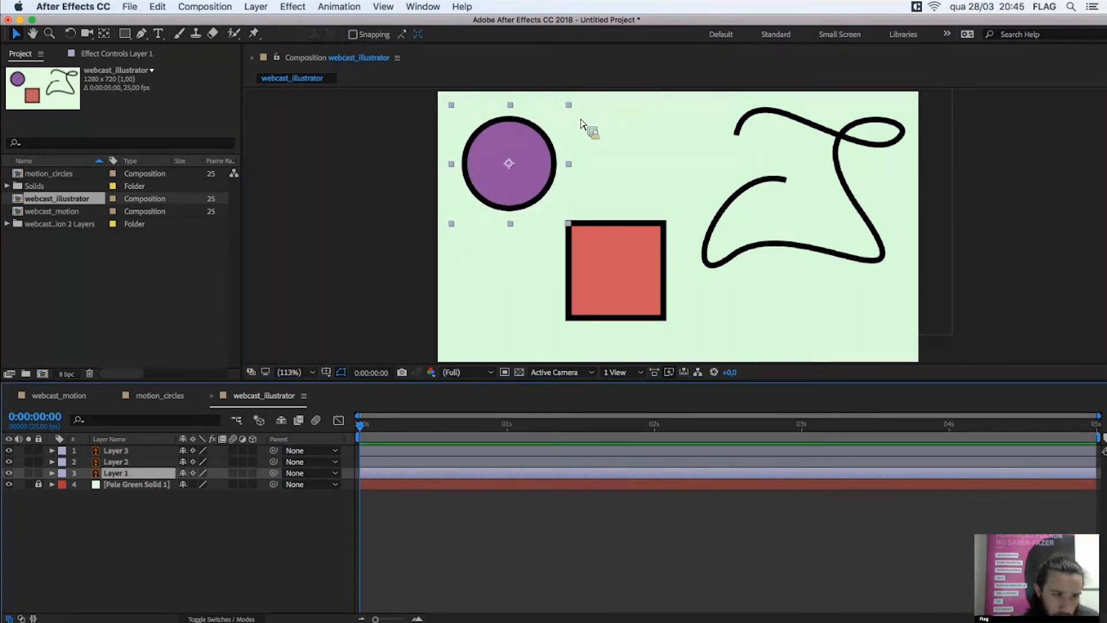
left_click_drag(123, 474, 128, 480)
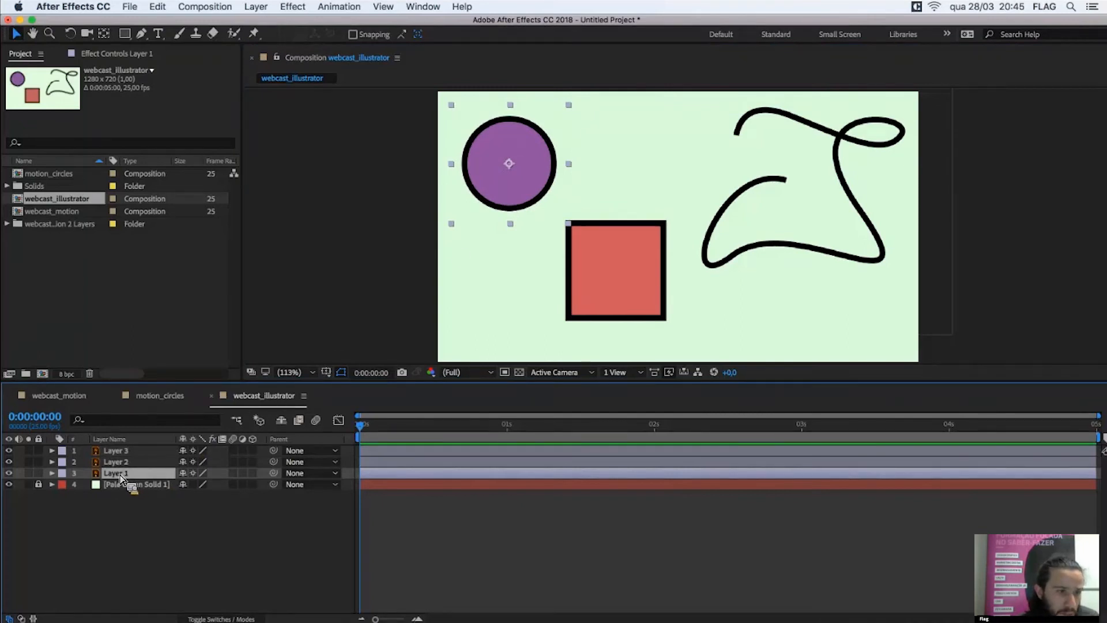
right_click(120, 477)
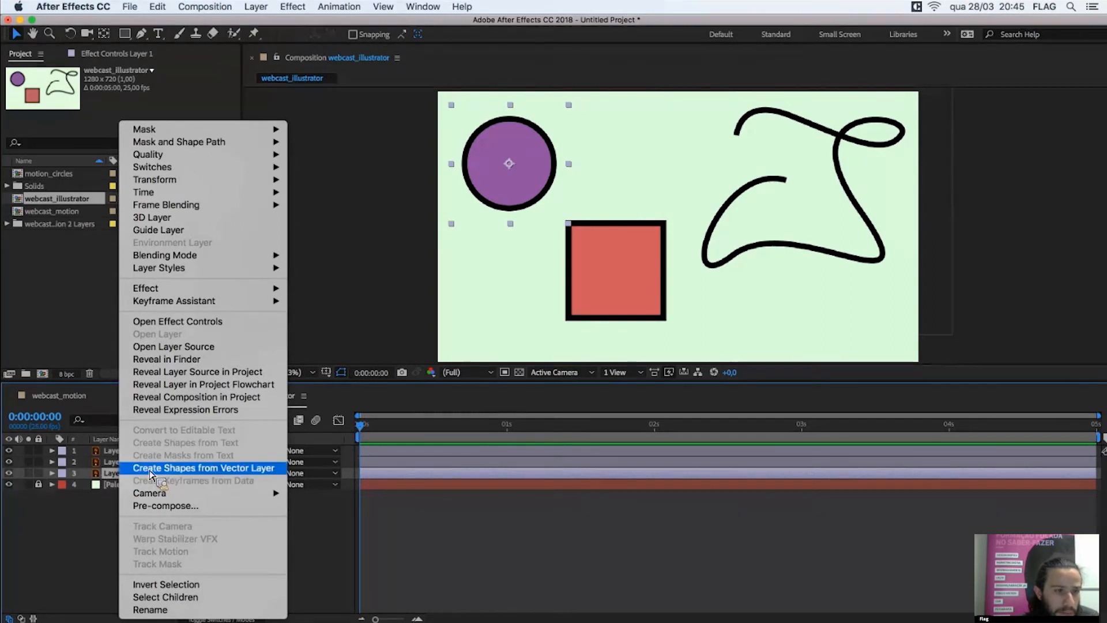
left_click(257, 467)
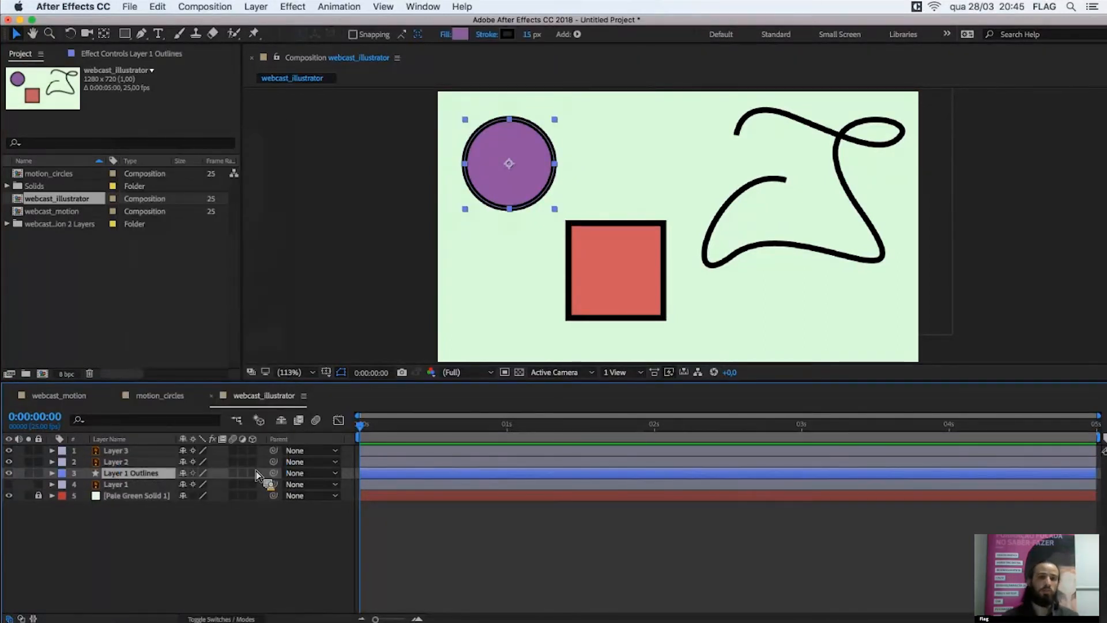
- Select the circle's new outlines layer and move it to the first place in the layer stack
left_click_drag(257, 474, 135, 498)
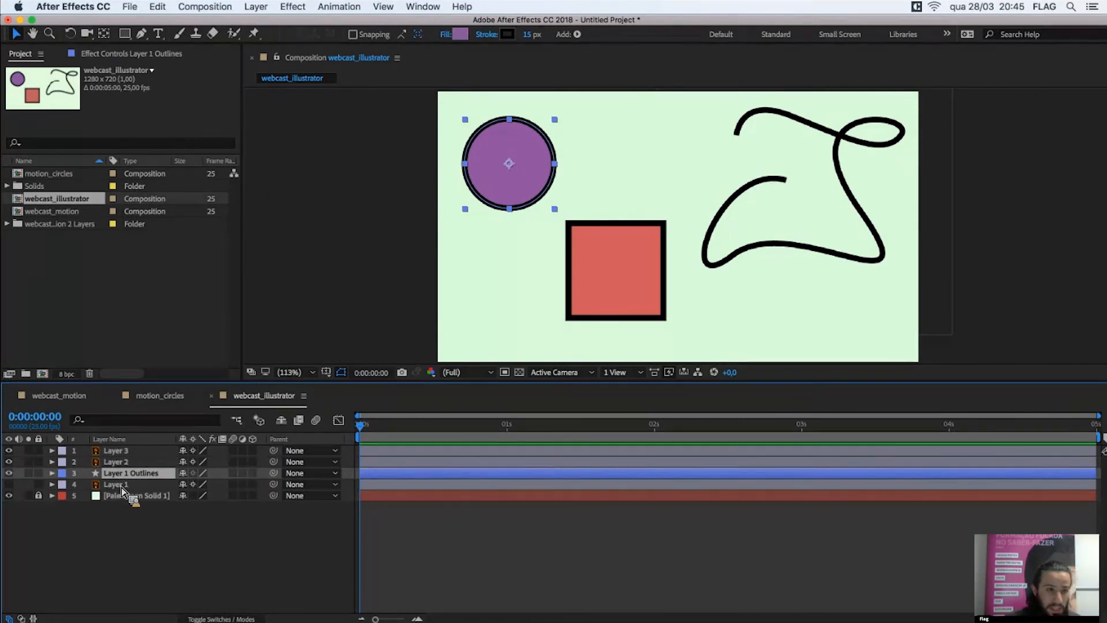
left_click(597, 241)
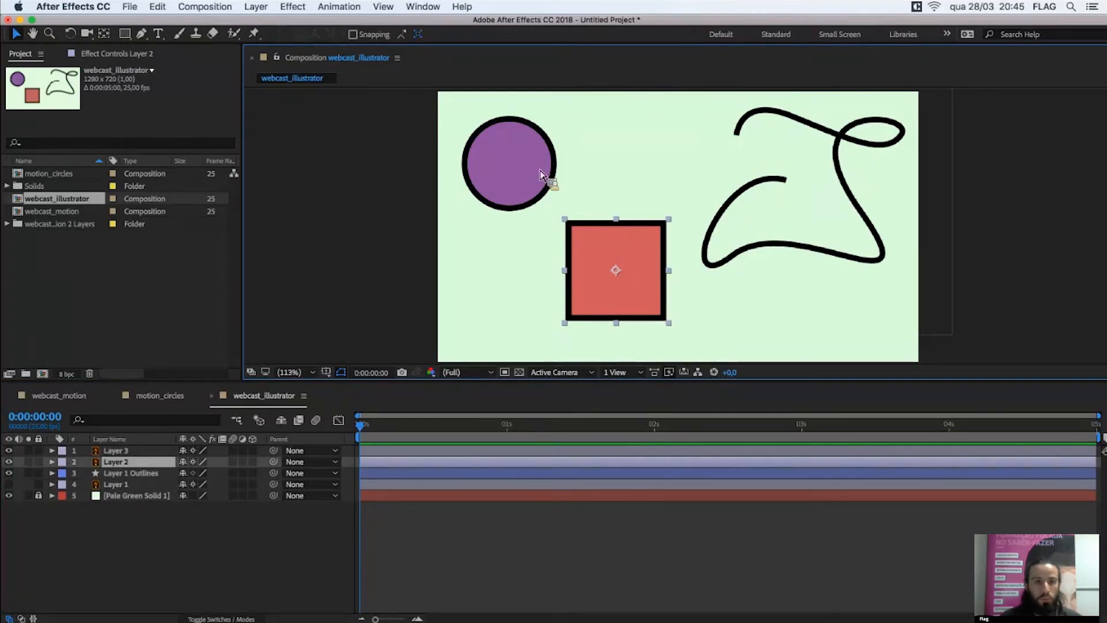
left_click(475, 155)
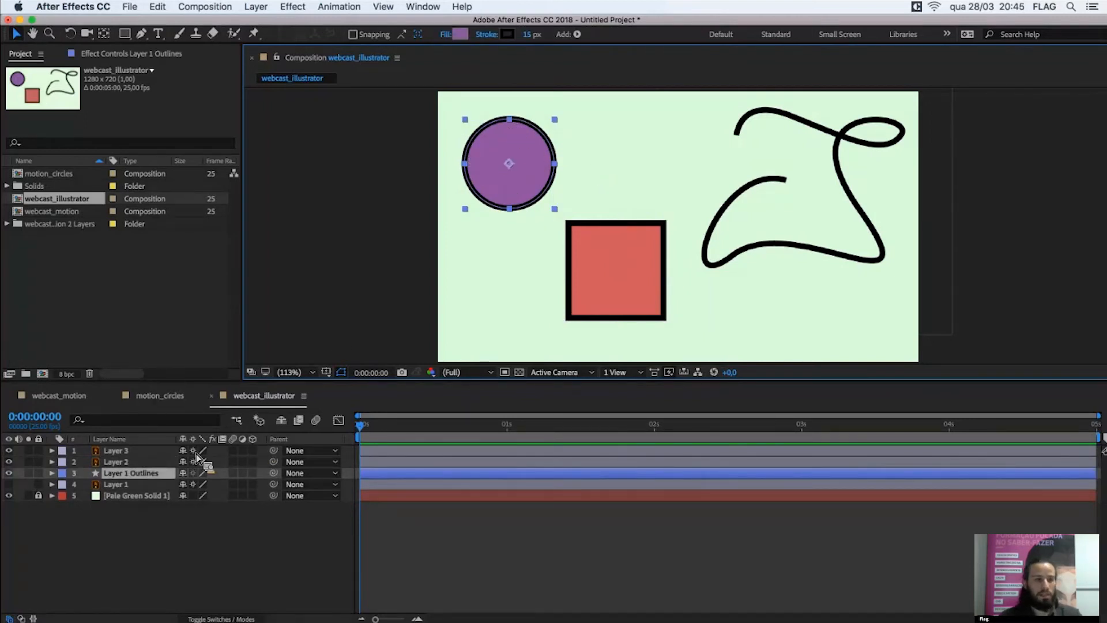
left_click_drag(87, 480, 119, 450)
- Expand Layer 1 Outlines down to Stroke 1 in Group 1 and set the circle's Stroke Width to 47
left_click(51, 450)
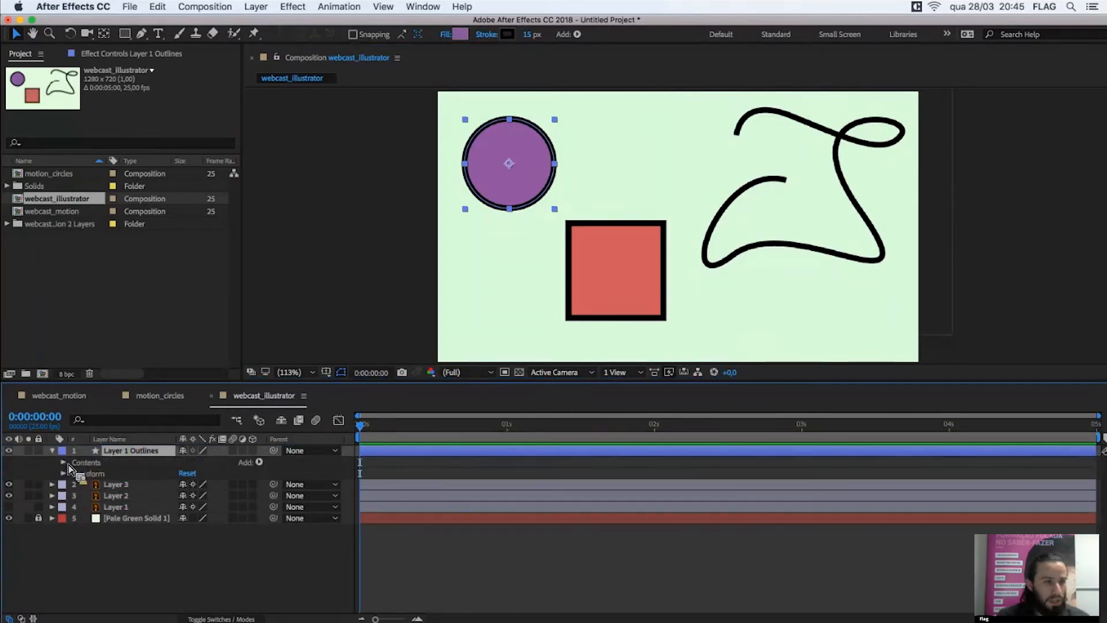
left_click(87, 463)
left_click(86, 473)
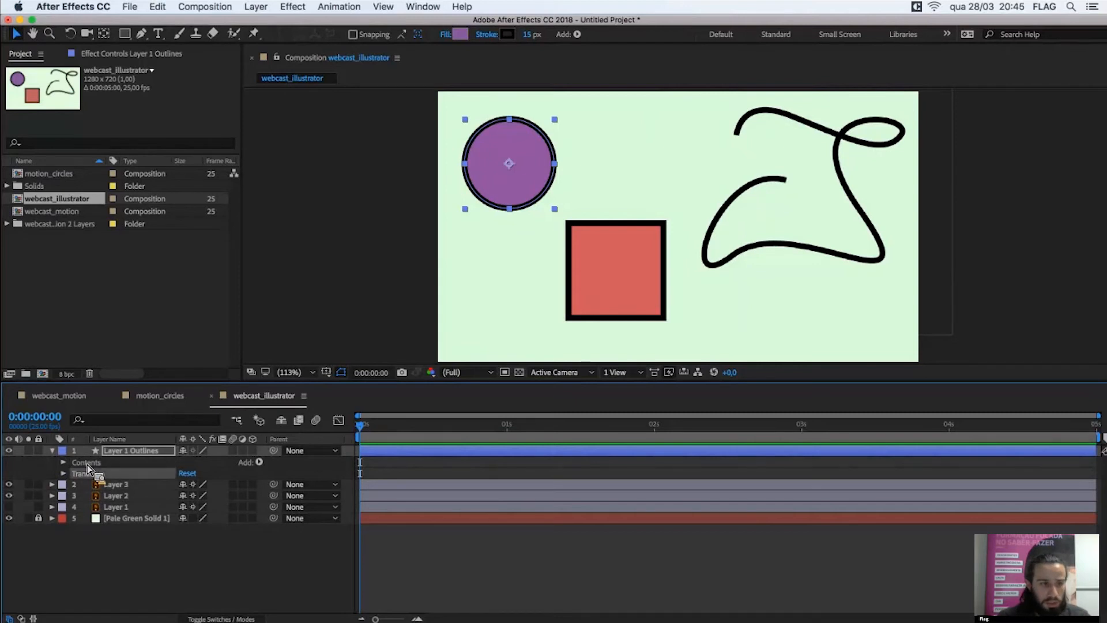
left_click(63, 462)
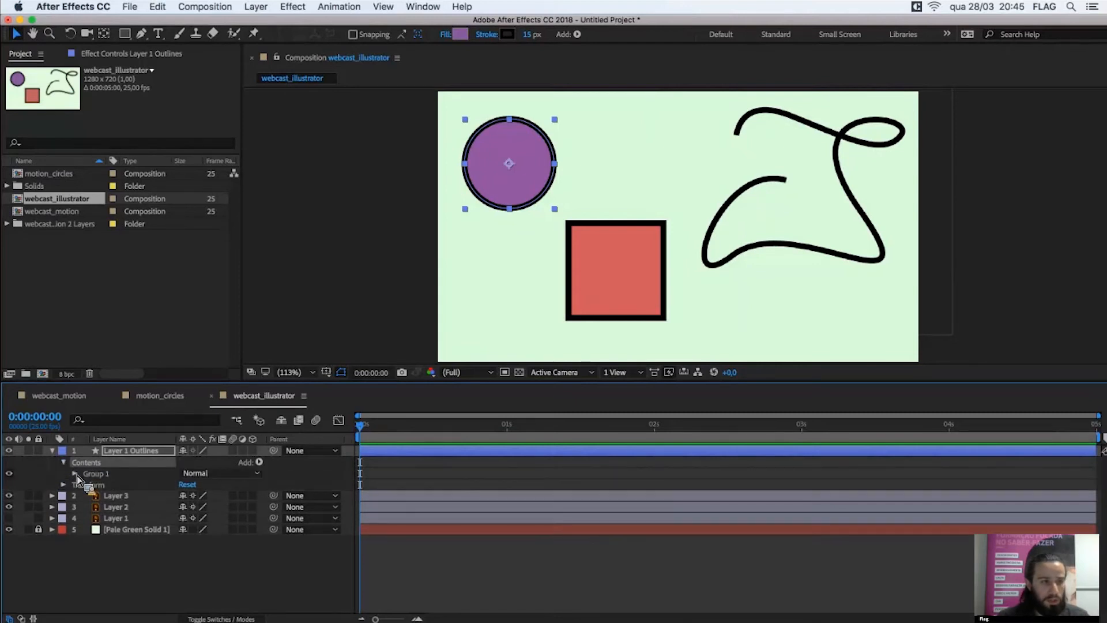
left_click(75, 473)
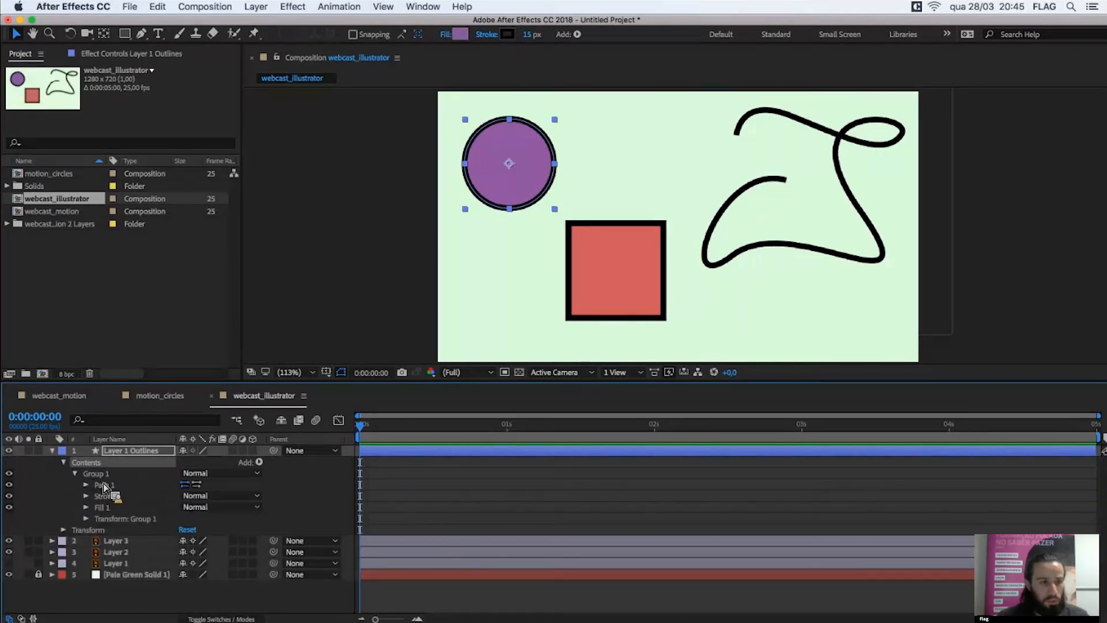
left_click(106, 496)
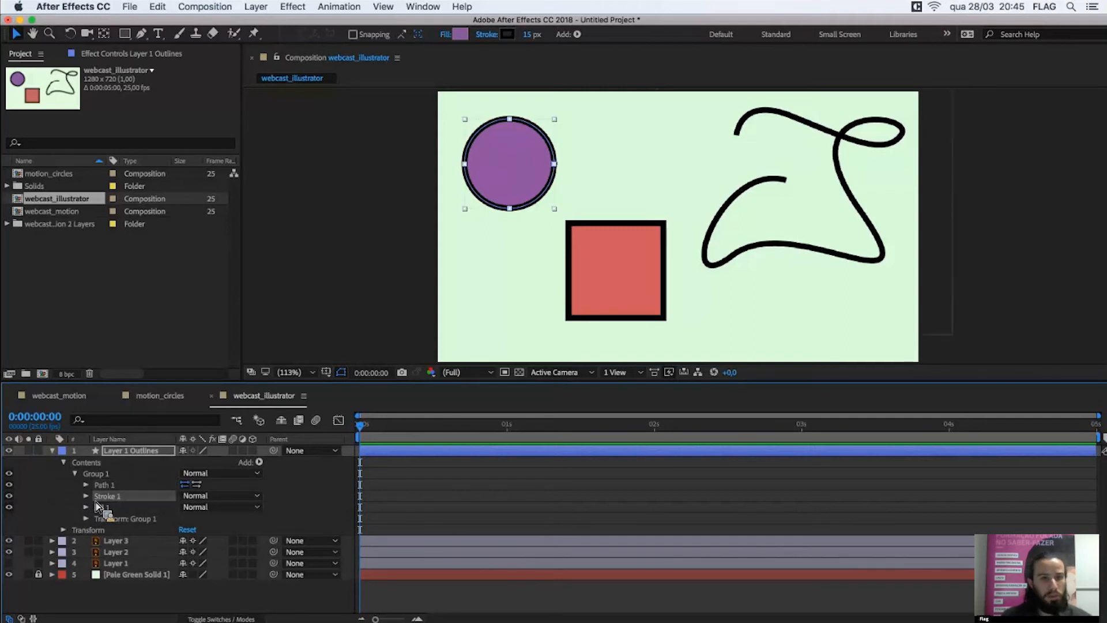
left_click(86, 496)
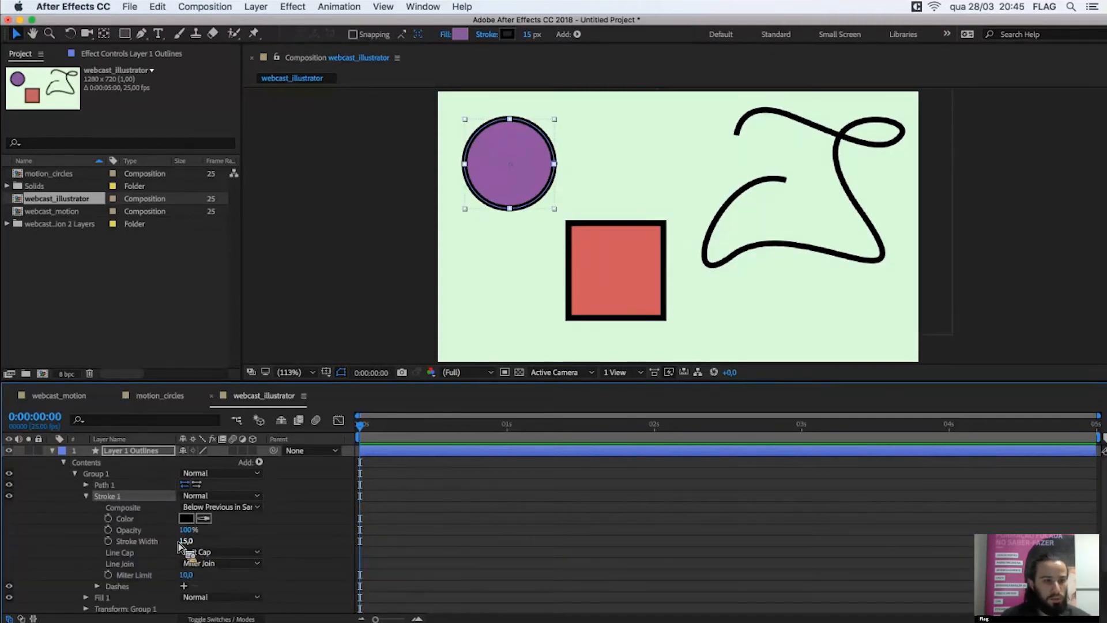
mouse_move(186, 546)
left_mouse_down()
mouse_move(215, 547)
mouse_move(192, 544)
mouse_move(297, 497)
mouse_move(650, 264)
left_mouse_up()
left_click(594, 252)
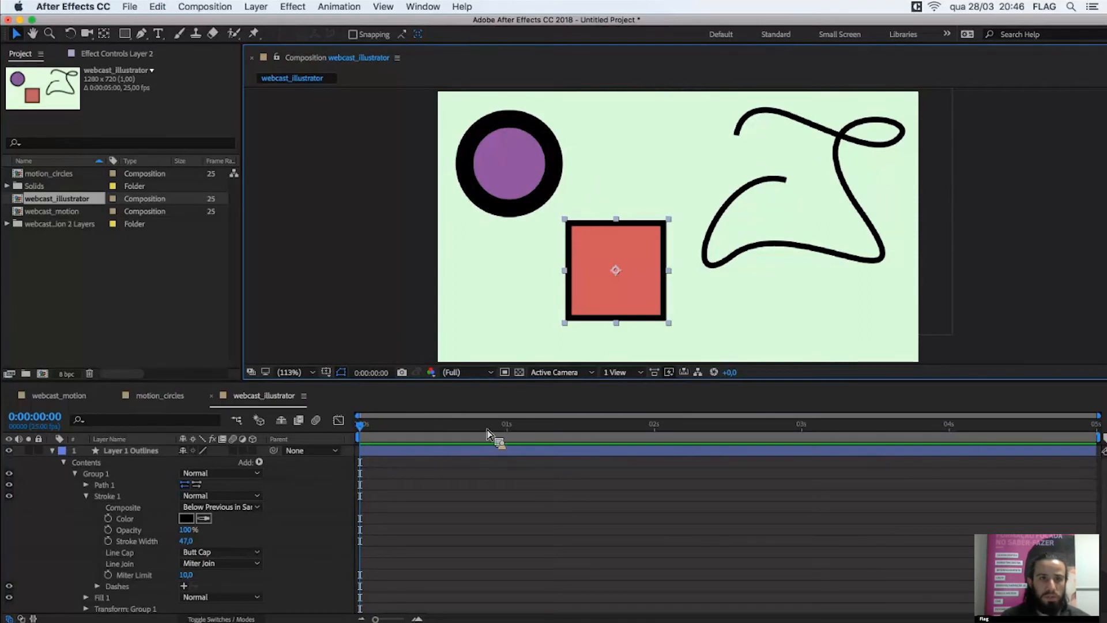
- Collapse Layer 1 Outlines' properties and select the red square on Layer 2
left_click(430, 453)
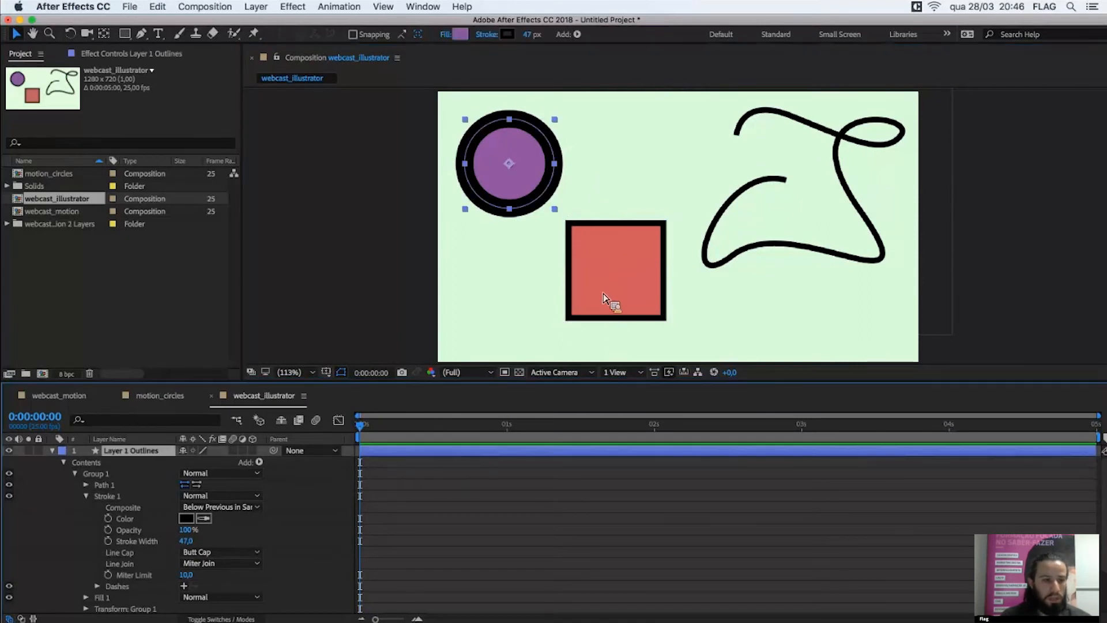
key("u")
left_click(104, 474)
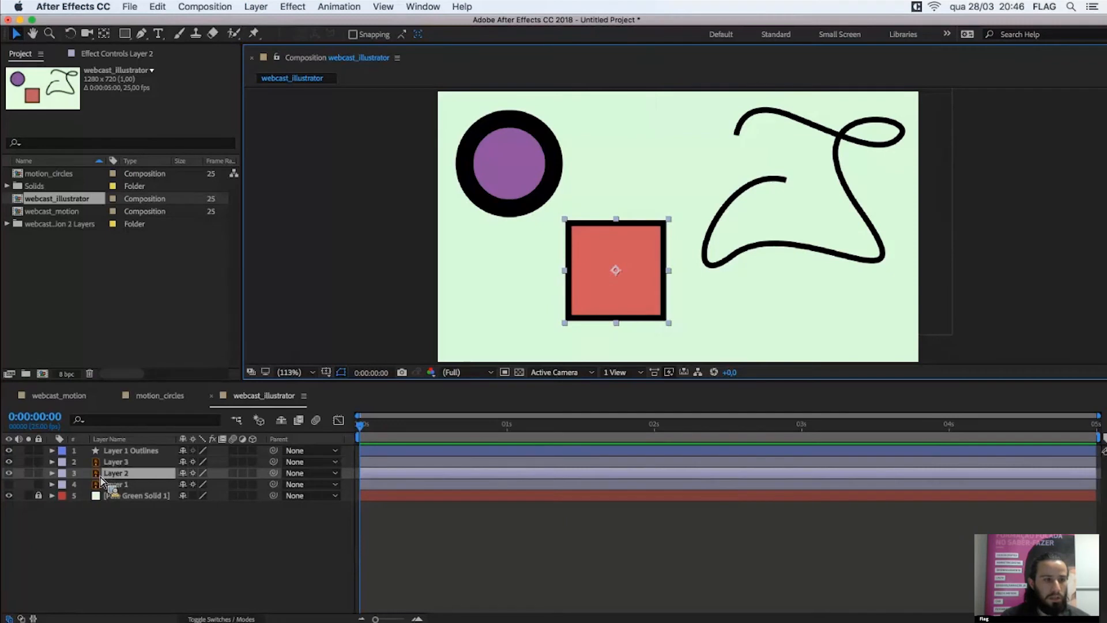
- Select Path 1 inside Group 1 of Layer 1 Outlines and change the circle's stroke color to a muted teal green
left_click(57, 453)
left_click(55, 451)
left_click(75, 474)
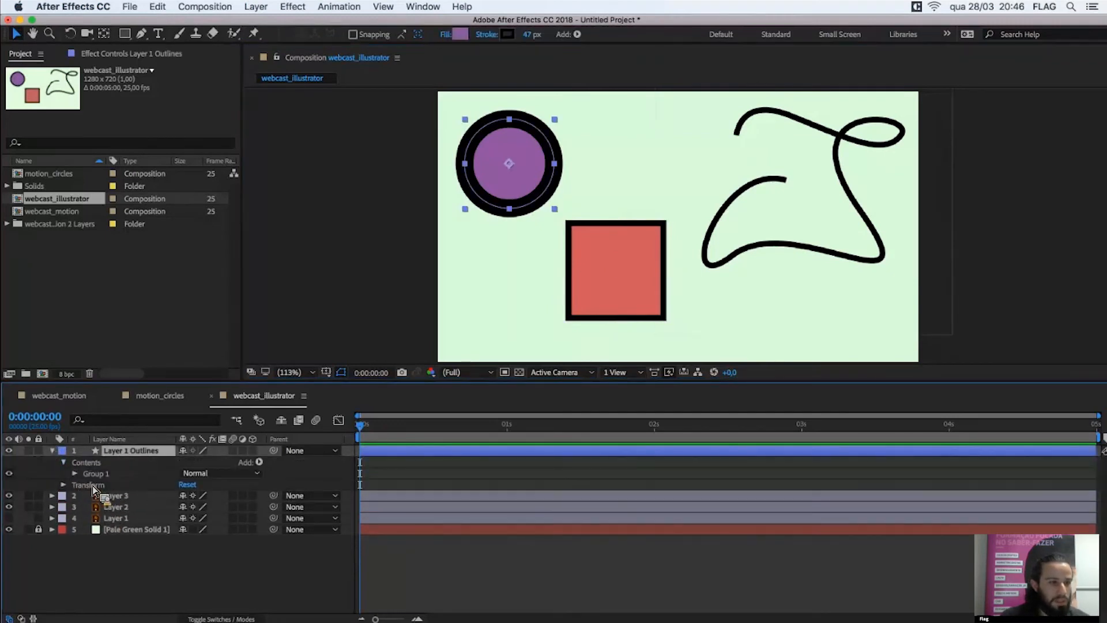
left_click(103, 486)
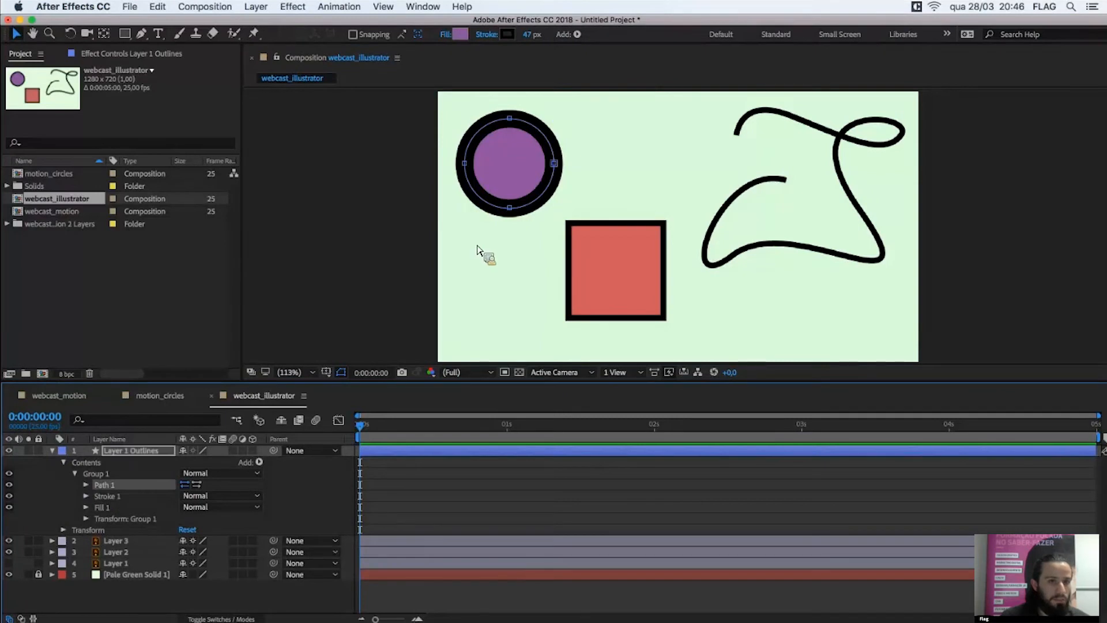
left_click(507, 34)
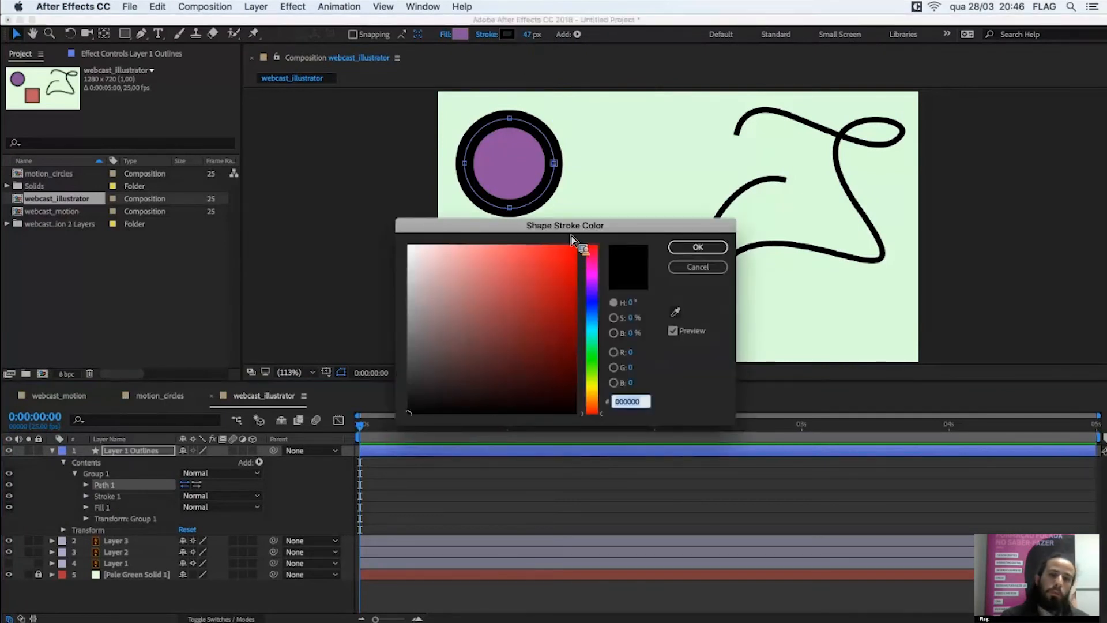
left_click(540, 292)
left_click(487, 273)
left_click(462, 300)
left_click_drag(596, 295, 594, 340)
key("Return")
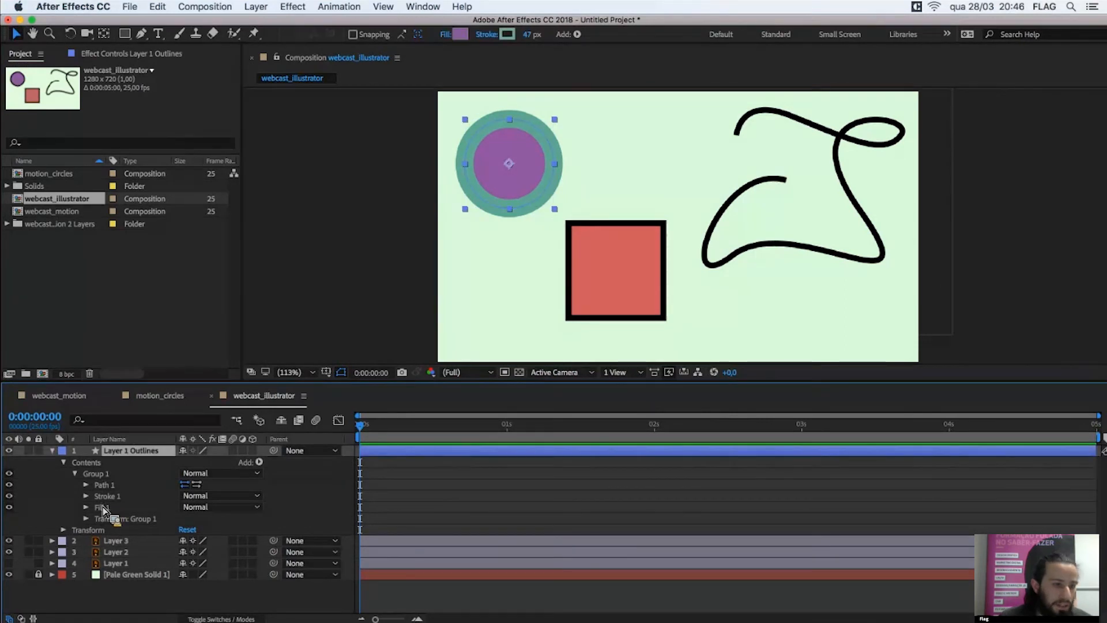
- Collapse the expanded properties of Layer 1 Outlines and clear the layer selection
mouse_move(102, 507)
left_mouse_down()
mouse_move(90, 488)
mouse_move(121, 503)
mouse_move(605, 126)
mouse_move(493, 136)
mouse_move(511, 118)
mouse_move(515, 178)
mouse_move(506, 171)
mouse_move(517, 117)
mouse_move(509, 175)
mouse_move(509, 142)
mouse_move(440, 153)
mouse_move(524, 145)
mouse_move(517, 127)
mouse_move(518, 173)
mouse_move(464, 450)
mouse_move(153, 455)
mouse_move(168, 459)
left_mouse_up()
left_click(151, 450)
key("u")
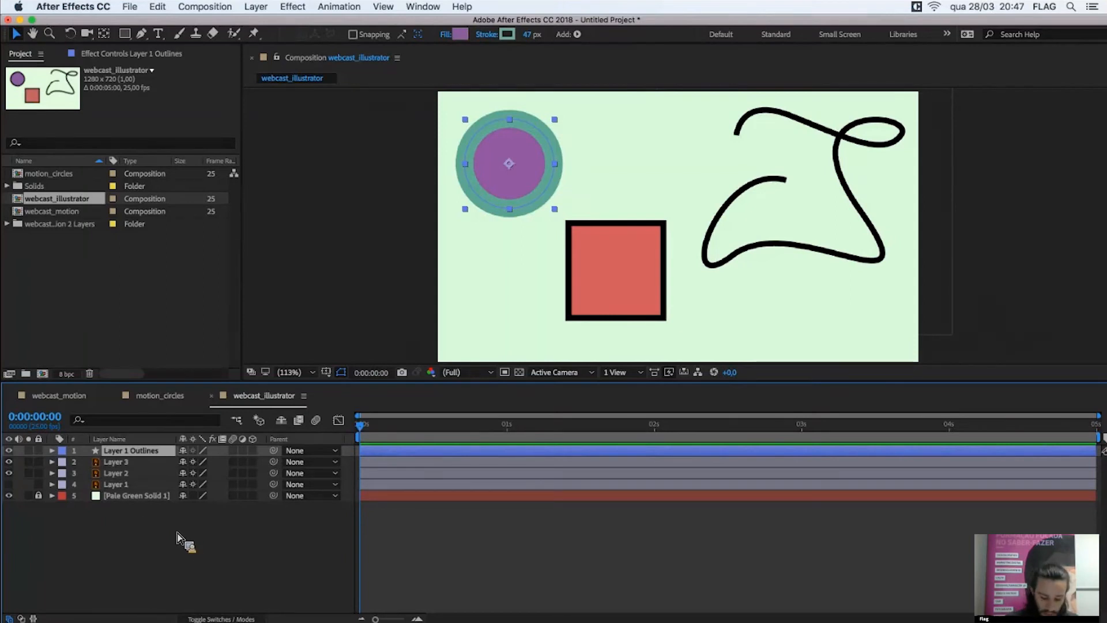
mouse_move(137, 534)
left_mouse_down()
mouse_move(191, 450)
mouse_move(150, 527)
left_mouse_up()
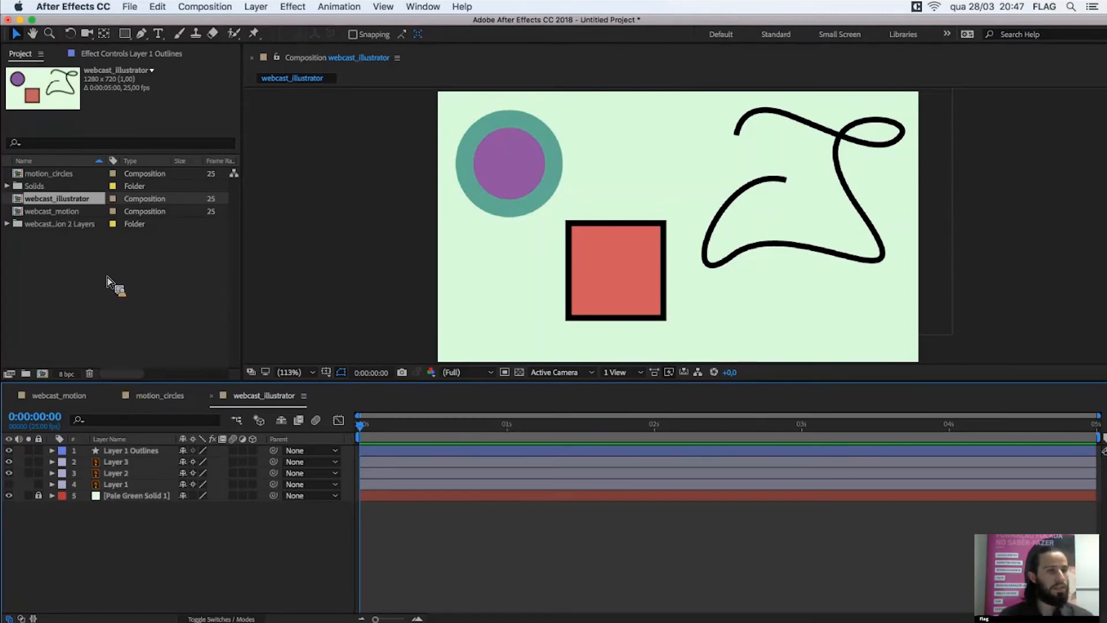
- Create a new folder among the project items, keeping its default name
left_click(143, 276)
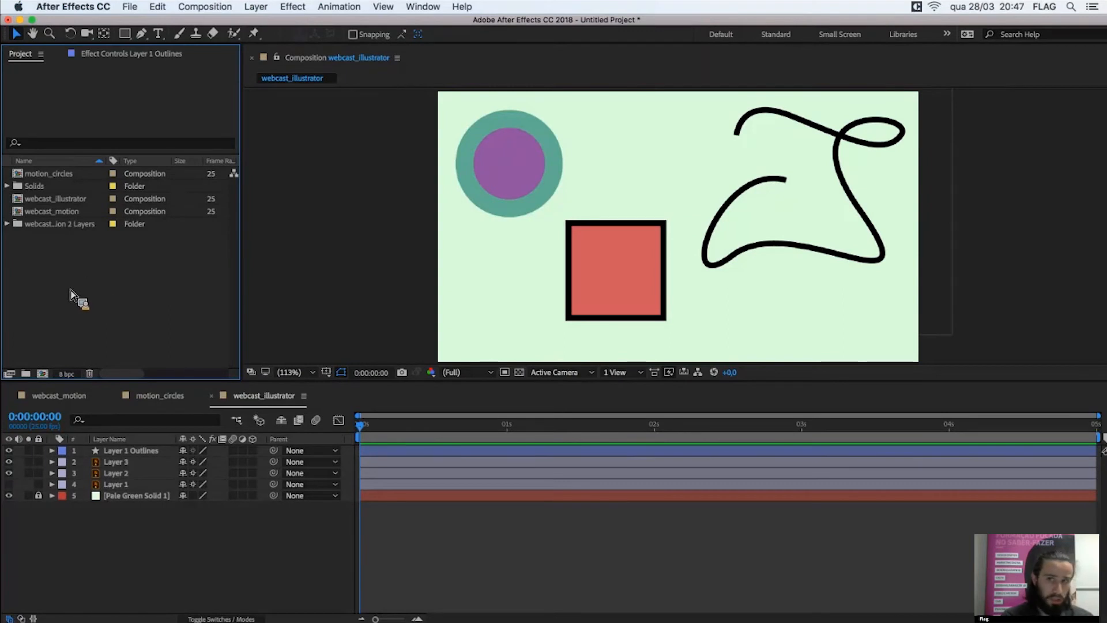
left_click(26, 373)
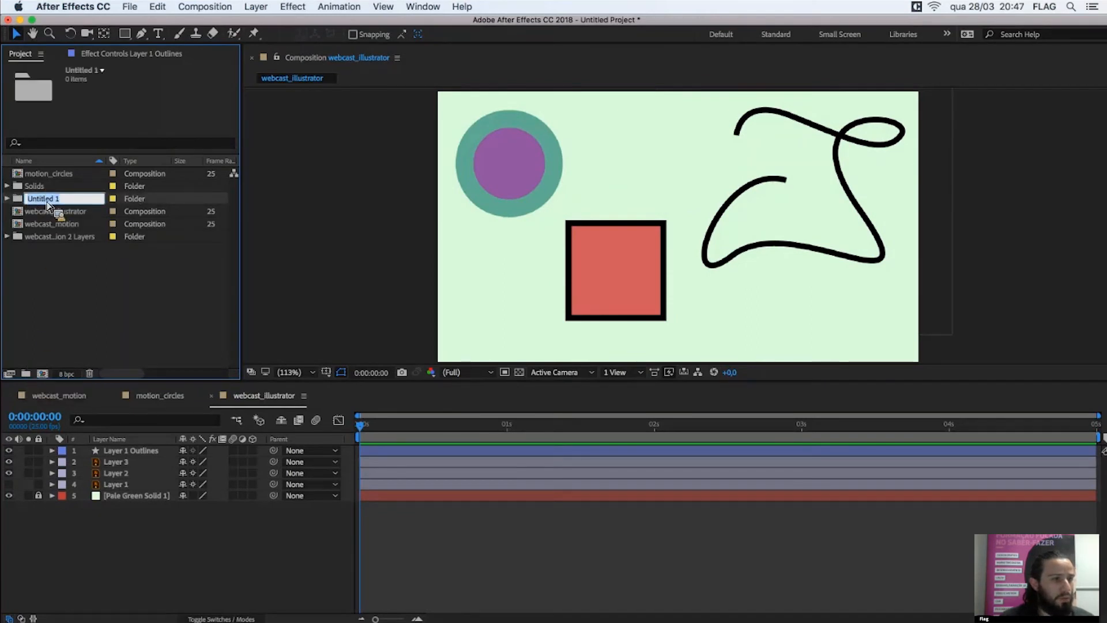
key("Return")
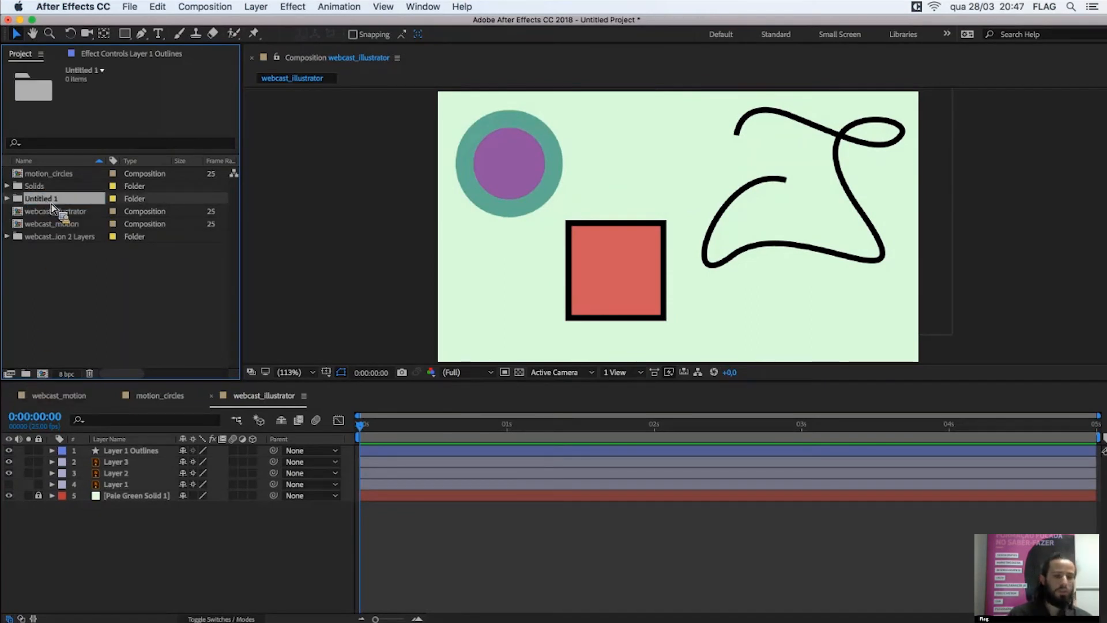
key("Return")
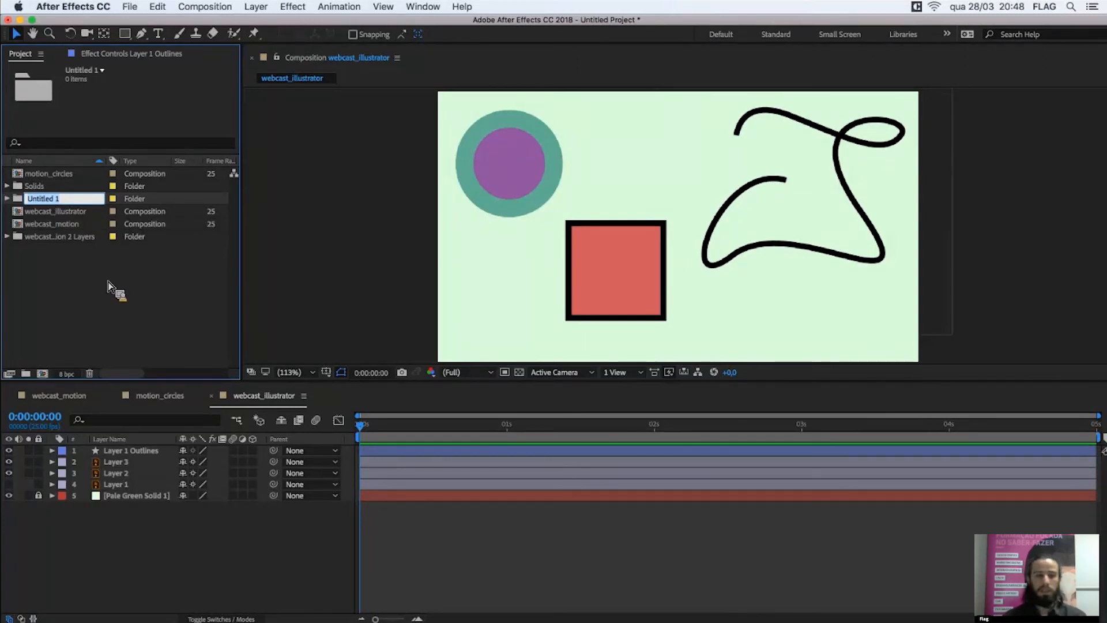
- Switch to the webcast_motion composition, widen the project's Name column and expand the webcast_motion 2 Layers folder
left_click(68, 397)
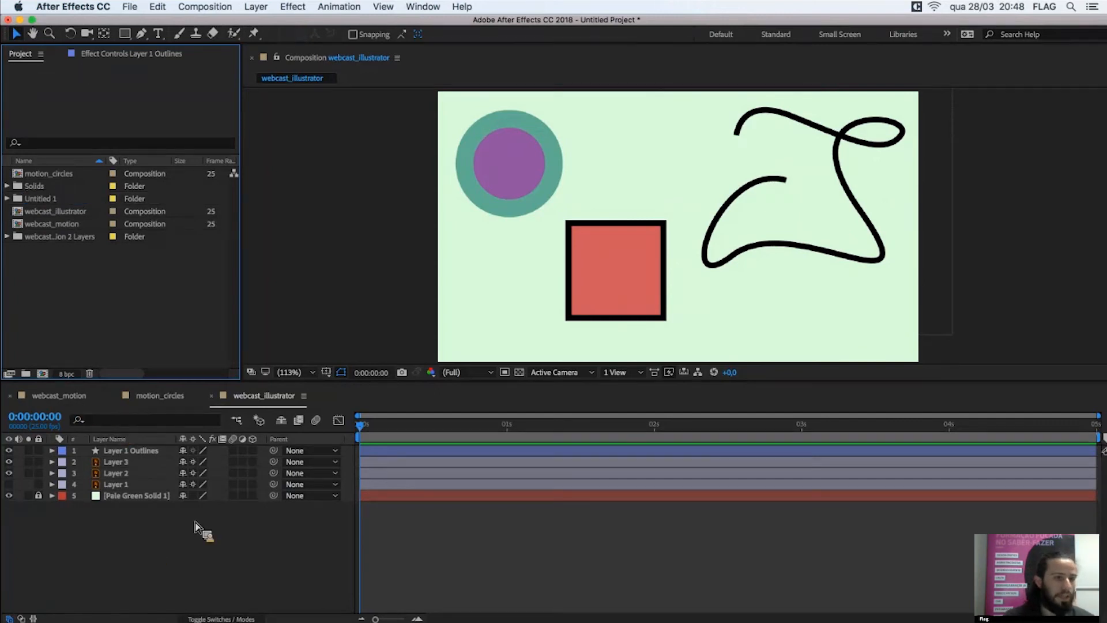
mouse_move(191, 520)
left_mouse_down()
mouse_move(205, 528)
mouse_move(171, 527)
left_mouse_up()
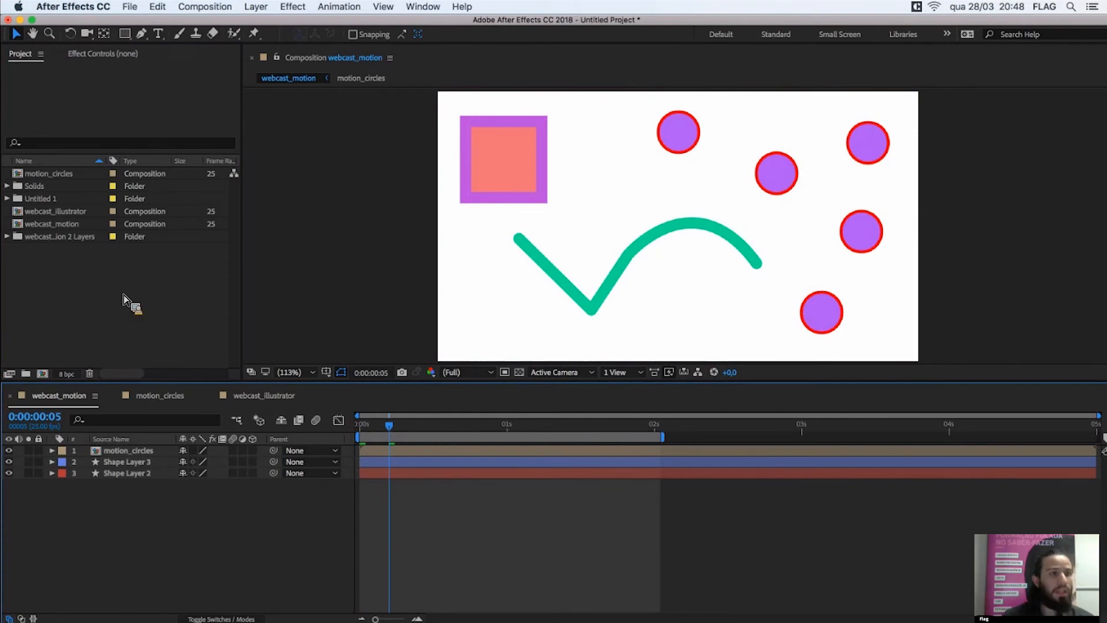
left_click(56, 238)
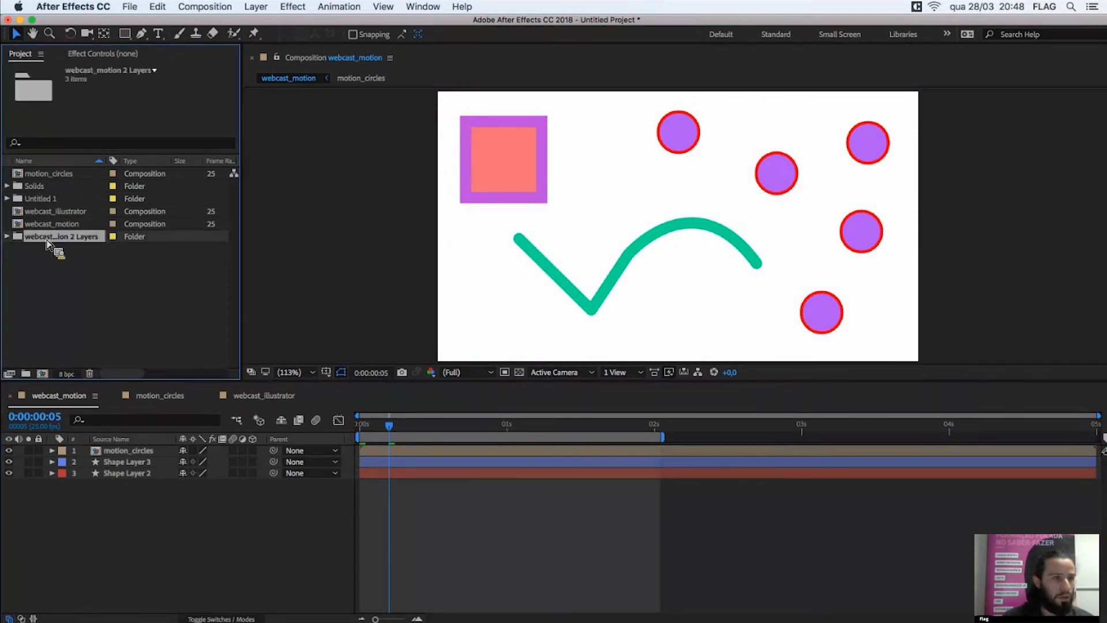
left_click_drag(56, 239, 137, 163)
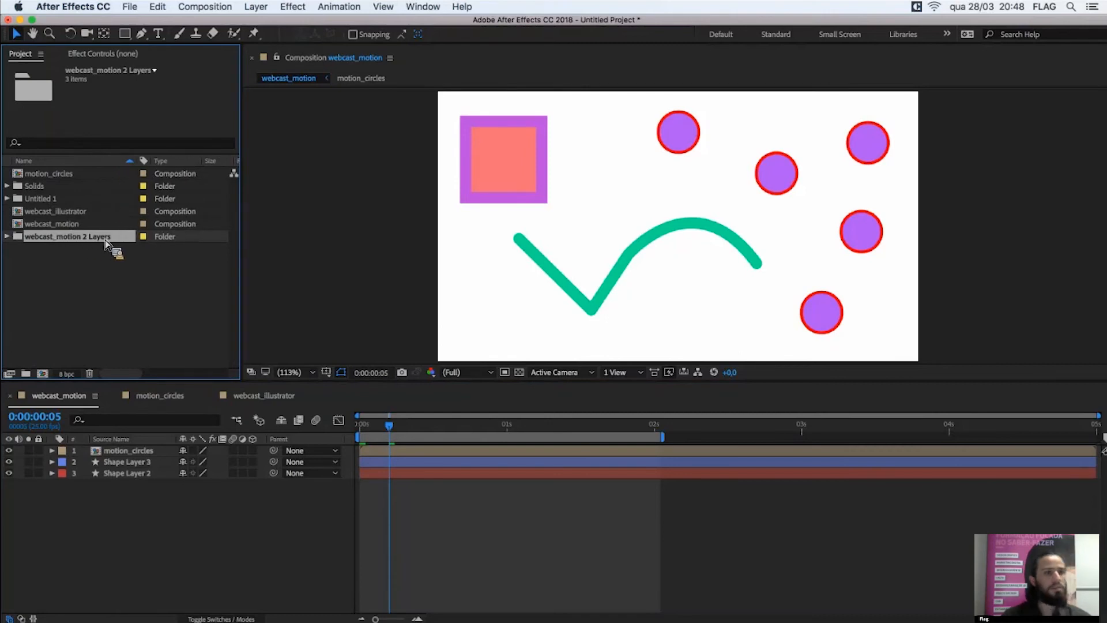
left_click_drag(87, 242, 7, 241)
left_click(7, 237)
- Add Layer 1/webcast_motion.ai as the uppermost layer of webcast_motion and position its circle overlapping the pink square's edge
left_click(53, 252)
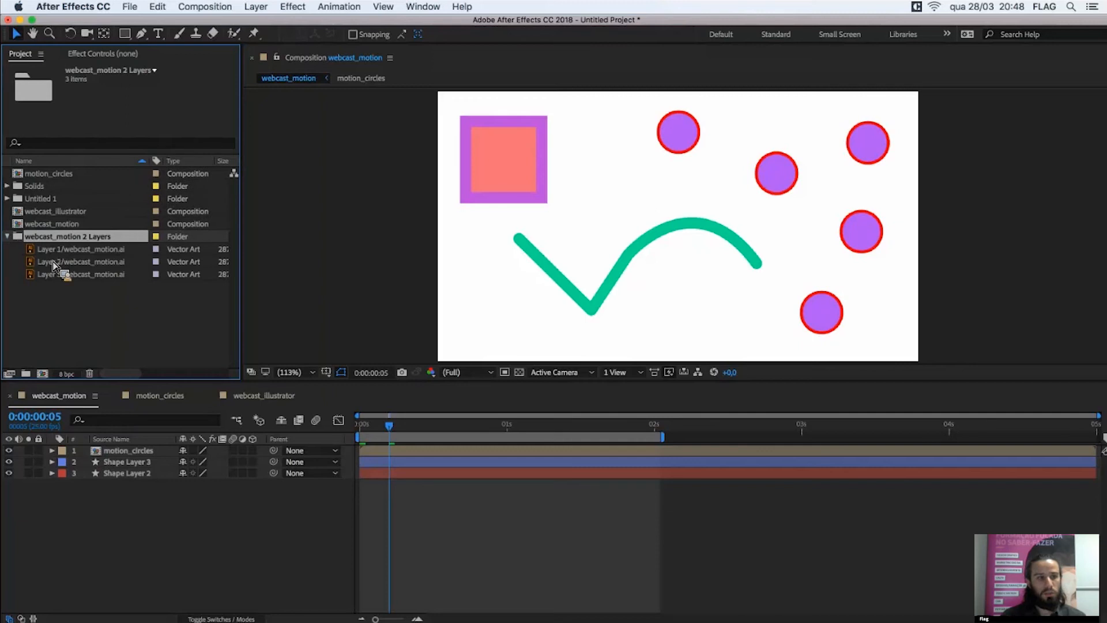
left_click(56, 262)
left_click(58, 274)
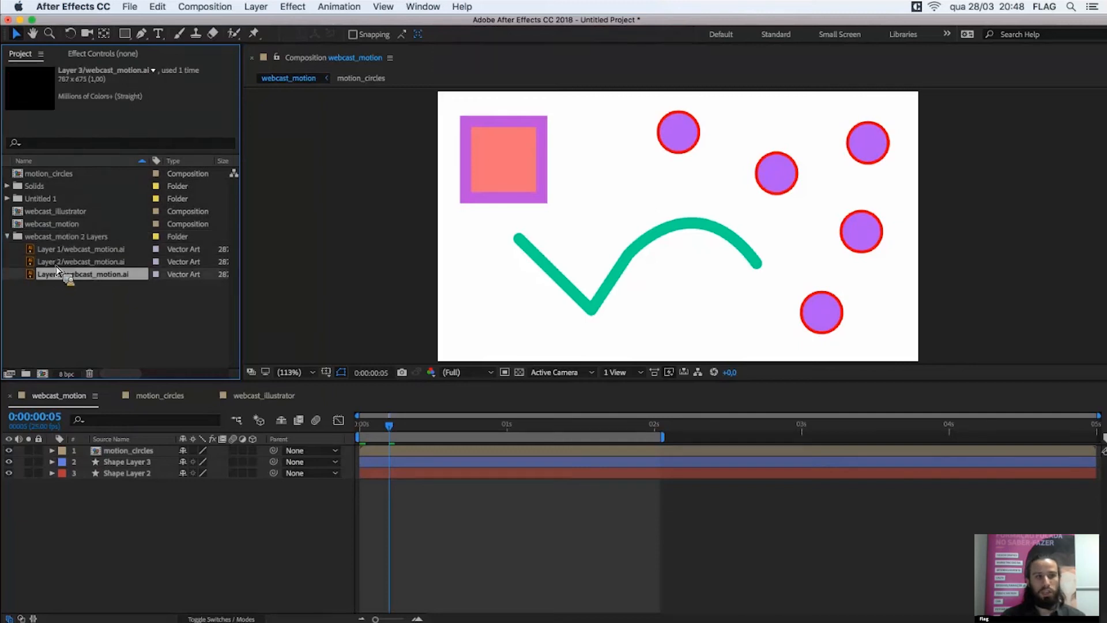
key("Up")
key("Up")
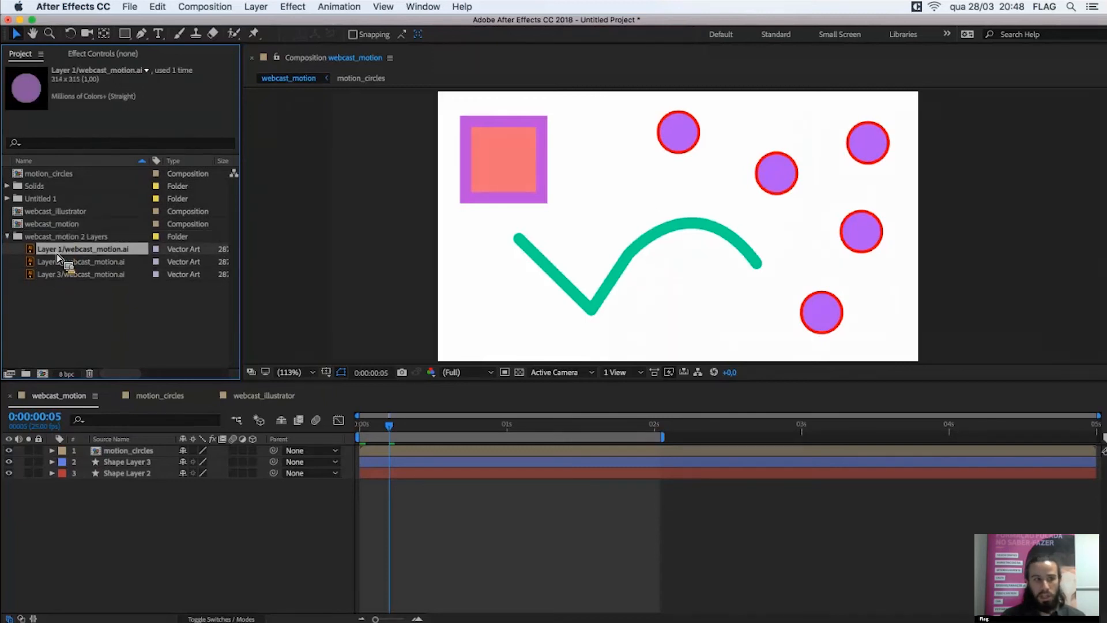
left_click_drag(59, 257, 137, 446)
left_click_drag(655, 193, 573, 172)
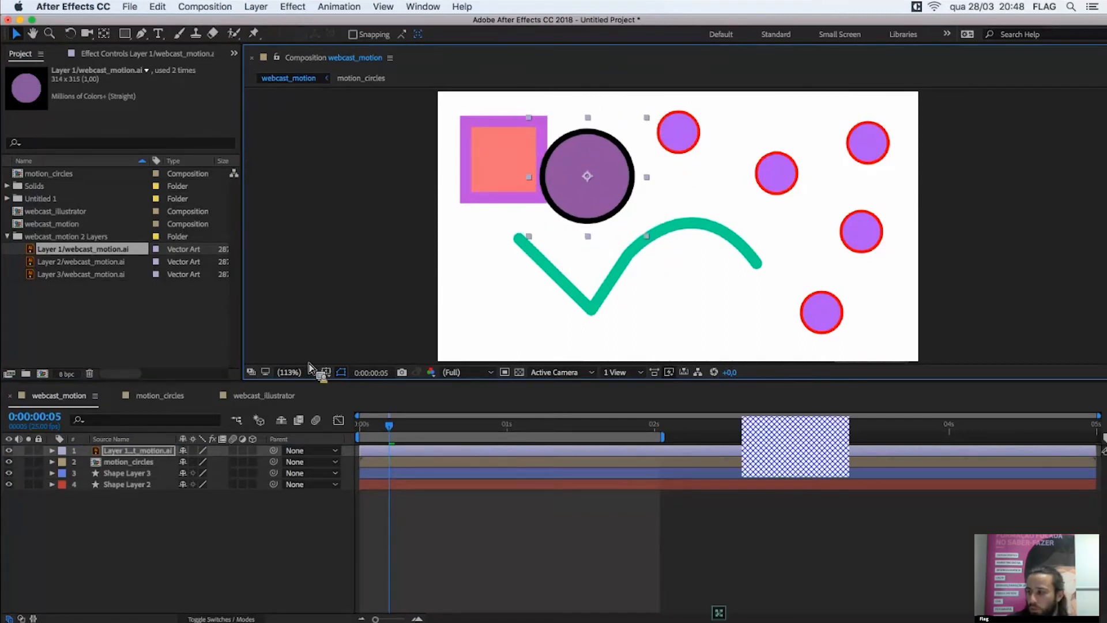
- Create shapes from the Layer 1/webcast_motion.ai vector layer and delete the original Illustrator layer from webcast_motion
right_click(137, 465)
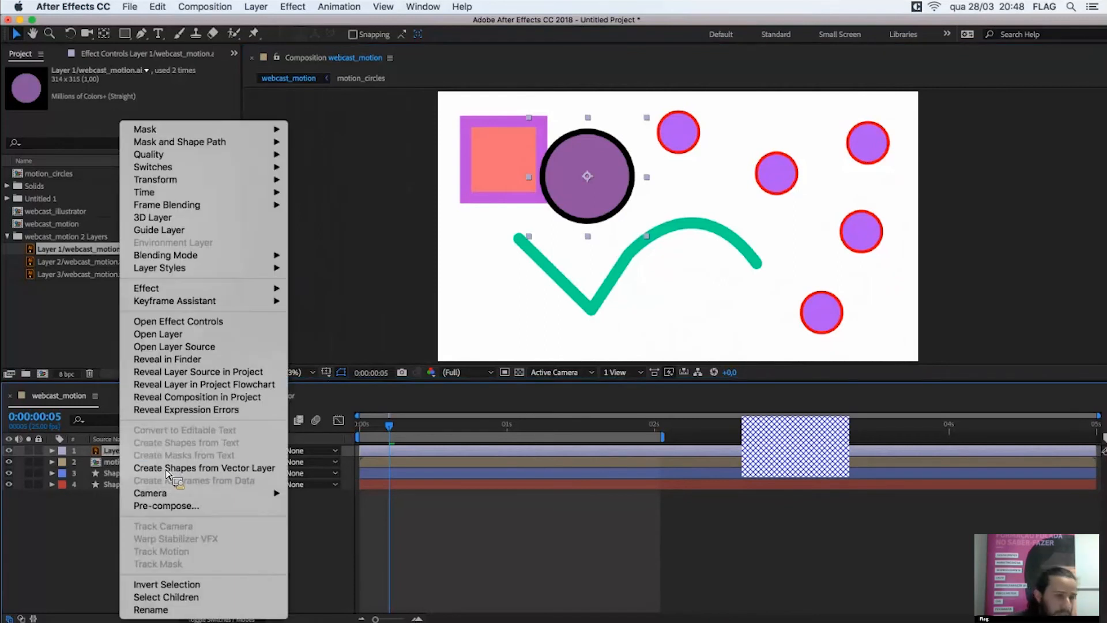
left_click(139, 466)
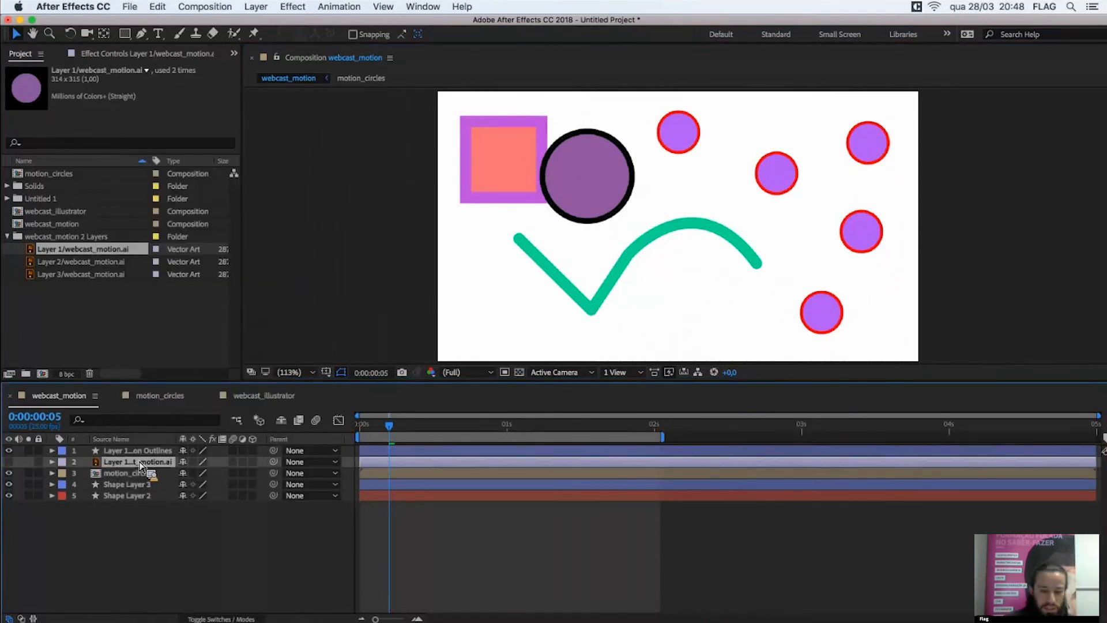
key("Delete")
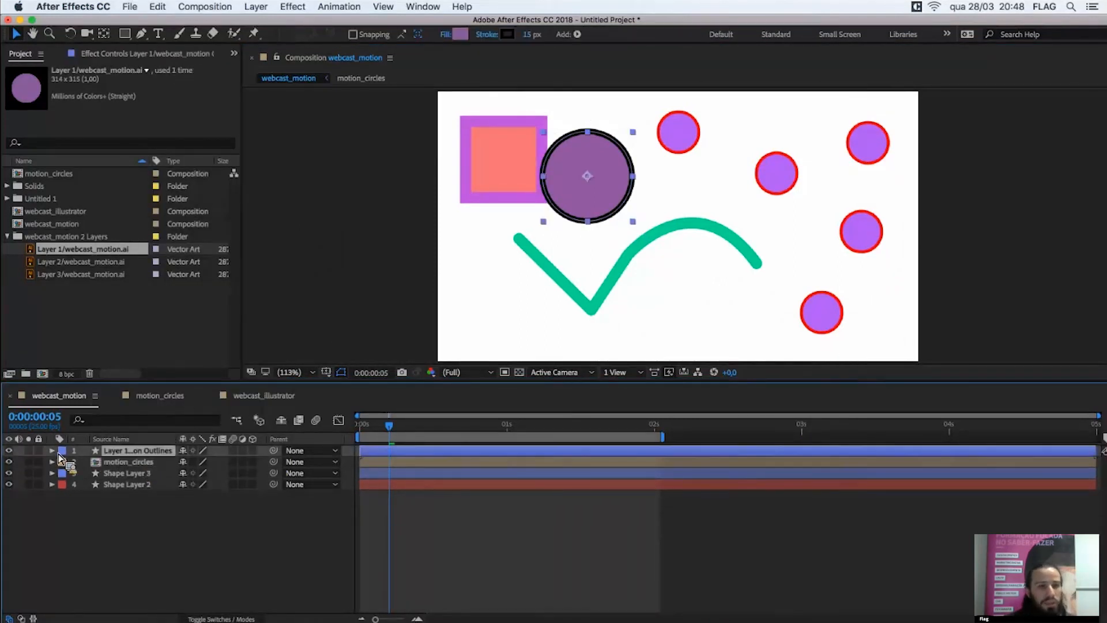
- Bend the converted circle's uppermost point inward into a crescent, place the shape beneath the green curve's arch and clear the selection
left_click(610, 141)
left_click_drag(586, 132, 591, 204)
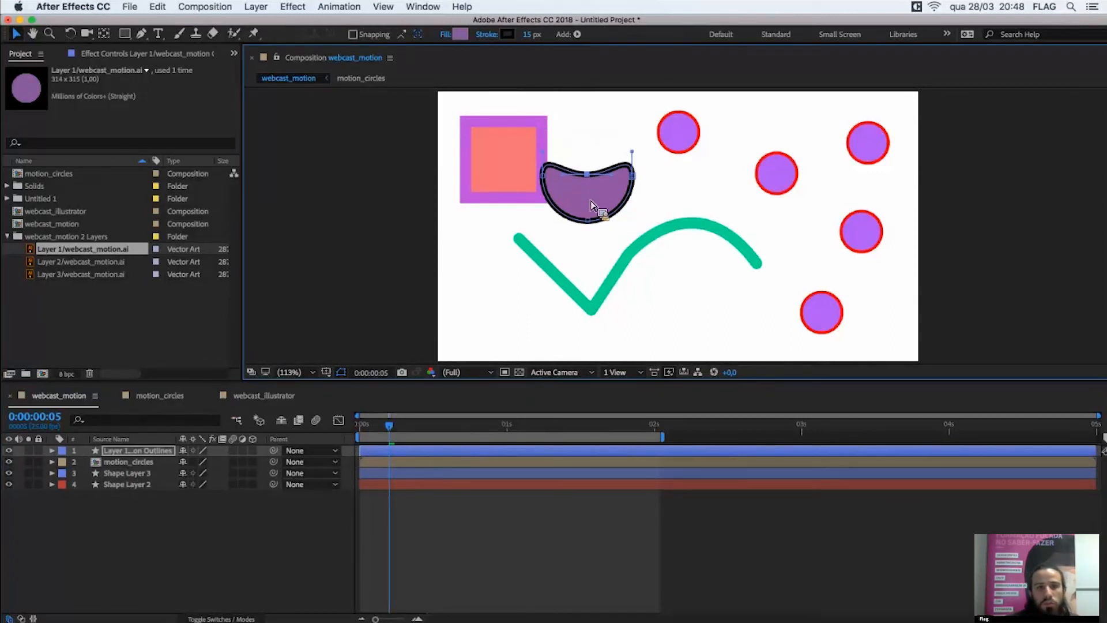
left_click(539, 215)
left_click_drag(569, 195, 605, 220)
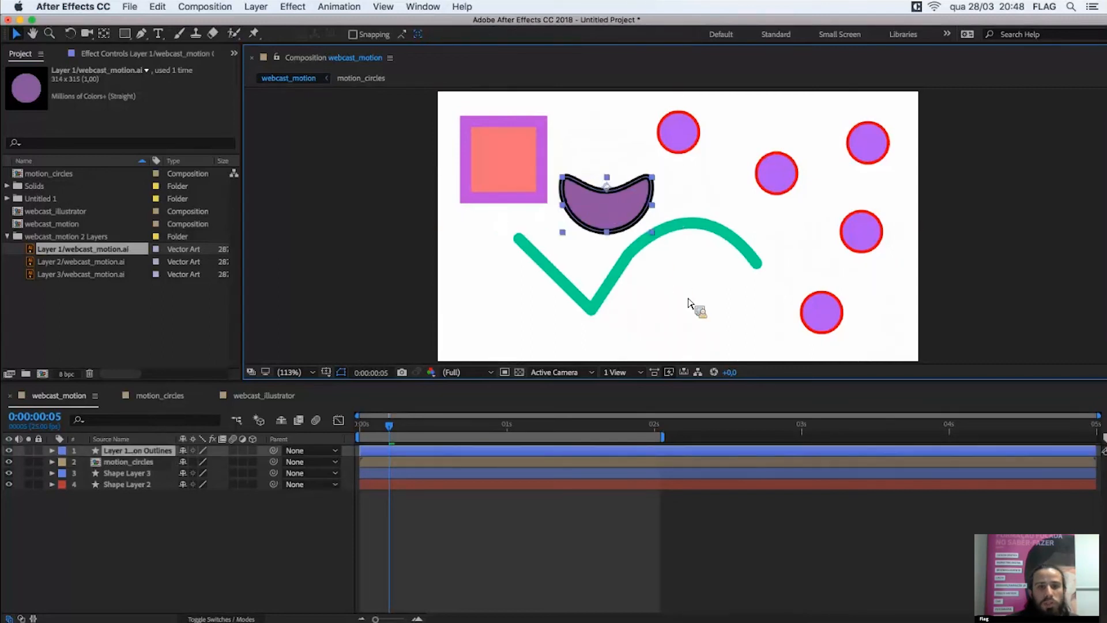
left_click_drag(660, 315, 664, 312)
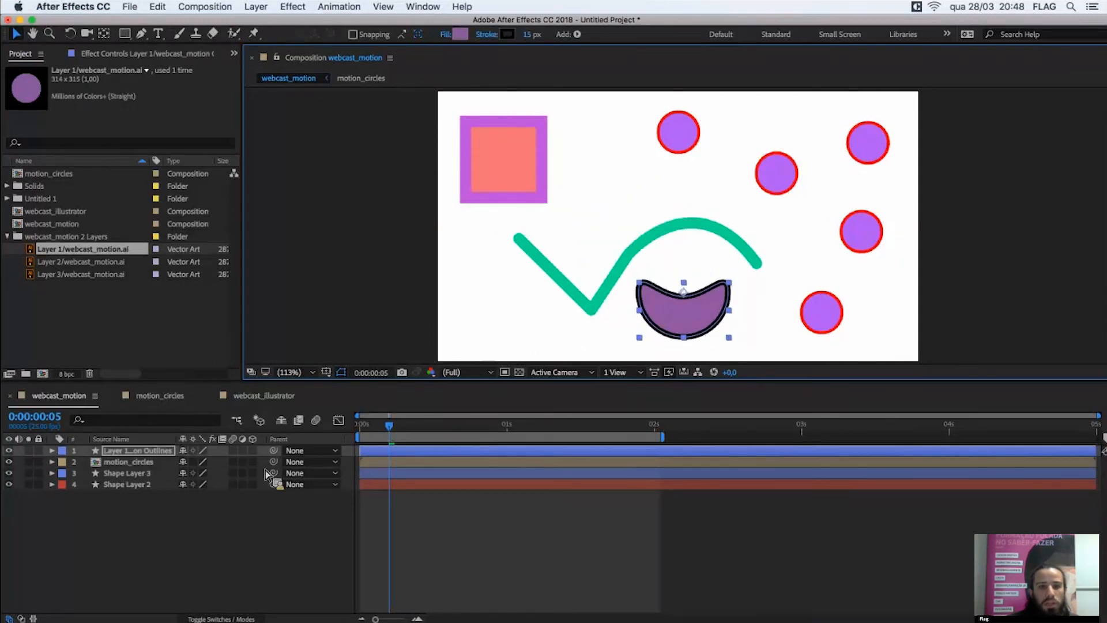
left_click(141, 494)
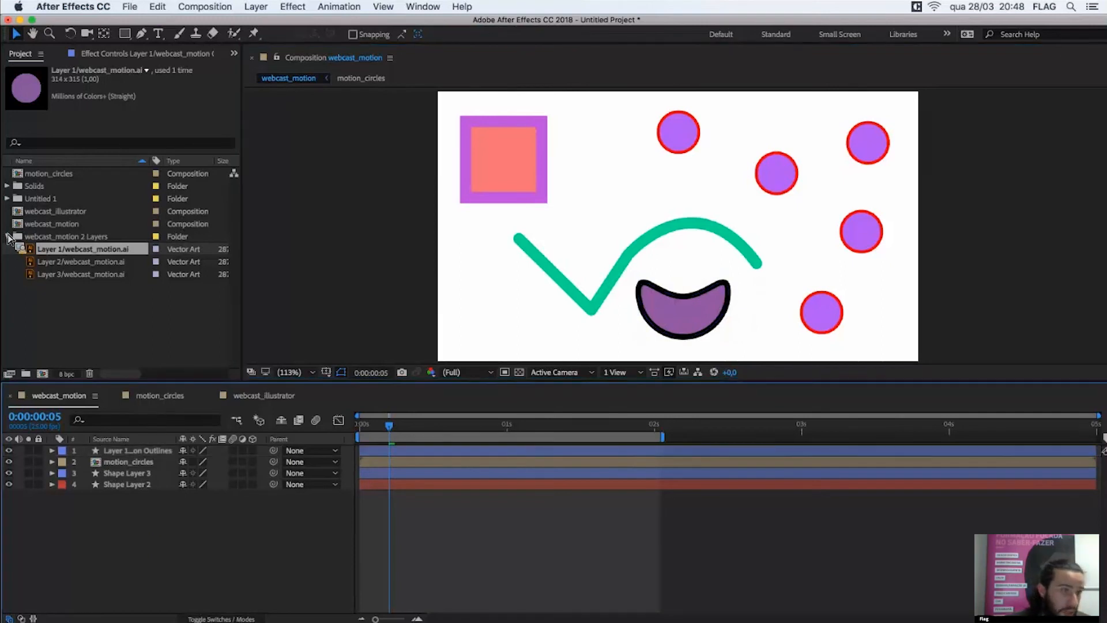
- Collapse the webcast_motion 2 Layers folder and leave no project item selected
left_click(7, 236)
left_click(45, 287)
left_click(47, 200)
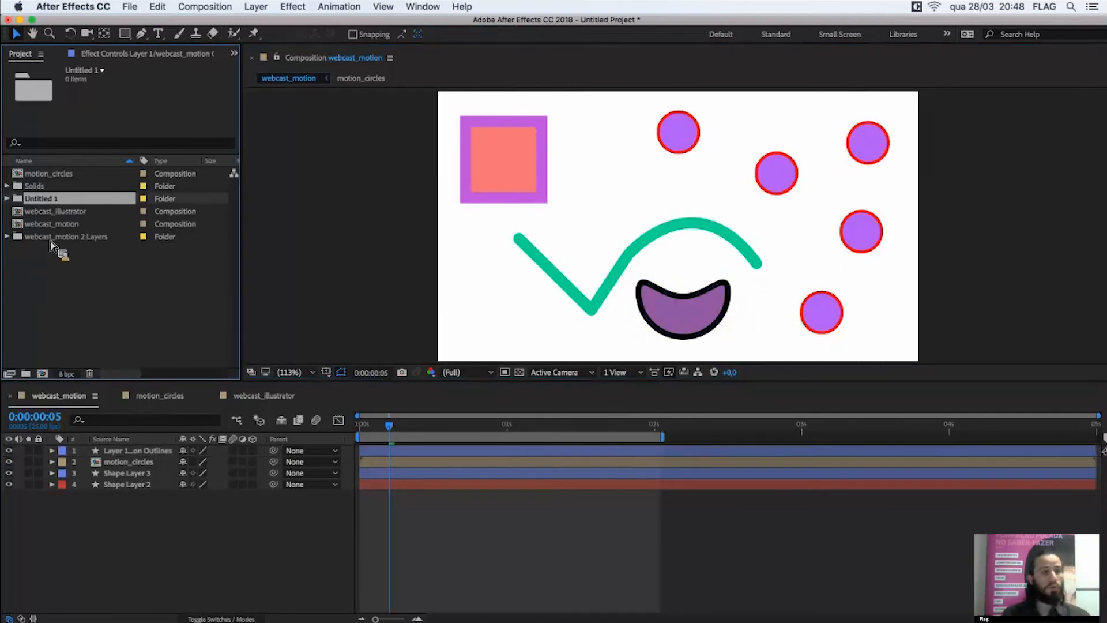
left_click(57, 273)
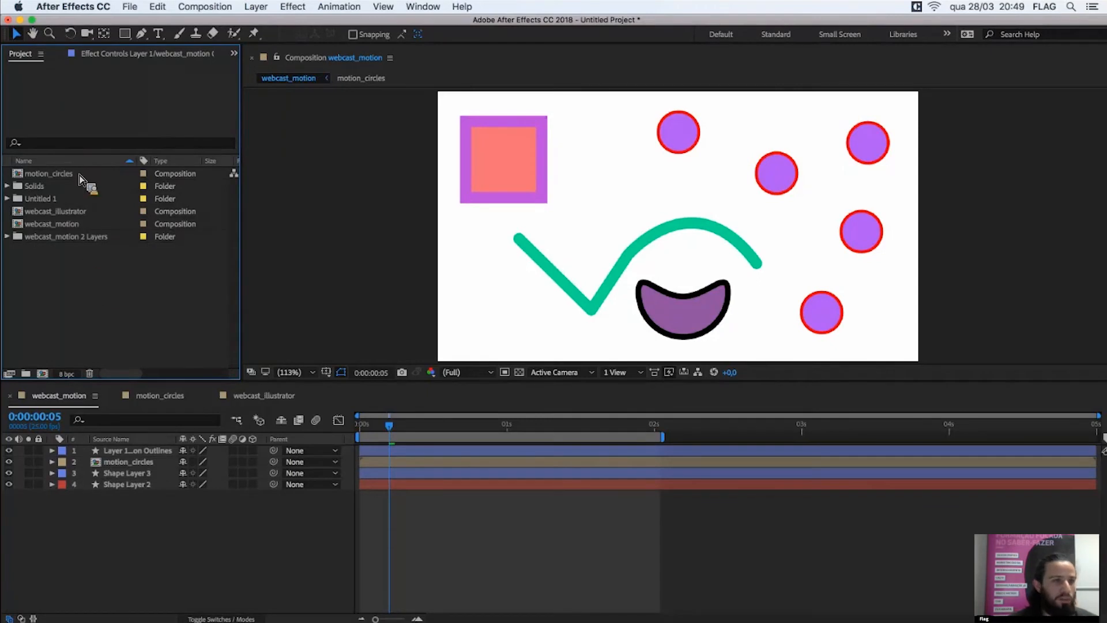
- Rename the Untitled 1 folder as Comps and move the webcast_motion composition into it
left_click(37, 202)
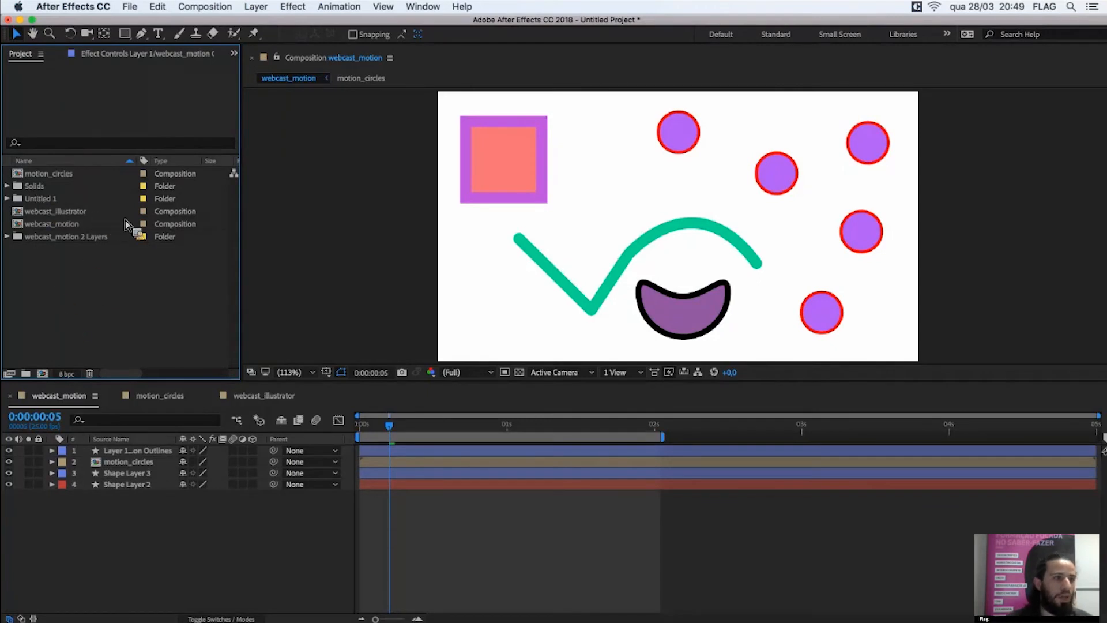
key("Return")
type("Com")
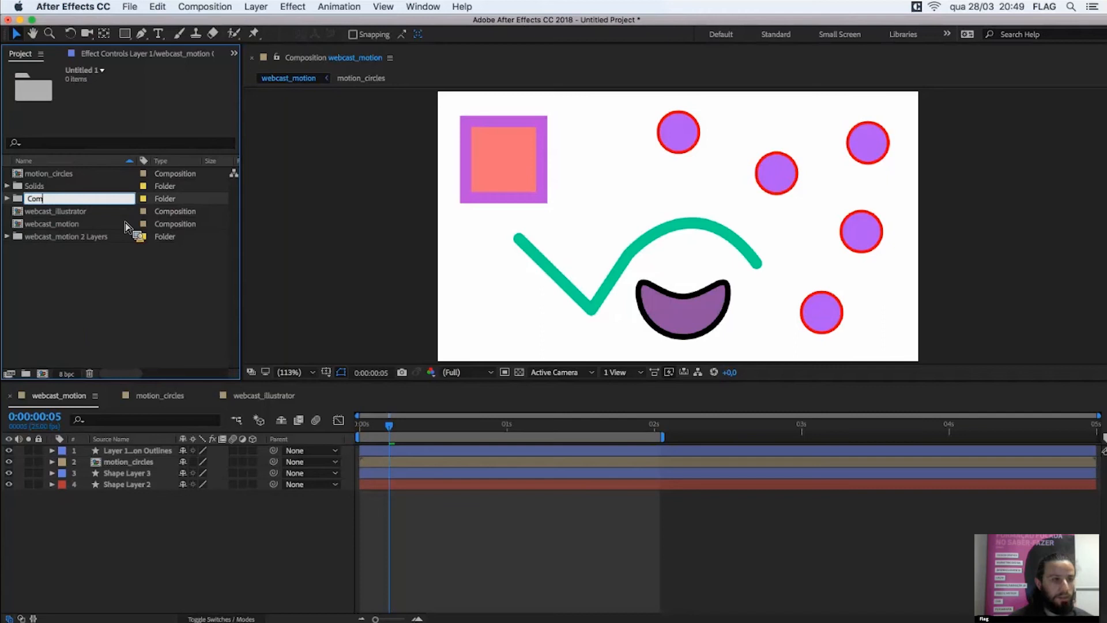
type("ps")
key("Return")
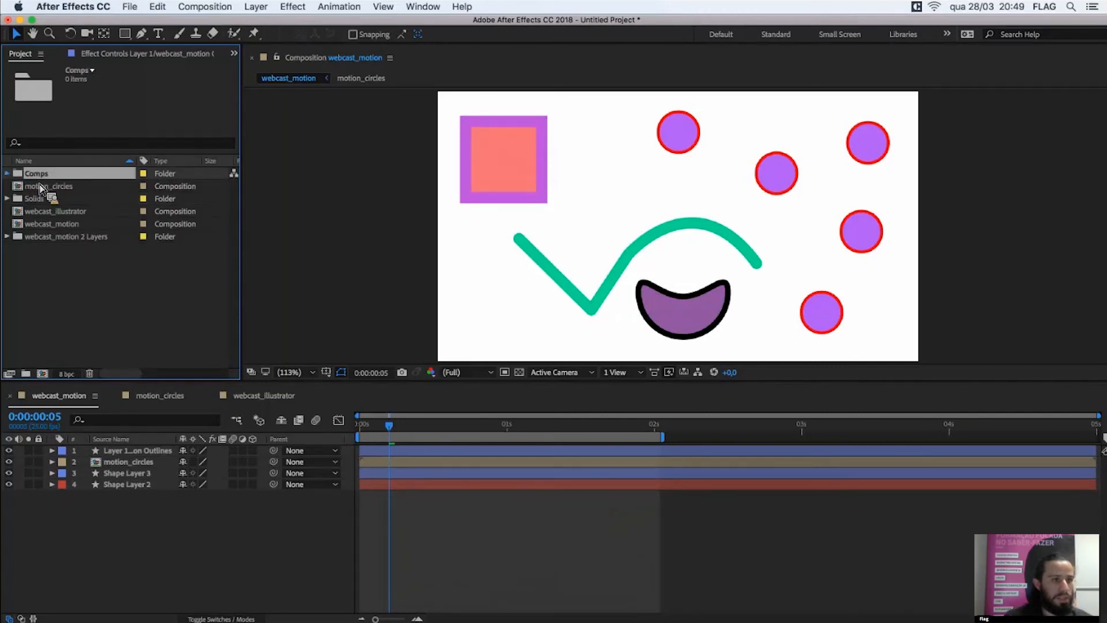
left_click_drag(47, 229, 36, 176)
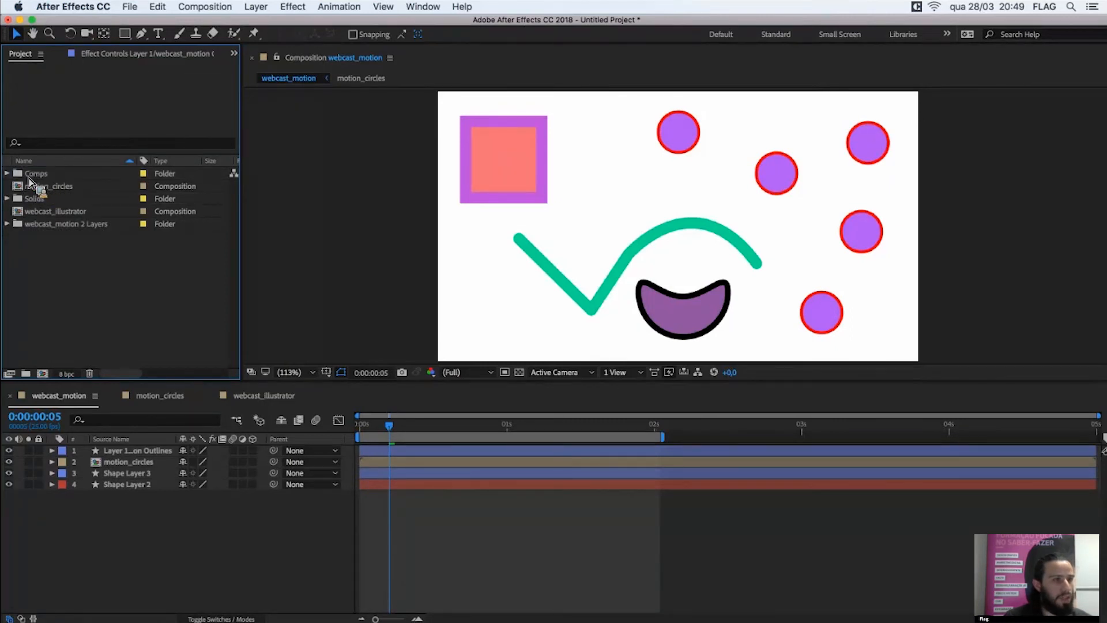
left_click(21, 176)
- Create a project folder named Pre-comps and move the motion_circles and webcast_illustrator compositions into it
left_click(42, 192)
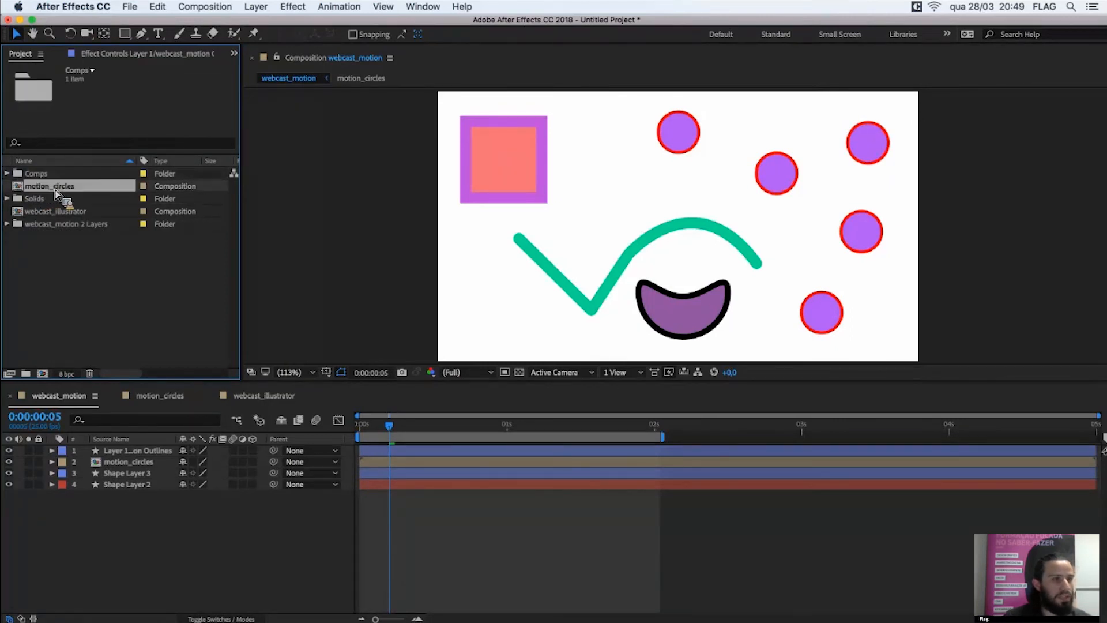
left_click(37, 350)
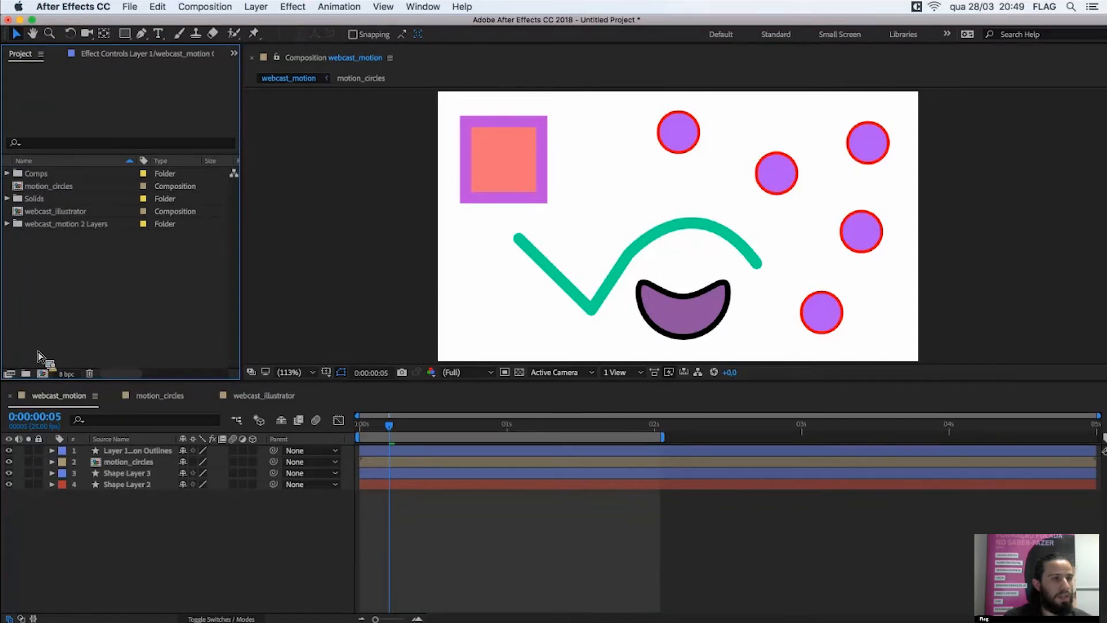
left_click(27, 375)
type("Pr")
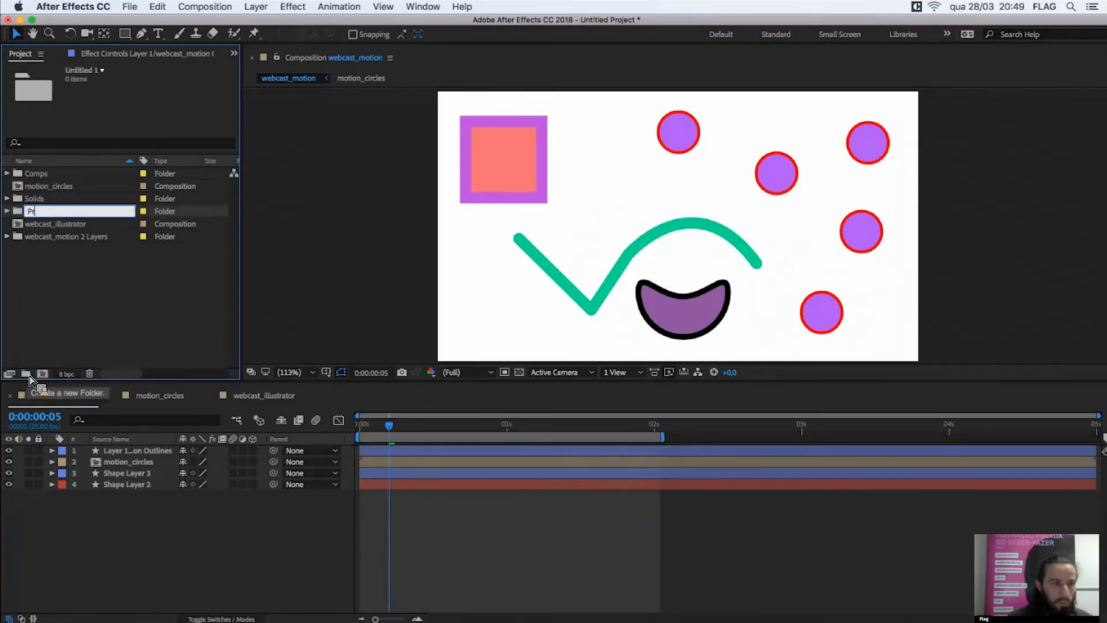
type("e-comps")
key("Return")
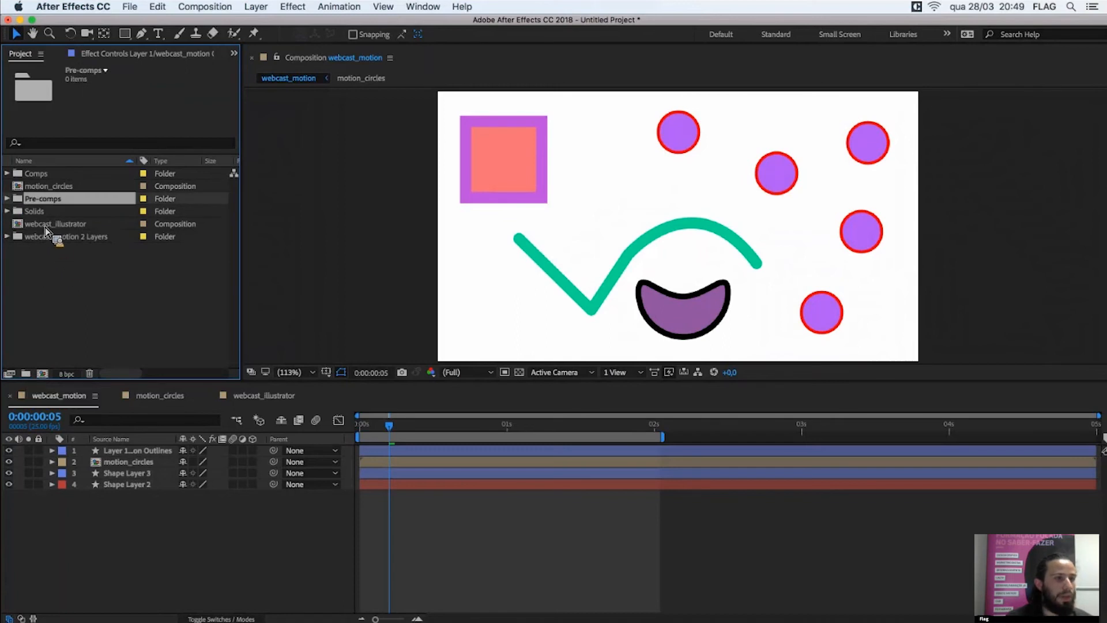
left_click_drag(43, 206, 43, 203)
left_click_drag(53, 192, 102, 547)
- Look through the types of new layer that can be added to webcast_motion, without creating one
right_click(121, 532)
mouse_move(196, 476)
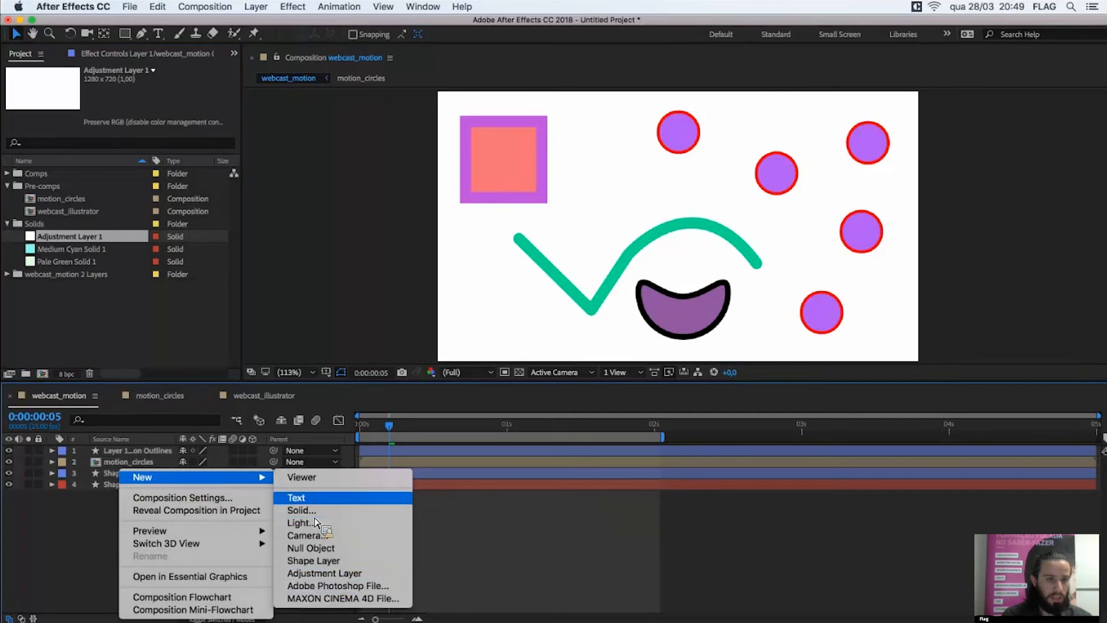
left_click(42, 230)
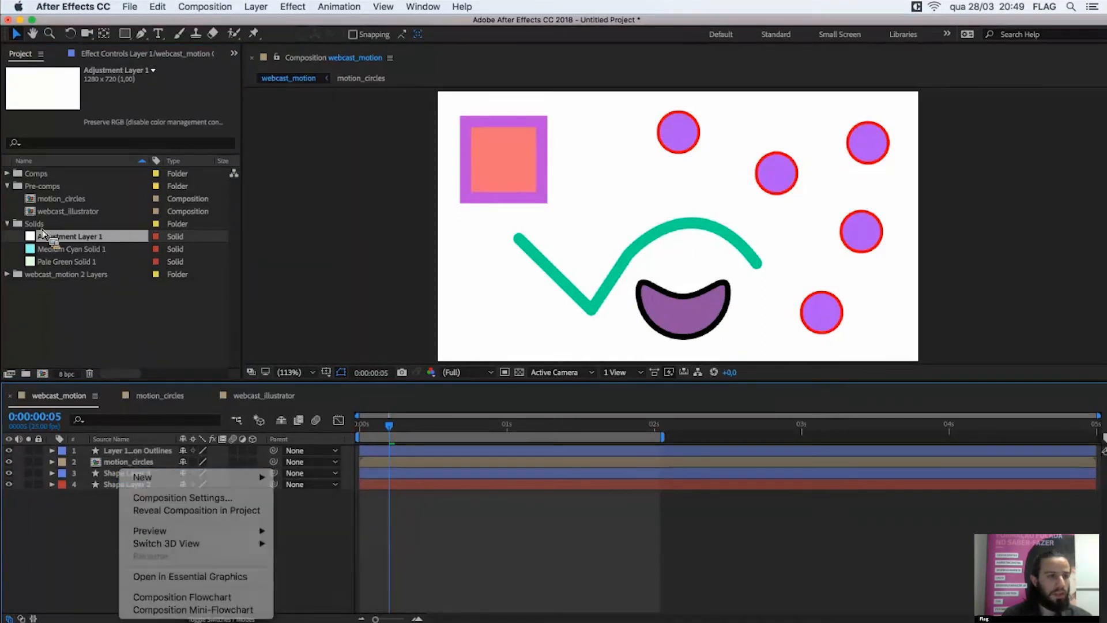
- Collapse the Solids and Pre-comps folders and clear the project selection
left_click(22, 224)
left_click(7, 224)
key("Right")
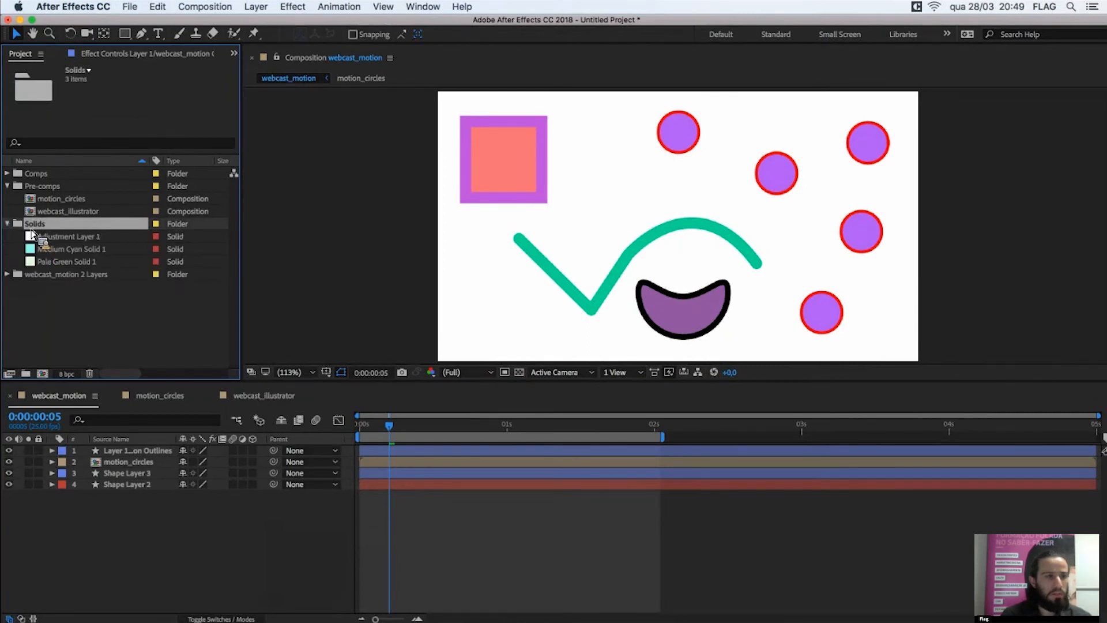
left_click(8, 224)
left_click(7, 187)
left_click(61, 254)
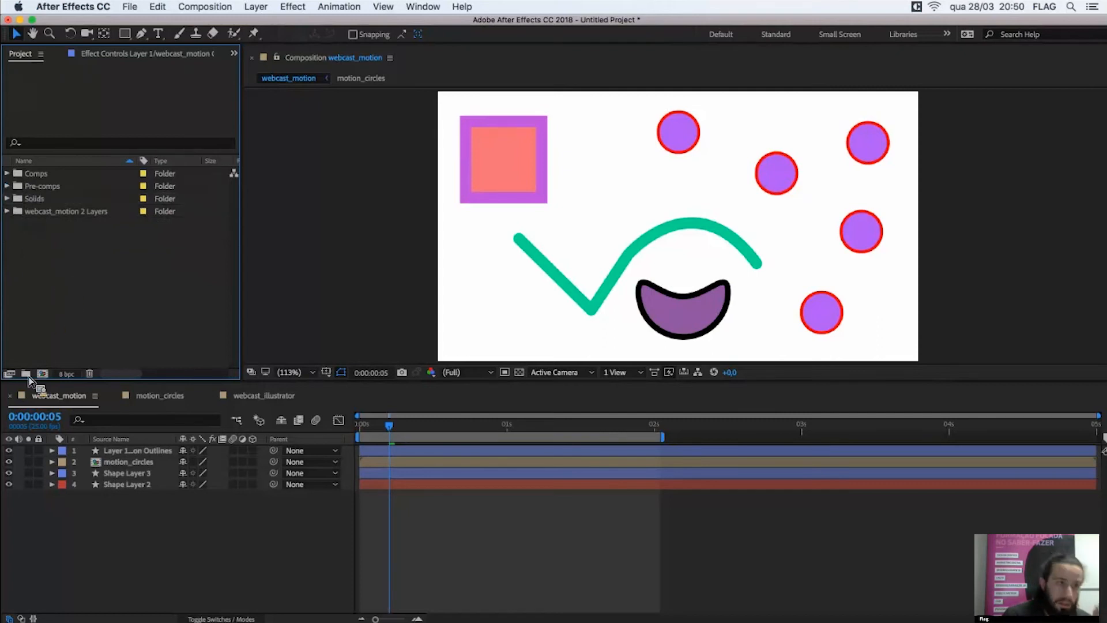
- Create a project folder named Footage and move the webcast_motion 2 Layers folder into it
left_click(10, 213)
left_click(8, 212)
left_click(33, 292)
left_click(26, 373)
type("Footage")
key("Return")
left_click_drag(24, 316, 37, 186)
left_click(36, 202)
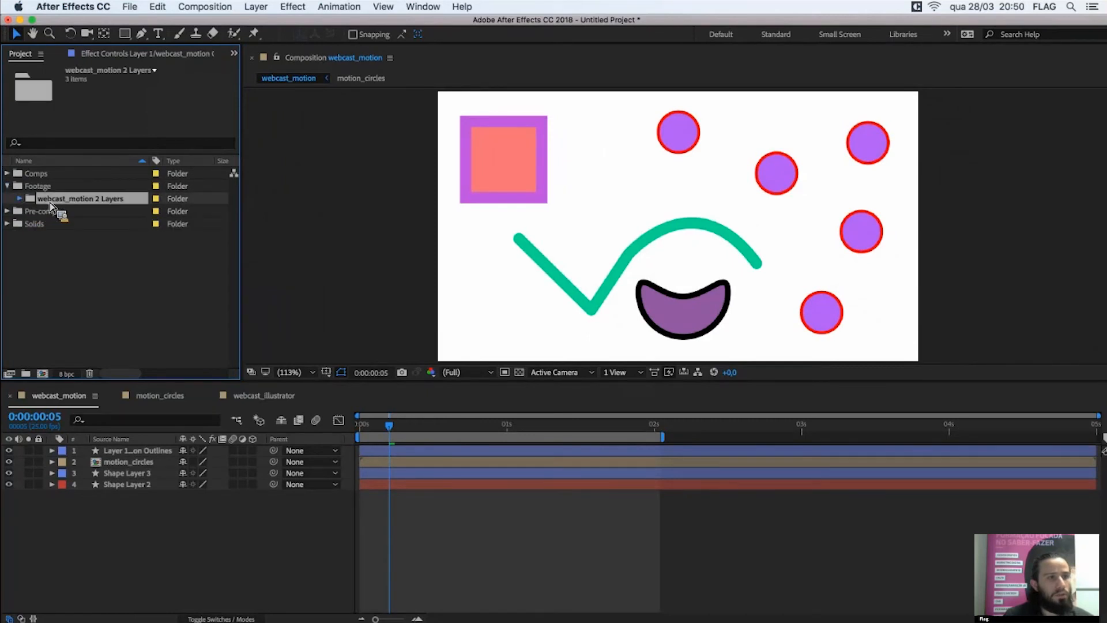
- Check the contents of webcast_motion 2 Layers, then collapse it and the Footage folder
left_click(20, 198)
left_click(20, 198)
left_click(104, 242)
left_click(7, 186)
left_click_drag(104, 257, 45, 229)
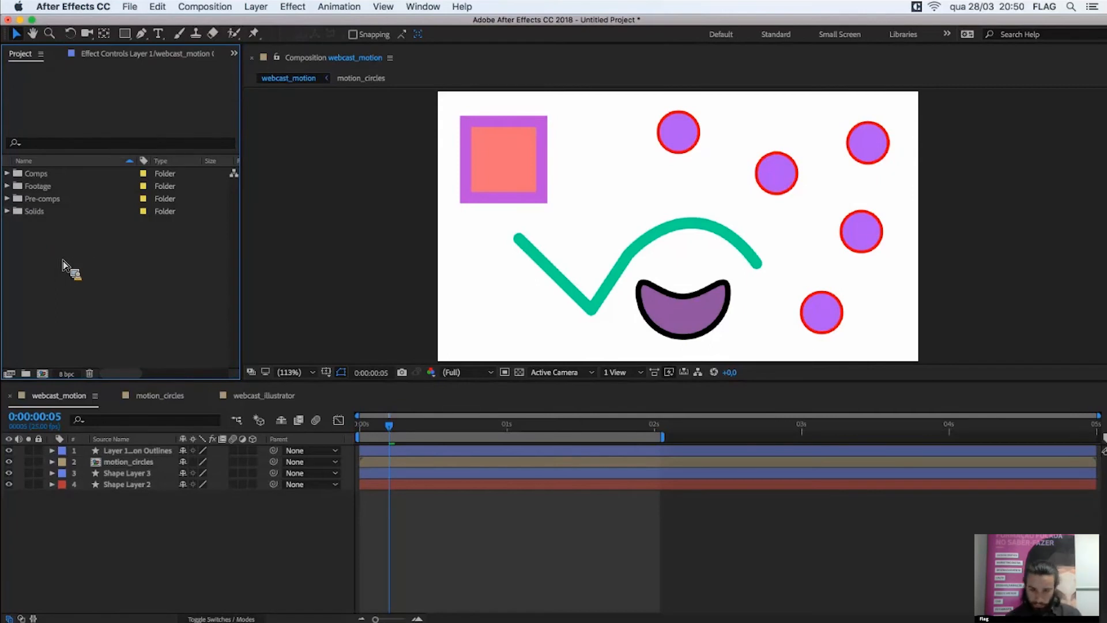
- Go to the first frame of webcast_motion, scrub to frame 10 and preview the animation
left_click(300, 438)
key("Home")
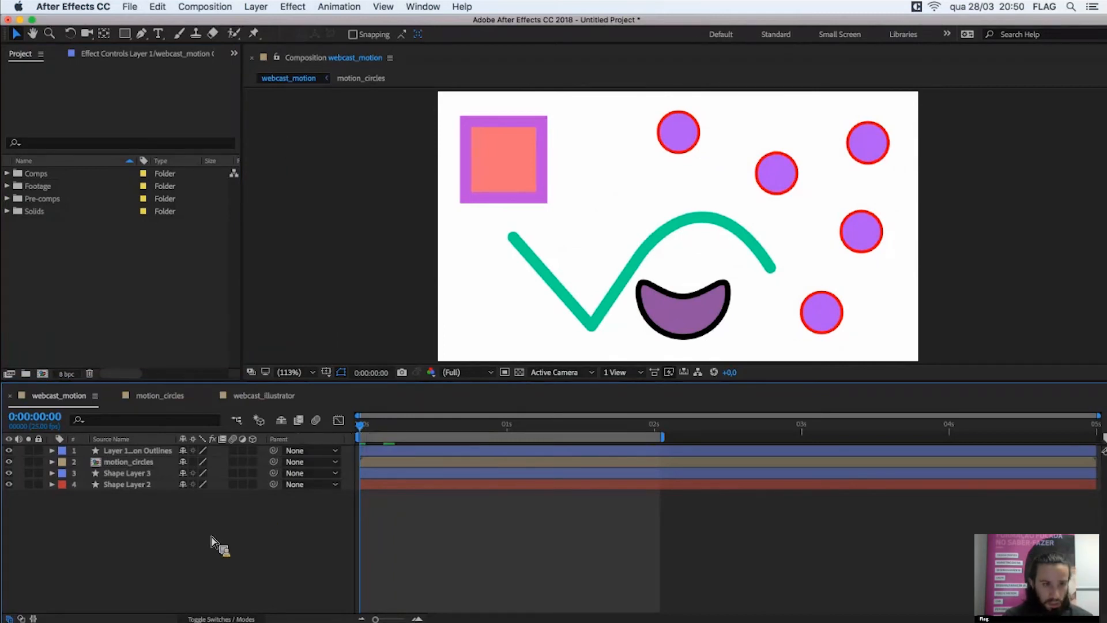
left_click_drag(205, 539, 118, 459)
left_click(145, 526)
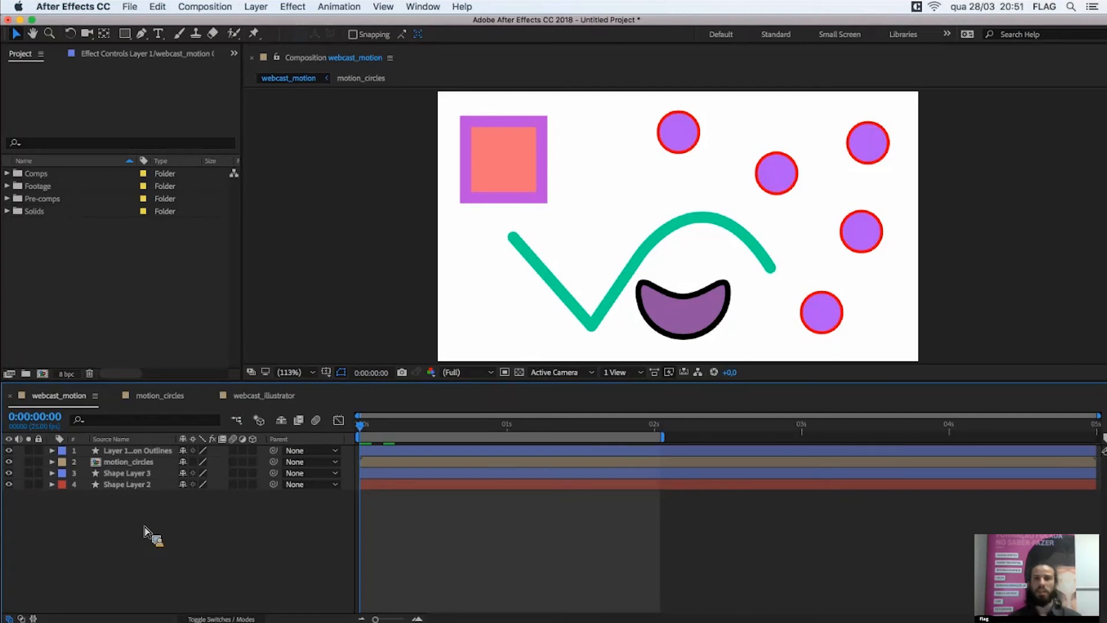
mouse_move(193, 529)
left_mouse_down()
mouse_move(228, 460)
mouse_move(209, 525)
left_mouse_up()
left_click(426, 428)
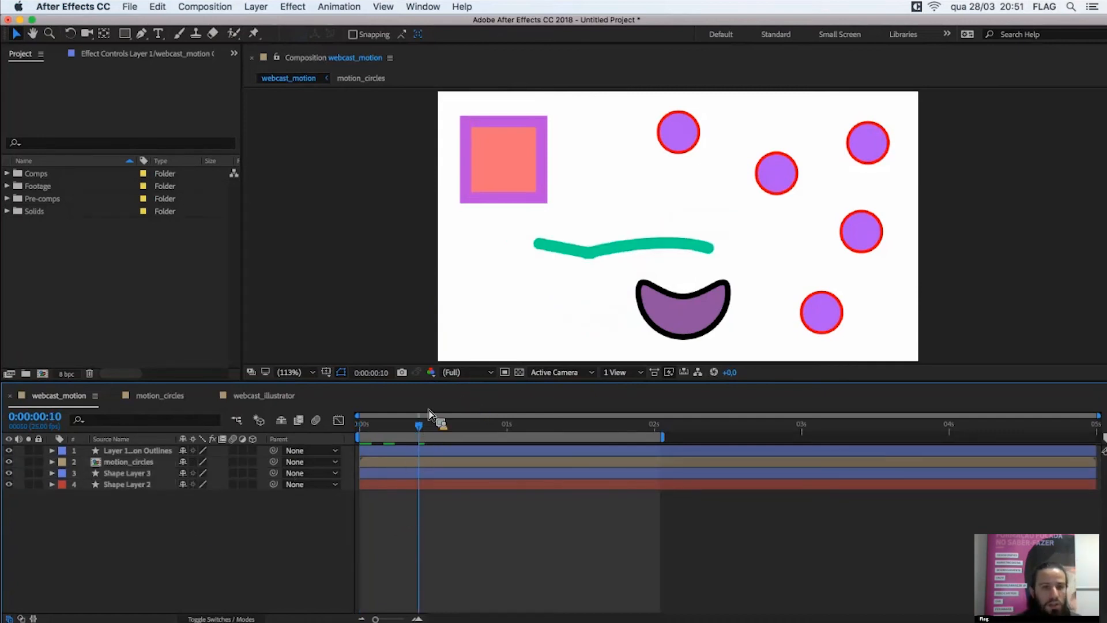
key("space")
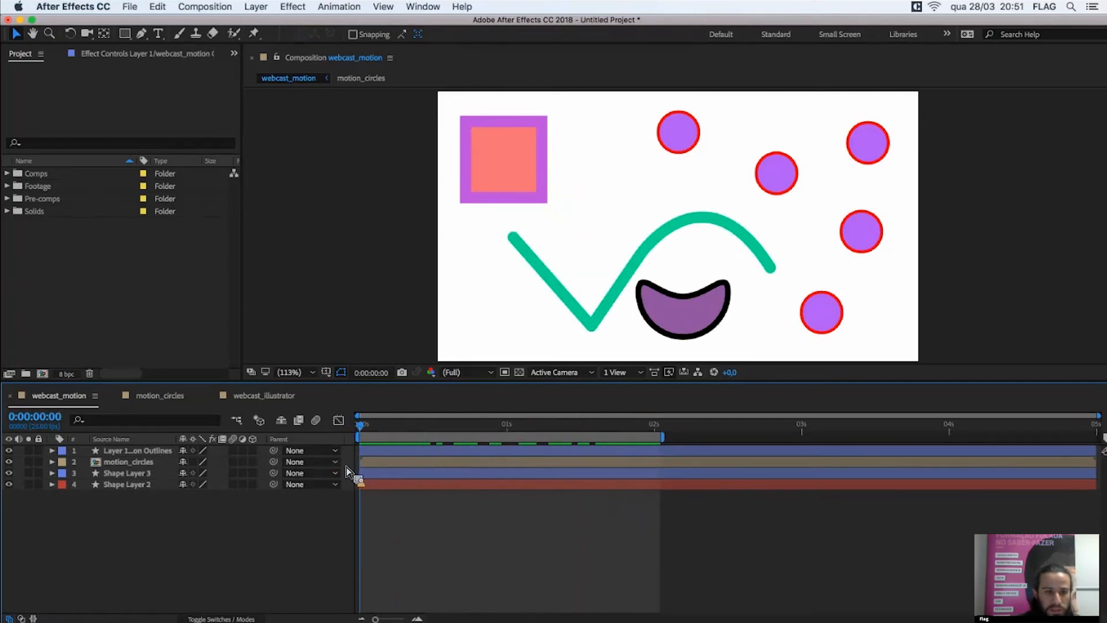
- Extend the work area, bring its end back to about two seconds and preview the animation again
left_click_drag(663, 436, 669, 501)
left_click_drag(1063, 461, 658, 439)
key("space")
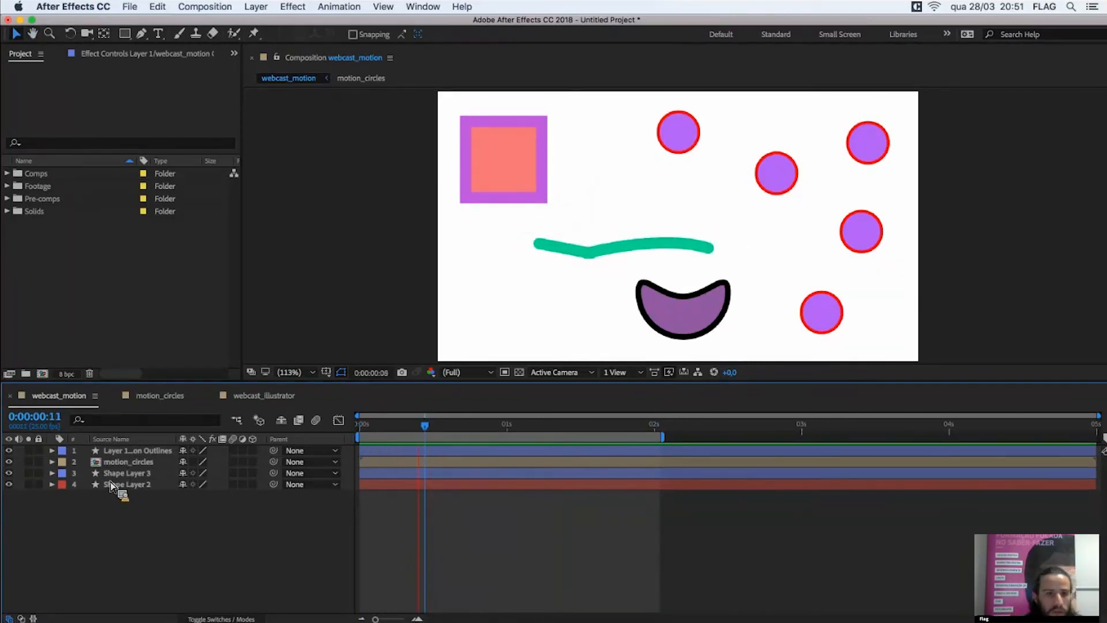
left_click_drag(175, 529, 150, 534)
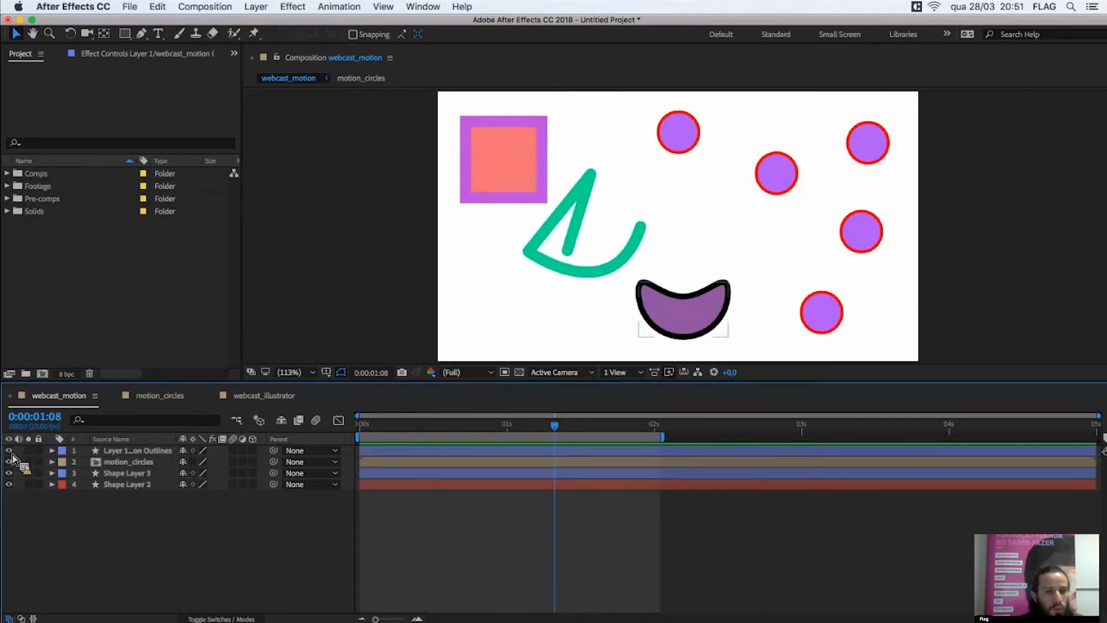
- Hide the Layer 1 outlines, motion_circles and Shape Layer 2, leaving only Shape Layer 3 visible
left_click(9, 451)
left_click(10, 473)
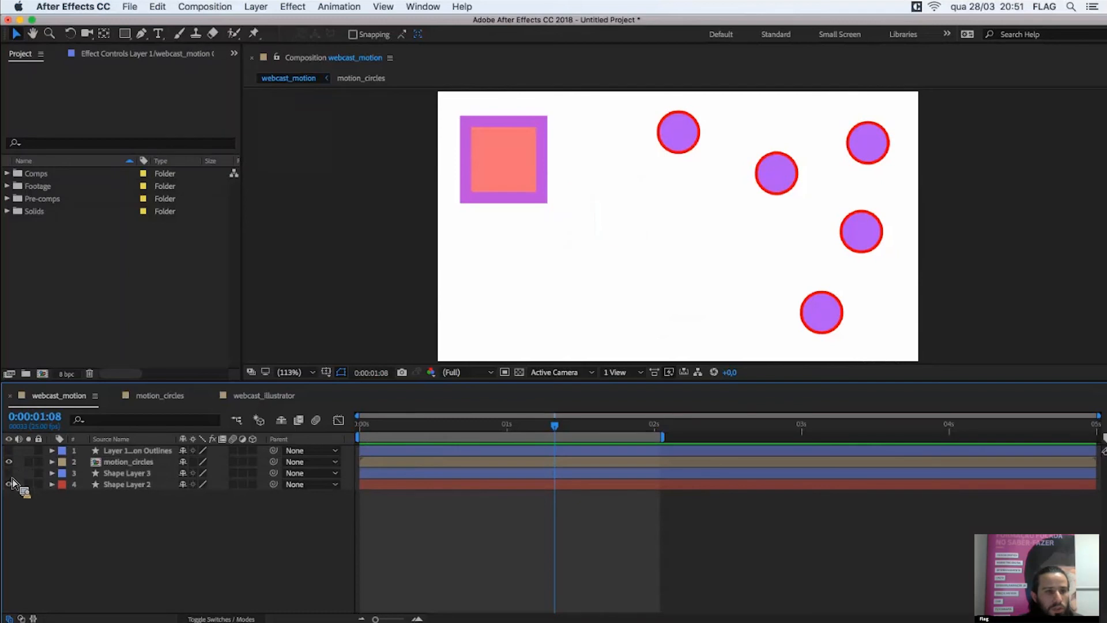
left_click(9, 461)
left_click(9, 472)
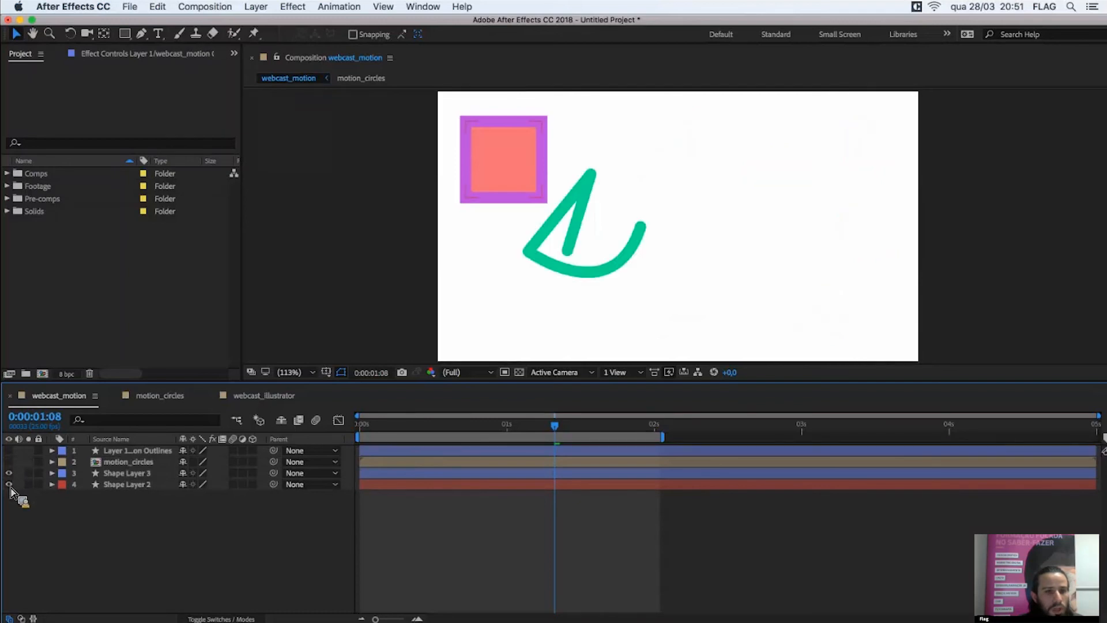
left_click(10, 485)
left_click(9, 484)
key("super+z")
left_click_drag(124, 528, 94, 450)
left_click(147, 518)
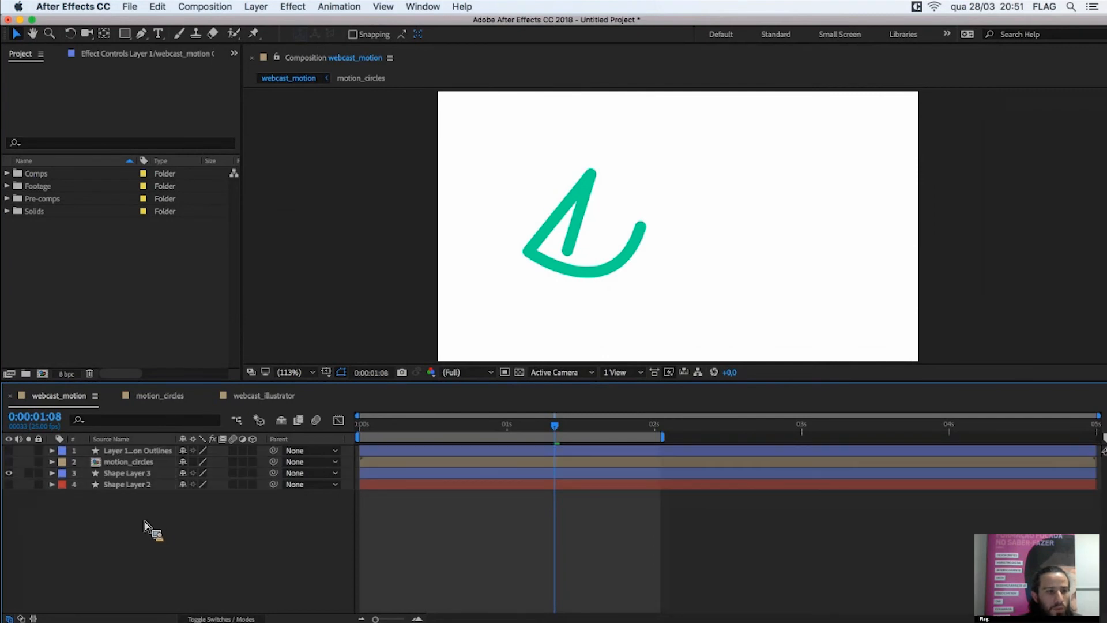
- Move Shape Layer 3's green line sideways to the middle of the canvas and preview its animation
left_click(695, 271)
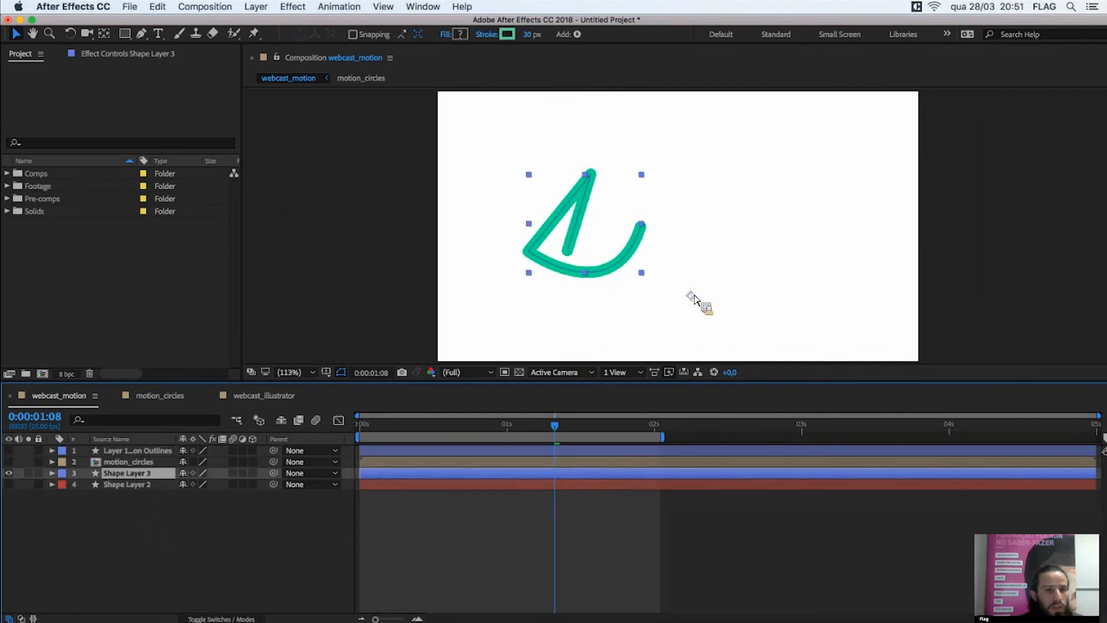
mouse_move(599, 211)
left_mouse_down()
mouse_move(647, 210)
mouse_move(667, 173)
mouse_move(672, 210)
mouse_move(684, 205)
left_mouse_up()
left_click(378, 531)
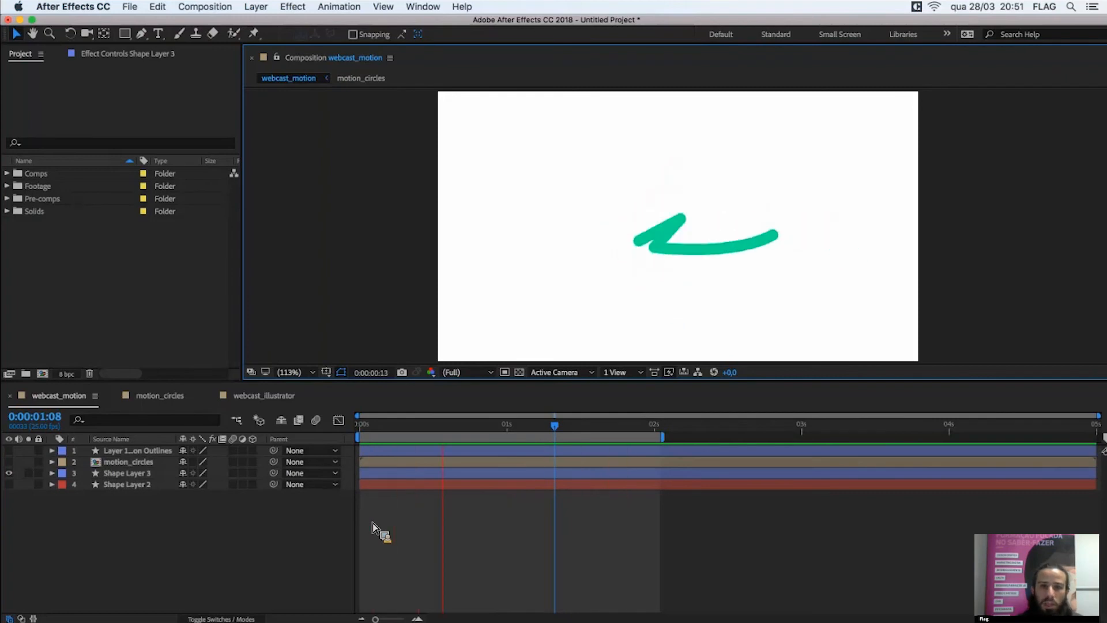
left_click(143, 476)
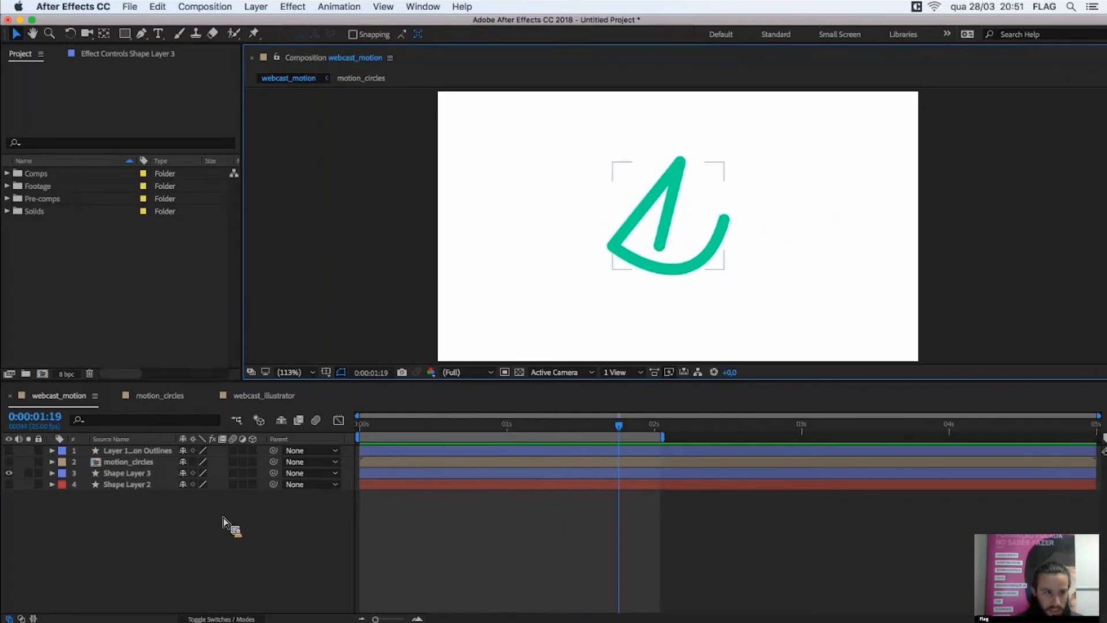
- Return webcast_motion to its first frame, look at motion_circles, and add webcast_motion to the render queue
left_click(205, 552)
left_click(654, 433)
key("Home")
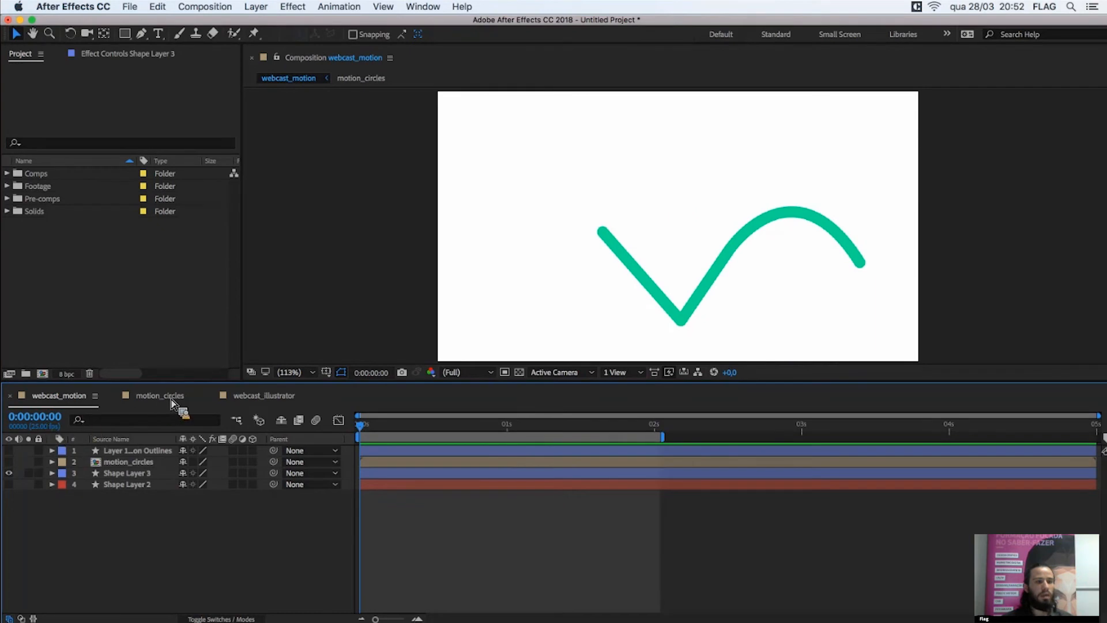
left_click(151, 398)
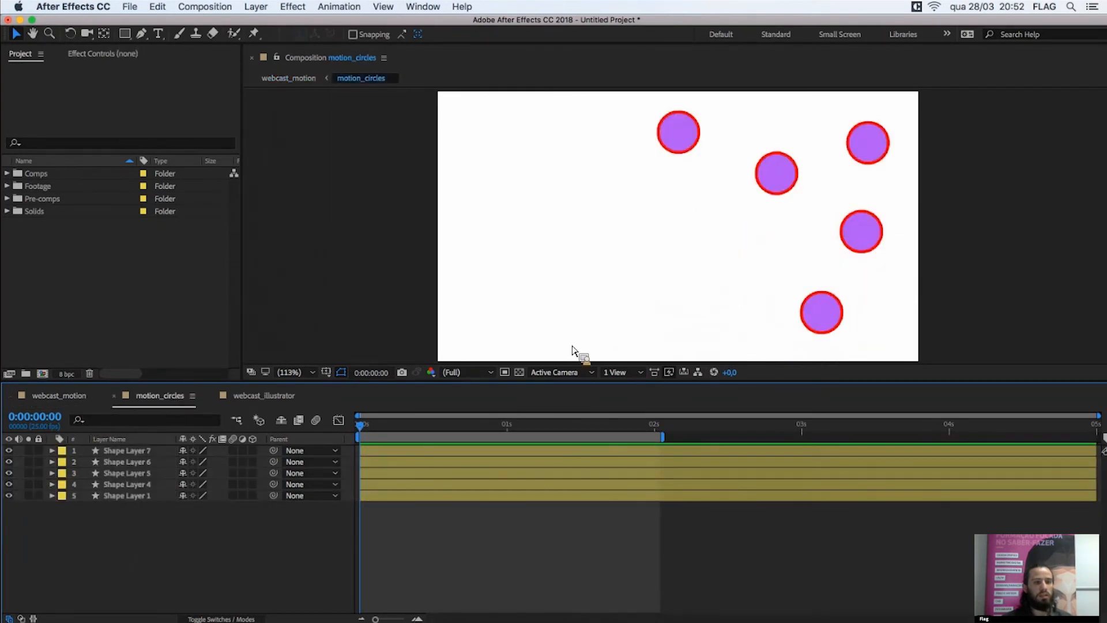
left_click_drag(855, 301, 296, 107)
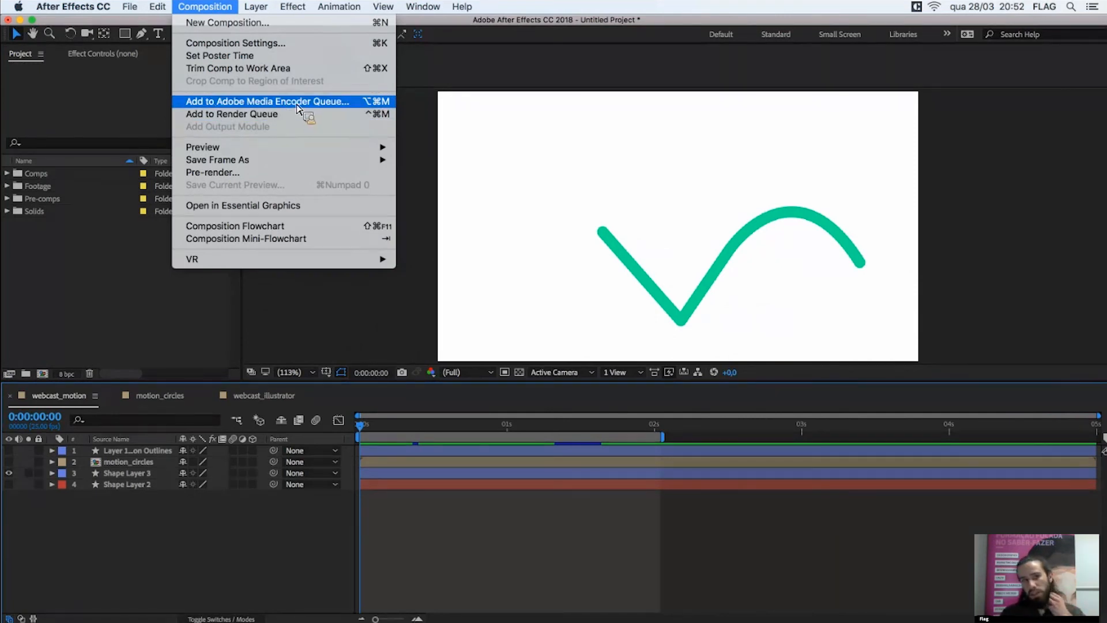
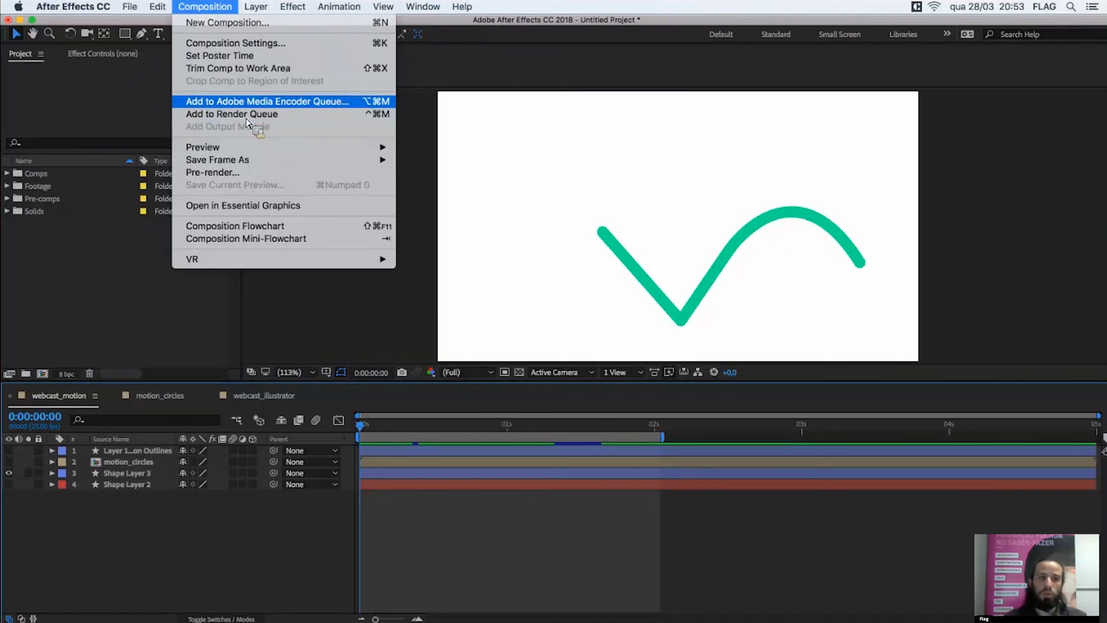
left_click(252, 120)
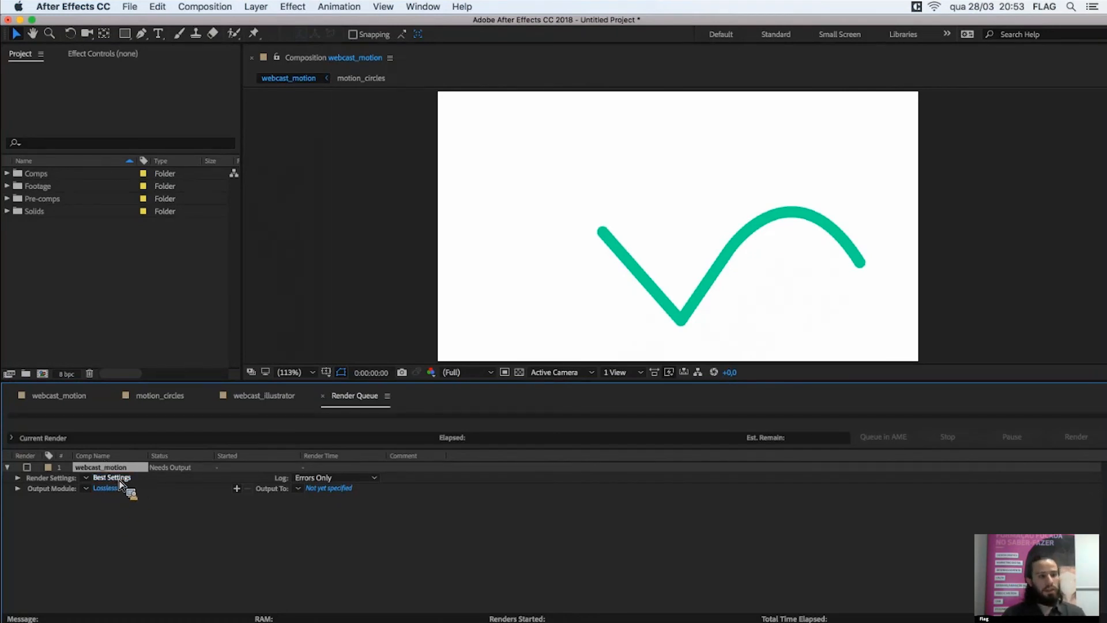
- Open the render settings for webcast_motion, keeping Effects at Current Settings and Quality at Best
left_click(105, 489)
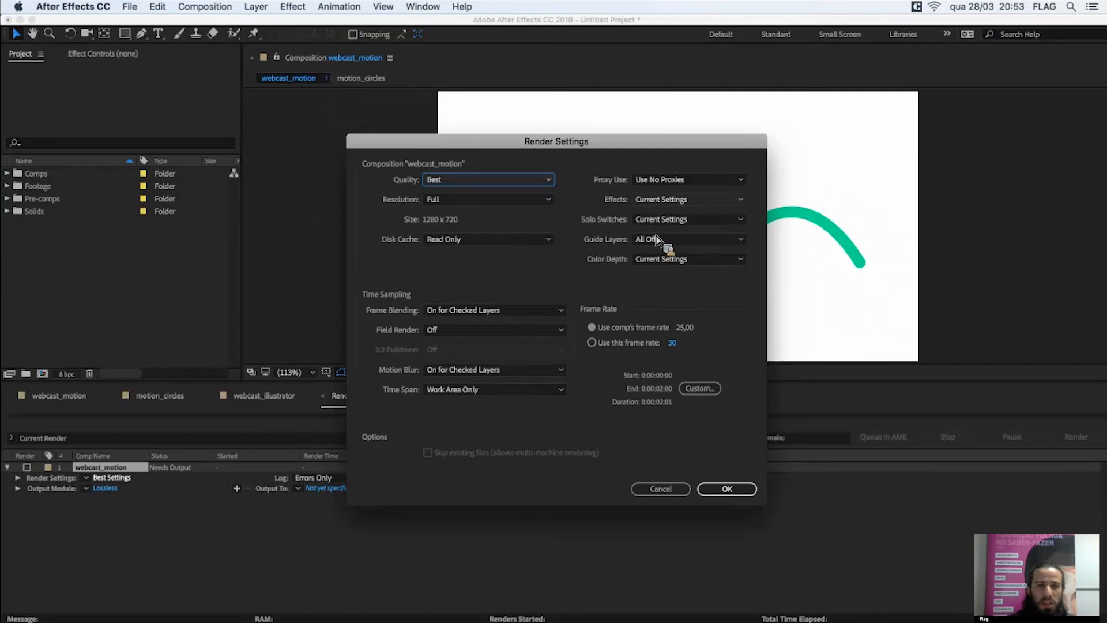
left_click(663, 200)
left_click(654, 209)
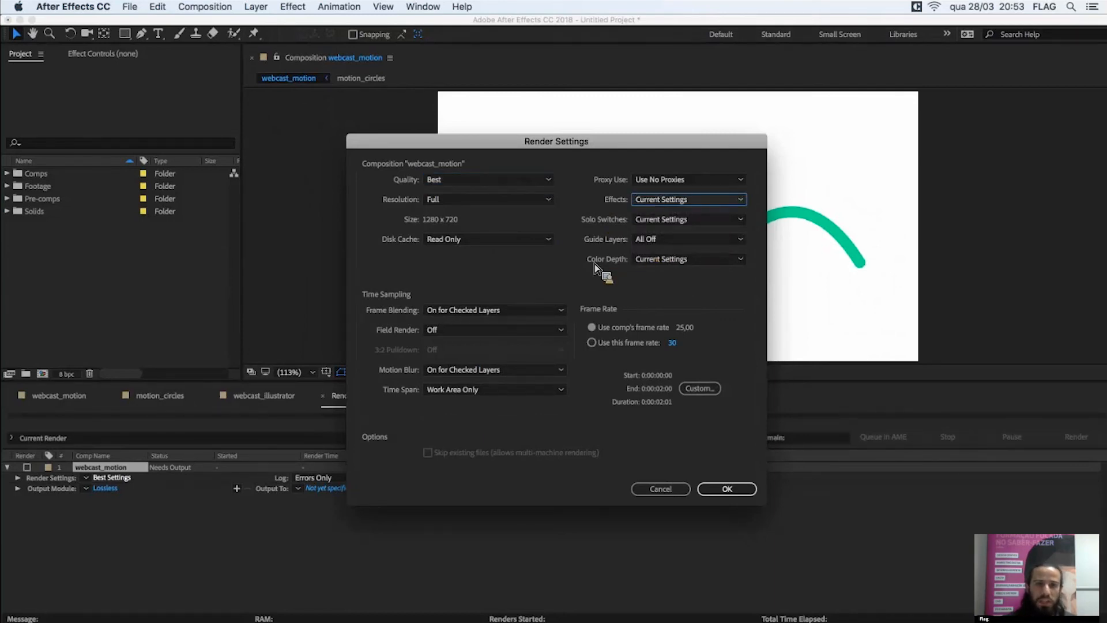
left_click(454, 183)
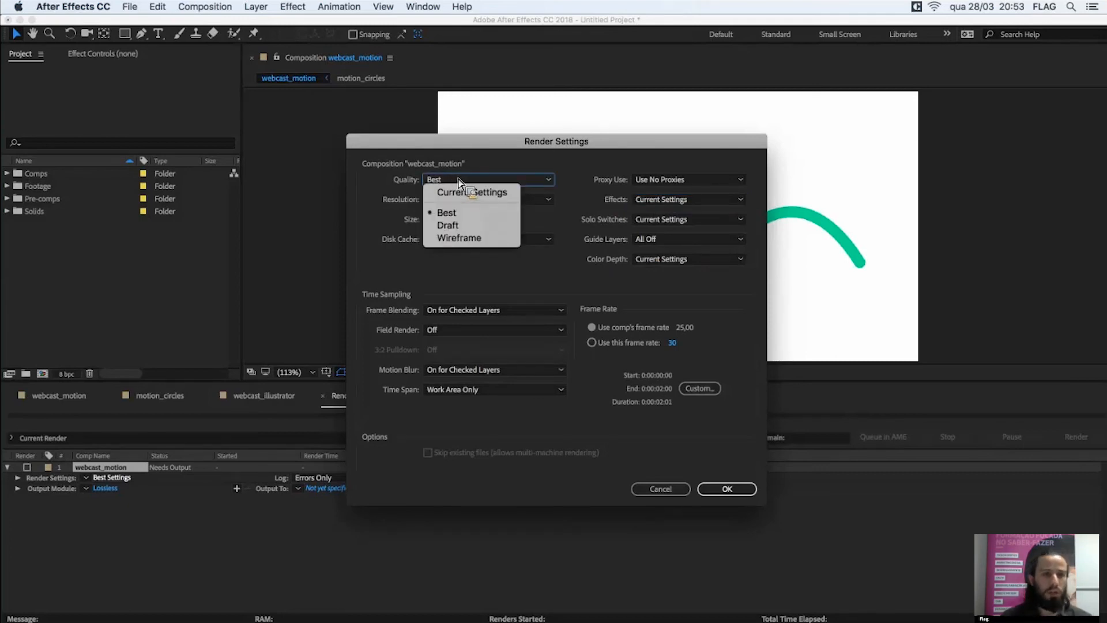
left_click(461, 214)
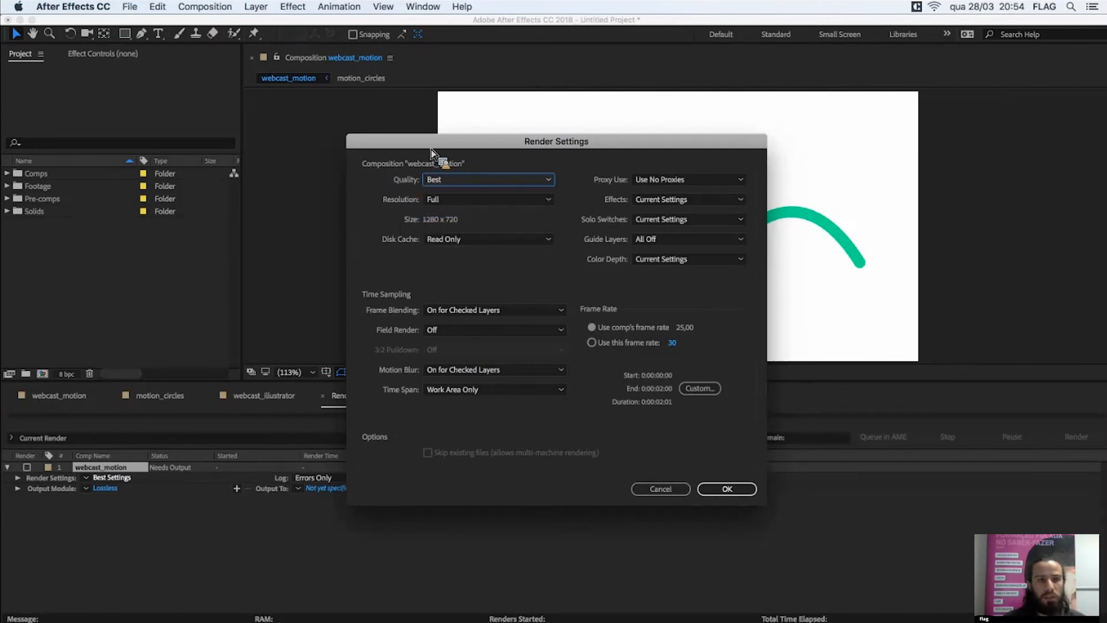
left_click_drag(442, 143, 454, 135)
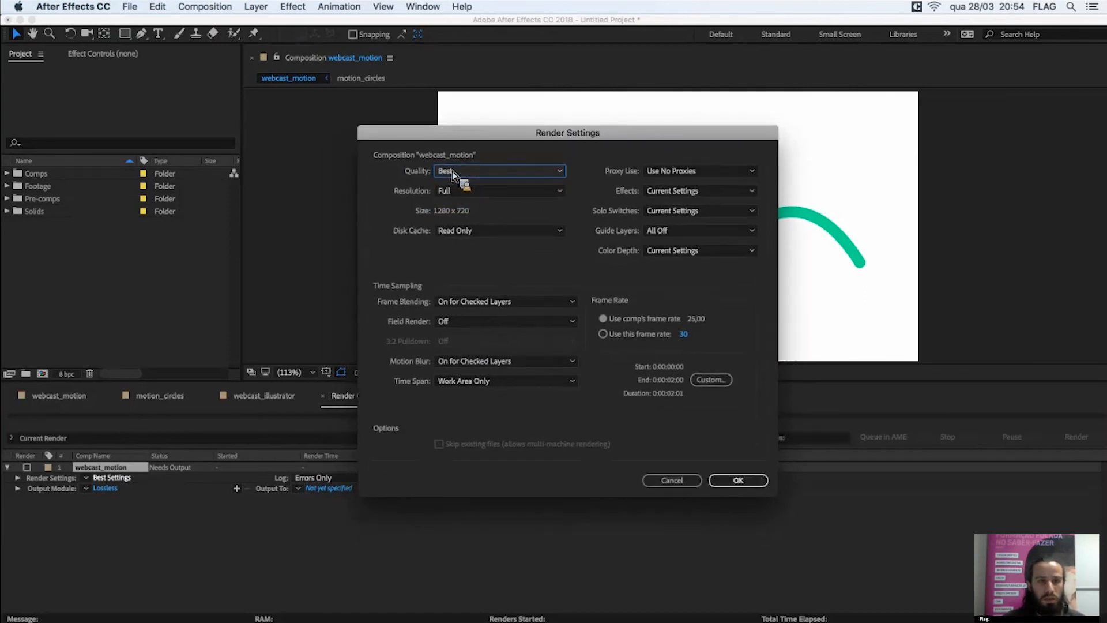
- Try the Half and Quarter render resolutions for webcast_motion
left_click(497, 191)
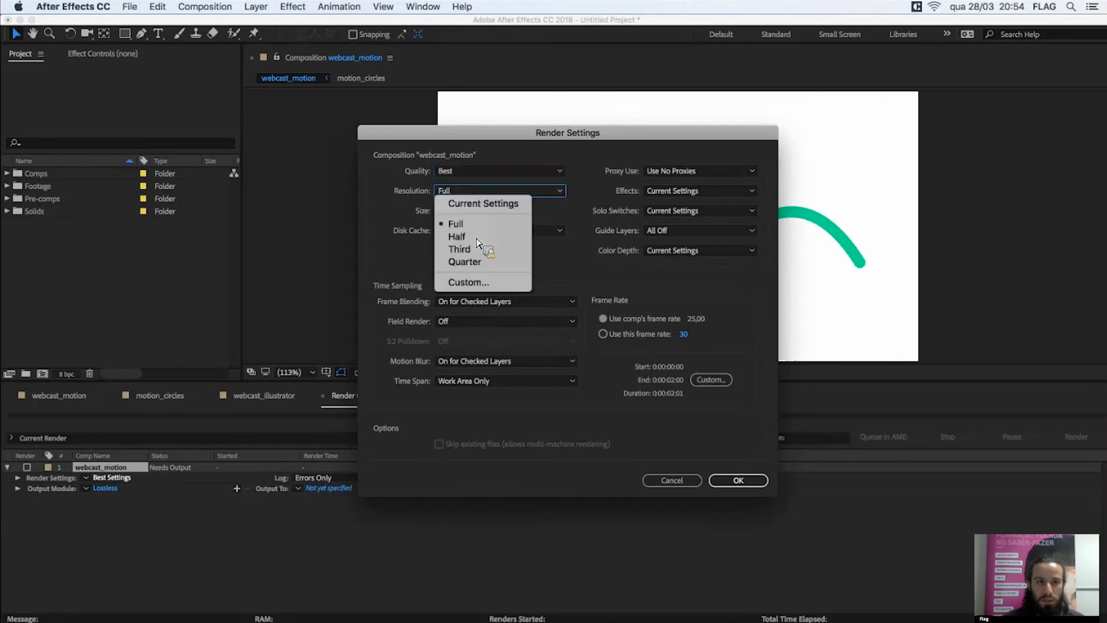
left_click(475, 238)
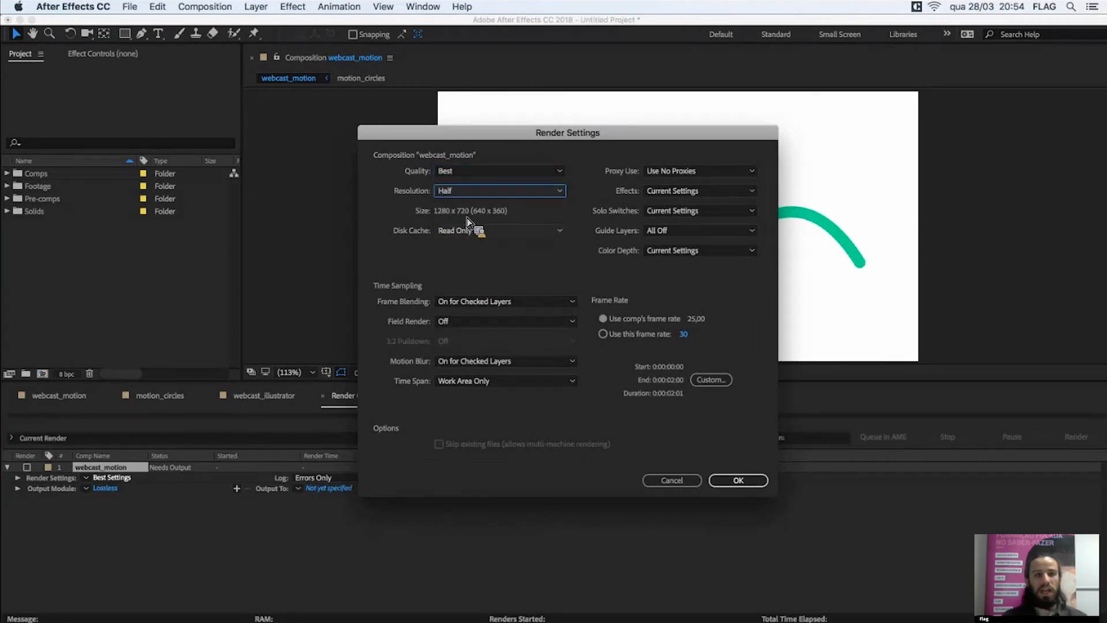
left_click(458, 195)
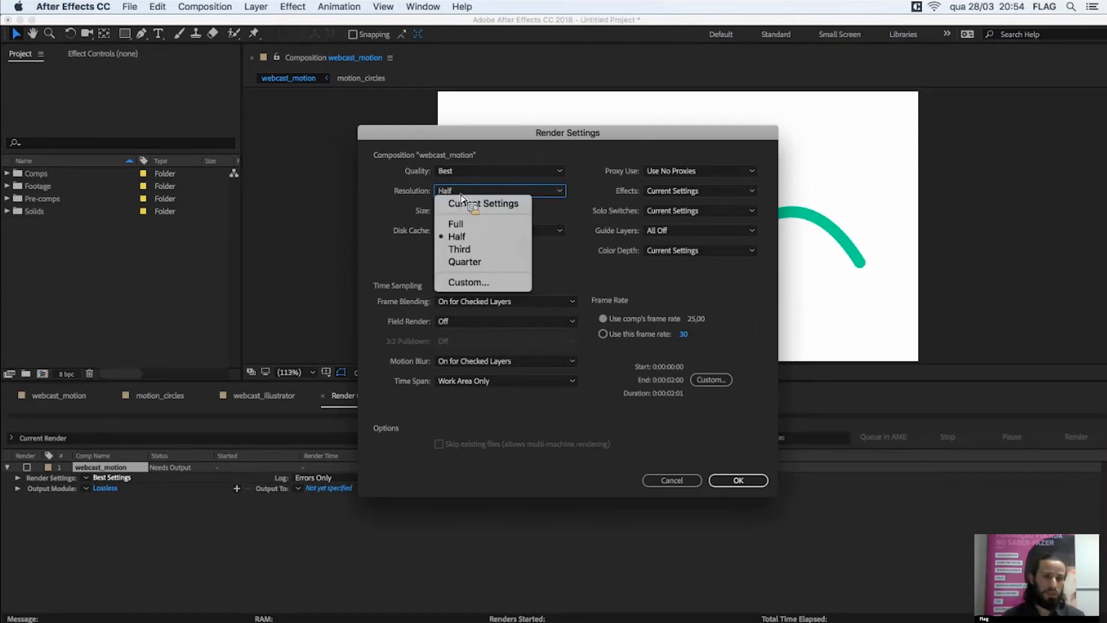
left_click(483, 235)
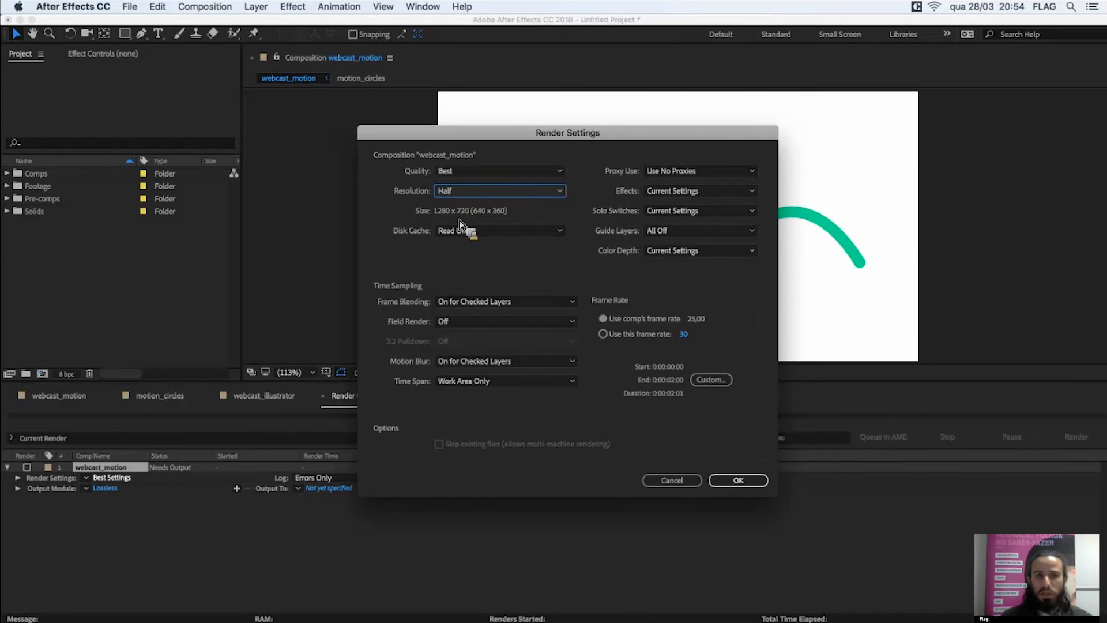
left_click(453, 193)
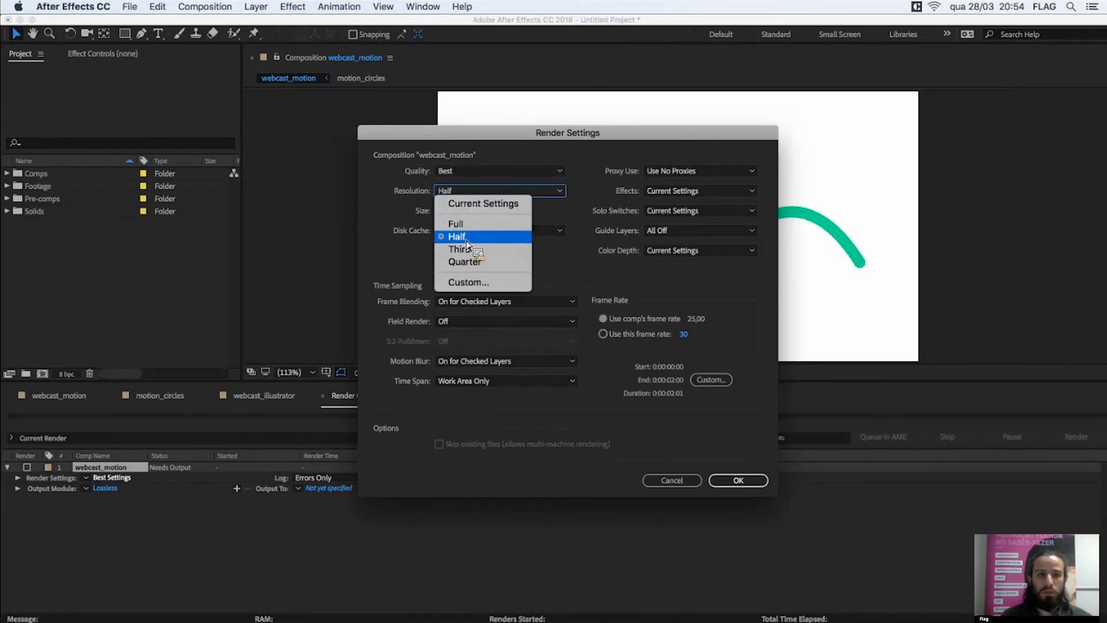
left_click(465, 261)
- Set the render resolution to Full and accept the render settings
left_click(465, 195)
left_click(463, 225)
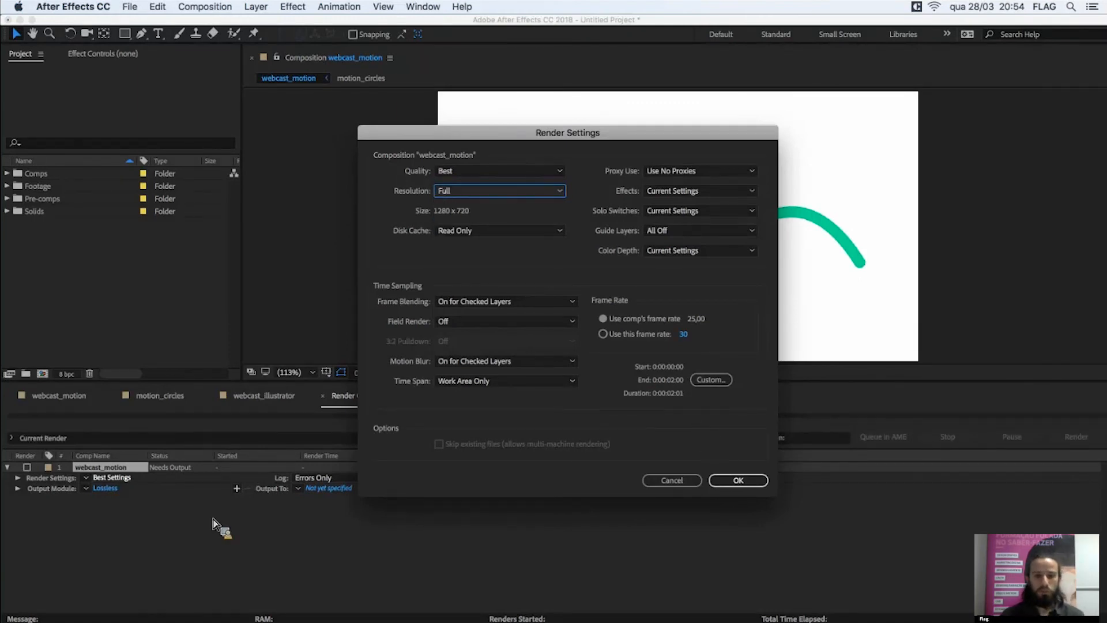
left_click(725, 483)
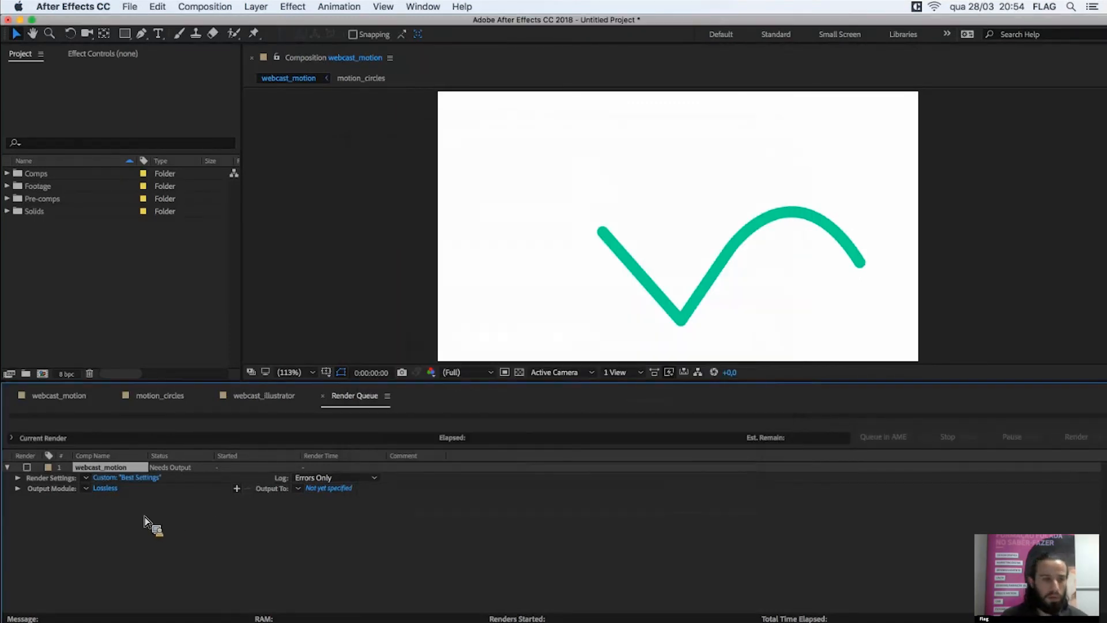
- Open the output module settings, keep QuickTime as the format and check the available channel options without changing RGB
left_click(112, 496)
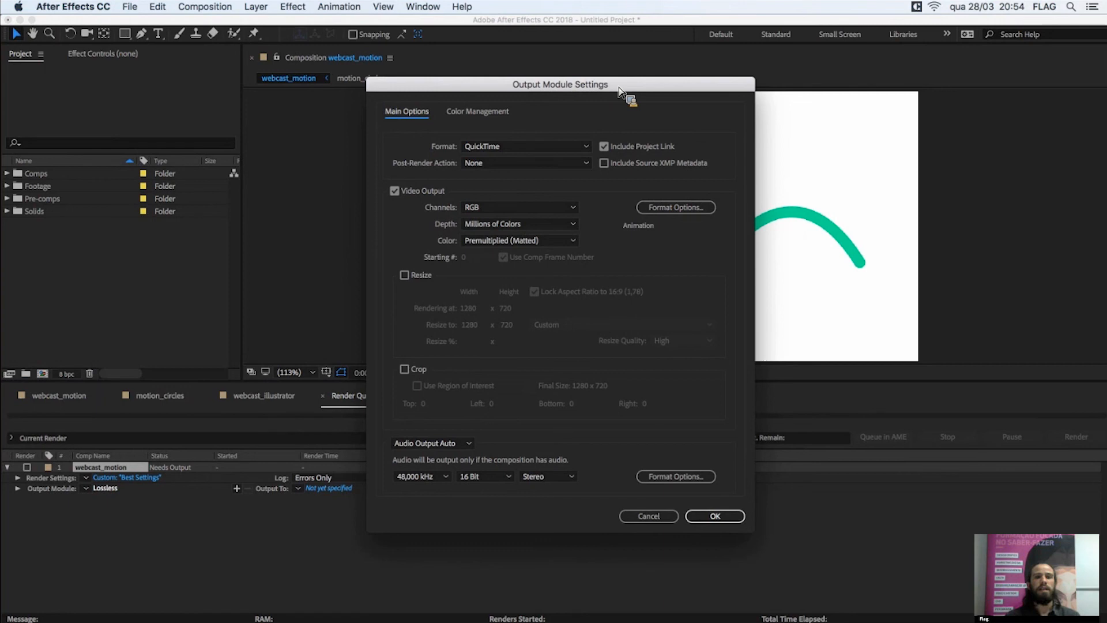
left_click(506, 148)
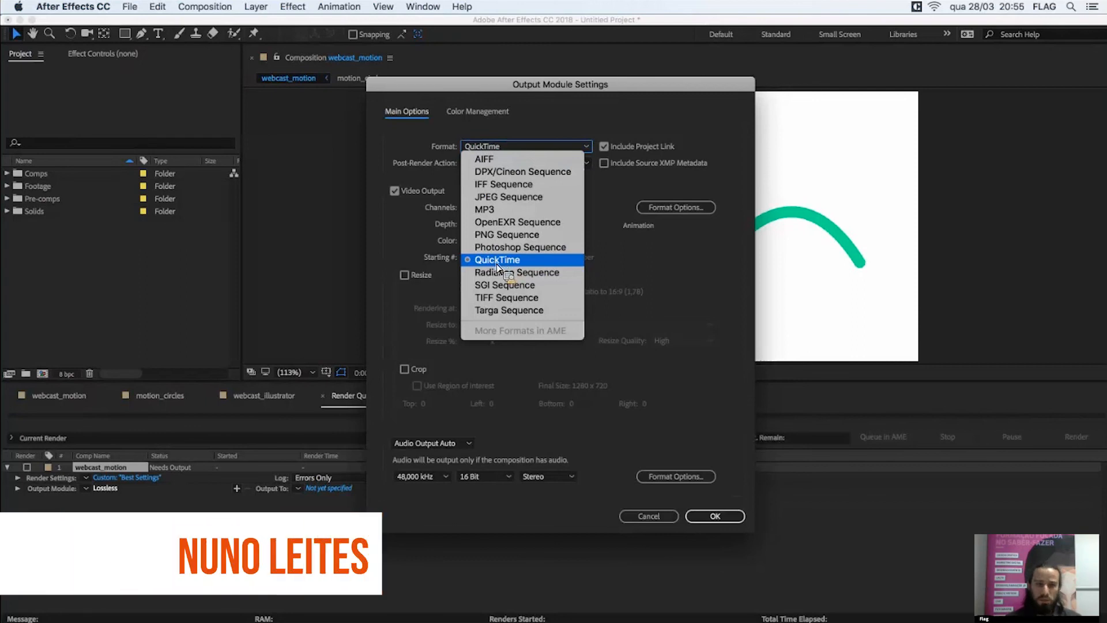
left_click(505, 259)
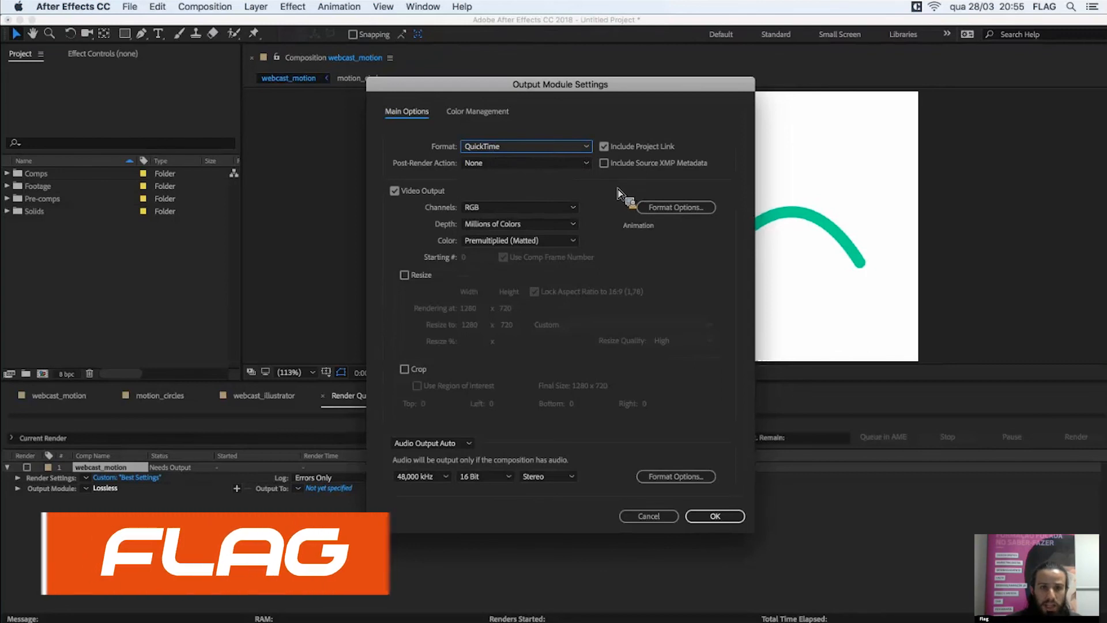
left_click(490, 209)
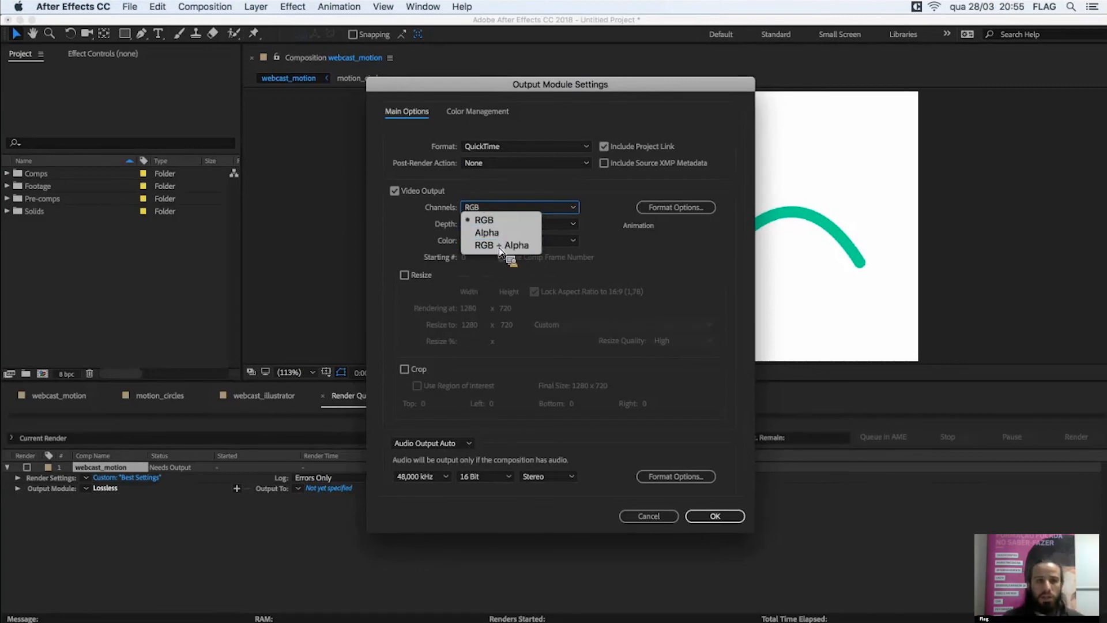
left_click(423, 248)
- Try resizing the output to 1178 x 663 with the aspect ratio locked
left_click(420, 276)
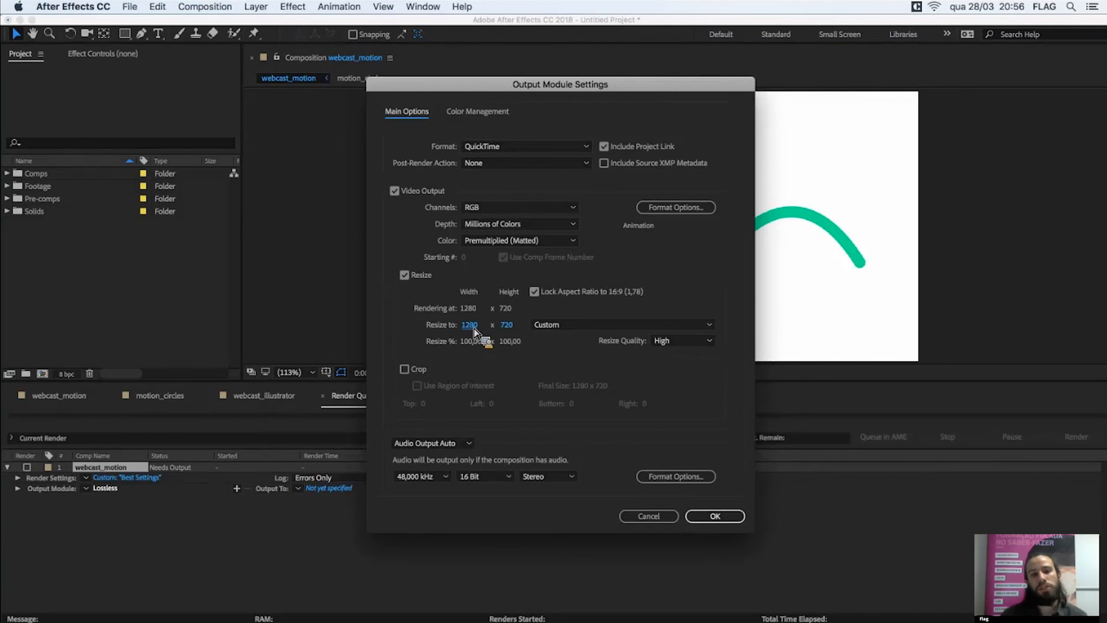
left_click_drag(430, 341, 434, 294)
left_click(405, 276)
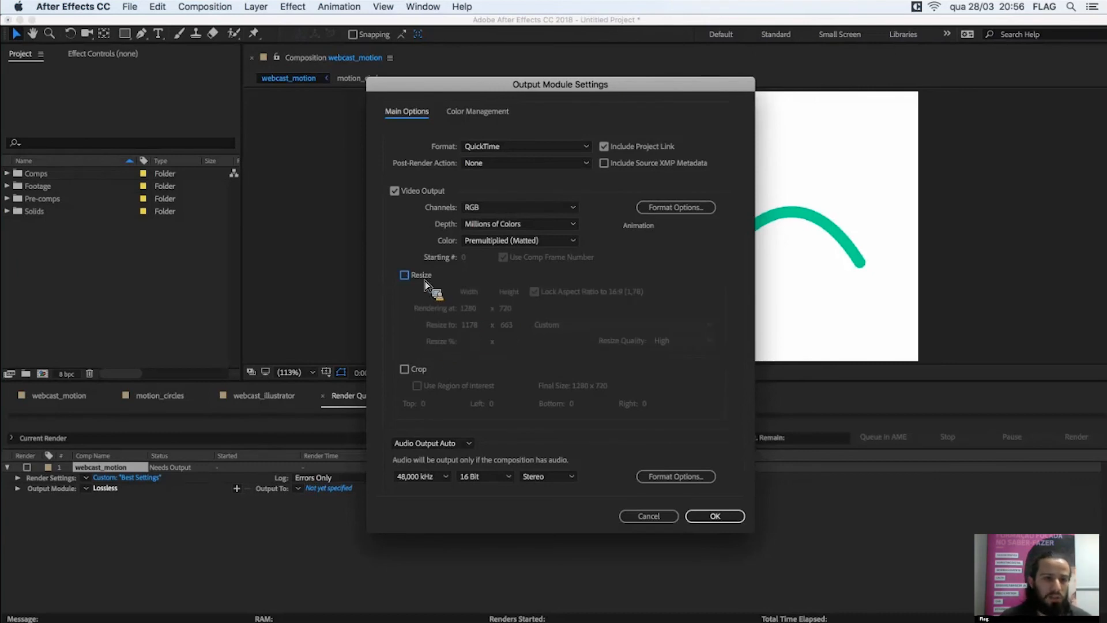
- Set the QuickTime video codec to H.264 in the format options and accept them
left_click(674, 210)
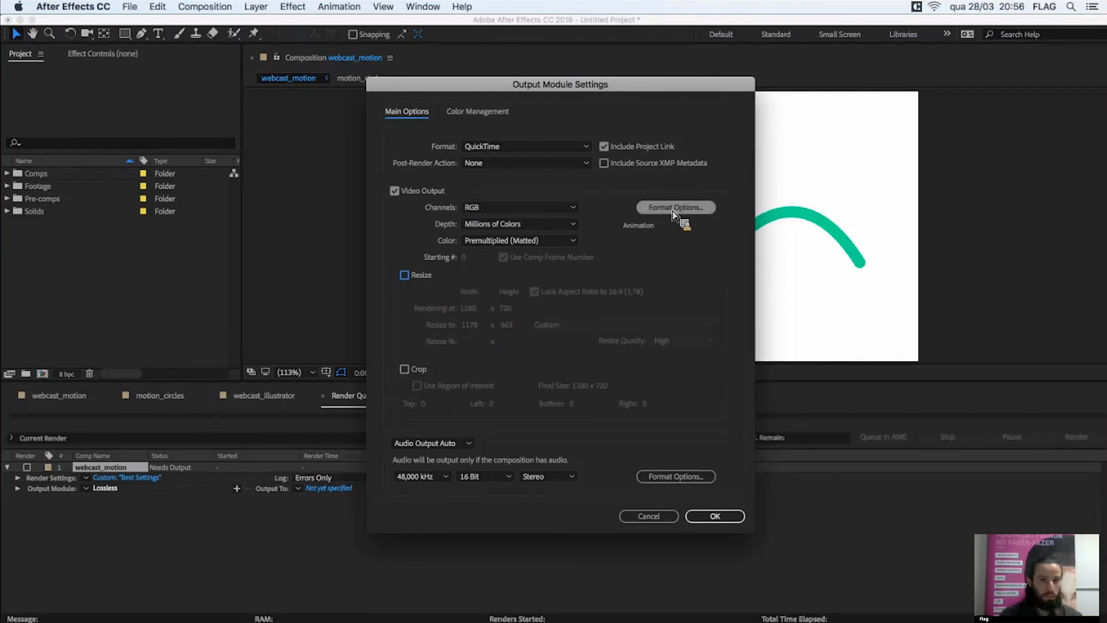
left_click_drag(568, 32, 244, 25)
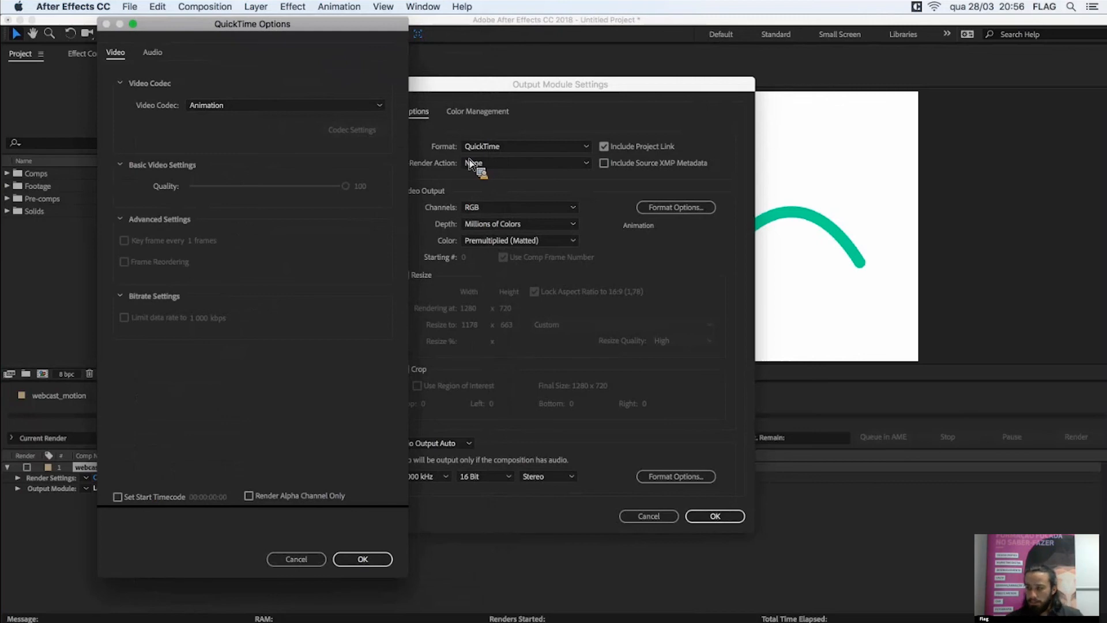
left_click(230, 106)
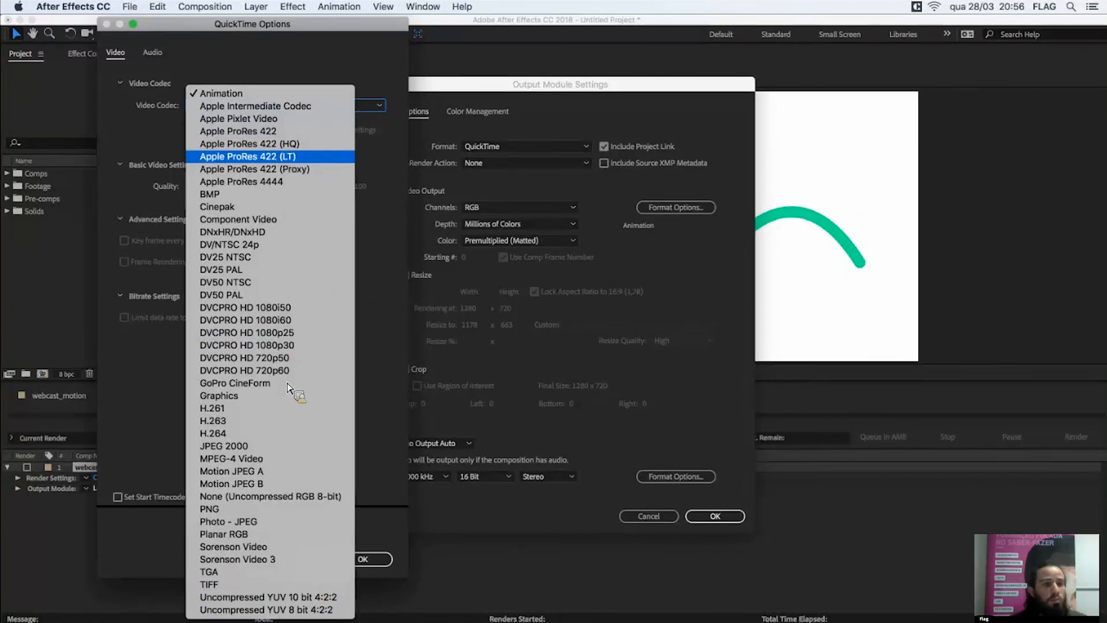
left_click(223, 434)
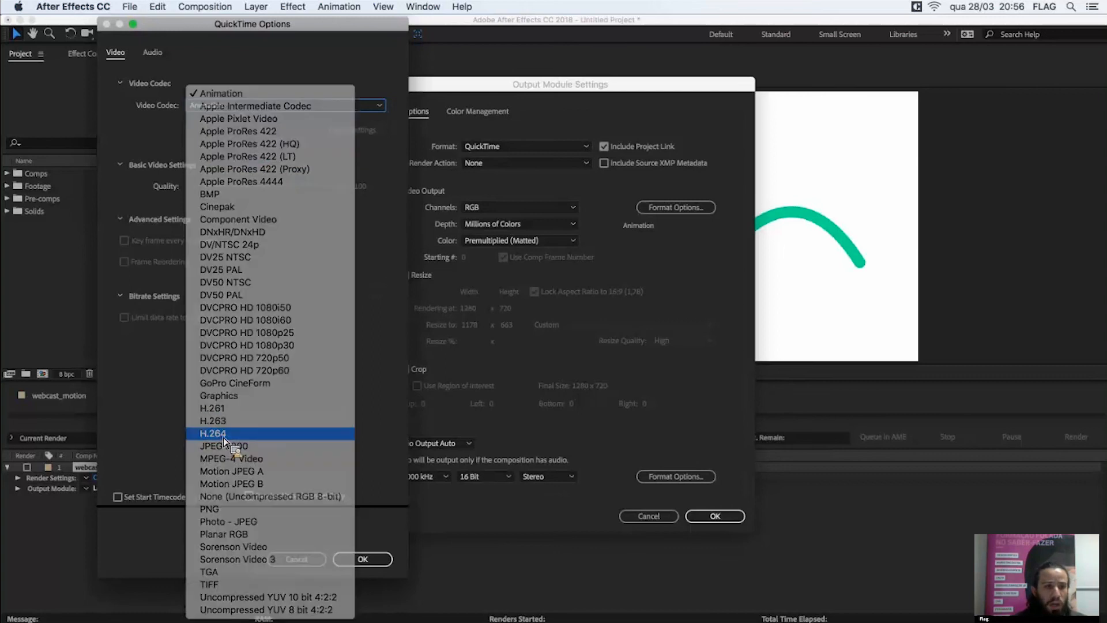
left_click(362, 559)
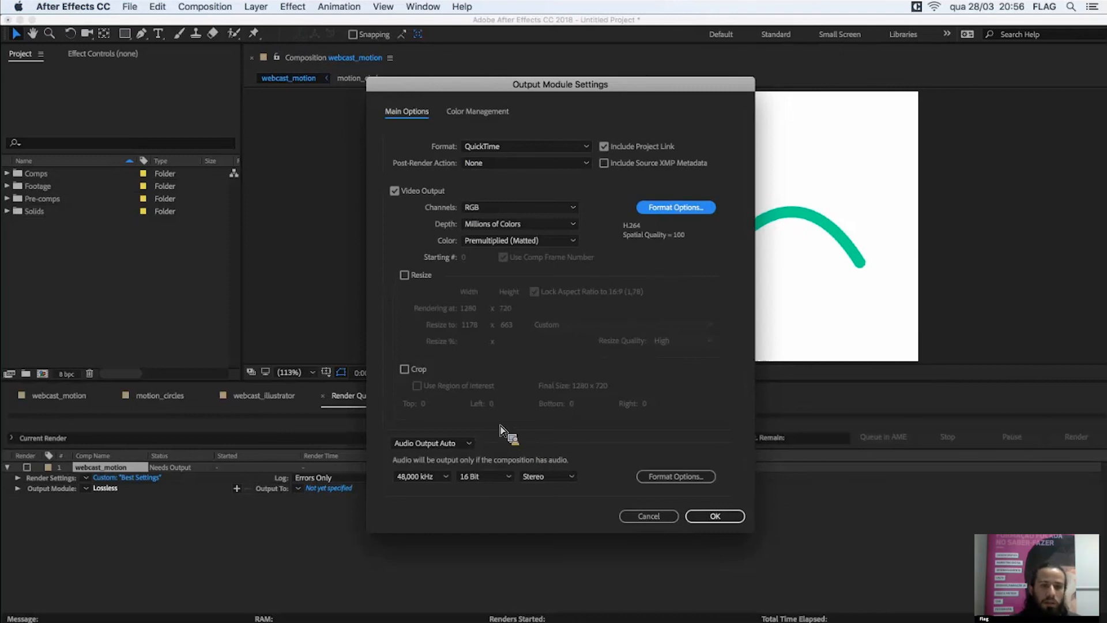
- Set the audio to Audio Output Off and accept the output module settings
left_click(464, 443)
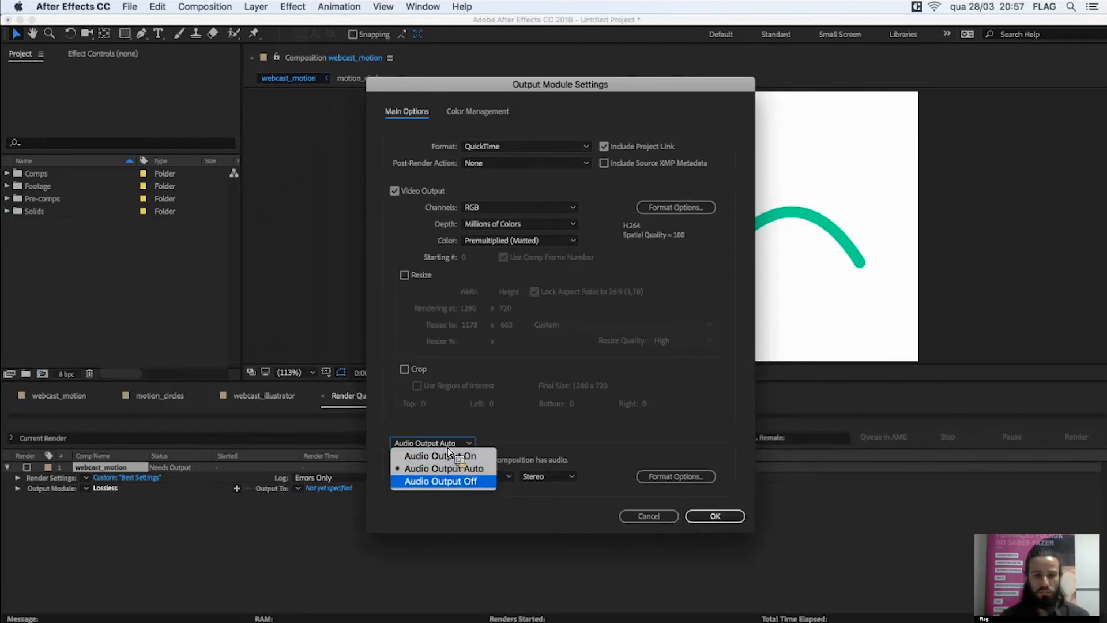
left_click(461, 481)
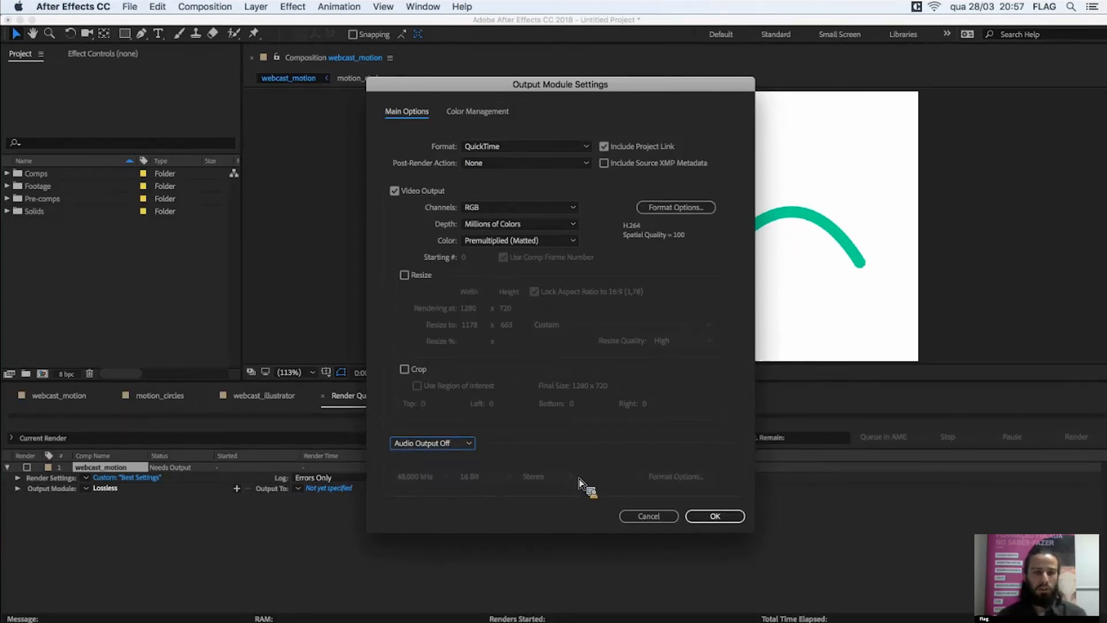
left_click(726, 518)
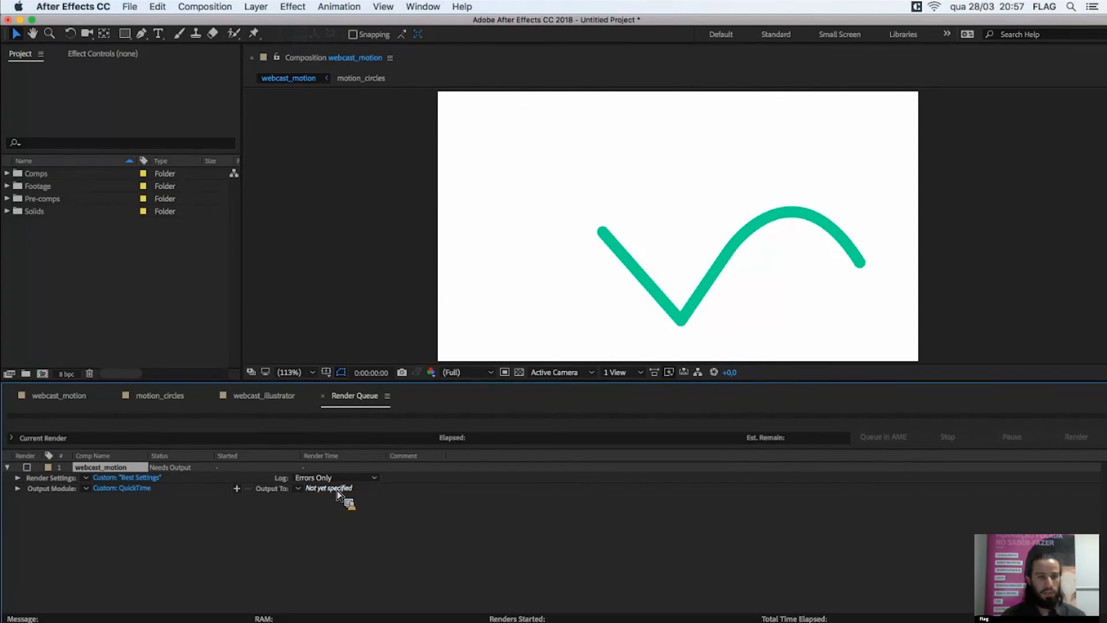
- Set the render output file to webcast_render as a QuickTime movie in the Mesa folder, and render the queued composition
left_click(337, 488)
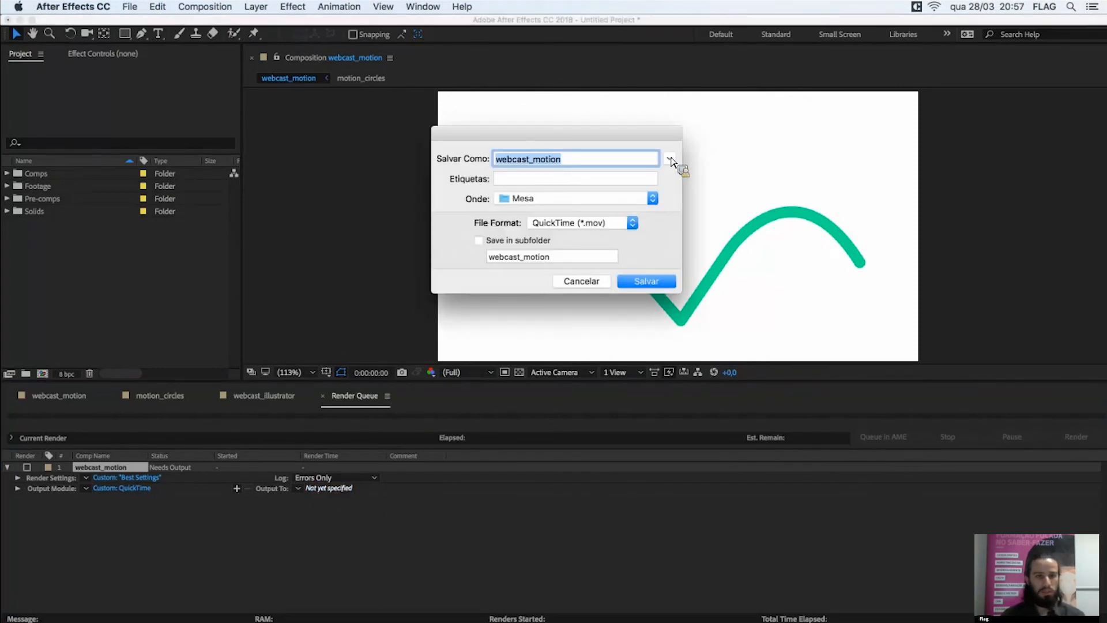
left_click(670, 159)
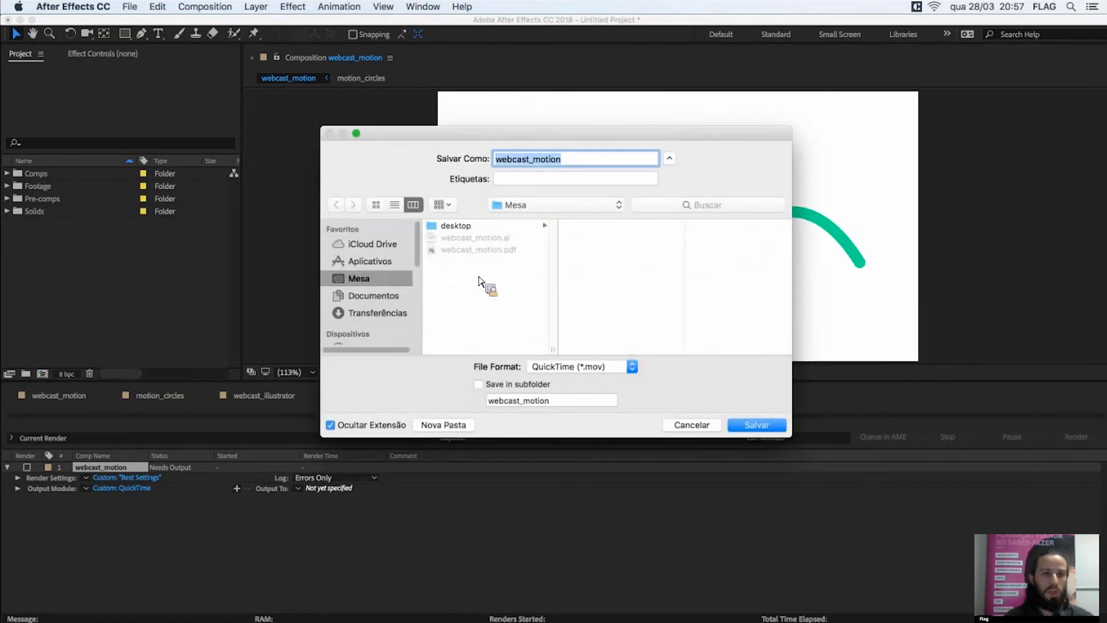
left_click_drag(794, 437, 946, 559)
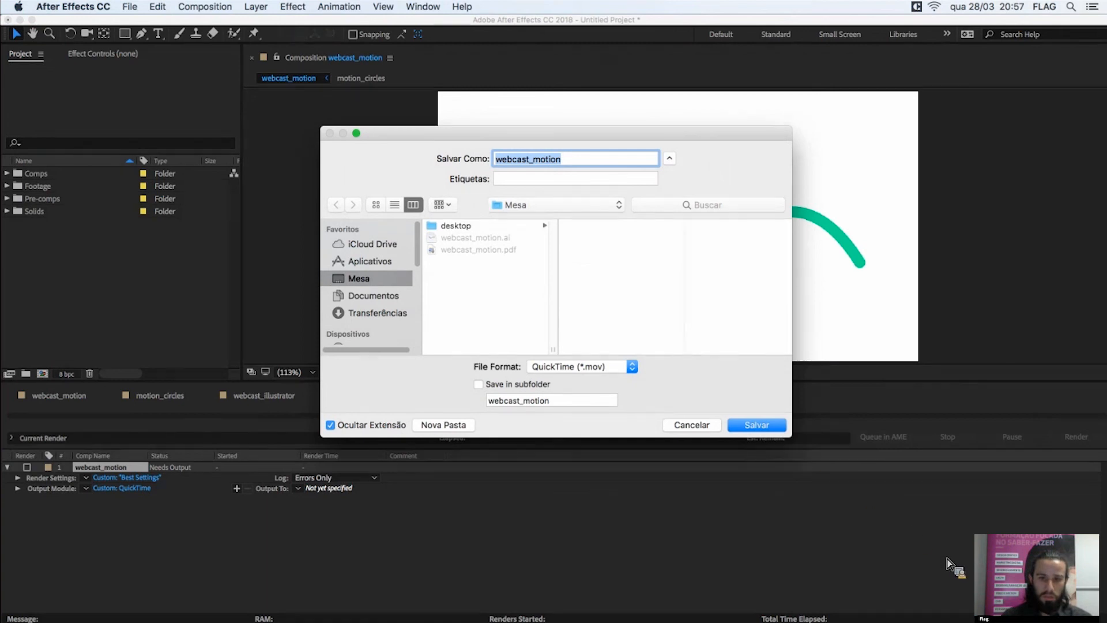
left_click_drag(479, 141, 386, 112)
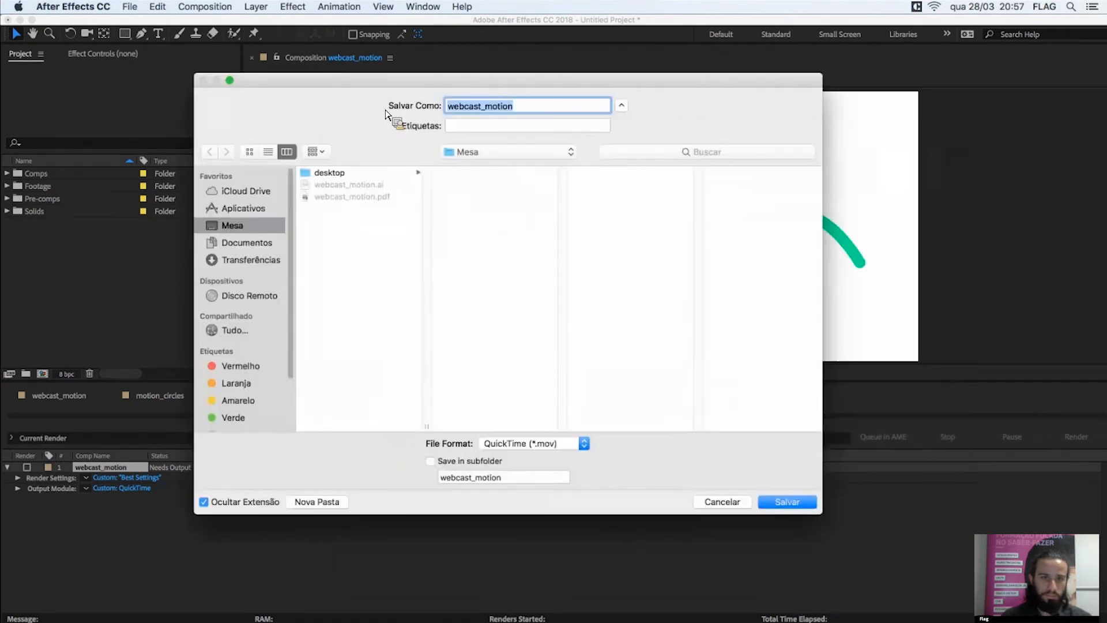
key("BackSpace")
type("we")
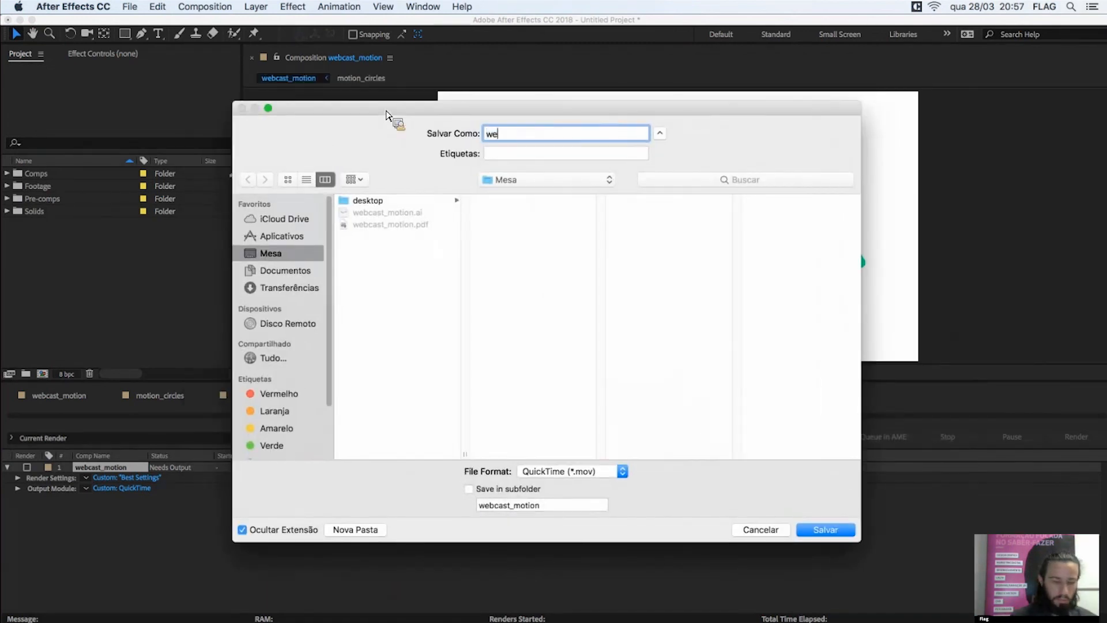
type("bcast_render")
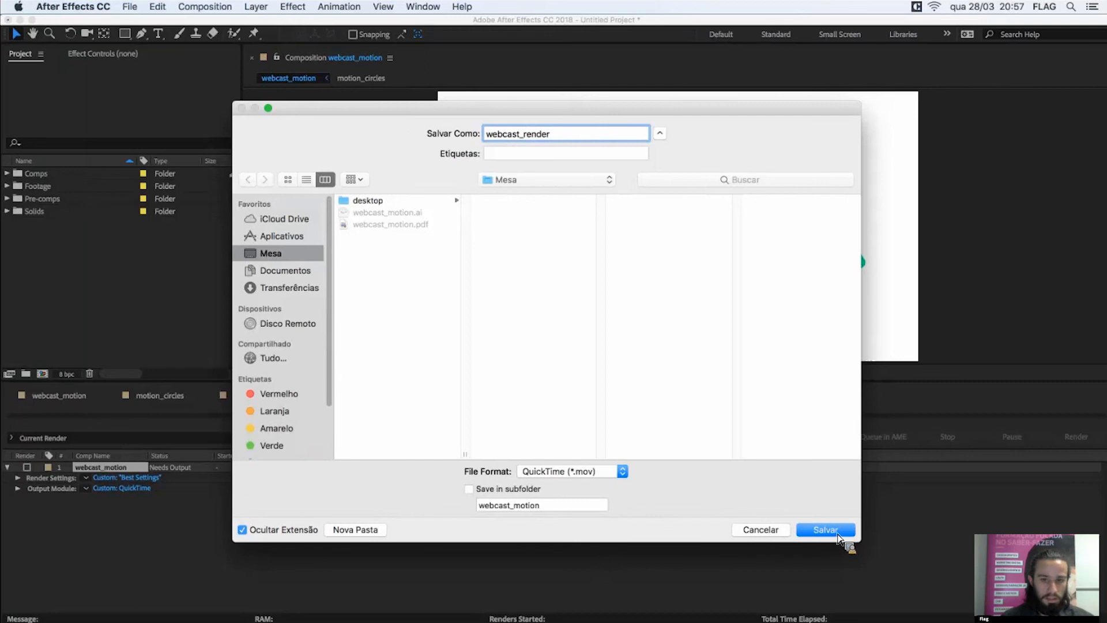
left_click(837, 533)
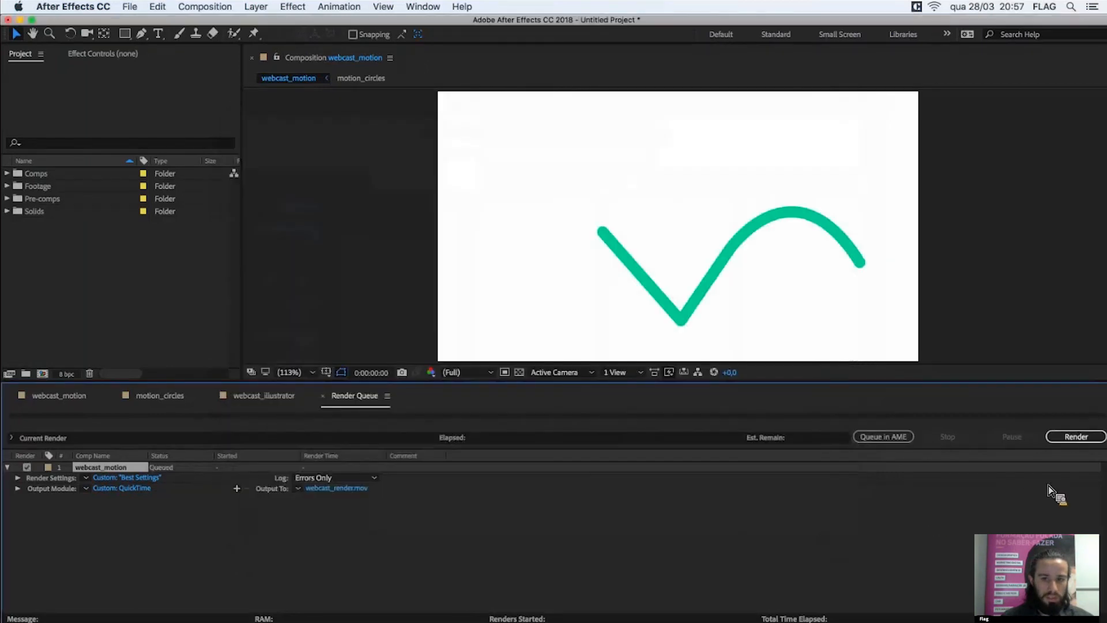
left_click(1075, 438)
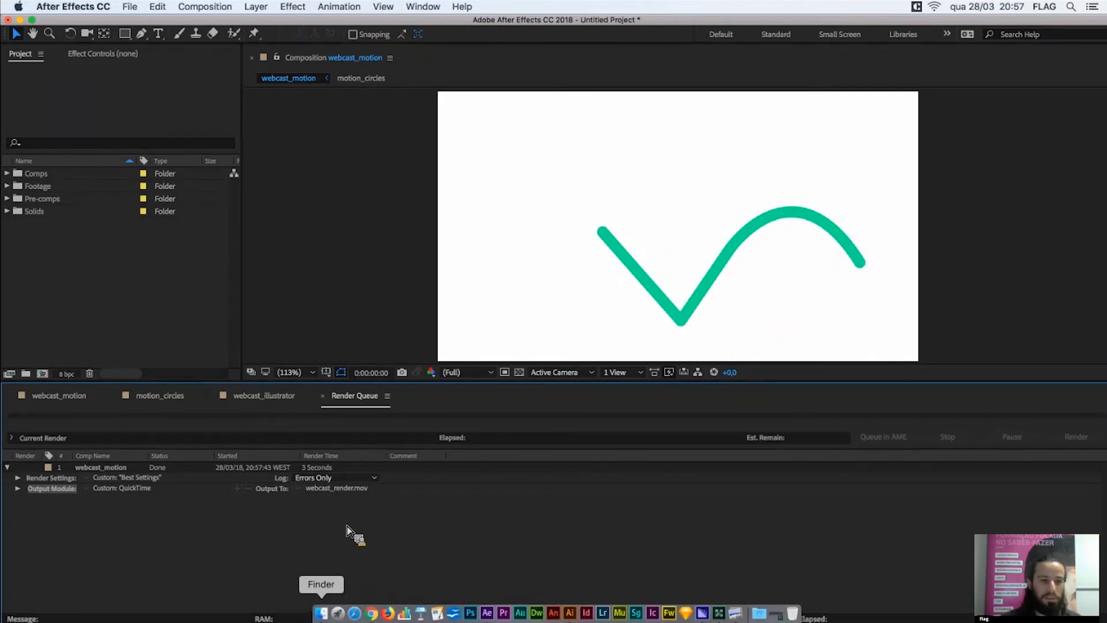
- Switch to Finder, preview and play webcast_render.mov from the desktop folder, and close the preview and the folder window
left_click_drag(126, 479, 672, 291)
key("space")
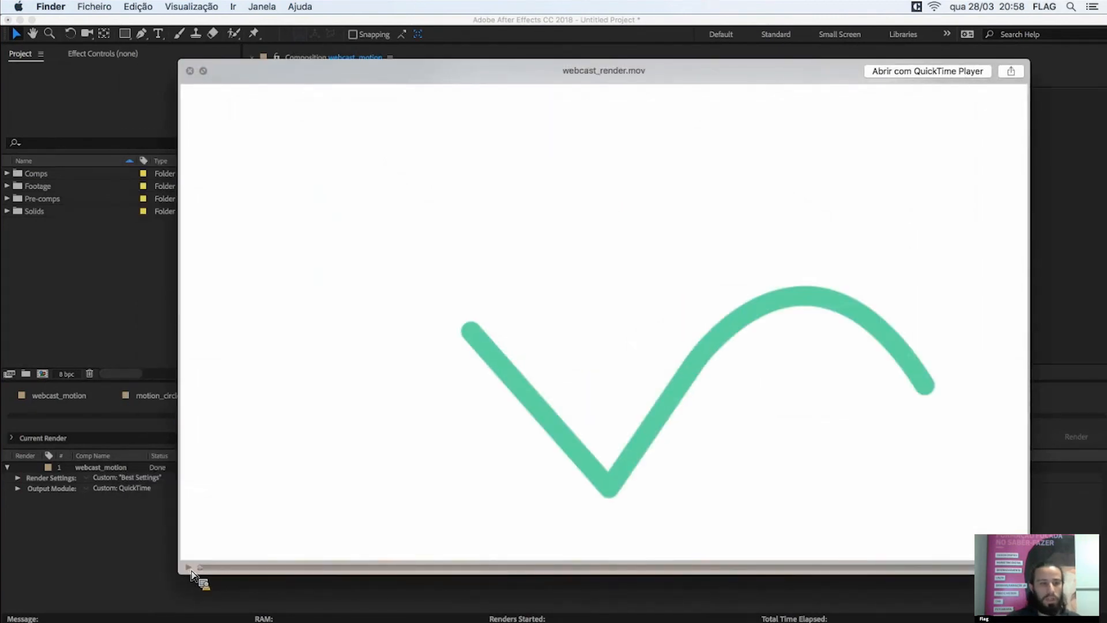
left_click(189, 568)
left_click(189, 568)
left_click(189, 569)
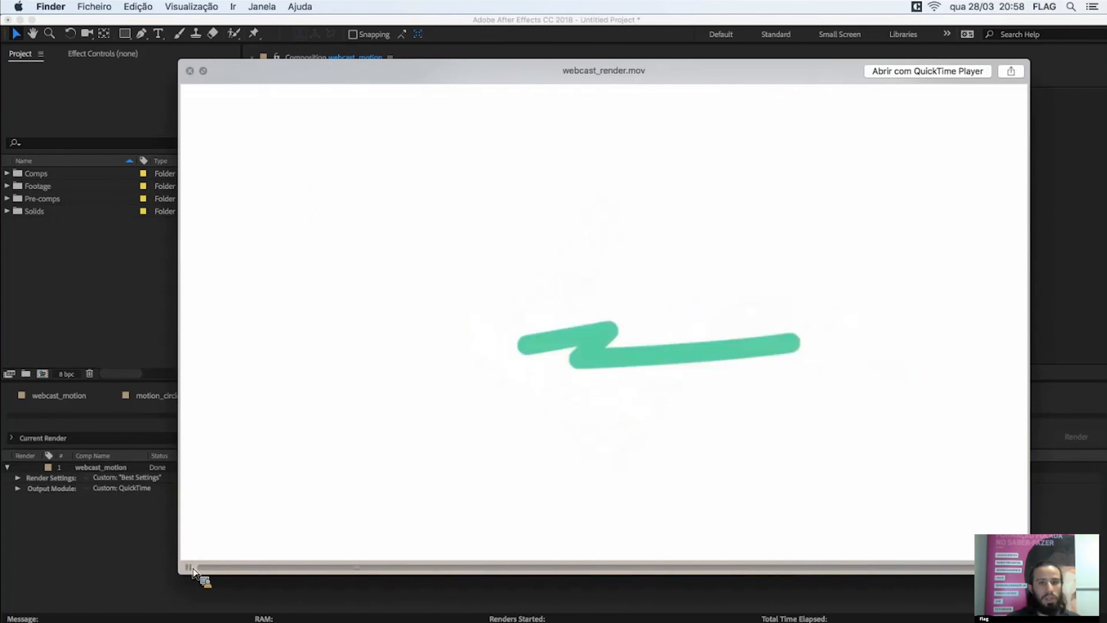
key("space")
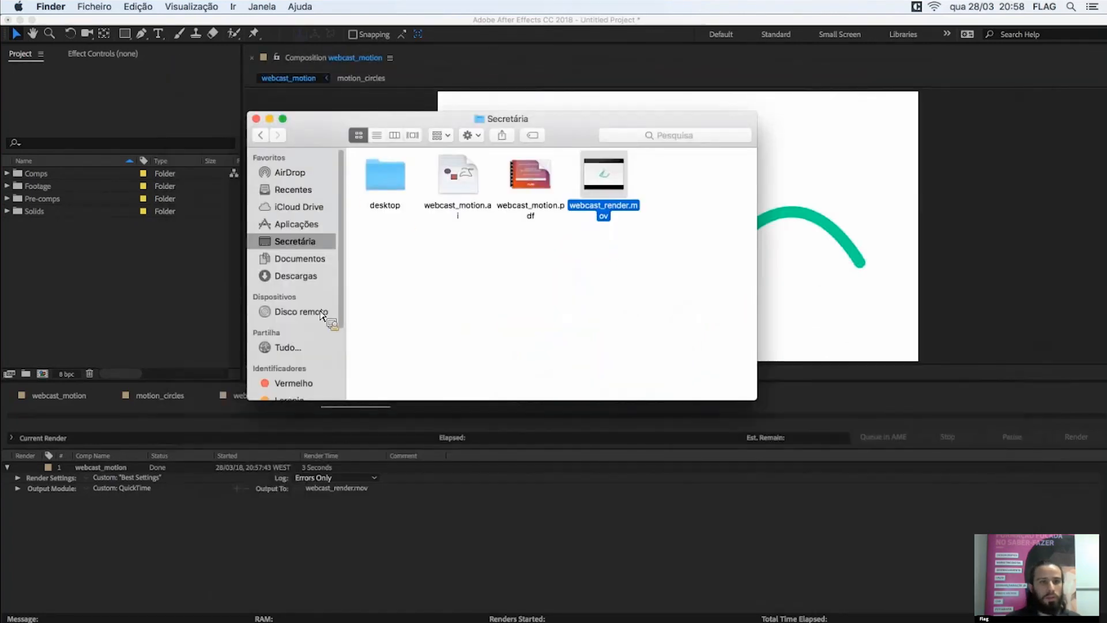
key("super+w")
- Delete the finished webcast_motion item from the render queue and return to the webcast_illustrator composition
left_click(118, 473)
left_click(272, 487)
key("Delete")
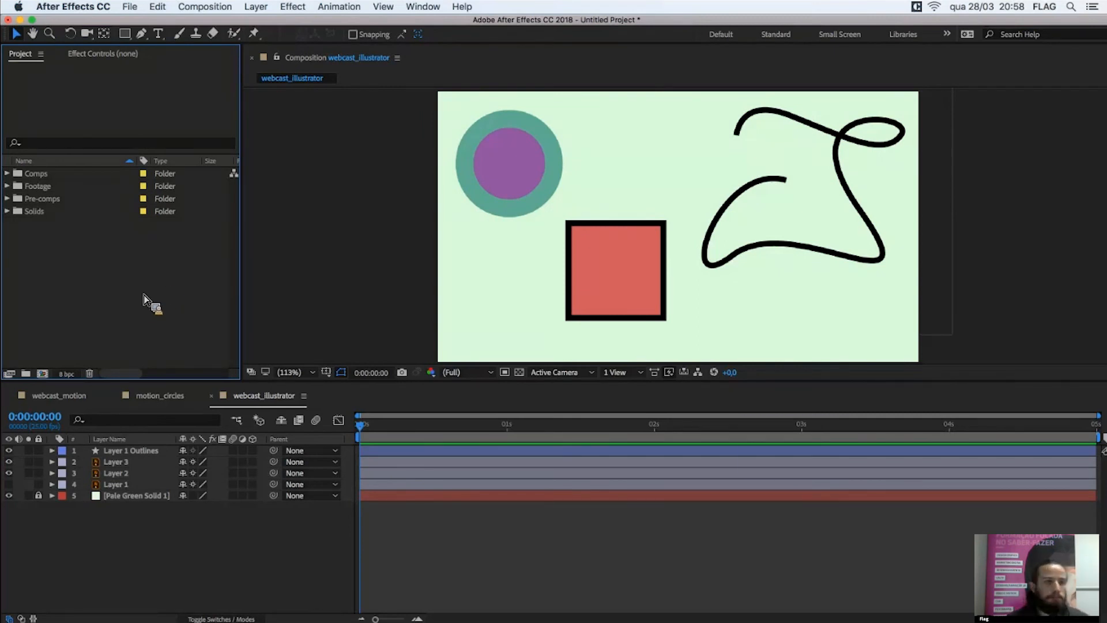
mouse_move(201, 574)
left_mouse_down()
mouse_move(173, 524)
mouse_move(180, 535)
mouse_move(85, 425)
mouse_move(136, 528)
left_mouse_up()
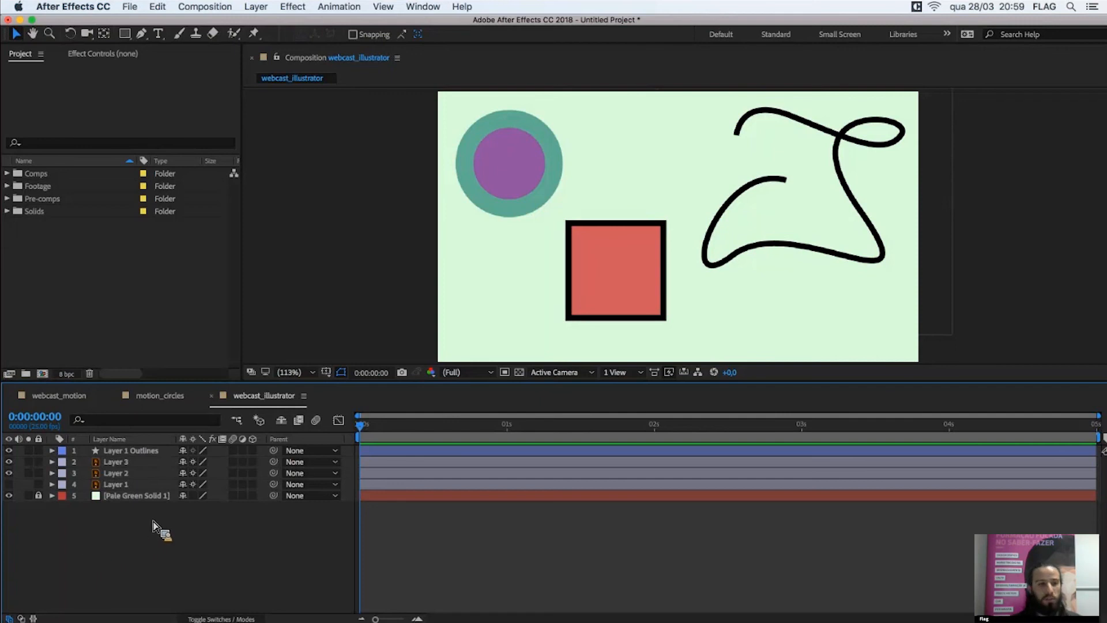
left_click_drag(169, 507, 109, 534)
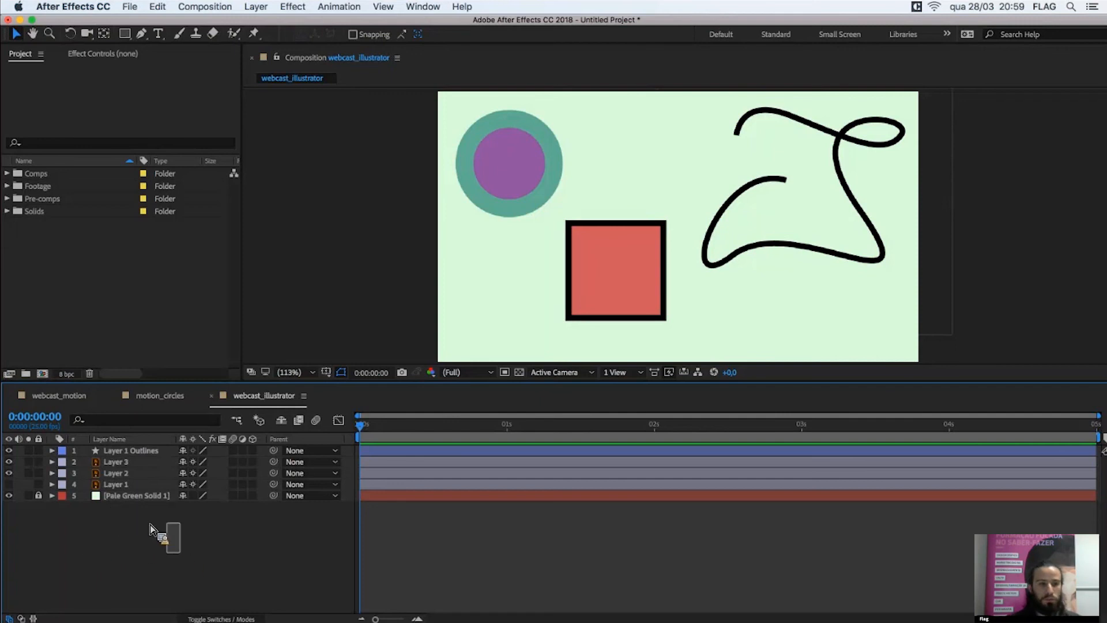